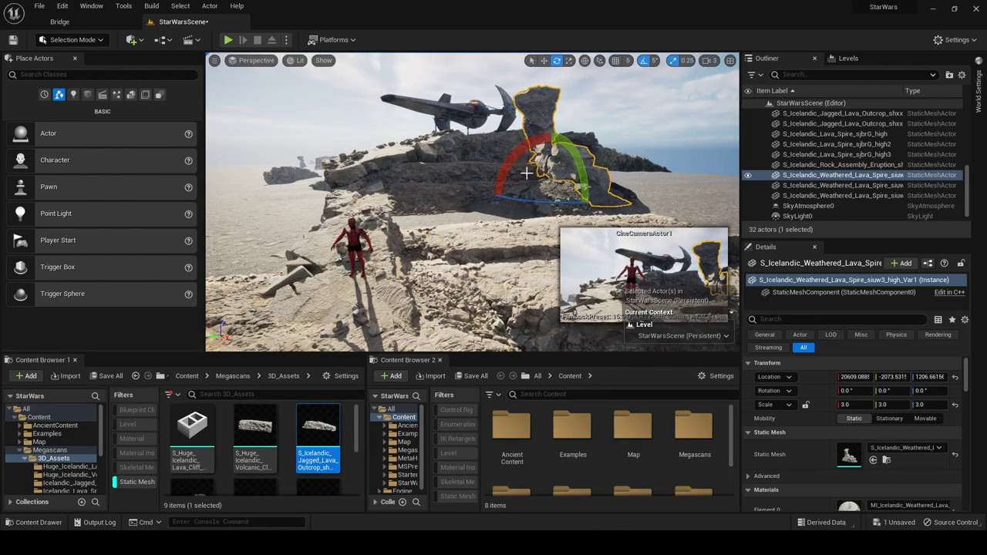
key(w)
click(580, 174)
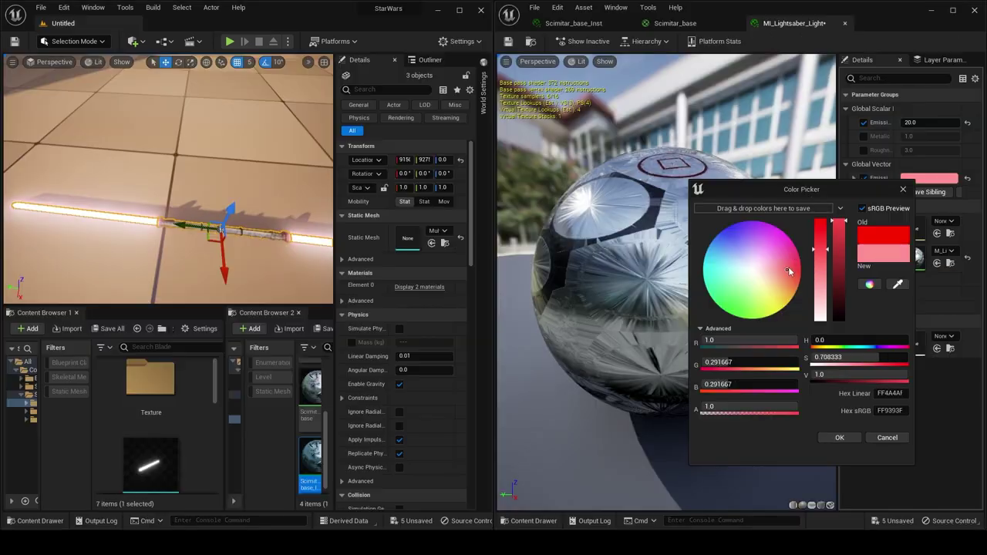
drag(795, 266, 791, 303)
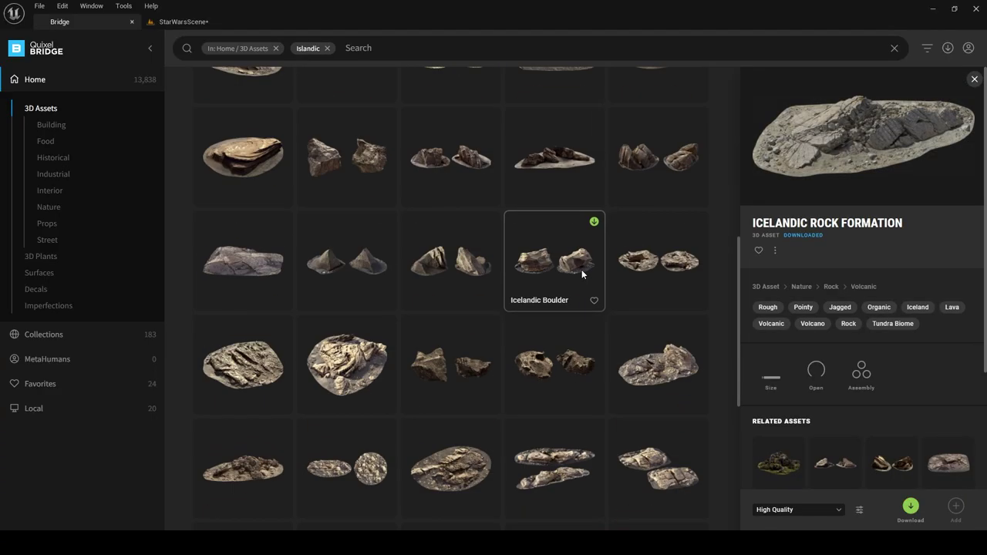
scroll(581, 269, down, 5)
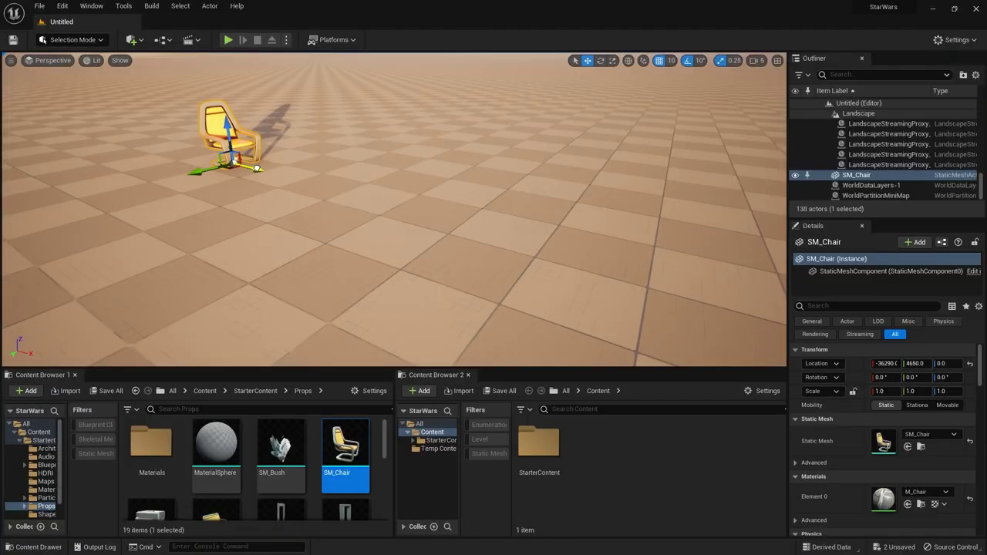
Slide the SM_Chair mesh across the floor along its X and Y axes.
drag(254, 155, 430, 234)
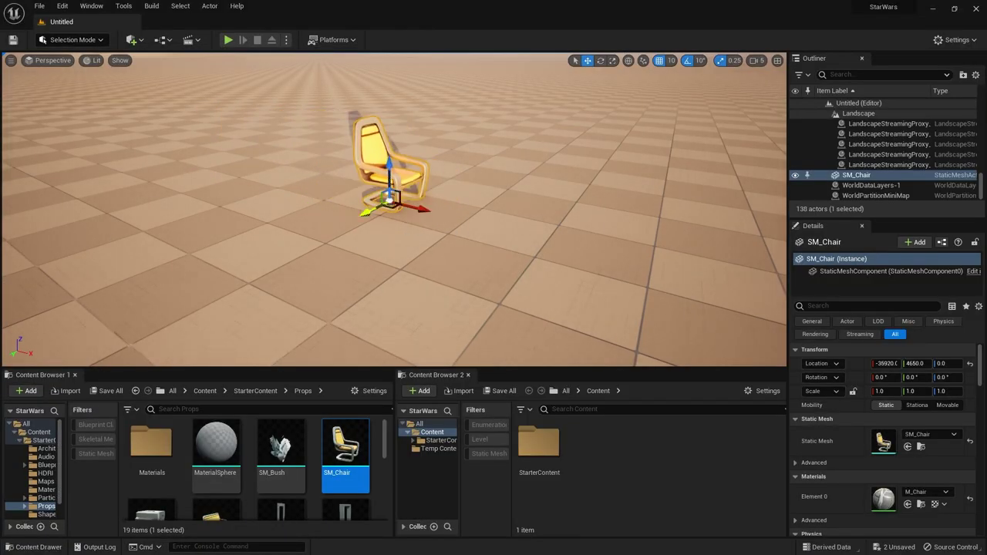
drag(364, 214, 340, 230)
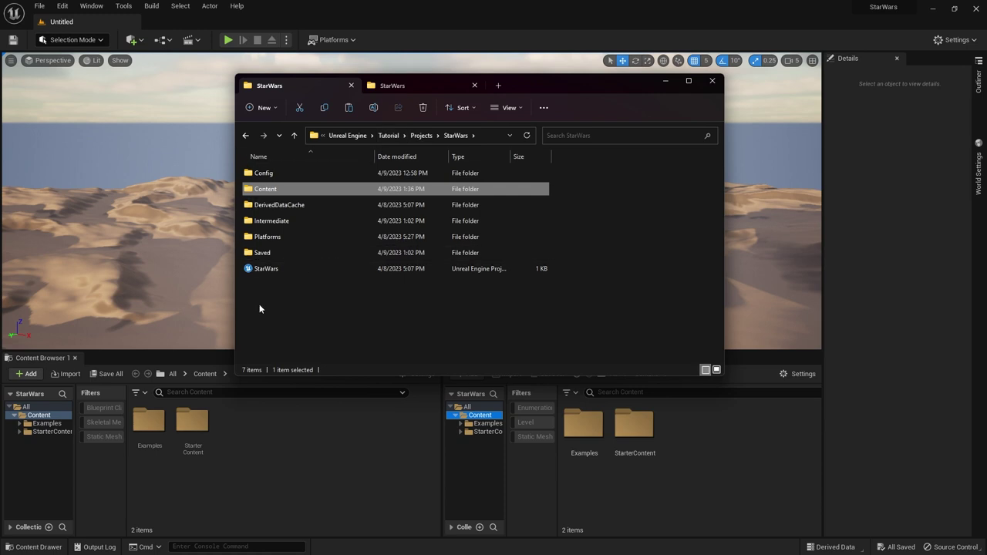
Open the StarWars project's Content folder in File Explorer.
double_click(255, 190)
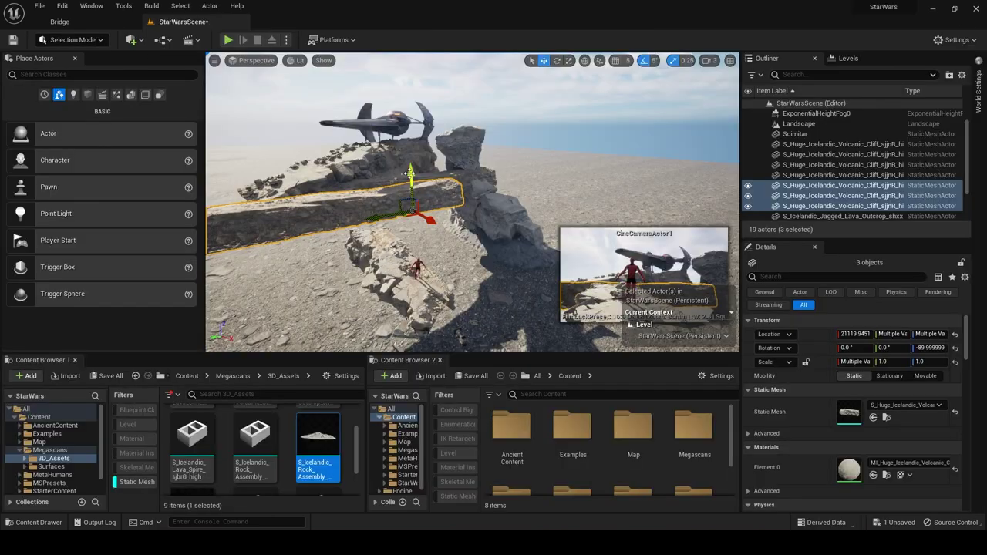
Lower the three selected volcanic cliff meshes and shift them sideways in front of the ship's outcrop.
drag(411, 174, 411, 185)
drag(386, 224, 424, 216)
drag(449, 175, 449, 182)
mouse_move(467, 227)
mouse_down()
mouse_move(451, 219)
mouse_move(465, 220)
mouse_up()
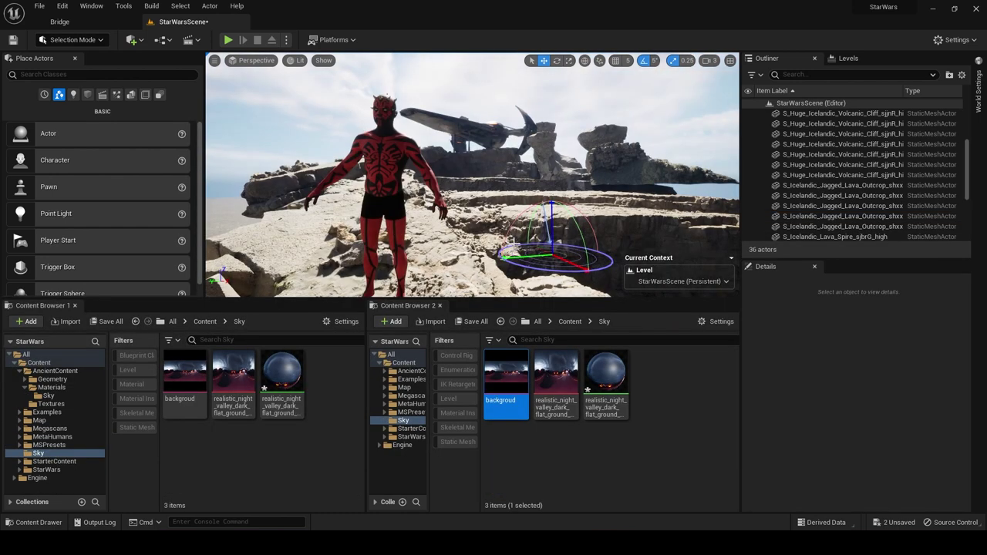
key(ctrl+l)
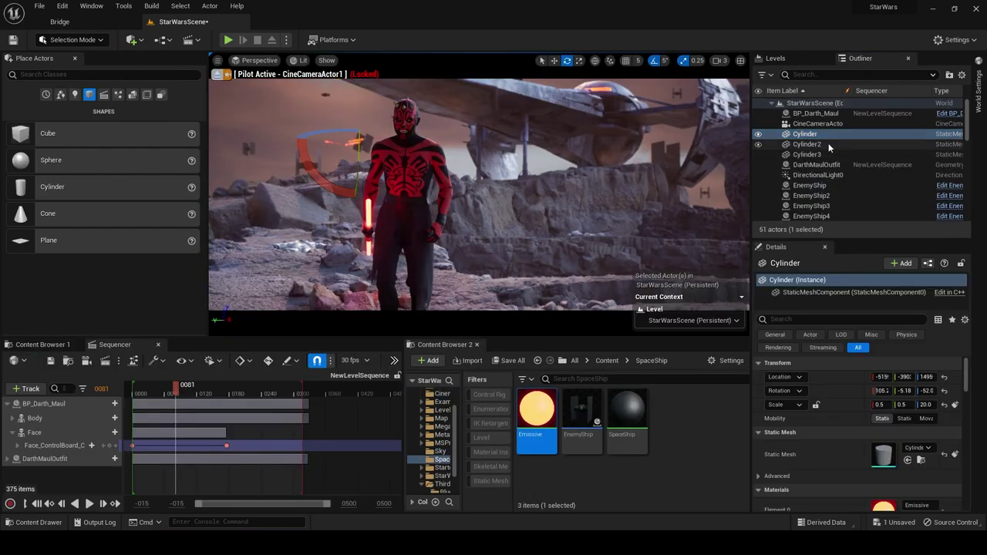
ctrl+click(887, 145)
click(554, 60)
click(330, 142)
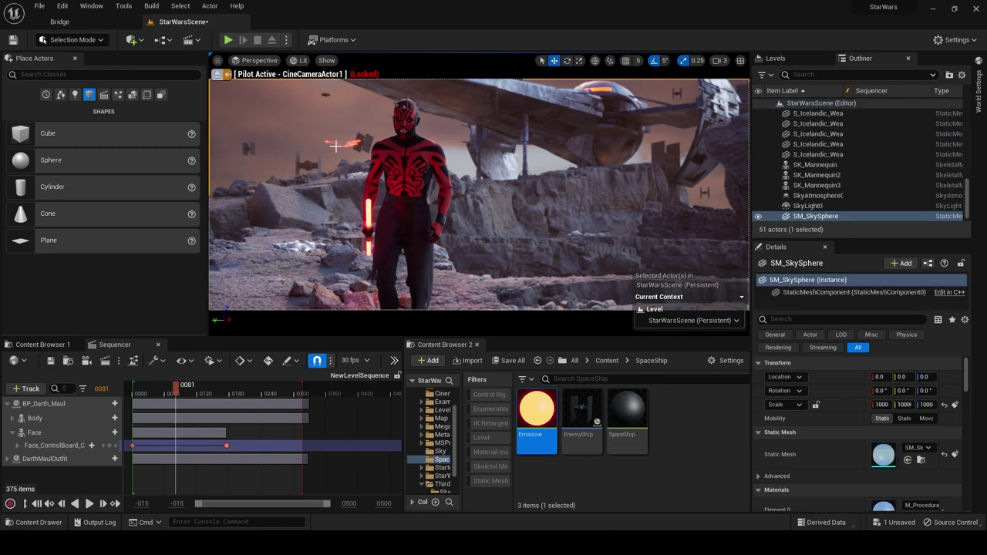
scroll(831, 160, up, 3)
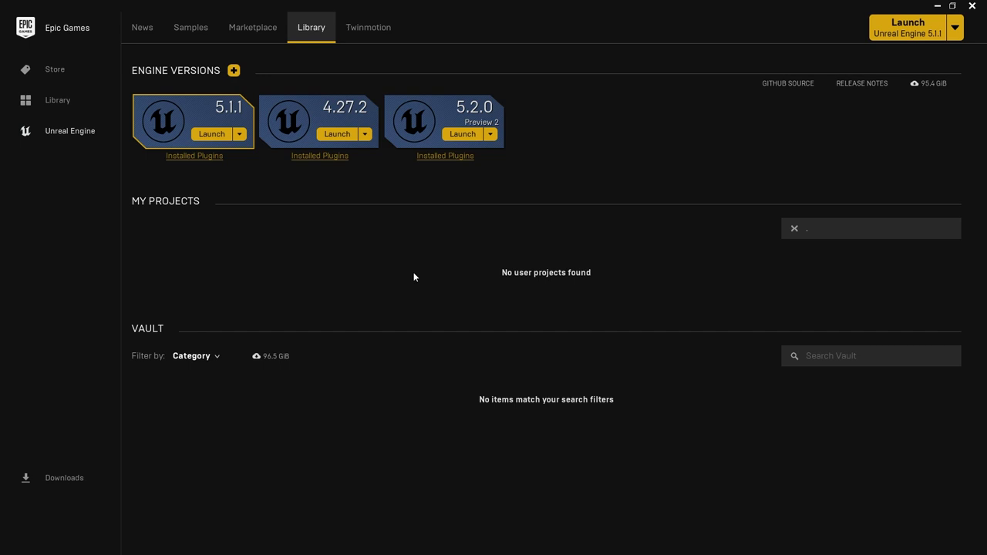
Launch Unreal Engine 5.1.1 and create a Blank Games project named StarWars with Starter Content included.
click(204, 135)
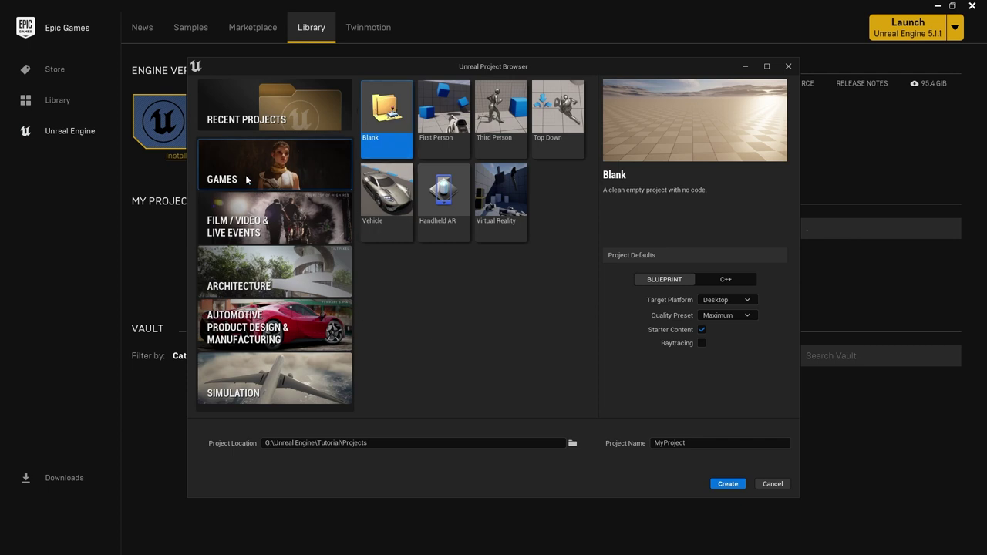
click(700, 446)
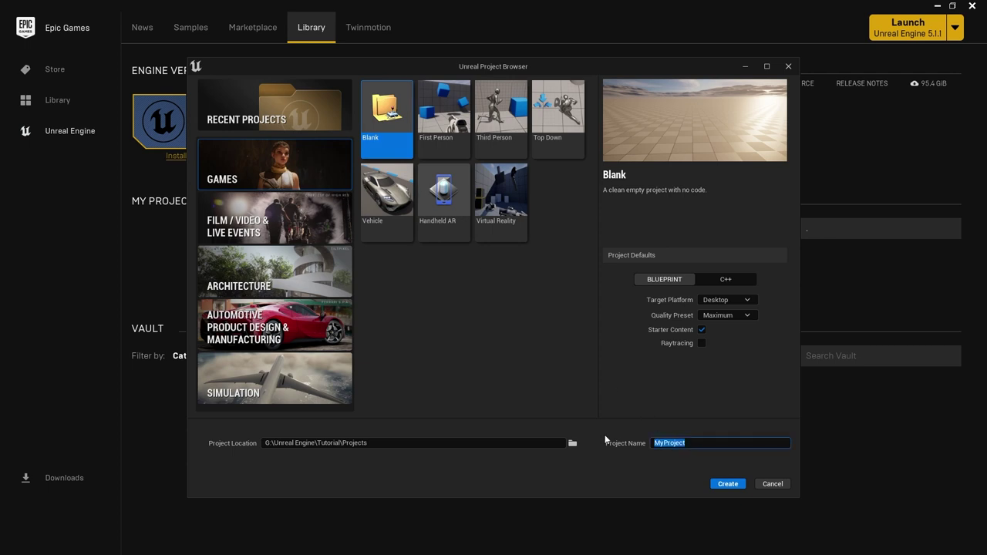
text(StarWars)
click(728, 484)
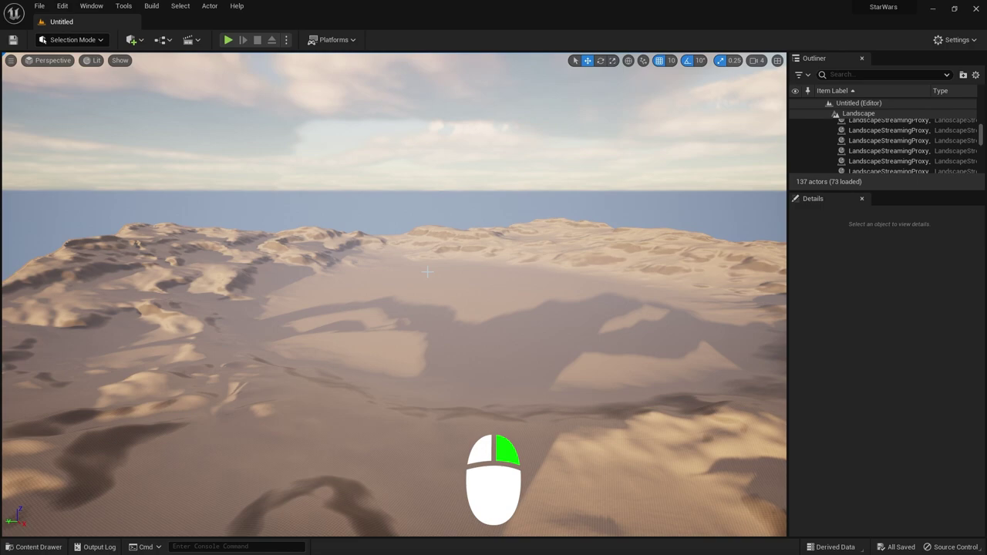
Set the viewport camera speed to 8 and fly forwards, backwards, up and down over the landscape.
right_drag(421, 274, 343, 328)
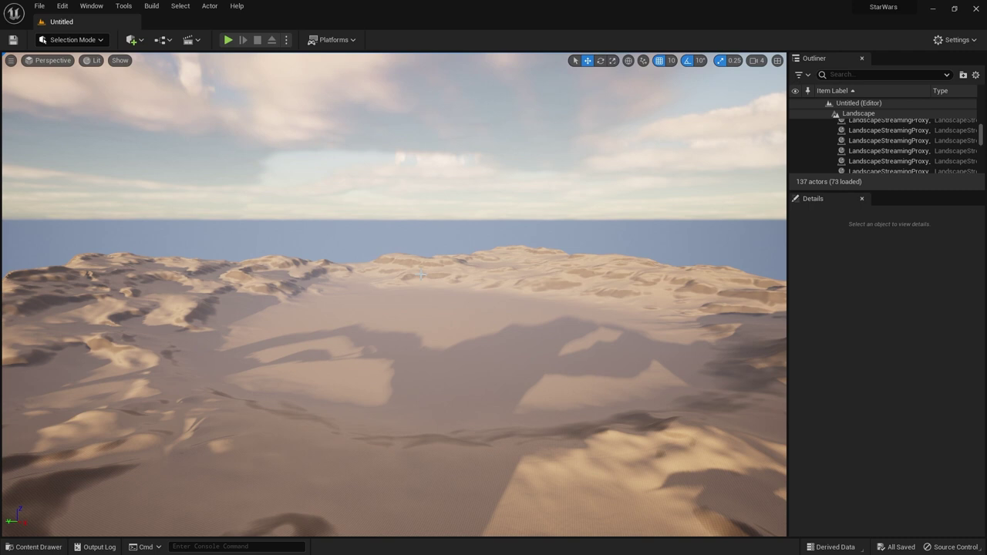
click(758, 62)
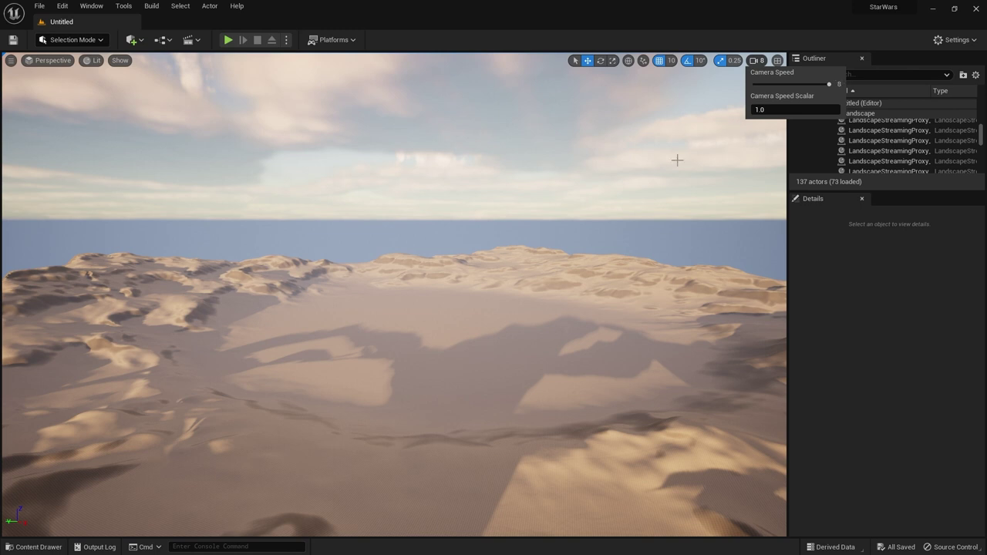
right_drag(452, 293, 478, 286)
key(w)
key(s)
key(w)
key(e)
key(q)
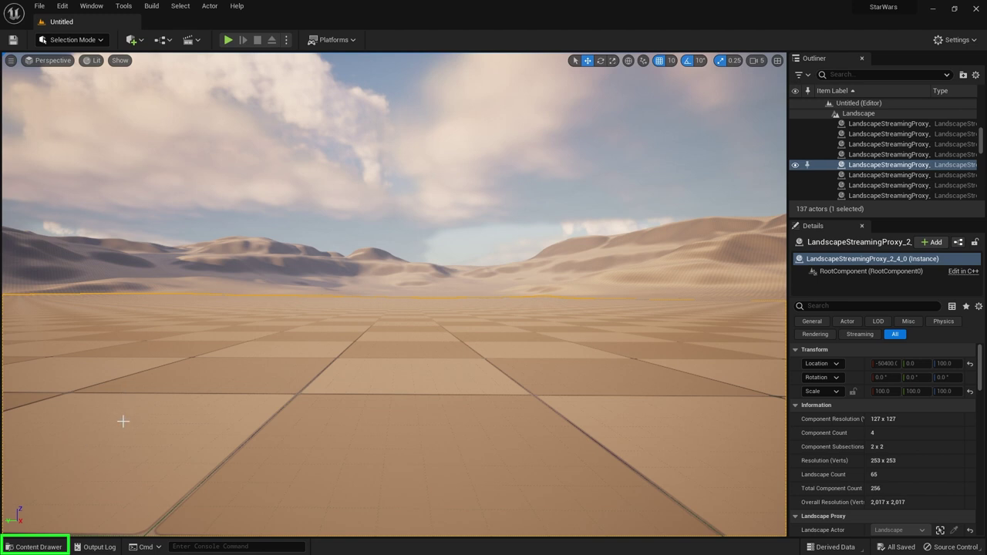
Show the project's folders in the temporary Content Drawer and dismiss it again.
click(47, 547)
click(45, 549)
click(45, 549)
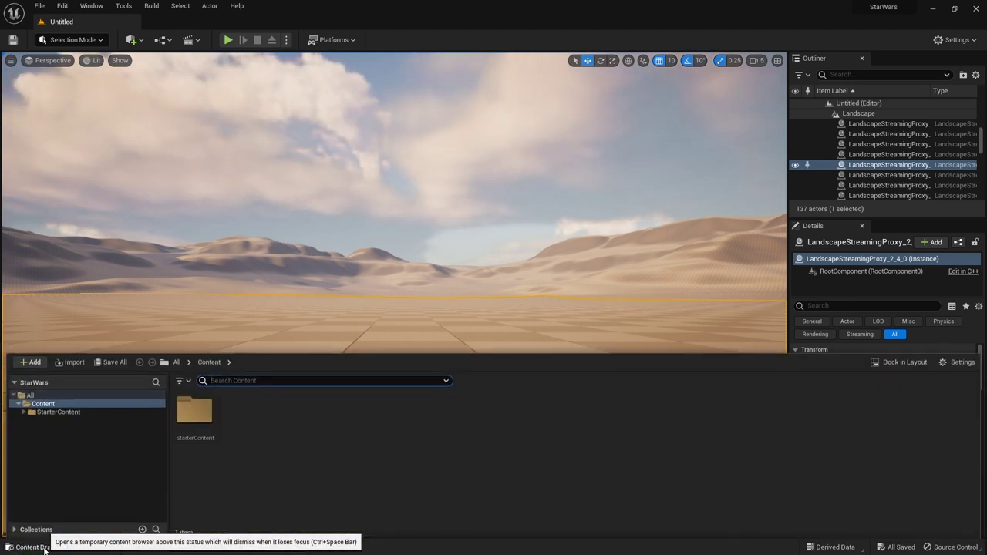
click(301, 312)
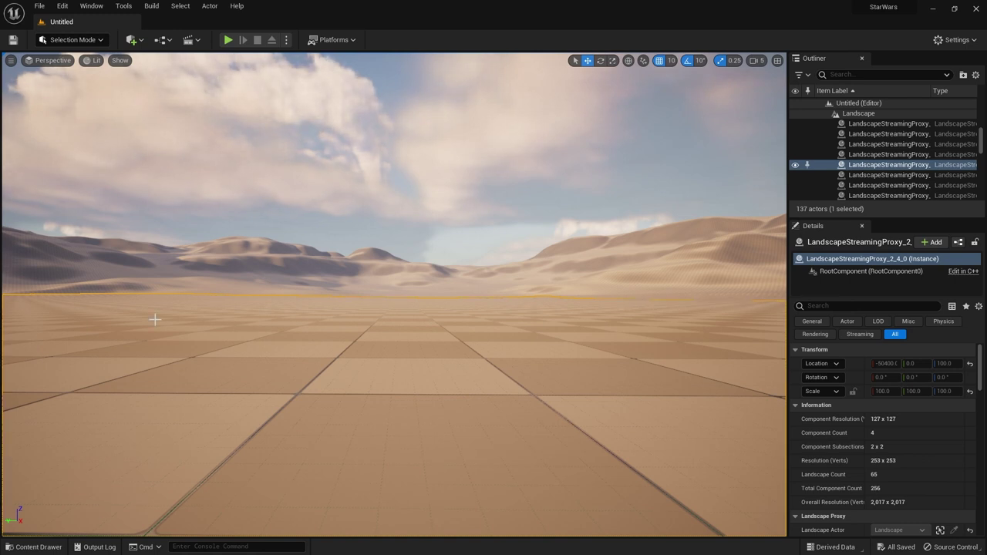
Add Content Browser 1 to the editor layout as a permanent panel.
click(90, 10)
mouse_move(154, 46)
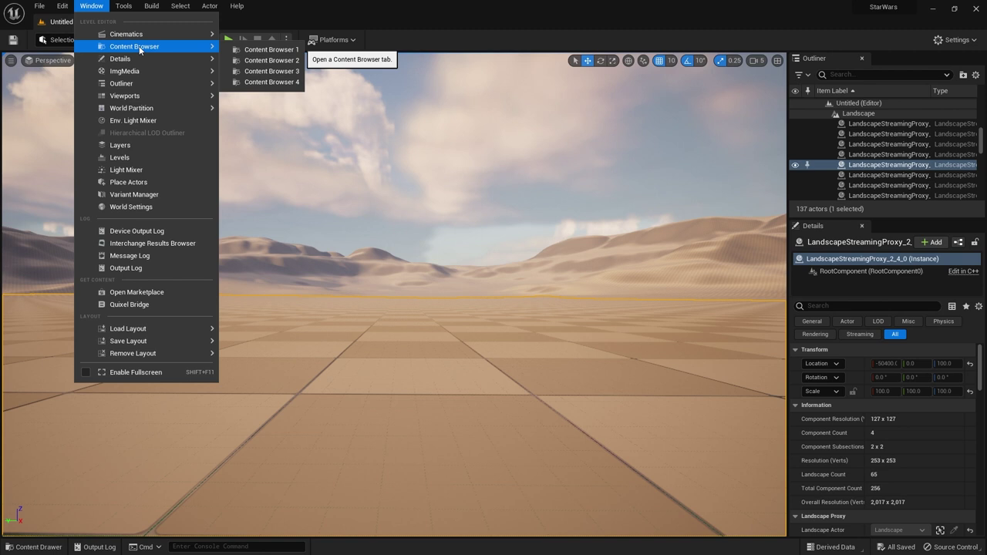
click(271, 50)
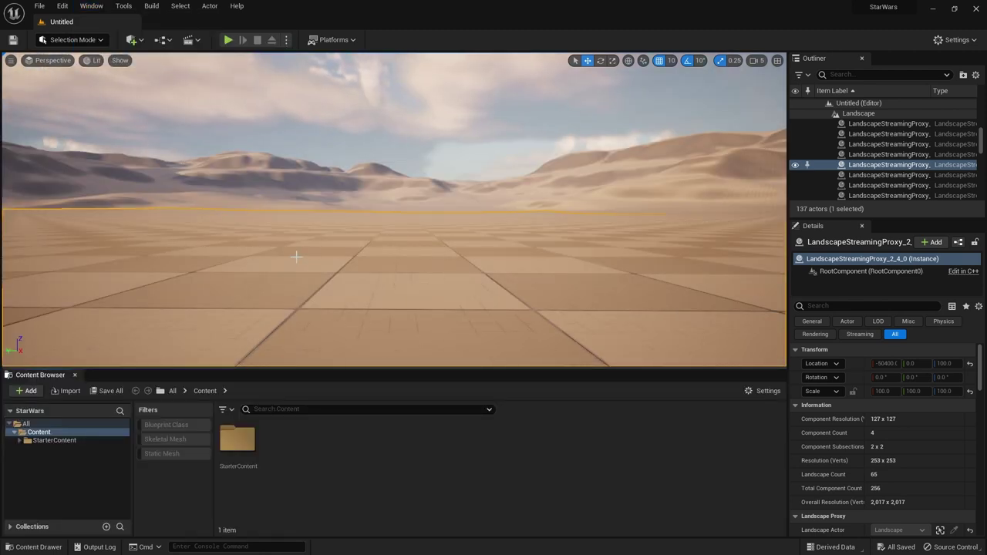
Open Content Browser 2 and dock it beside the first content browser.
click(88, 7)
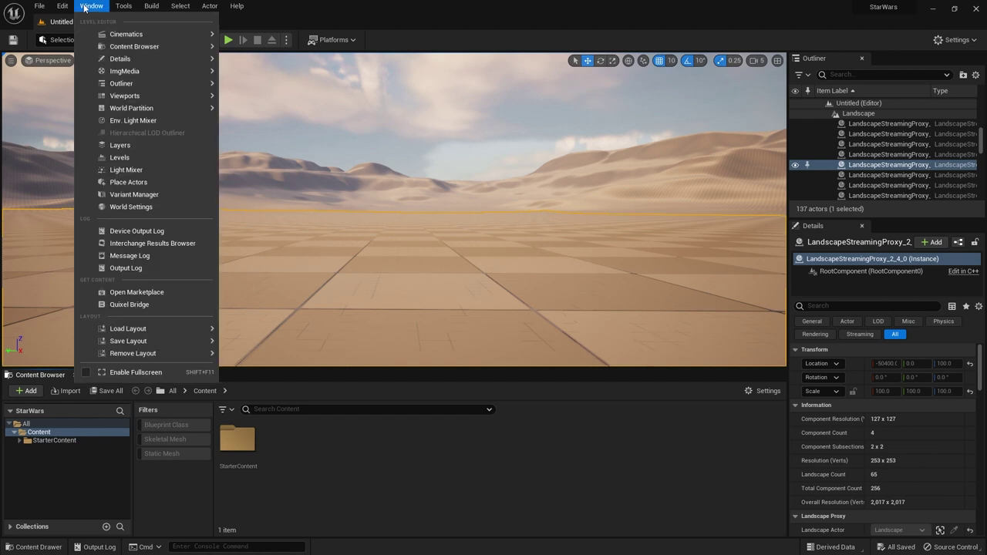
mouse_move(134, 47)
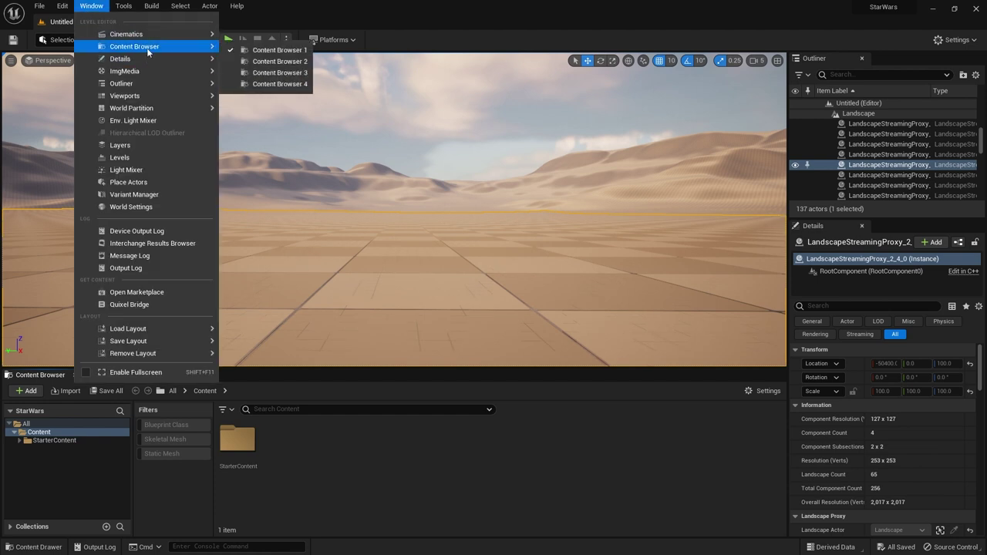
click(272, 64)
drag(314, 134, 641, 419)
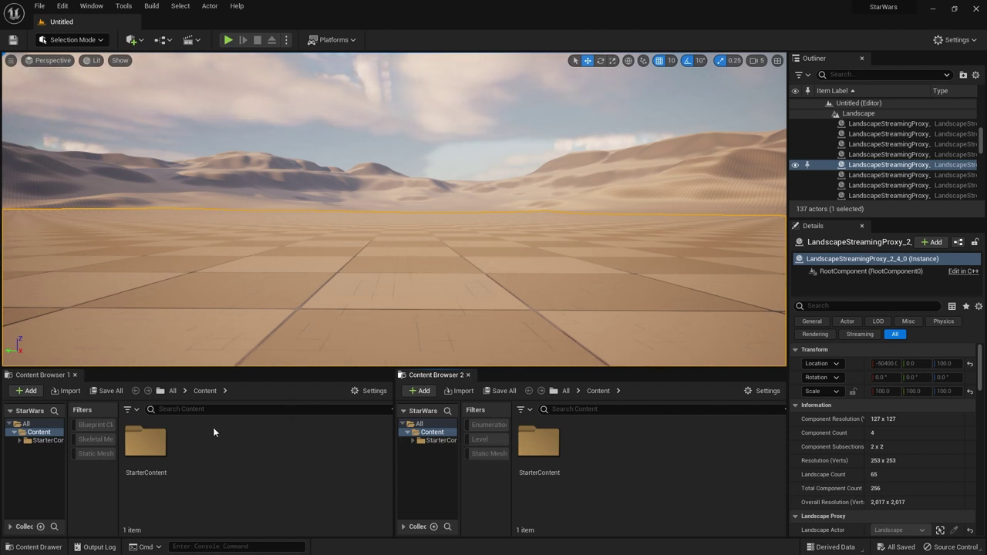
Open the Props folder inside StarterContent in the first content browser and look through its meshes.
click(158, 449)
double_click(158, 449)
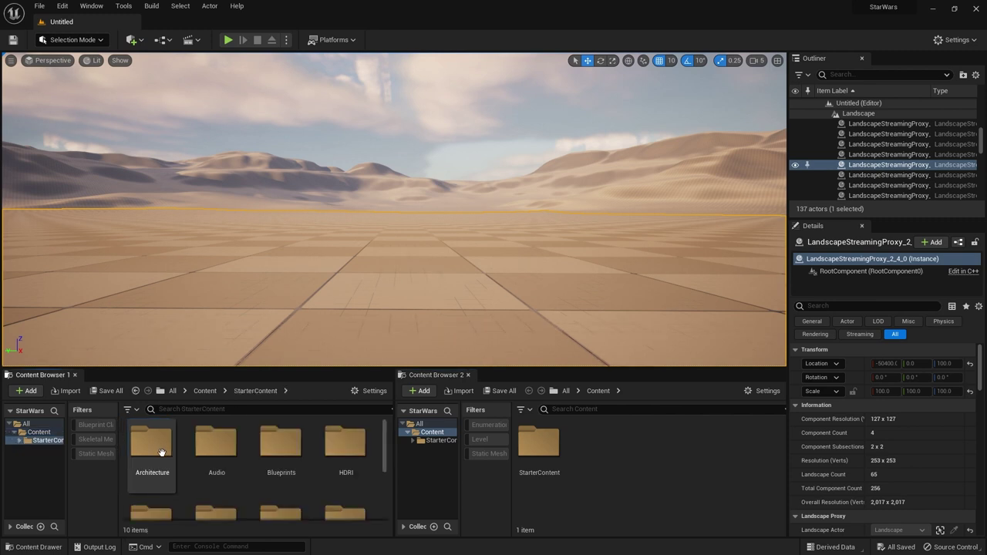
scroll(333, 448, down, 1)
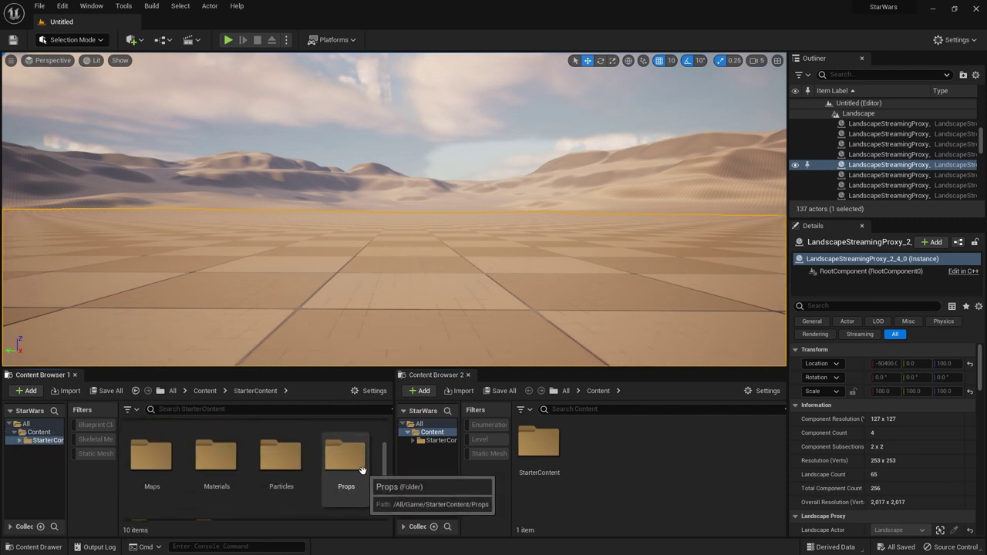
double_click(346, 471)
scroll(349, 470, down, 5)
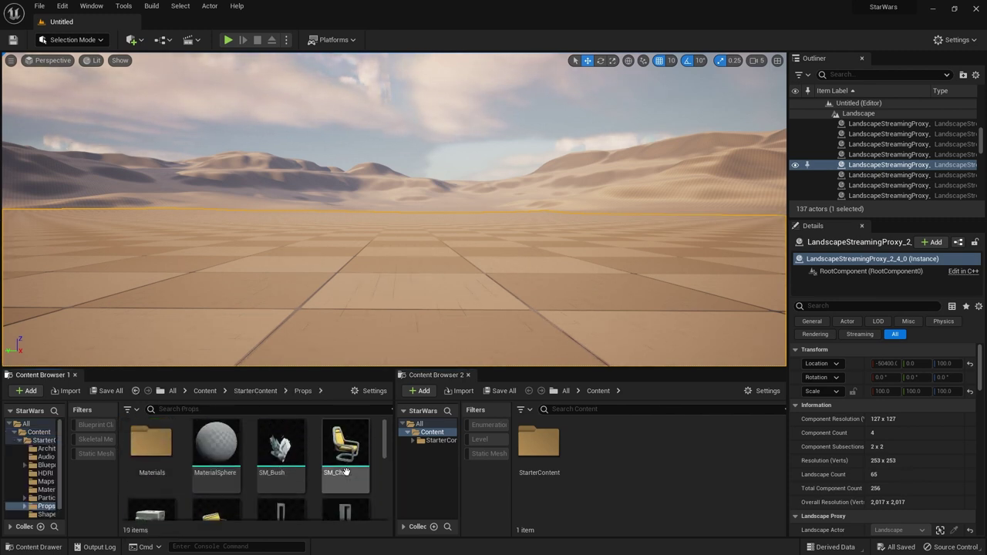
scroll(221, 463, up, 5)
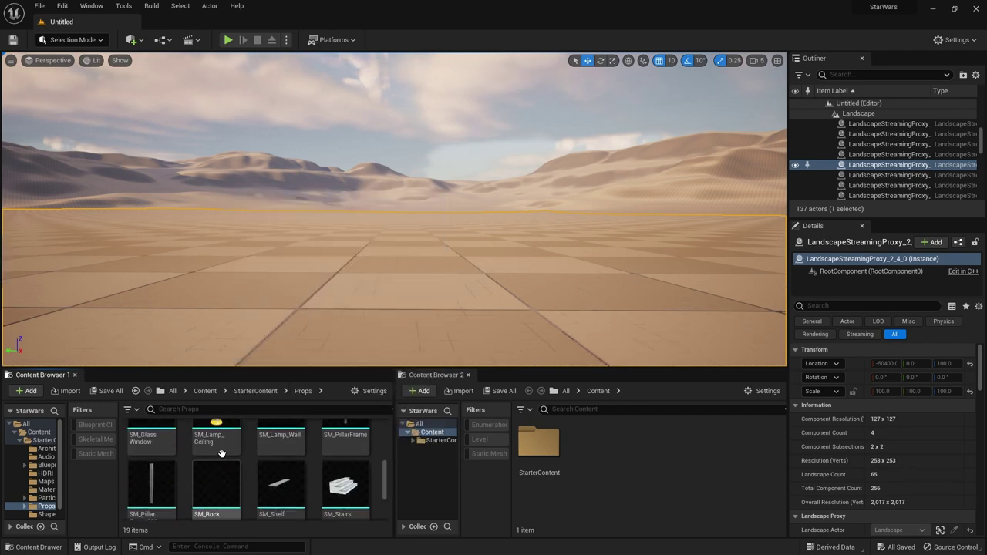
Place the SM_Chair mesh on the landscape in front of the camera.
mouse_move(357, 446)
drag(357, 446, 441, 343)
right_drag(434, 232, 436, 193)
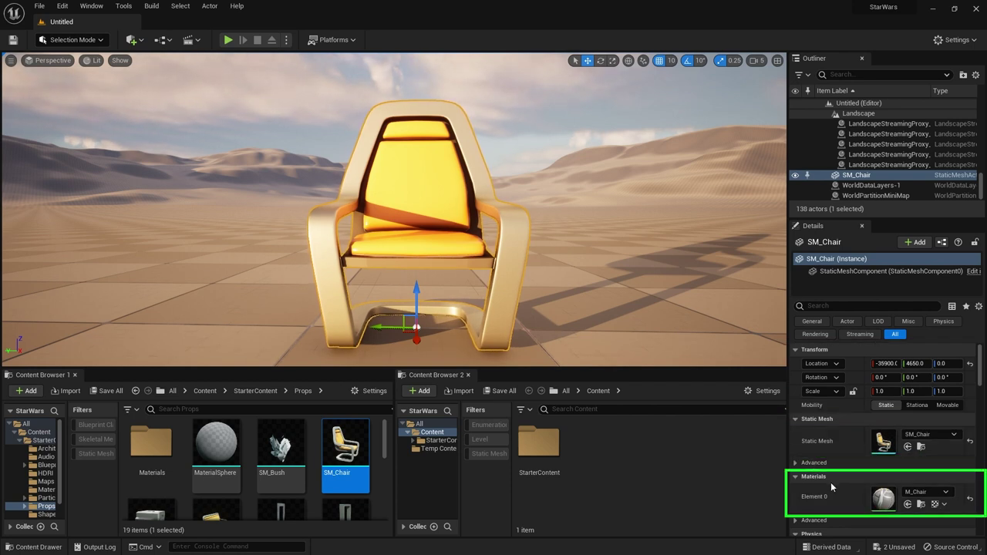
Examine the Details properties of the chair, the landscape and the sky sphere, including the Materials and Physics sections.
scroll(832, 488, down, 3)
scroll(833, 489, down, 1)
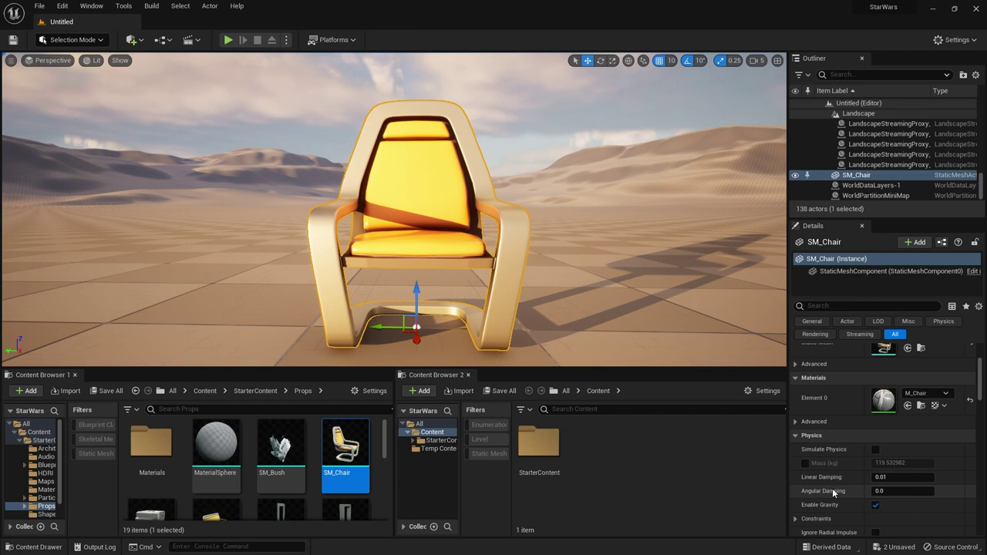
scroll(832, 488, up, 4)
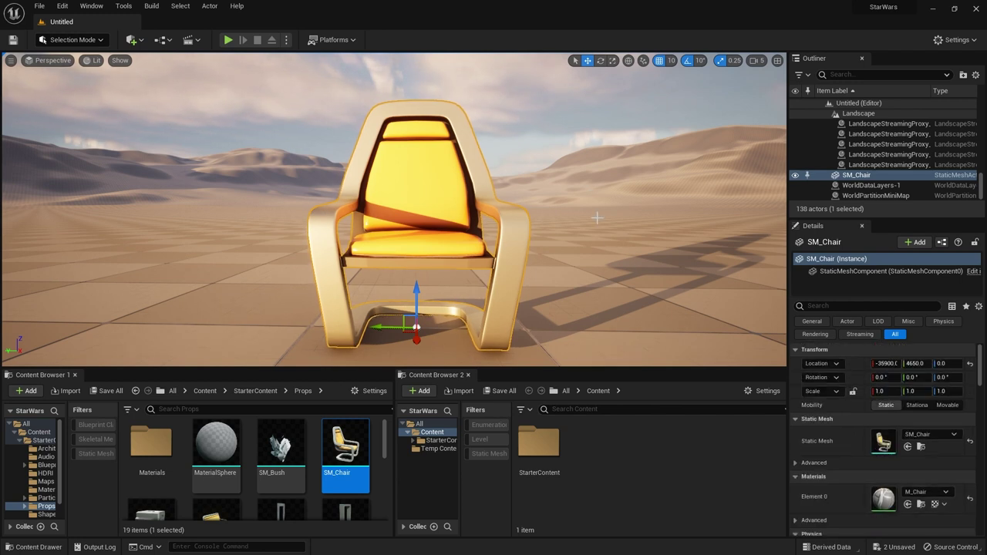
click(633, 265)
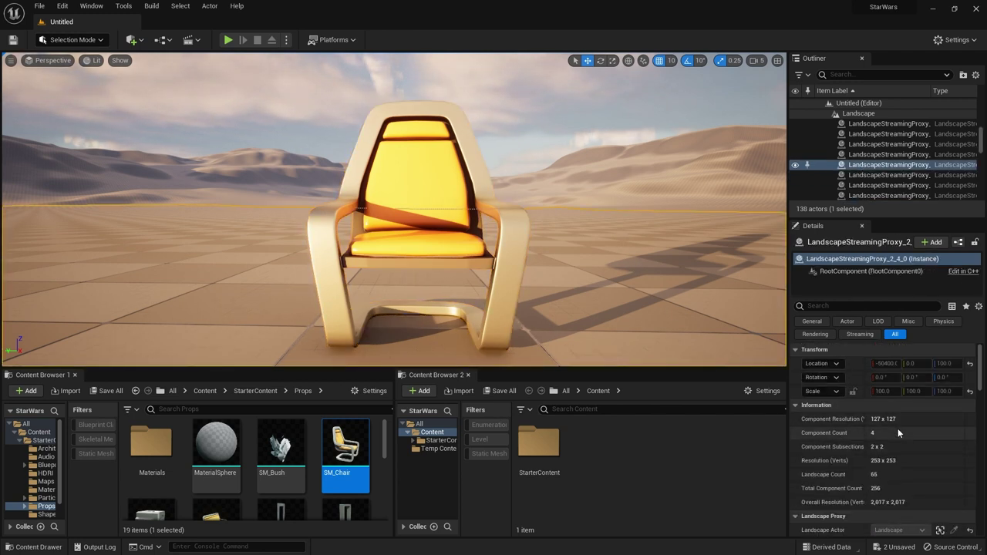
scroll(898, 432, down, 5)
key(ctrl+z)
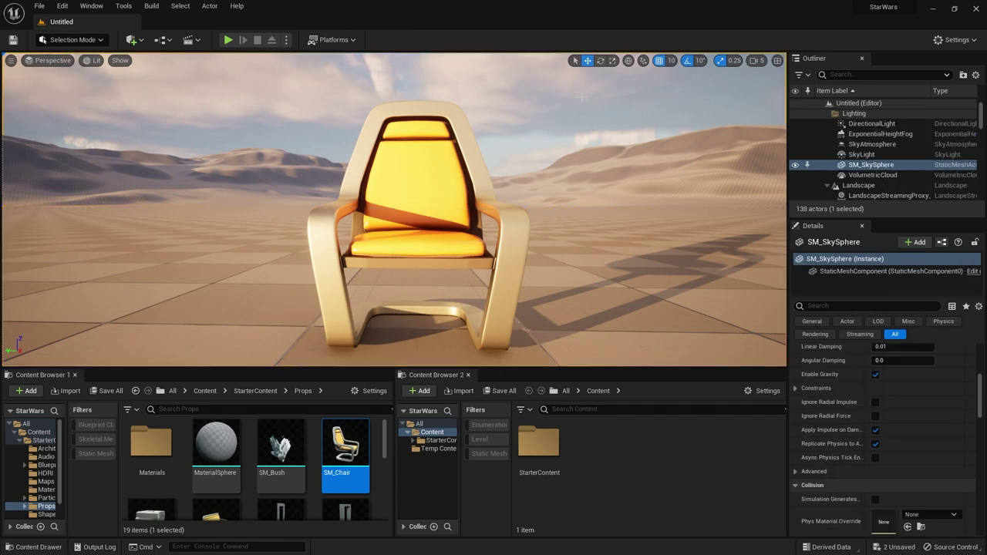
scroll(873, 457, up, 6)
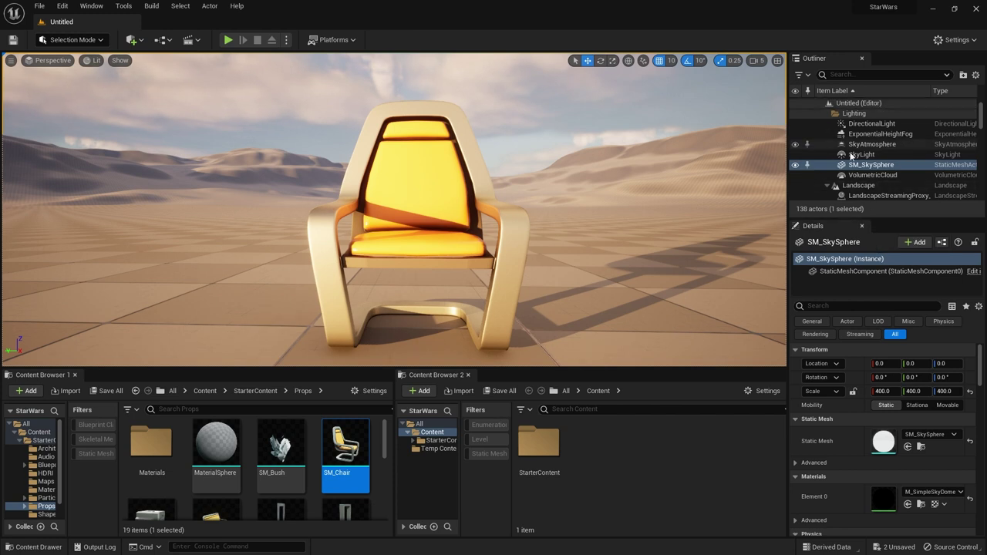
Move the chair along its axes to about X -35920, Y 4700, Z 10.
click(422, 194)
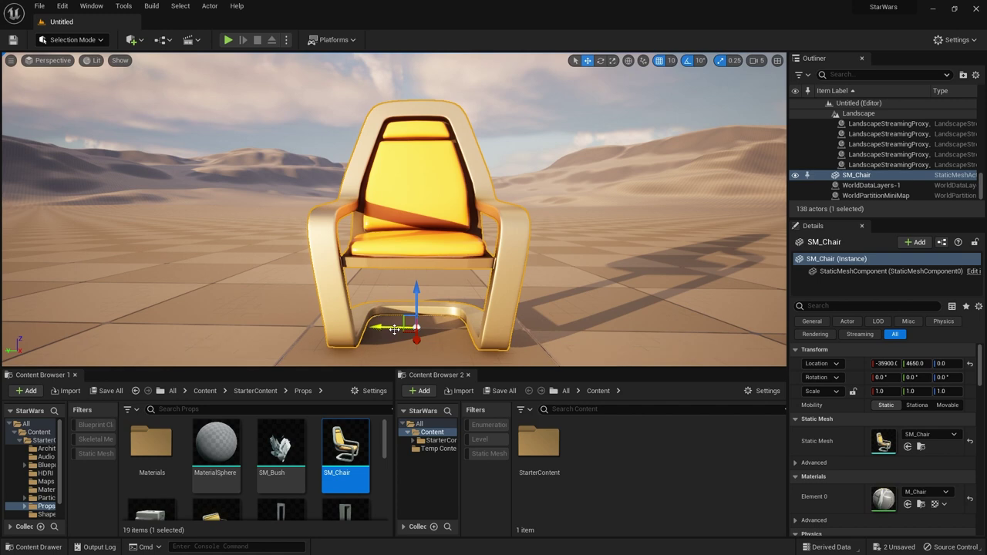
drag(416, 339, 422, 310)
right_drag(530, 335, 617, 340)
drag(265, 182, 339, 229)
drag(370, 171, 374, 171)
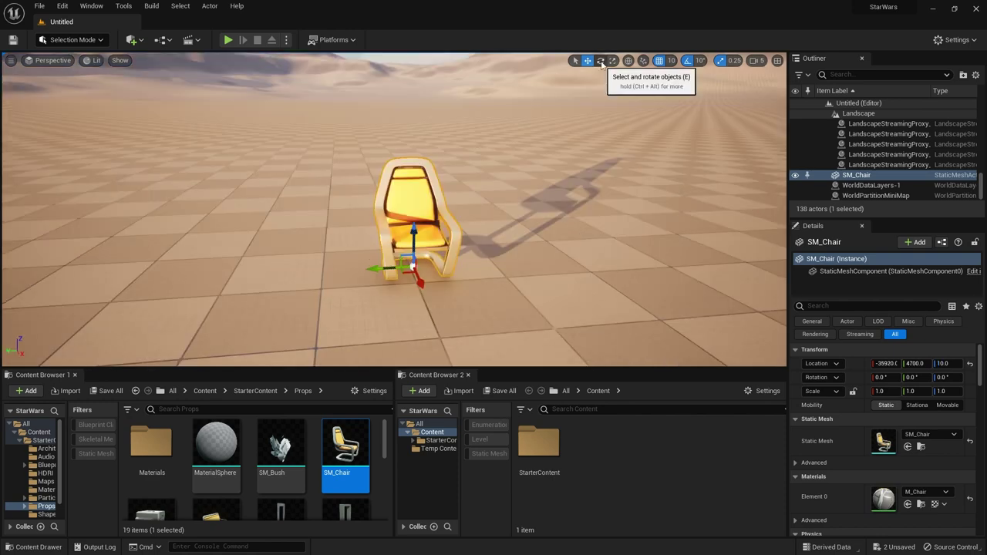
Try rotating the chair with the Rotate tool and return it to zero rotation.
click(601, 61)
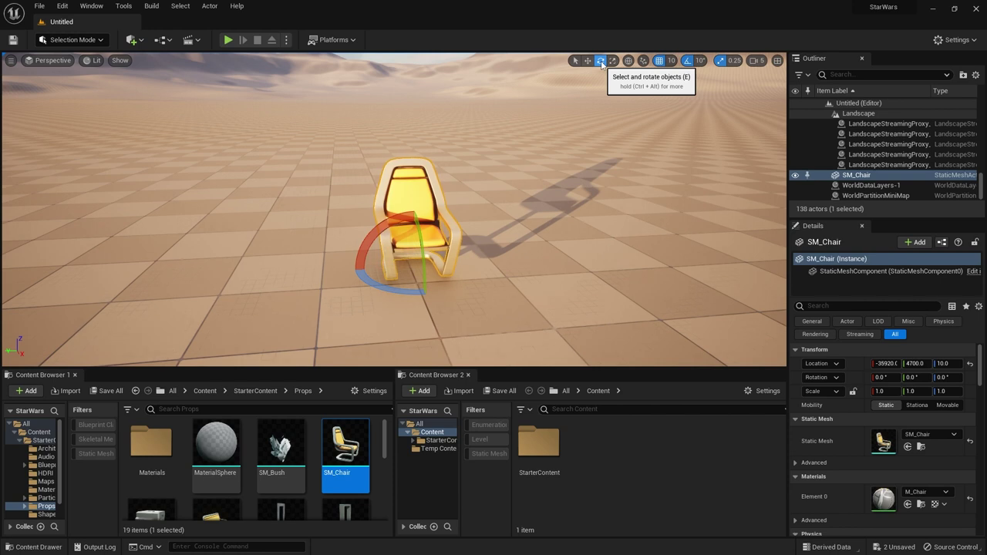
drag(386, 282, 430, 308)
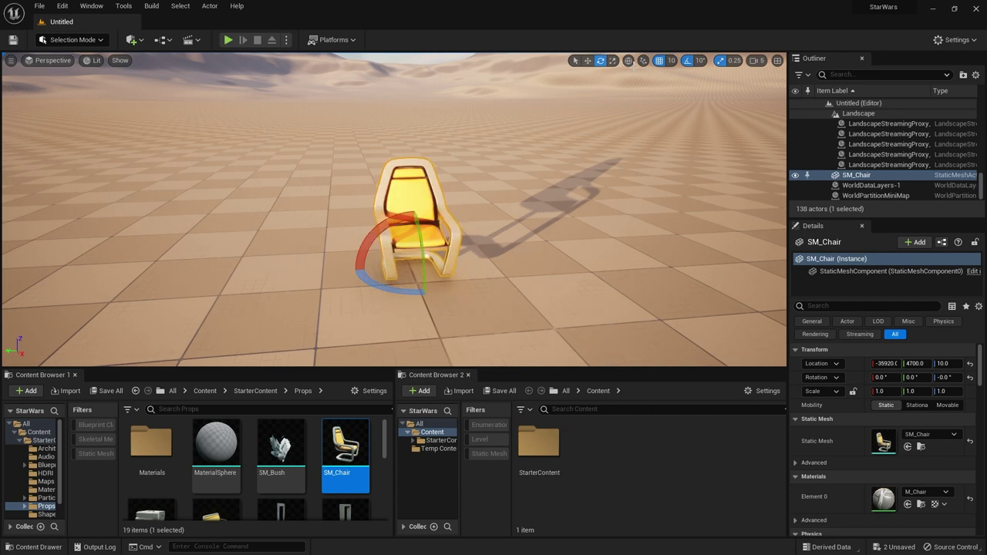
Try scaling the chair to 4.5 along Y and Z, and undo the scaling.
click(613, 61)
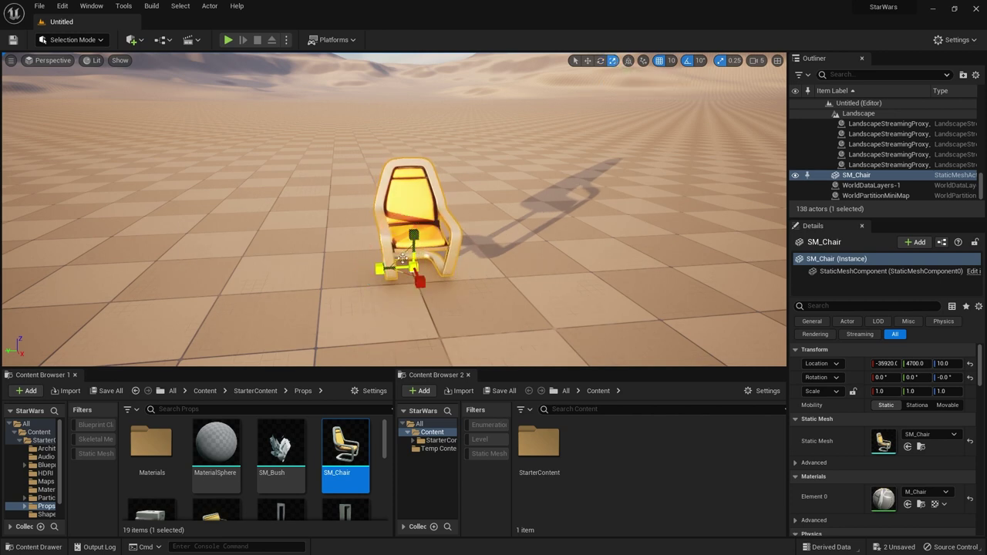
drag(381, 267, 414, 146)
right_drag(427, 346, 509, 278)
key(s)
right_drag(444, 321, 444, 290)
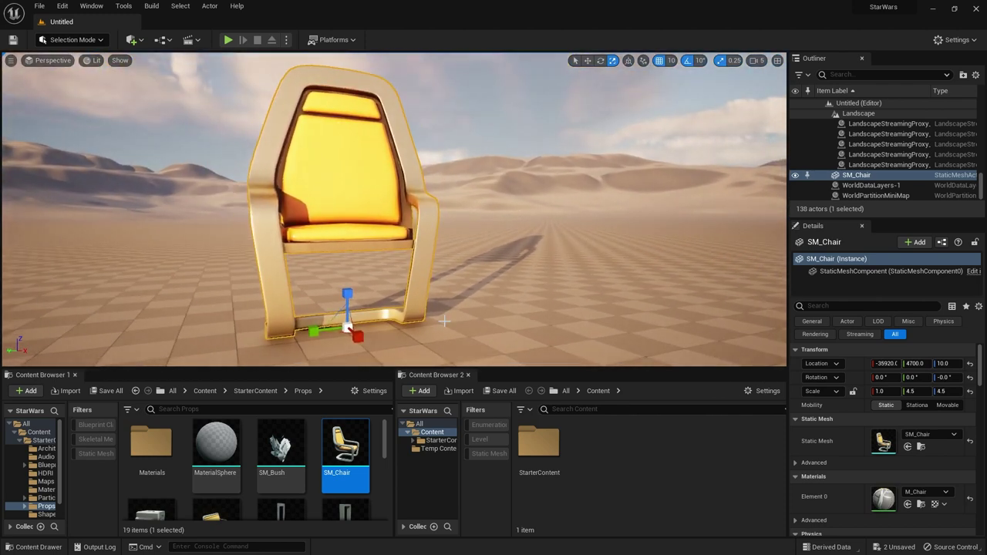
key(ctrl+z)
key(ctrl+z)
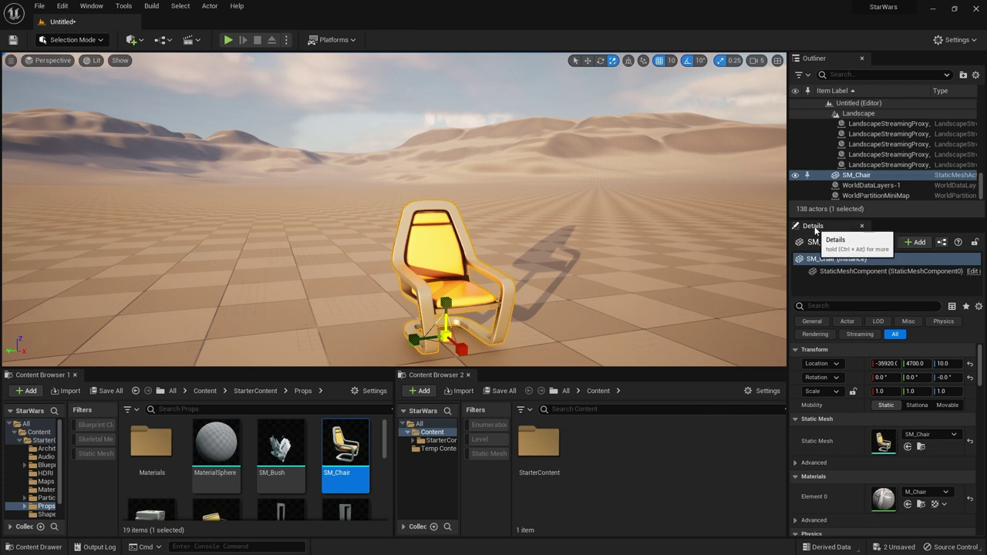
Dock the Outliner and the Details panel to the sidebar to enlarge the viewport.
right_click(816, 62)
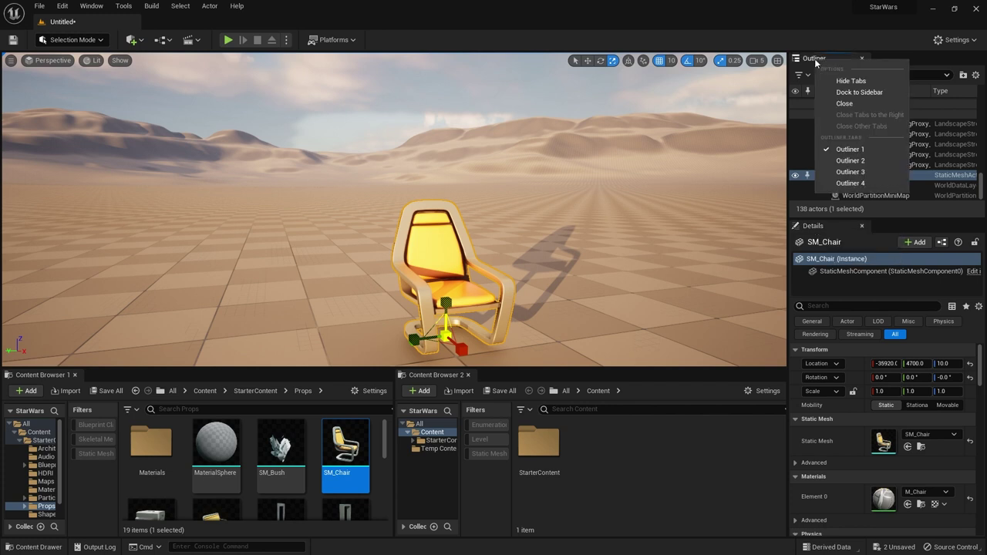
click(859, 92)
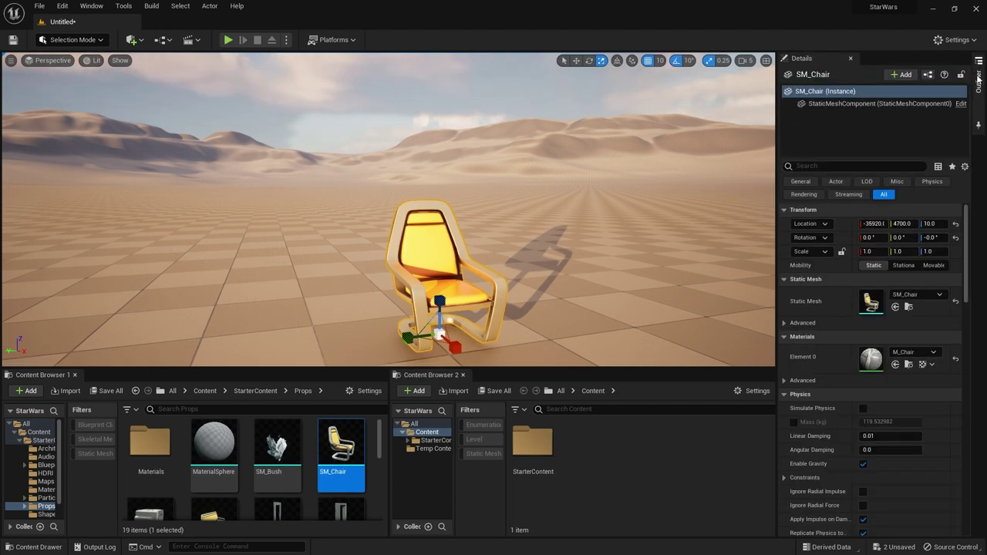
right_click(814, 58)
click(850, 89)
right_drag(429, 199, 495, 191)
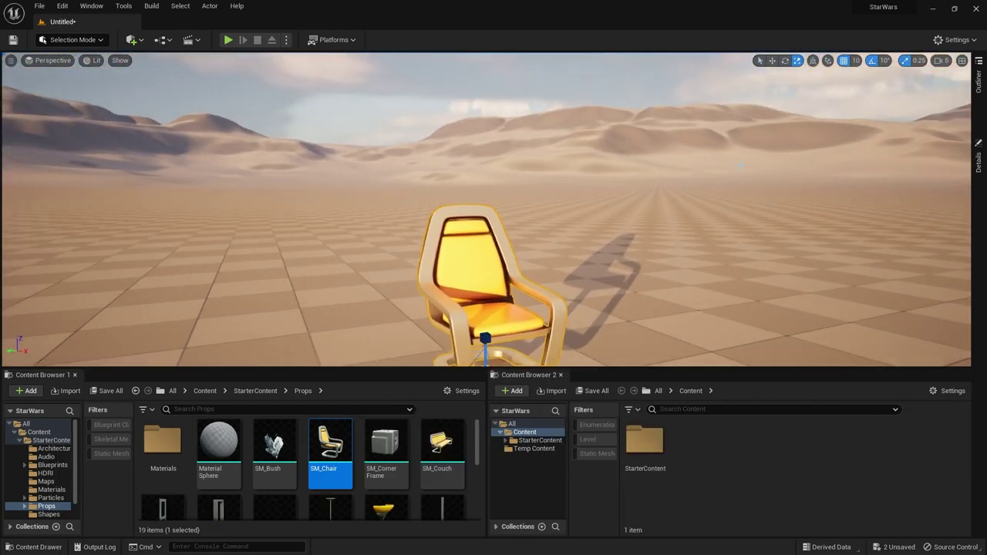
Expand the Details panel from the sidebar, collapse it again and clear the selection.
click(978, 160)
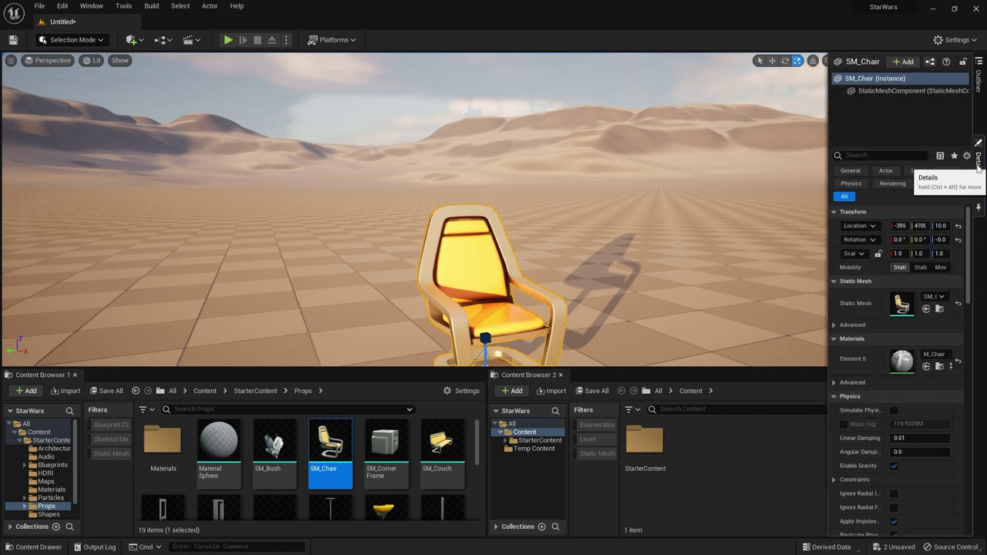
click(607, 280)
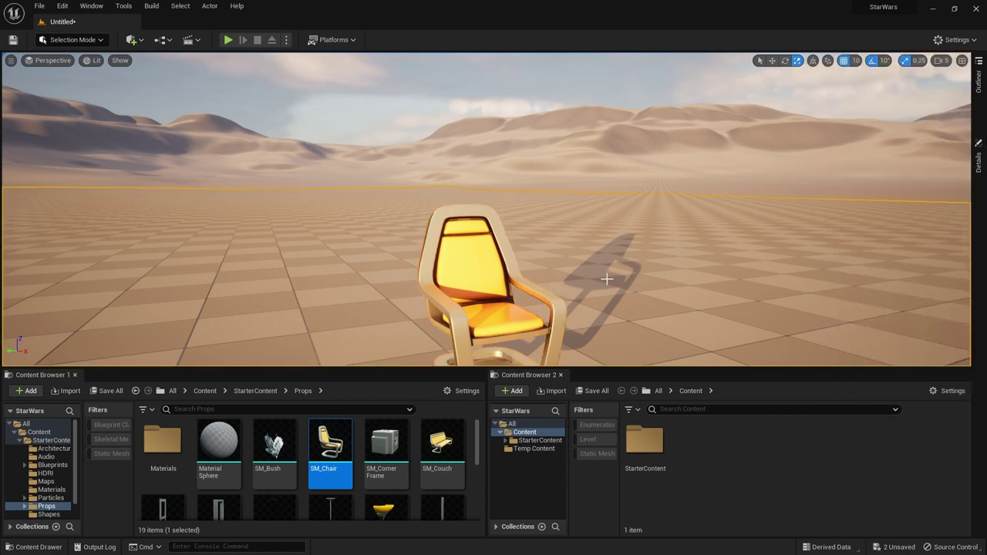
key(Escape)
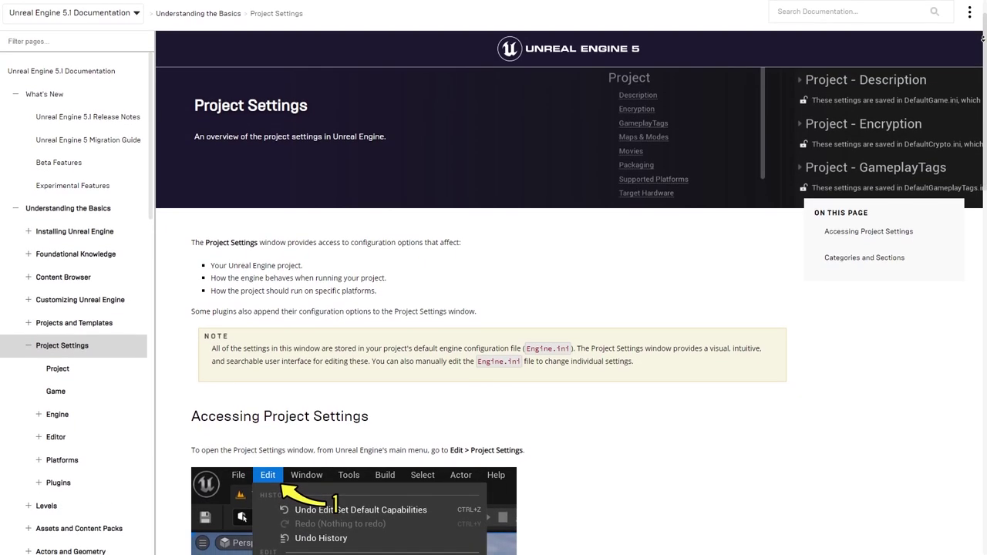
Open the Project Settings and view the Windows platform settings with their targeted shader formats and default RHI.
click(63, 6)
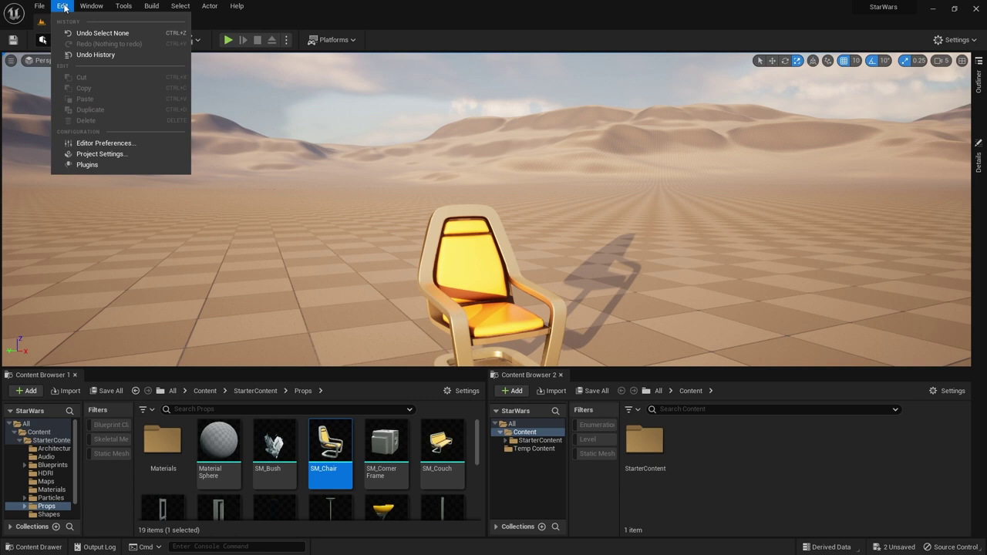
click(108, 154)
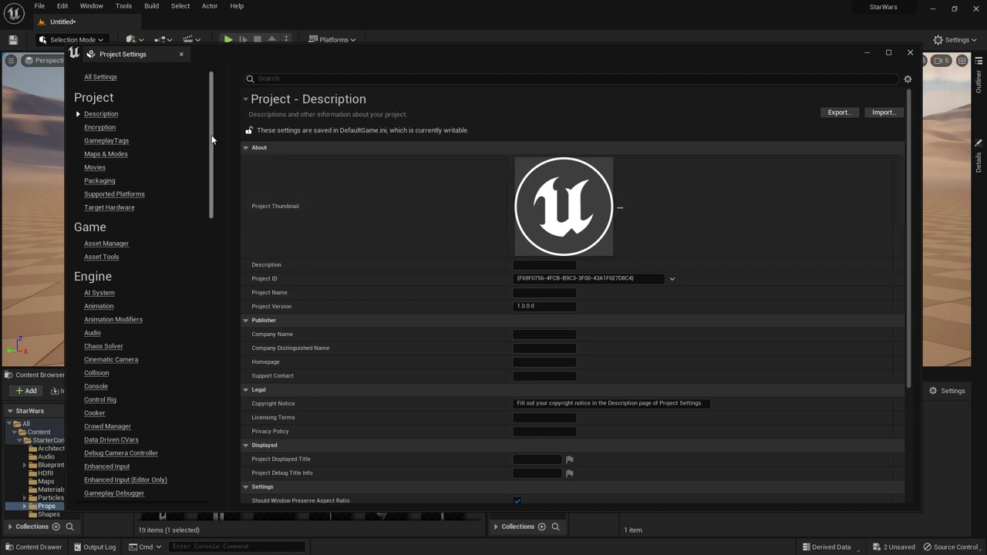
scroll(202, 216, down, 10)
scroll(202, 273, down, 10)
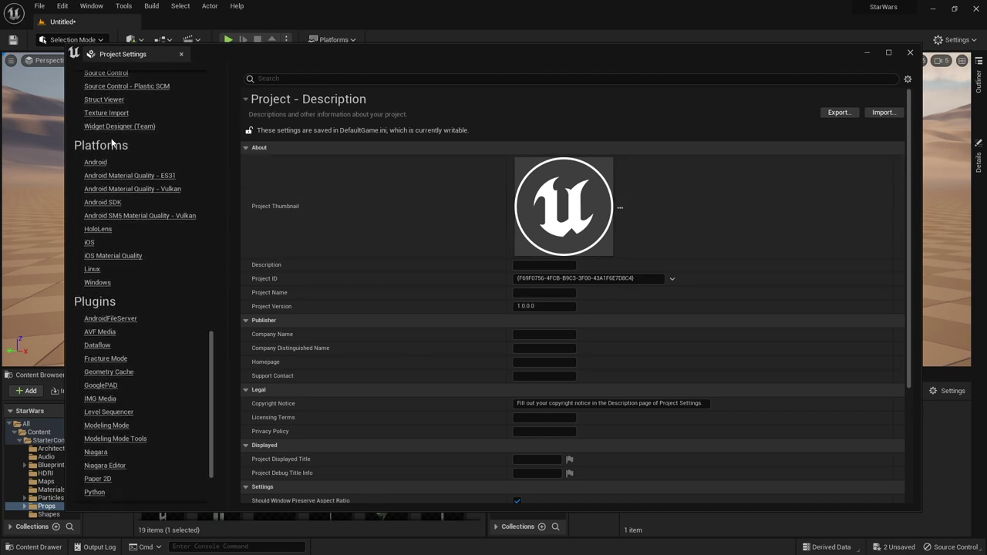
click(107, 285)
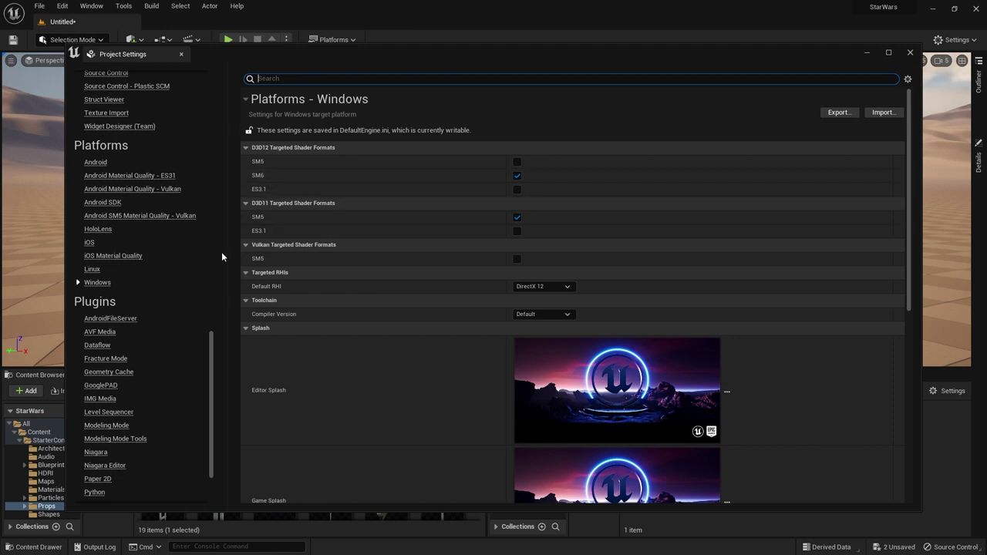
In the Engine Rendering settings, enable Support Hardware Ray Tracing and Lumen's Use Hardware Ray Tracing when available.
scroll(207, 301, up, 10)
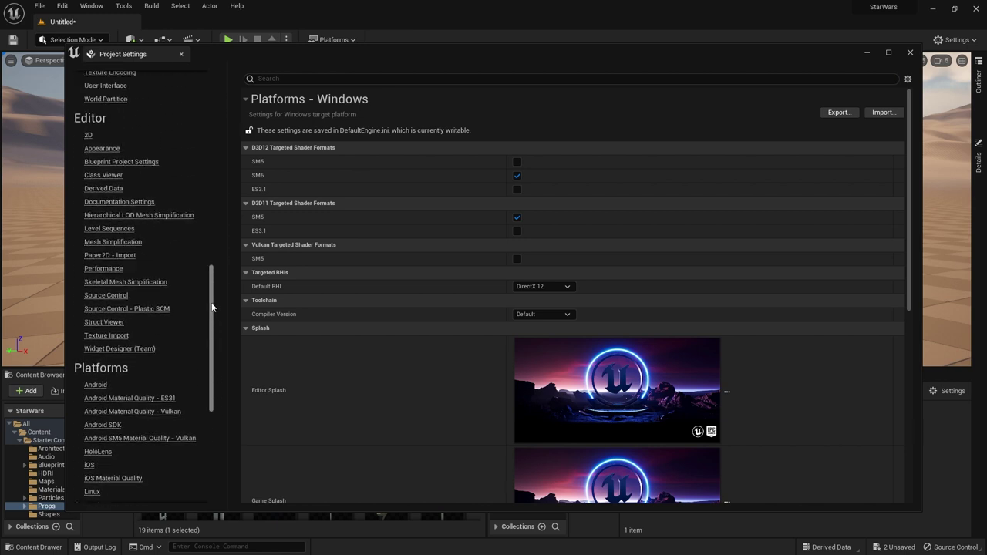
drag(209, 238, 211, 128)
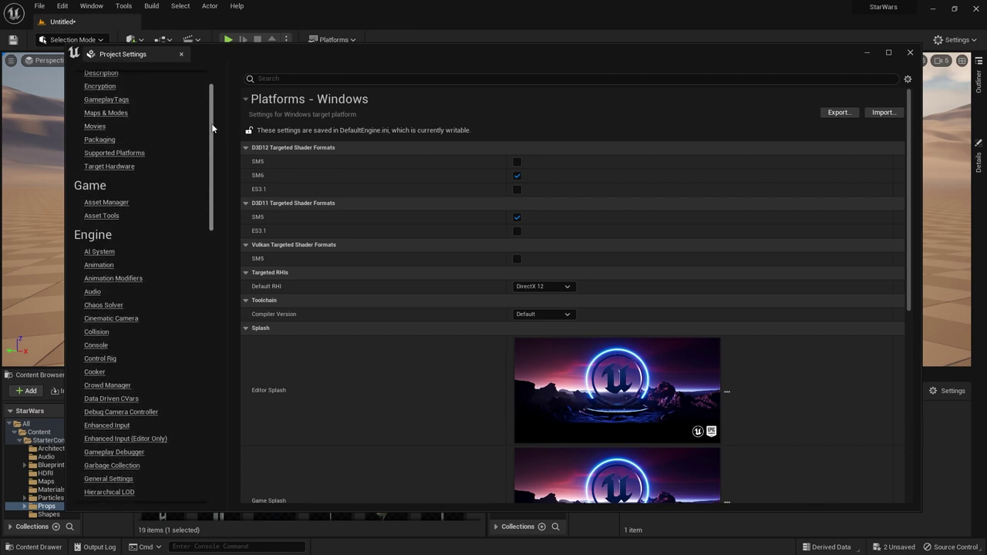
drag(209, 176, 213, 274)
click(139, 313)
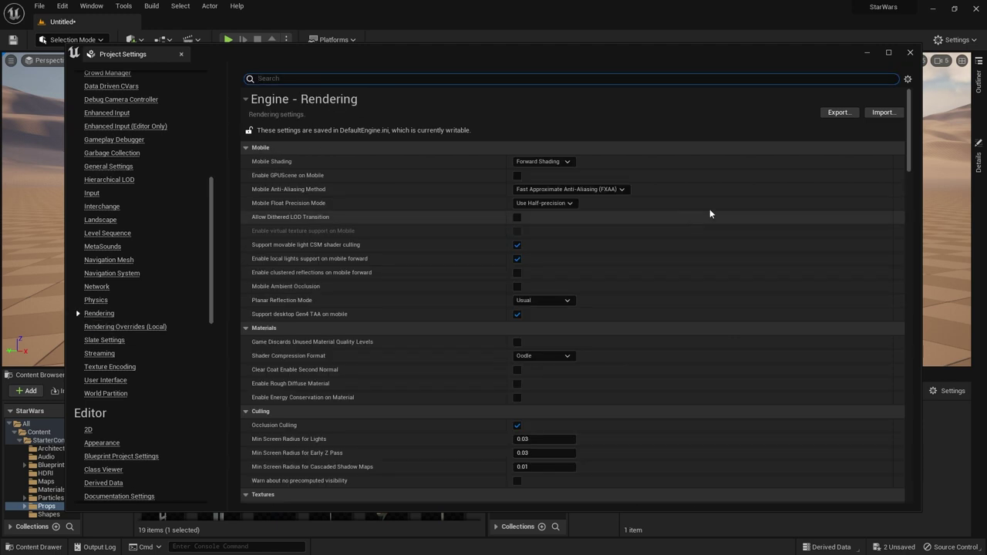
drag(910, 133, 891, 229)
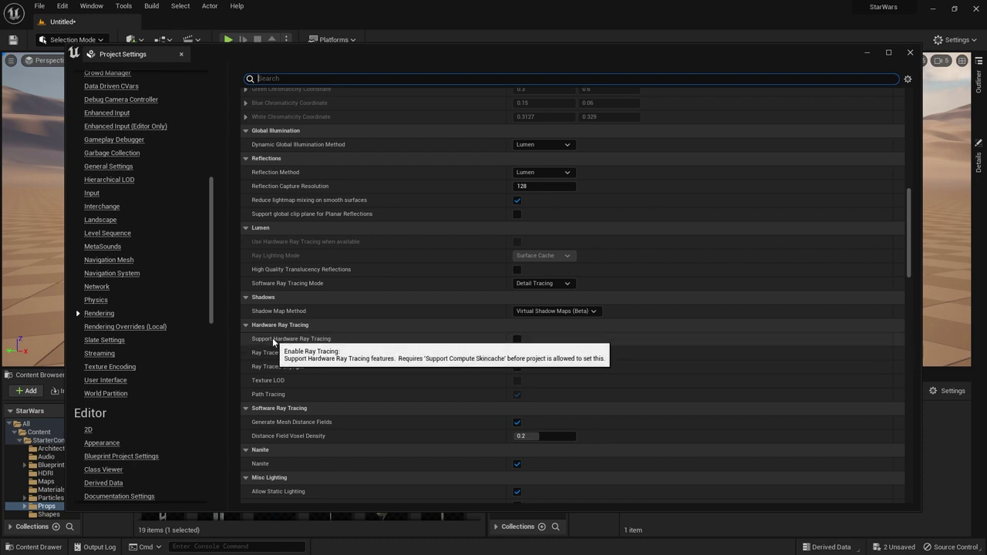
click(517, 339)
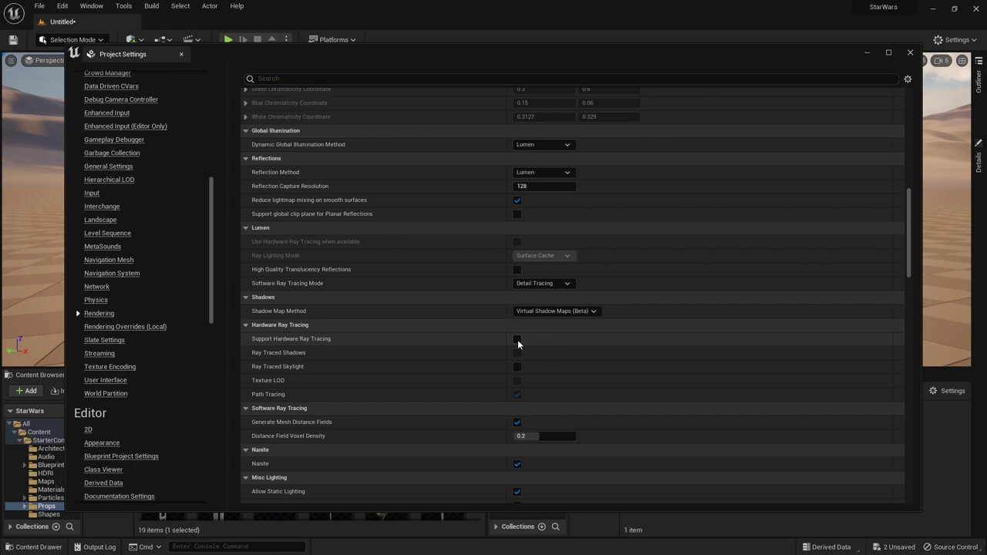
click(570, 304)
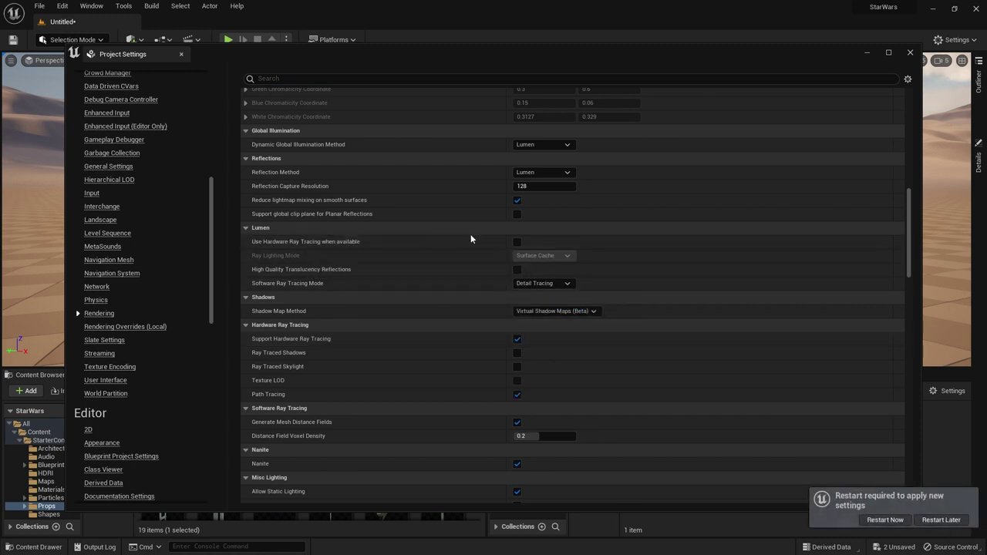
click(518, 242)
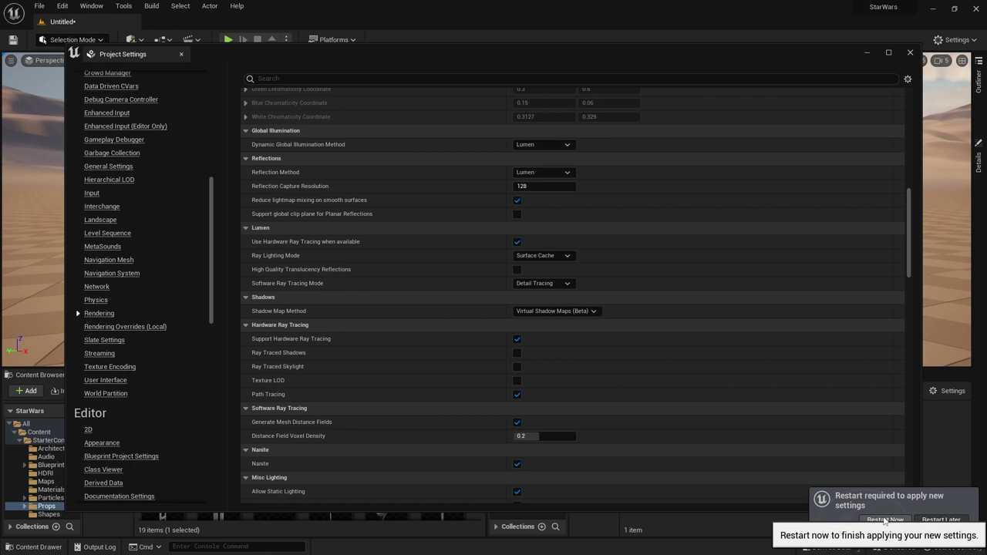
Search the project settings for "virtu", enable virtual texture support, and restart the editor to apply the new settings.
click(300, 79)
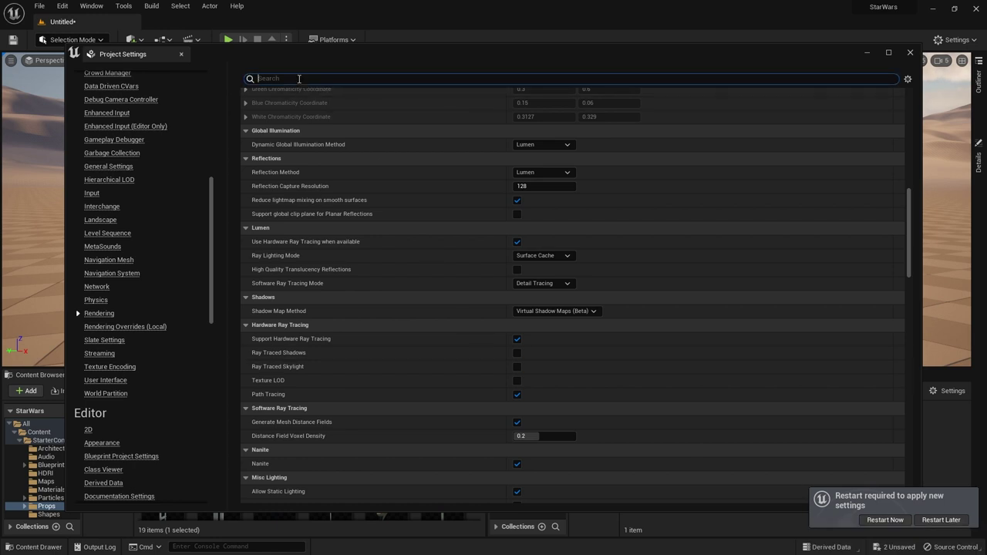
text(virtu)
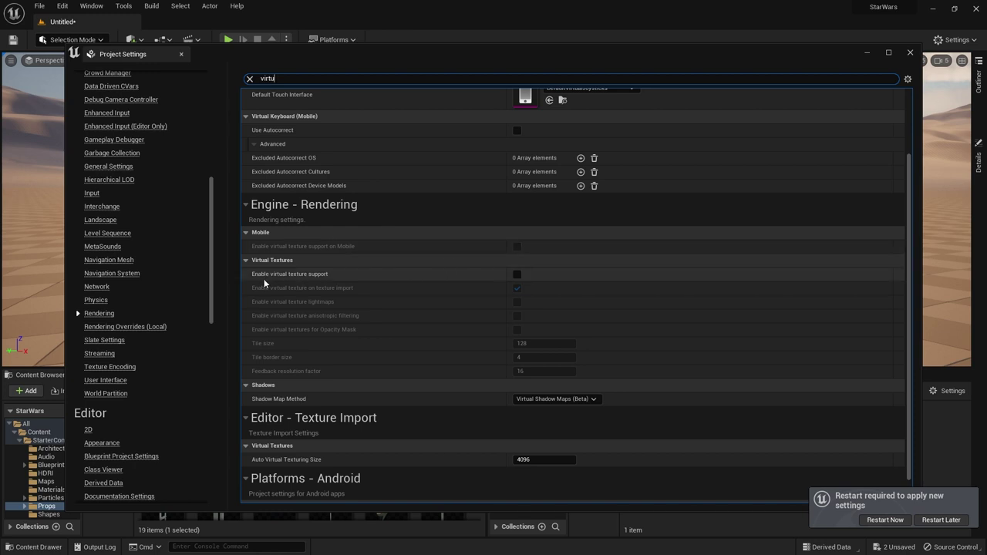
click(517, 276)
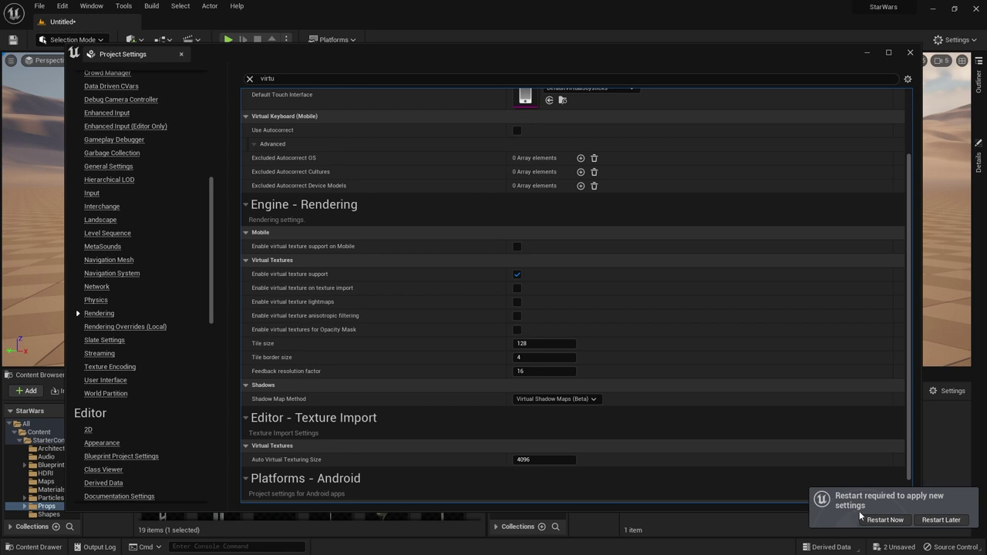
click(886, 521)
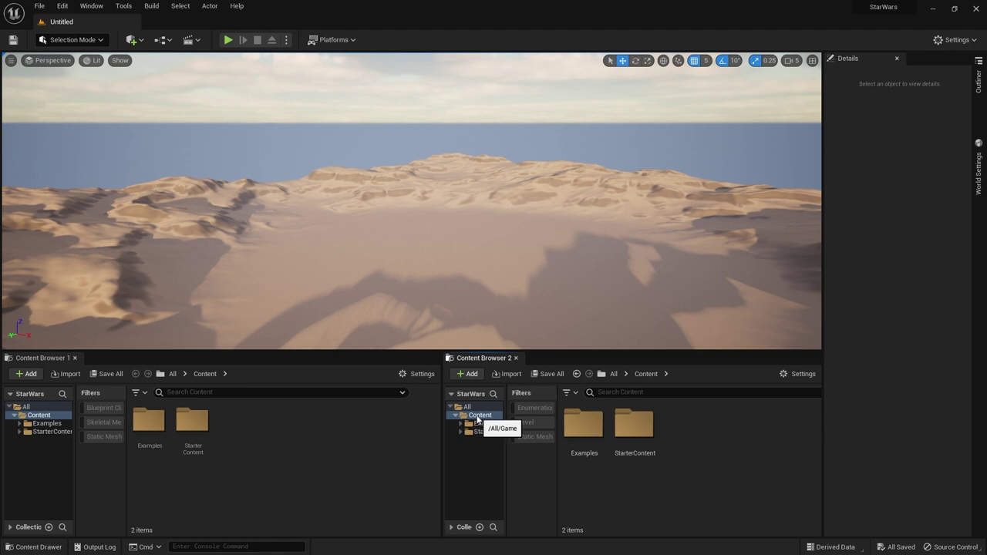
Show the project's Content folder in File Explorer and check where it sits inside the StarWars project folder.
right_click(478, 419)
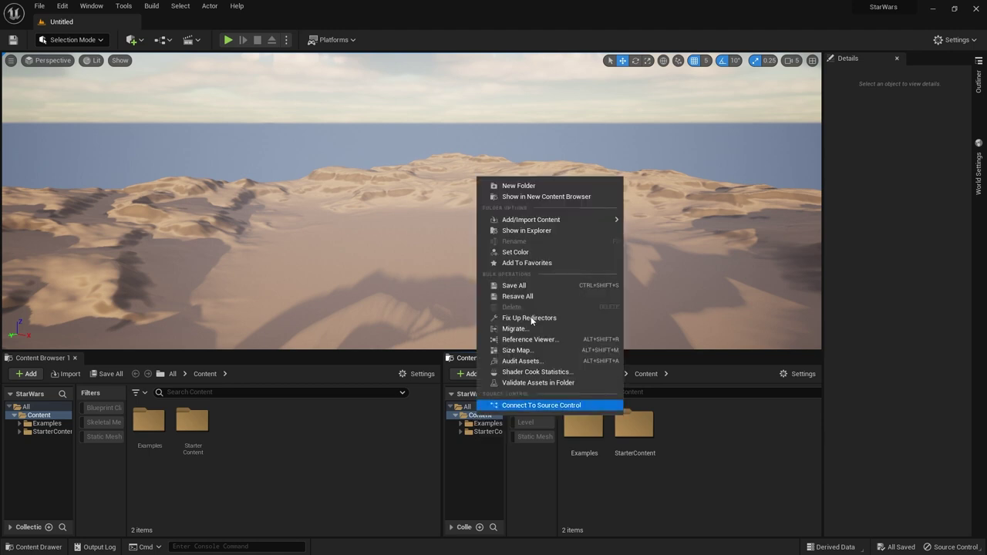
click(529, 234)
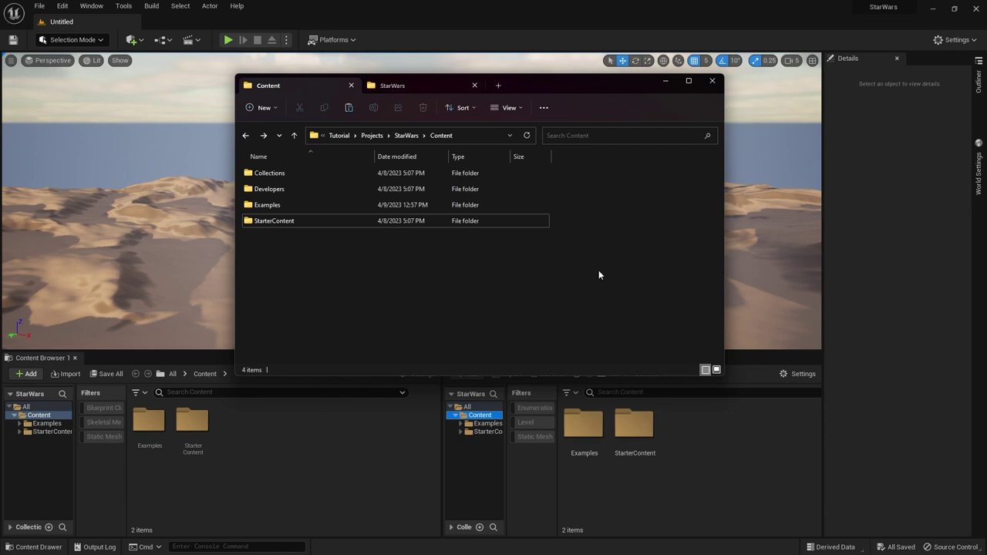
click(405, 136)
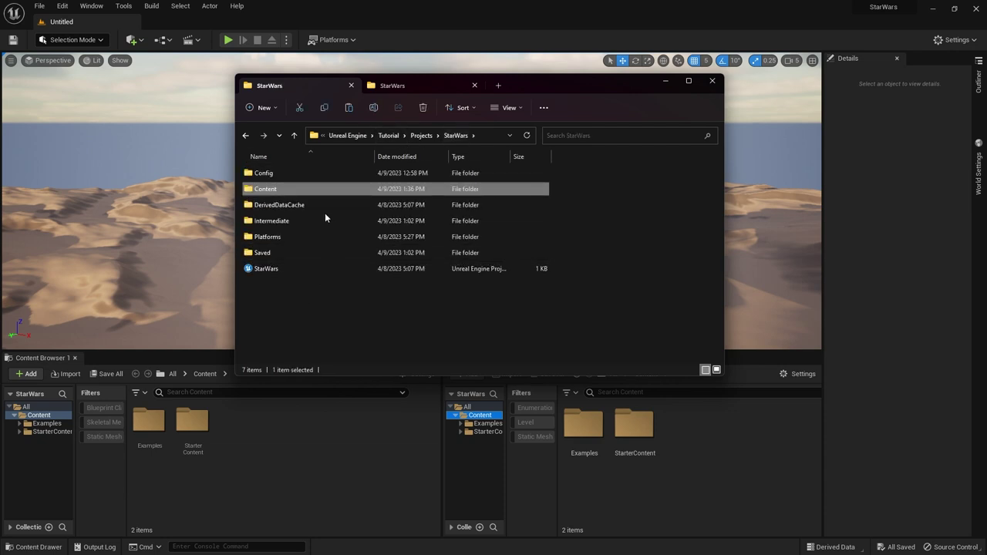
double_click(256, 189)
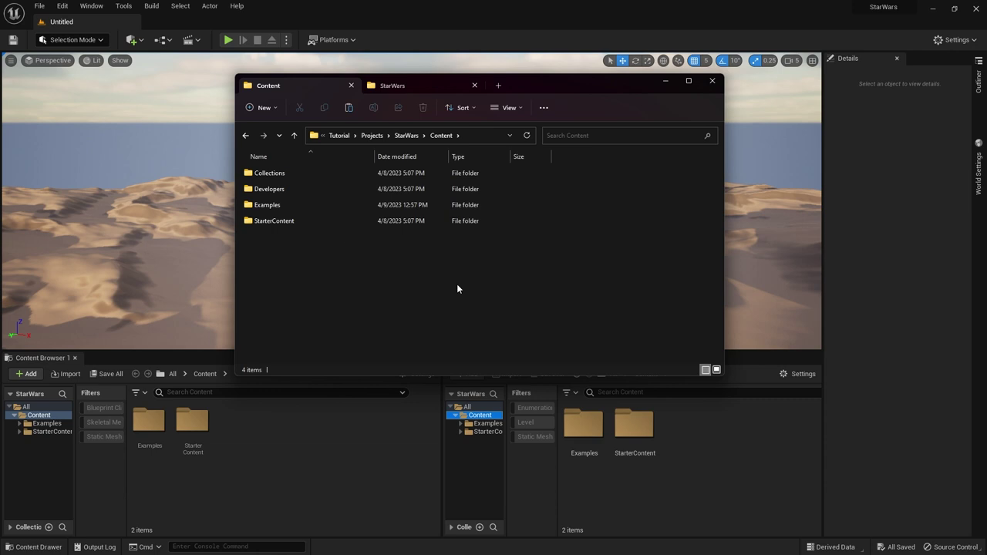
Copy the StarWars asset folder from TutorialAssets into the project's Content folder and return to the Unreal editor.
click(396, 85)
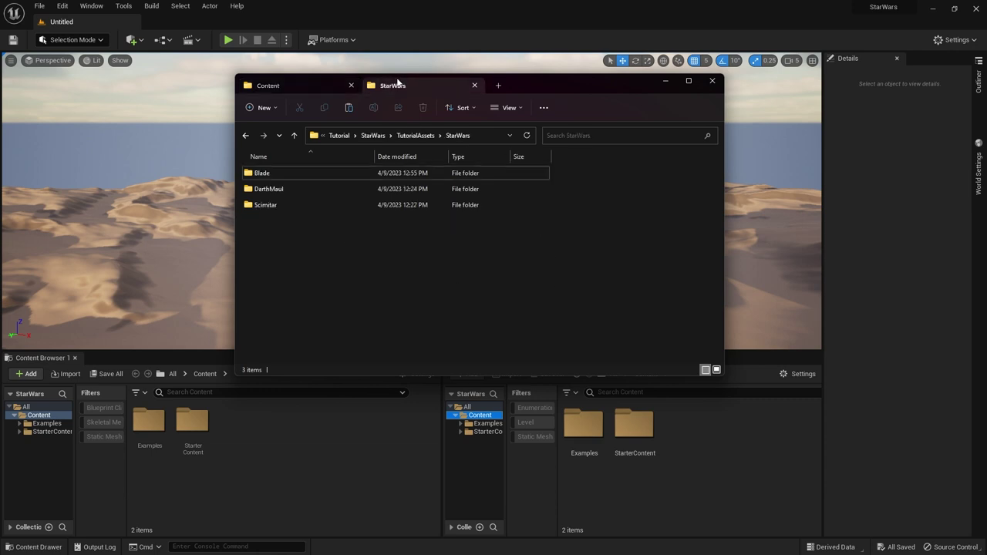
click(409, 136)
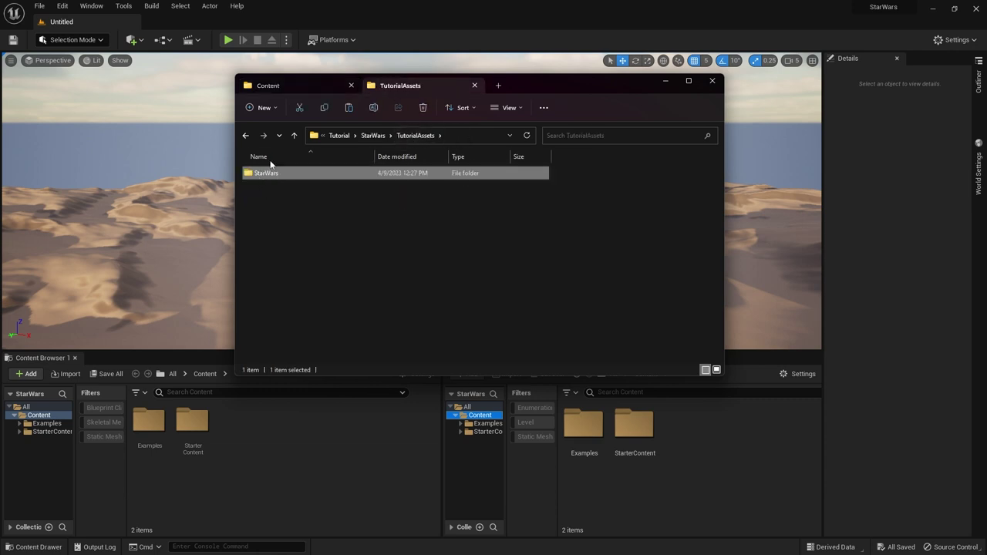
click(324, 230)
click(282, 175)
click(276, 85)
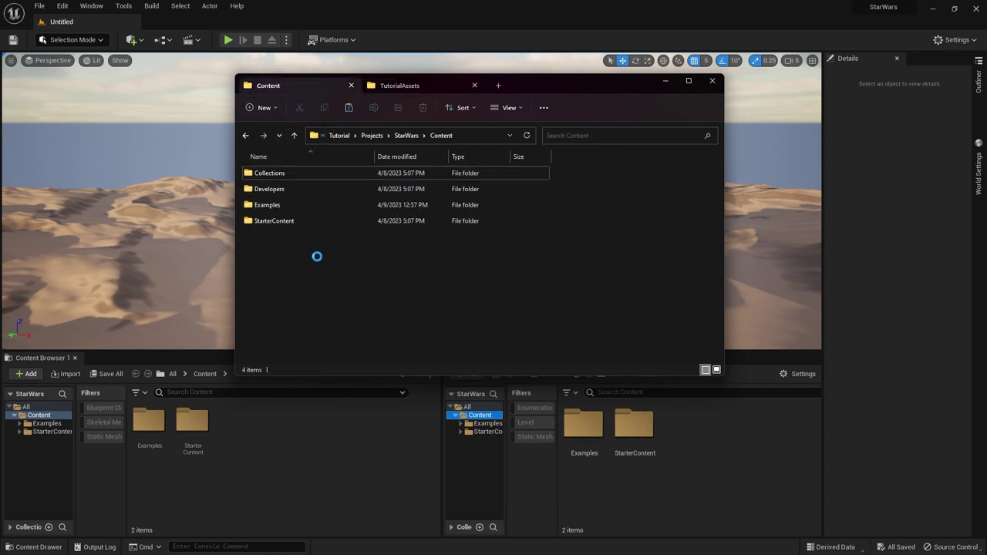
key(ctrl+v)
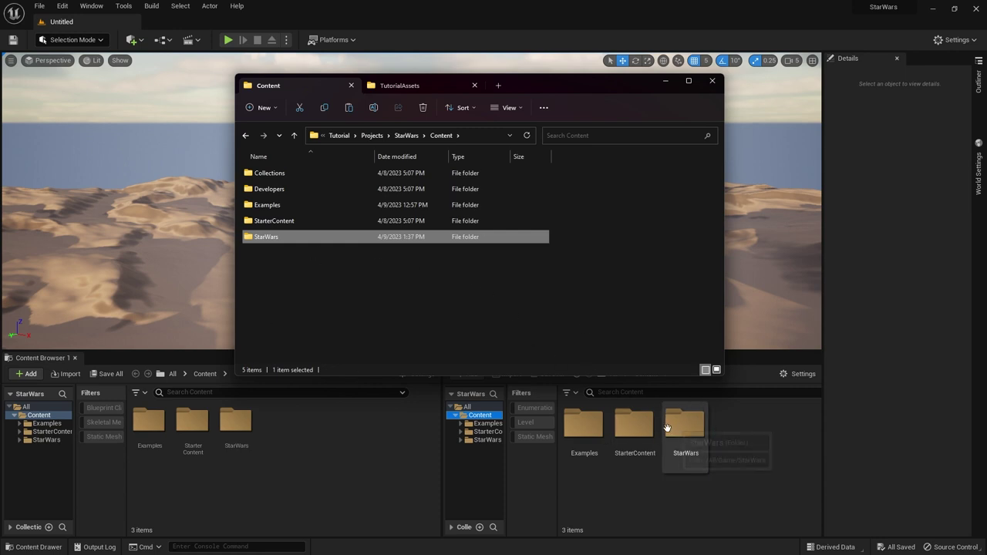
click(668, 82)
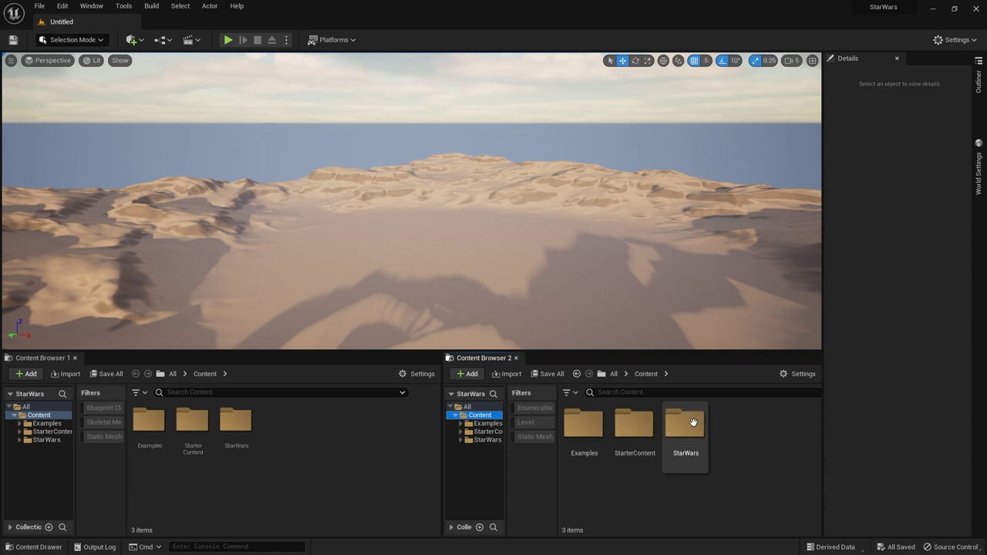
Place the Scimitar static mesh from the StarWars/Scimitar folder into the level.
double_click(685, 423)
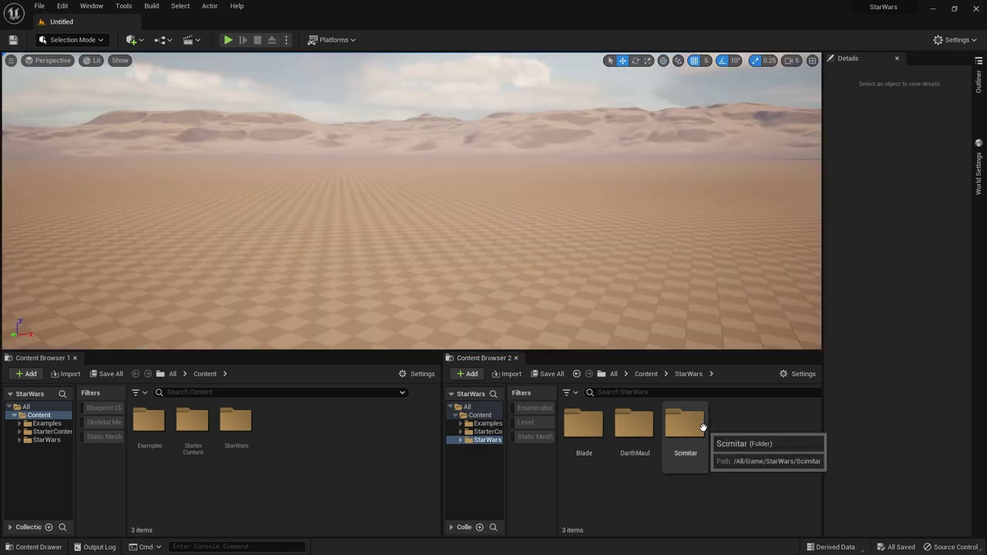
double_click(686, 424)
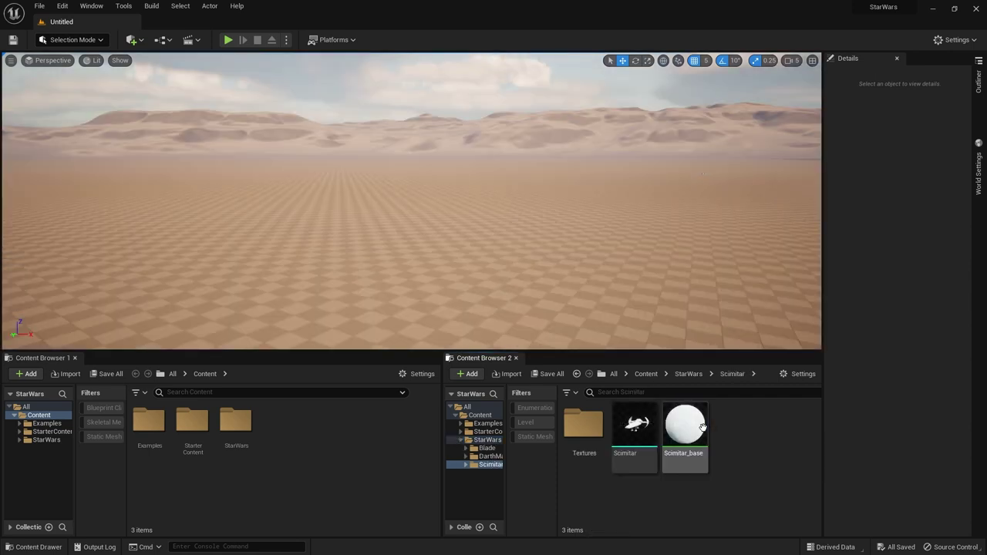
mouse_move(634, 425)
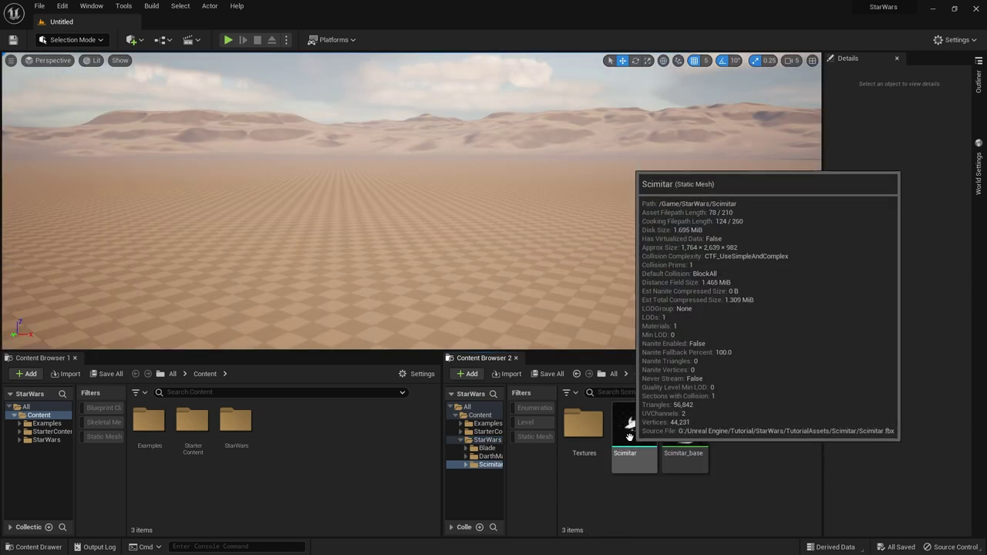
drag(634, 425, 414, 143)
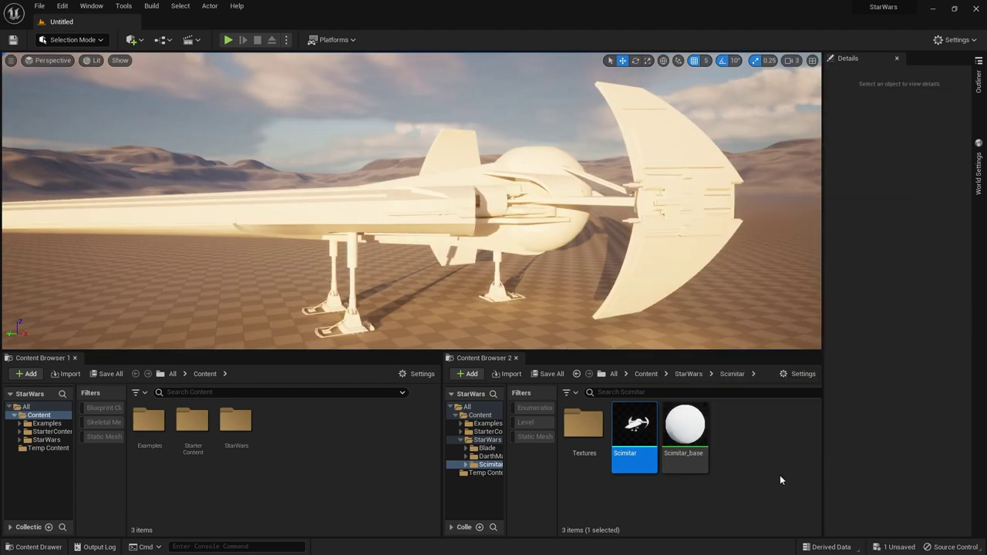
Look at the new-asset options and the Scimitar_base material in the Scimitar folder, and examine the M_BodySkin material graph.
right_click(723, 431)
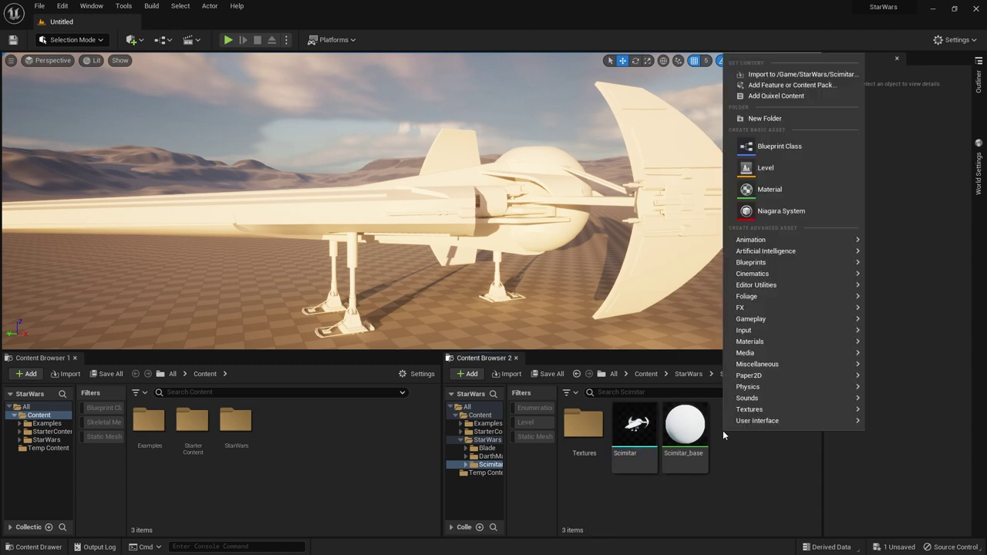
click(743, 480)
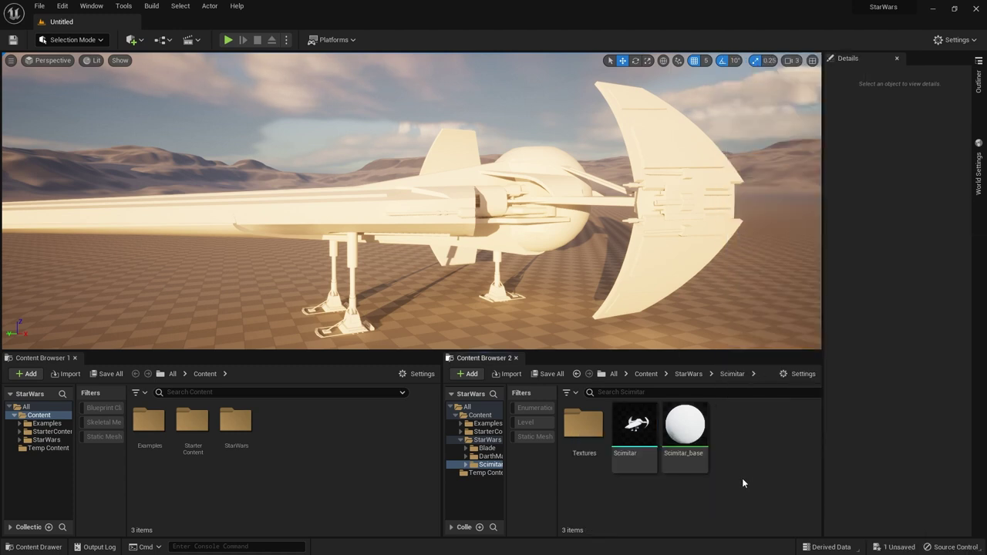
click(701, 428)
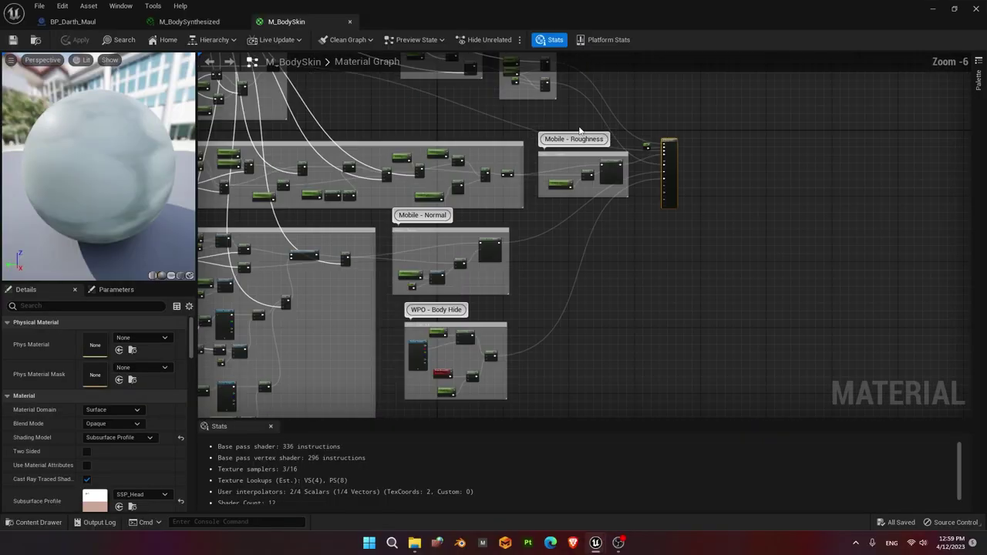
right_drag(454, 115, 628, 257)
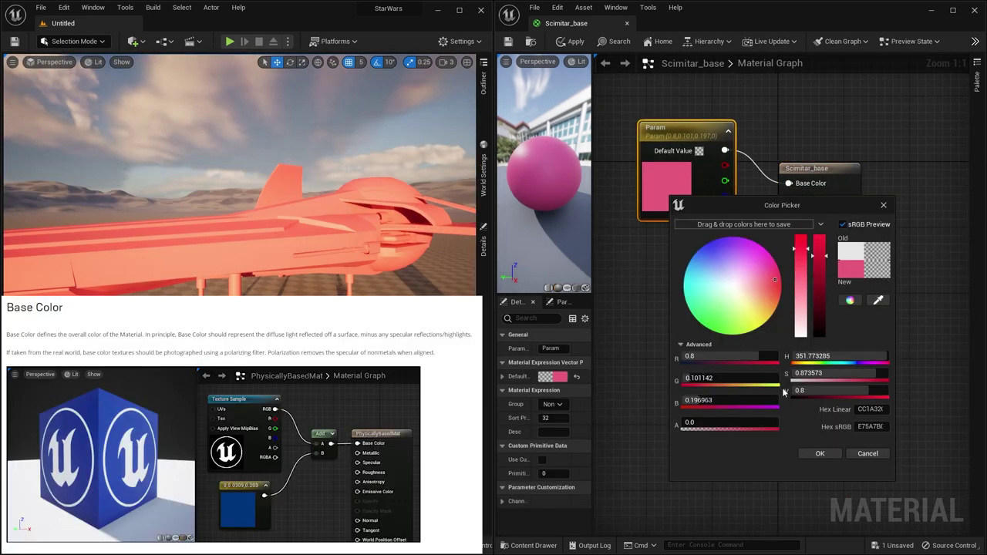
Replace the colour Param node in the Scimitar_base graph with a Constant3Vector node wired to Base Color.
drag(733, 303, 778, 289)
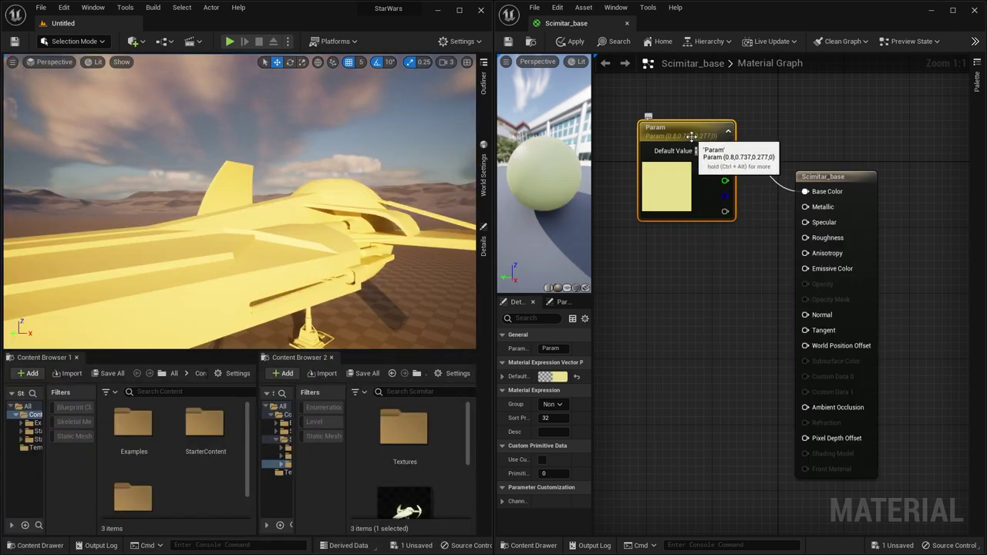
key(Delete)
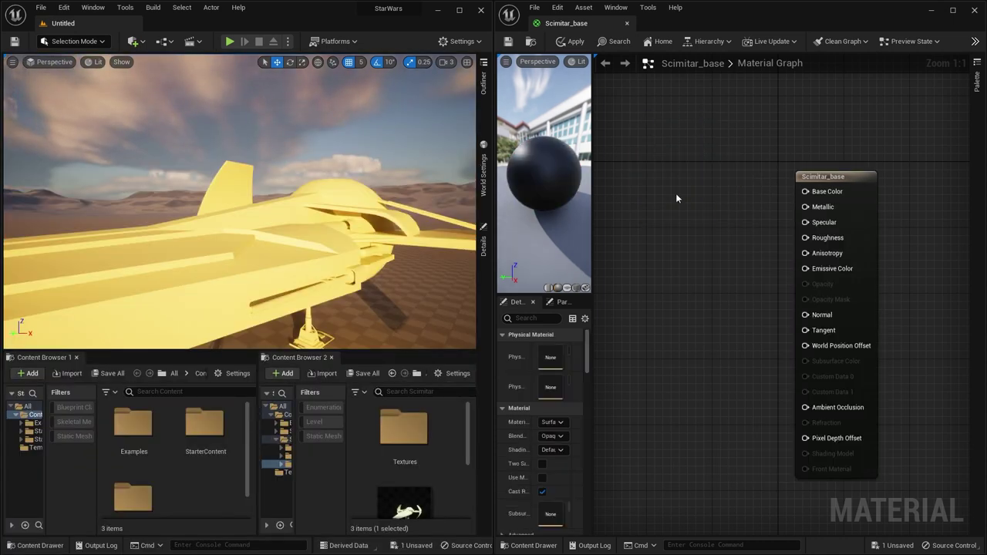
click(650, 141)
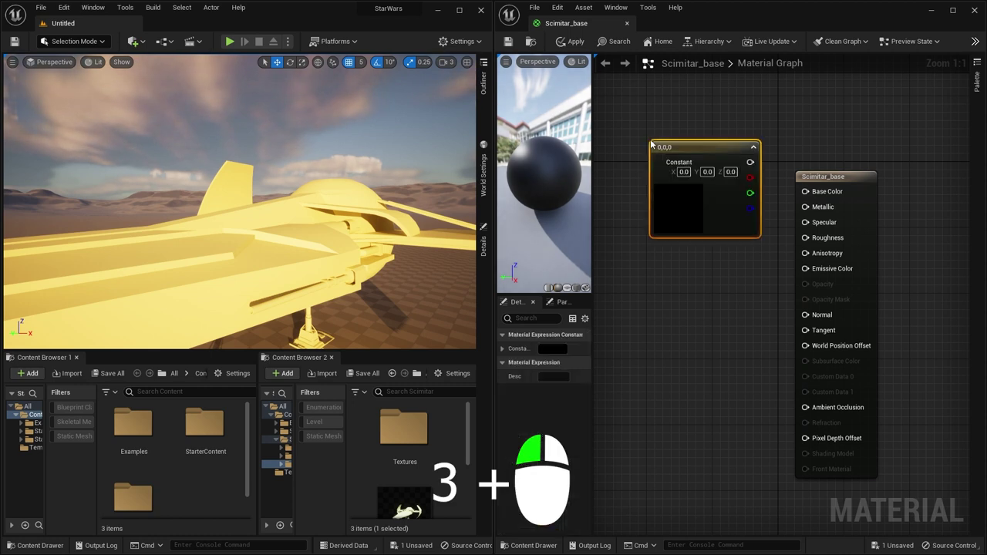
drag(717, 158, 806, 191)
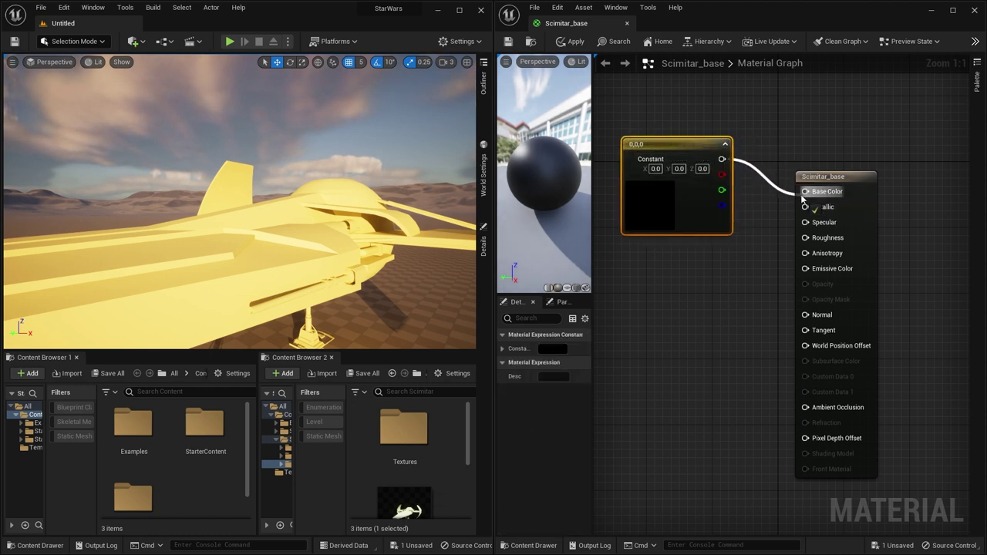
Set the Base Color constant to blue (0, 0.150106, 0.546875) and save the material.
double_click(664, 204)
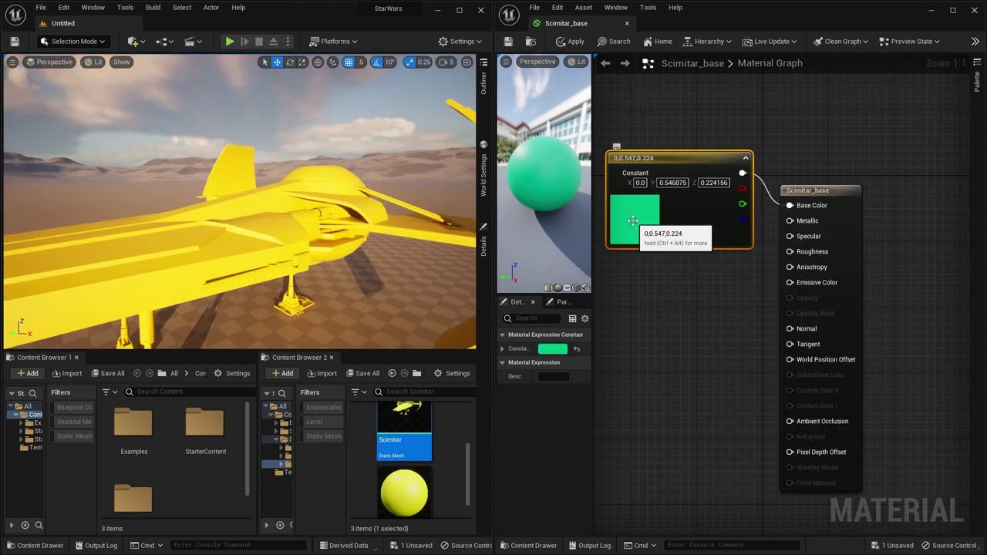
double_click(635, 221)
click(694, 282)
drag(694, 281, 656, 276)
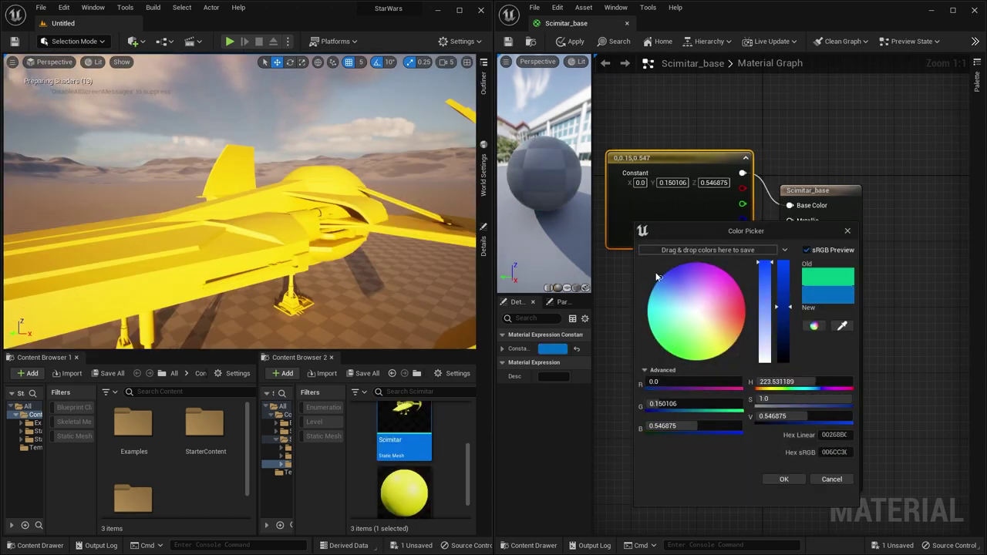
click(784, 479)
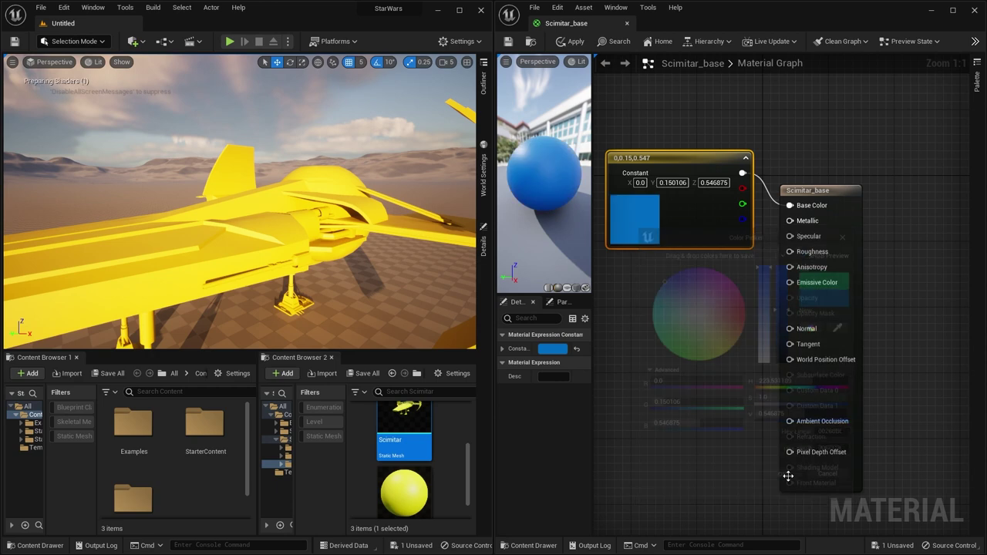
click(510, 42)
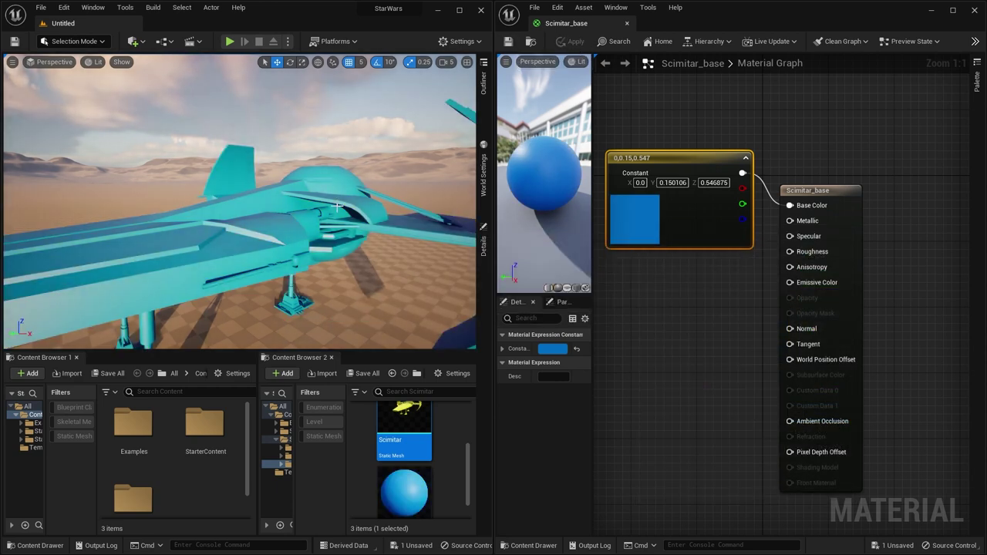
Set the Base Color constant to pale yellow (0.546875, 0.528658, 0.22614) and the Metallic constant to 1.
double_click(644, 230)
click(724, 347)
click(797, 490)
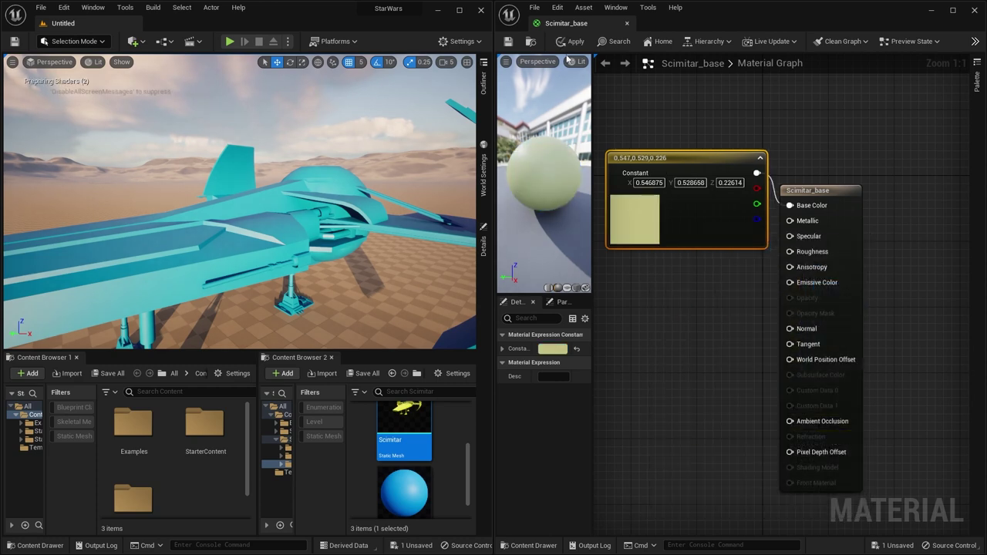
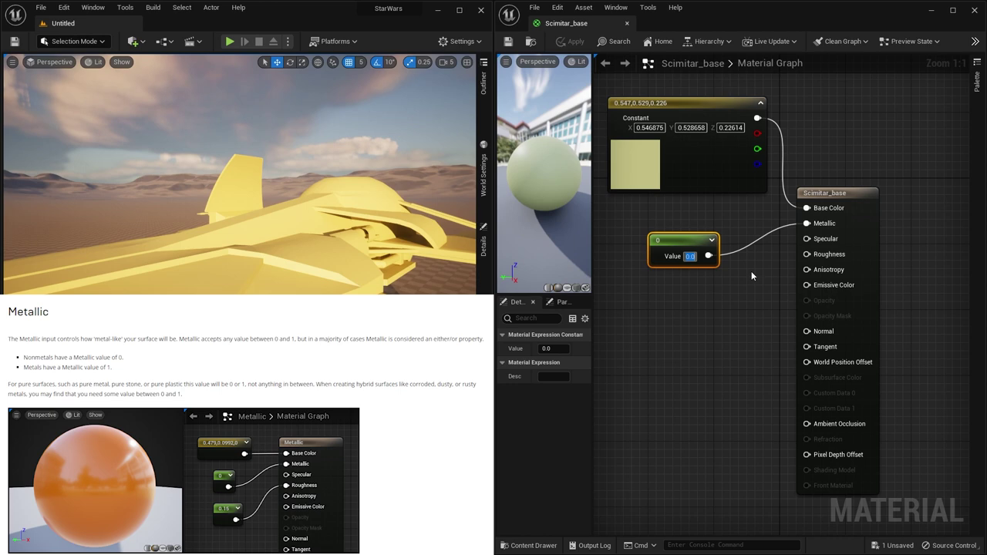
text(1)
key(Return)
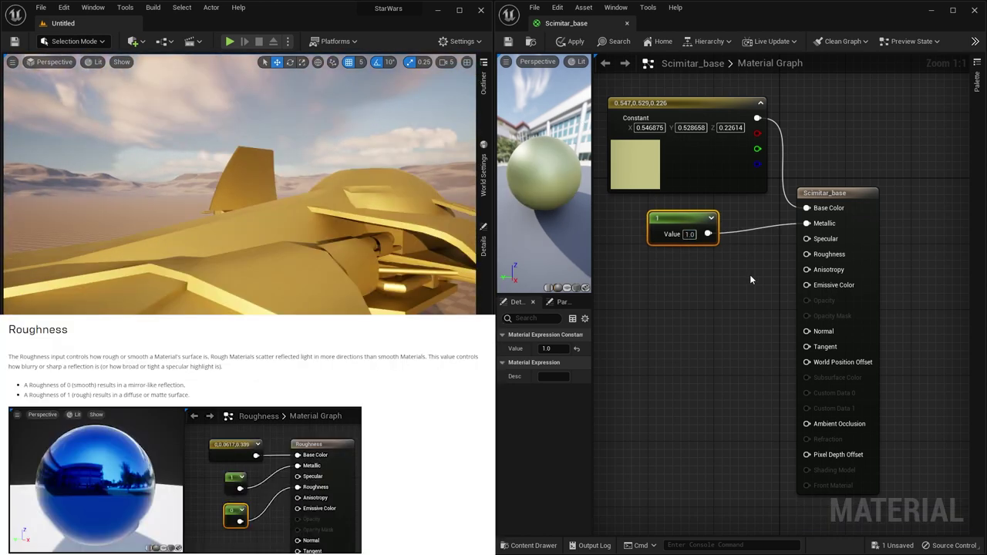
Add a single-value constant of 0 below the Metallic constant, wire it to Roughness, and save the material.
right_drag(767, 263, 776, 230)
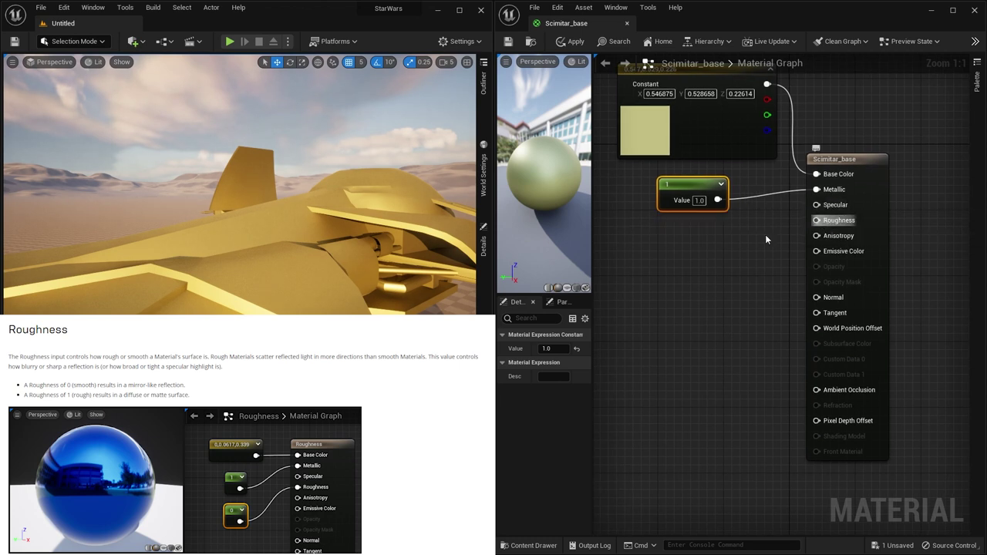
click(669, 264)
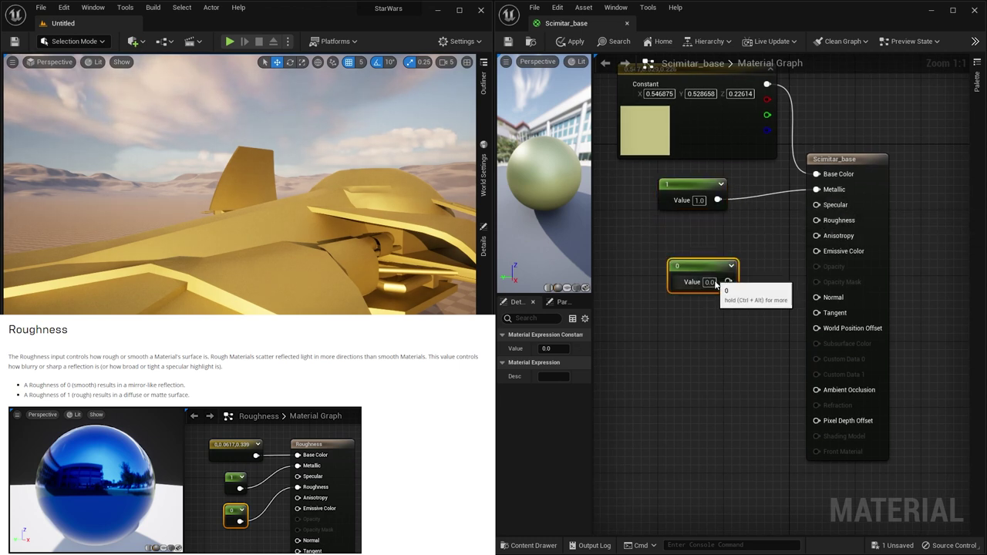
drag(728, 281, 816, 221)
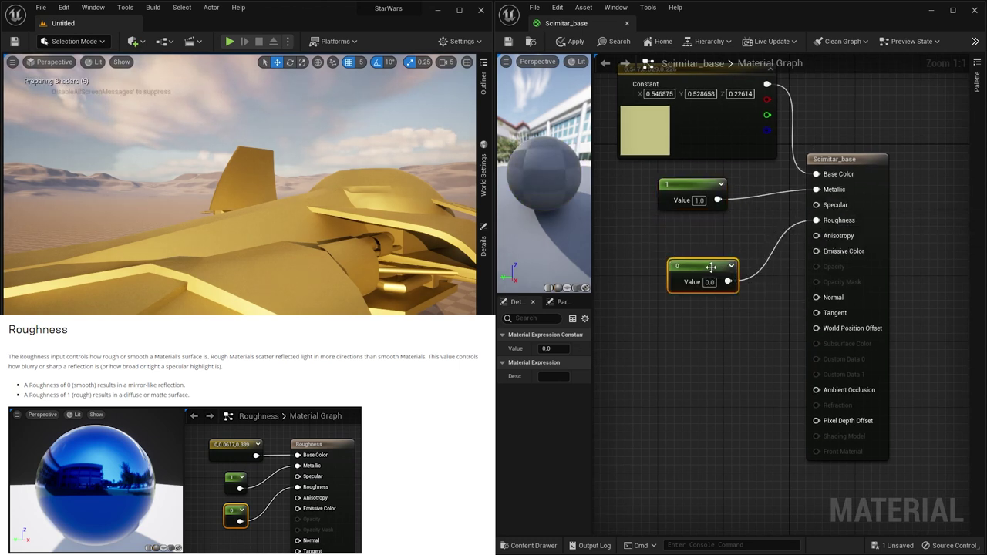
drag(708, 267, 706, 233)
key(ctrl+s)
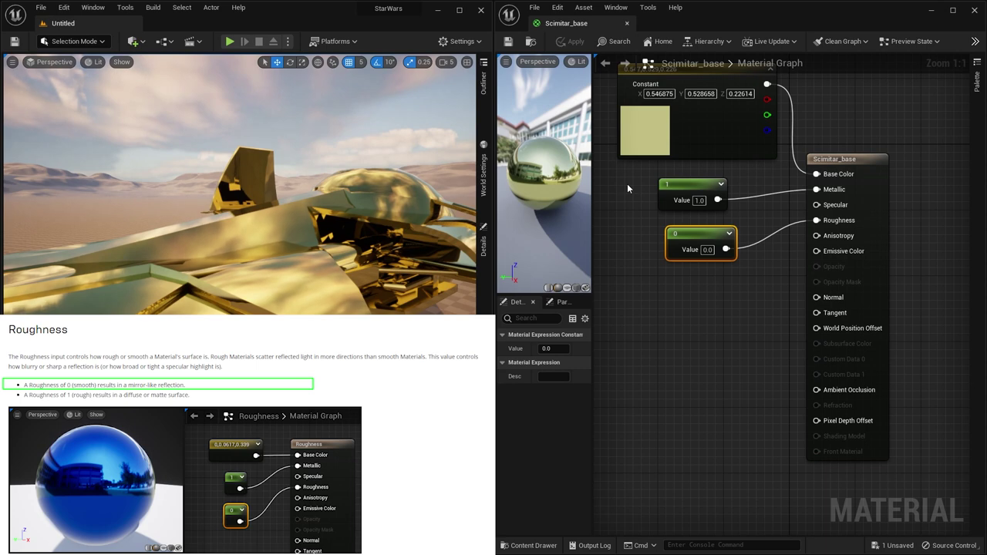
Inspect the ship's reflections, set the Roughness constant to 1, and save the material.
alt+drag(417, 205, 455, 185)
right_drag(239, 185, 266, 207)
right_drag(419, 215, 419, 213)
click(706, 250)
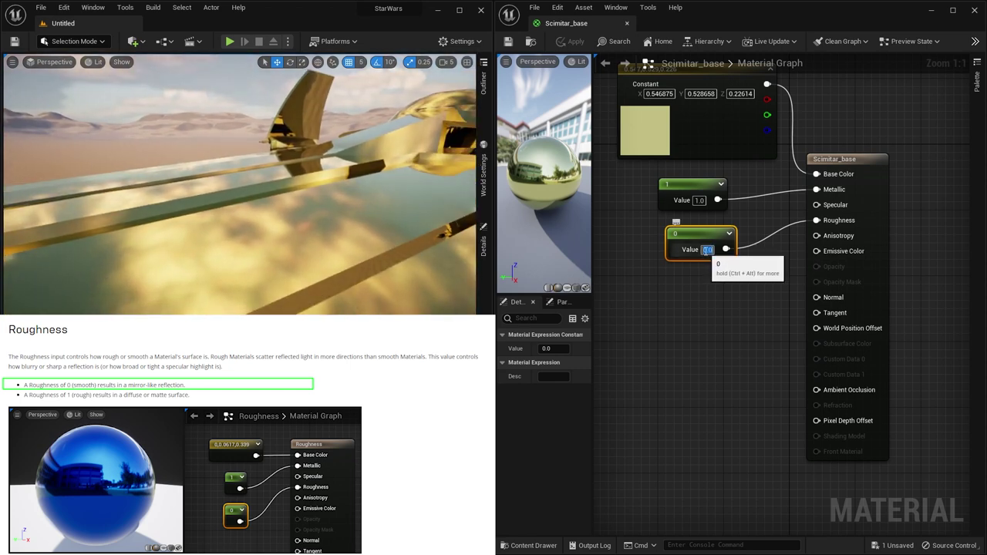
text(1)
key(Return)
key(ctrl+s)
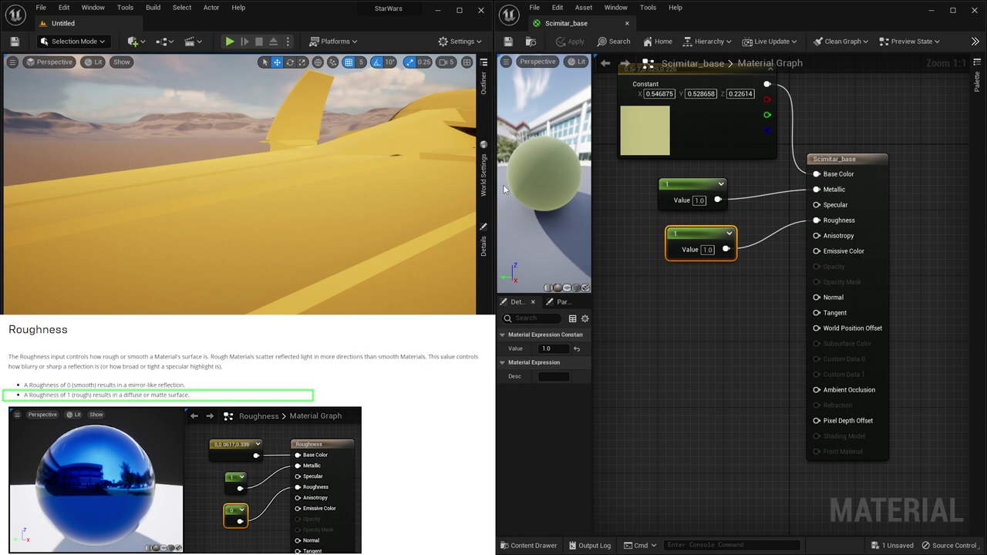
Set the Roughness constant to 0.5, save the material, and check the ship's surface.
mouse_move(426, 199)
right_down()
mouse_move(455, 190)
mouse_move(463, 199)
mouse_move(470, 188)
mouse_move(427, 200)
right_up()
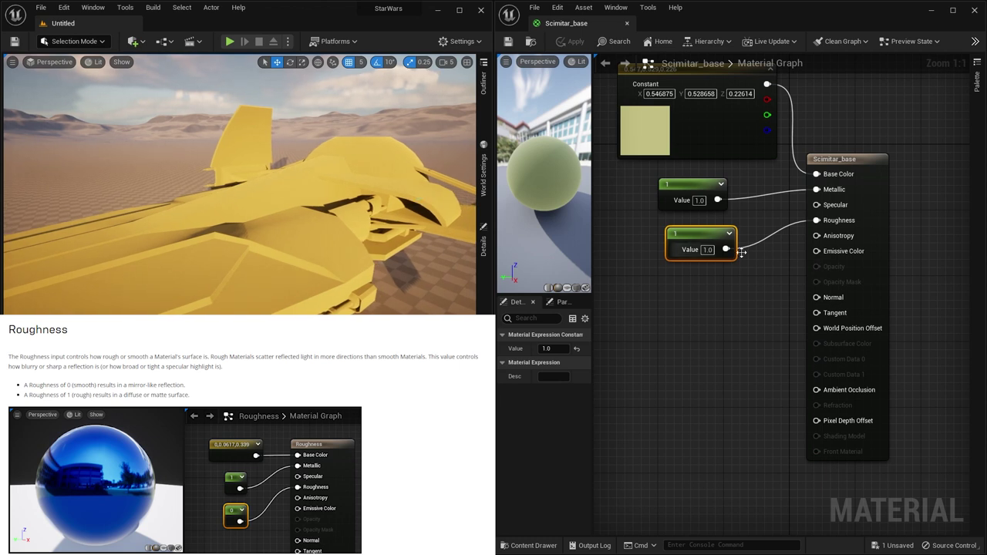
click(707, 249)
text(0.5)
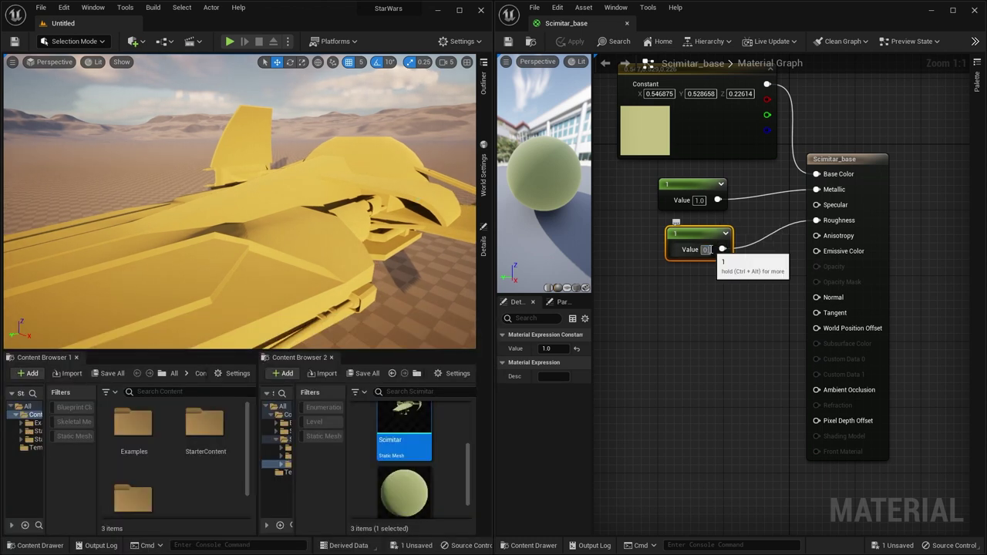
key(Return)
click(508, 44)
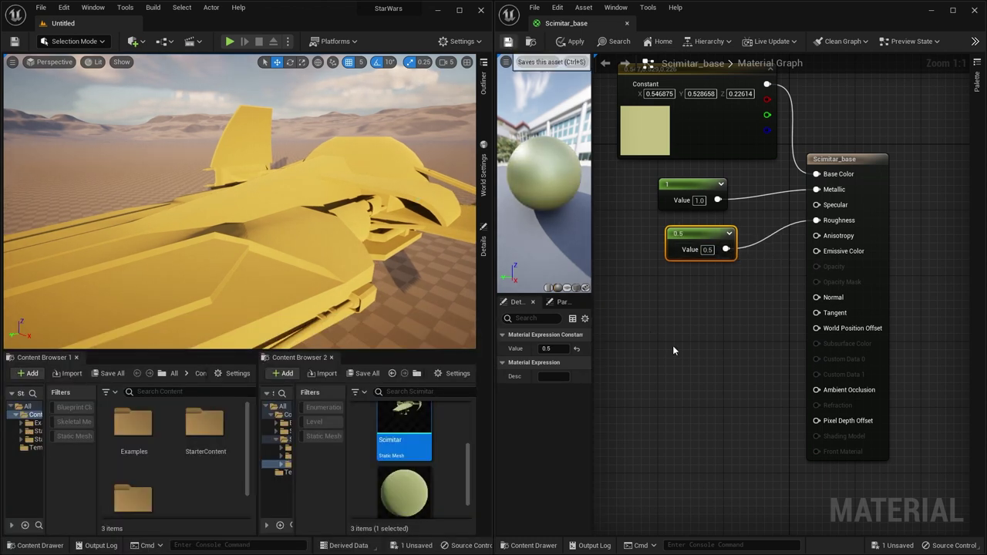
mouse_move(297, 278)
right_down()
mouse_move(332, 274)
mouse_move(289, 268)
mouse_move(297, 278)
right_up()
Add a Constant3Vector node below the Roughness constant and wire it to Emissive Color.
click(691, 296)
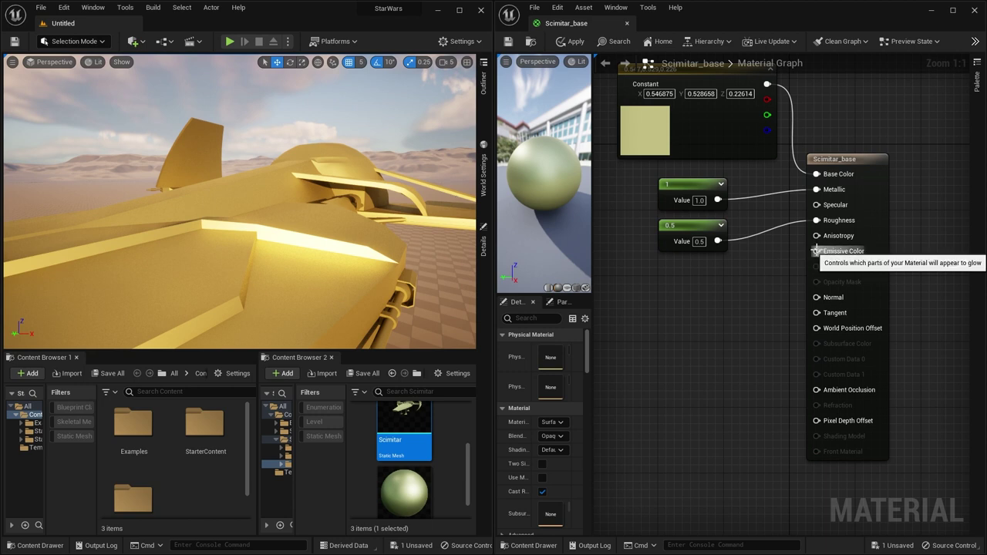
mouse_move(855, 299)
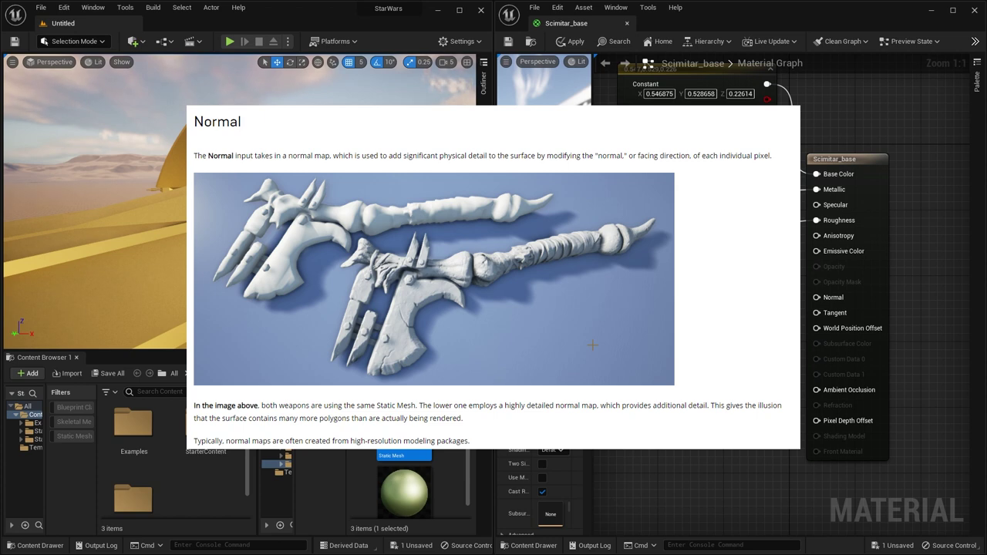
mouse_move(781, 262)
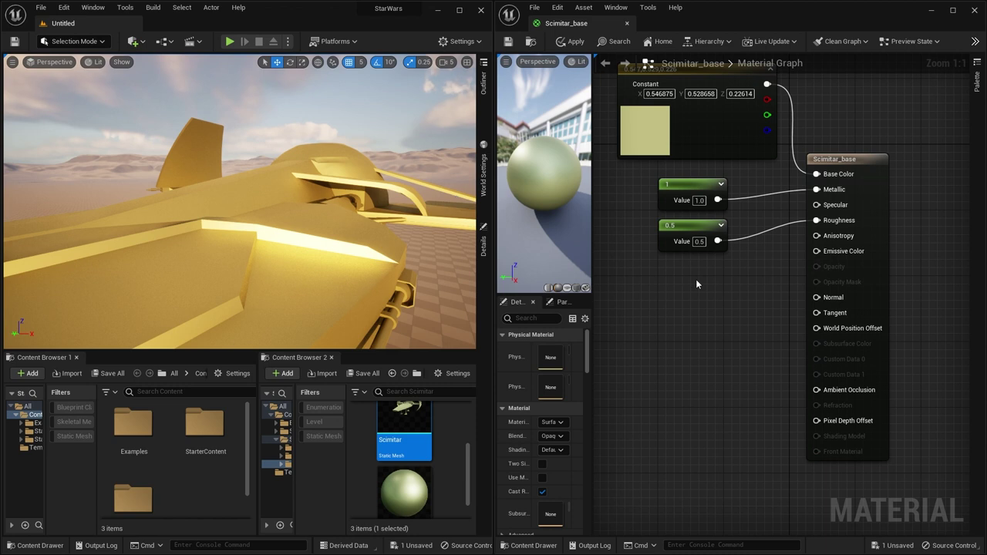
click(622, 295)
click(644, 291)
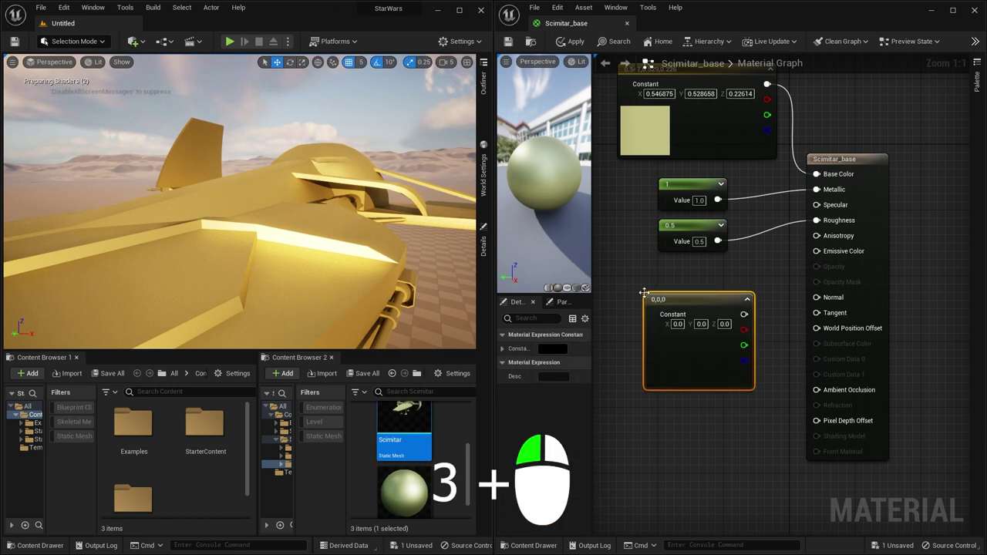
drag(748, 312, 817, 251)
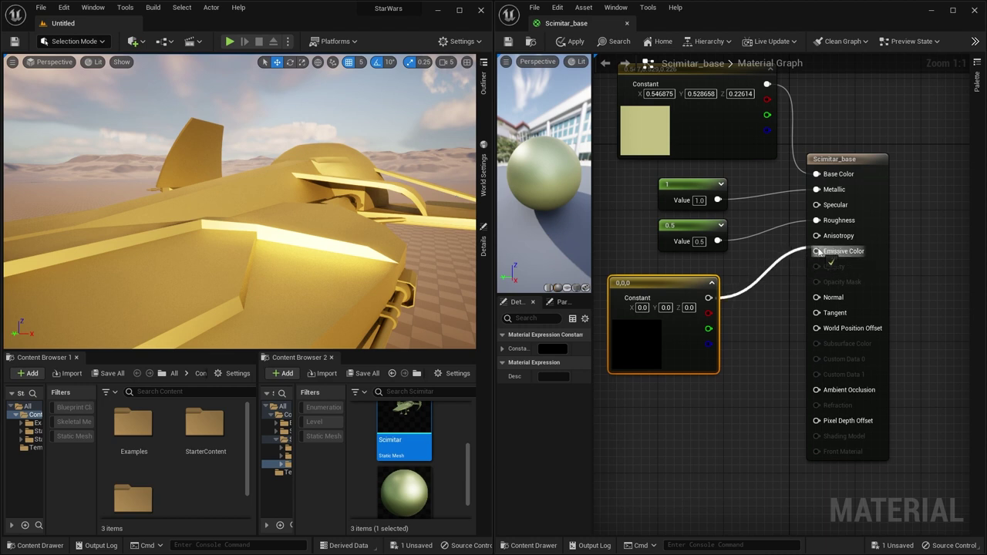
Set the emissive Constant3Vector to bright green (0, 1, 0.039678), apply the material, and inspect the glow around the ship.
double_click(642, 331)
click(678, 411)
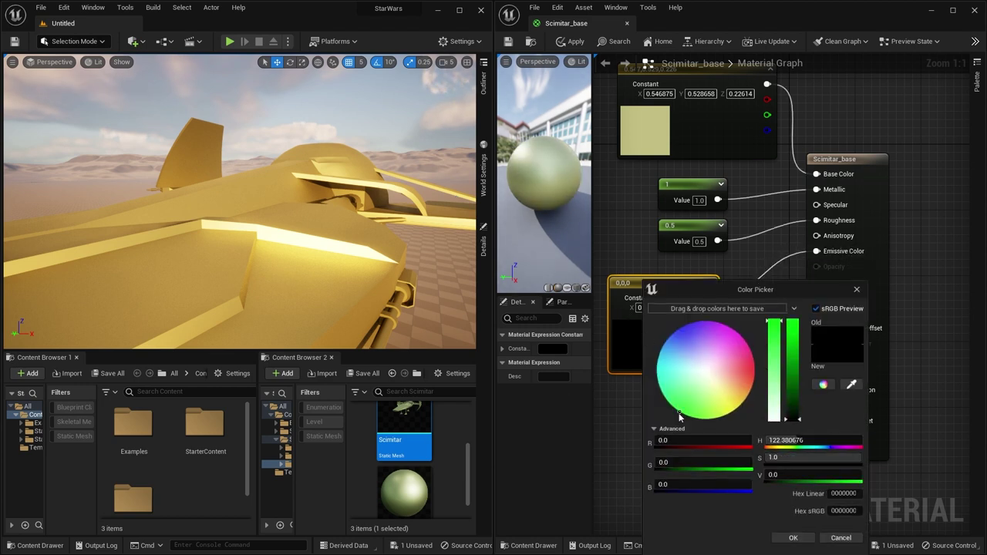
drag(793, 386, 793, 321)
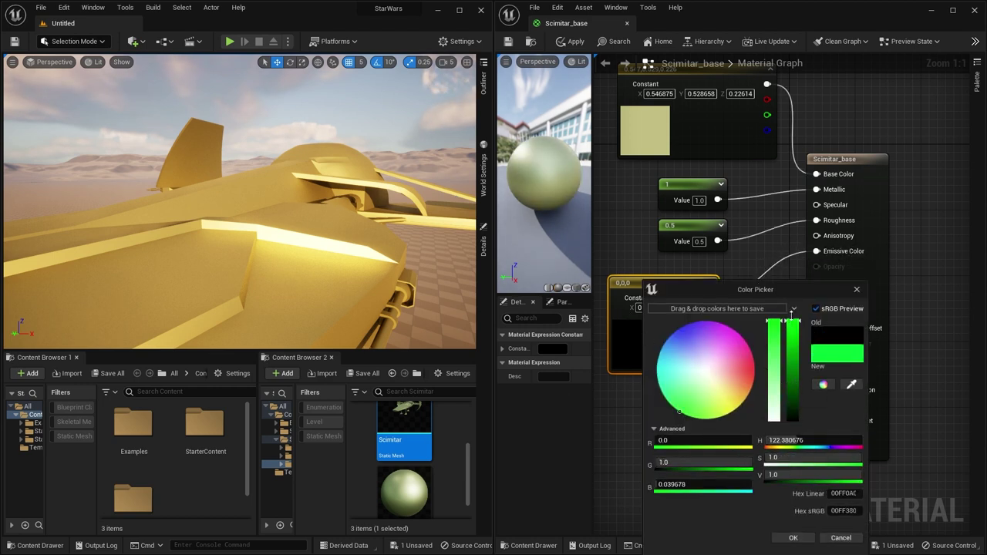
click(793, 538)
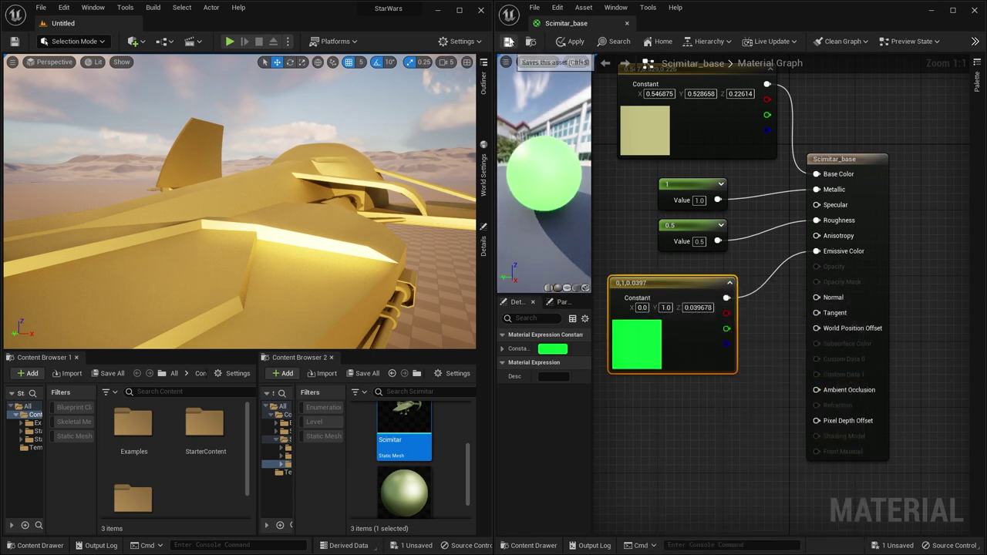
click(572, 41)
right_drag(390, 184, 223, 218)
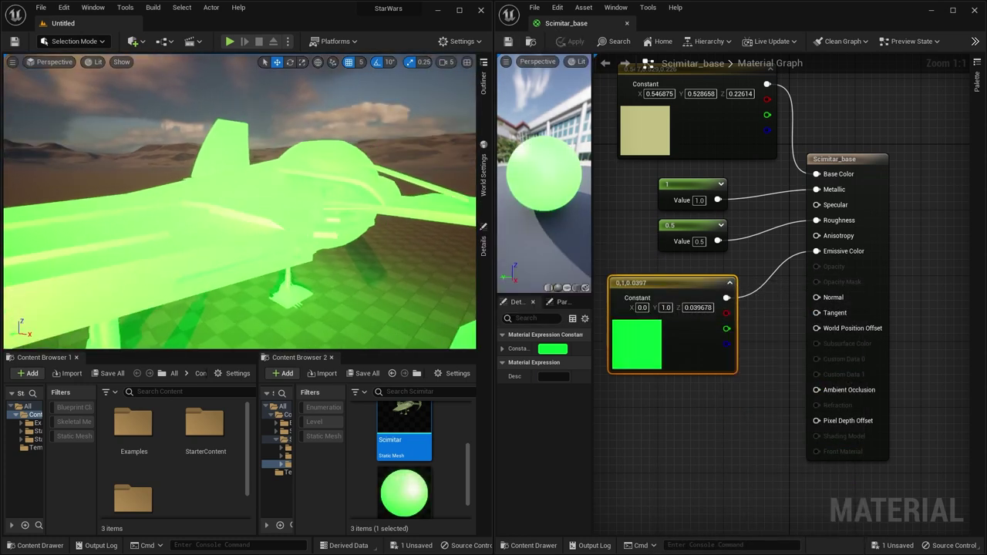
right_drag(265, 284, 285, 272)
right_drag(334, 225, 287, 264)
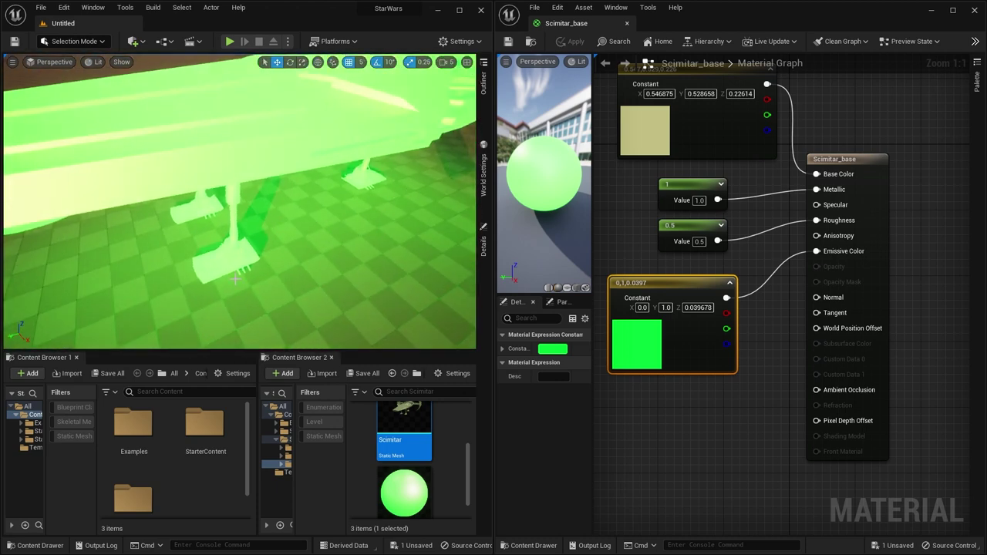
right_drag(360, 231, 360, 232)
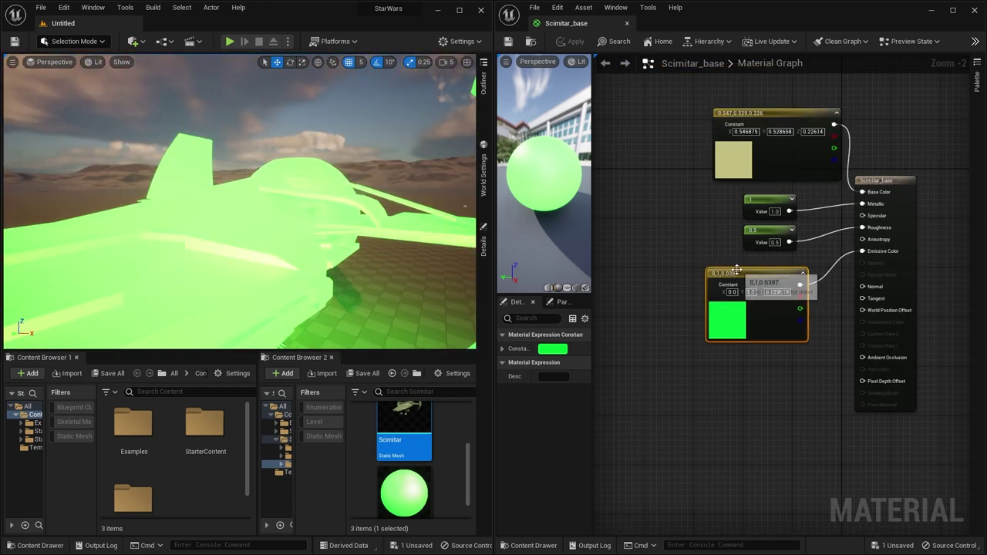
Move the green color node farther from the material output and add a single-value constant below it.
drag(736, 271, 652, 273)
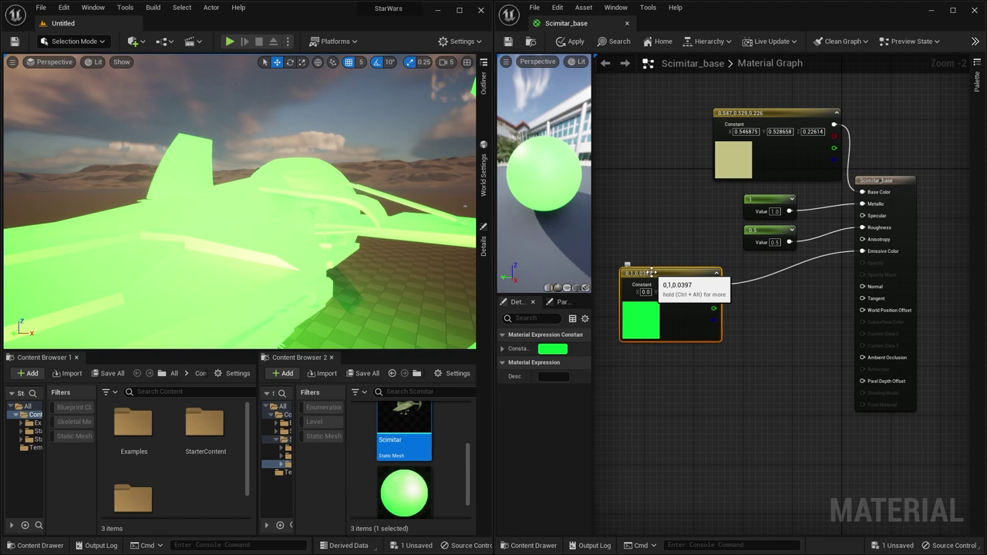
right_drag(749, 314, 717, 298)
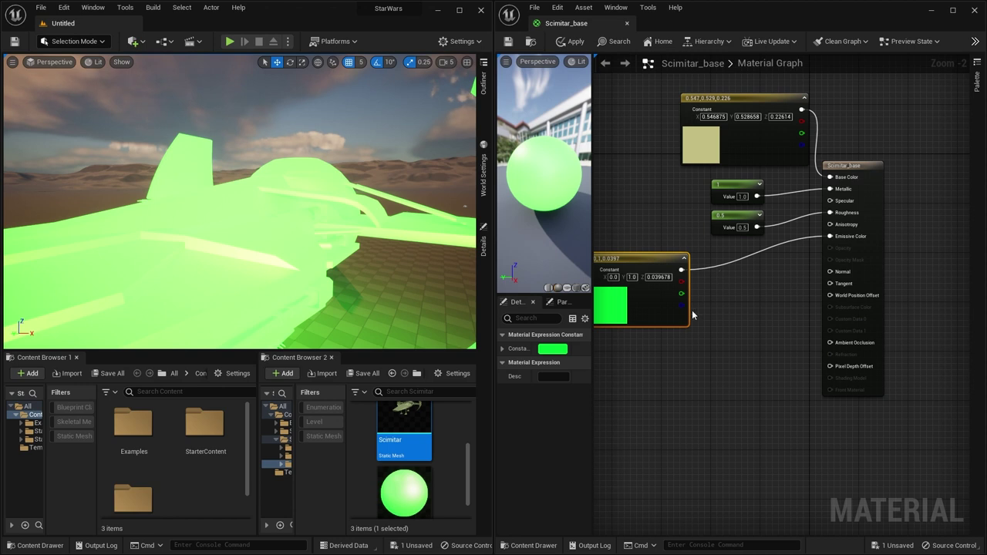
click(643, 356)
drag(668, 354, 658, 347)
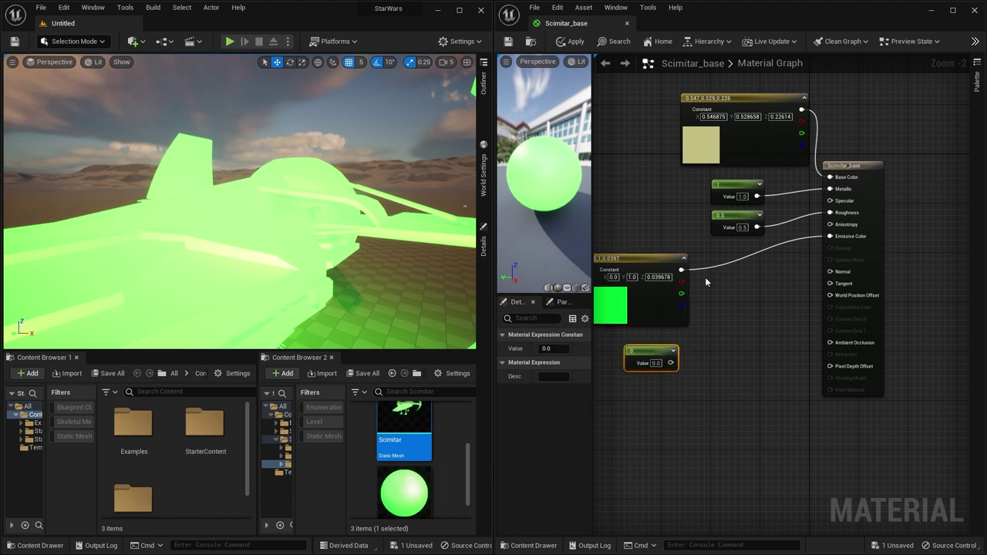
Add a Multiply node, wire the green color to A and the new constant to B, feed it into Emissive Color, and save.
click(749, 276)
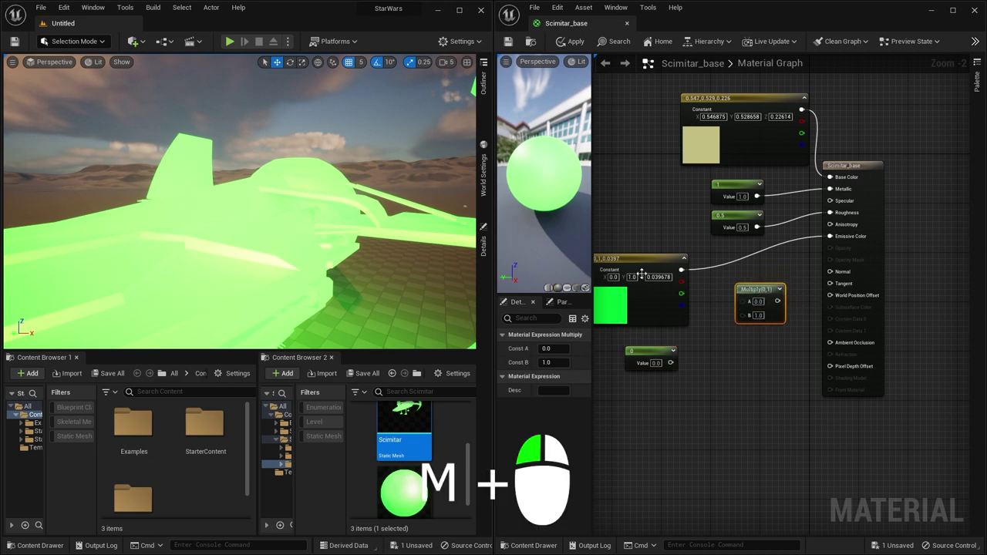
drag(682, 270, 743, 301)
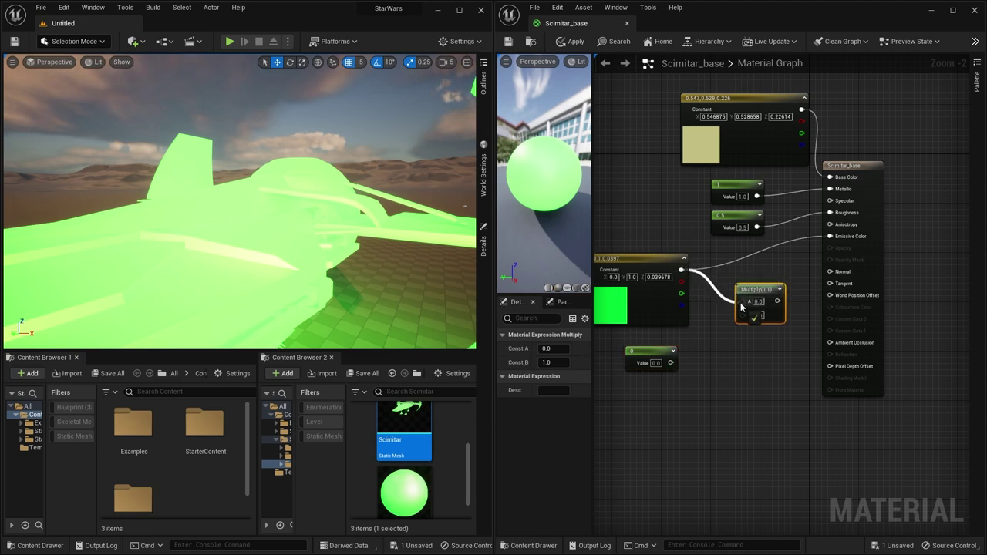
drag(670, 363, 824, 246)
click(654, 355)
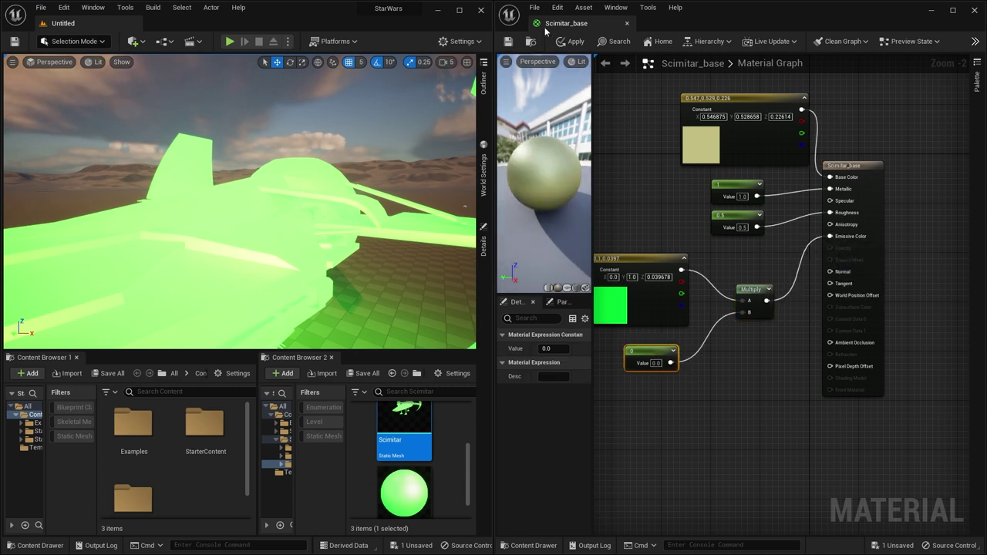
click(509, 40)
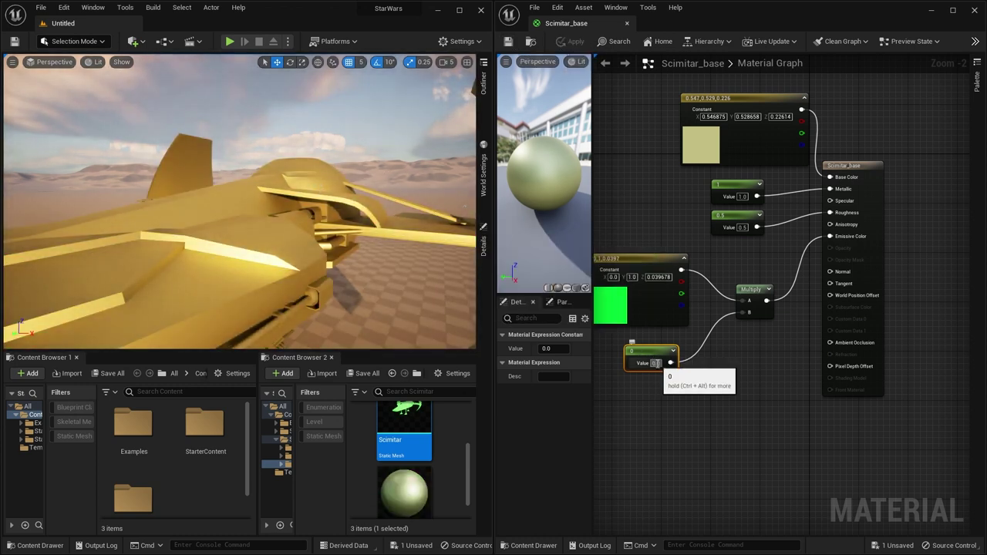
Set the constant feeding Multiply's B input to 1 and save the material.
click(658, 364)
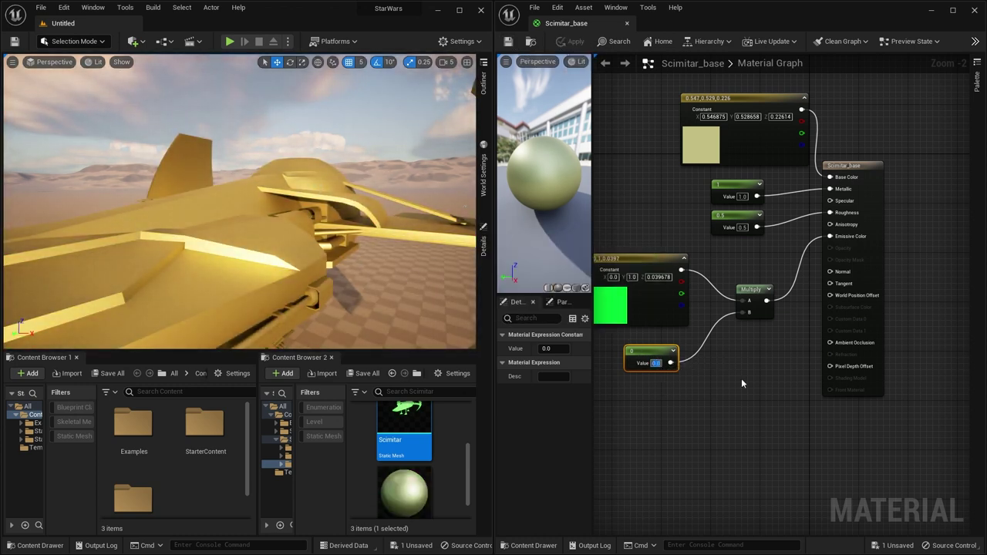
text(1)
click(741, 378)
click(509, 41)
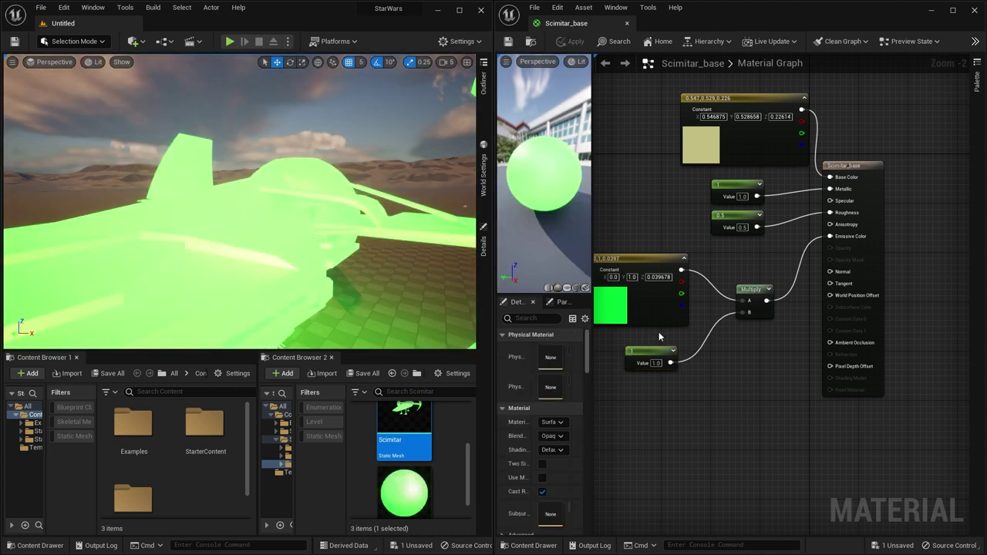
Lower the emissive multiplier constant to 0.3, save the material, and check the ship's glow.
click(655, 363)
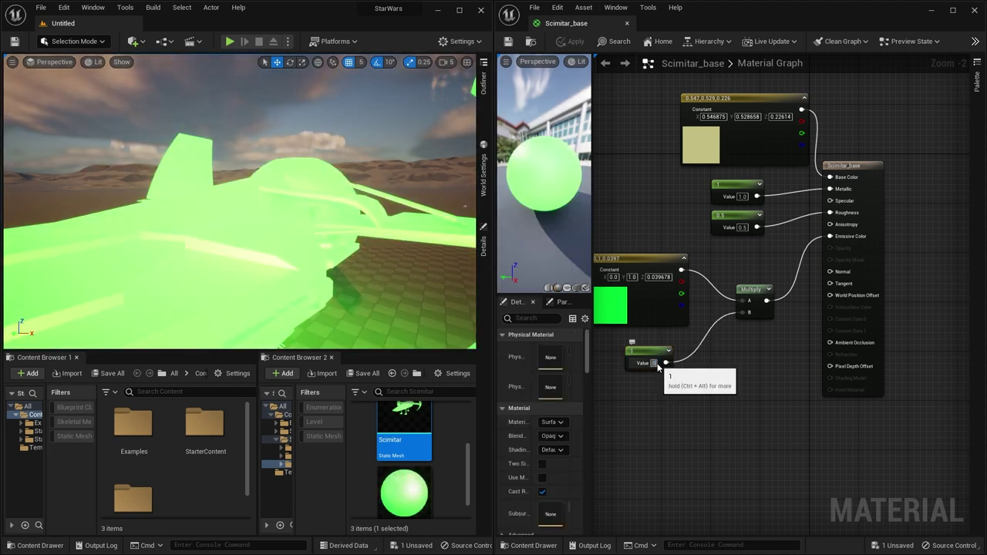
text(0.3)
key(Return)
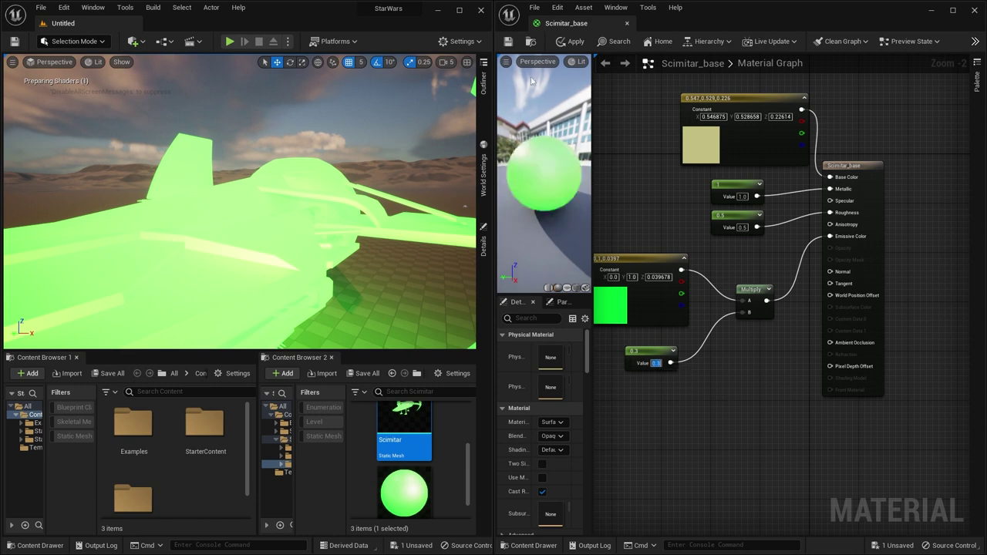
click(508, 42)
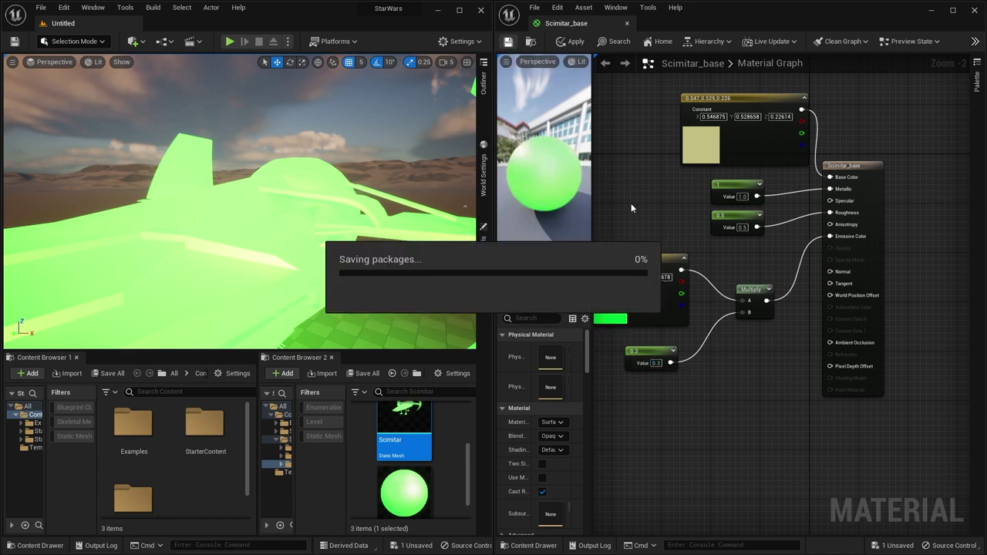
mouse_move(253, 189)
right_down()
mouse_move(254, 255)
mouse_move(270, 274)
mouse_move(253, 189)
right_up()
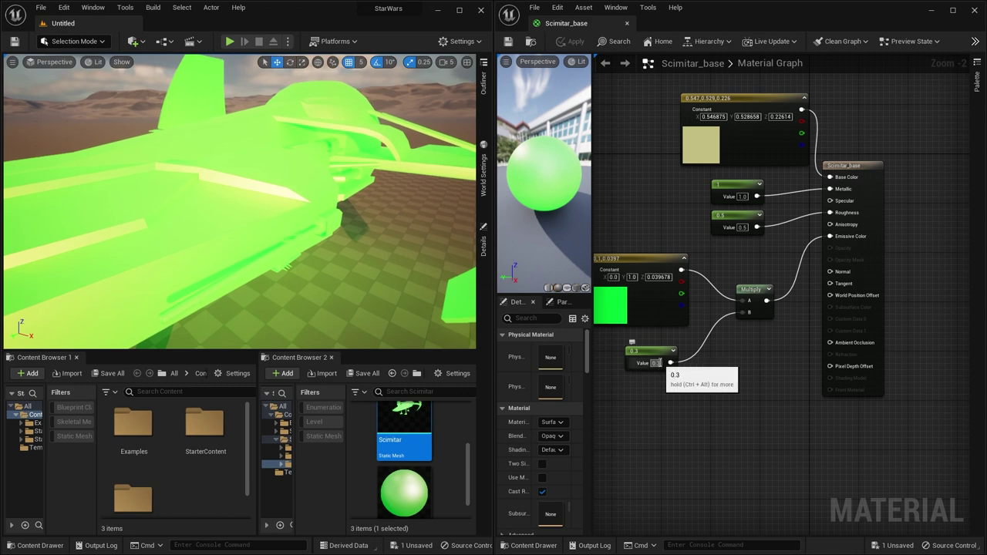
Raise the emissive multiplier constant to 100, save the material, and inspect the ship's glow from several angles.
click(656, 362)
text(100)
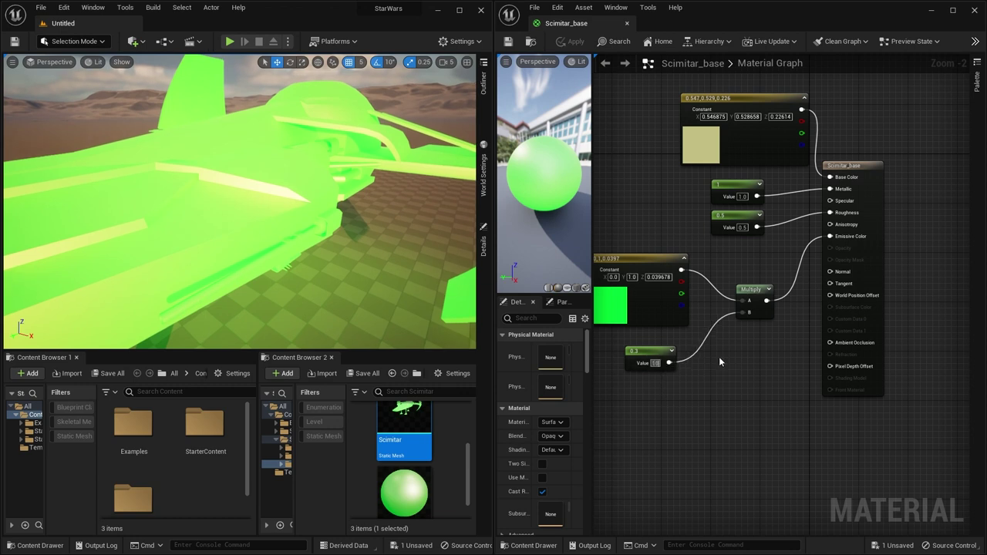
key(Return)
click(507, 42)
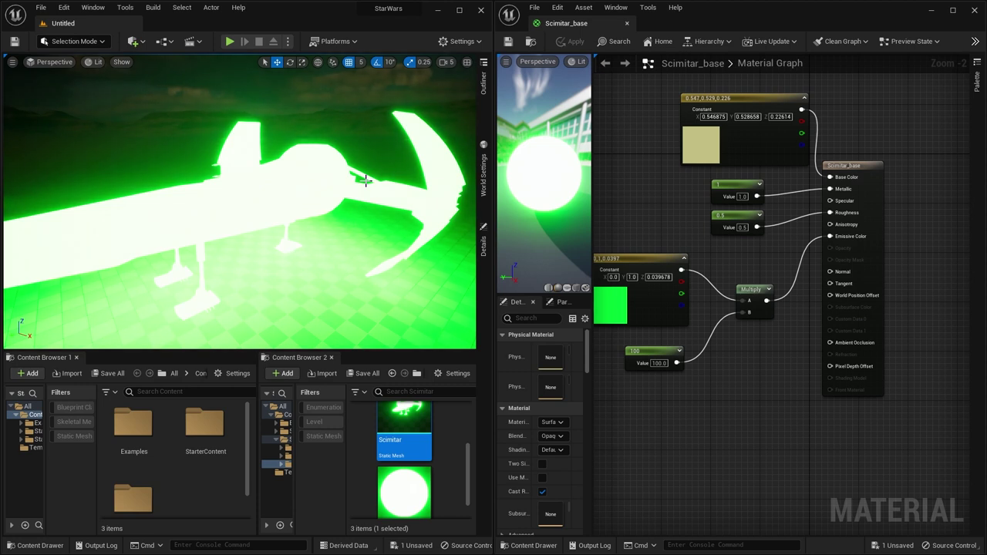
right_drag(365, 181, 389, 153)
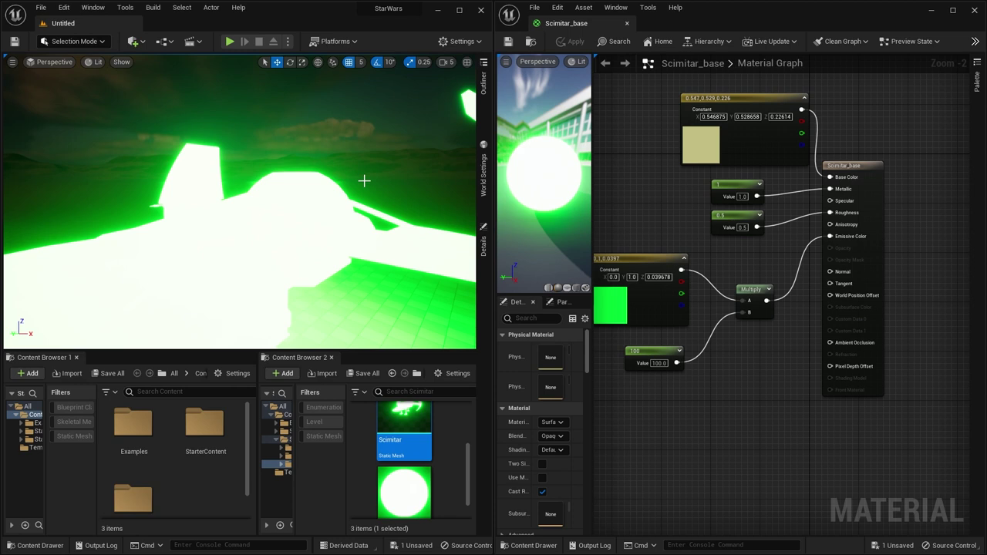
right_drag(362, 178, 362, 178)
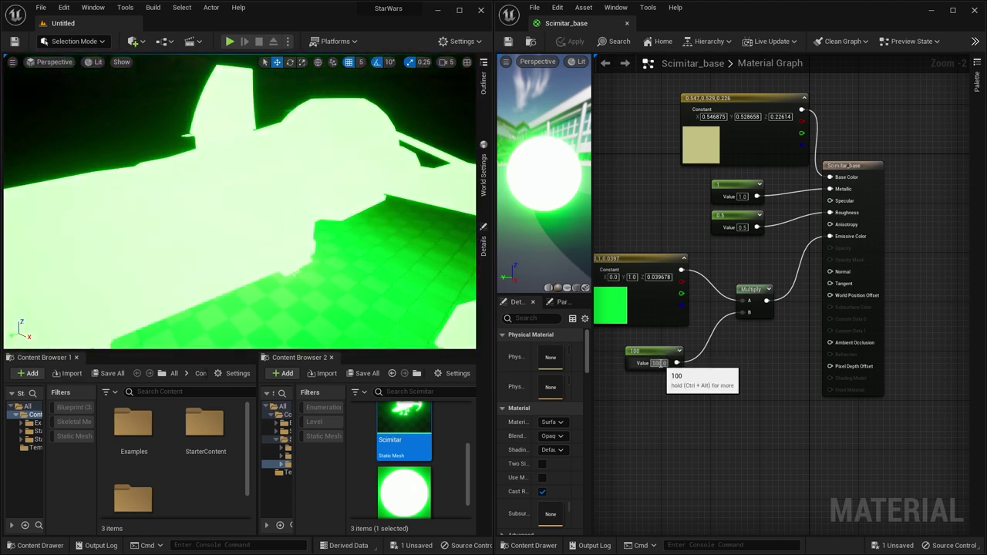
Set the emissive multiplier constant to 0, apply the material, and check the ship's surface.
text(0)
key(Return)
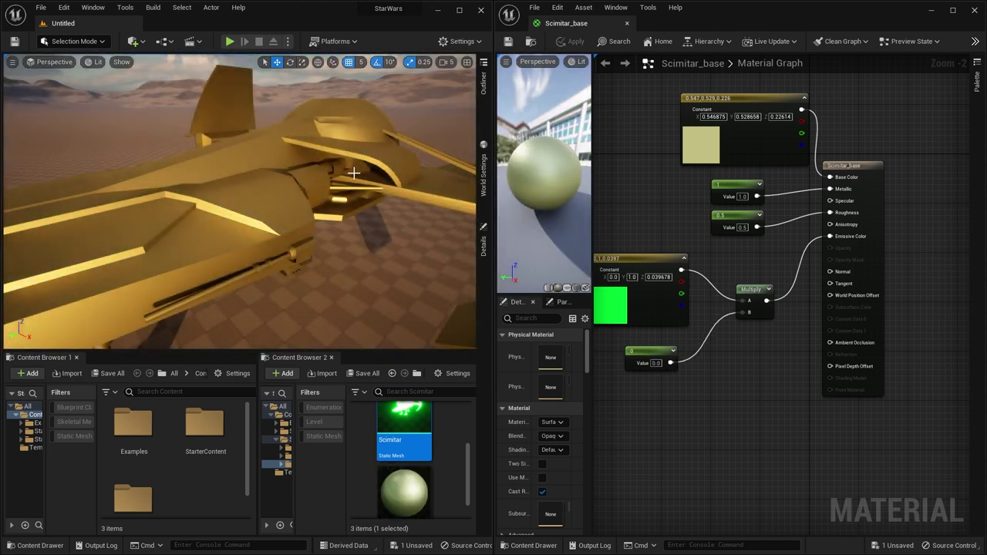
right_drag(354, 173, 354, 173)
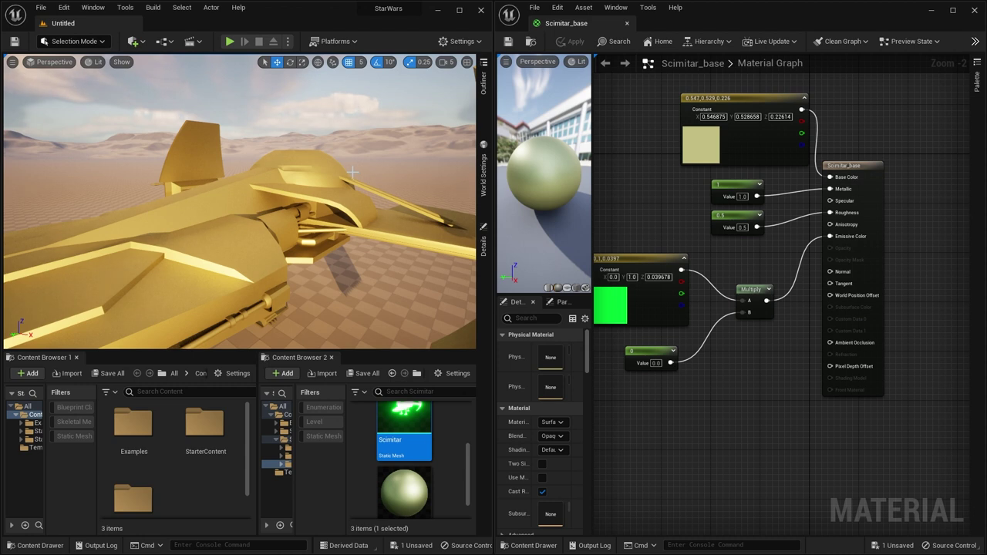
scroll(353, 172, down, 3)
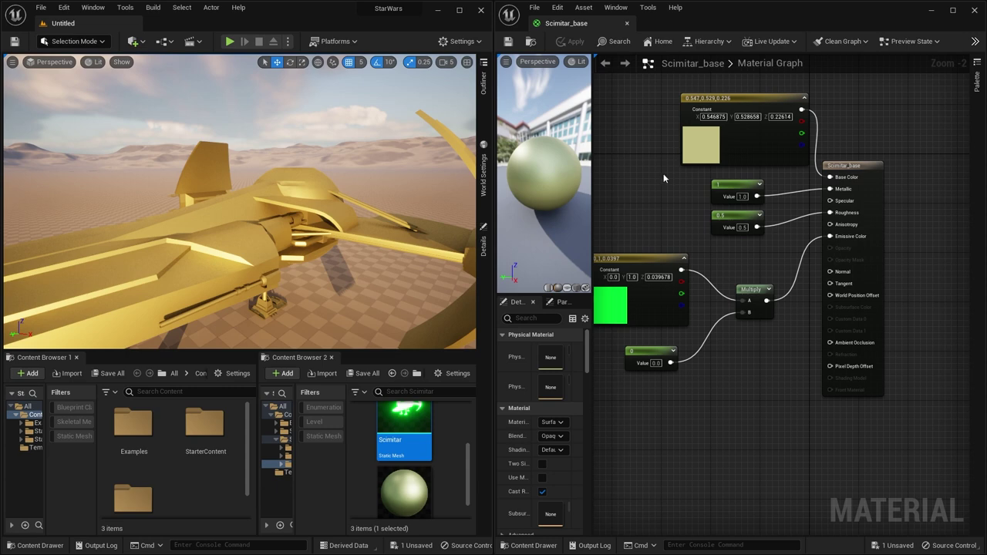
right_drag(663, 179, 685, 175)
mouse_move(383, 243)
right_down()
mouse_move(255, 232)
mouse_move(381, 243)
right_up()
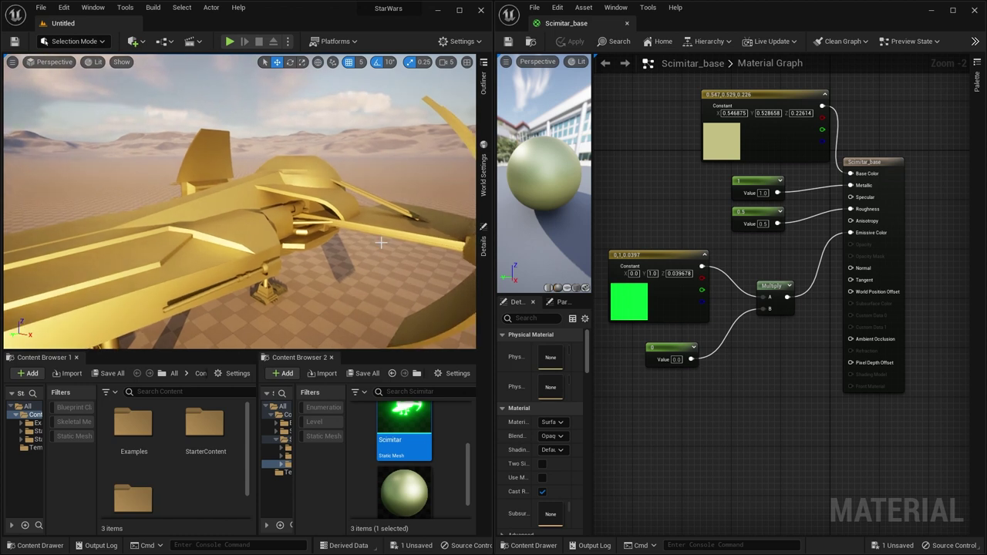
Place the ScimitarRGB mesh from the Examples folder in the level beside the gold ship.
double_click(134, 425)
scroll(185, 424, down, 1)
scroll(185, 425, down, 2)
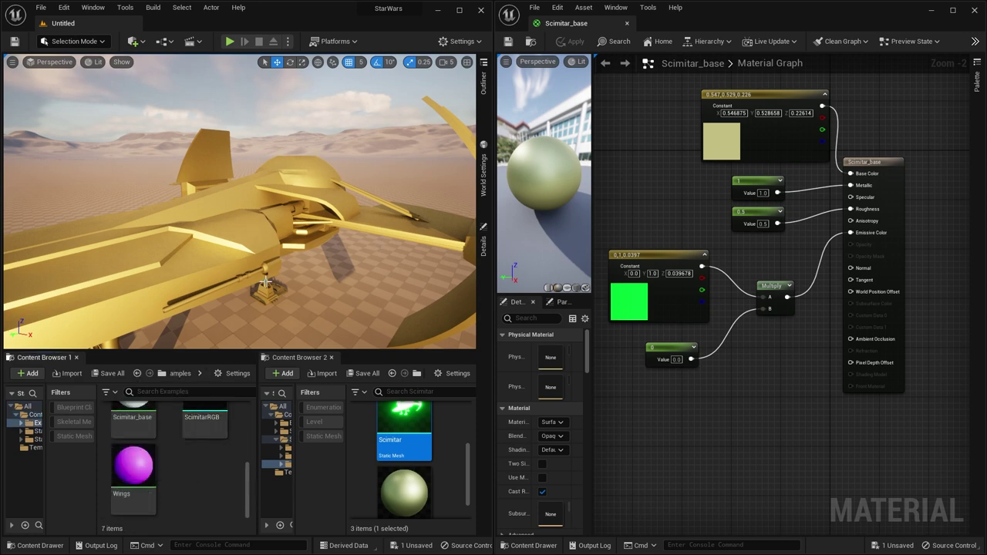
right_drag(254, 232, 370, 231)
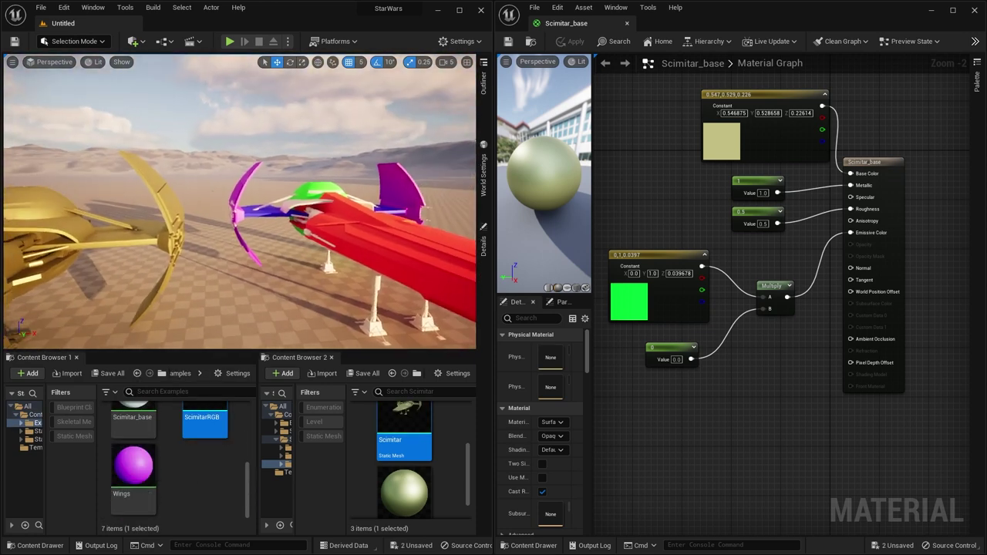
right_drag(308, 232, 200, 185)
Compare the material elements of the gold Scimitar with those of ScimitarRGB and look over the multicolored ship.
click(205, 180)
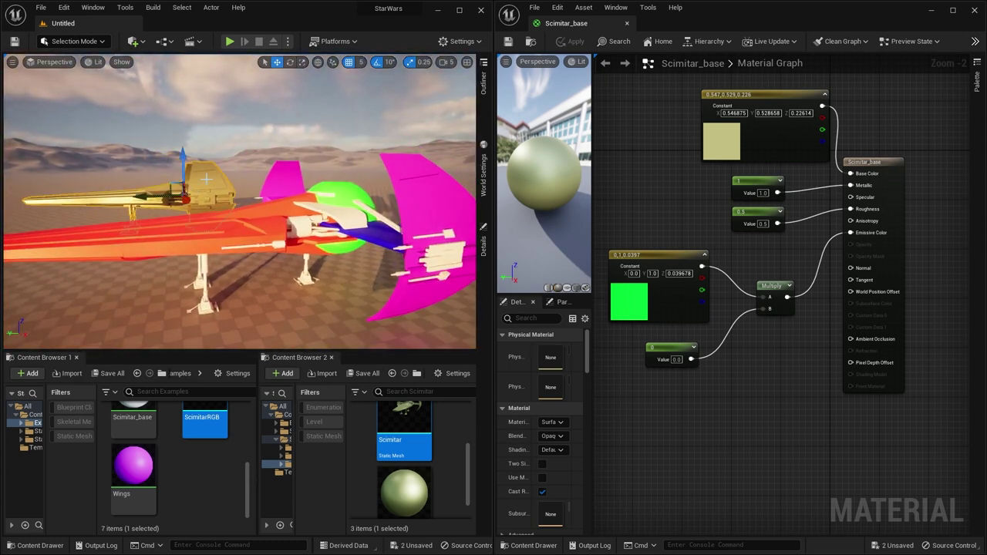
click(484, 245)
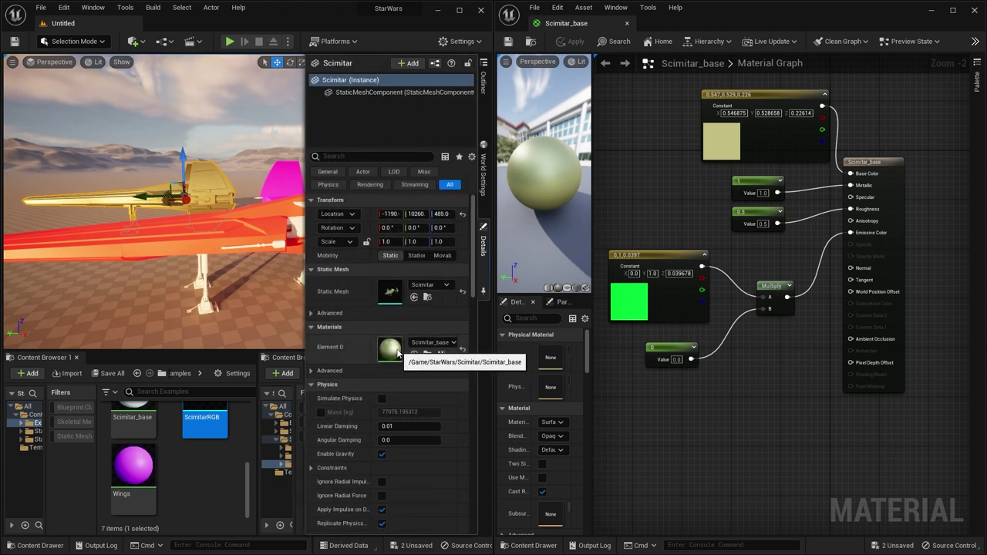
click(229, 236)
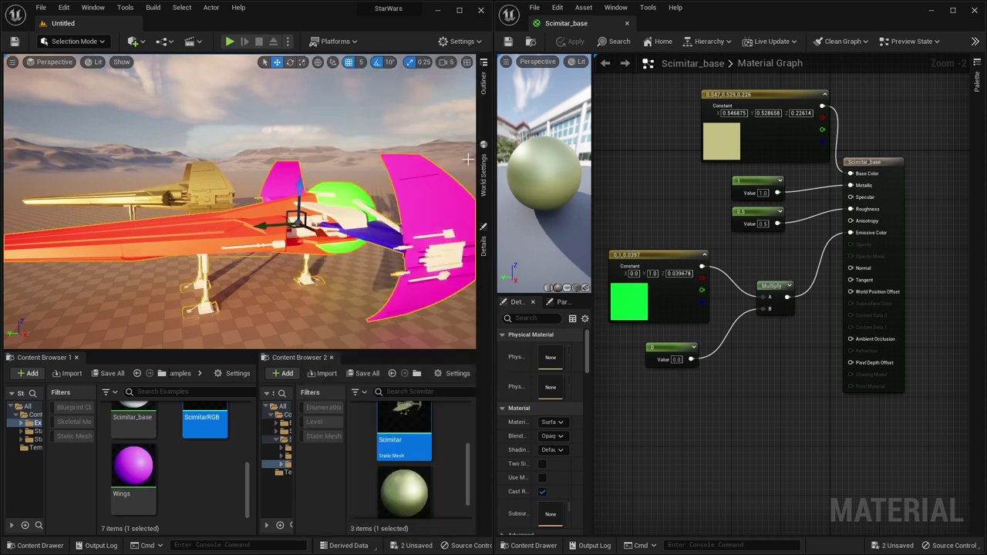
click(484, 245)
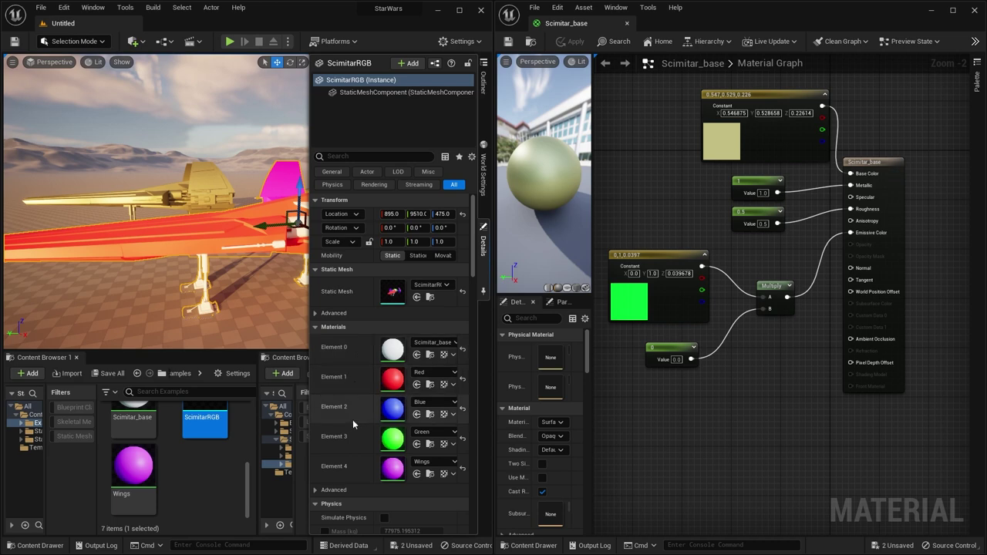
click(229, 333)
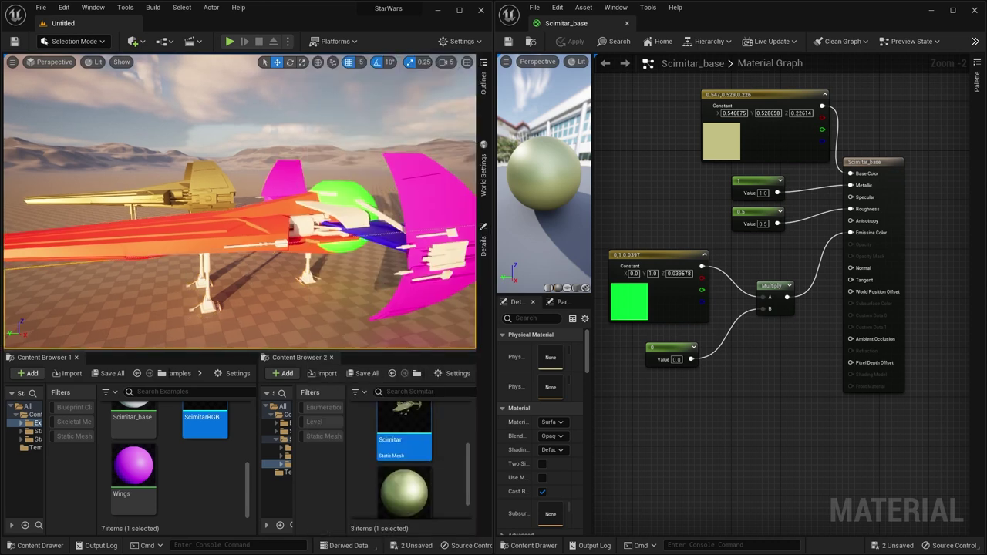
right_drag(249, 278, 249, 278)
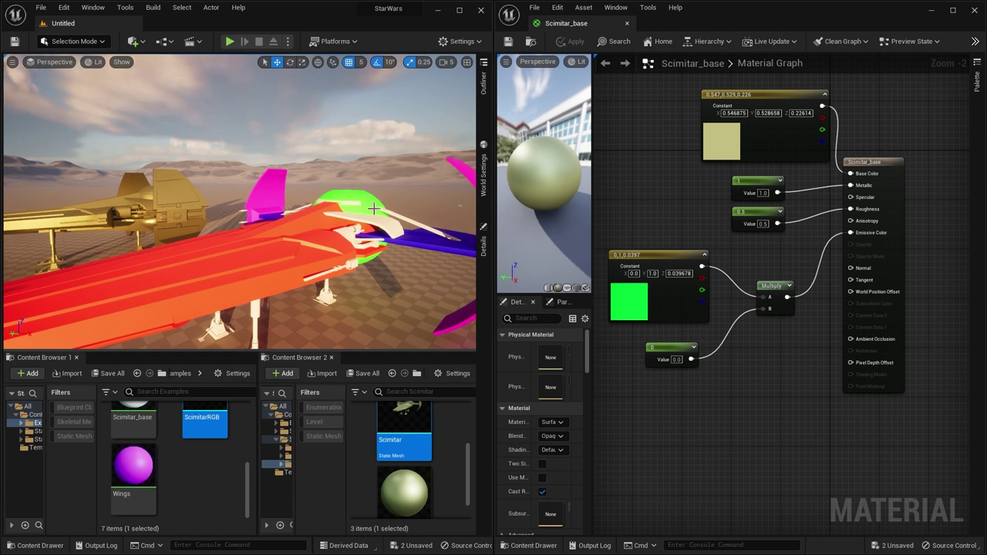
Widen the first content browser and make both content browsers taller so more assets of the Examples folder fit.
drag(258, 416, 357, 416)
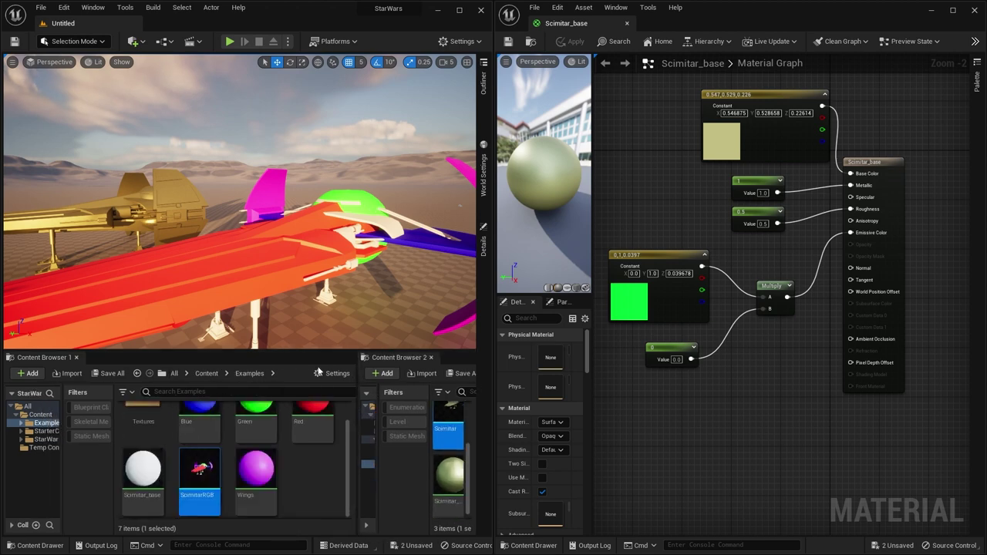
drag(193, 351, 193, 270)
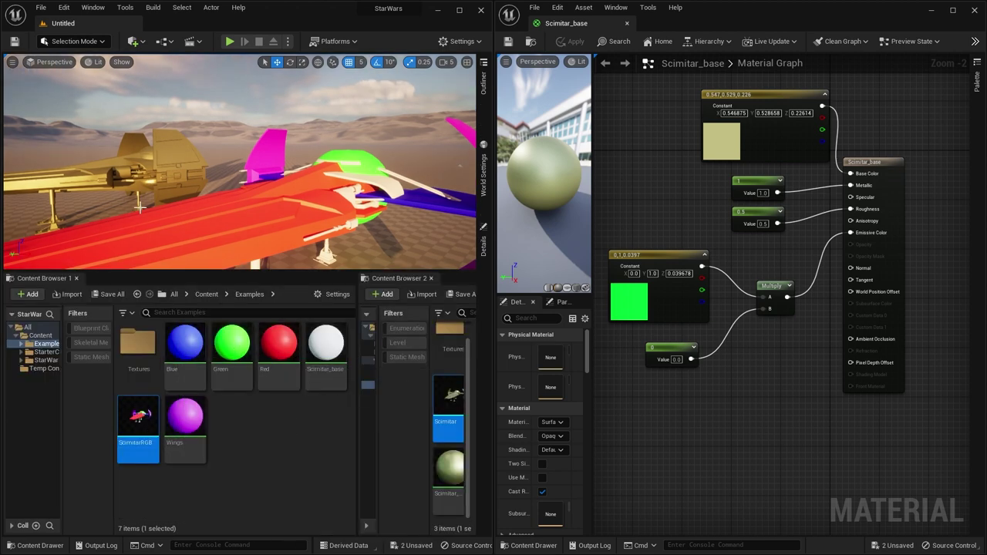
click(12, 66)
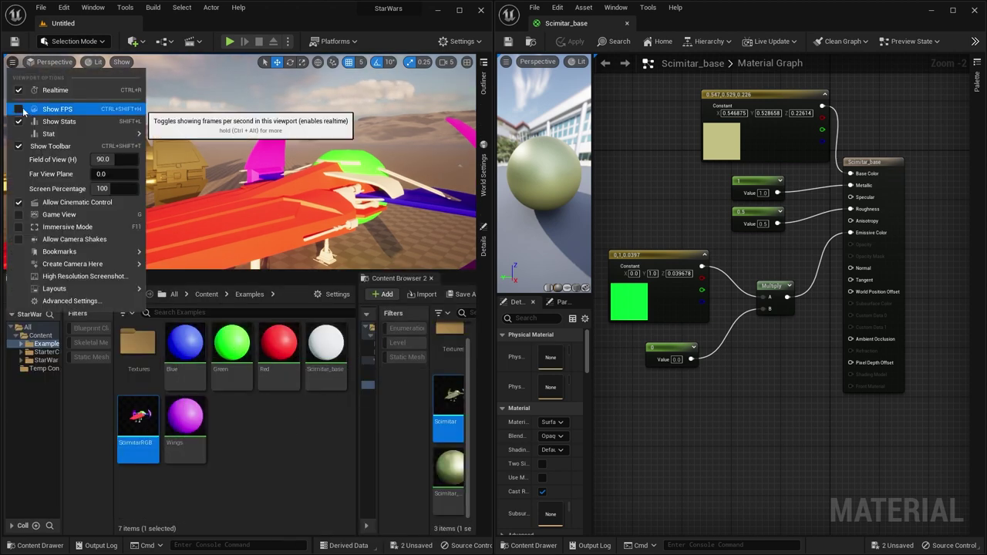
click(318, 129)
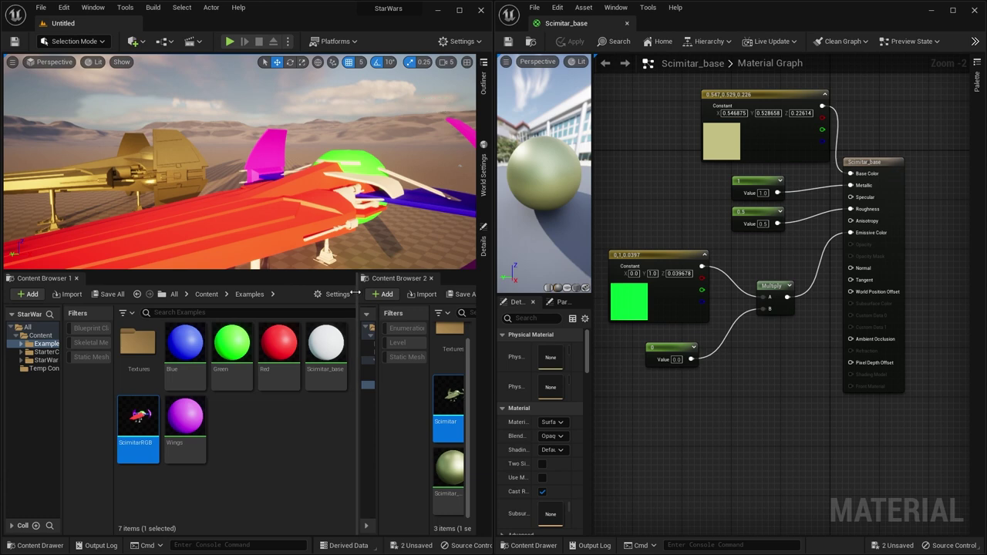
Open the Scimitar's Textures folder in the second content browser and view the Scimitar_base_BaseColor texture in a maximized editor.
drag(355, 292, 305, 290)
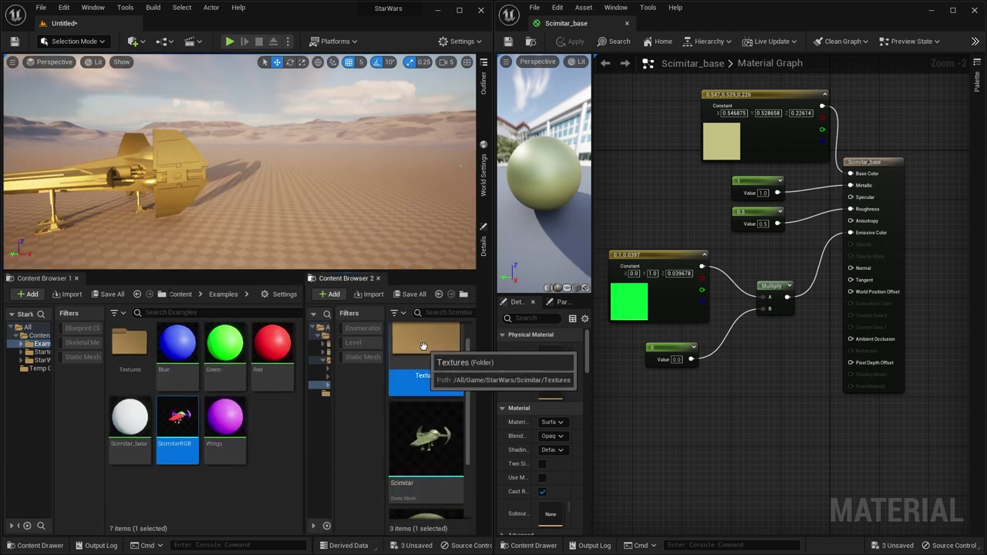
double_click(422, 345)
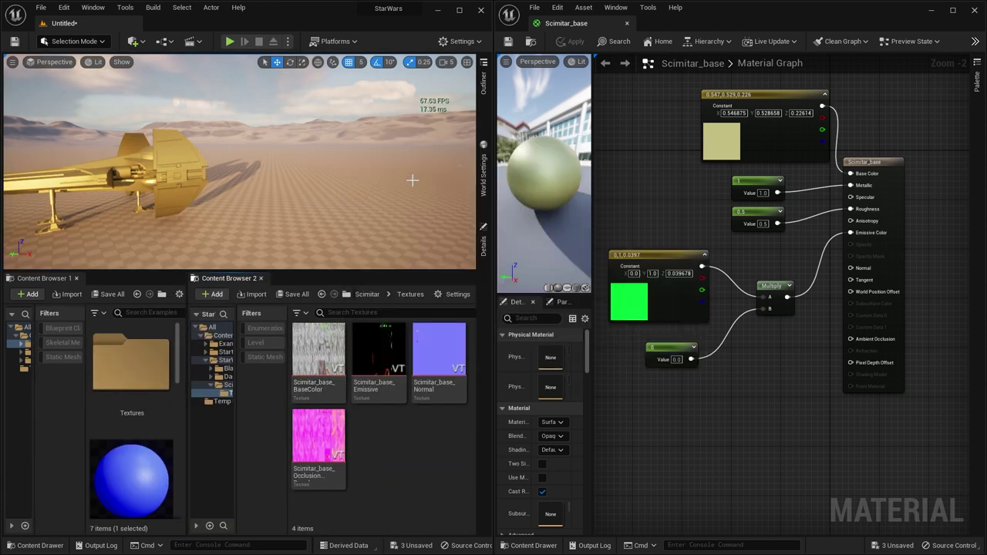
double_click(326, 339)
drag(567, 23, 247, 61)
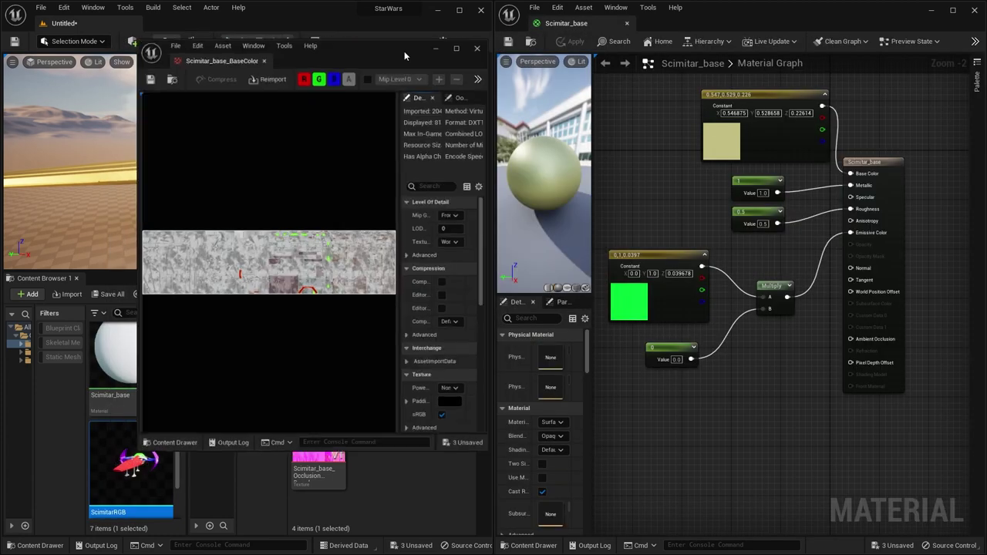
click(456, 48)
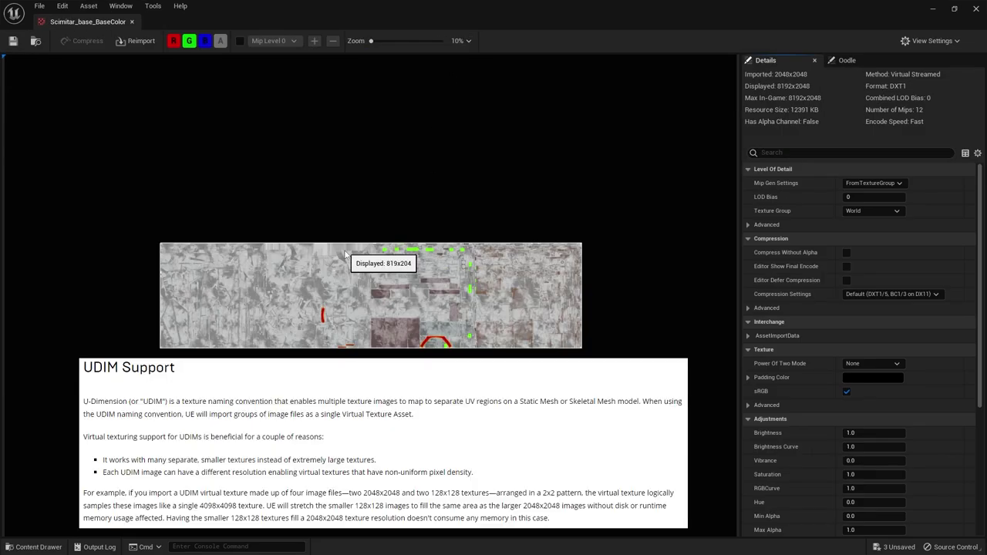
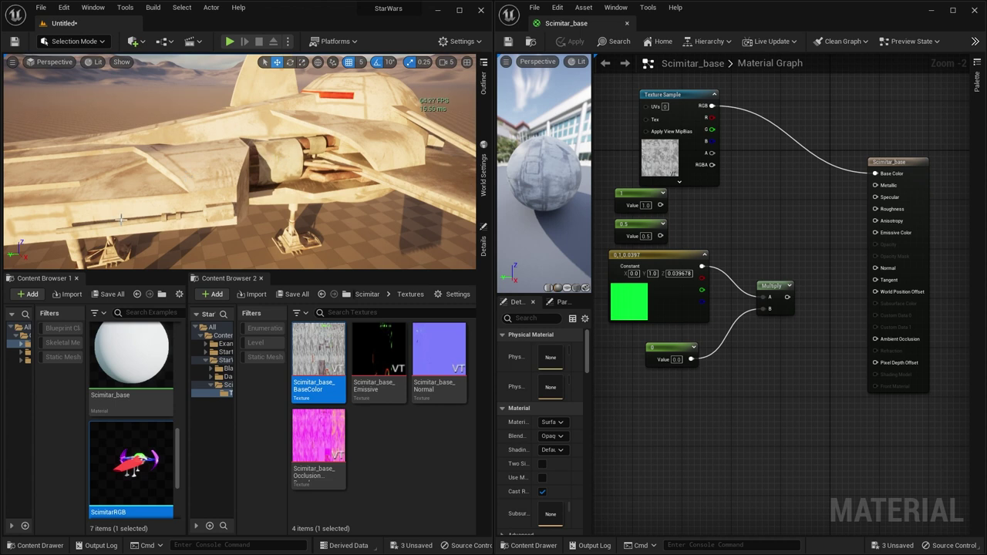
Inspect the ship with its base color texture from close up and from several angles.
key(w)
right_drag(220, 162, 219, 163)
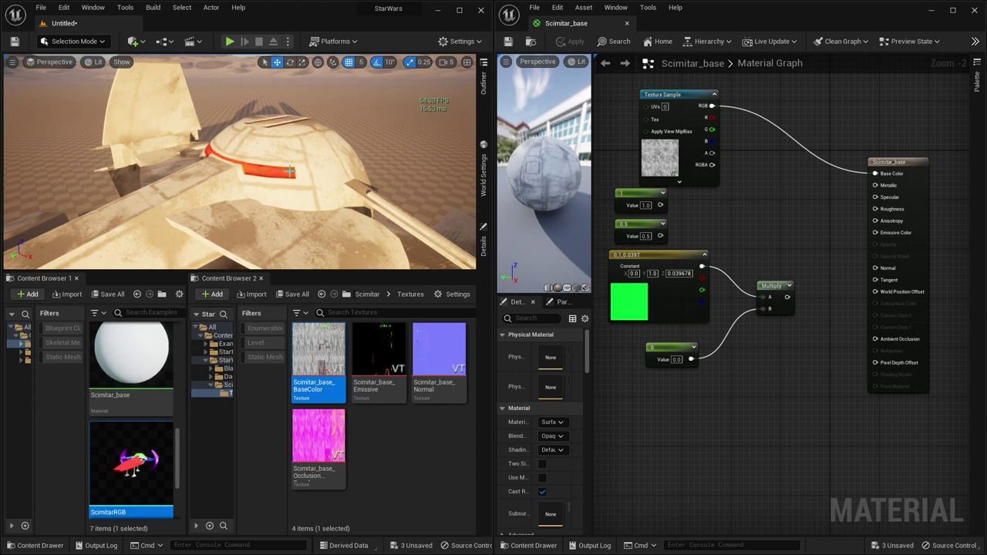
mouse_move(290, 171)
right_down()
mouse_move(279, 146)
mouse_move(294, 177)
right_up()
click(424, 419)
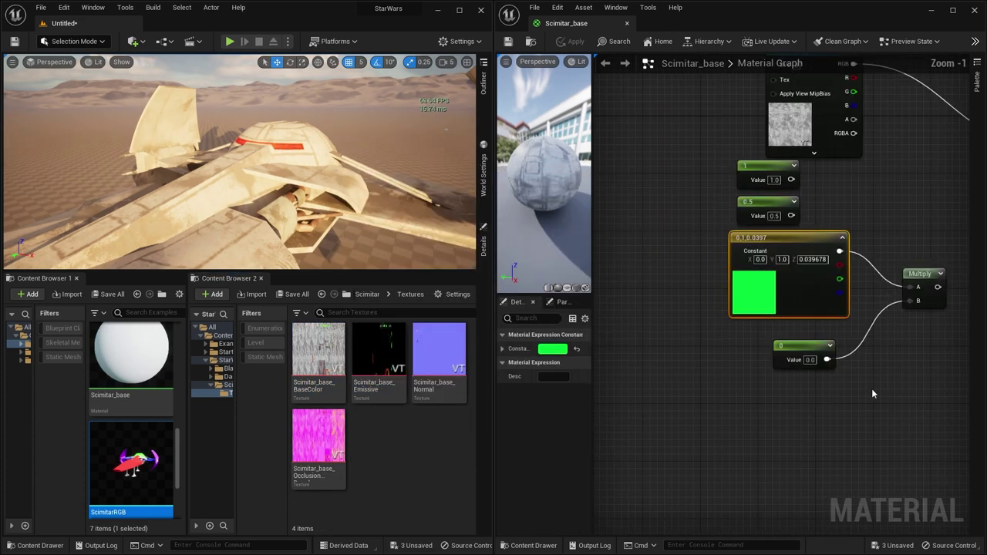
Move the unused constant and Multiply nodes far left of the texture sample and add the Scimitar_base_OcclusionRoughnessMetallic texture to the graph.
right_drag(872, 389, 807, 390)
scroll(794, 392, down, 2)
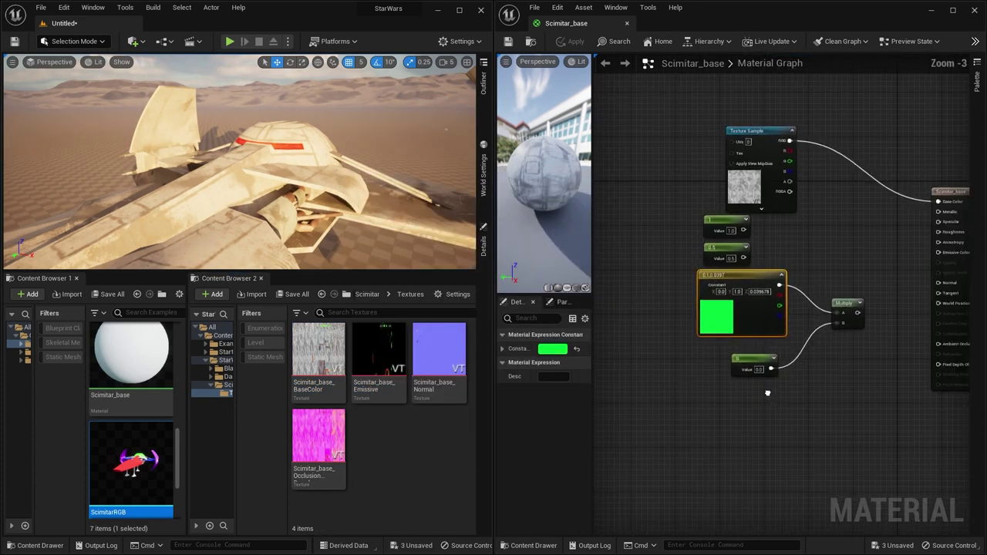
drag(845, 403, 698, 224)
key(Delete)
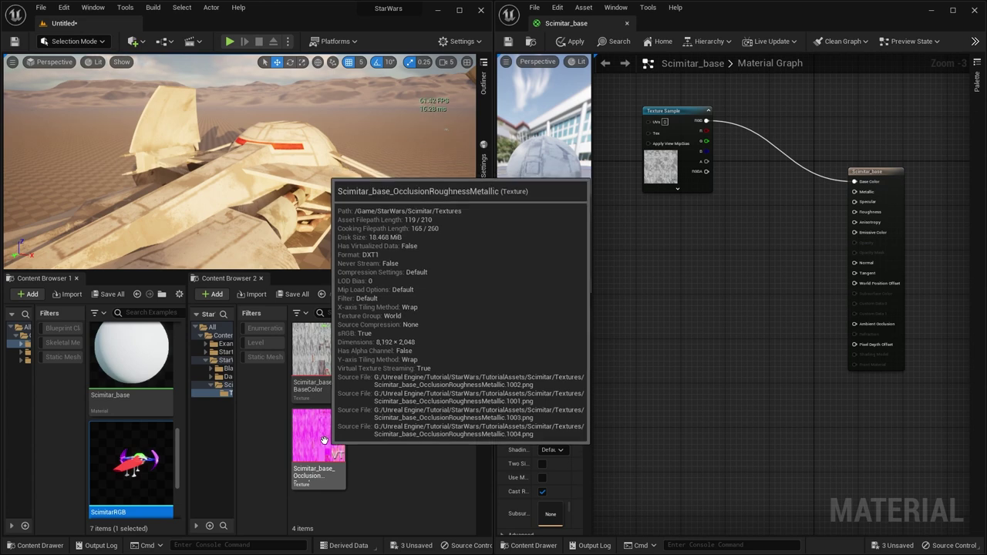
drag(324, 441, 682, 232)
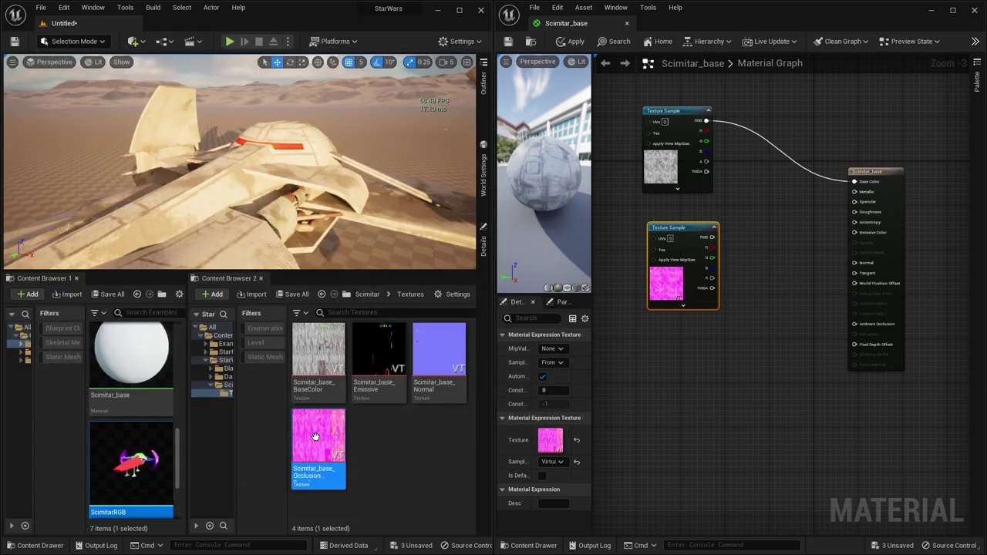
Open the Scimitar_base_OcclusionRoughnessMetallic texture and examine only its red channel.
double_click(319, 440)
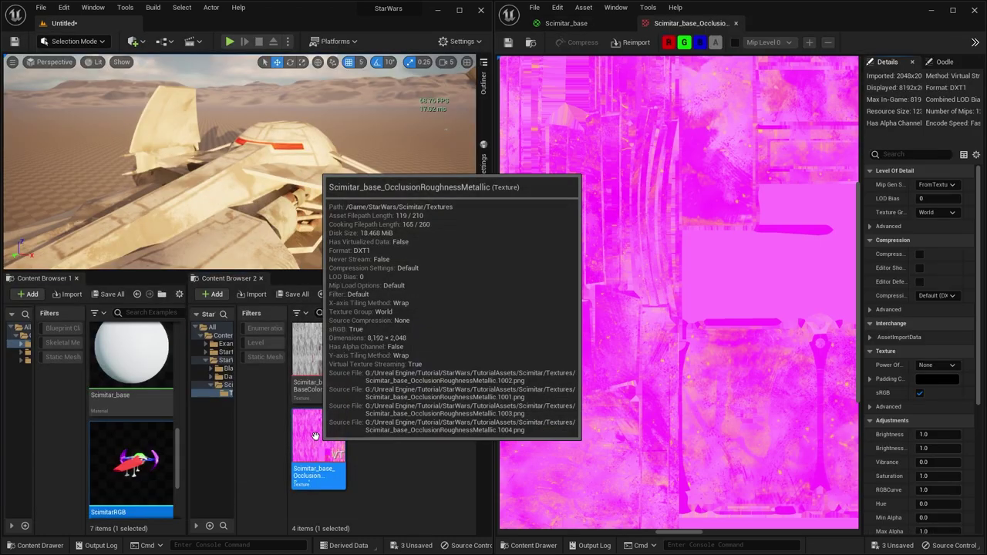
scroll(606, 191, down, 6)
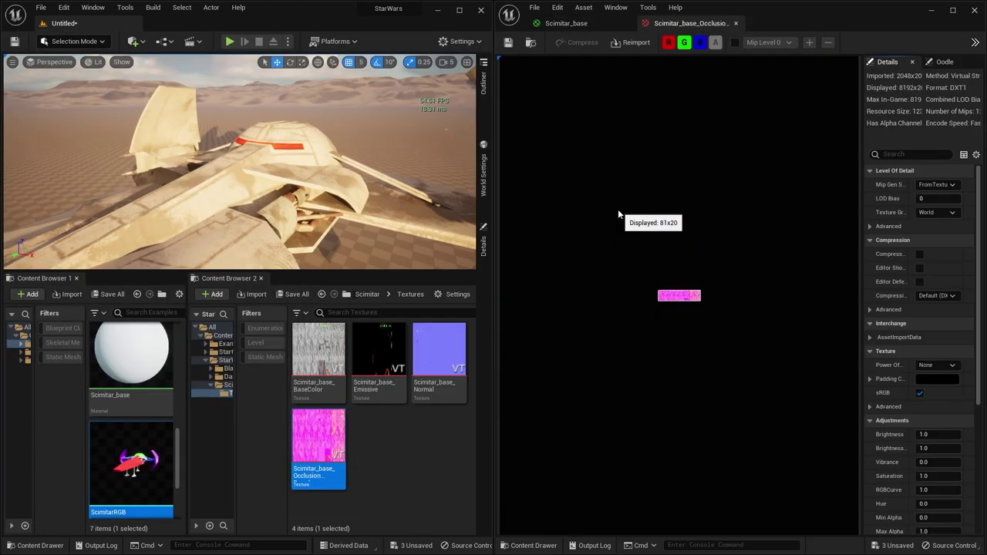
scroll(617, 223, up, 3)
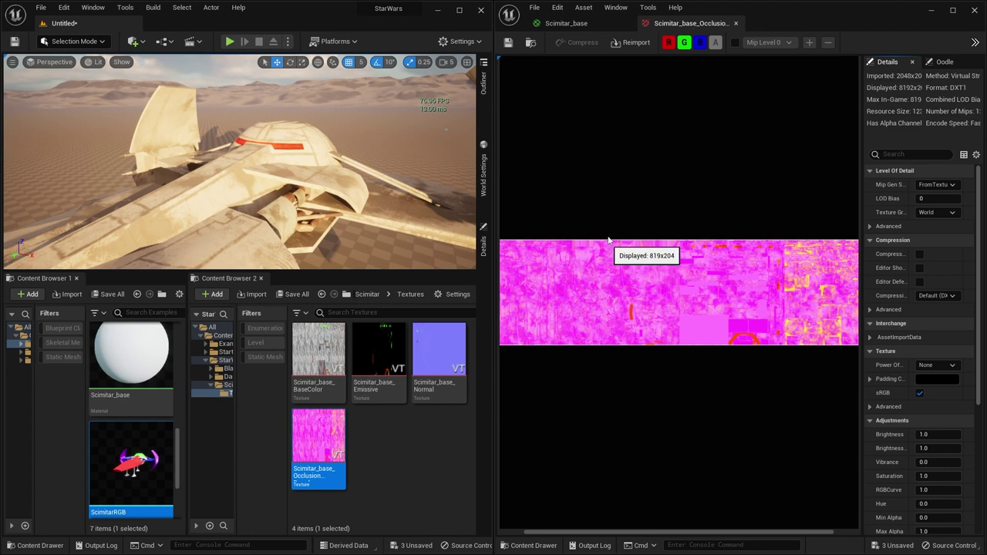
click(685, 42)
click(700, 42)
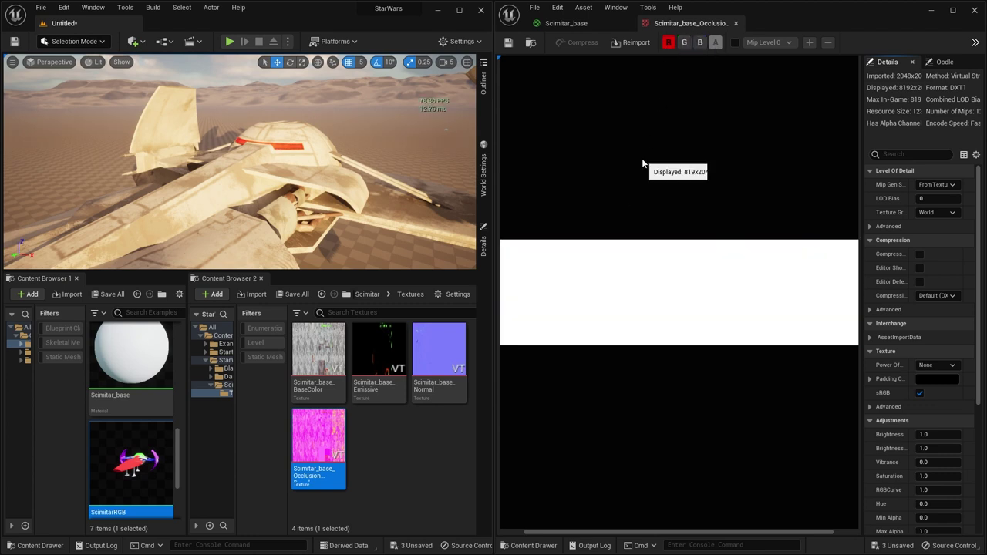
scroll(665, 263, down, 3)
scroll(665, 267, up, 3)
scroll(594, 262, down, 3)
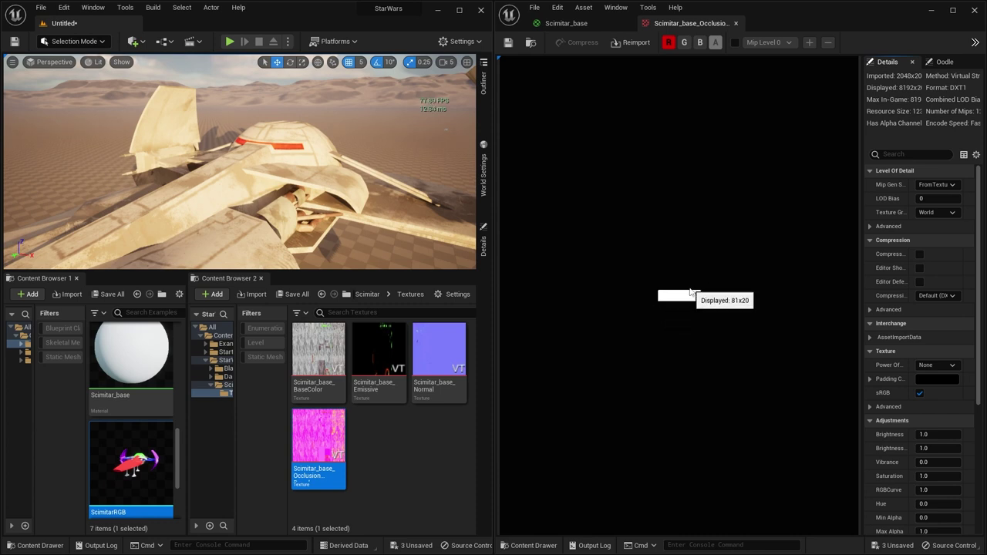
Examine the green channel and the blue channel of the OcclusionRoughnessMetallic texture, each on its own.
click(668, 42)
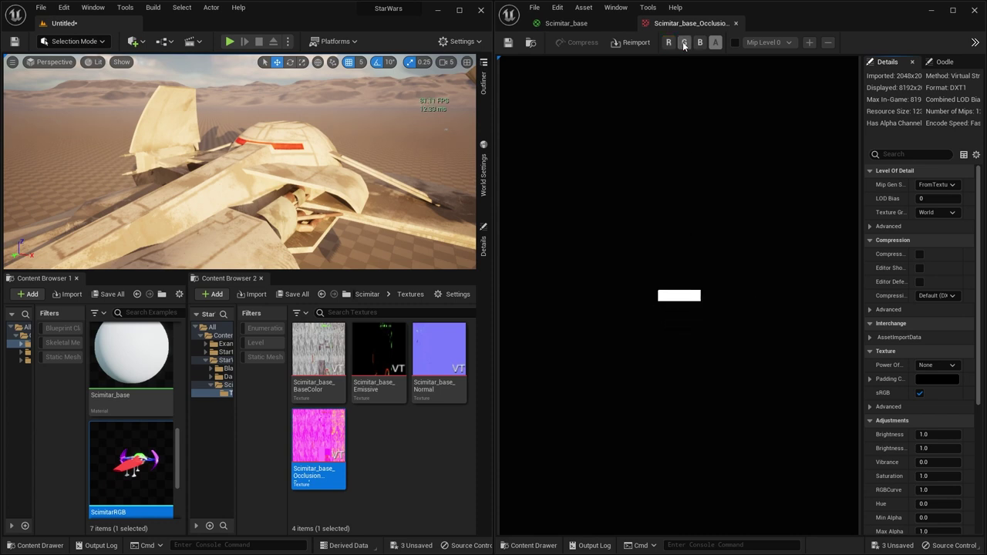
click(684, 43)
scroll(682, 231, up, 5)
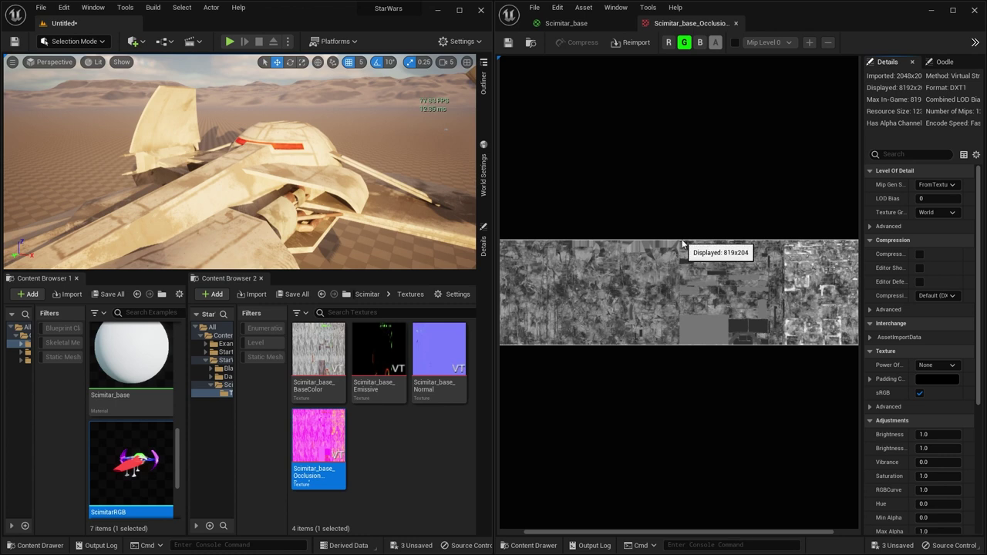
click(699, 43)
click(685, 42)
scroll(682, 297, down, 5)
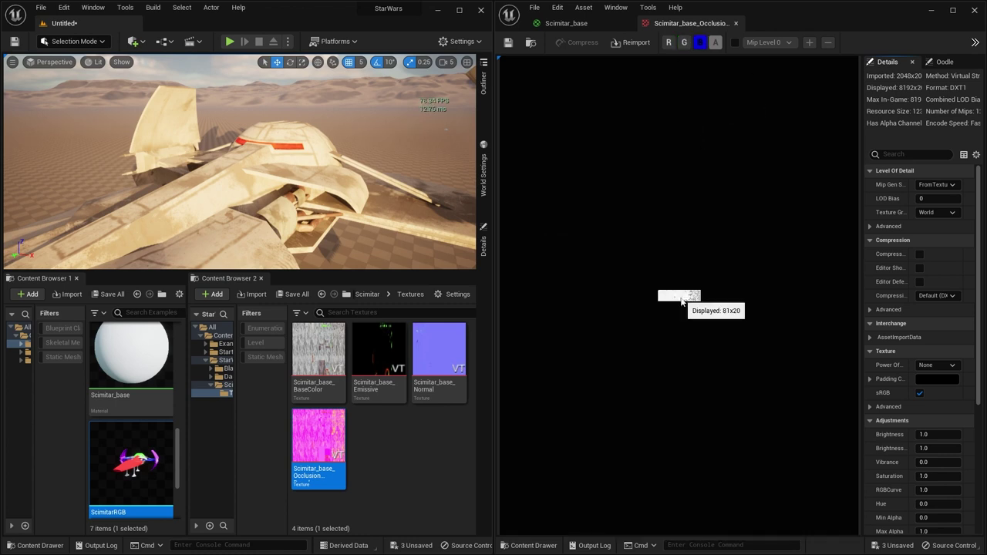
scroll(682, 300, up, 5)
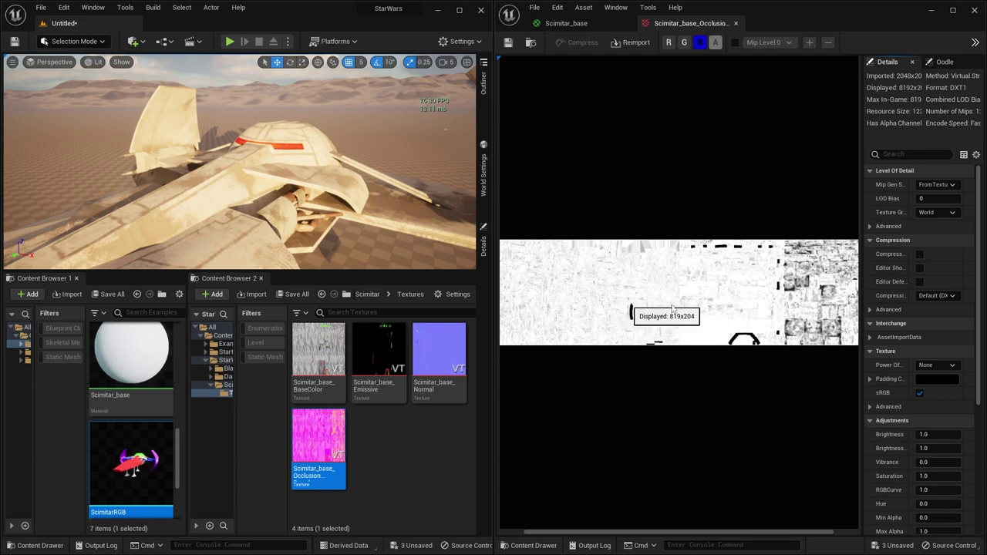
Show the red, green and blue channels together again and close the OcclusionRoughnessMetallic texture.
click(684, 42)
click(669, 42)
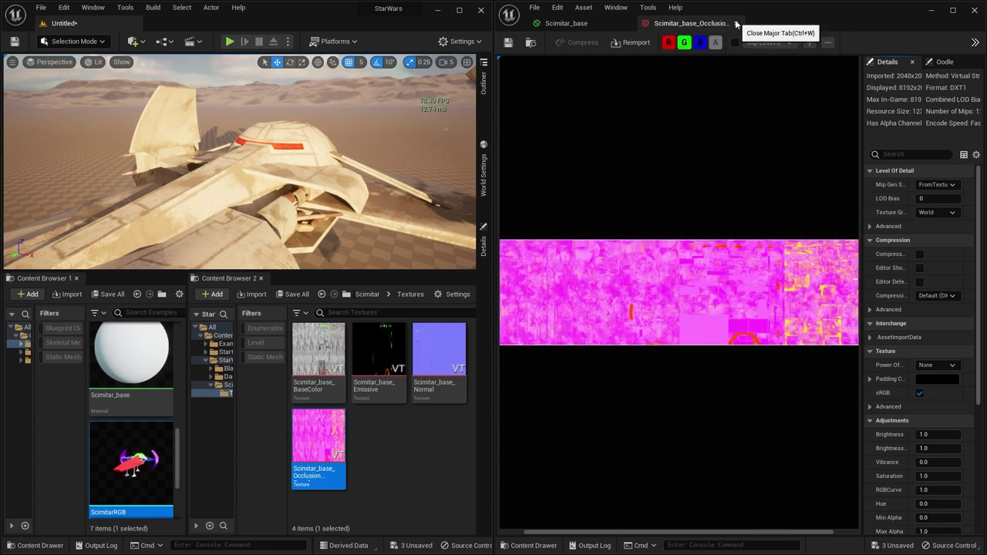
click(735, 23)
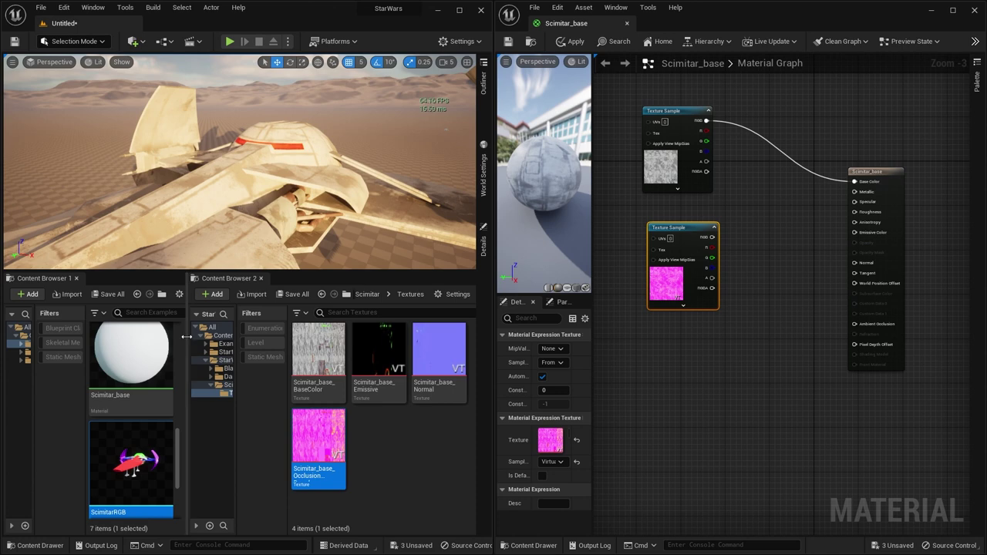
Add the Scimitar_base_Roughness and Scimitar_base_Metallic textures from the Examples Textures folder to the material graph.
drag(188, 344, 298, 348)
double_click(132, 342)
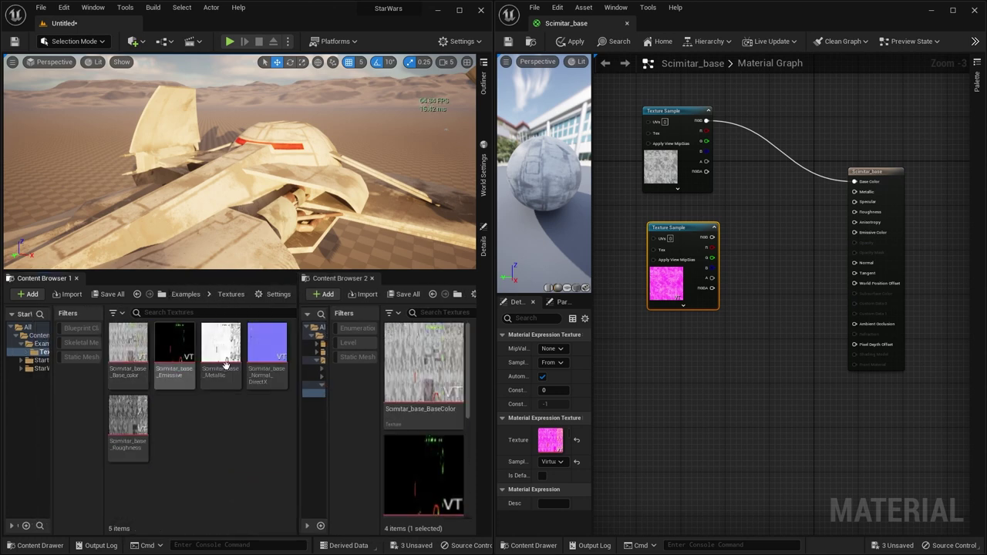
click(128, 422)
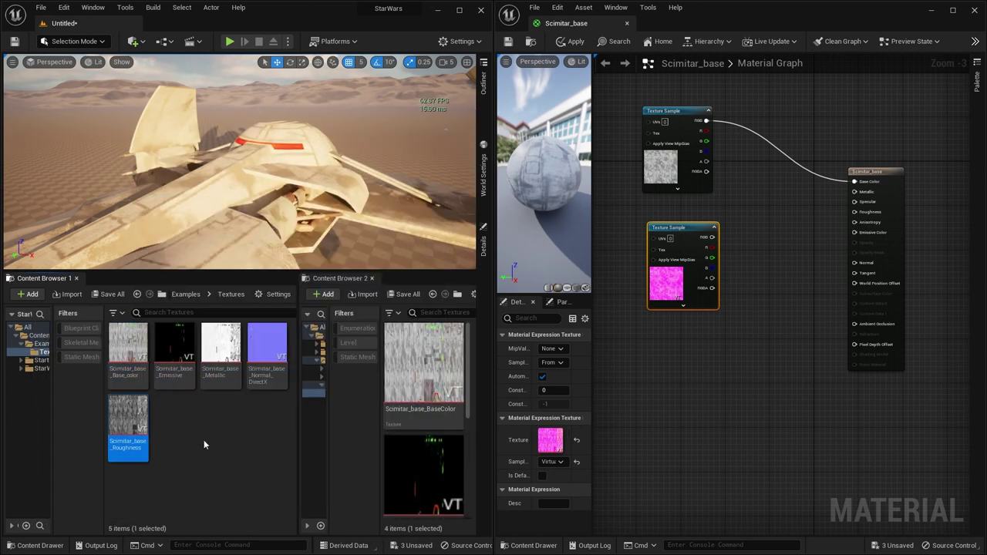
ctrl+click(232, 370)
drag(231, 370, 719, 178)
Arrange the separate texture samples in a column with the metallic sample directly below the roughness sample.
right_drag(657, 295, 818, 284)
drag(674, 171, 750, 389)
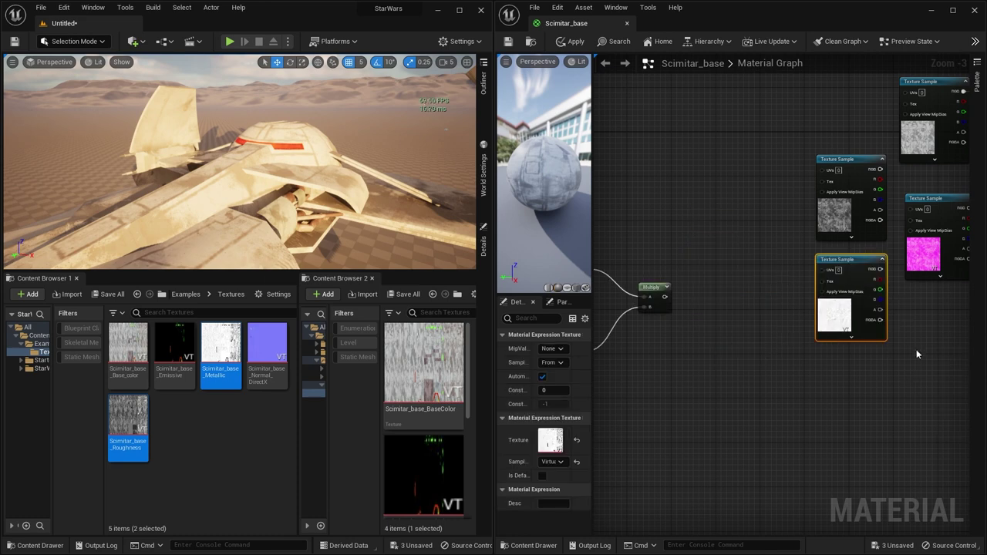
right_drag(916, 349, 705, 352)
click(731, 344)
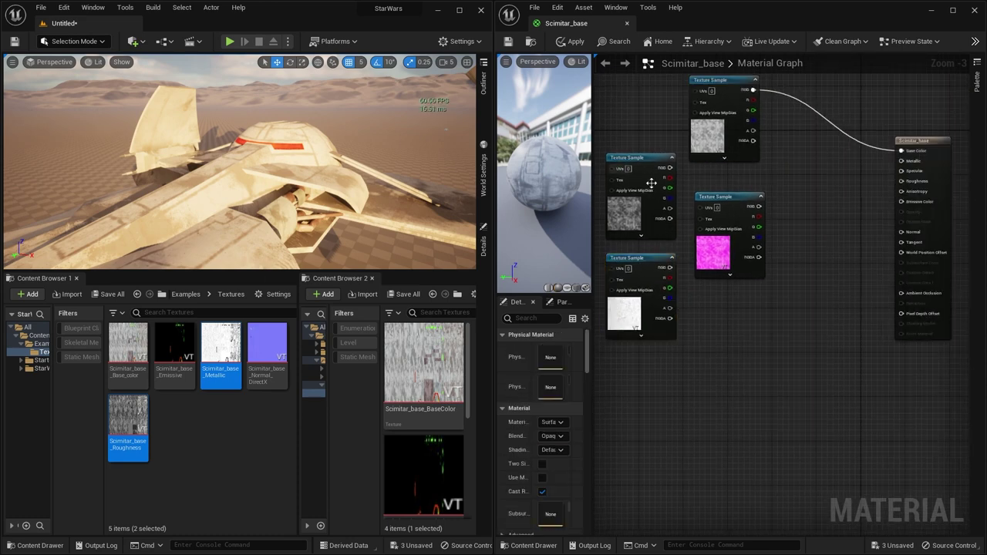
Connect the roughness sample's RGB to Roughness and the metallic sample's RGB to Metallic, save the material, and check the ship.
drag(670, 168, 902, 180)
drag(670, 268, 901, 161)
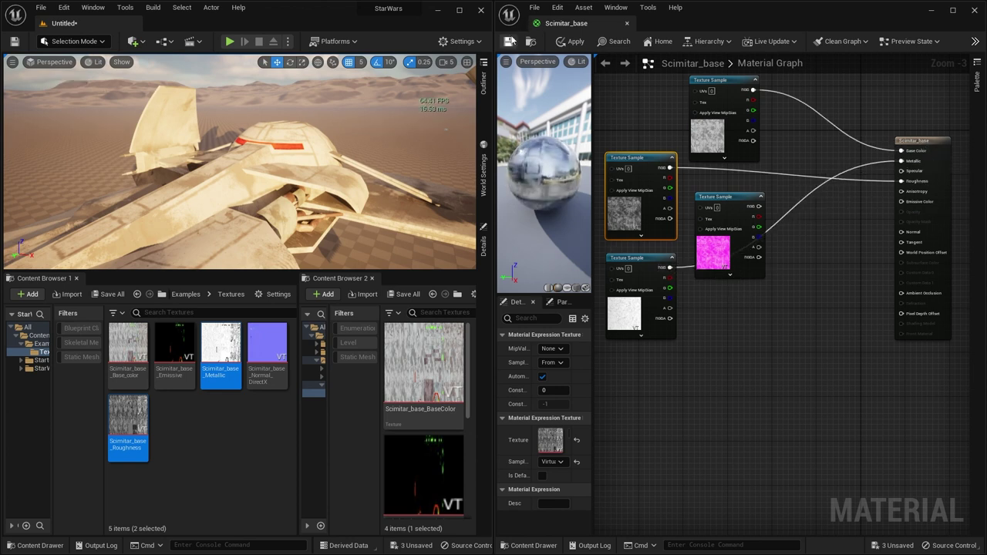
click(508, 41)
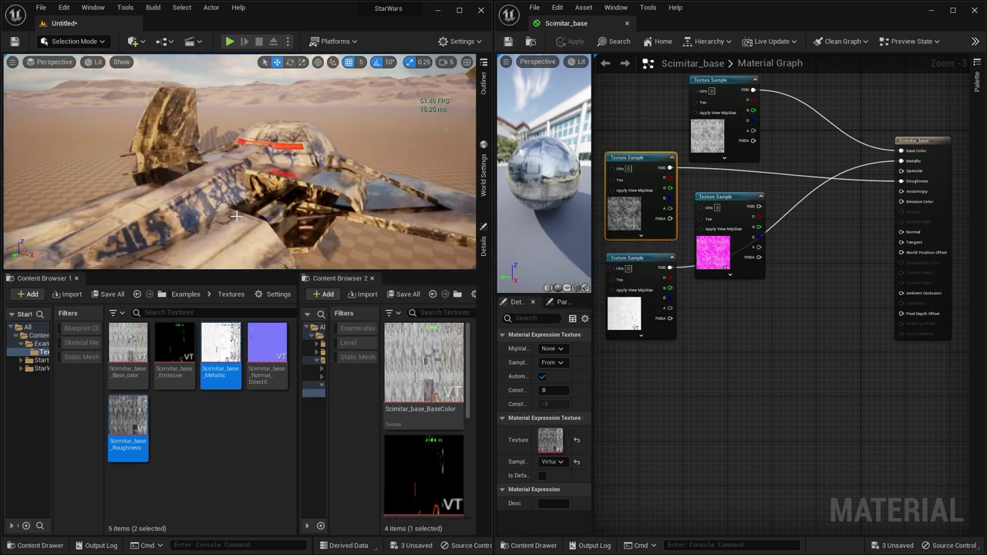
right_drag(309, 188, 282, 204)
Connect the OcclusionRoughnessMetallic sample's green channel to Roughness and its blue channel to Metallic in place of the separate textures.
right_drag(791, 265, 779, 268)
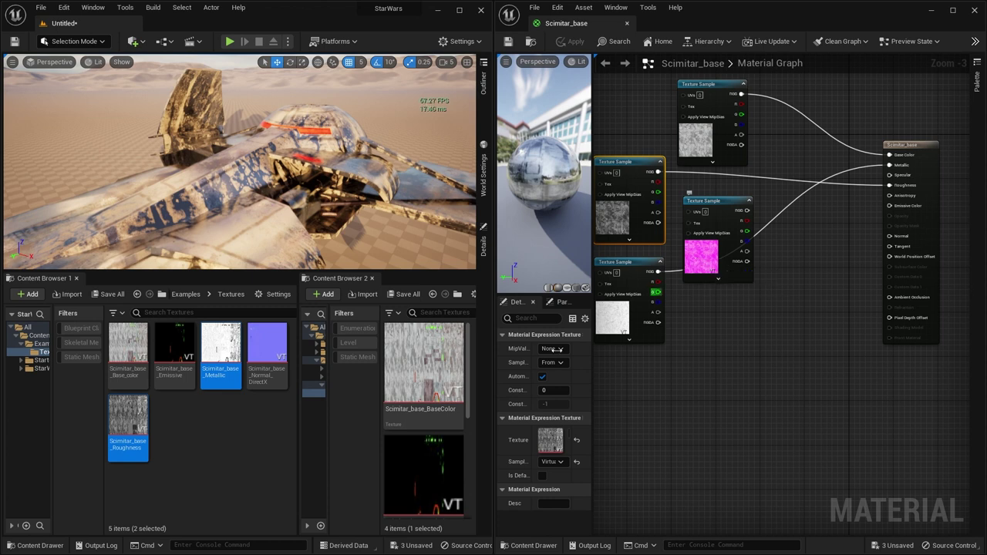
click(693, 263)
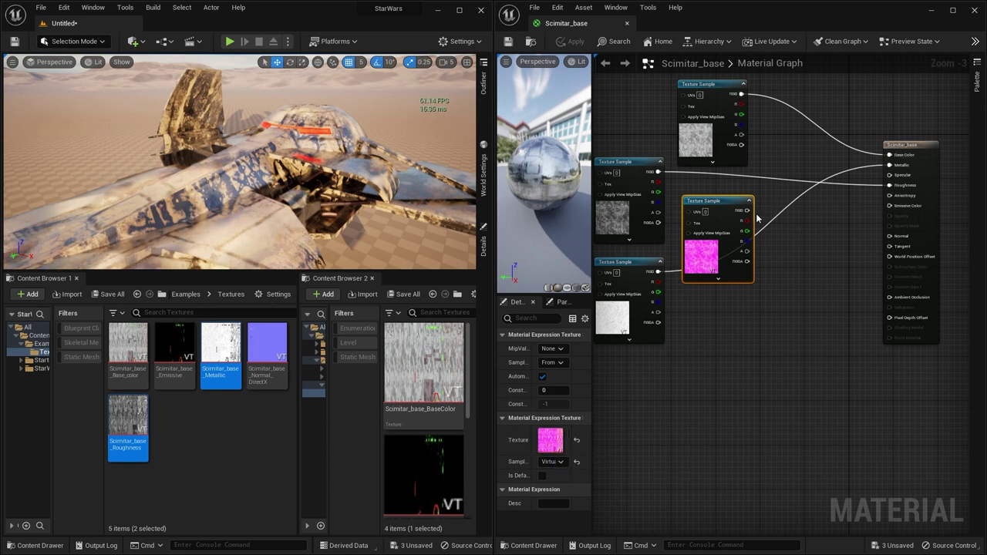
drag(747, 231, 891, 187)
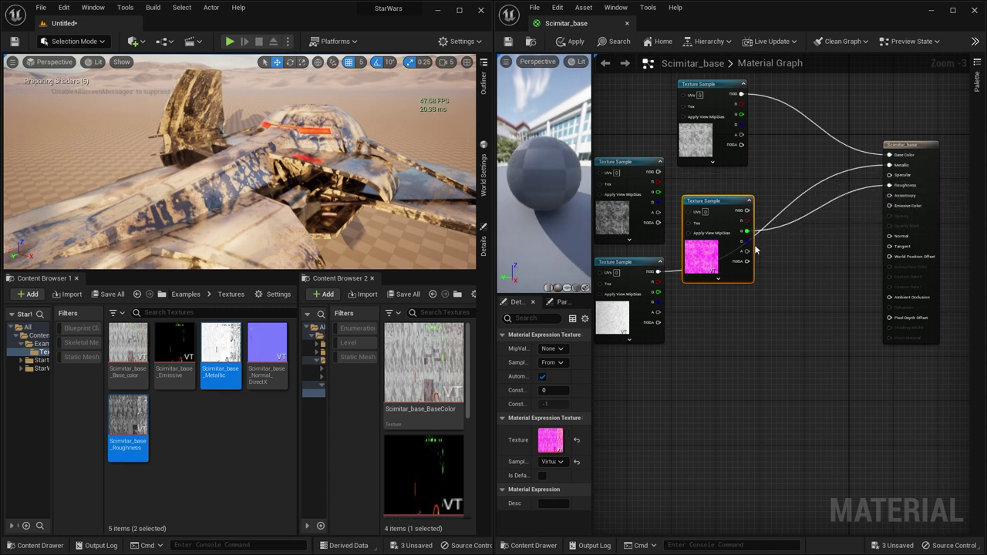
drag(748, 231, 889, 165)
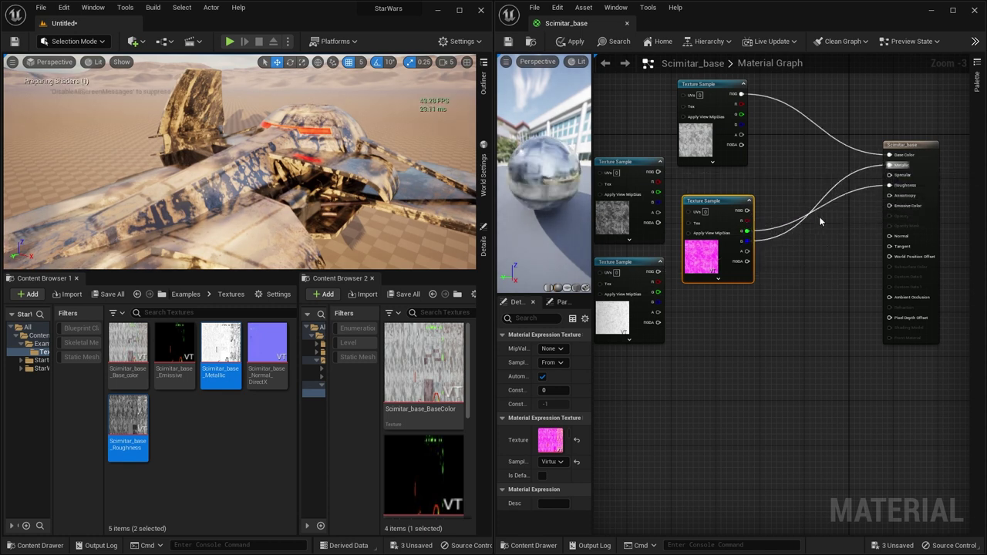
Save the Scimitar_base material with the packed texture's channels connected to Roughness and Metallic.
right_drag(777, 273, 798, 260)
click(647, 158)
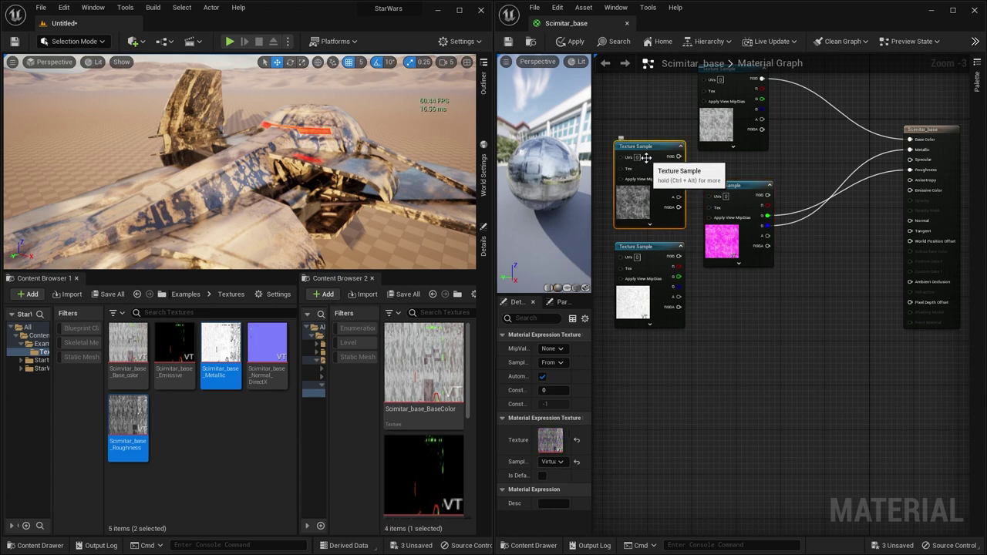
click(508, 42)
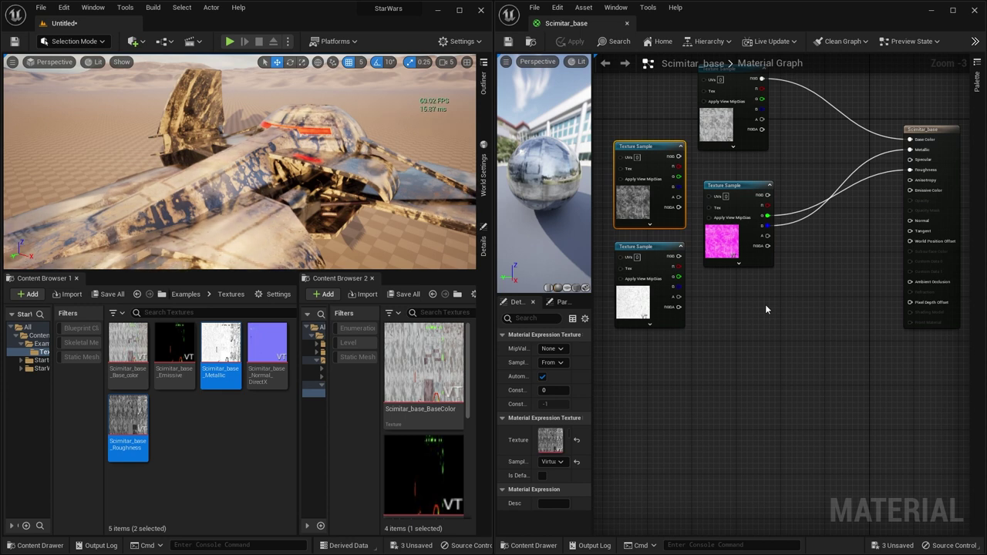
Open the Scimitar_base_Roughness texture and compare its red, green and blue channels one at a time and in combination.
double_click(631, 218)
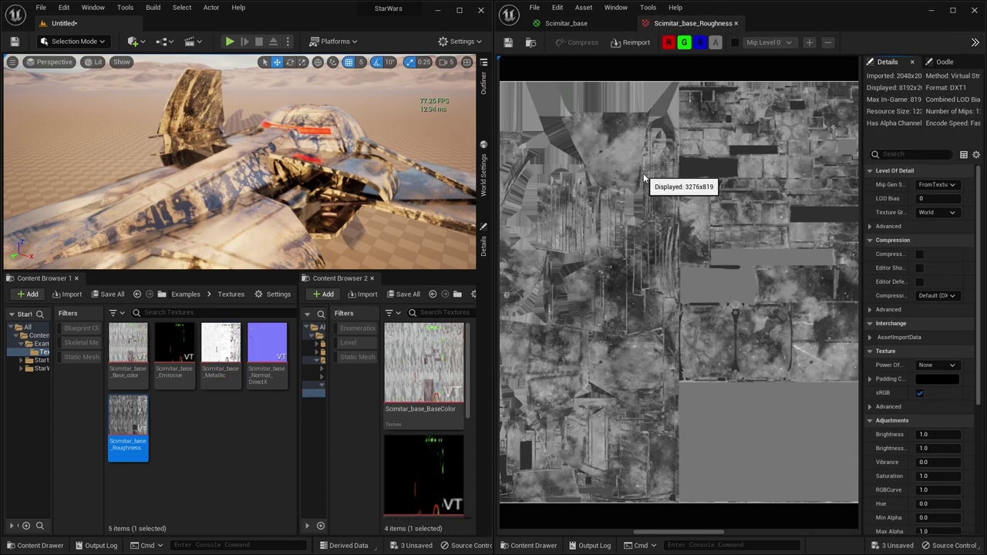
scroll(644, 176, down, 3)
click(686, 43)
click(701, 43)
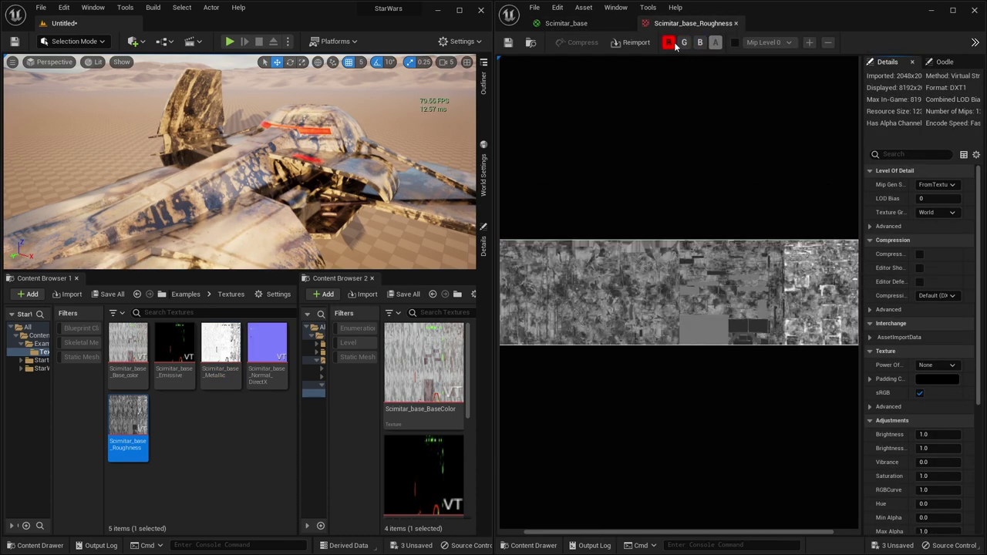
click(671, 44)
click(669, 43)
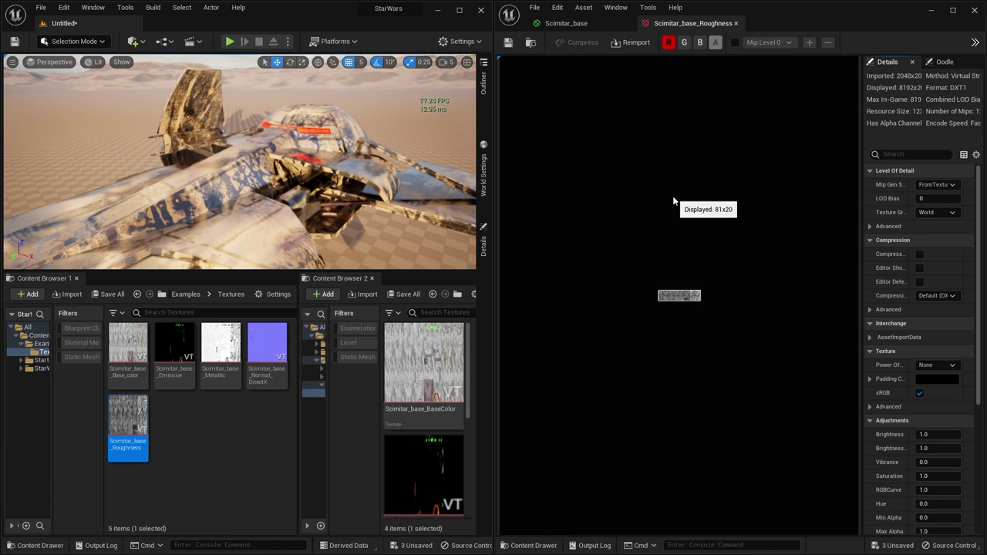
click(669, 43)
click(684, 43)
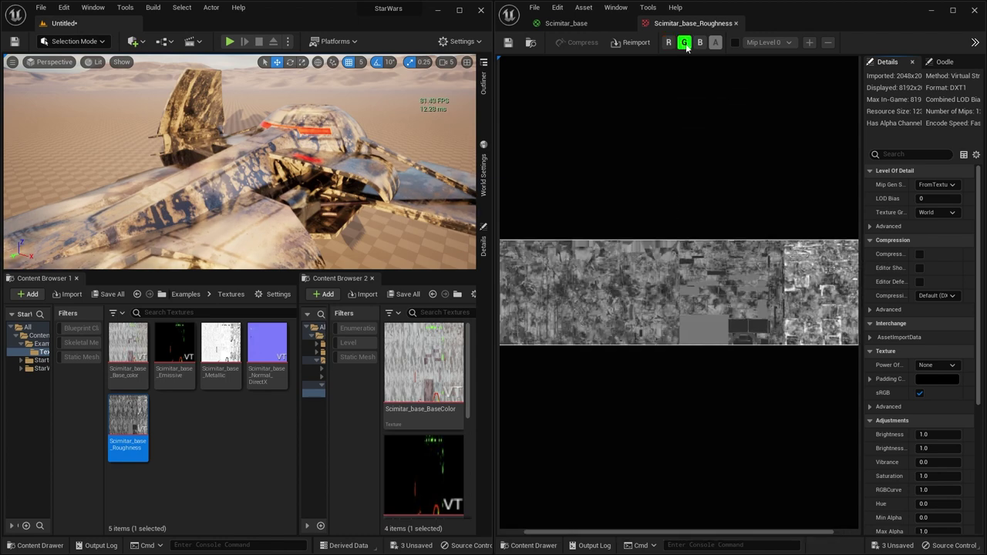
click(684, 42)
click(699, 43)
click(684, 42)
click(668, 43)
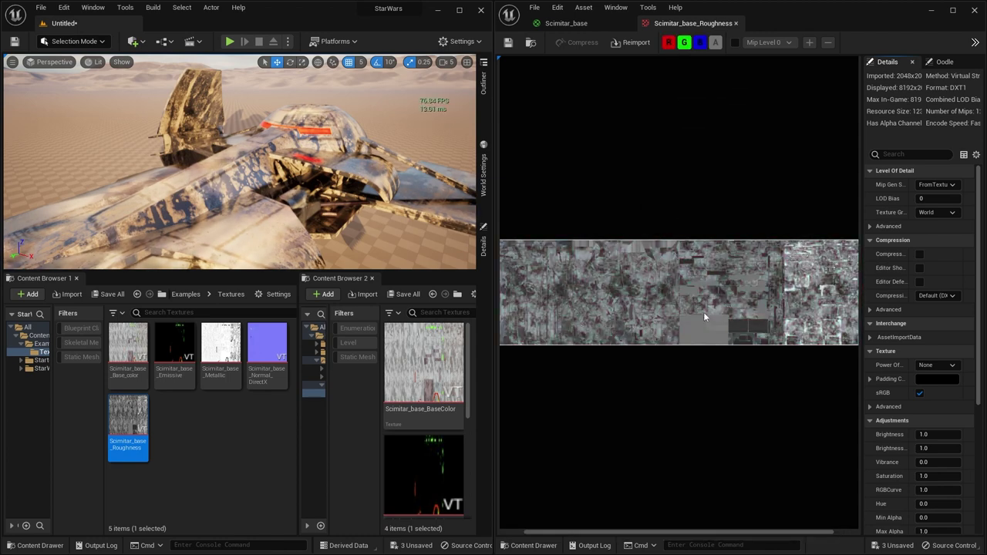
click(669, 43)
click(684, 42)
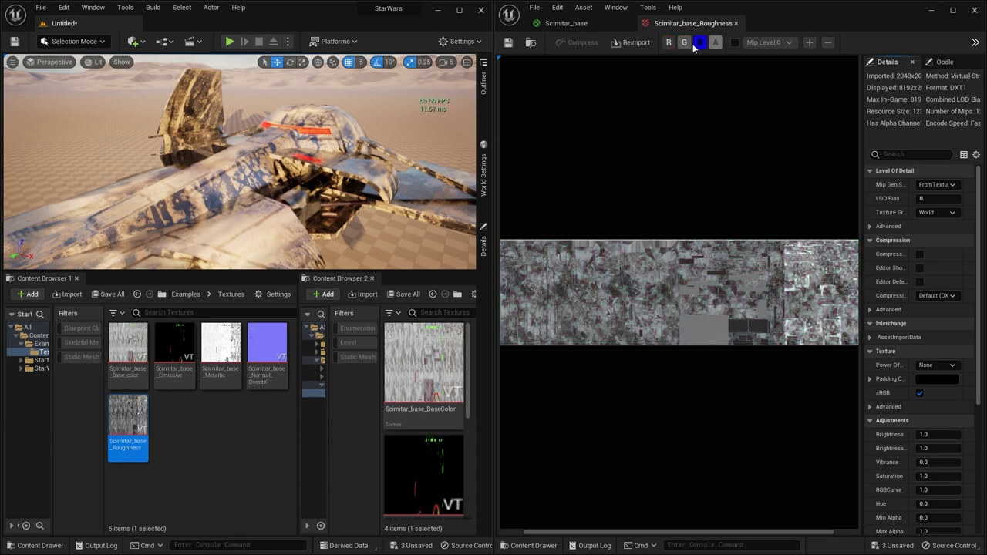
click(700, 42)
click(668, 43)
click(684, 42)
click(669, 42)
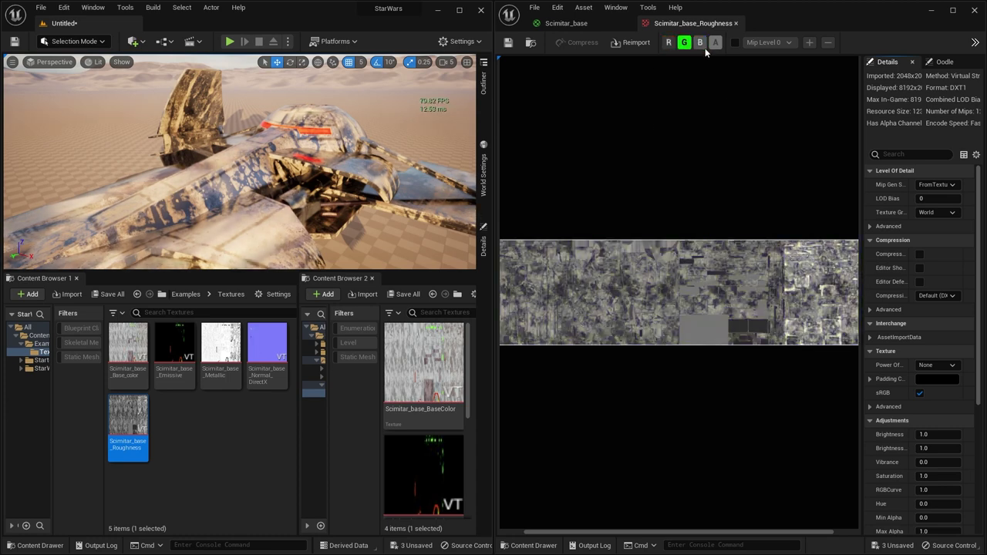
click(699, 42)
click(668, 42)
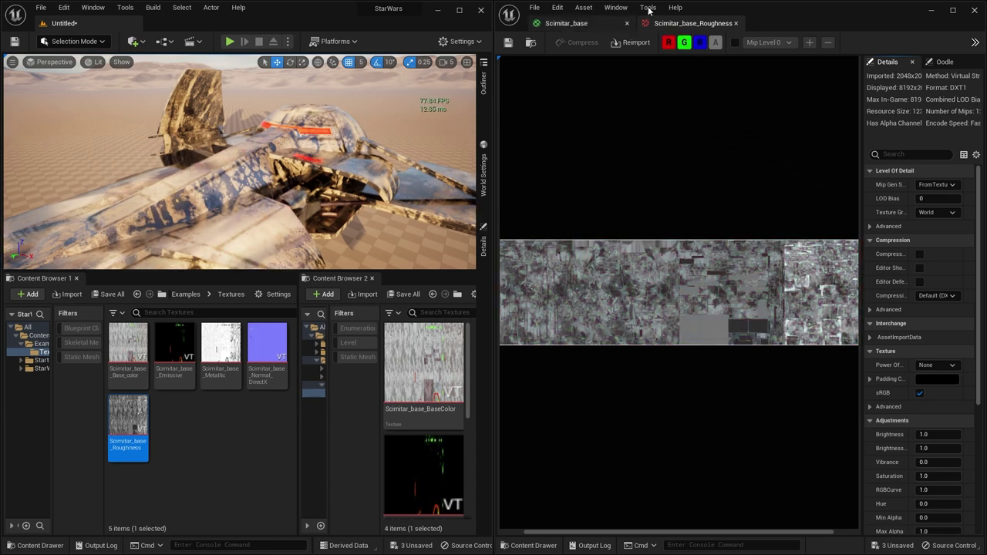
click(736, 23)
Locate and open the OcclusionRoughnessMetallic texture used by the packed sample and examine its red, green and blue channels individually and together.
click(727, 239)
key(ctrl+b)
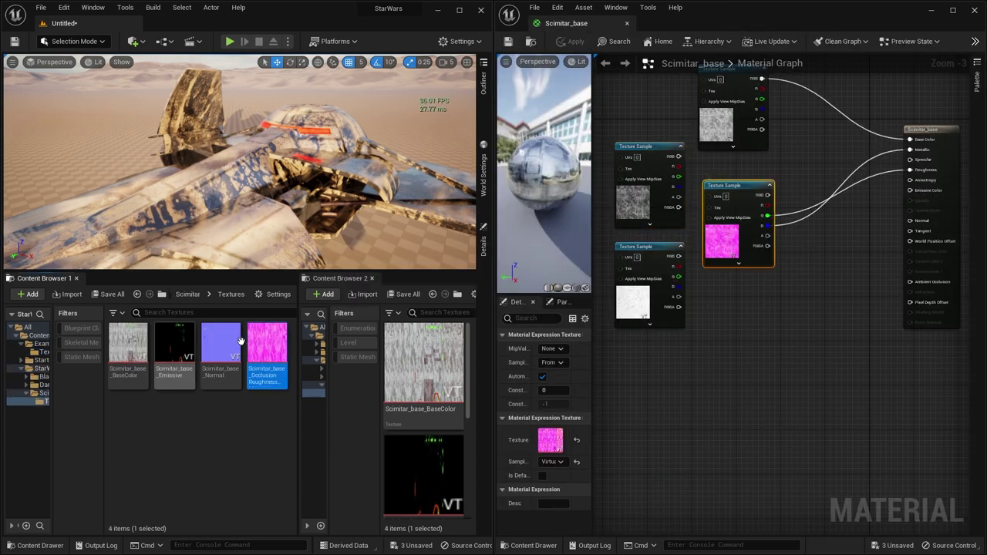
double_click(277, 346)
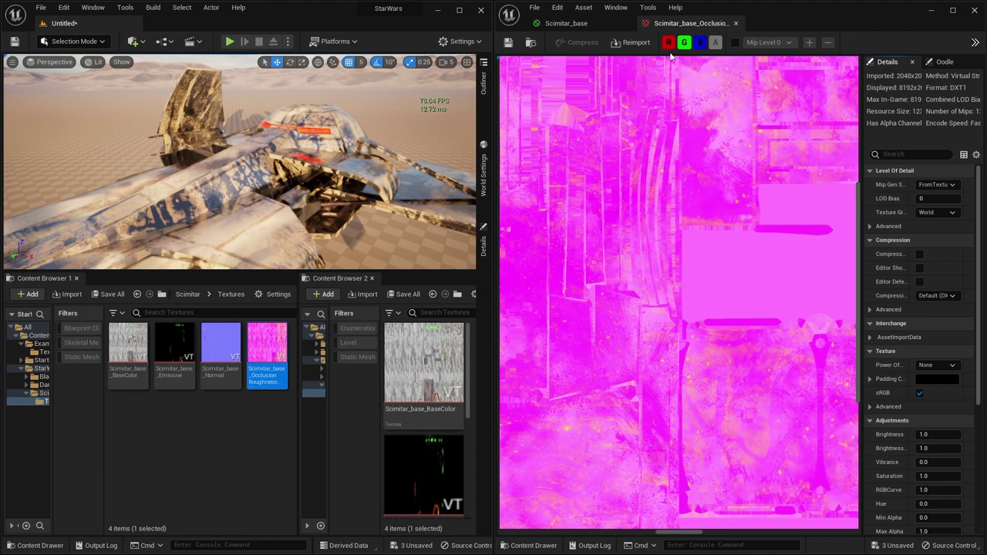
scroll(669, 144, down, 5)
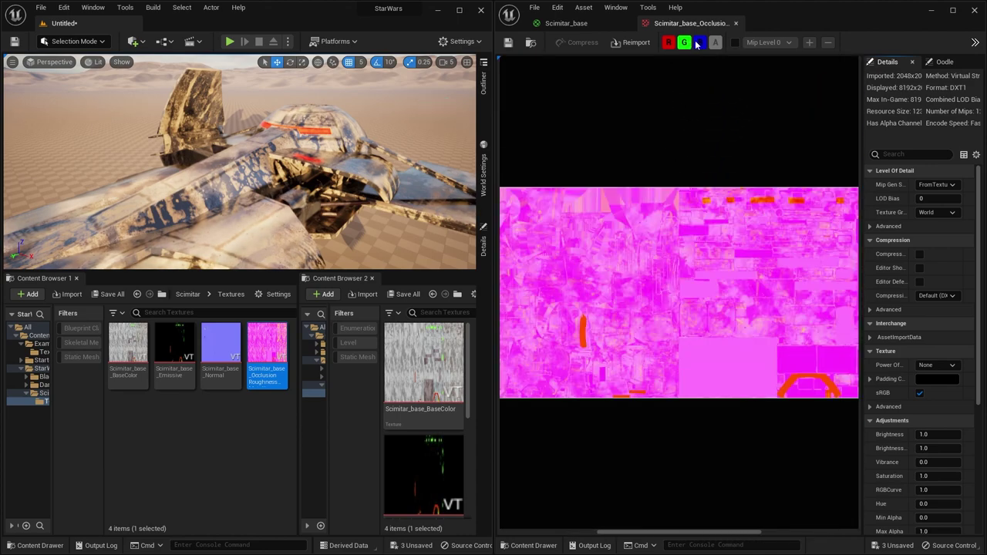
click(684, 42)
click(700, 43)
click(669, 42)
click(684, 42)
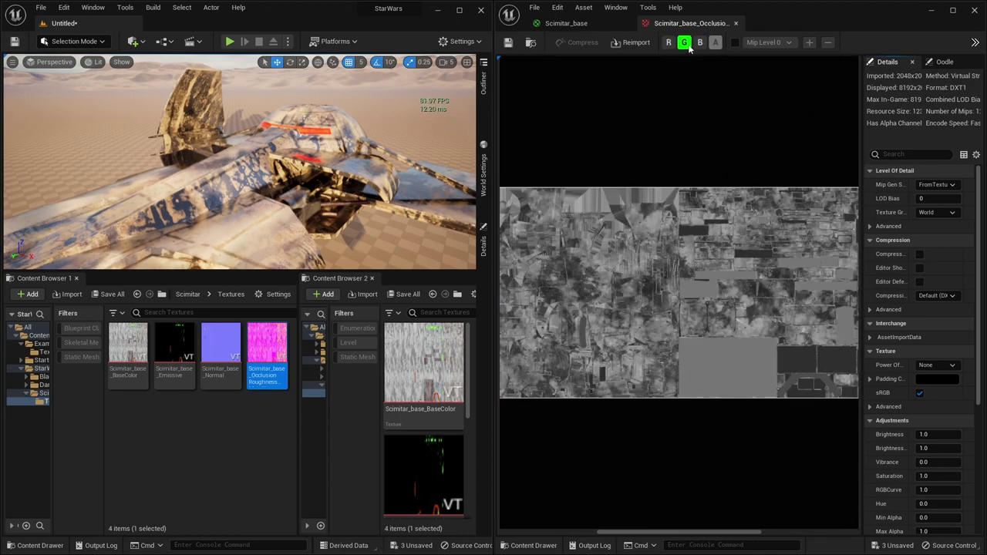
click(685, 44)
click(699, 44)
click(685, 44)
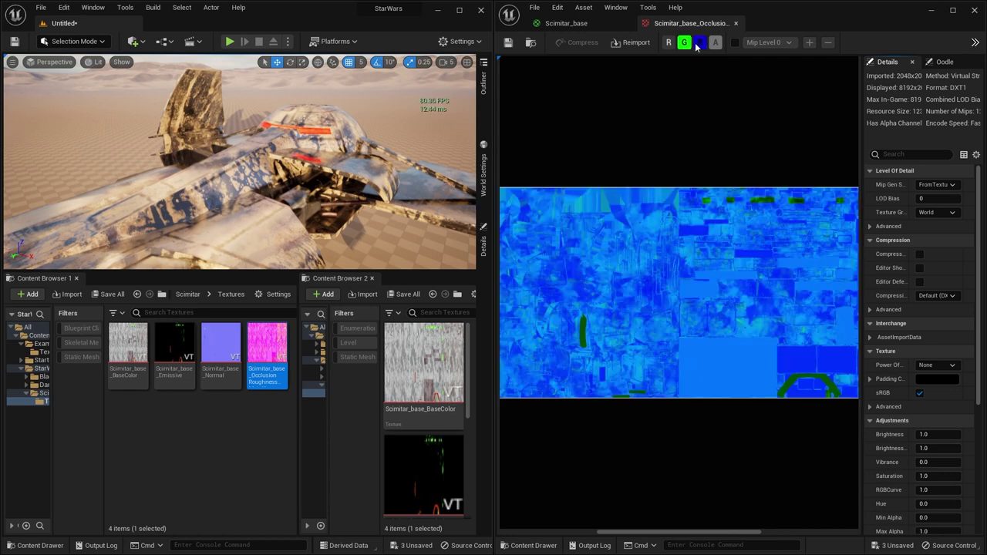
click(700, 44)
click(684, 43)
click(700, 42)
click(736, 23)
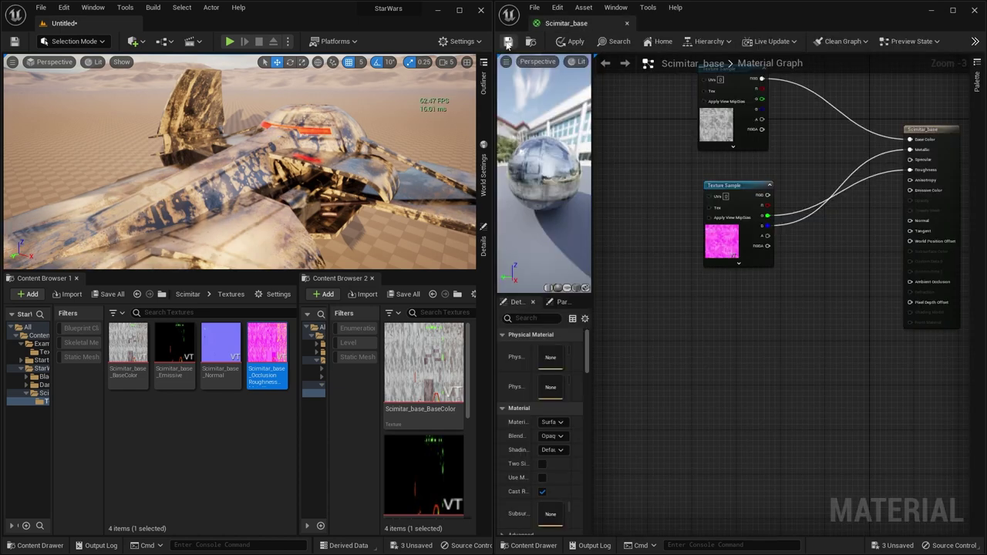
Remove the separate roughness and metallic samples, connect a Scimitar_base_Emissive sample's RGB to Emissive Color, and save the material.
click(508, 44)
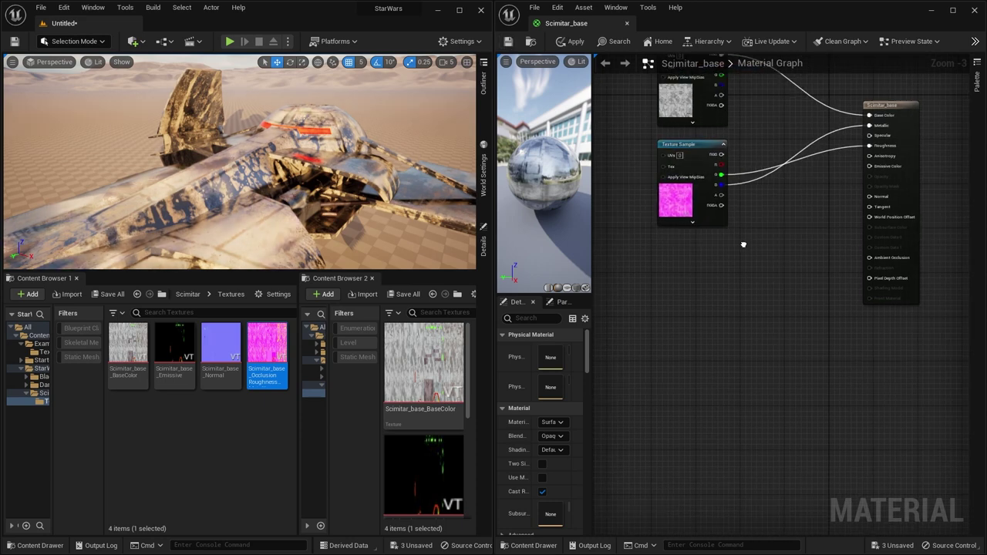
right_drag(743, 245, 729, 273)
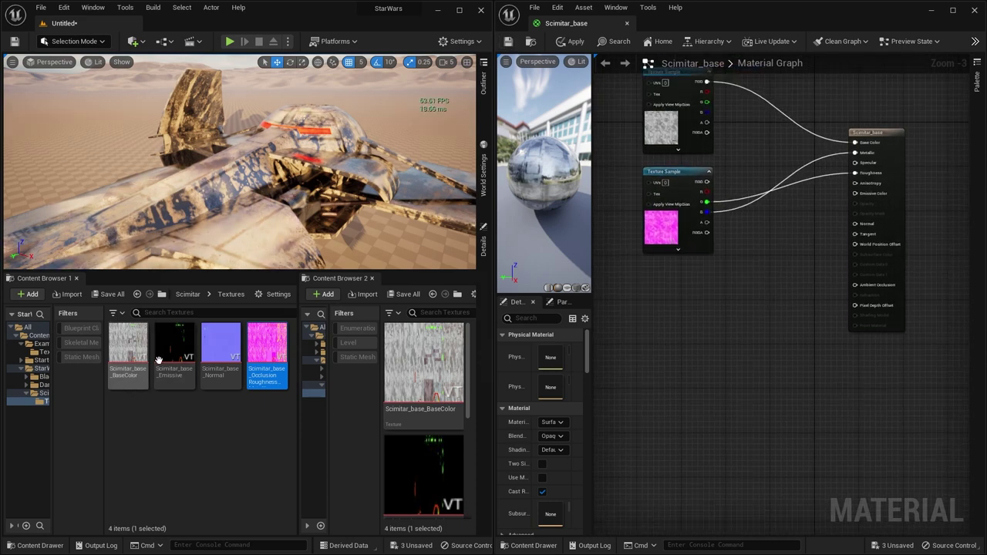
drag(170, 352, 854, 193)
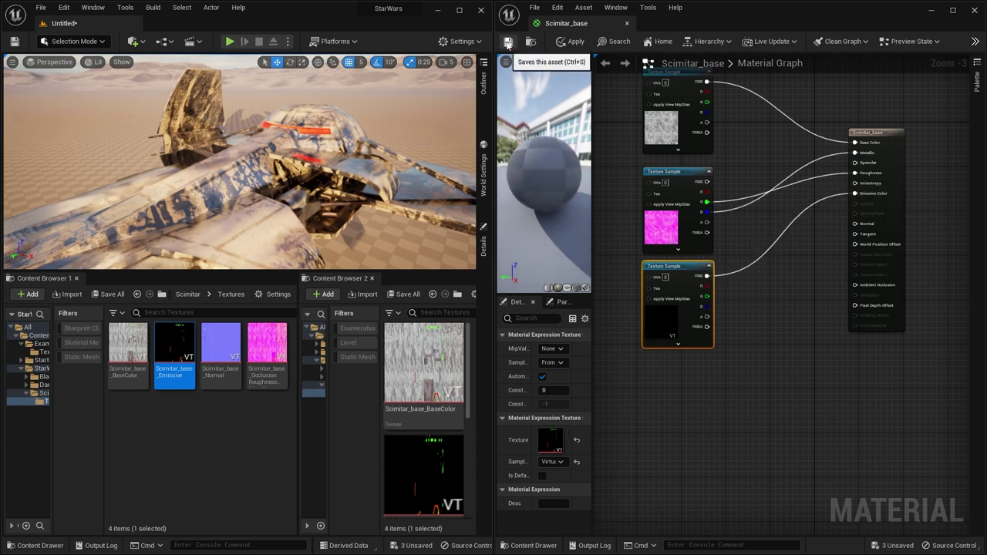
click(508, 41)
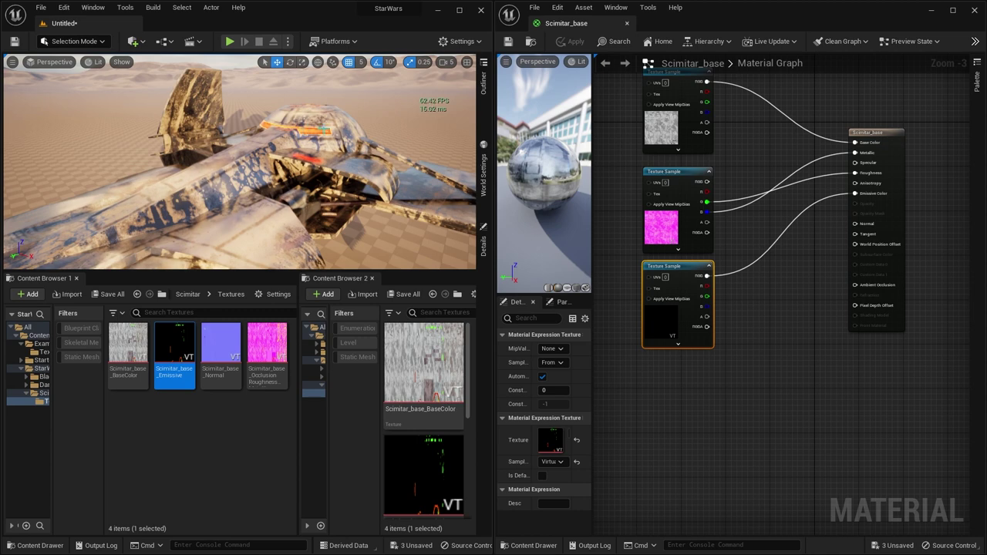
right_drag(334, 132, 262, 162)
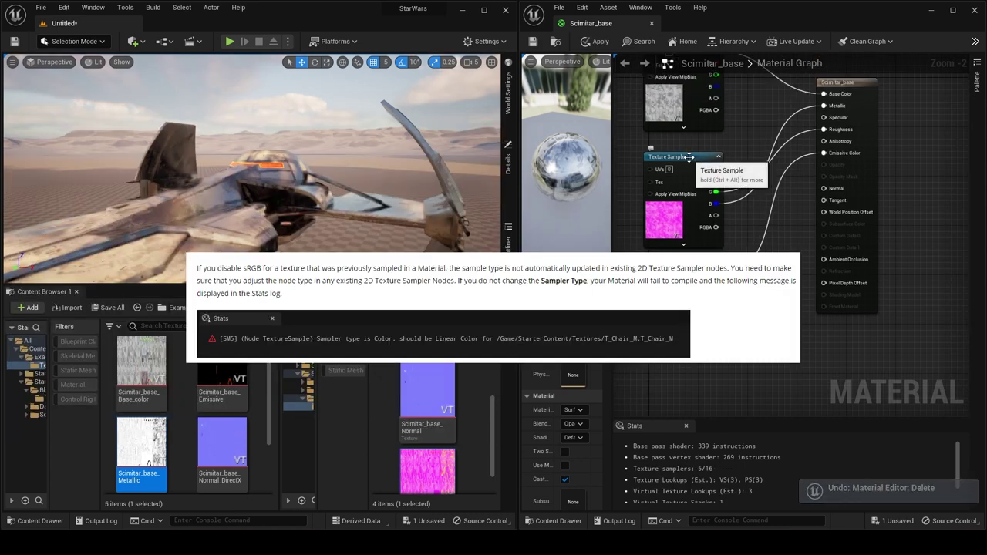
Delete the OcclusionRoughnessMetallic sample from the material graph and widen the level editor window.
click(689, 156)
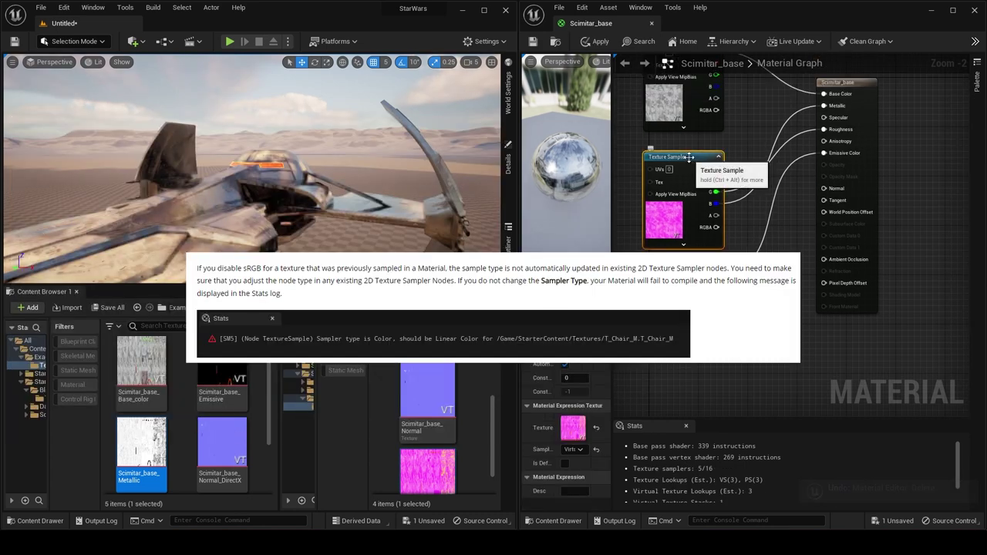
key(Delete)
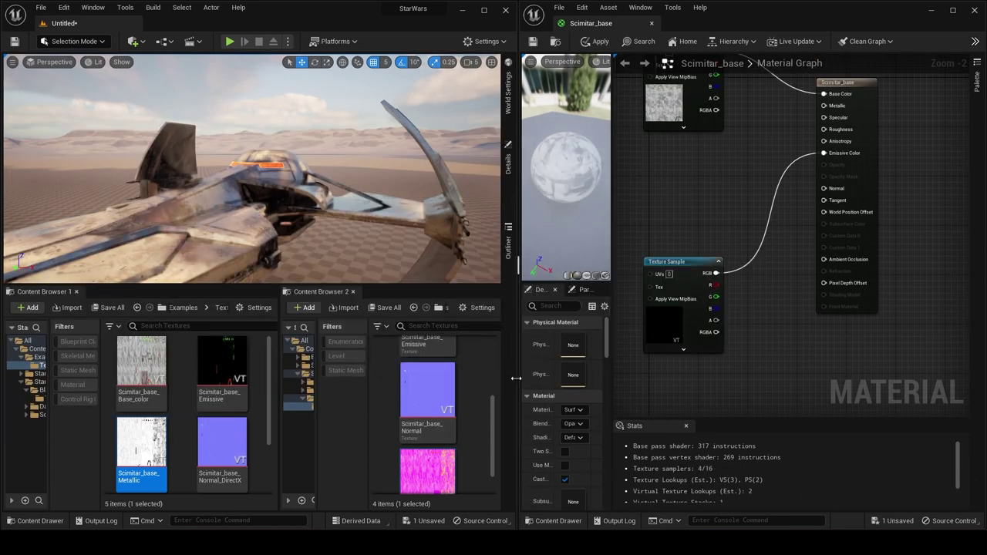
drag(516, 378, 556, 381)
click(489, 464)
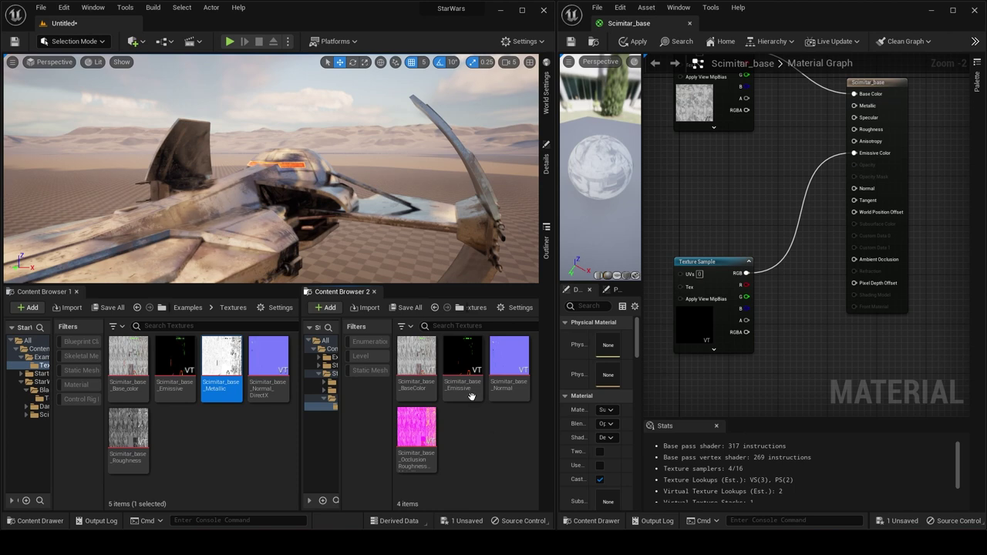
Open the Scimitar BaseColor, Emissive and Normal textures one after another and check the sRGB setting of each.
double_click(427, 356)
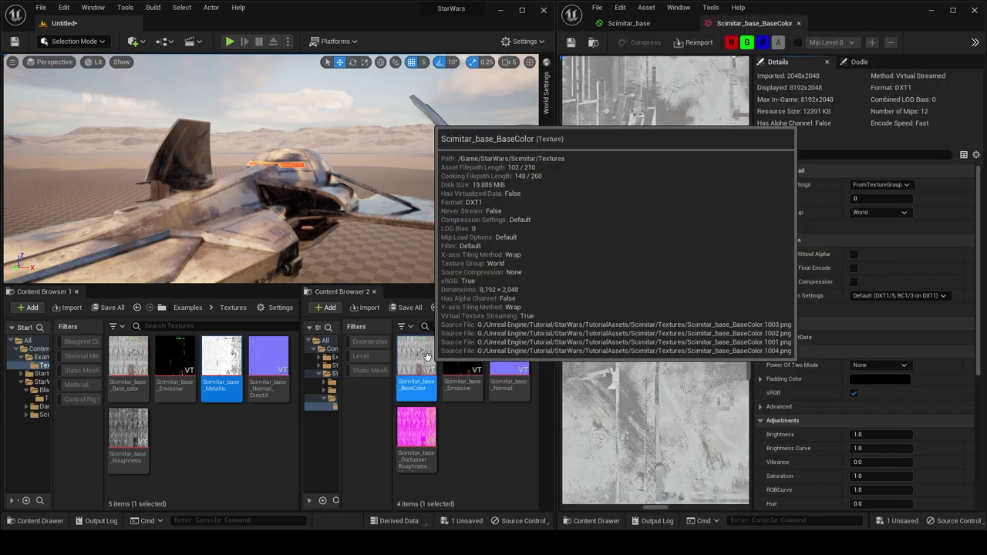
click(798, 23)
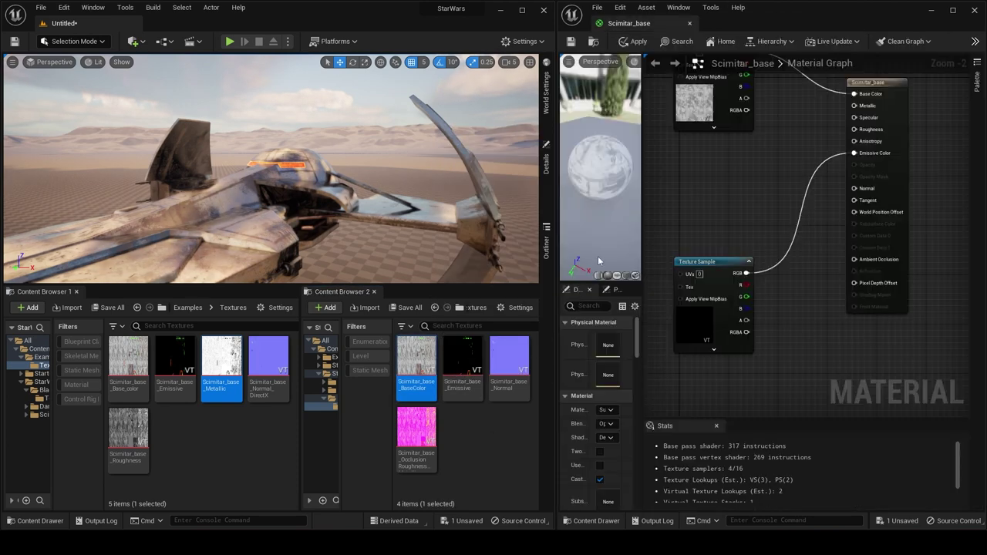
double_click(463, 357)
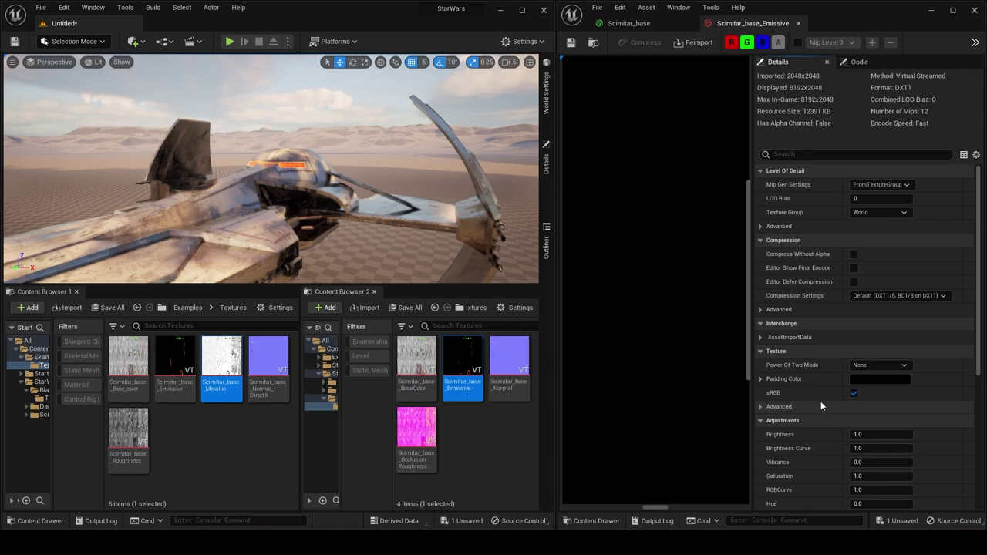
click(799, 23)
double_click(509, 356)
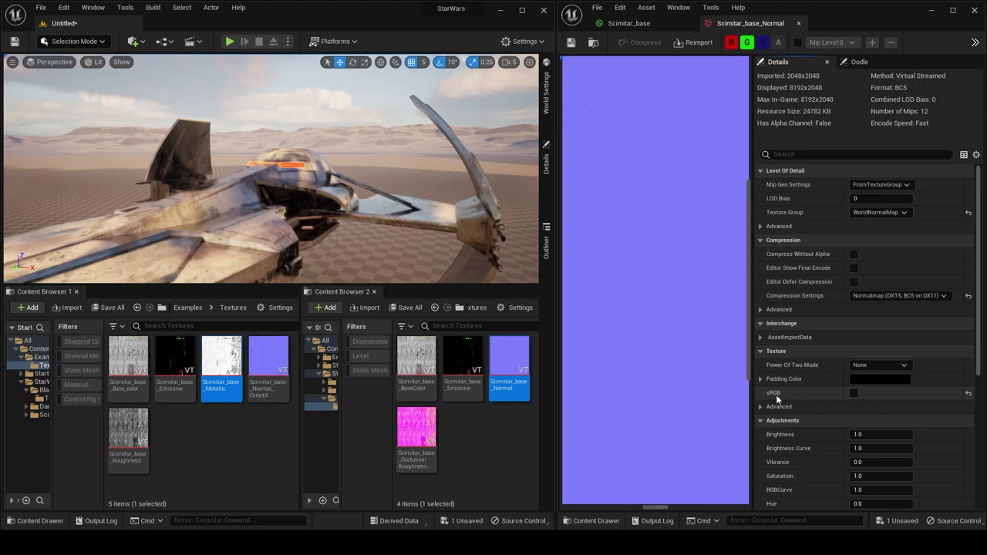
click(798, 23)
Disable sRGB on the Scimitar_base_OcclusionRoughnessMetallic texture and save it.
double_click(416, 428)
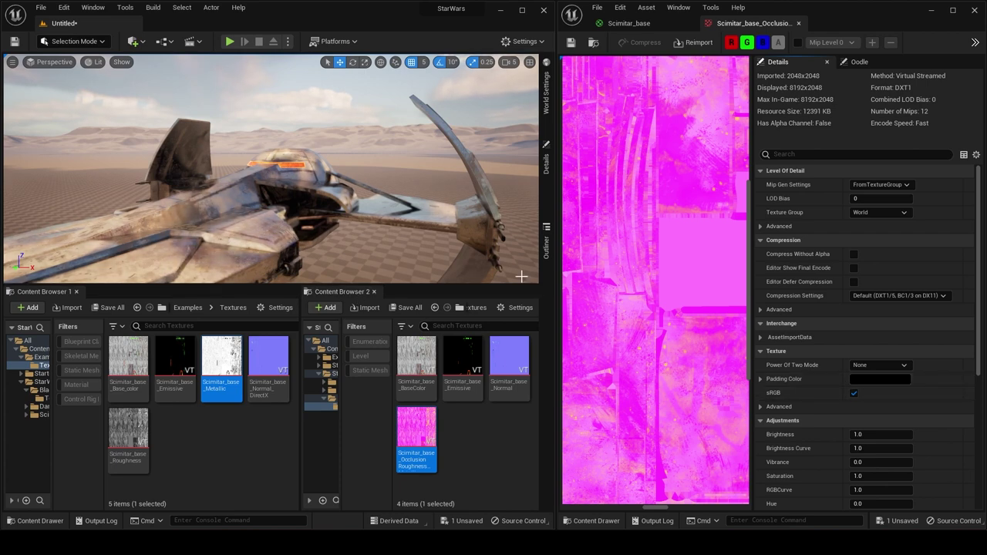
click(855, 393)
click(570, 43)
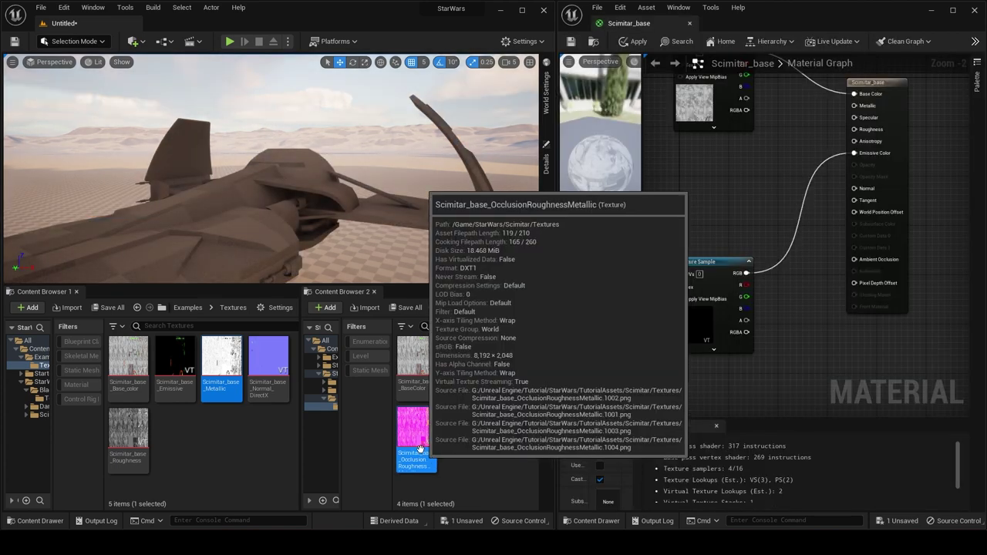
Add the OcclusionRoughnessMetallic texture back to the graph with green connected to Roughness and blue to Metallic, save the material, and inspect the ship.
drag(419, 447, 695, 153)
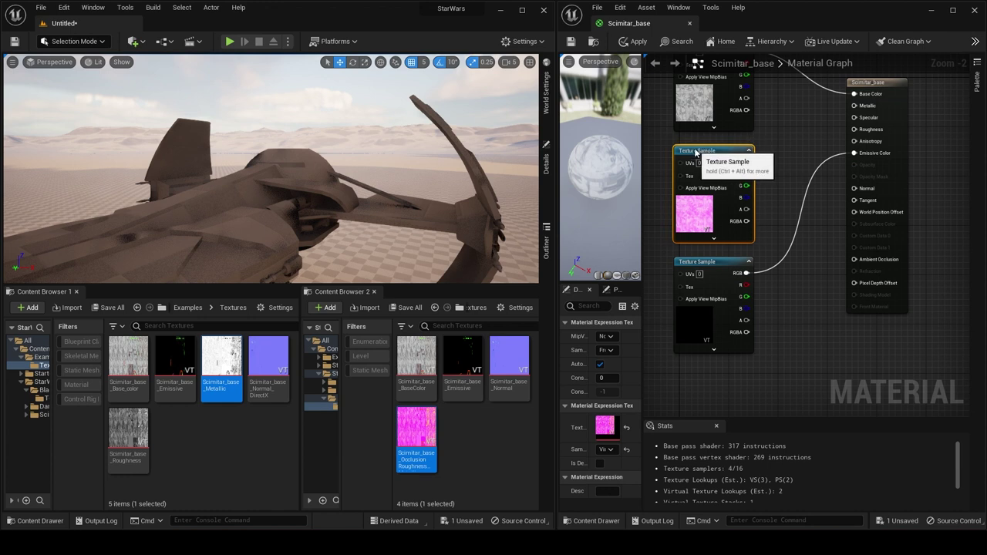
drag(746, 186, 857, 130)
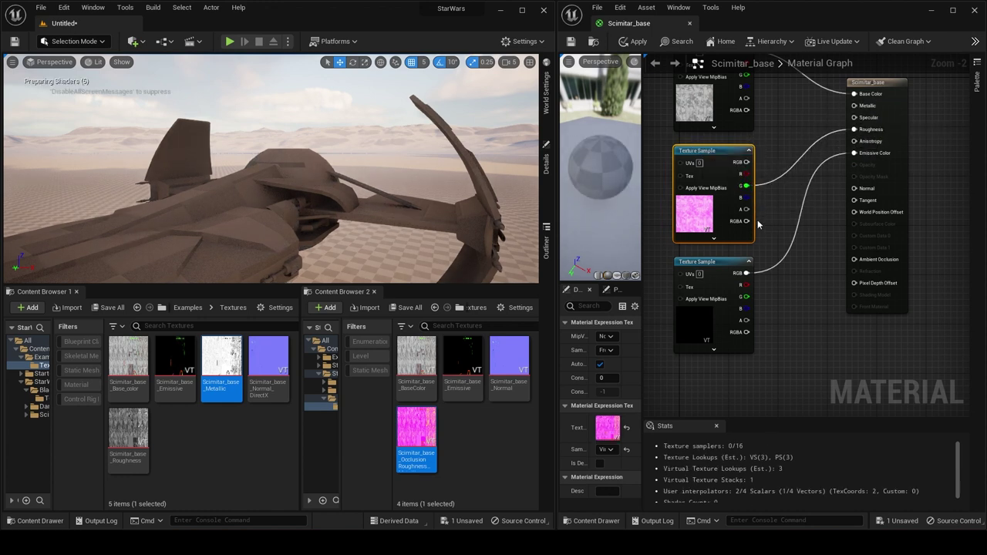
drag(747, 198, 855, 106)
key(ctrl+s)
right_drag(370, 155, 263, 162)
mouse_move(385, 195)
right_down()
mouse_move(463, 166)
mouse_move(432, 158)
mouse_move(386, 196)
right_up()
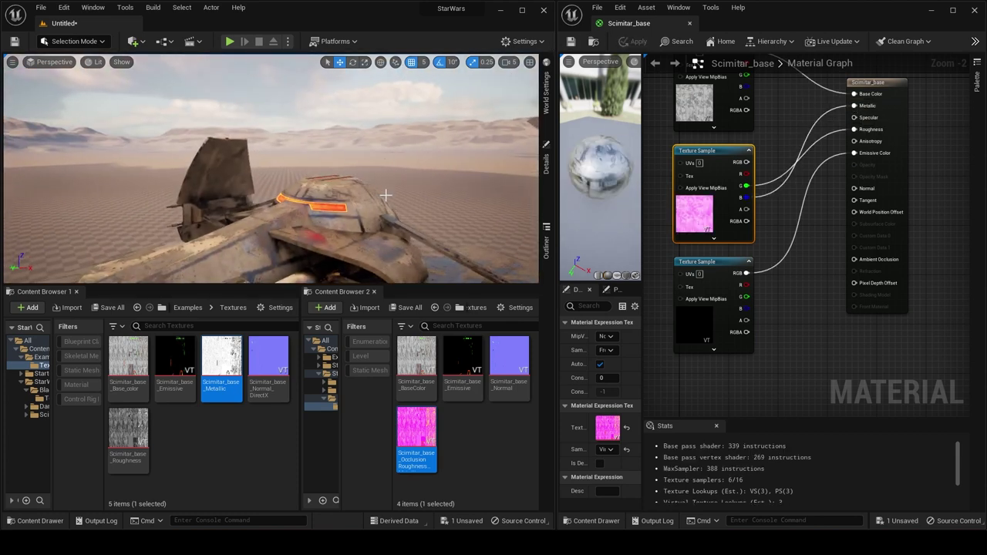
alt+drag(439, 179, 423, 228)
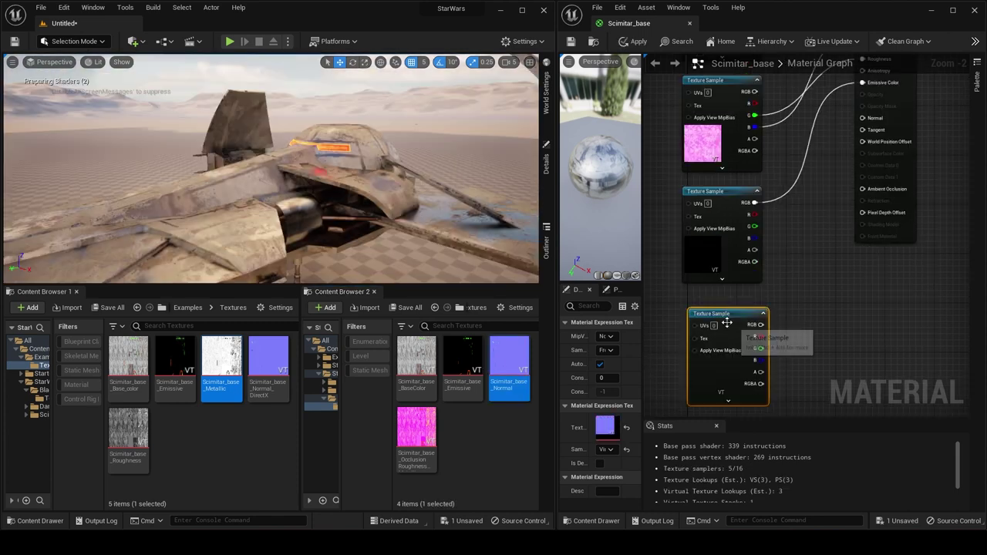
Add the Scimitar_base_Normal texture to the material graph and place its sample directly below the emissive sample.
drag(727, 321, 718, 295)
click(738, 254)
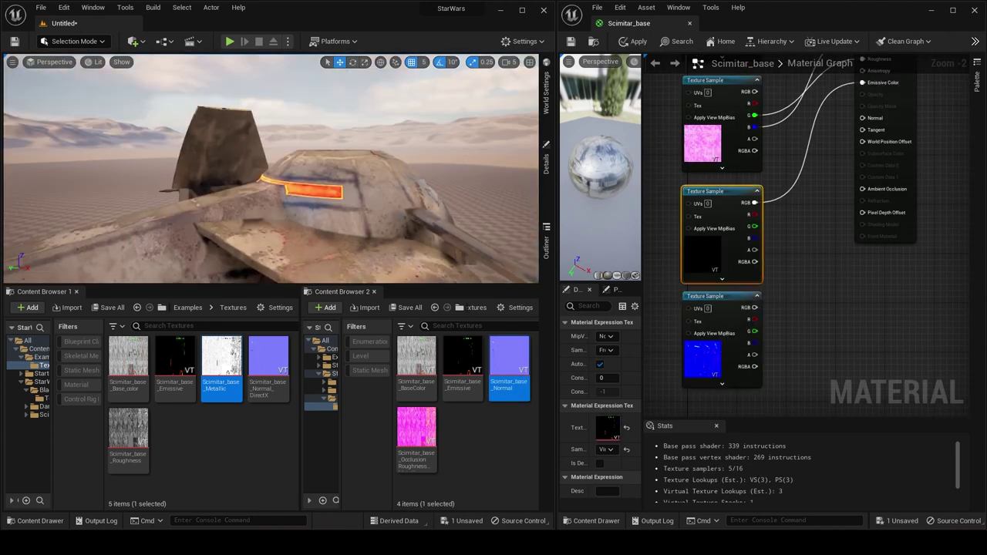
Connect the normal texture sample's RGB output to the material's Normal input, save the material, and inspect the ship's surface.
mouse_move(302, 109)
right_down()
mouse_move(343, 127)
mouse_move(302, 109)
right_up()
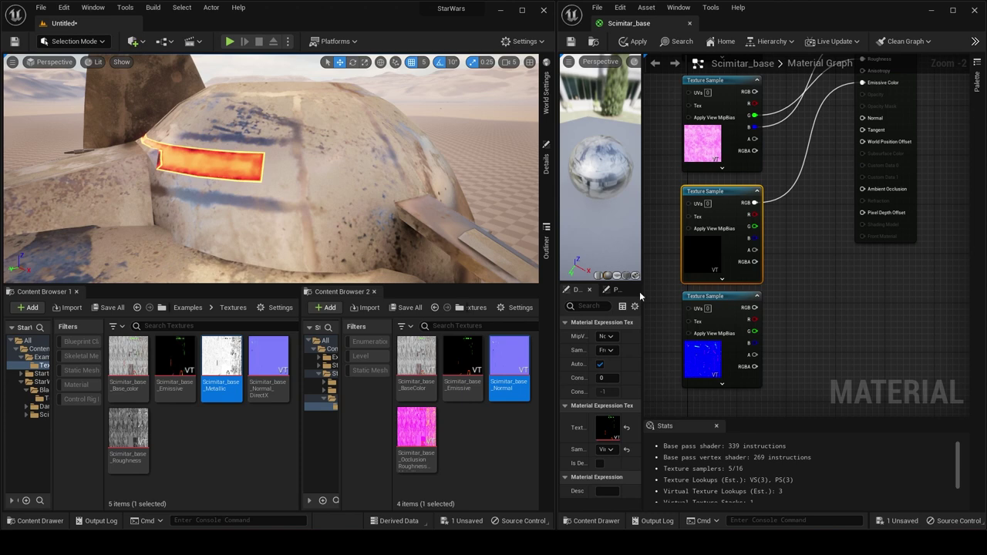
drag(754, 307, 863, 119)
click(575, 42)
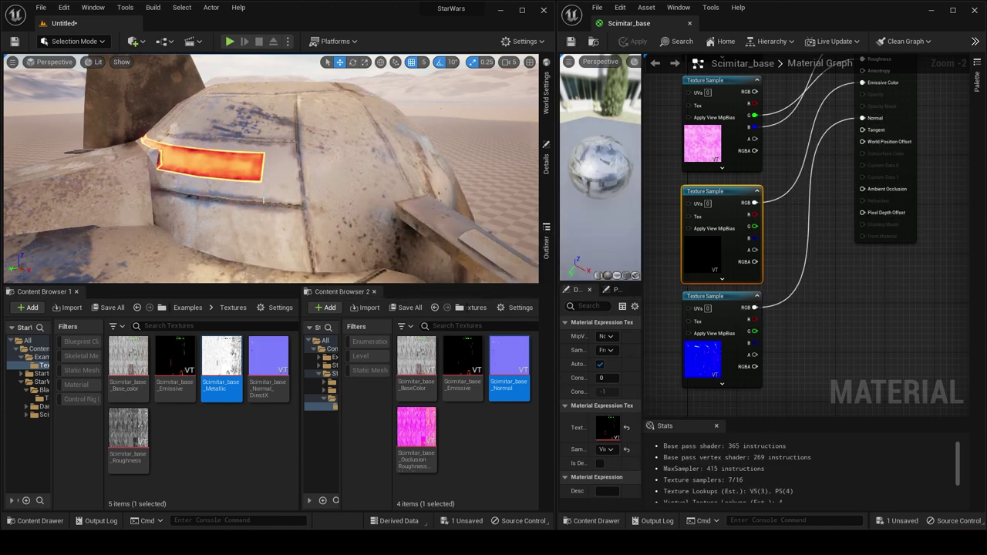
right_drag(276, 203, 275, 204)
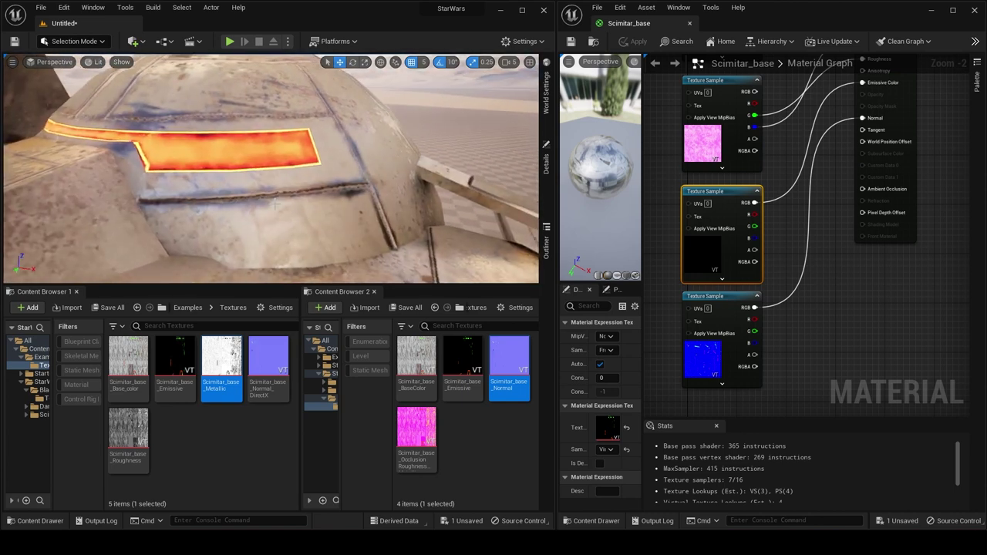
right_drag(360, 200, 360, 201)
right_drag(221, 229, 221, 229)
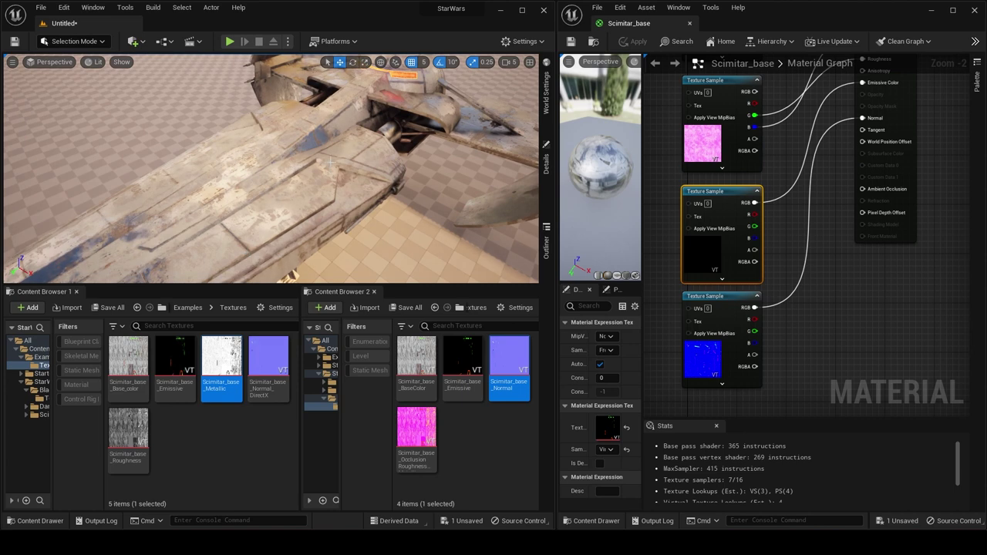
right_drag(331, 162, 324, 165)
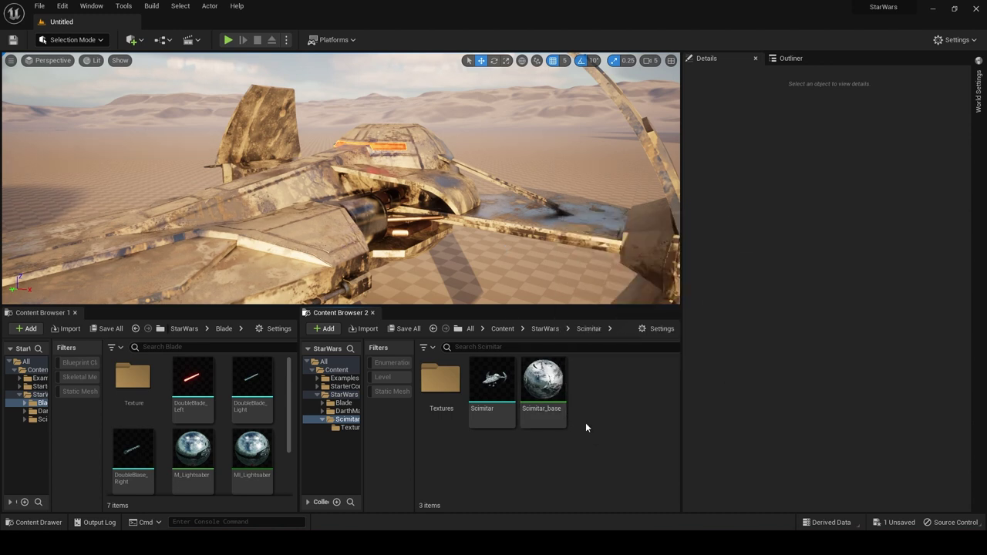
Create a material instance from Scimitar_base with the default name Scimitar_base_Inst.
click(542, 377)
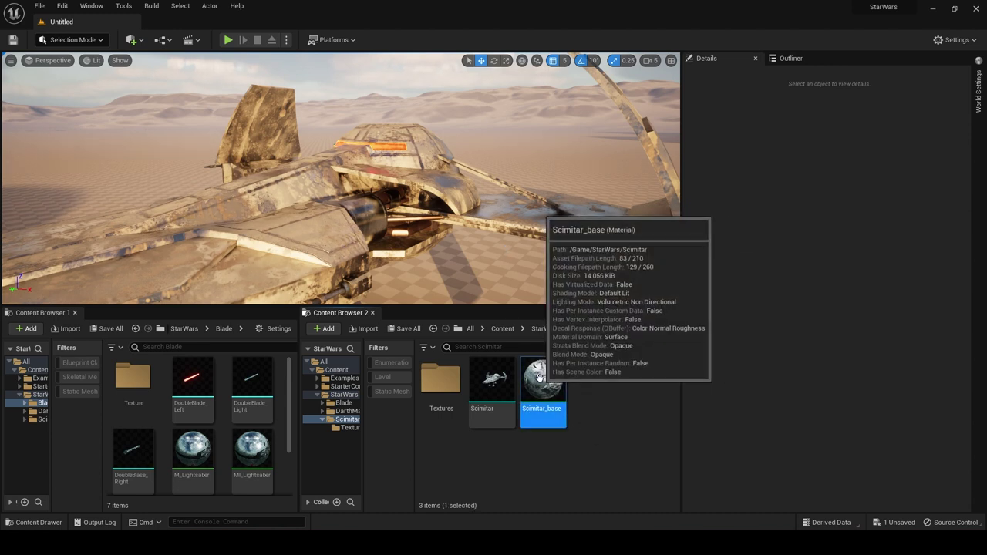
right_click(541, 377)
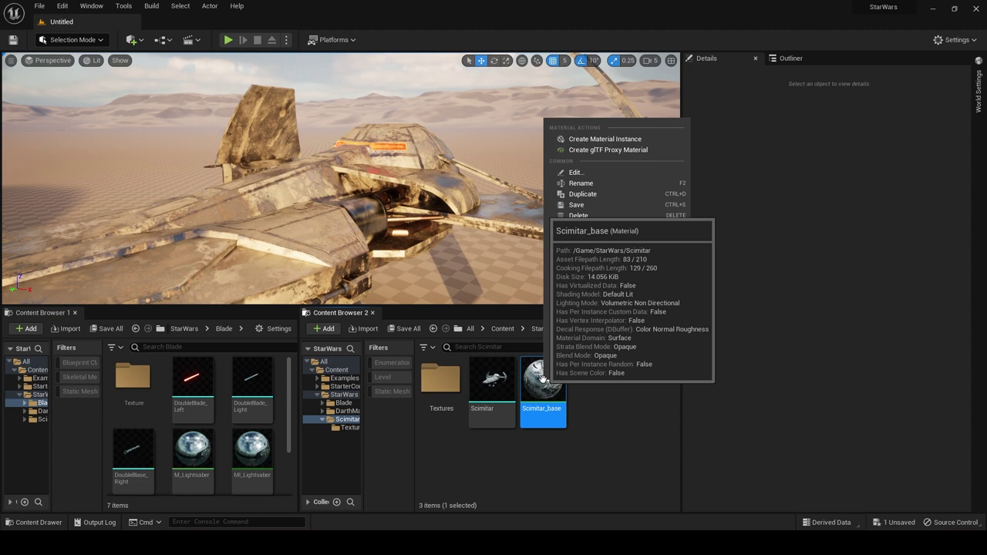
click(611, 140)
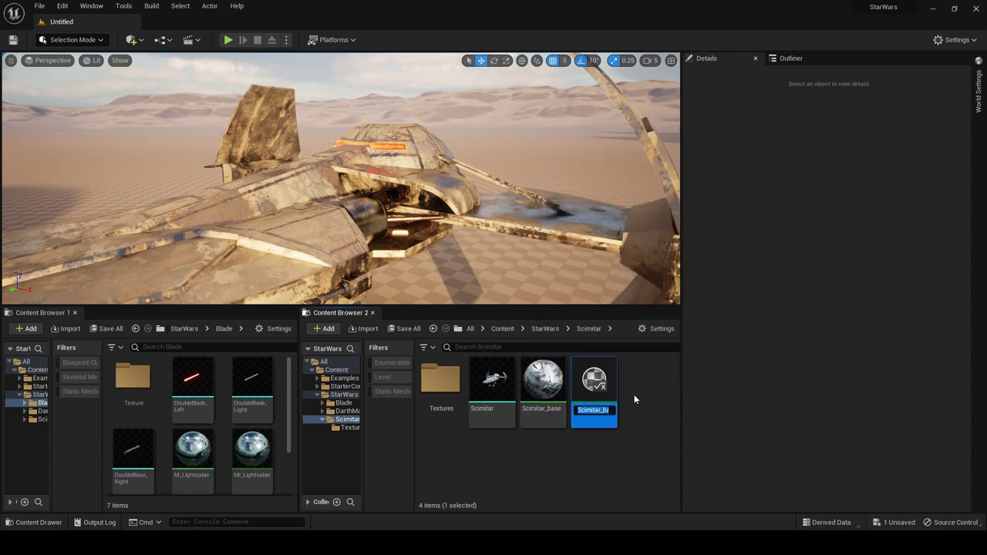
key(Return)
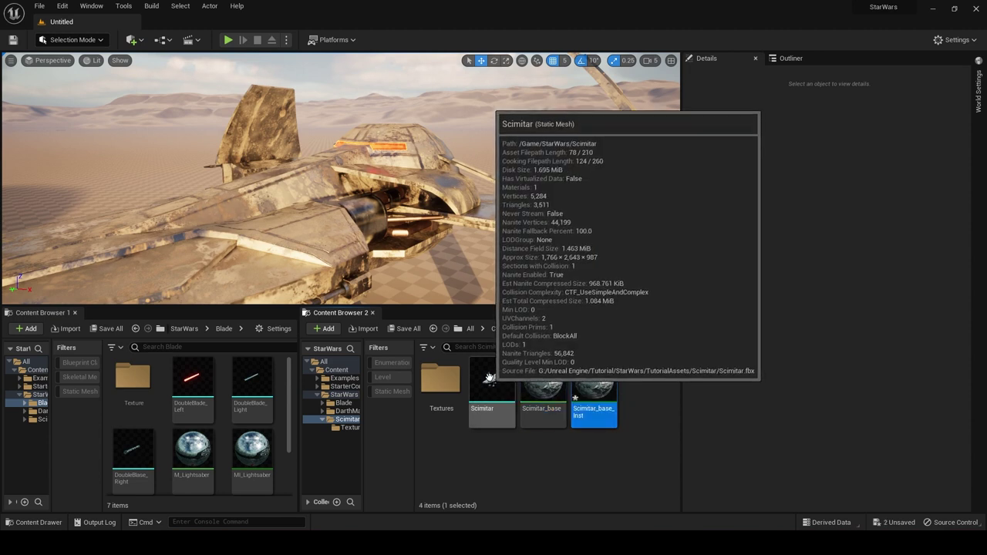
Assign Scimitar_base_Inst to the Scimitar static mesh's material slot, save and close the mesh, and select the ship in the level.
double_click(492, 376)
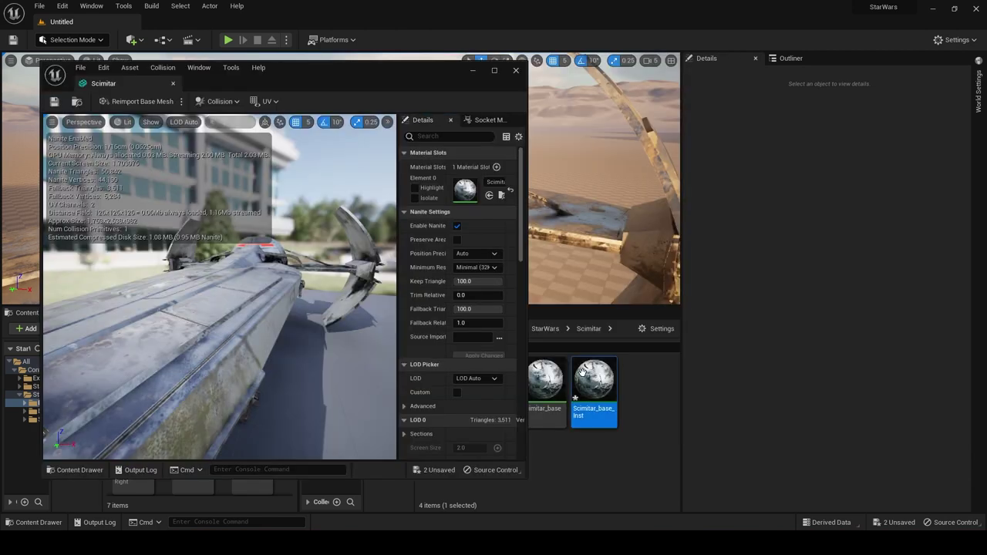
drag(594, 385, 467, 187)
click(54, 101)
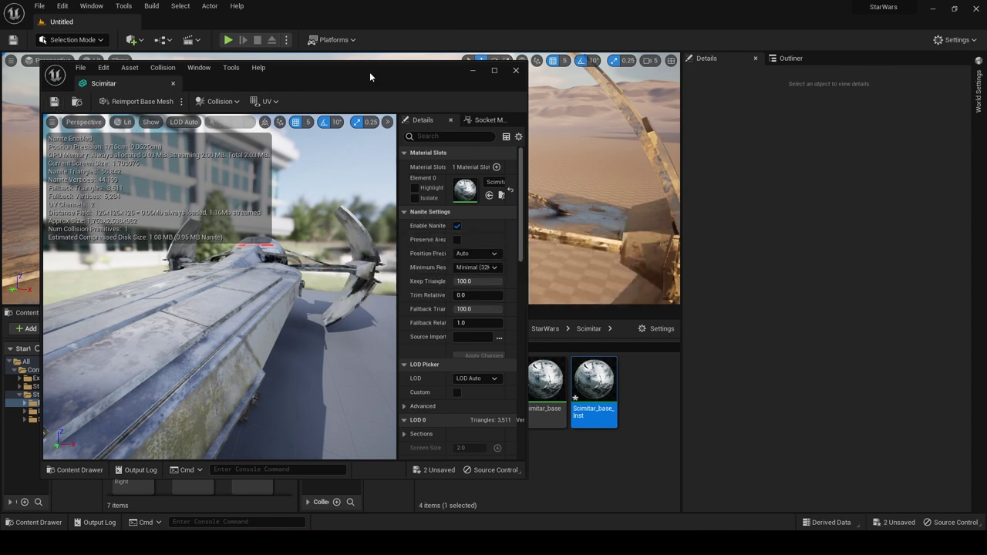
click(517, 70)
click(594, 224)
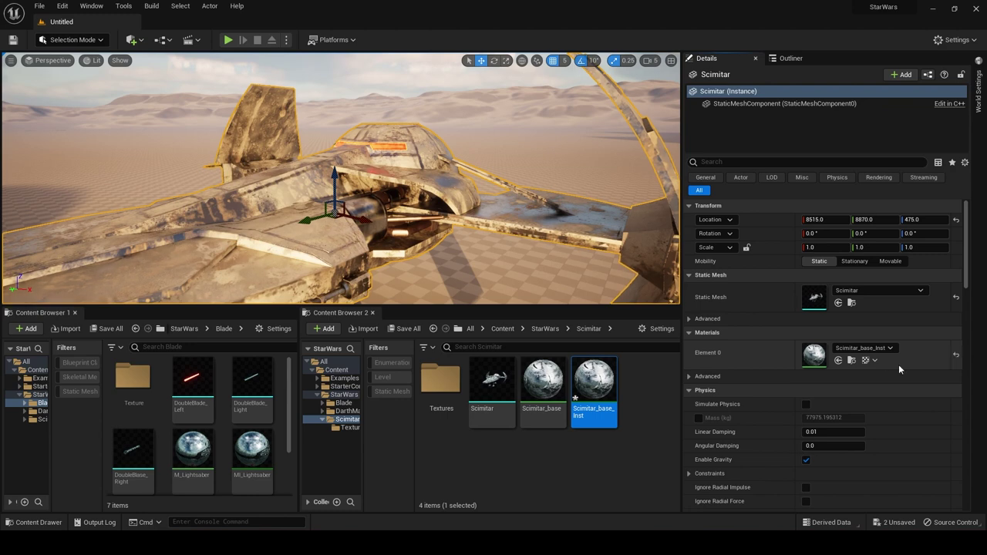
Open Scimitar_base_Inst with a wider details area, and open its parent material Scimitar_base from there.
double_click(595, 382)
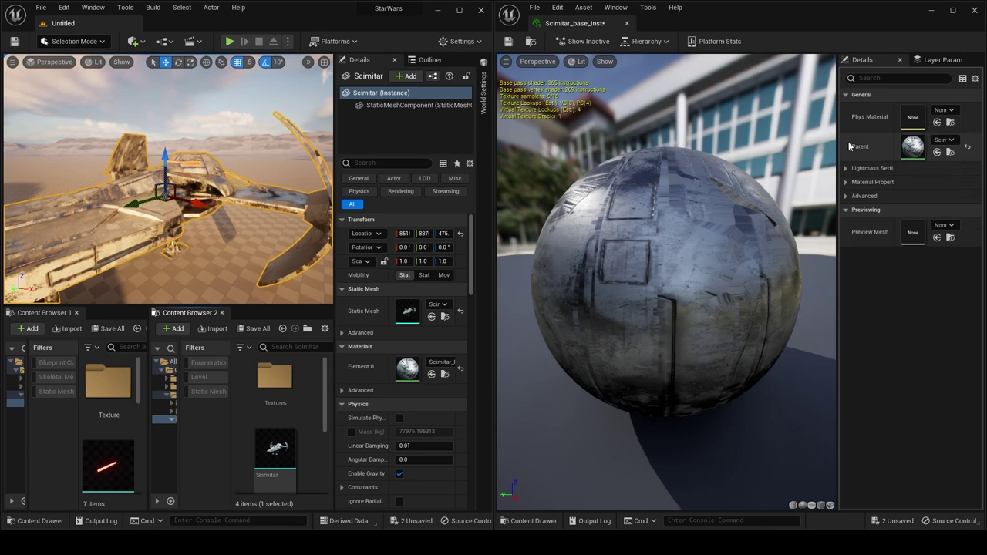
drag(838, 132, 717, 133)
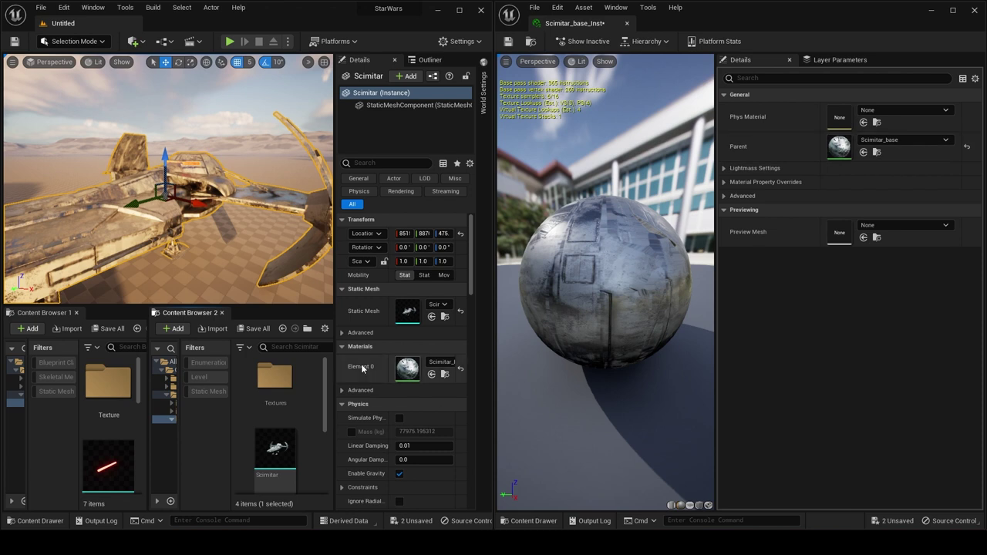
scroll(310, 390, down, 3)
scroll(310, 387, down, 1)
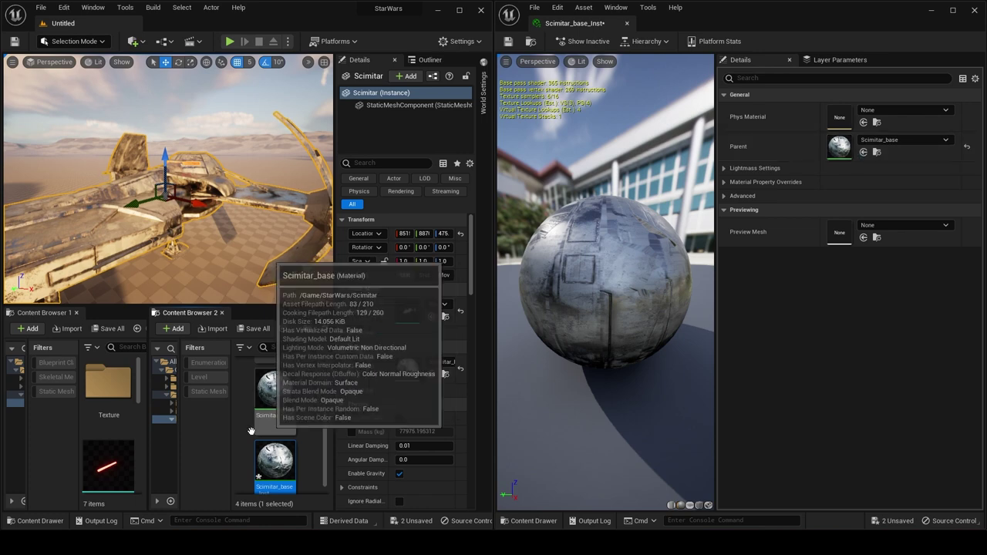
double_click(839, 148)
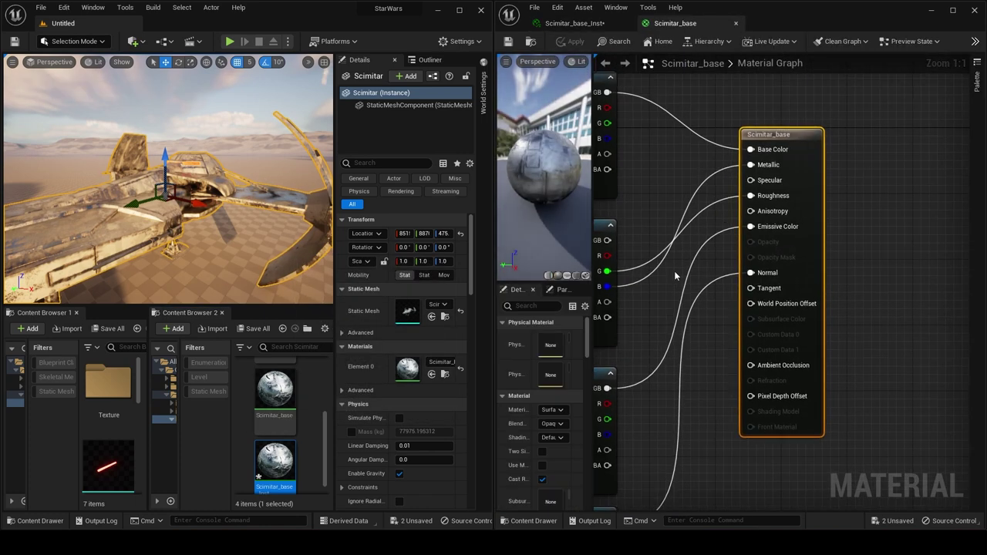
Move the Scimitar_base result node farther away from the texture samples to make room for extra nodes.
scroll(773, 246, down, 2)
scroll(661, 299, down, 2)
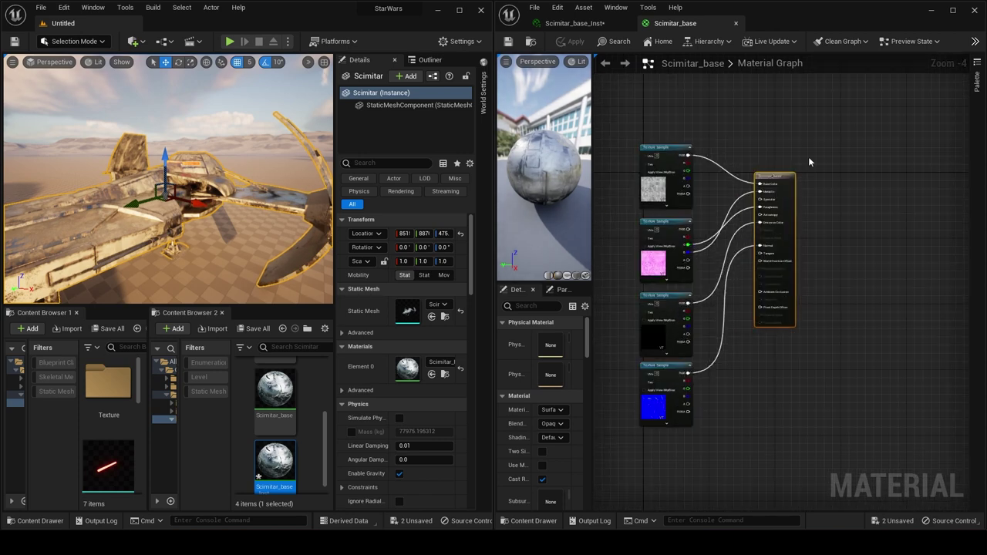
drag(778, 178, 884, 183)
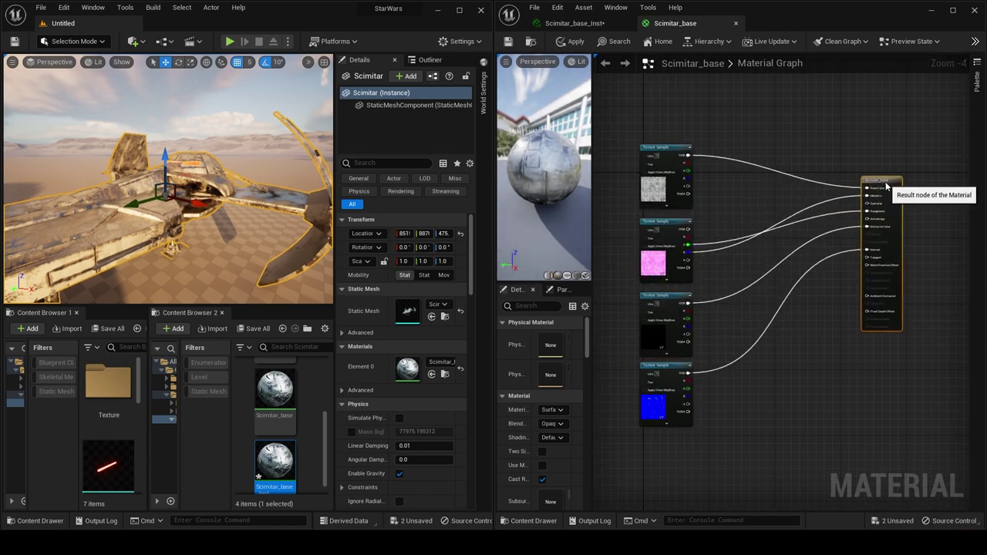
click(740, 196)
right_drag(741, 199, 714, 230)
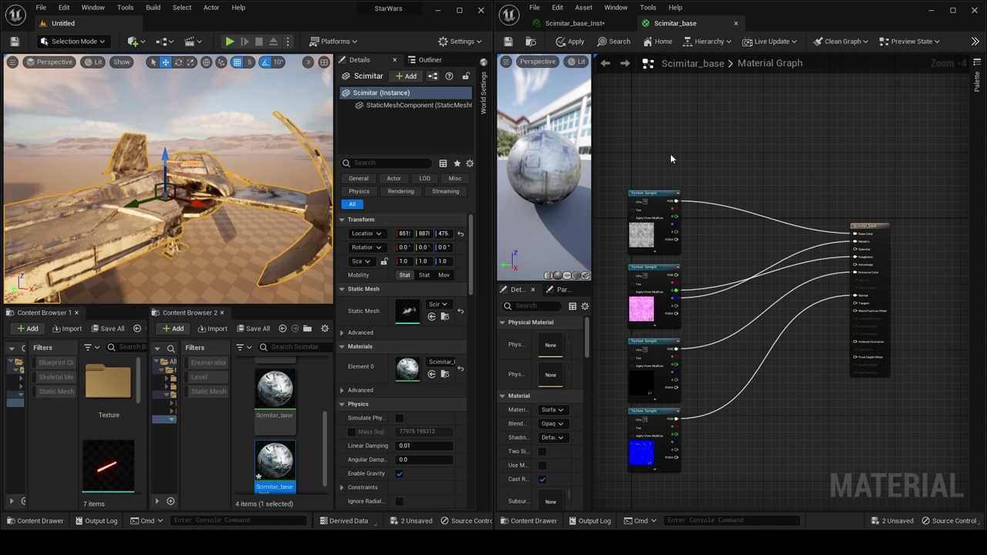
right_drag(670, 155, 676, 181)
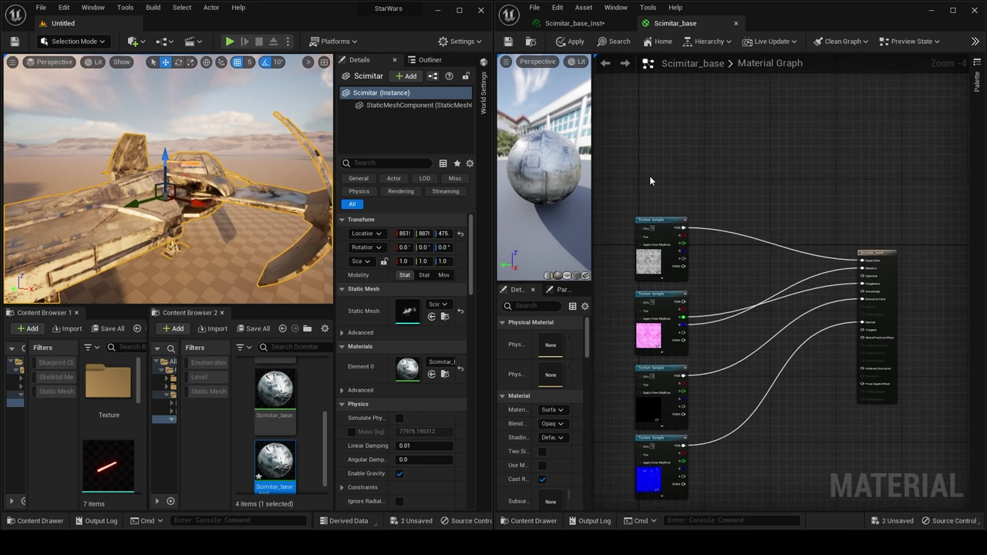
Add a three-component constant vector above the base color sample and a Multiply node between the samples and the result node.
click(650, 175)
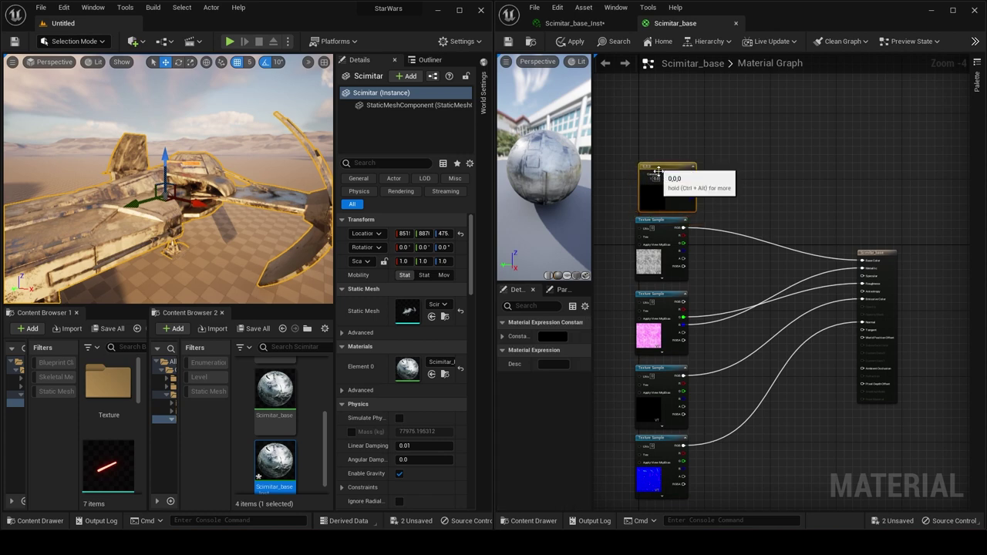
click(739, 207)
click(739, 208)
right_drag(739, 208, 703, 229)
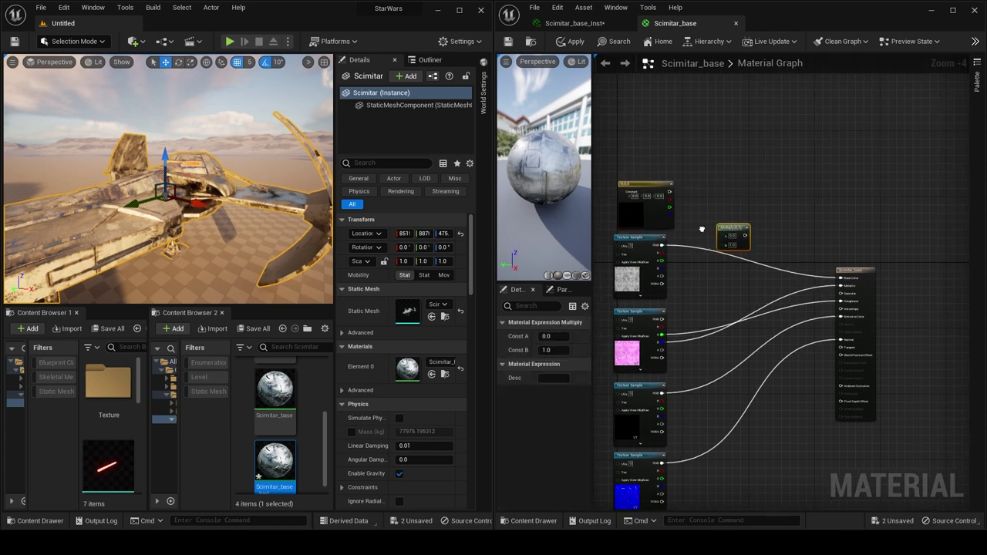
Wire the constant vector into Multiply A, the base color texture into B and the product into Base Color, and save the material.
drag(660, 246, 718, 246)
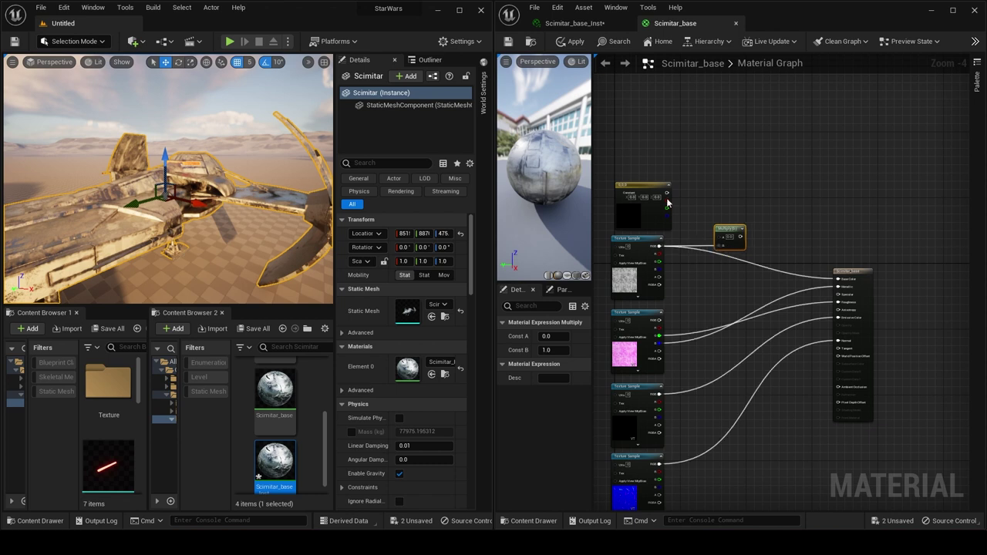
drag(667, 193, 839, 280)
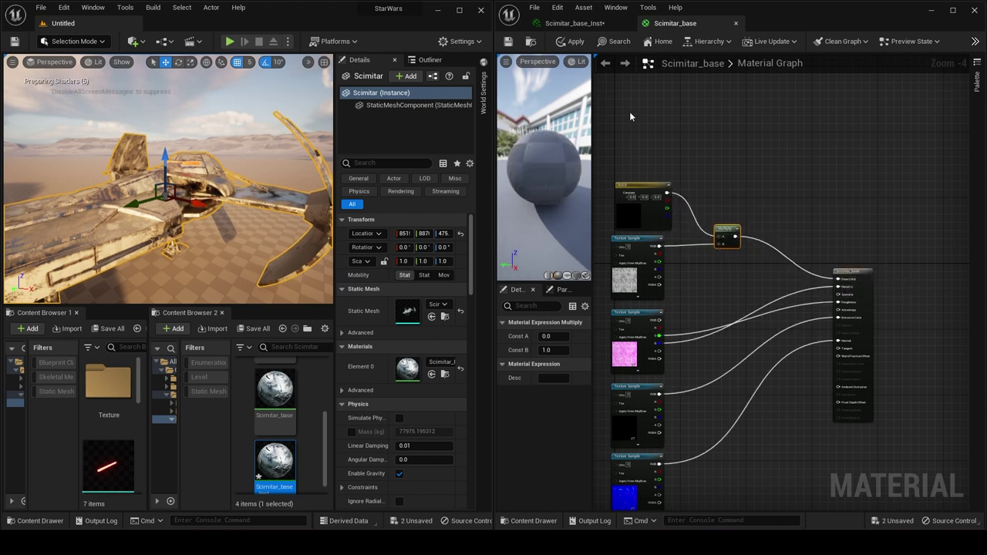
click(507, 43)
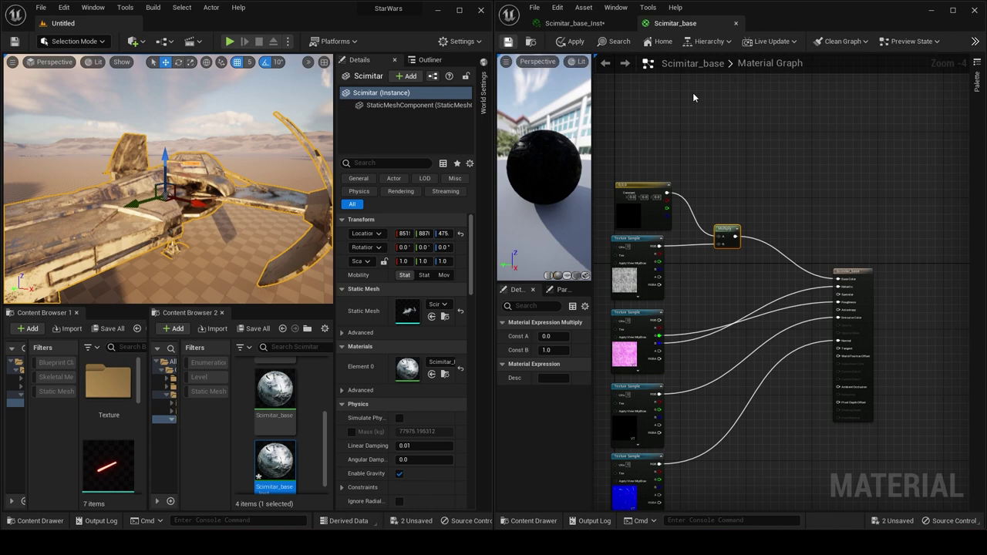
Set the constant vector's color to white (1.0, 1.0, 1.0) and apply the material.
double_click(630, 210)
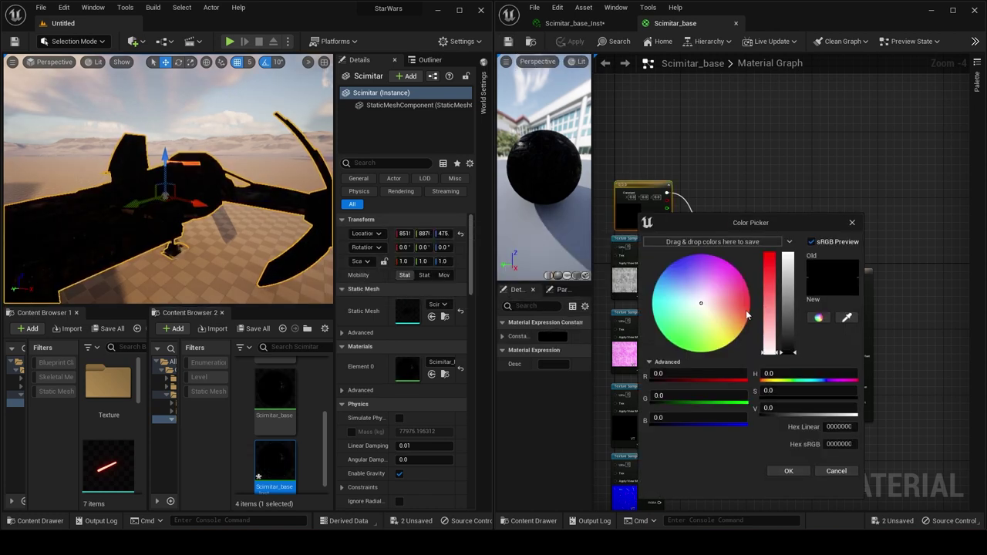
drag(788, 351, 788, 255)
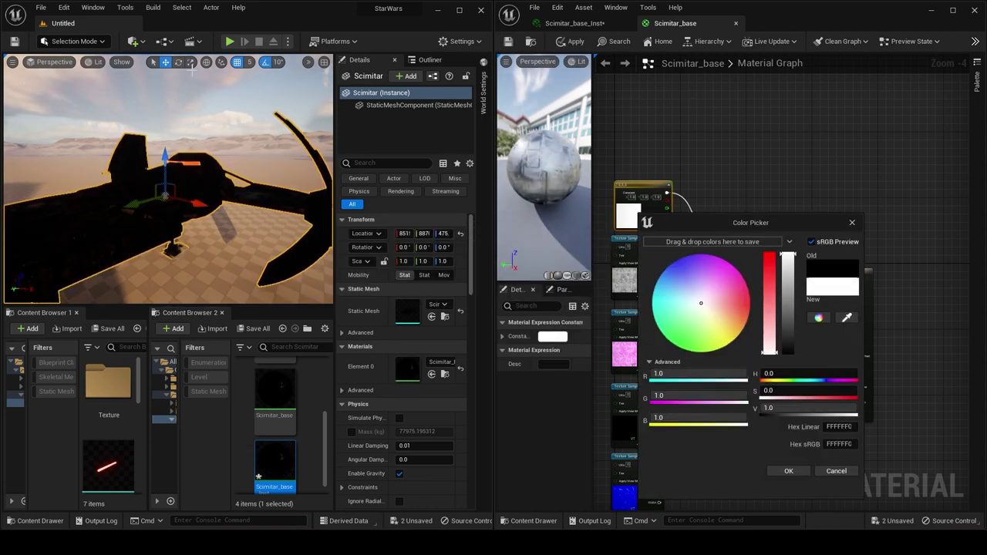
click(797, 473)
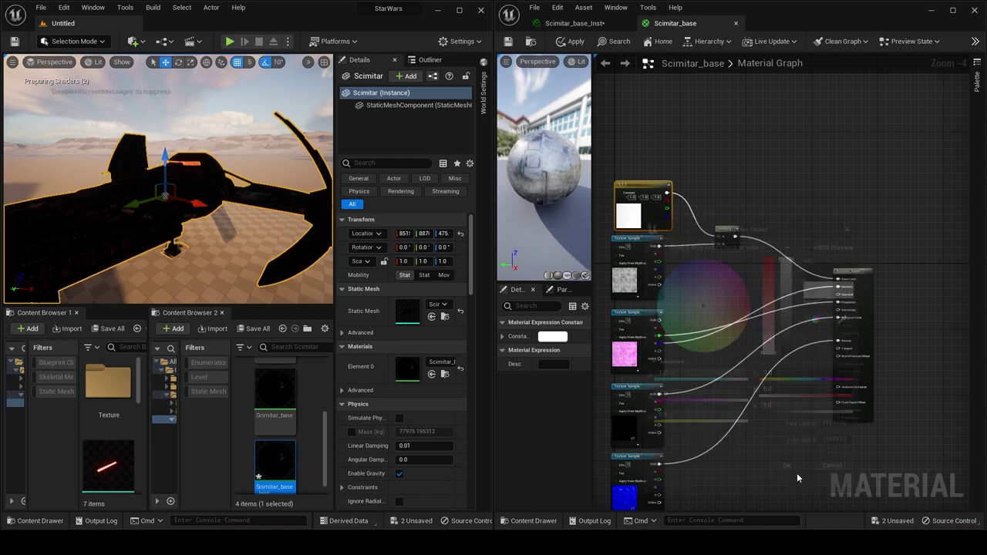
click(569, 41)
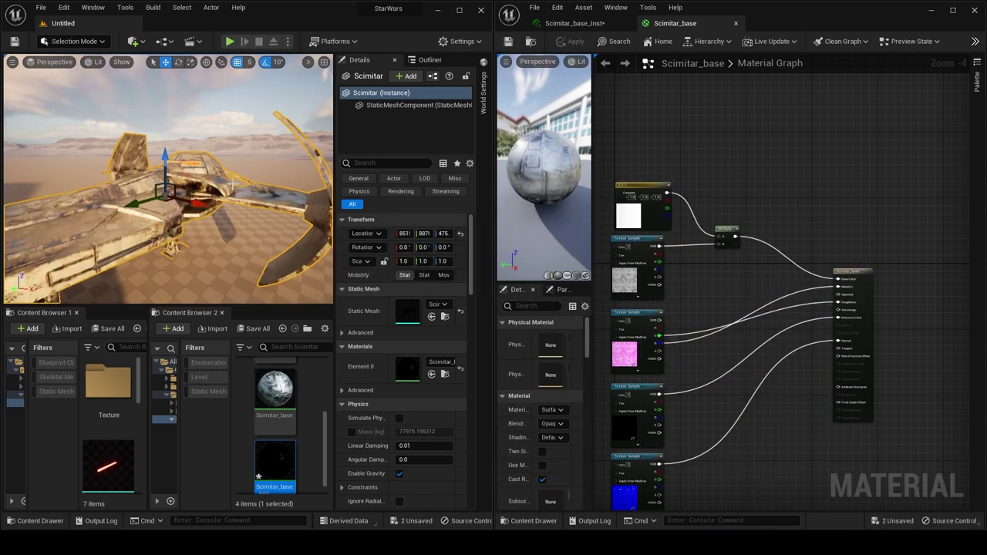
Convert the white constant vector to a parameter named Color and show it in the Scimitar_base_Inst material instance.
click(575, 23)
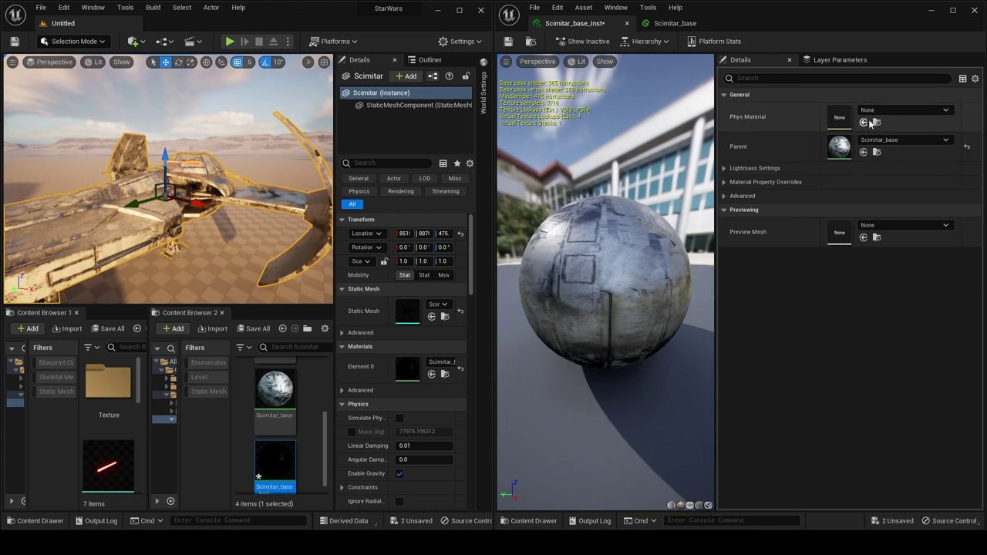
click(675, 23)
click(632, 187)
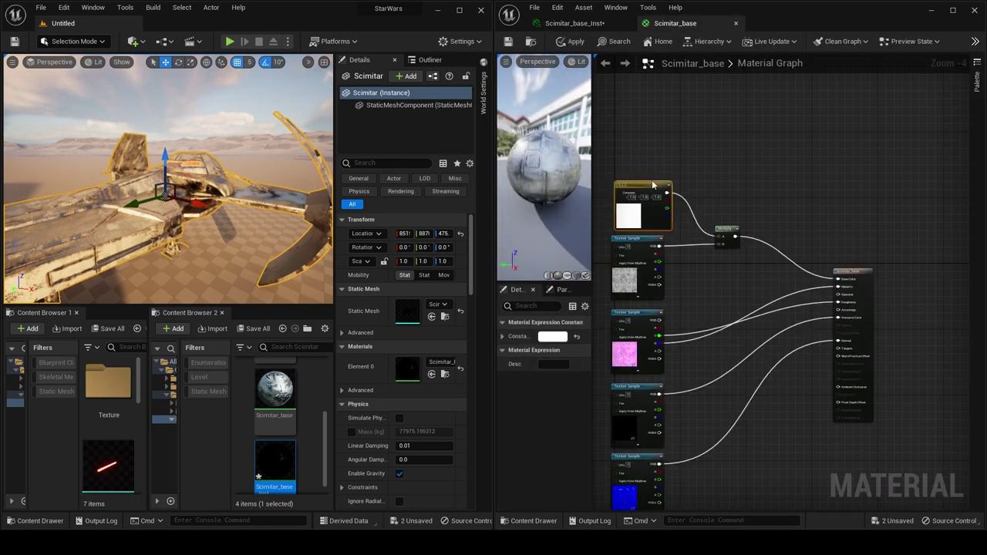
right_click(638, 188)
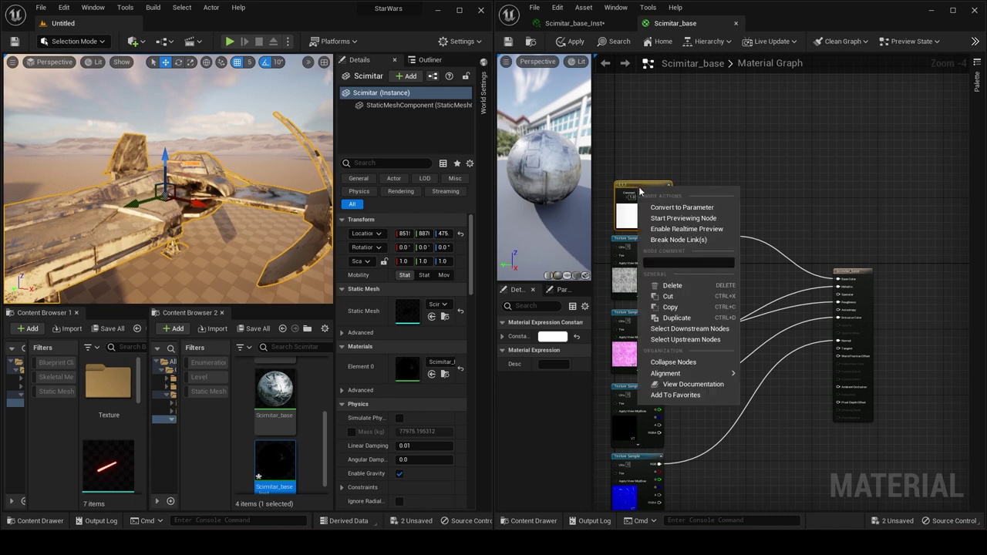
click(682, 207)
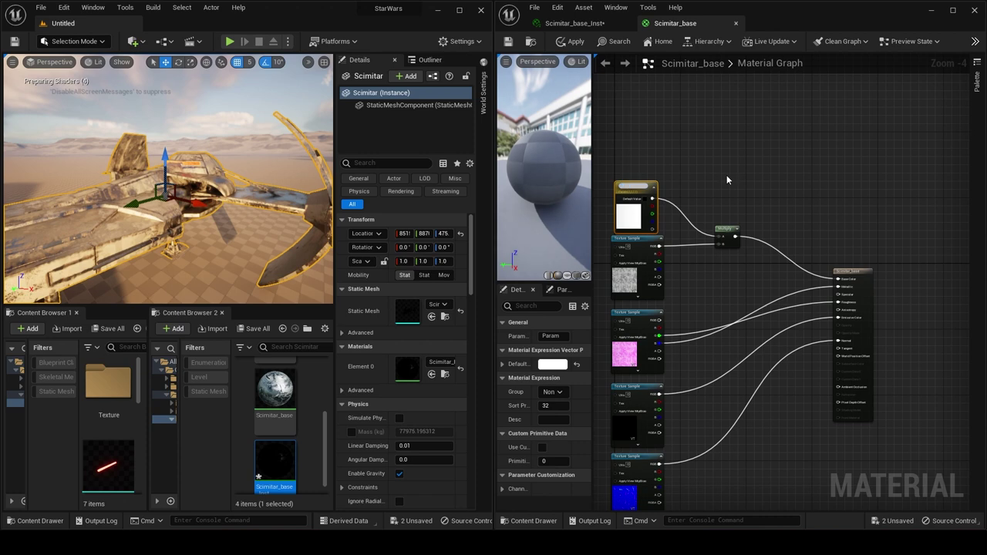
click(727, 175)
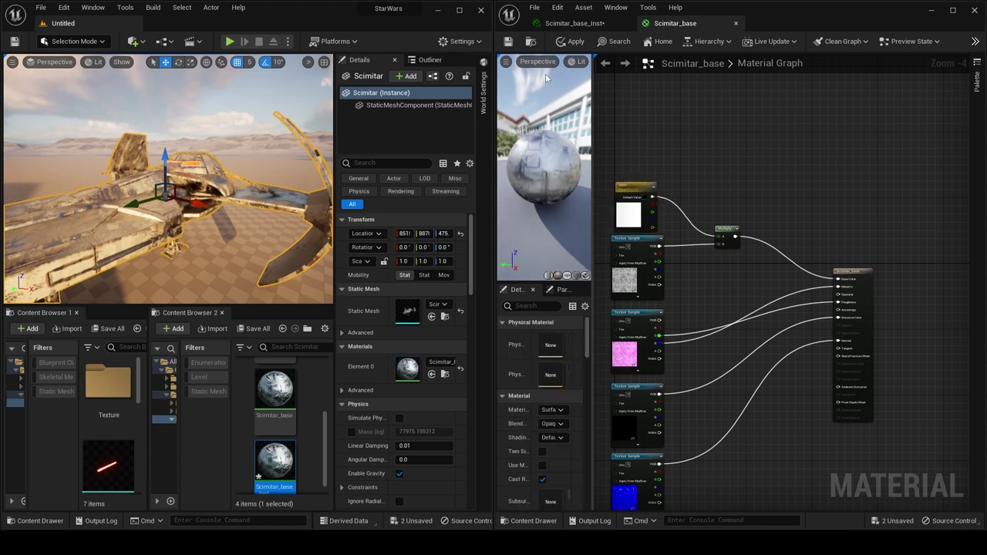
click(575, 23)
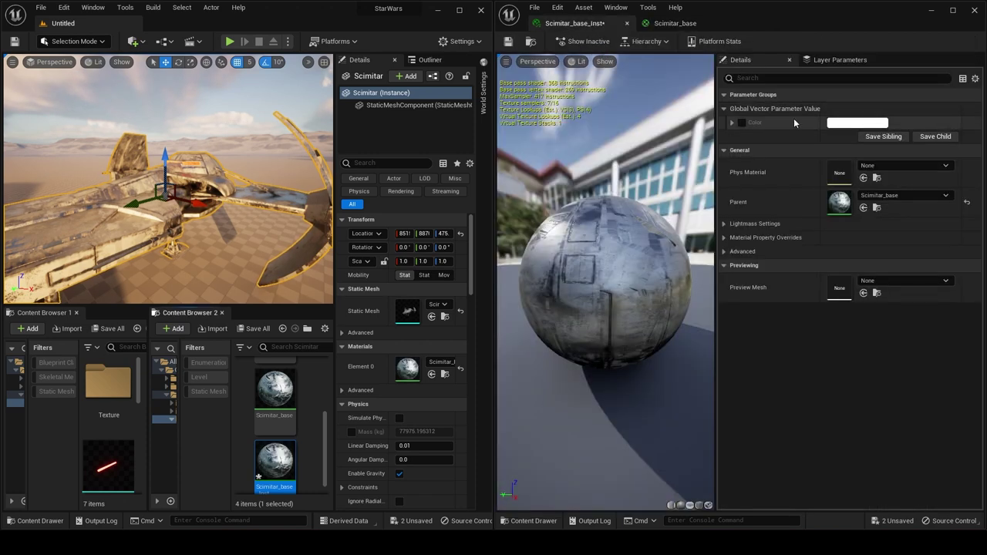
Override the Color parameter in Scimitar_base_Inst with a light blue tint (R 0.616984, G 0.857134, B 1.0) and save the instance.
click(742, 124)
click(733, 122)
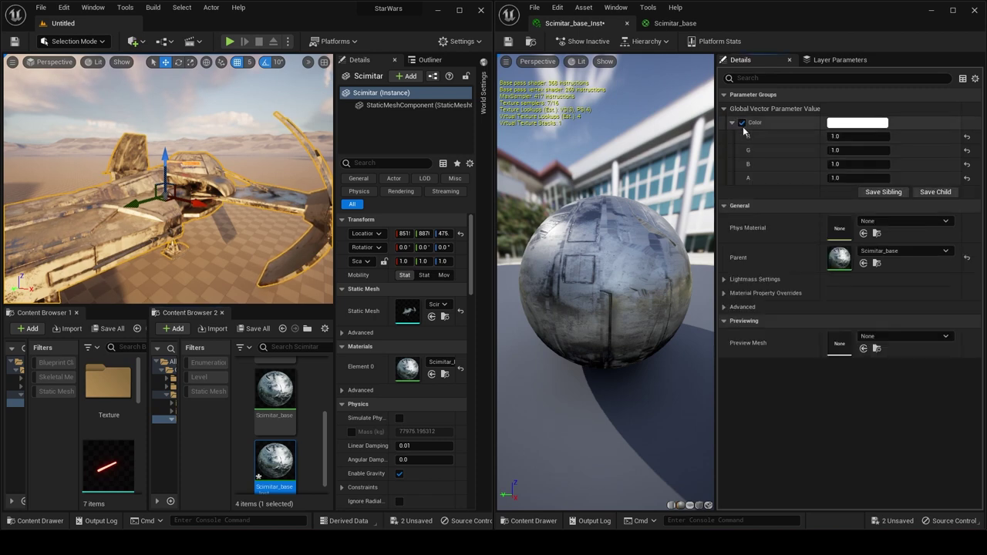
click(845, 125)
drag(687, 209, 718, 231)
mouse_move(661, 211)
mouse_down()
mouse_move(663, 185)
mouse_move(655, 239)
mouse_move(652, 212)
mouse_move(675, 213)
mouse_move(667, 212)
mouse_up()
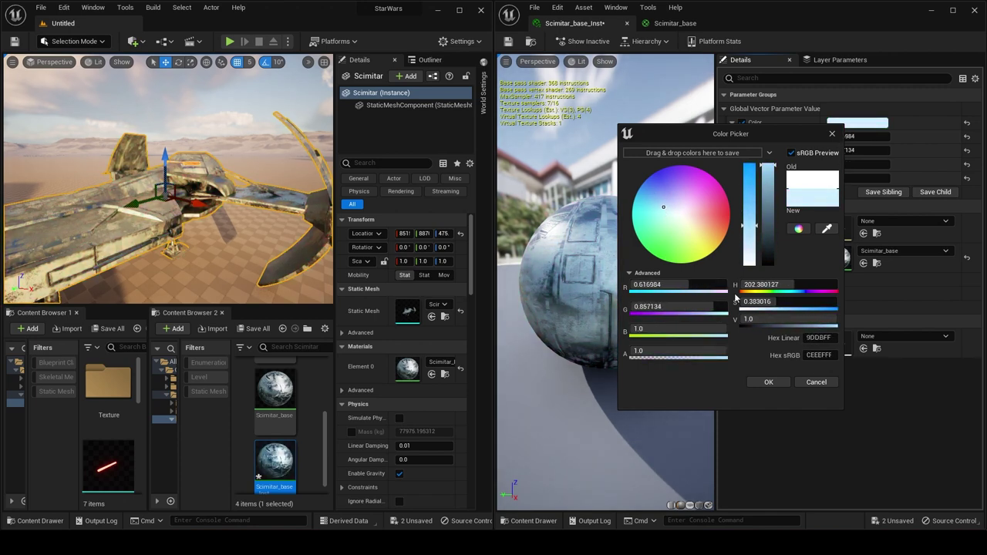
click(769, 382)
click(508, 41)
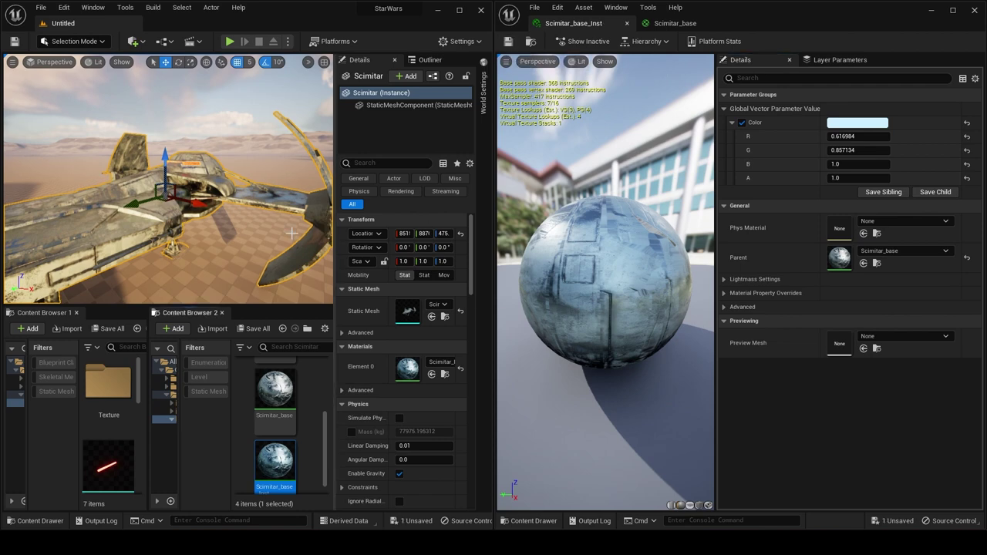
mouse_move(168, 179)
right_down()
mouse_move(101, 179)
mouse_move(173, 189)
mouse_move(184, 181)
mouse_move(175, 175)
right_up()
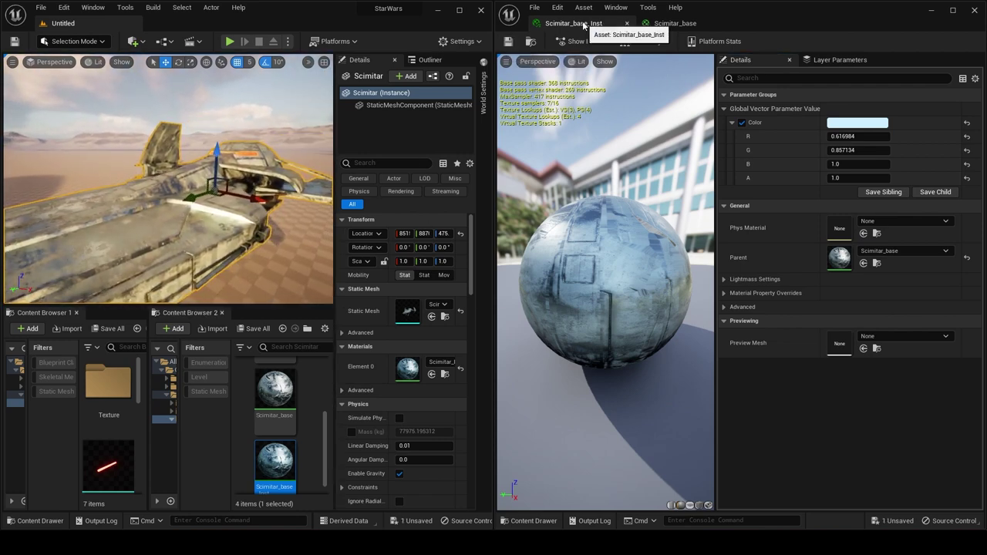
In the Scimitar_base material graph, add two scalar constants beside the texture samples and shift the result node slightly away from them.
click(676, 23)
right_drag(741, 278, 727, 196)
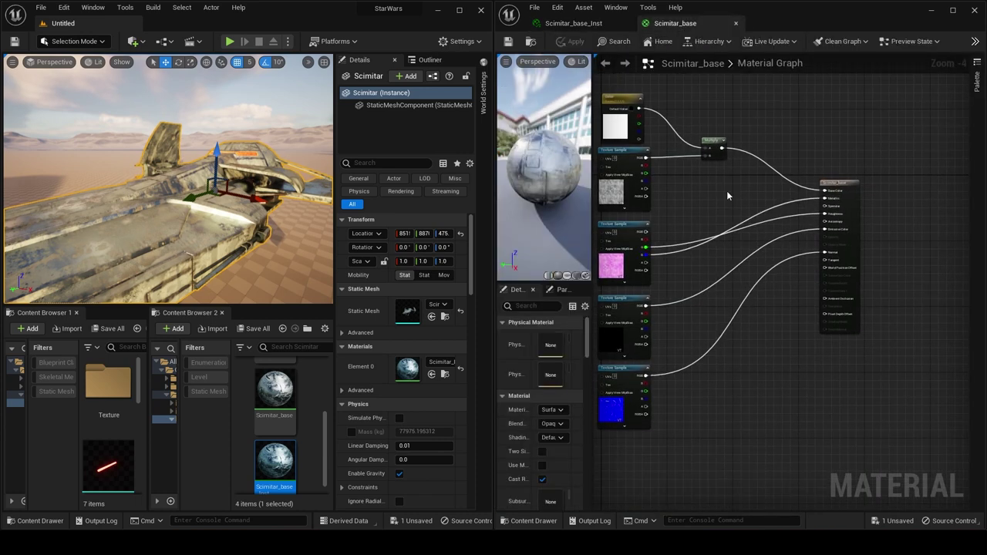
click(685, 200)
click(695, 244)
drag(705, 248, 693, 271)
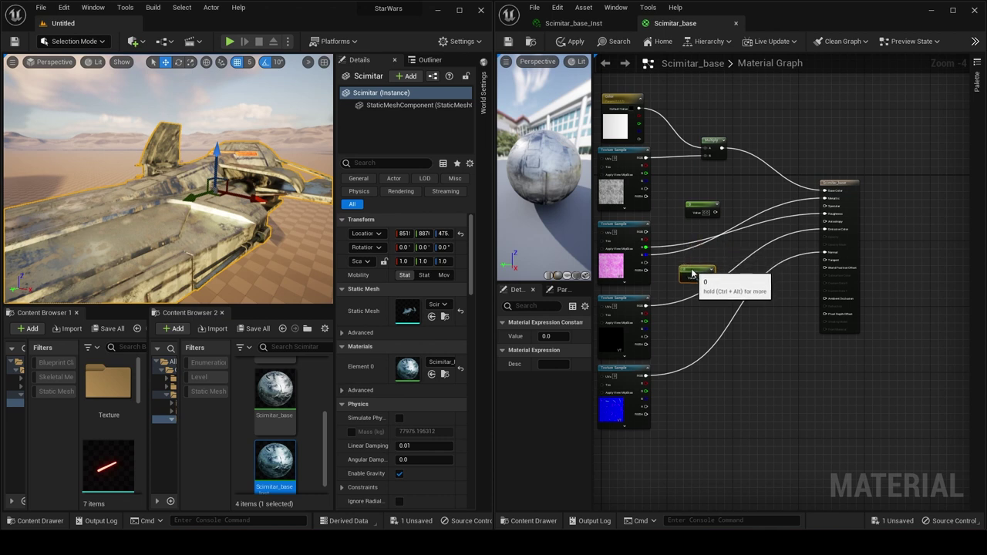
right_drag(698, 262, 654, 265)
drag(799, 185, 837, 185)
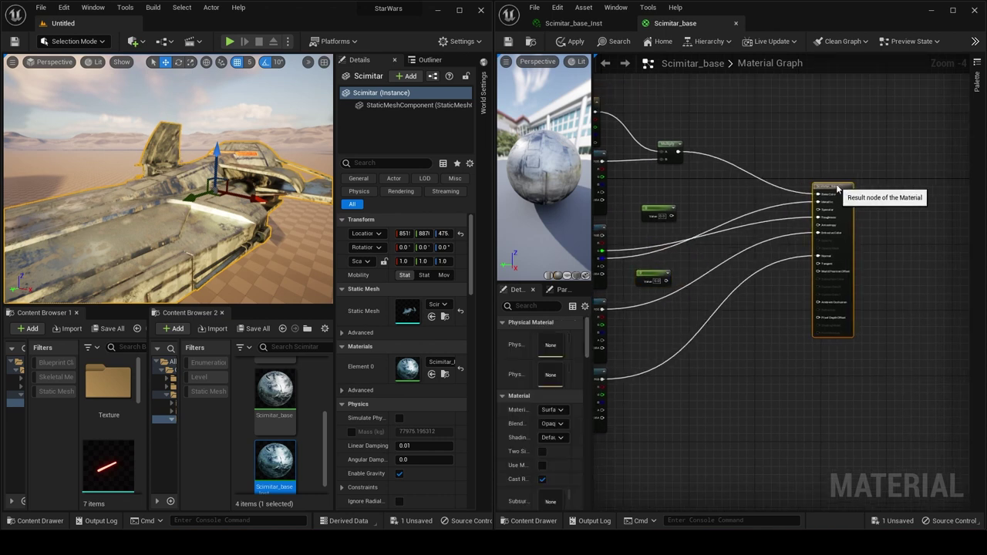
Add two Multiply nodes between the scalar constants and the material result node.
key(m)
click(720, 210)
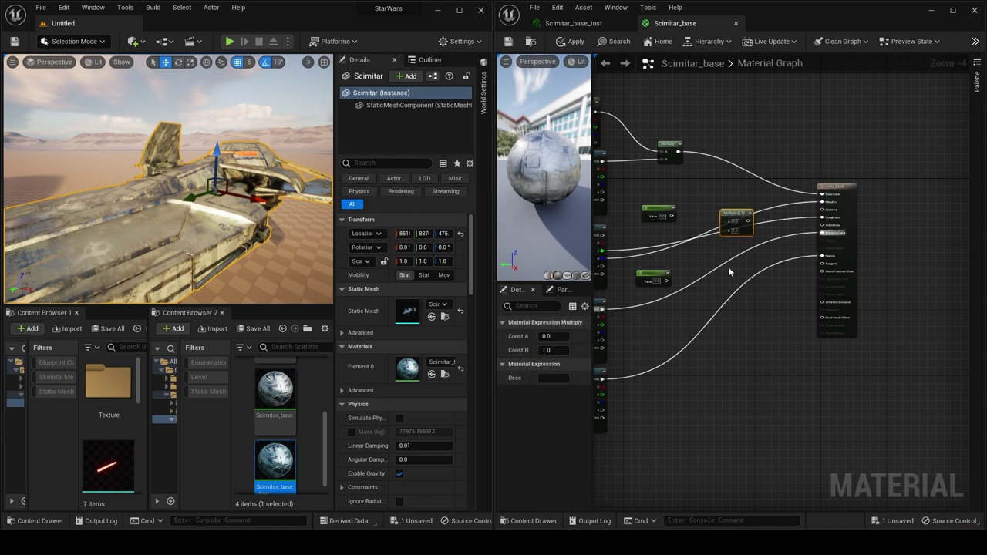
click(725, 272)
right_drag(734, 206, 750, 201)
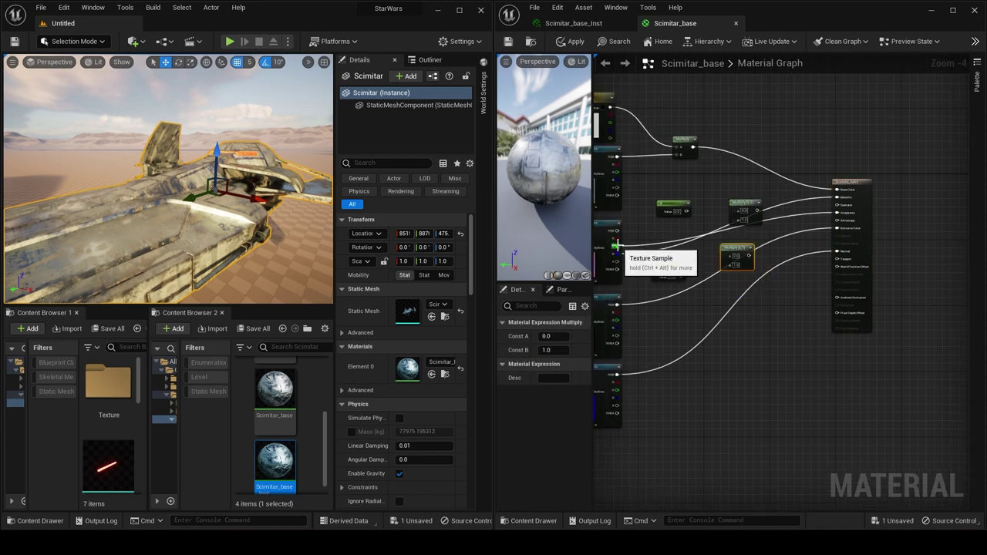
Multiply the pink packed texture's green and blue channels by the two constants and feed the products into Roughness and Metallic respectively.
drag(620, 245, 736, 221)
drag(622, 253, 727, 264)
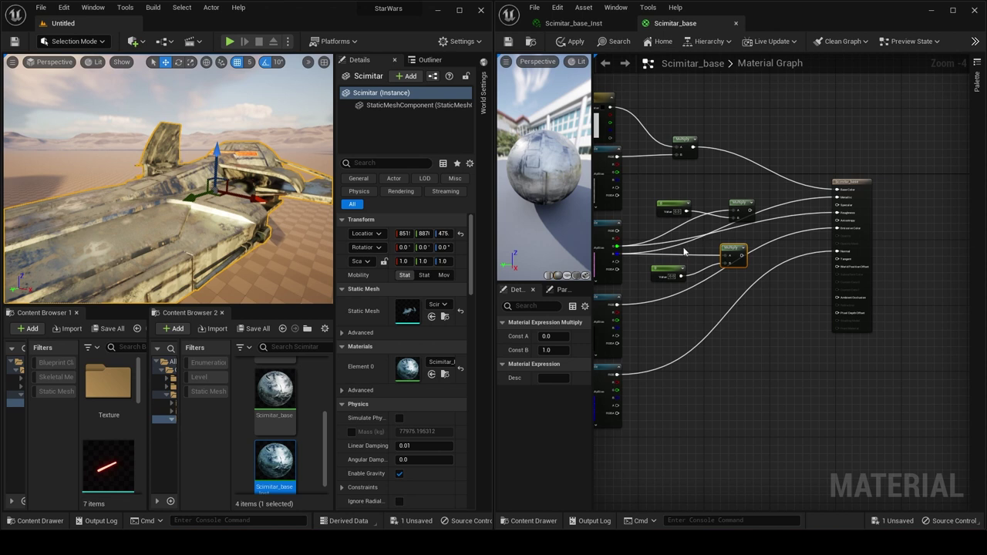
drag(743, 255, 837, 205)
drag(761, 210, 838, 220)
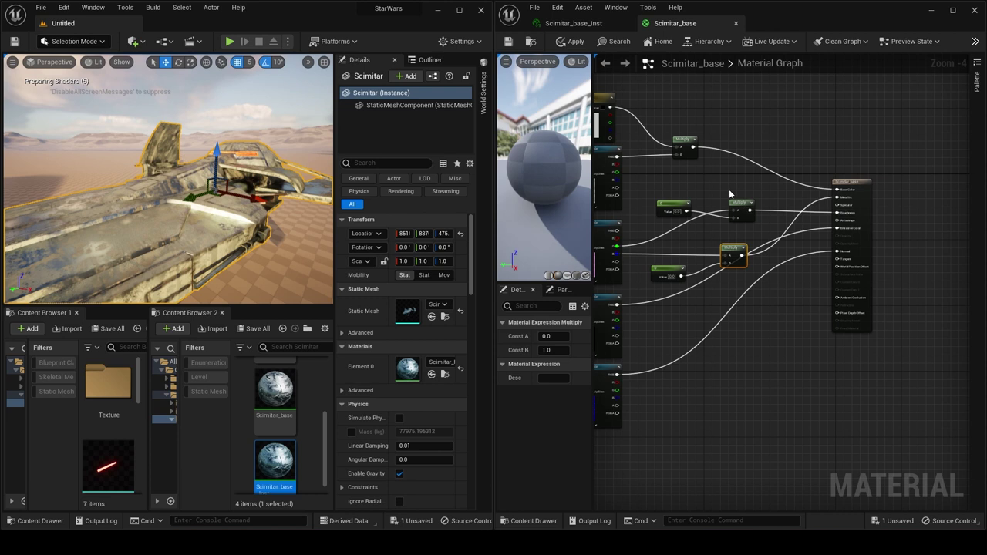
Convert the two scalar constants to parameters named Roughness and MEtallic.
click(673, 203)
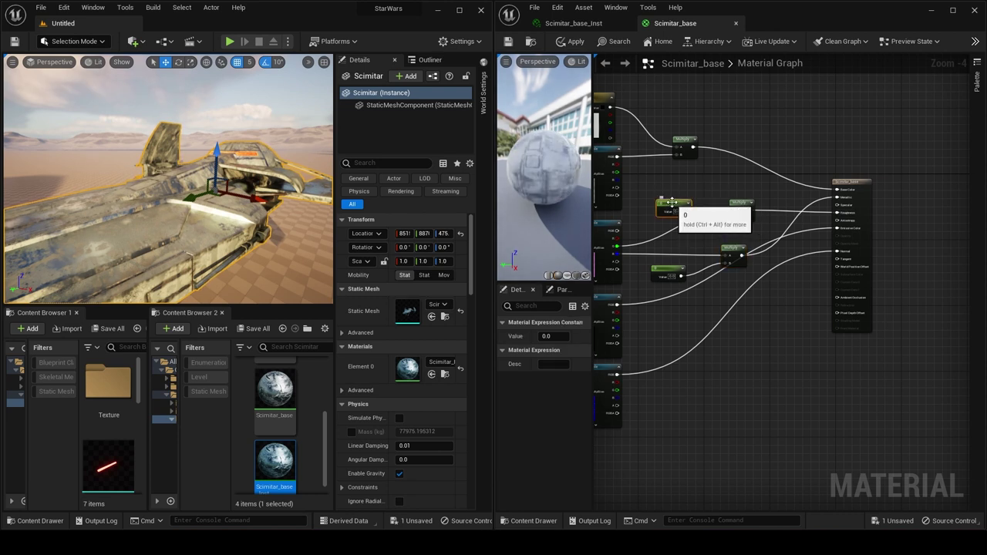
right_click(672, 205)
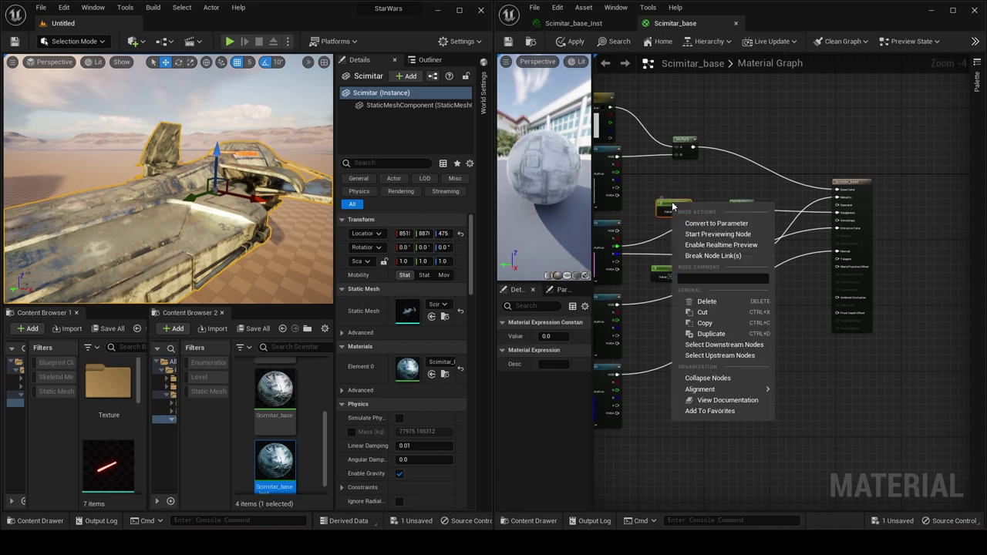
click(716, 223)
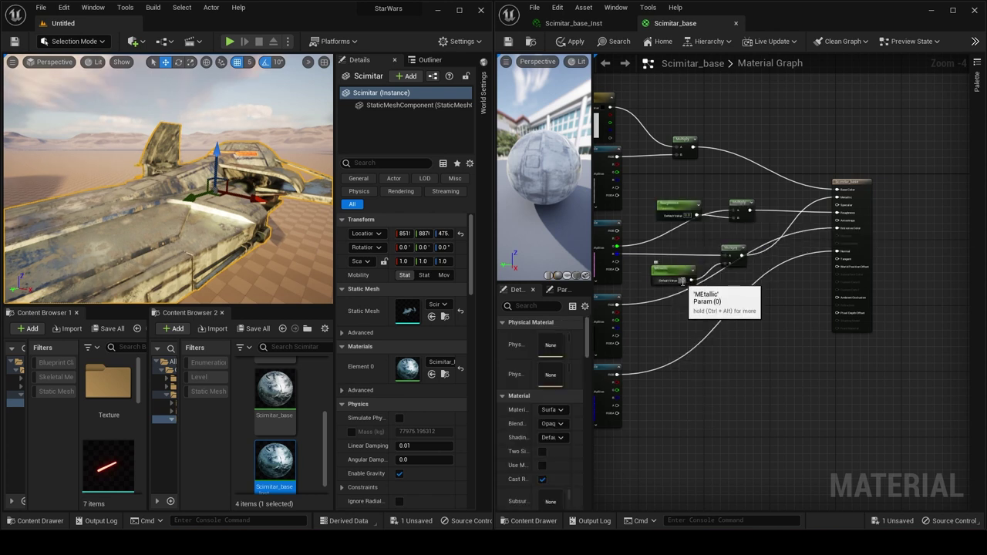
Set the default value of both the MEtallic and Roughness parameters to 1.
click(683, 282)
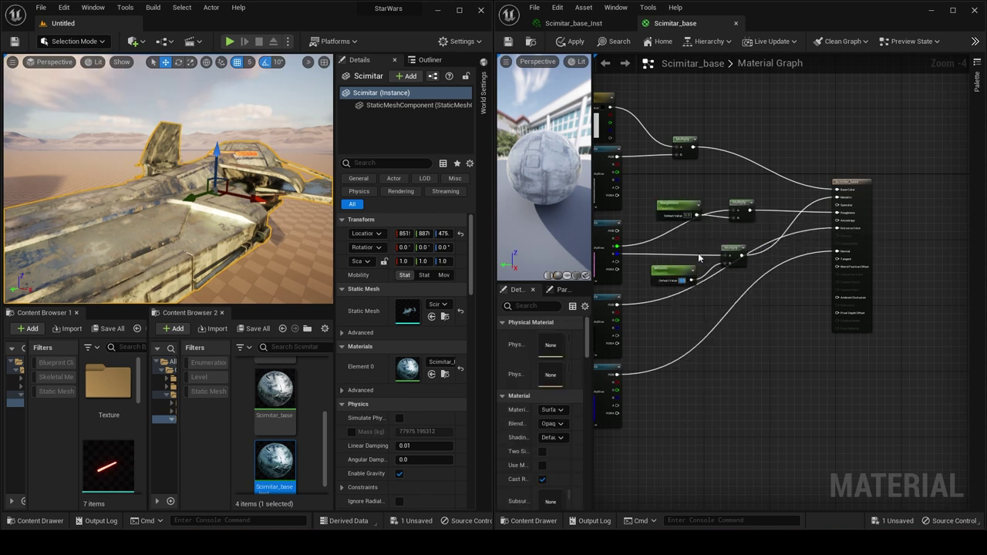
text(1)
key(Return)
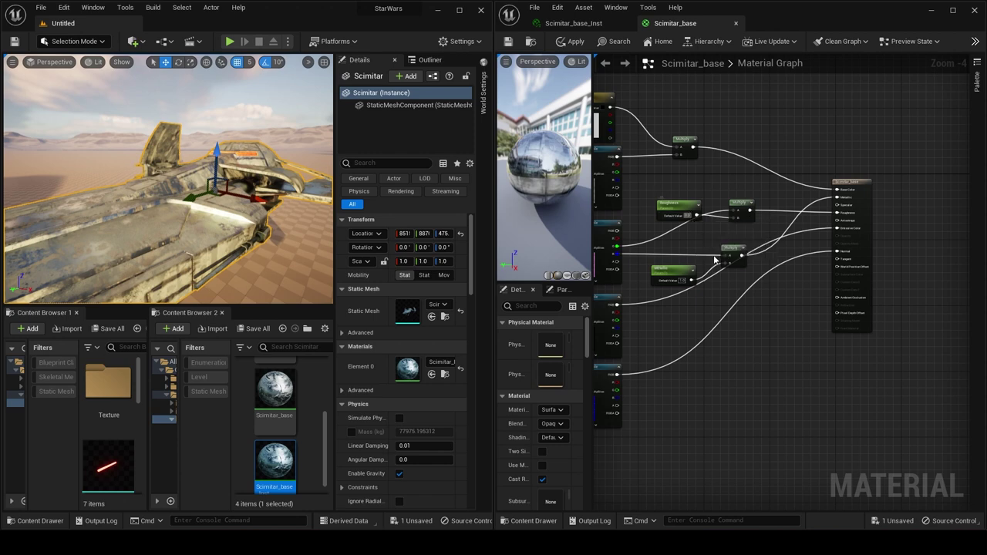
click(688, 215)
text(1)
key(Return)
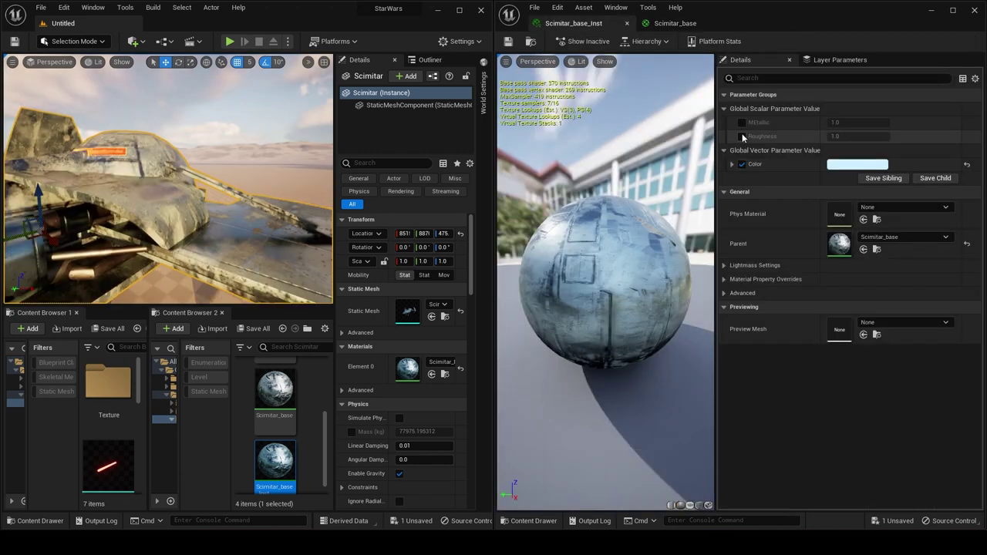
Enable the Roughness override in Scimitar_base_Inst, try another value on the ship and reset it to the default.
right_drag(297, 182, 143, 185)
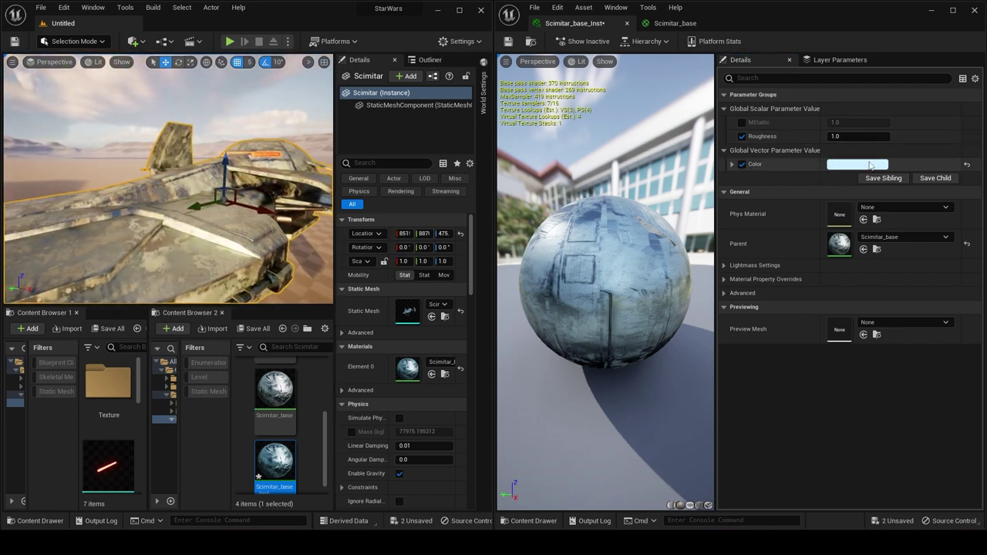
mouse_move(864, 136)
mouse_down()
mouse_move(830, 136)
mouse_move(855, 136)
mouse_up()
click(968, 138)
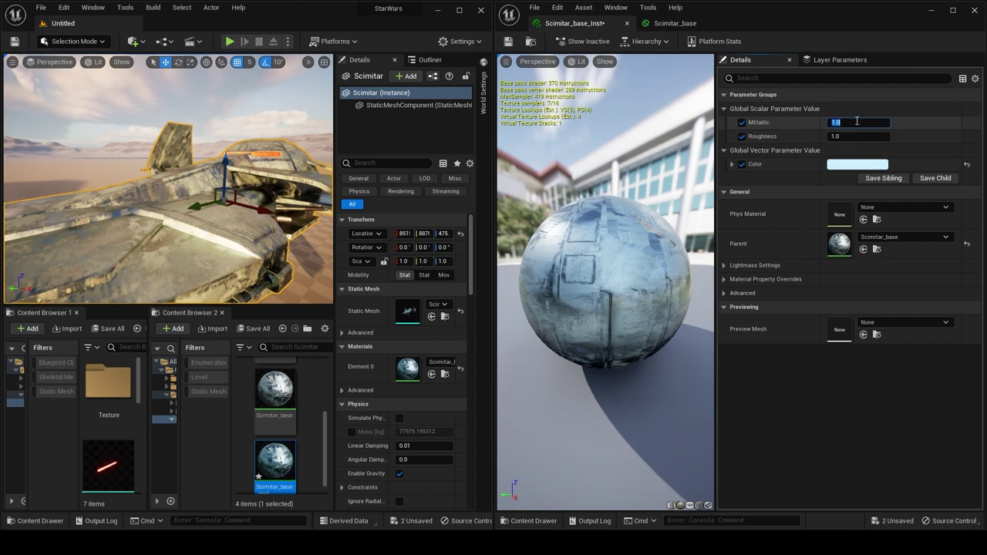
Try a MEtallic value of 0 on the material instance, inspect the ship and experiment with the Roughness value.
text(0)
key(Return)
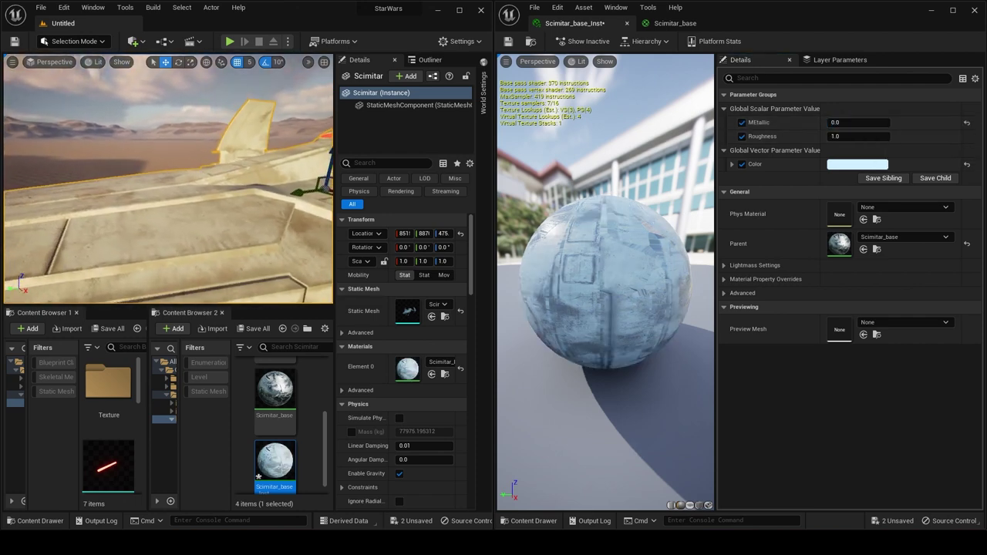
right_drag(168, 179, 193, 162)
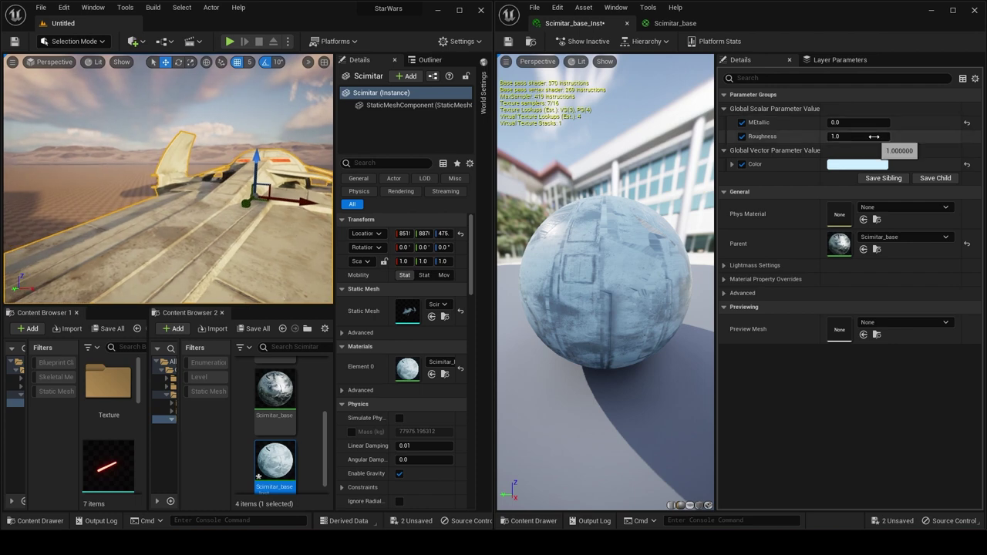
drag(859, 137, 830, 136)
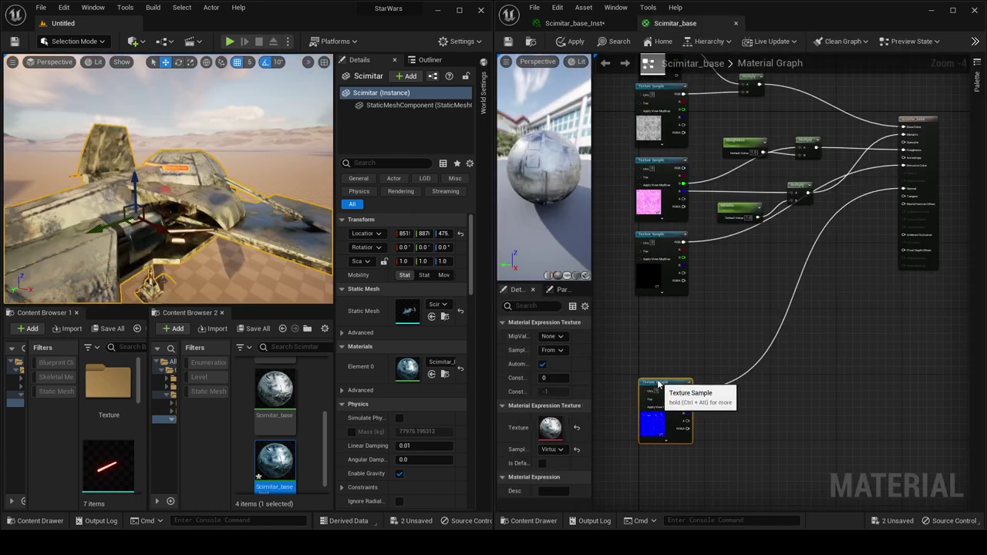
Move the blue normal map sample further down in the Scimitar_base graph to leave room below the emissive texture sample.
drag(657, 387, 654, 386)
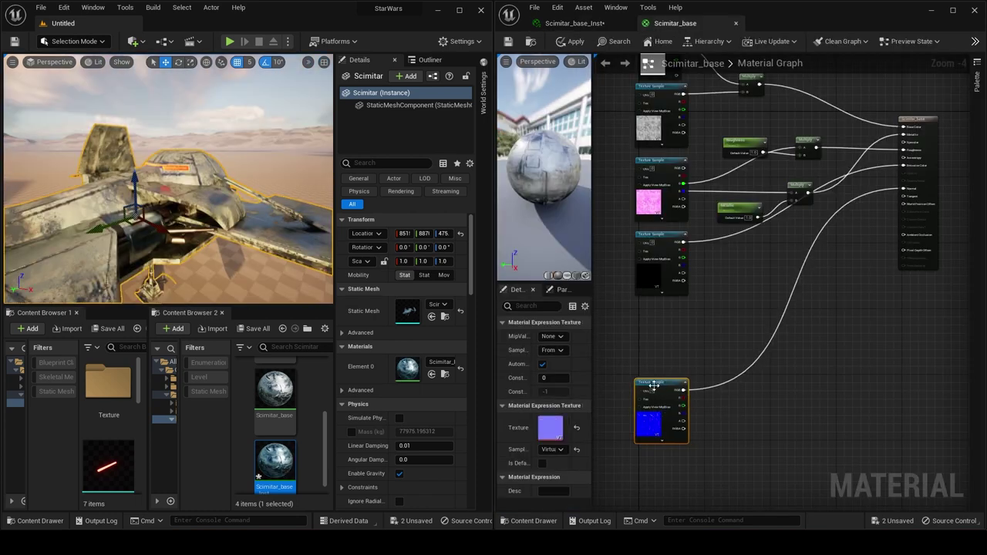
right_drag(697, 337, 662, 370)
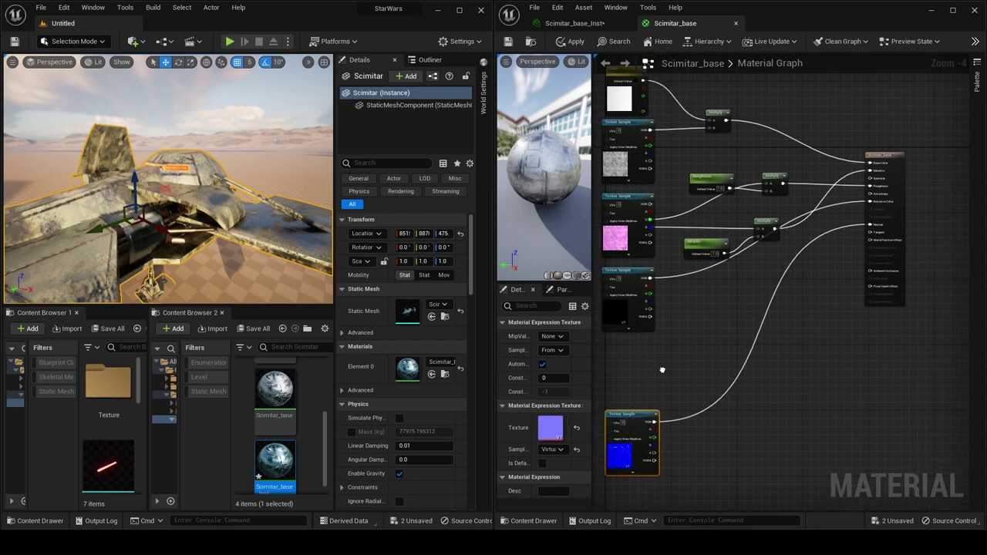
click(672, 355)
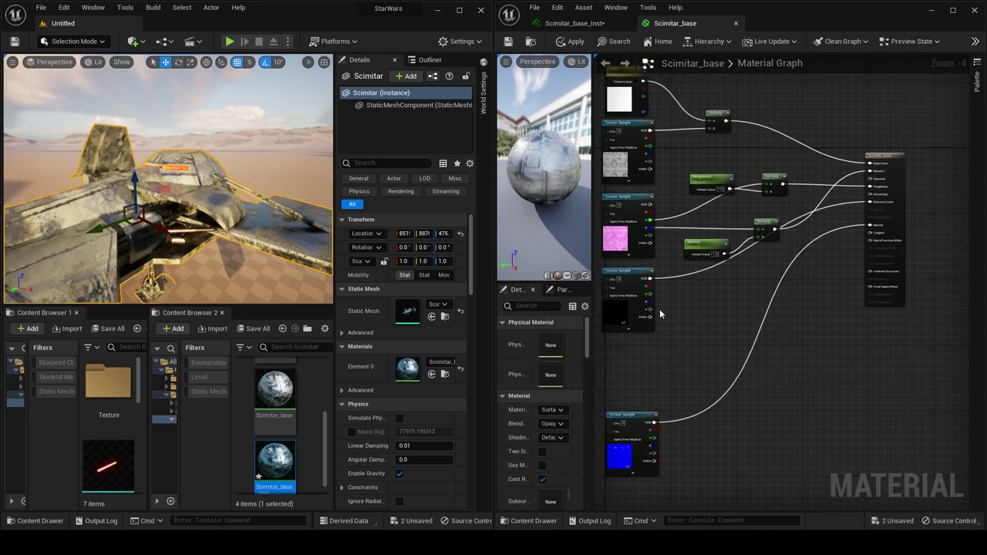
click(627, 271)
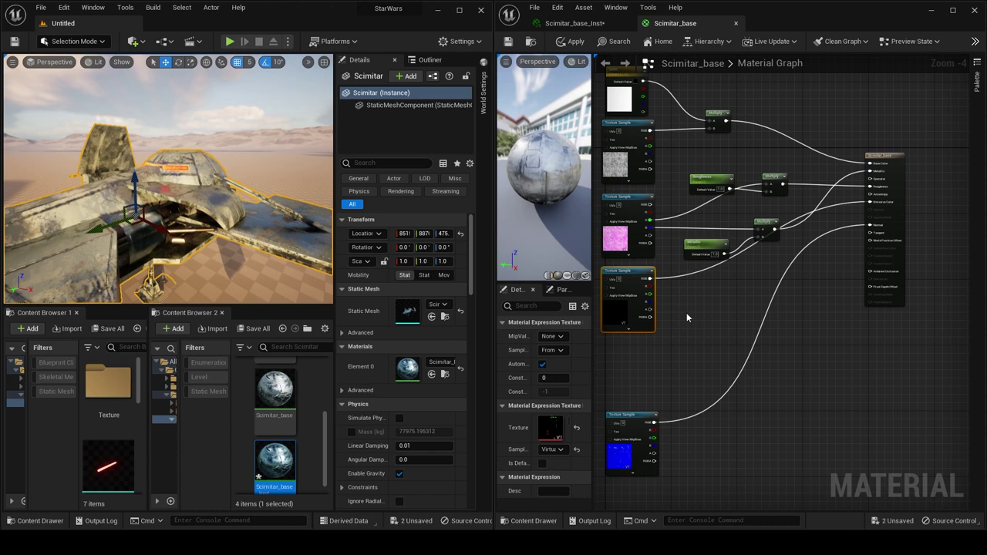
mouse_move(634, 351)
right_down()
mouse_move(647, 342)
mouse_move(652, 352)
right_up()
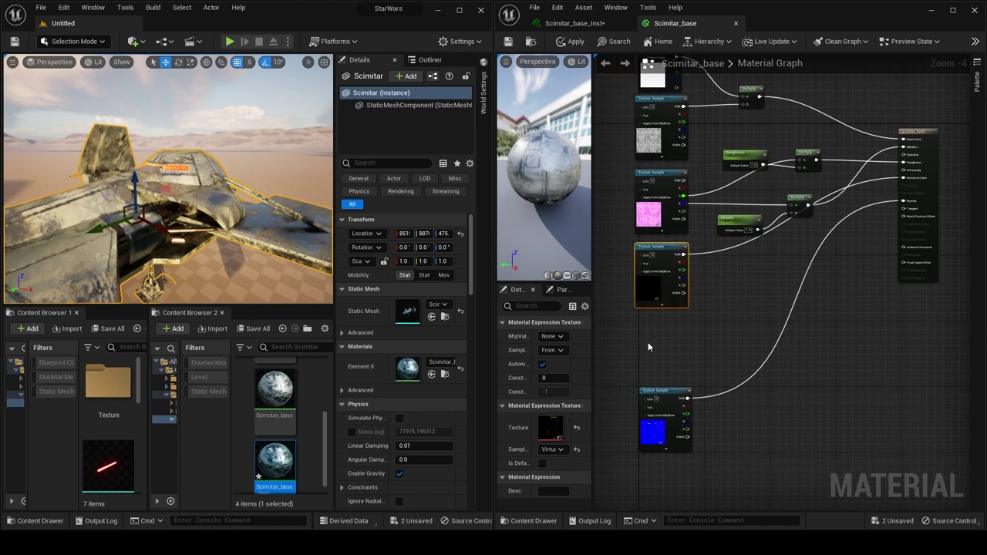
Add a three-component constant vector below the emissive texture sample and convert it to an emissive color parameter.
click(640, 326)
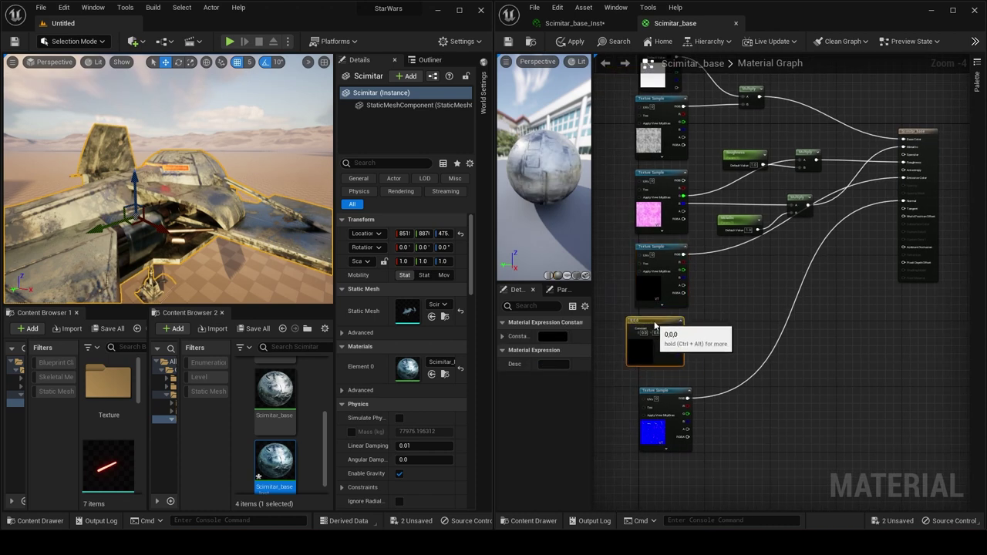
right_click(658, 322)
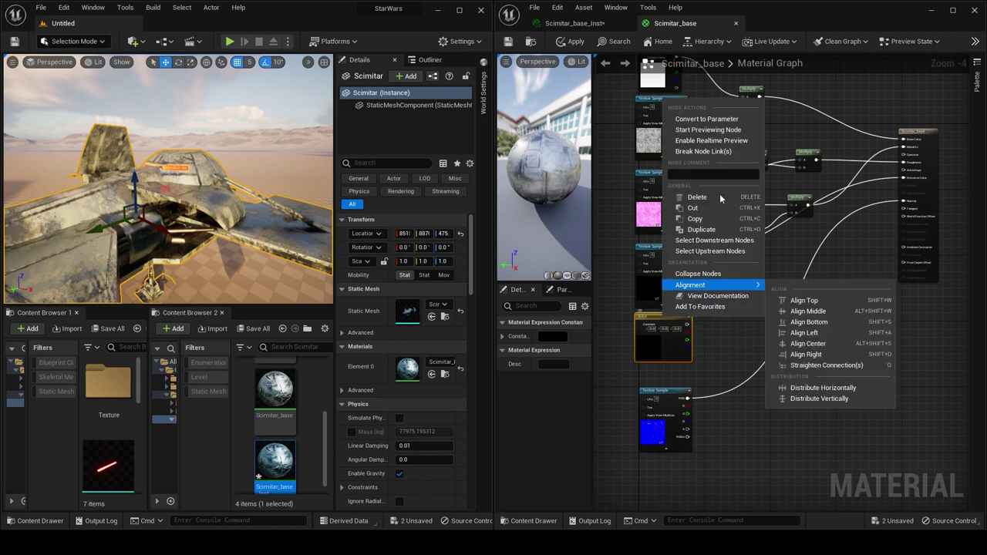
click(697, 119)
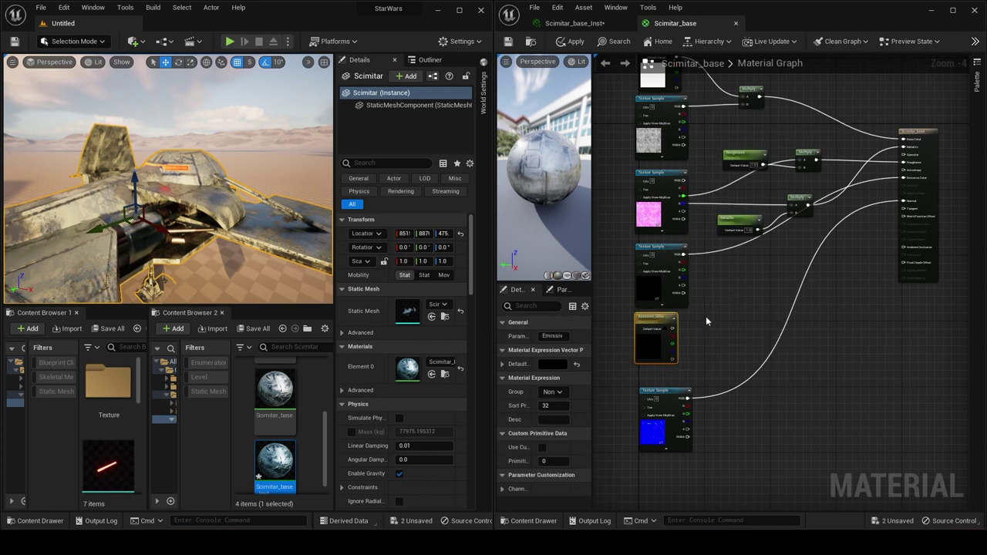
Add a Multiply node beside the emissive sample, wiring the emissive texture into A and the emissive color parameter into B.
right_drag(706, 316, 663, 322)
click(668, 303)
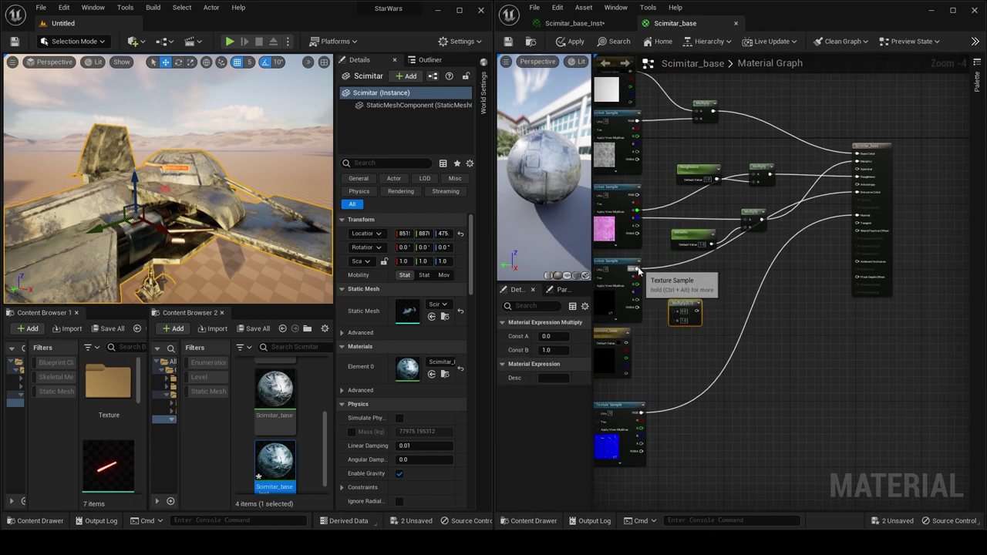
drag(638, 270, 674, 311)
drag(627, 342, 676, 324)
Add a scalar constant and a second Multiply node, wiring the emissive product into A and the constant into B.
right_drag(717, 290, 679, 305)
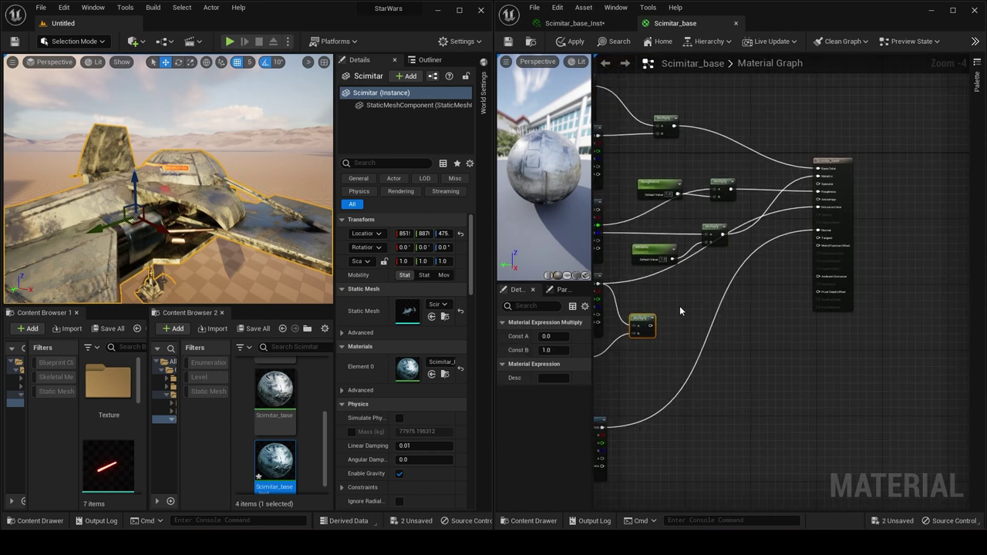
click(647, 362)
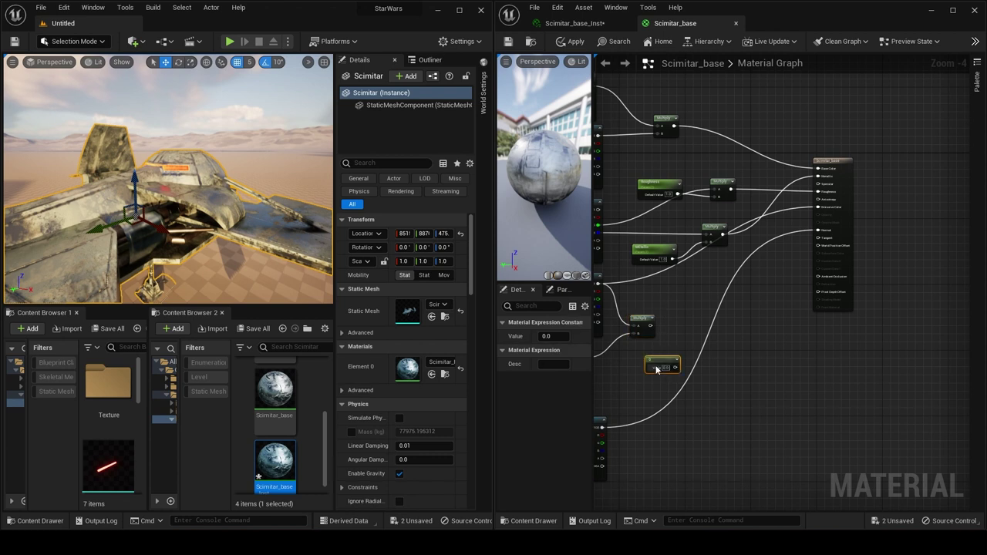
click(704, 282)
drag(648, 329, 707, 292)
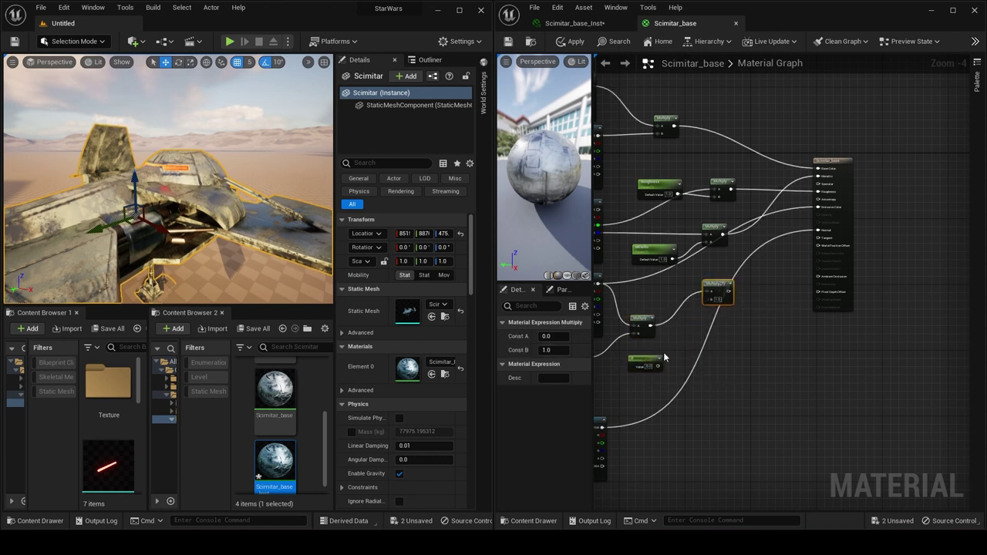
drag(658, 366, 711, 300)
Convert the scalar constant to an Emissive_Intensity parameter, wire it into the second Multiply's B and wire that product to Emissive Color.
right_click(644, 362)
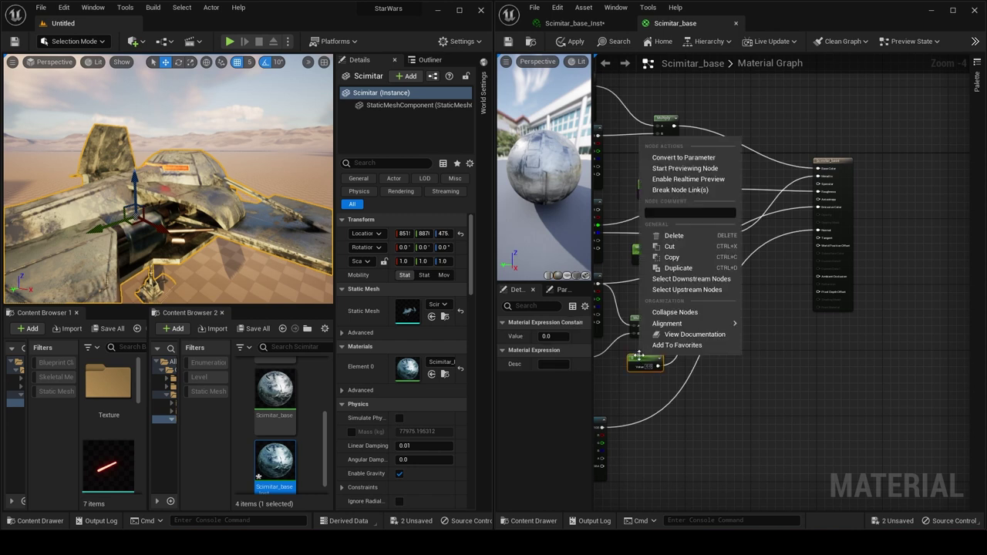
click(693, 159)
text(Emissive_Intensity)
key(Return)
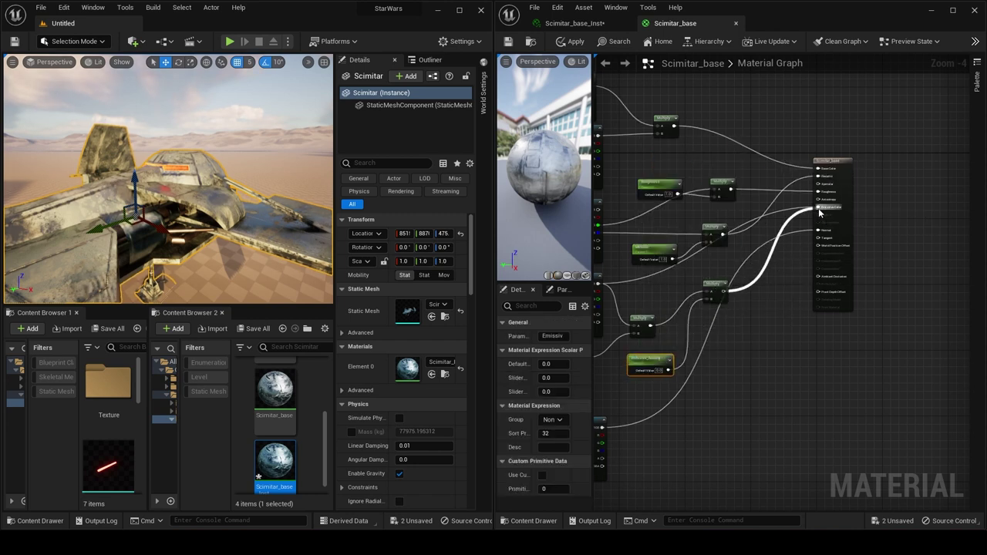
Set the Emissive_Color parameter's default to white in the Scimitar_base graph and save the material.
right_drag(609, 382, 701, 303)
double_click(664, 291)
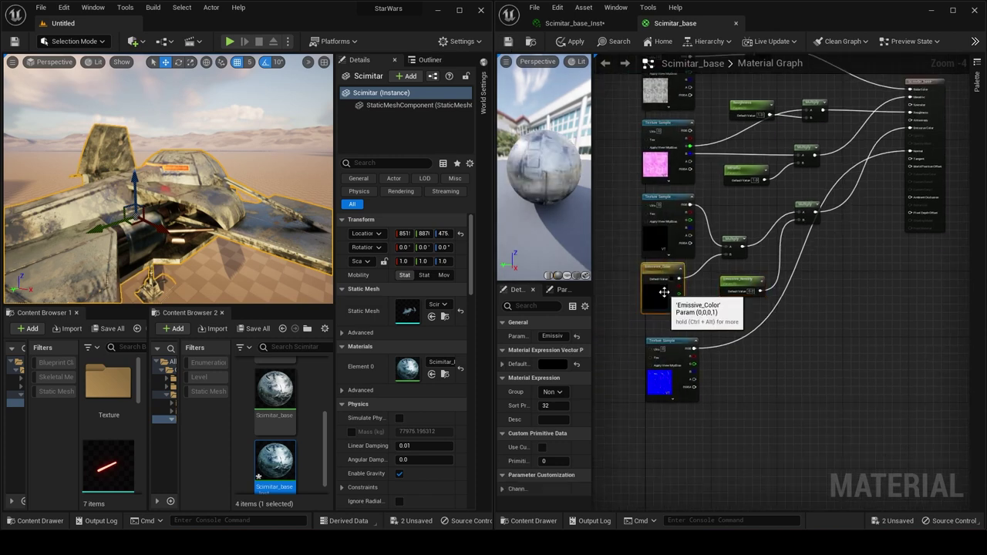
drag(815, 378, 815, 293)
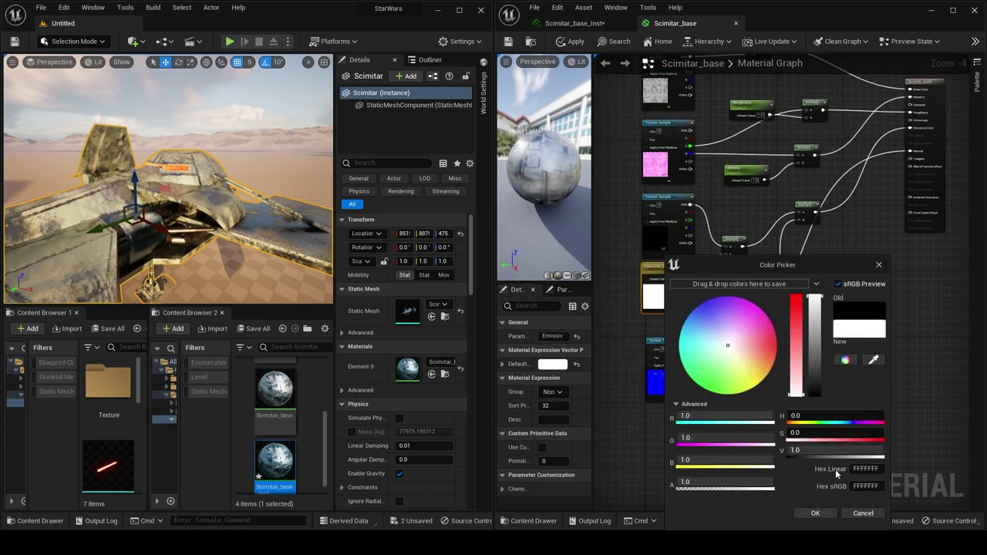
click(827, 516)
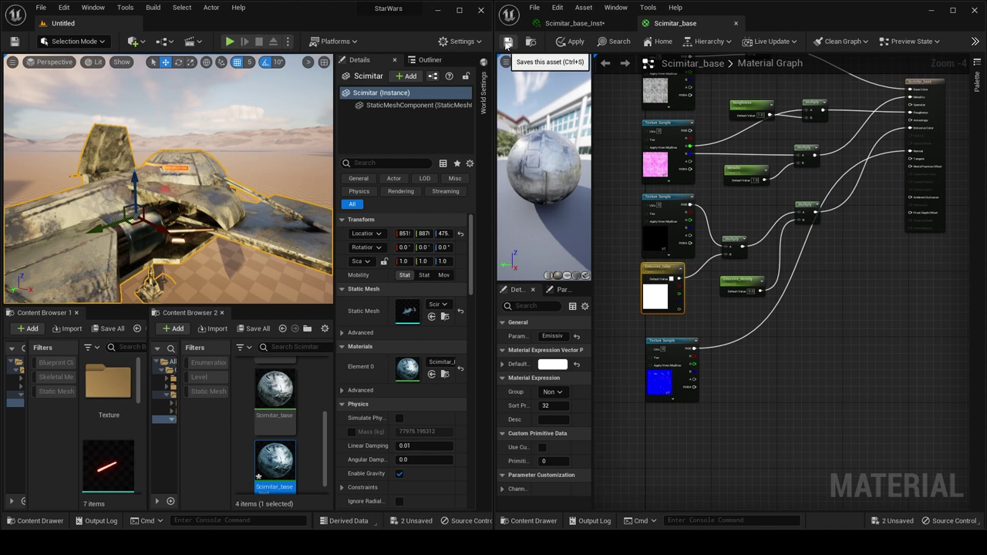
click(507, 42)
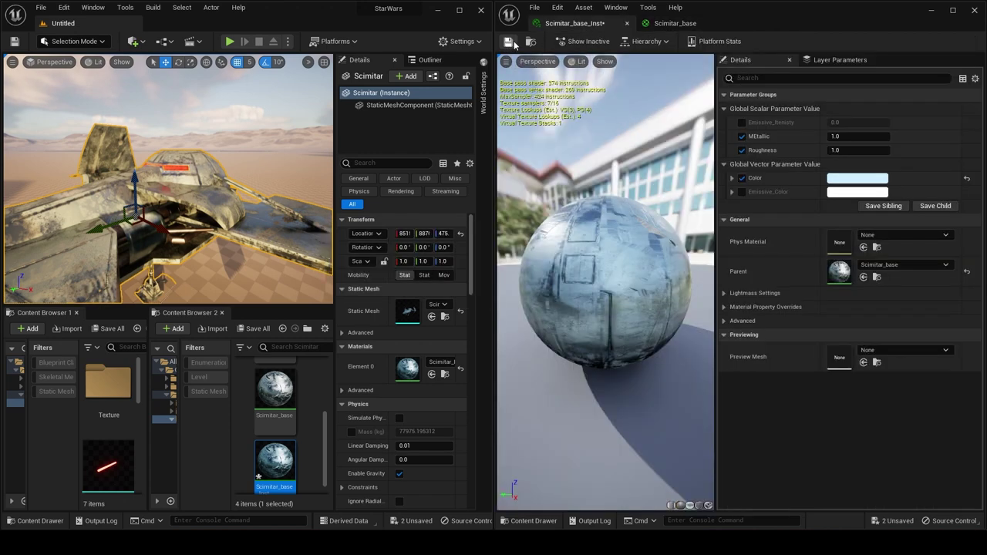
Enable the emissive intensity and Emissive_Color overrides in Scimitar_base_Inst and set the emissive intensity to 10.
click(742, 123)
click(742, 192)
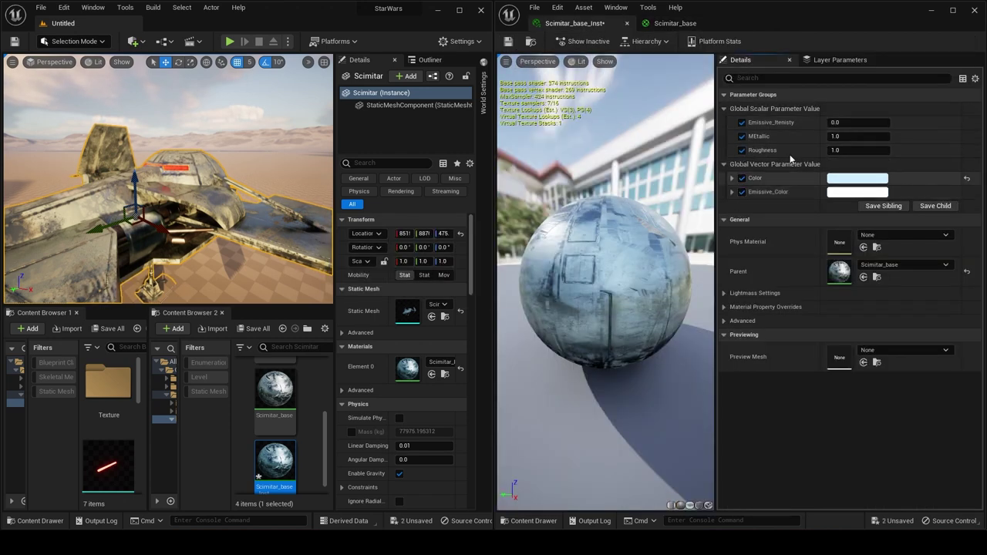
drag(858, 122, 883, 123)
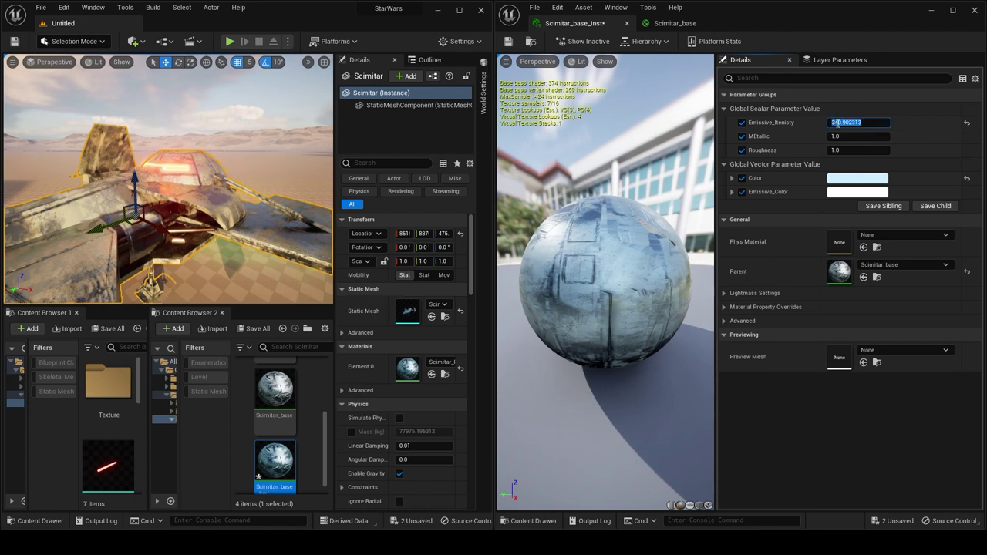
Try a pink Emissive_Color on Scimitar_base_Inst and check the glow on the ship's cockpit window and lower lights.
click(857, 192)
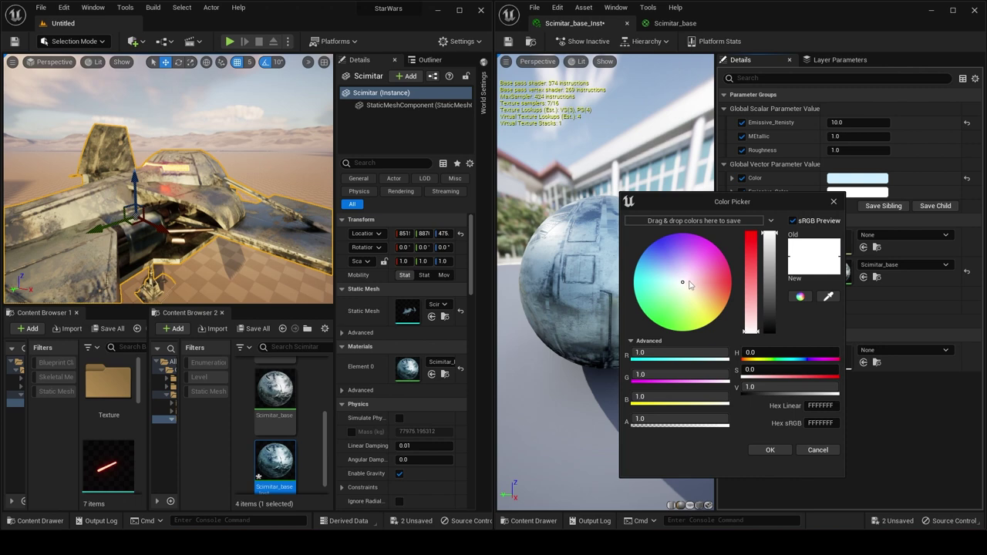
key(w)
mouse_move(247, 205)
right_down()
mouse_move(212, 174)
mouse_move(179, 208)
mouse_move(259, 221)
right_up()
key(d)
right_drag(177, 202, 227, 202)
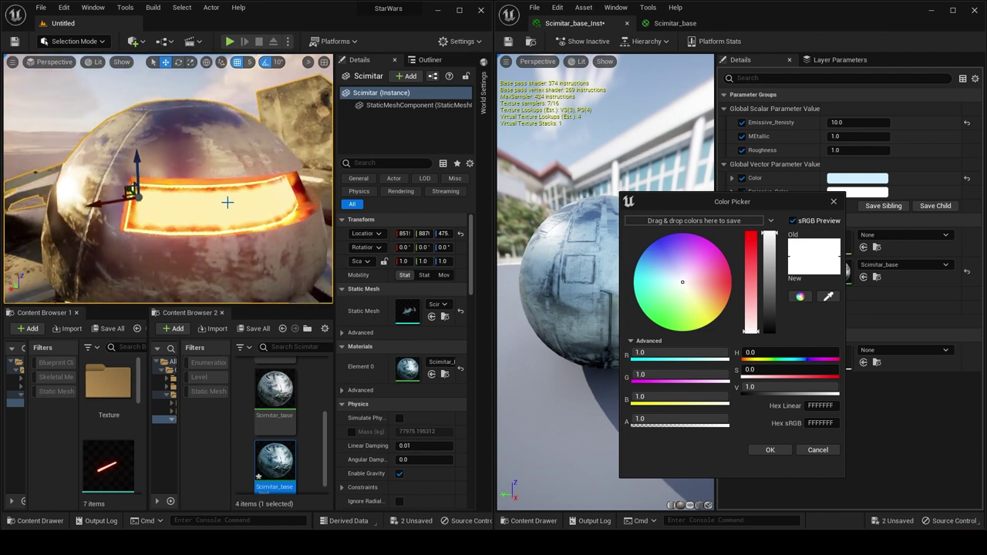
key(s)
right_drag(147, 213, 147, 205)
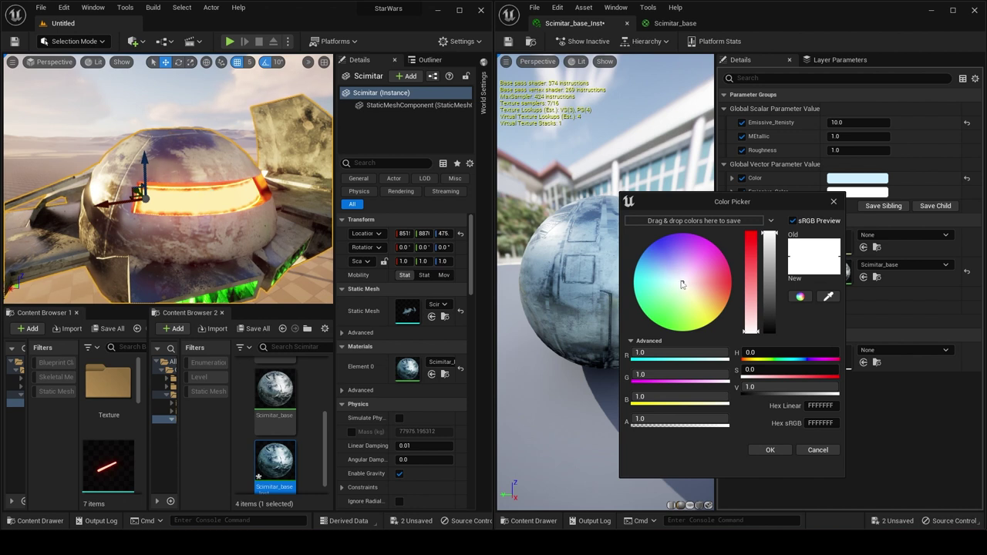
drag(682, 284, 636, 263)
alt+drag(192, 265, 192, 232)
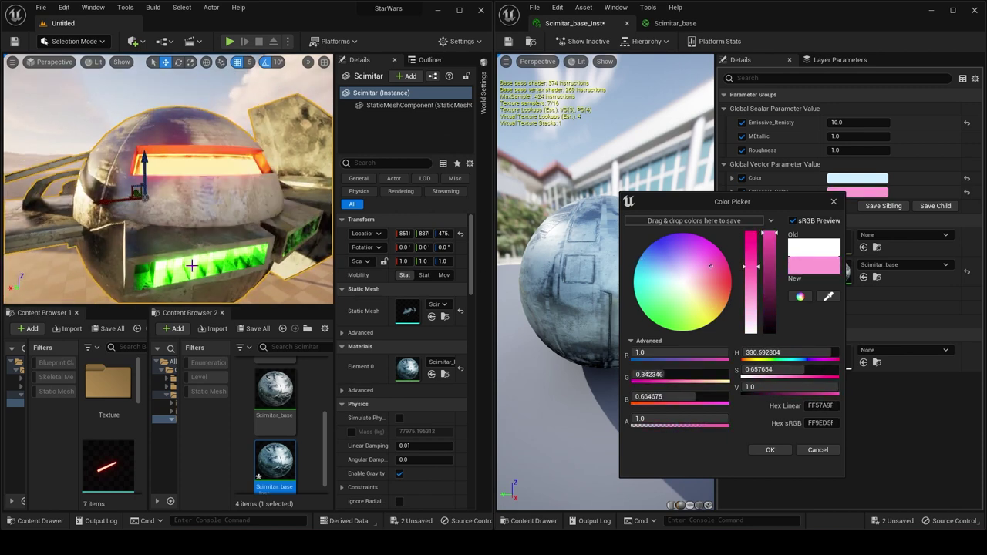
click(835, 203)
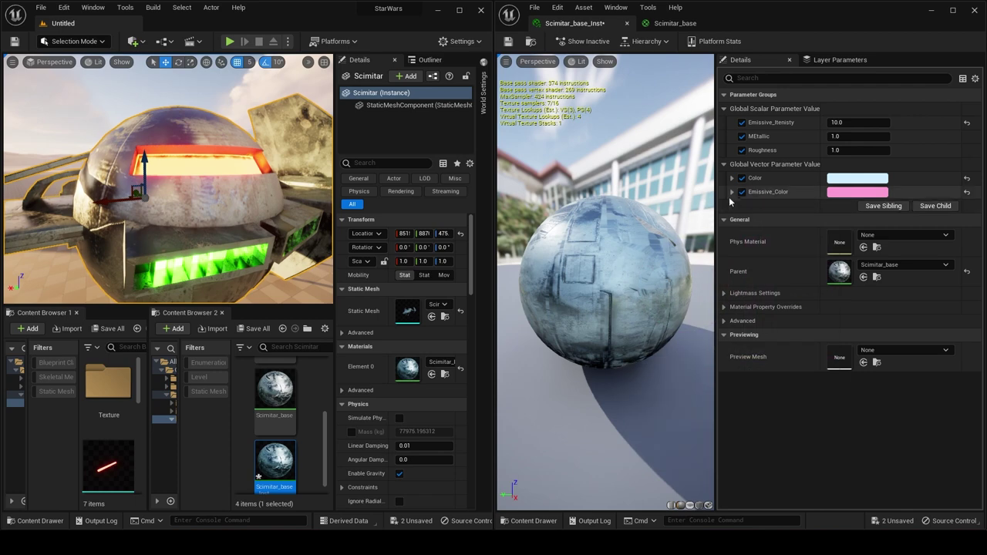
Set the Emissive_Color of Scimitar_base_Inst back to white.
click(854, 192)
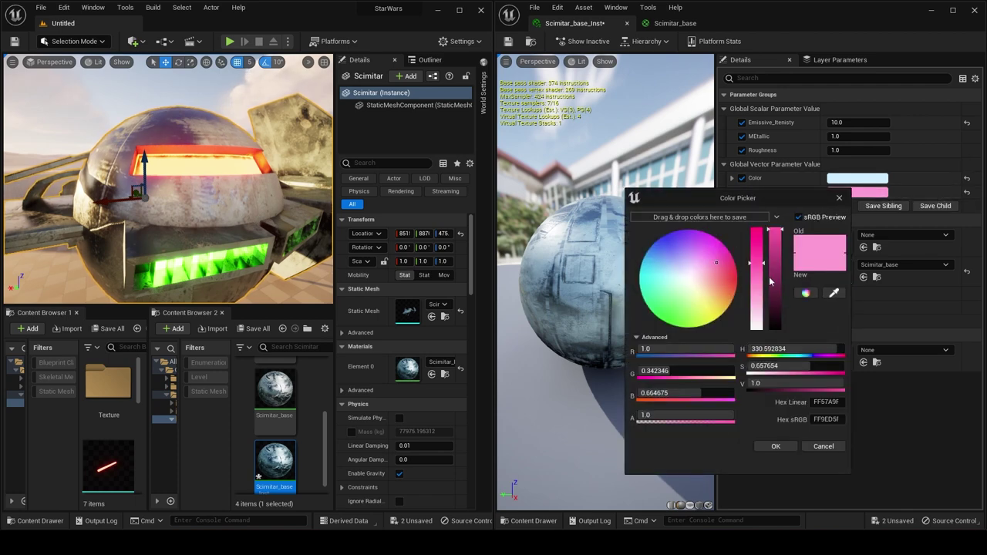
drag(759, 287, 754, 343)
click(779, 445)
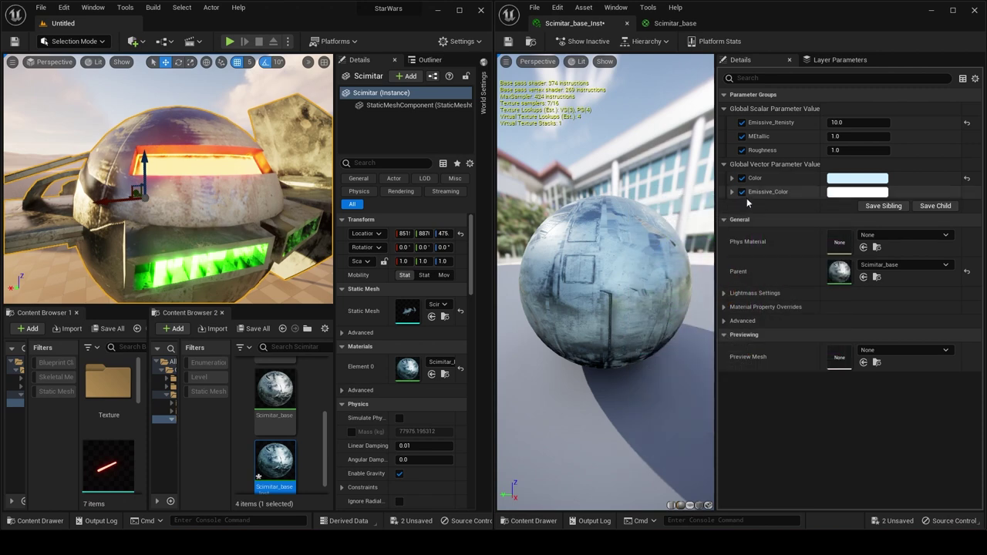
Open the MI_Lightsaber_Light material instance from the Blade folder and frame the double-bladed lightsaber in the level.
right_drag(309, 230, 270, 262)
scroll(101, 411, down, 2)
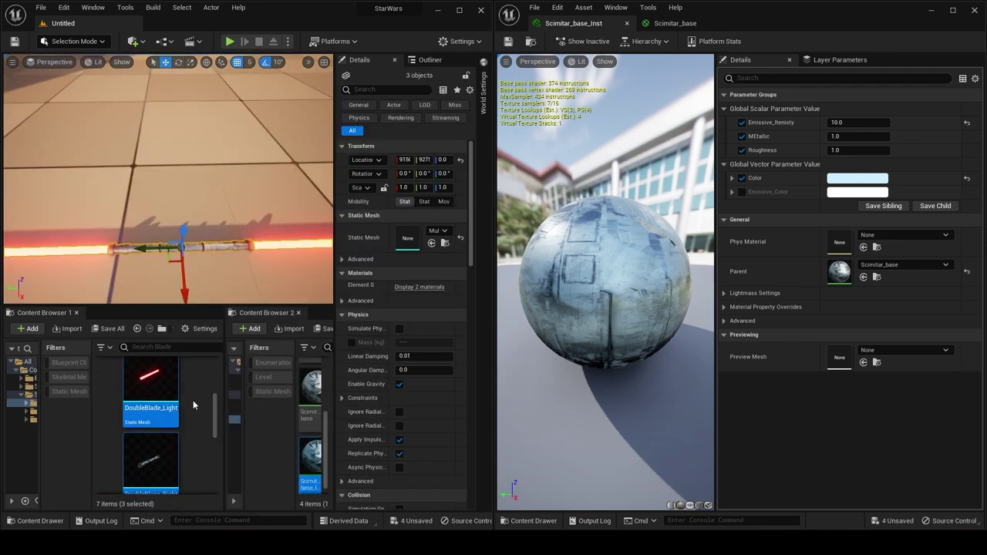
scroll(197, 412, up, 3)
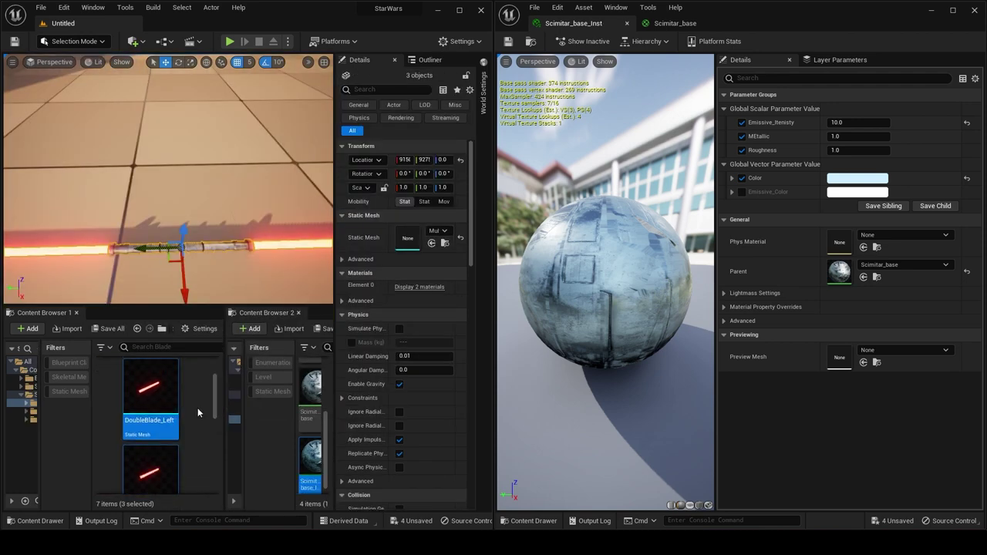
click(198, 412)
scroll(197, 412, down, 4)
scroll(197, 413, down, 2)
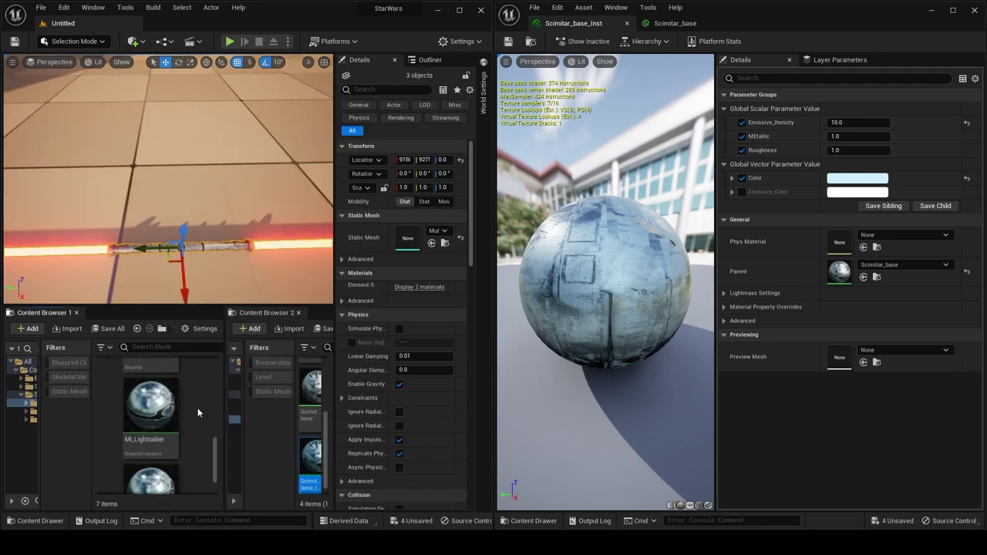
scroll(161, 440, down, 1)
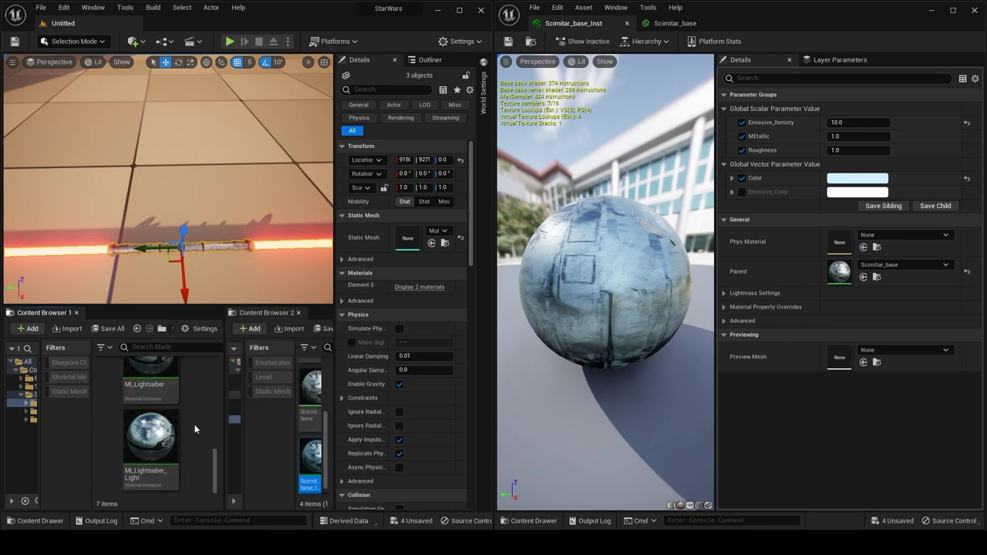
double_click(151, 447)
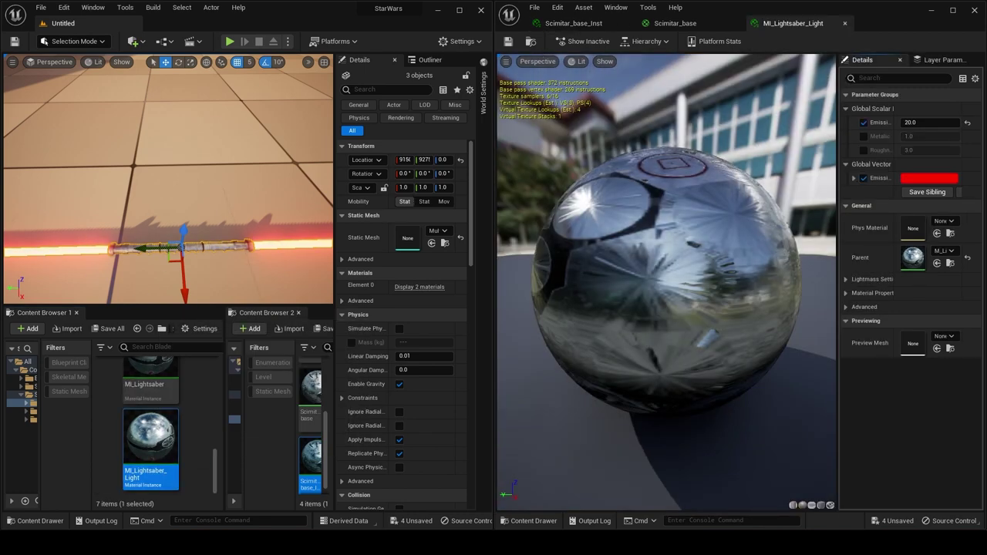
mouse_move(274, 218)
right_down()
mouse_move(239, 218)
mouse_move(231, 232)
mouse_move(278, 213)
mouse_move(274, 232)
right_up()
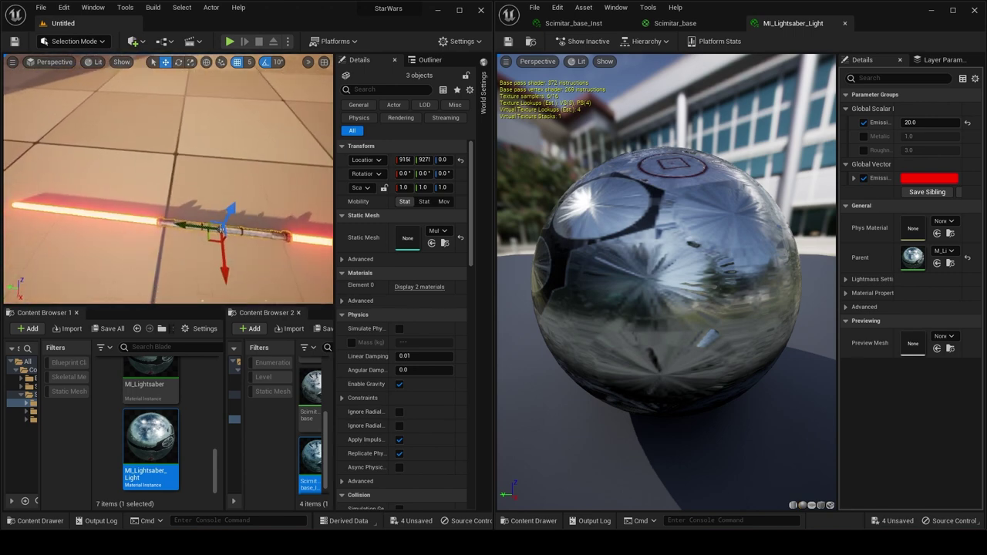
Try other emissive colors, including magenta, and a different emissive intensity on the MI_Lightsaber_Light instance.
click(912, 177)
drag(746, 268, 802, 253)
scroll(205, 406, up, 3)
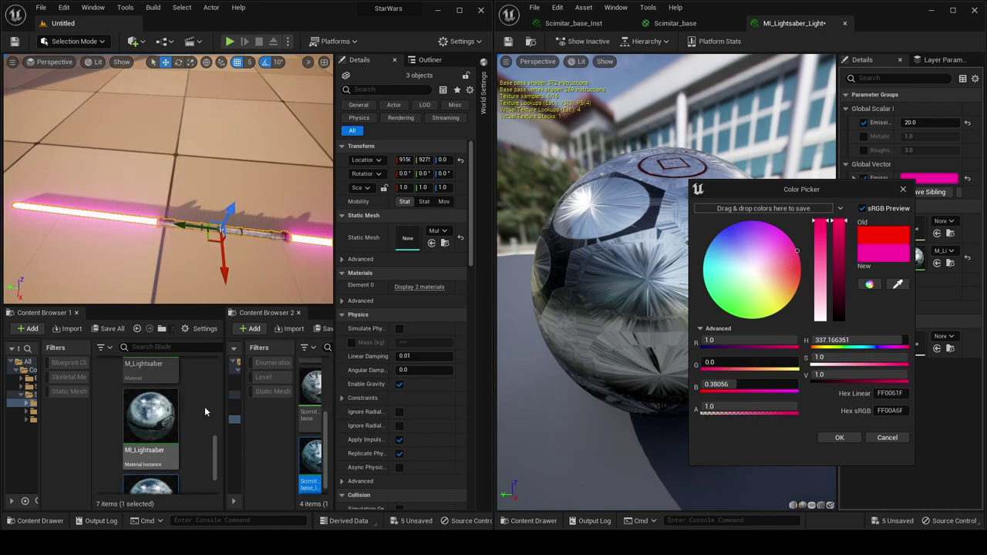
click(757, 271)
drag(758, 273, 785, 324)
right_drag(243, 227, 231, 242)
click(902, 189)
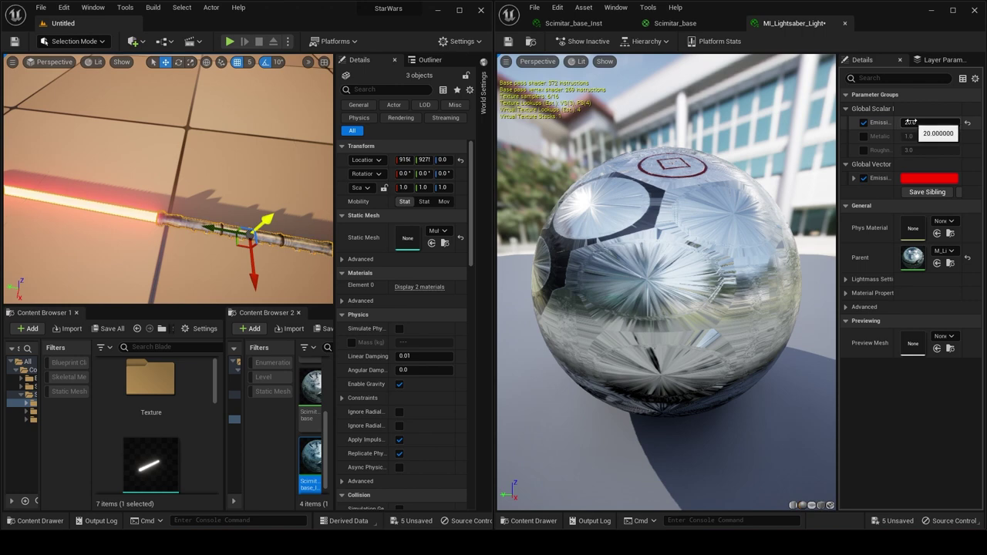
drag(913, 122, 887, 122)
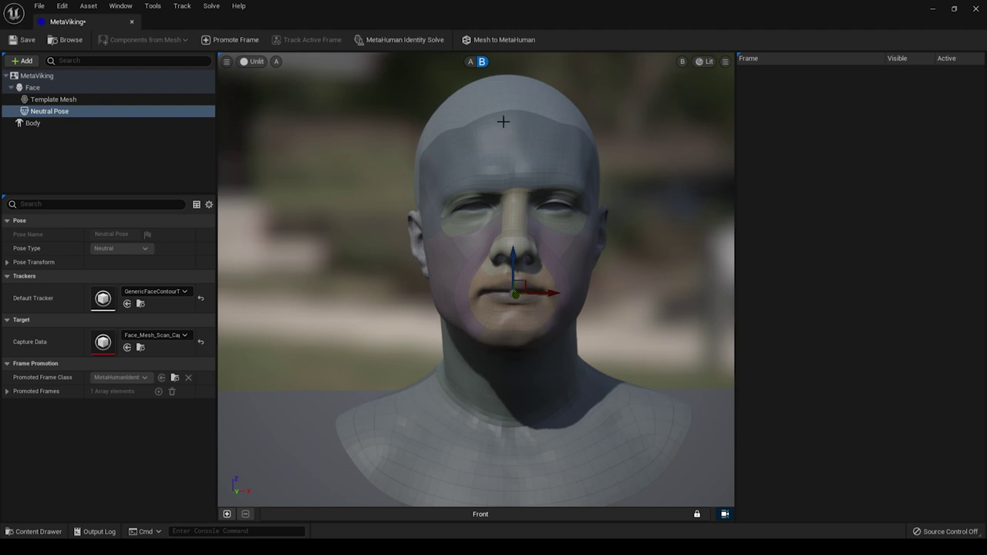
Compare the source head with the MetaHuman template mesh by switching between views A and B in the MetaHuman Identity assets.
click(470, 62)
click(471, 62)
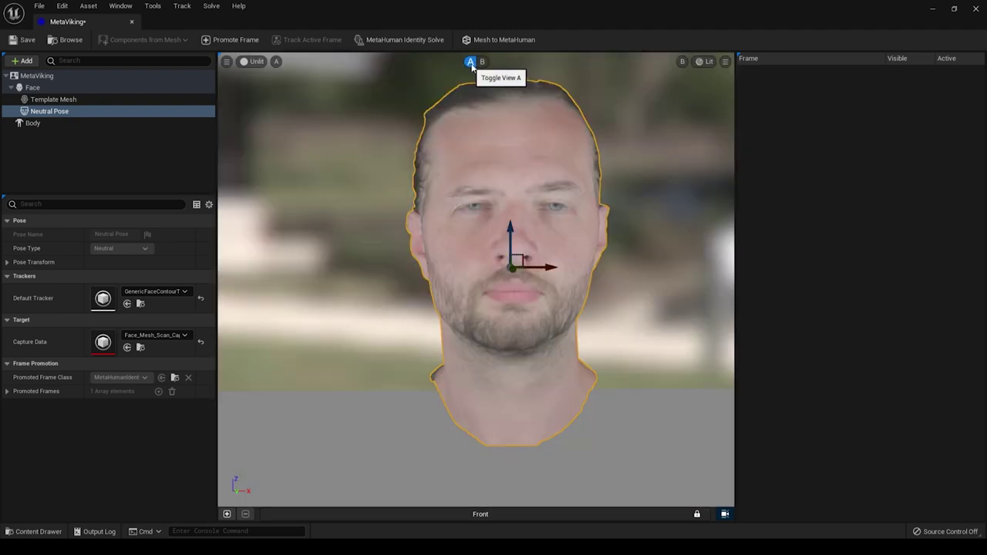
click(472, 62)
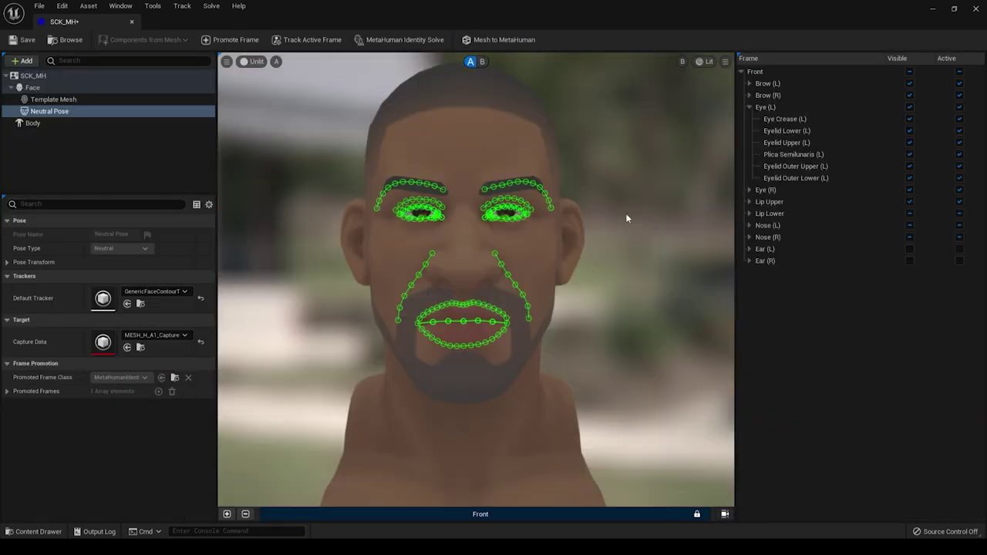
click(482, 62)
click(725, 514)
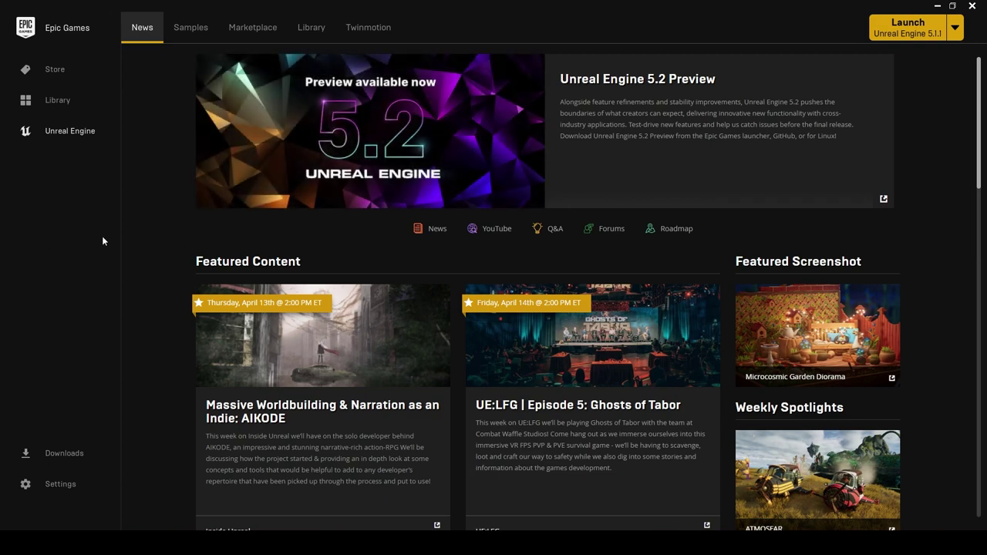
Switch to the Epic Games Launcher, search the Marketplace for "metahuman" and install the MetaHuman Plugin to engine version 5.1.
click(257, 30)
click(753, 117)
text(metahu)
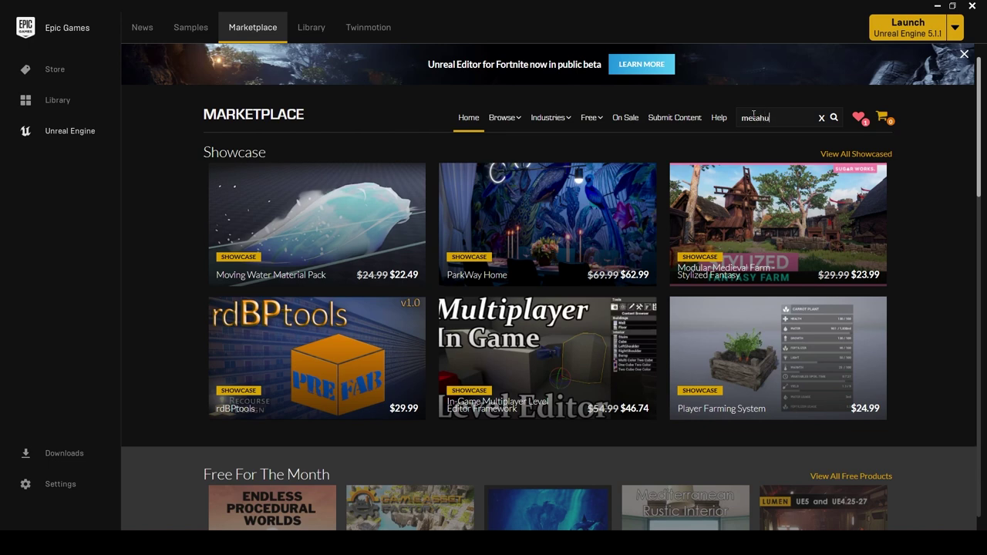
text(man)
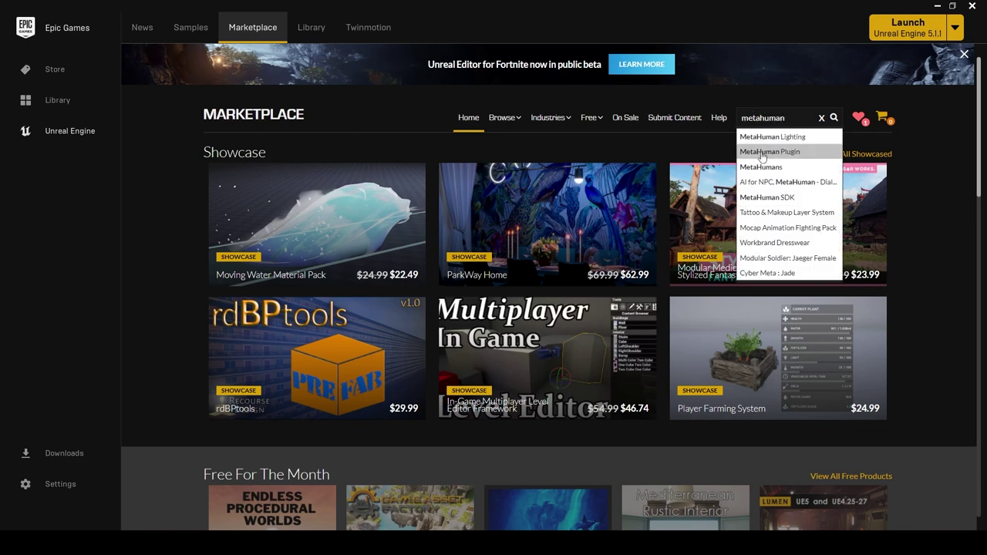
click(762, 152)
click(679, 324)
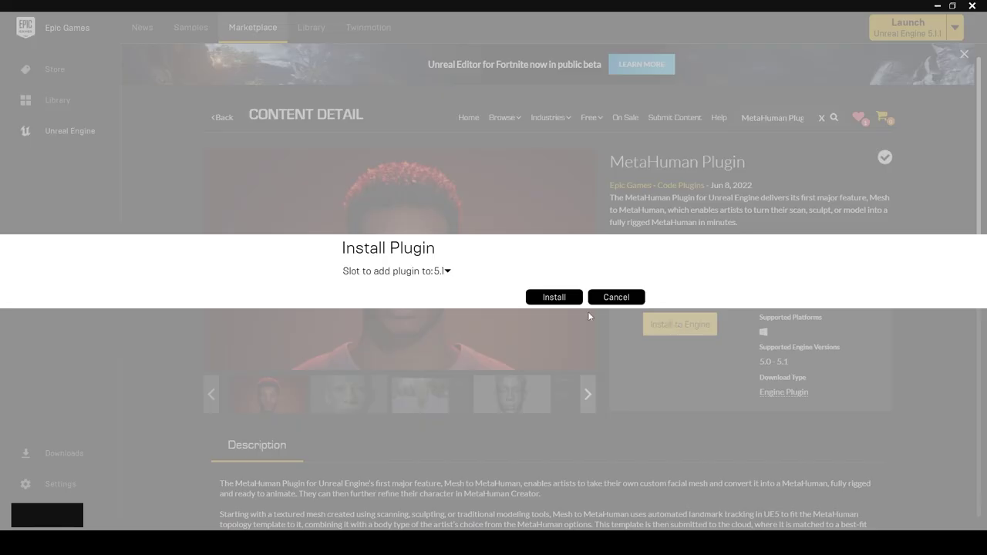
click(547, 299)
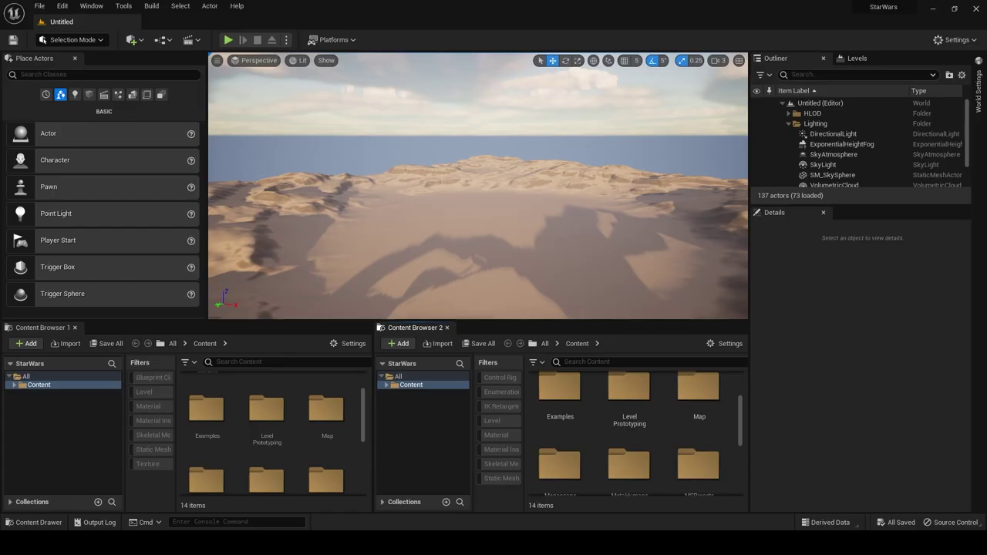
Enable the MetaHuman plugin for the project, accept its experimental status and restart the editor.
click(65, 8)
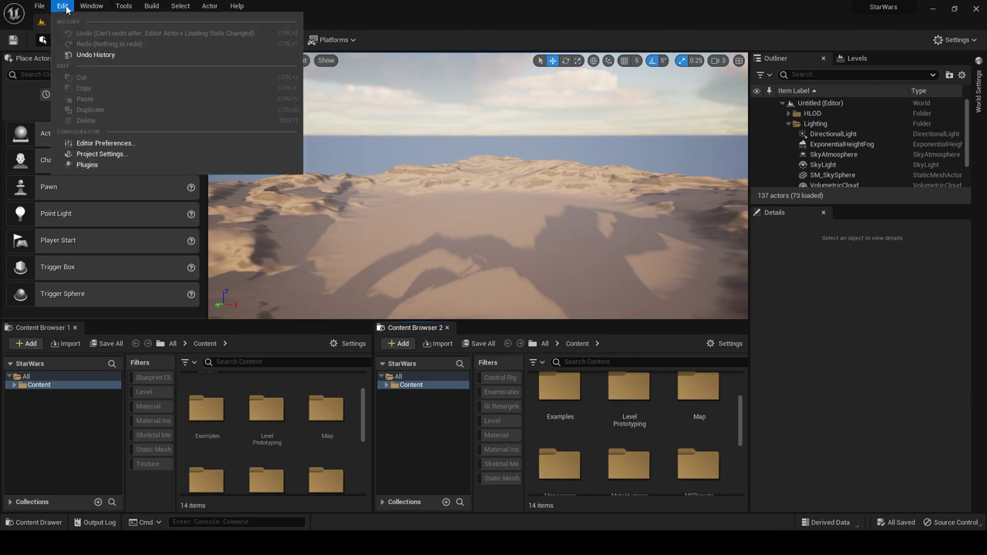
click(106, 164)
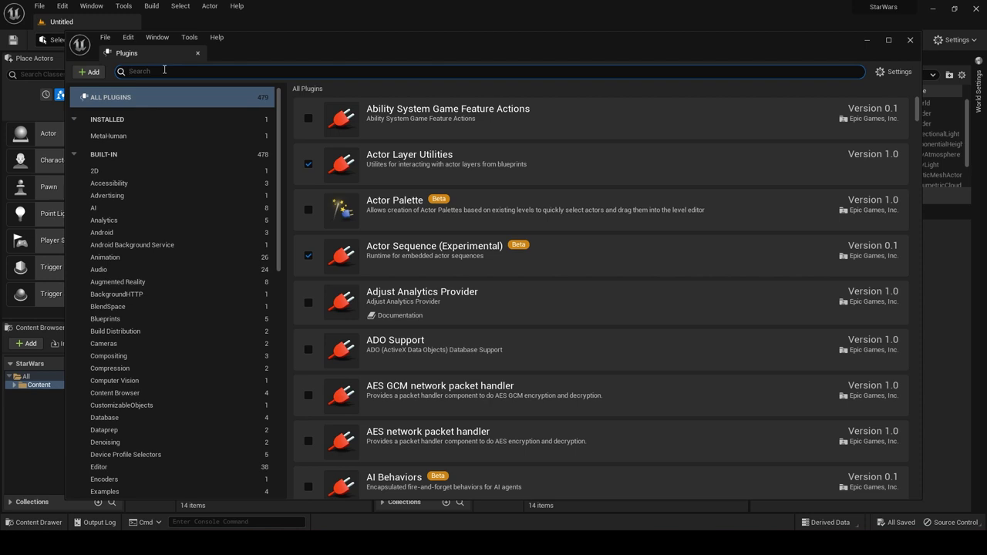
text(metahu)
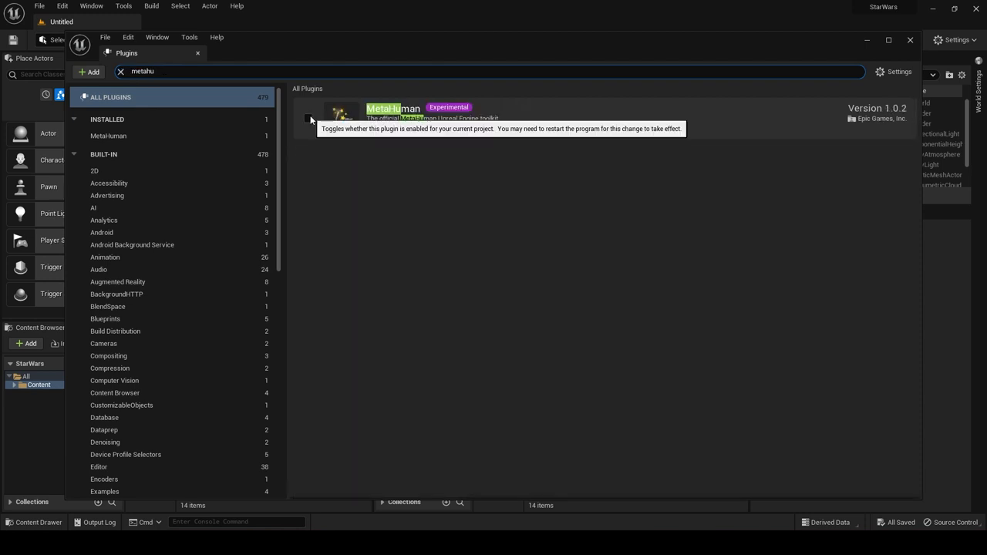
click(309, 117)
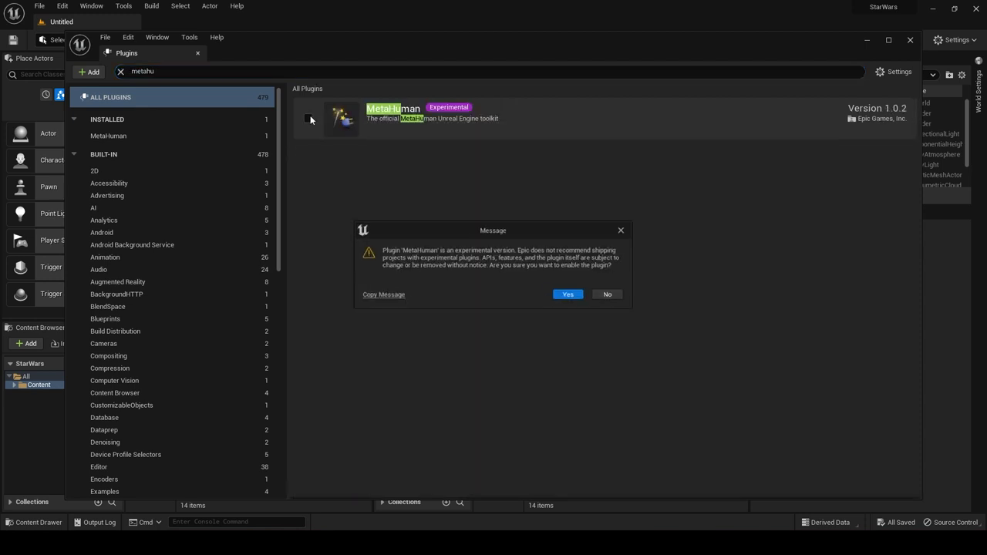
click(572, 296)
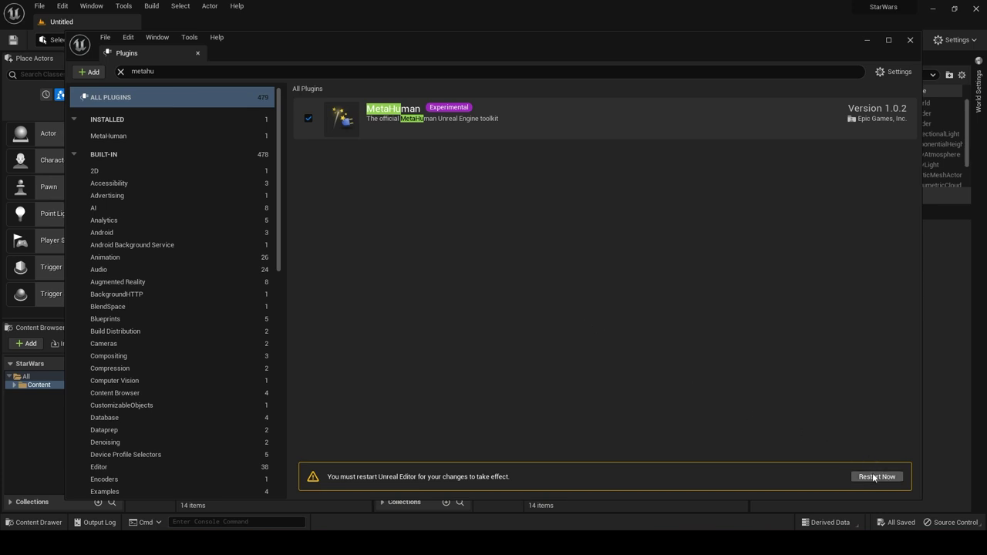
click(877, 476)
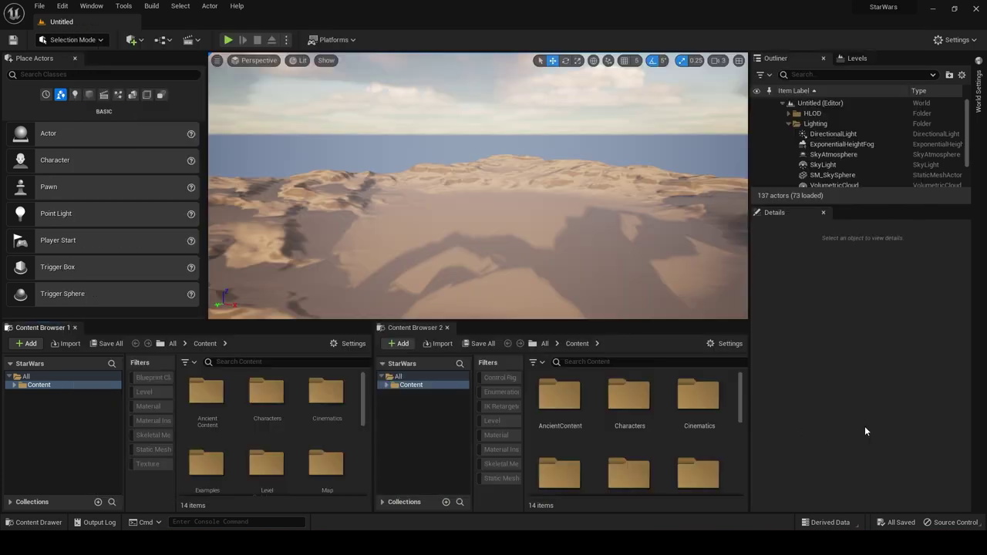
Create a new folder named MyMesh in the project's Content folder.
right_click(666, 438)
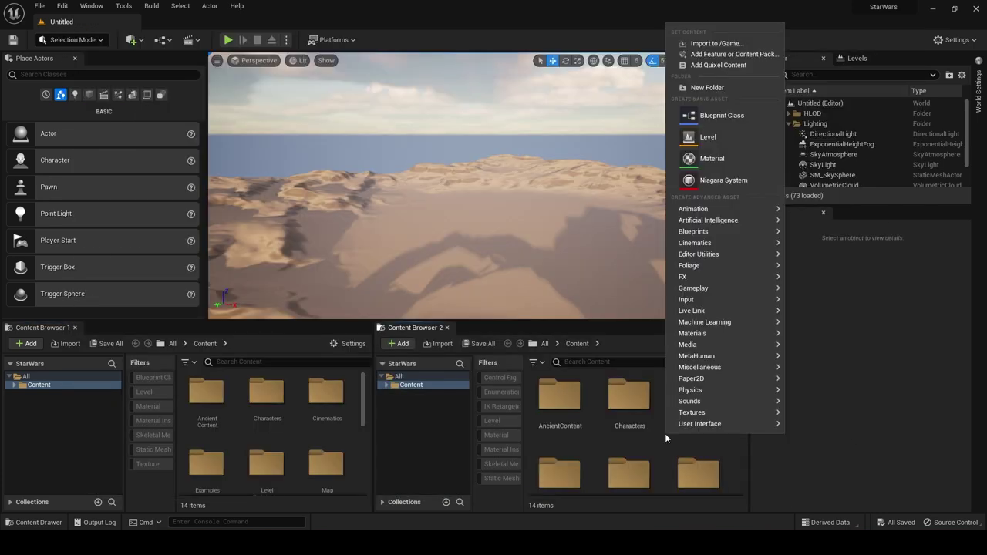
click(705, 87)
text(MyMesh)
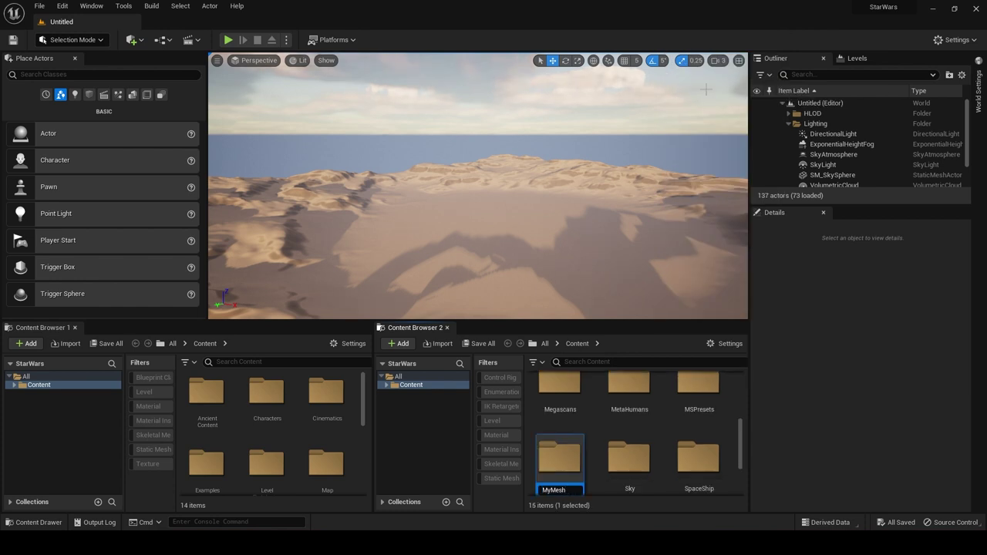
key(Return)
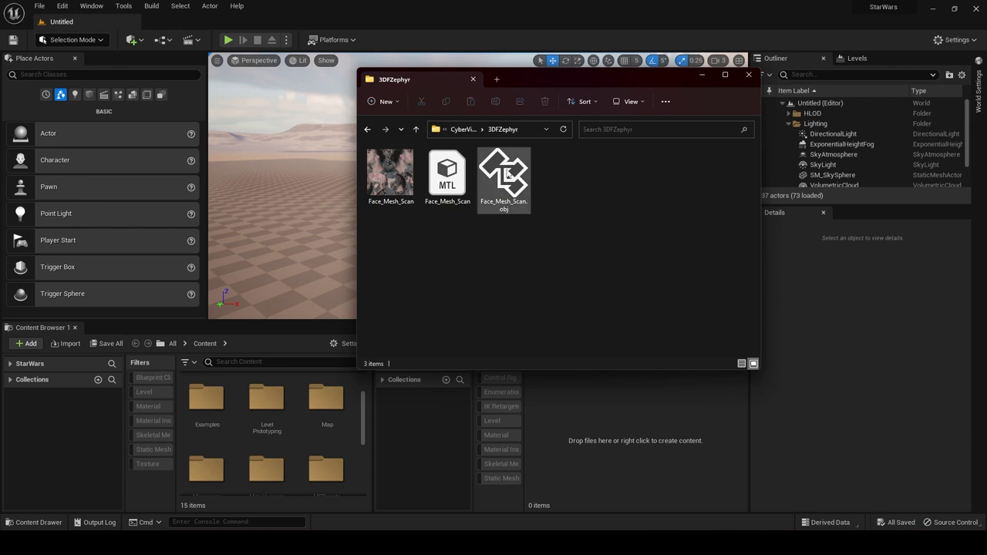
Import Face_Mesh_Scan.obj from the 3DFZephyr folder into MyMesh with zero offset rotation and place the mesh in the level.
mouse_move(505, 171)
mouse_down()
mouse_move(633, 404)
mouse_move(594, 436)
mouse_up()
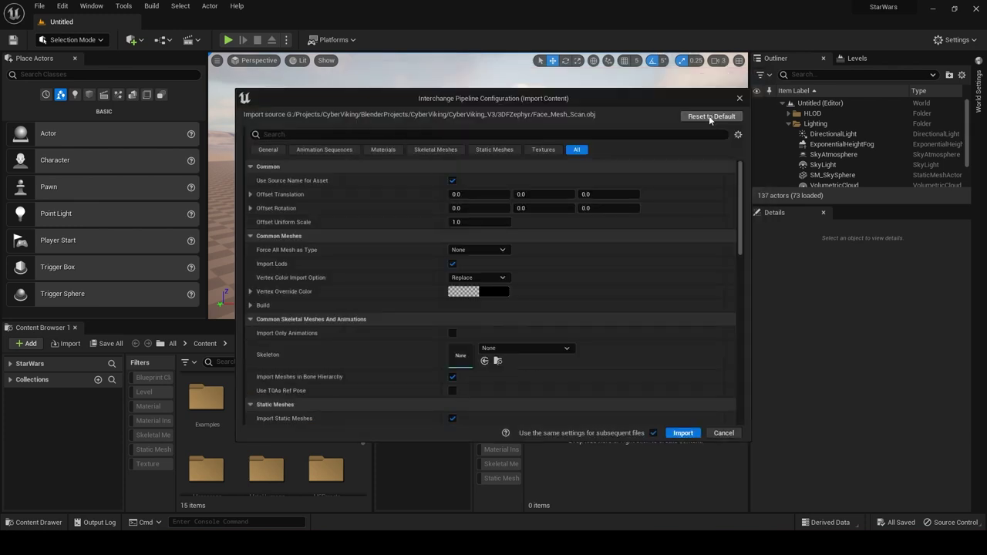
click(684, 433)
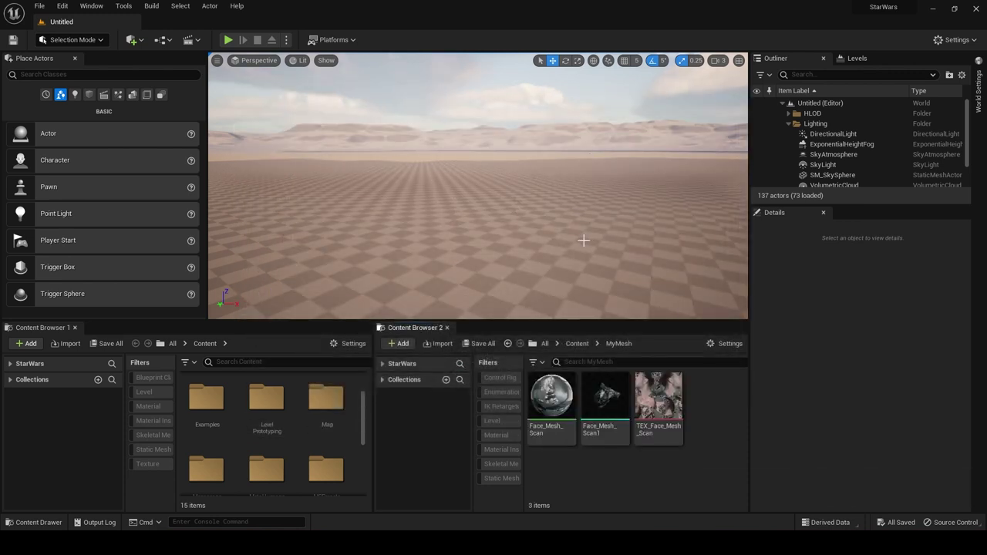
drag(605, 397, 425, 185)
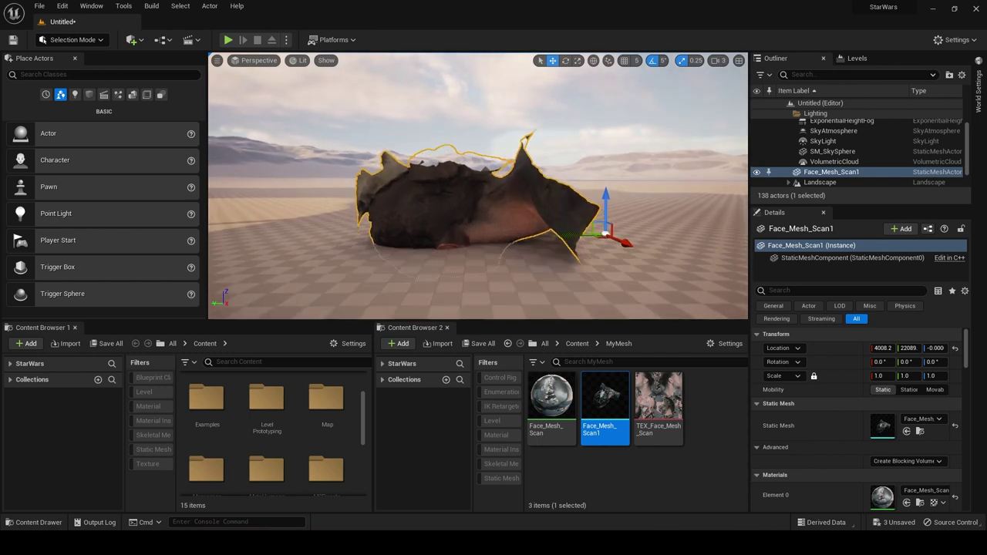
Rotate the placed face scan by -90° about X so it stands upright, and view it from the front.
click(567, 61)
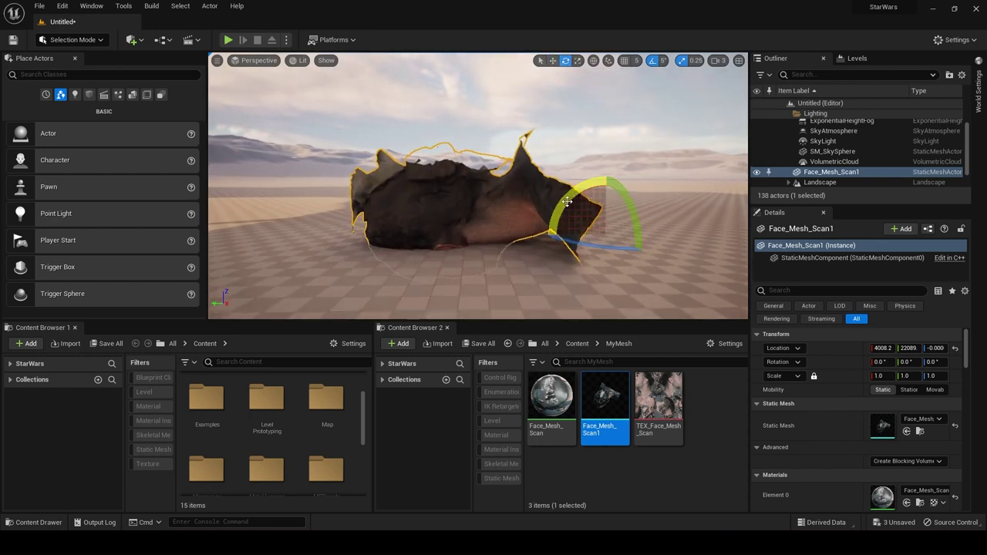
drag(564, 202, 661, 234)
right_drag(482, 215, 694, 202)
key(a)
right_drag(413, 258, 414, 261)
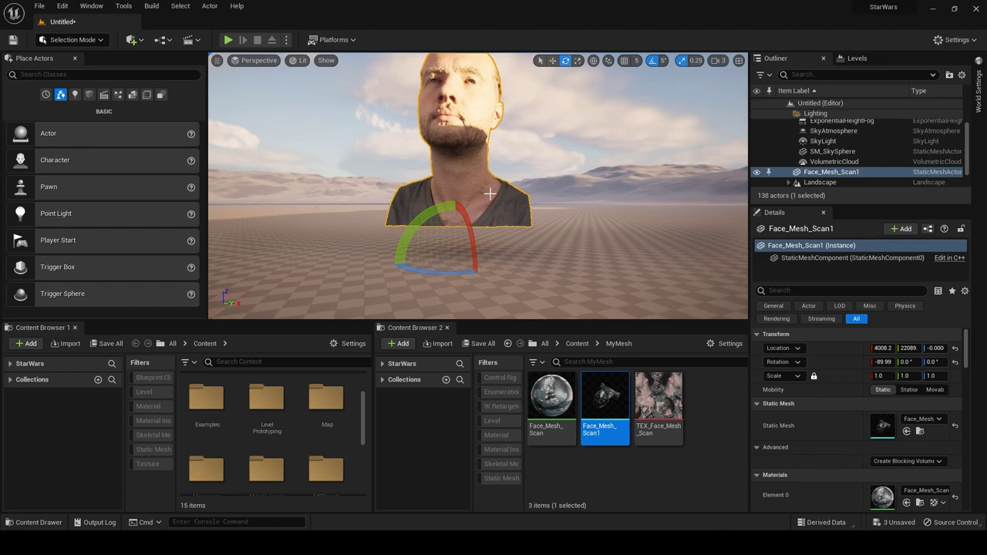
Delete the face scan from the level and force delete its mesh, material and texture from the MyMesh folder.
key(Delete)
key(ctrl+a)
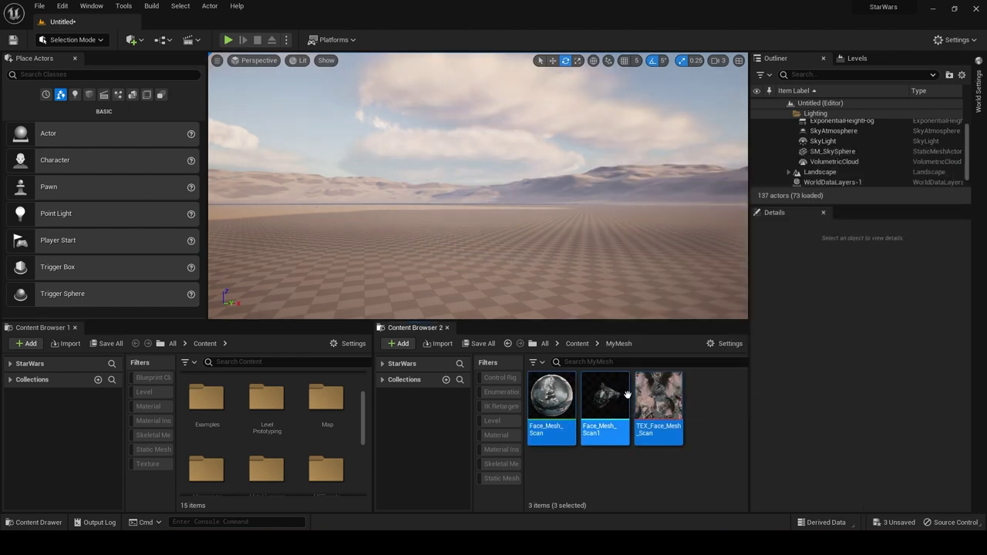
key(Delete)
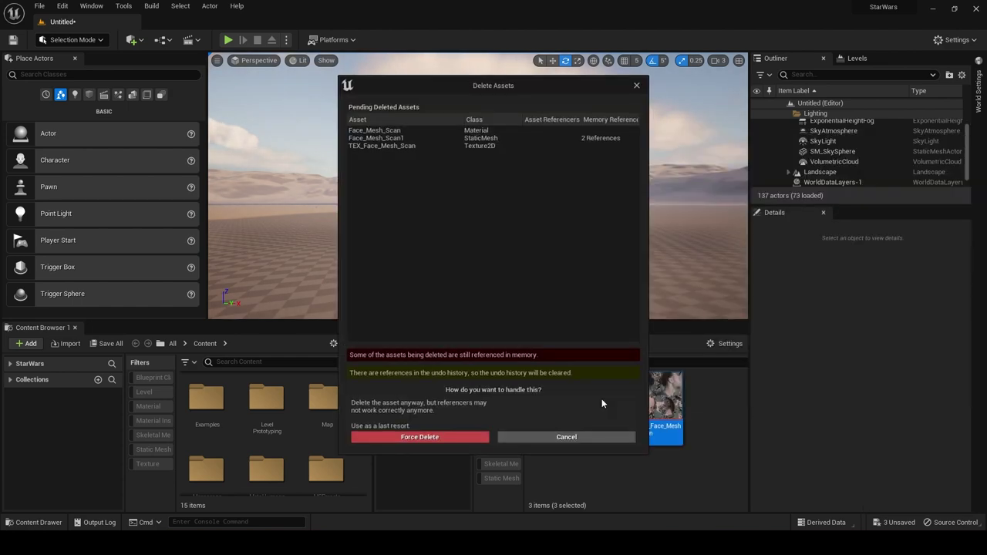
click(434, 437)
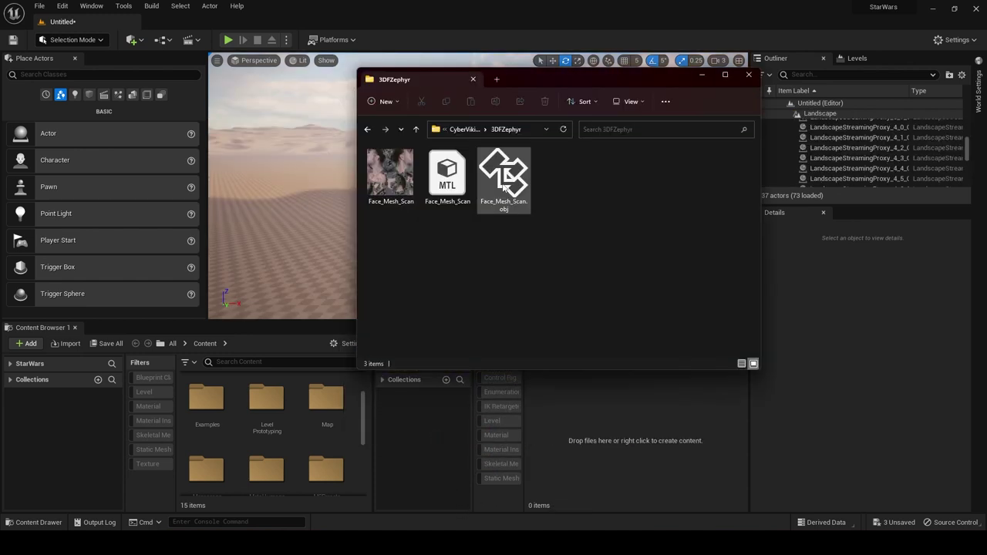
Import Face_Mesh_Scan.obj into the MyMesh folder with an offset rotation of -90 on X and -30 on Z.
drag(504, 178, 648, 450)
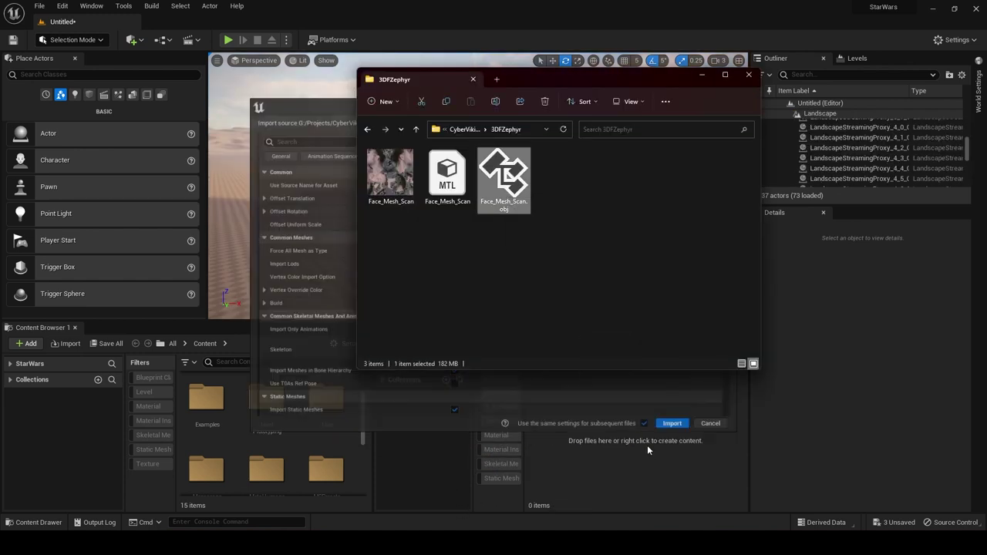
click(703, 76)
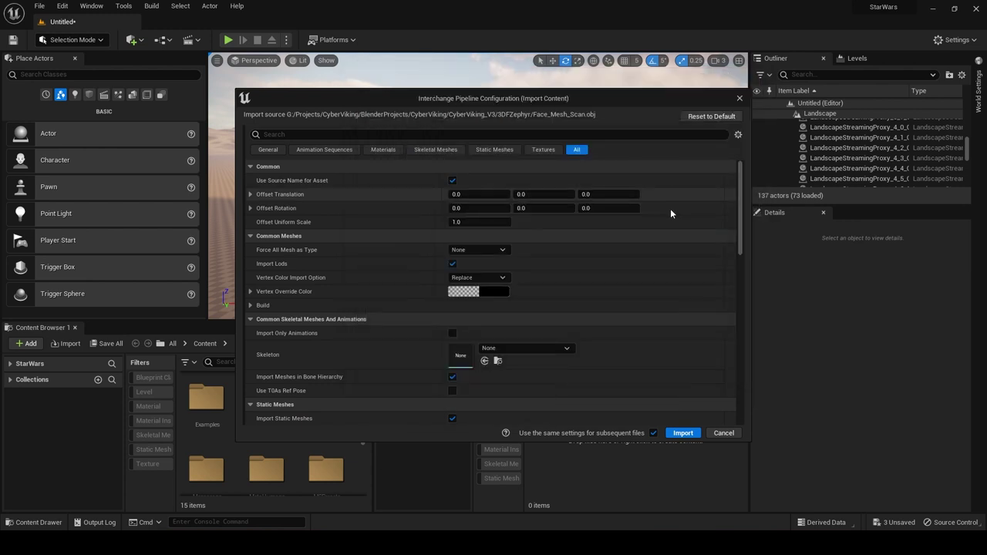
click(461, 208)
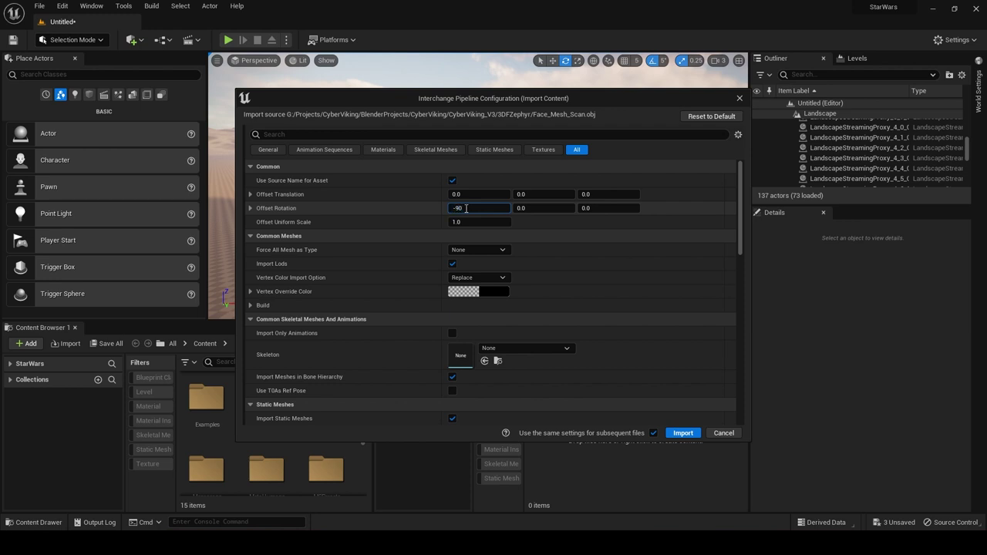
click(602, 209)
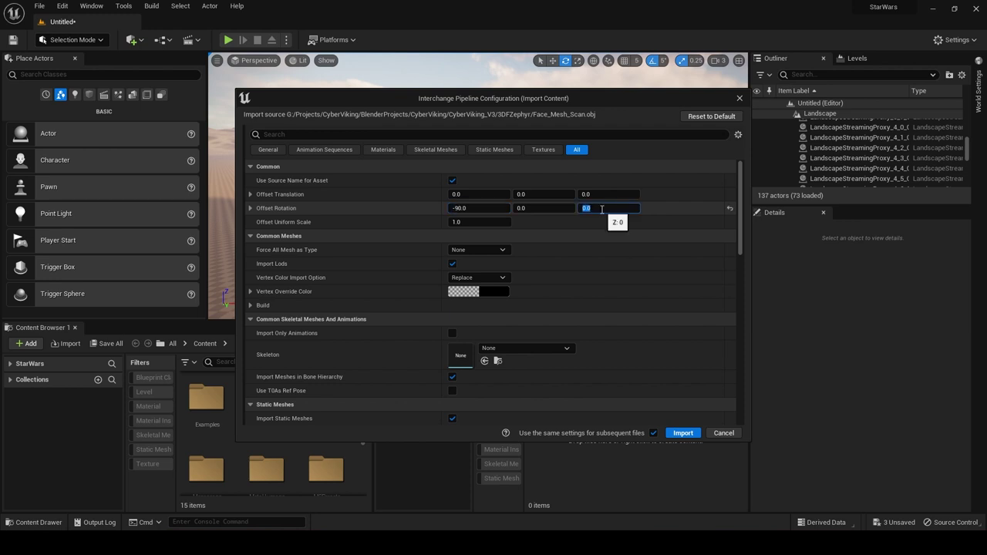
text(-30)
key(Return)
click(683, 434)
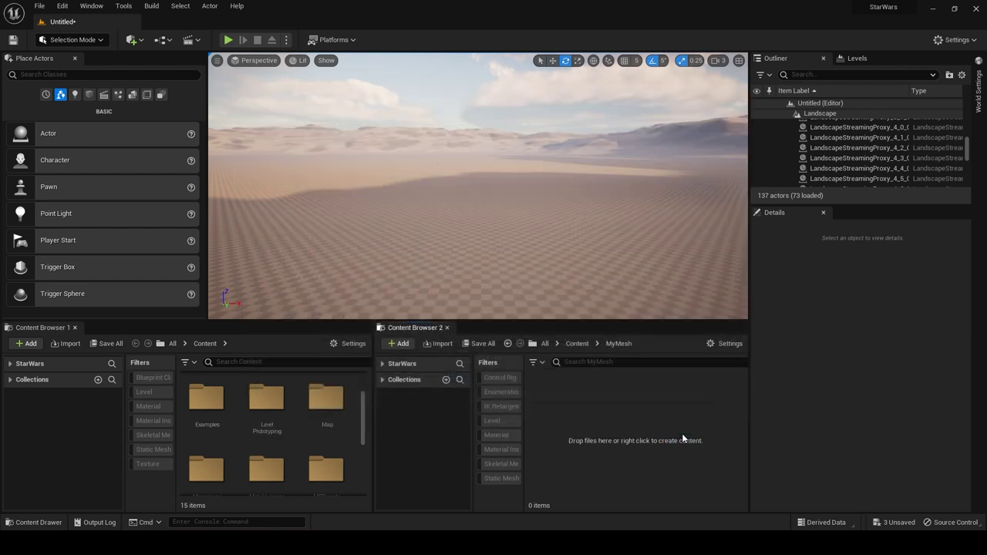
drag(559, 240, 549, 273)
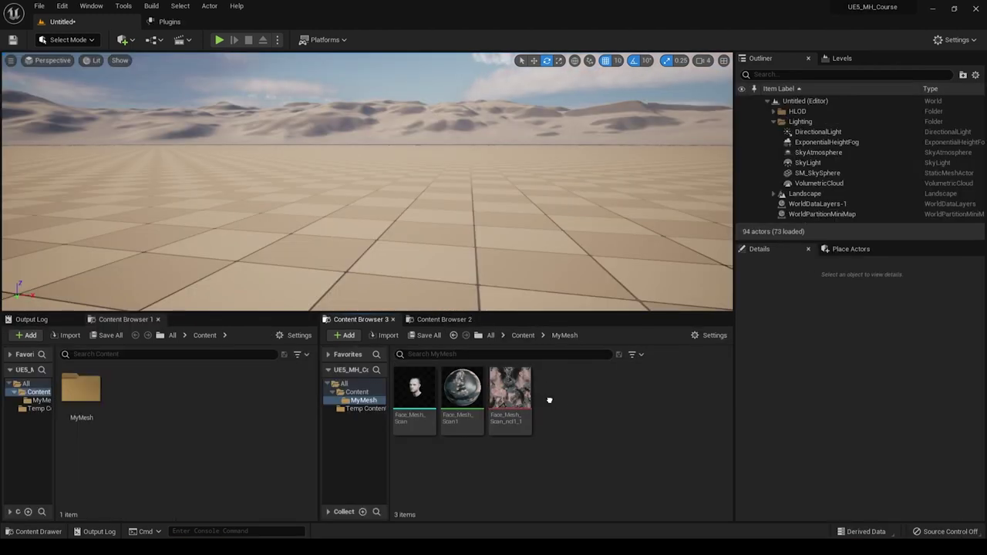
Create a MetaHuman Identity asset named MetaViking in the MyMesh folder.
right_click(549, 400)
mouse_move(600, 321)
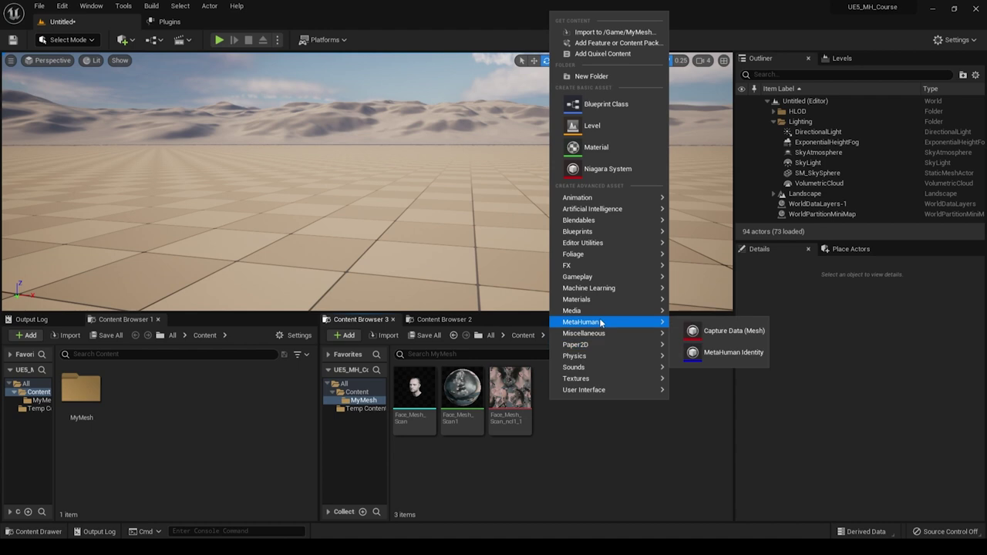
click(734, 353)
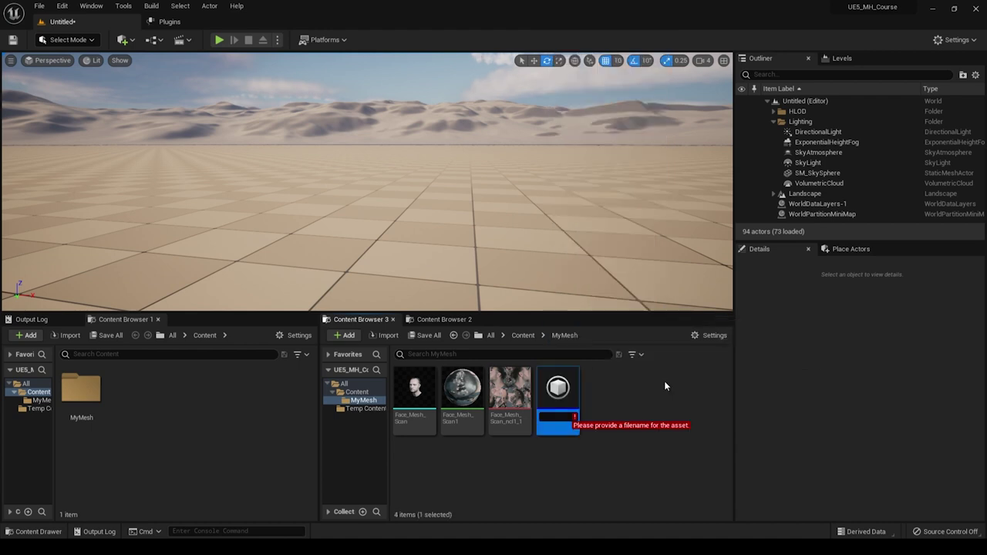
text(Viking)
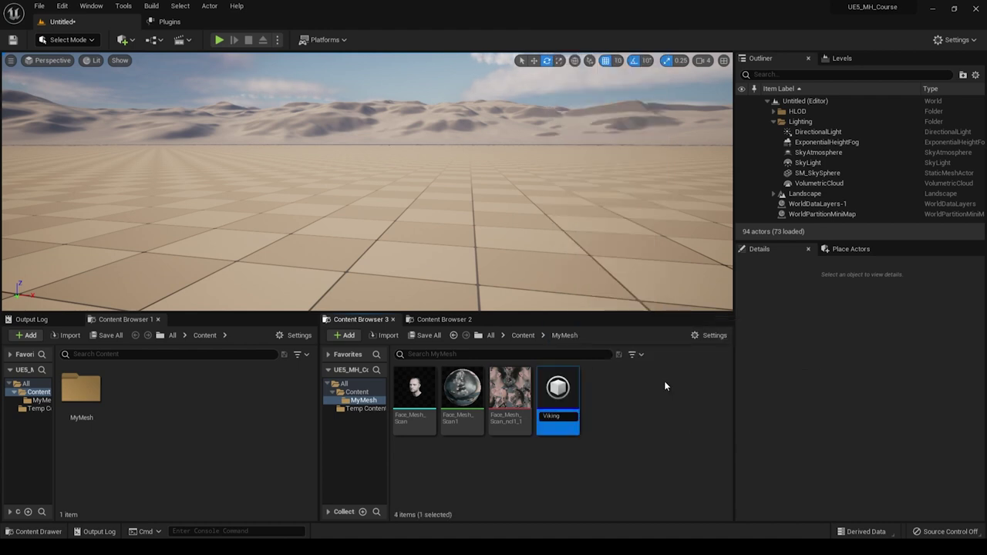
key(Return)
key(Home)
text(Meta)
key(Return)
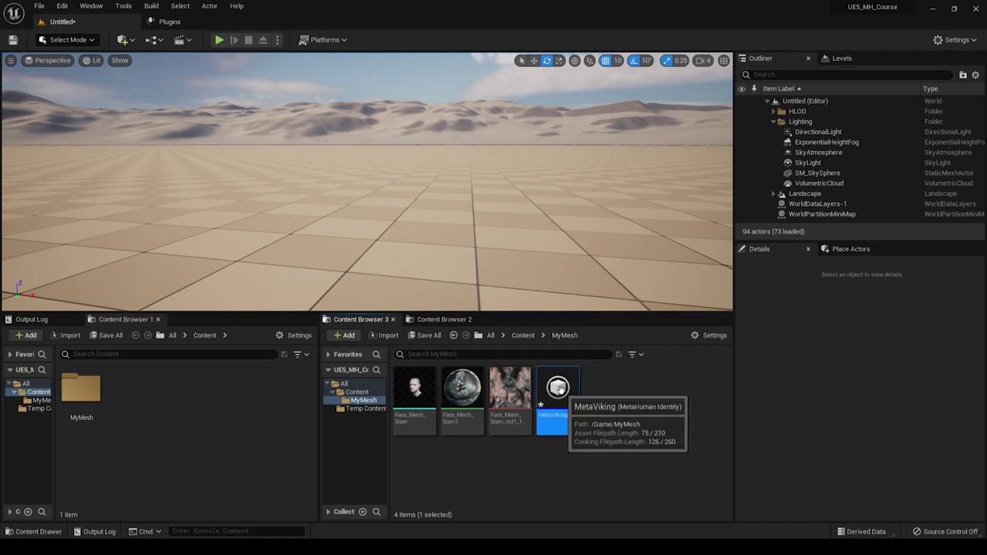
Open the MetaViking identity, sign in with Epic Games, and create its components from the Face_Mesh_Scan static mesh.
double_click(559, 390)
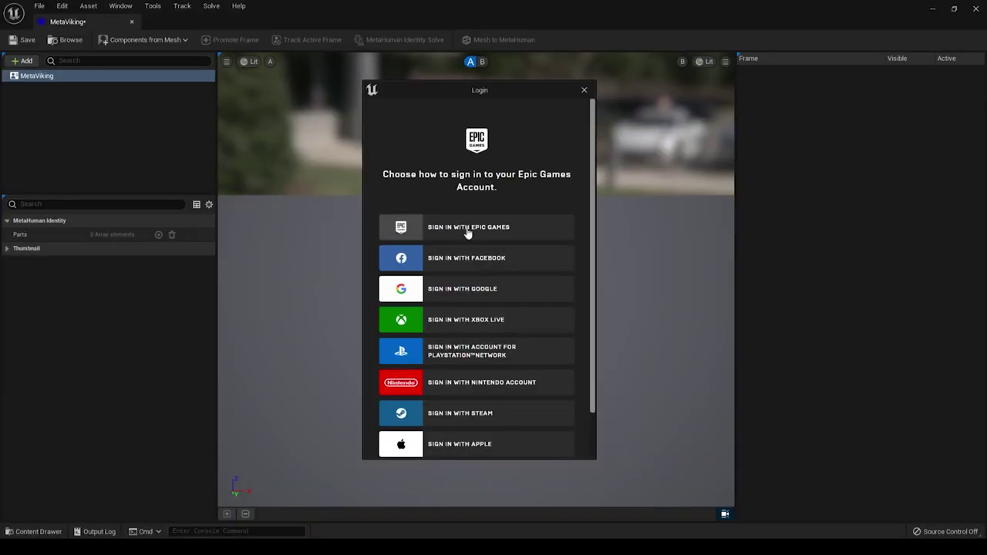
click(468, 226)
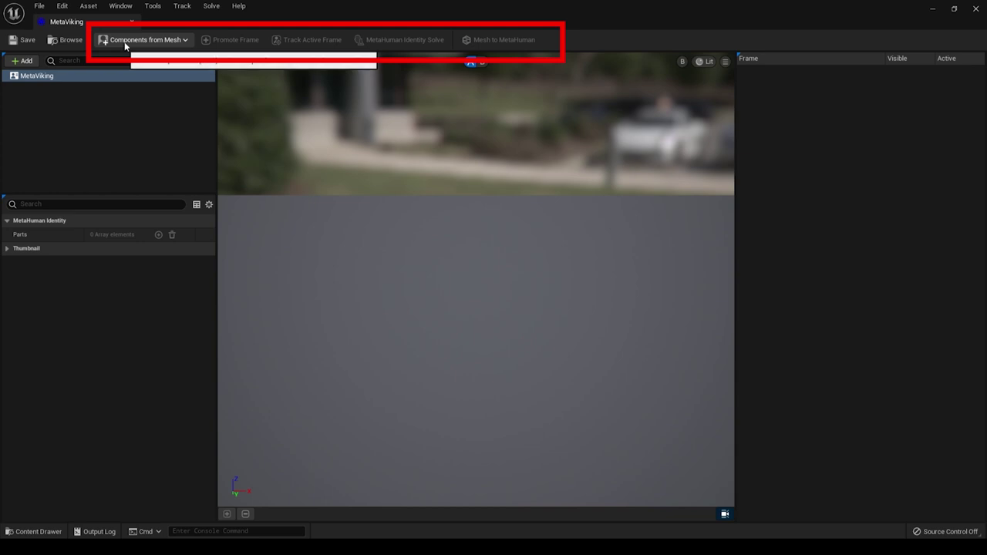
click(168, 40)
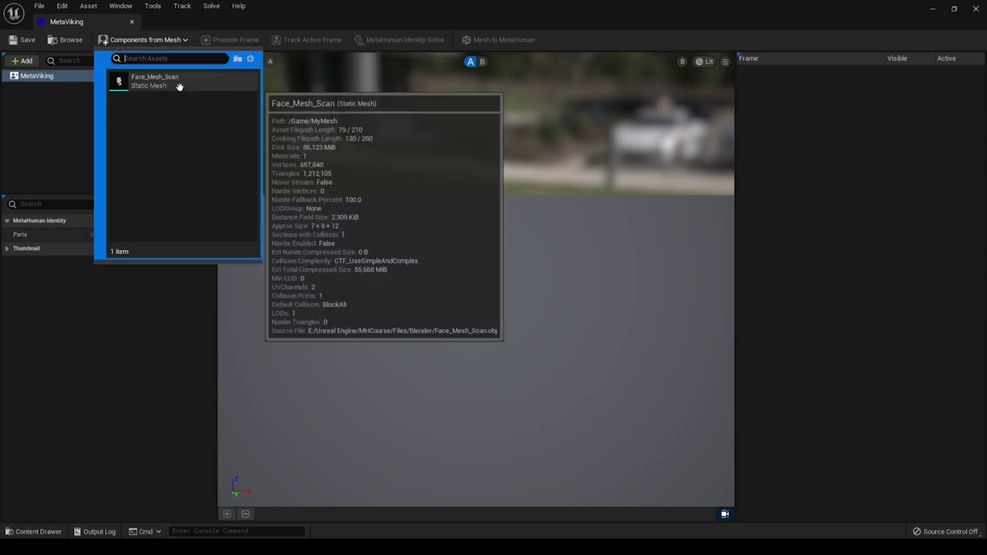
click(154, 83)
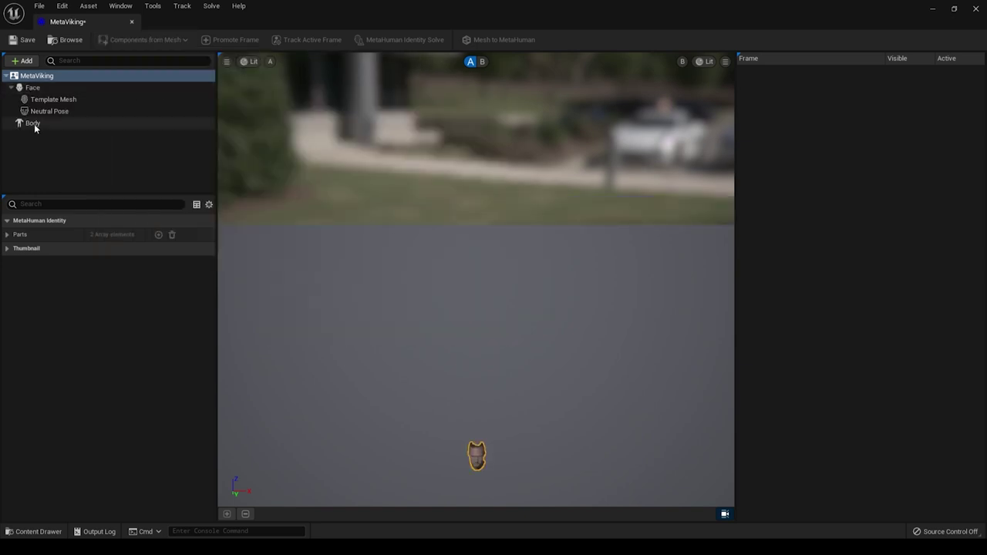
Set the identity's body to the tallest height with the medium-build male body type.
click(33, 125)
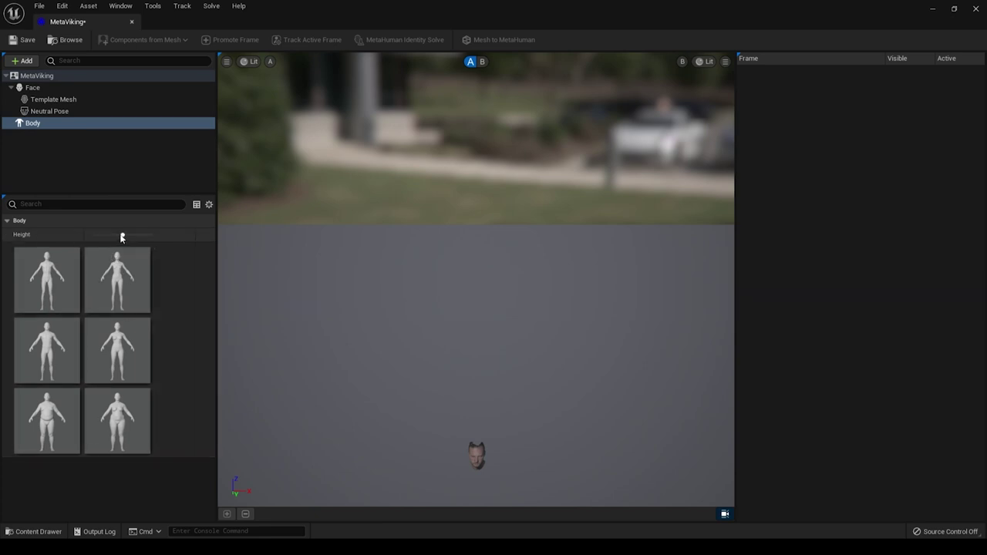
drag(122, 234, 151, 234)
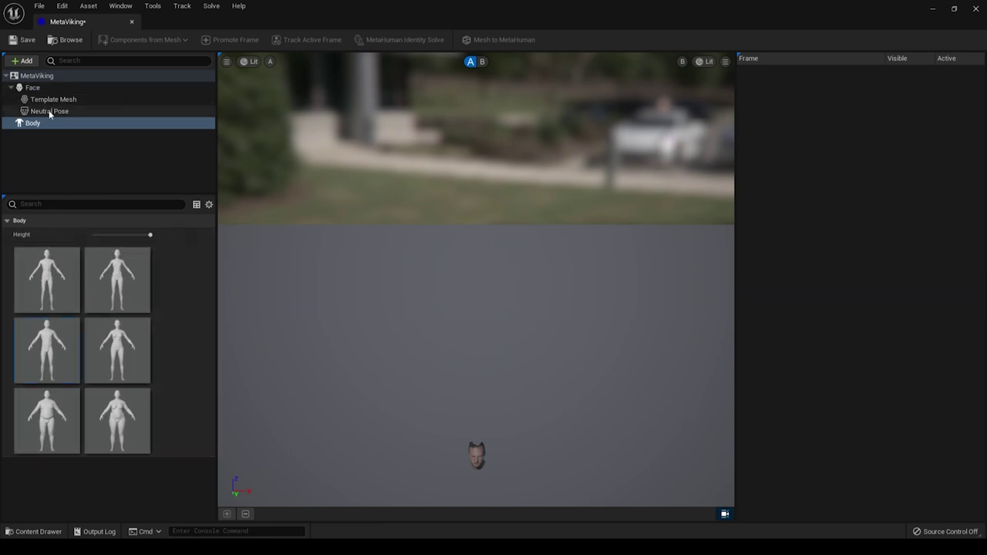
Select the identity's Neutral Pose and set view A to Unlit with a field of view of 20.
click(45, 112)
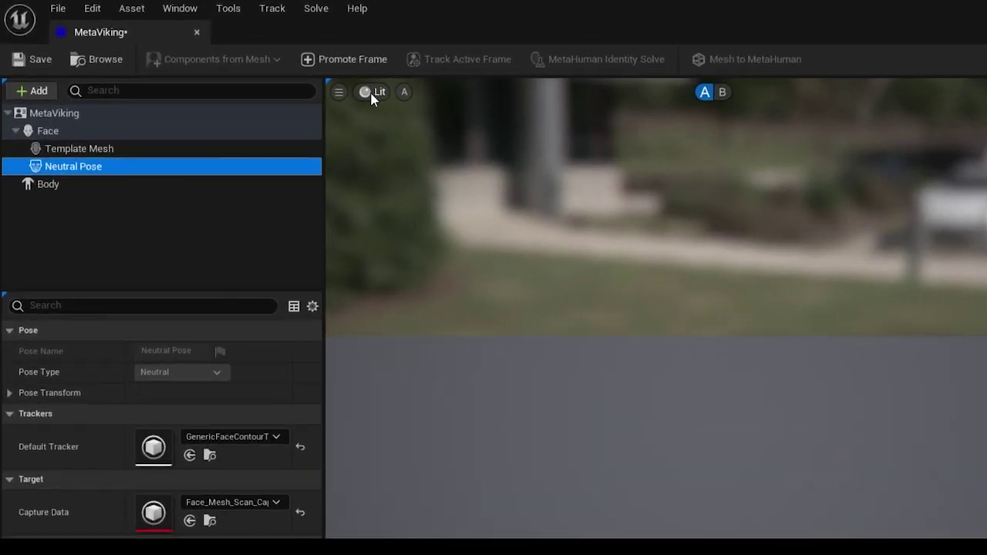
click(250, 61)
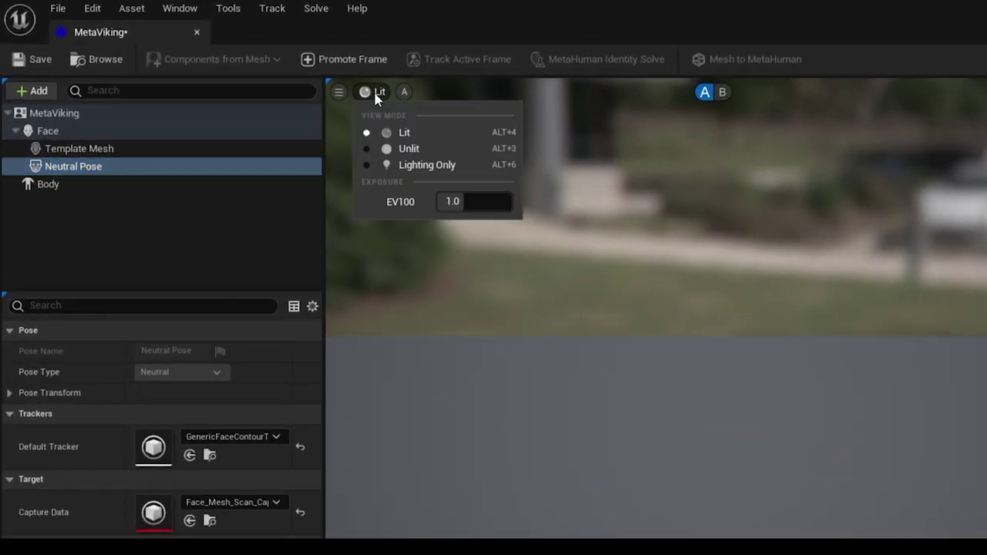
click(408, 148)
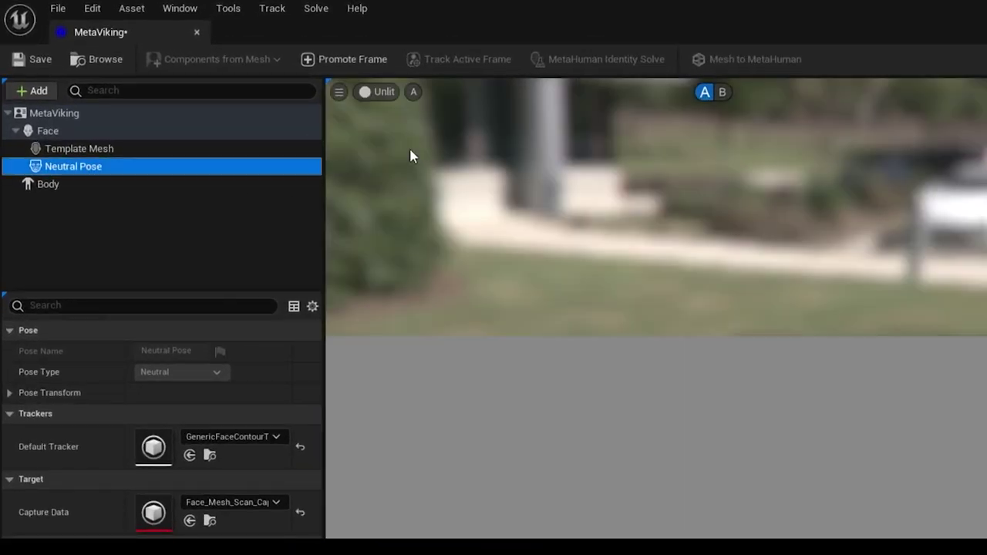
click(338, 93)
click(460, 149)
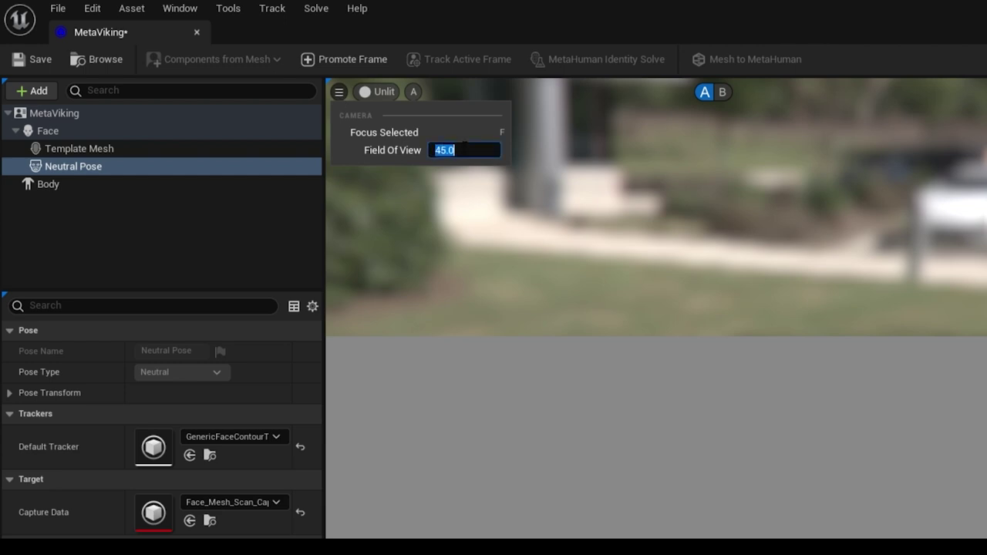
text(20)
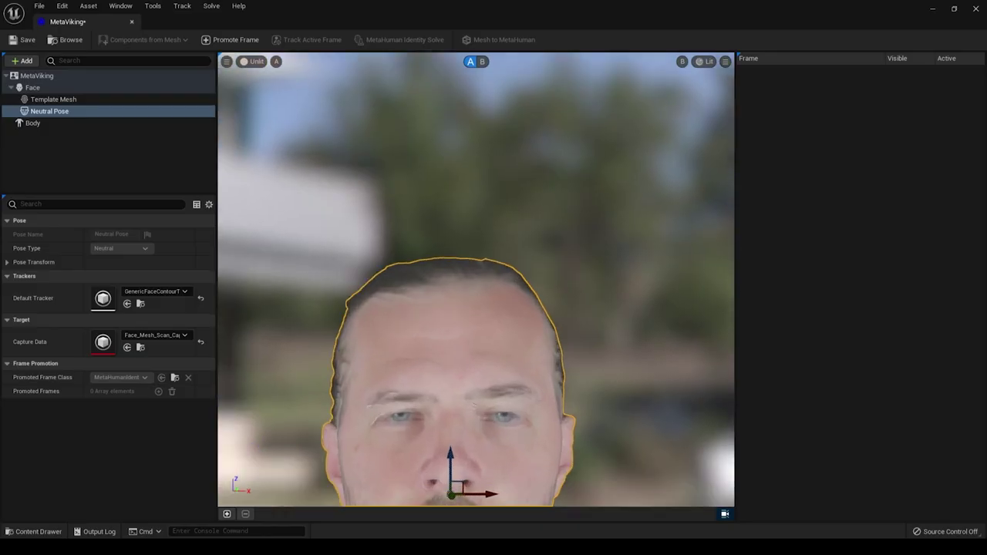
Frame the scanned head from the front and promote the view as a frame named Front.
right_drag(467, 279, 467, 347)
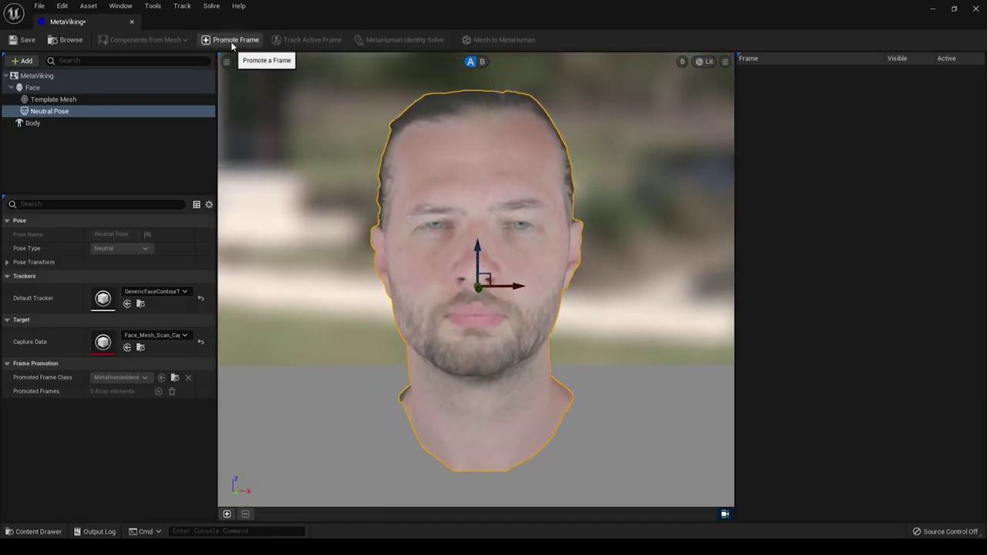
click(232, 40)
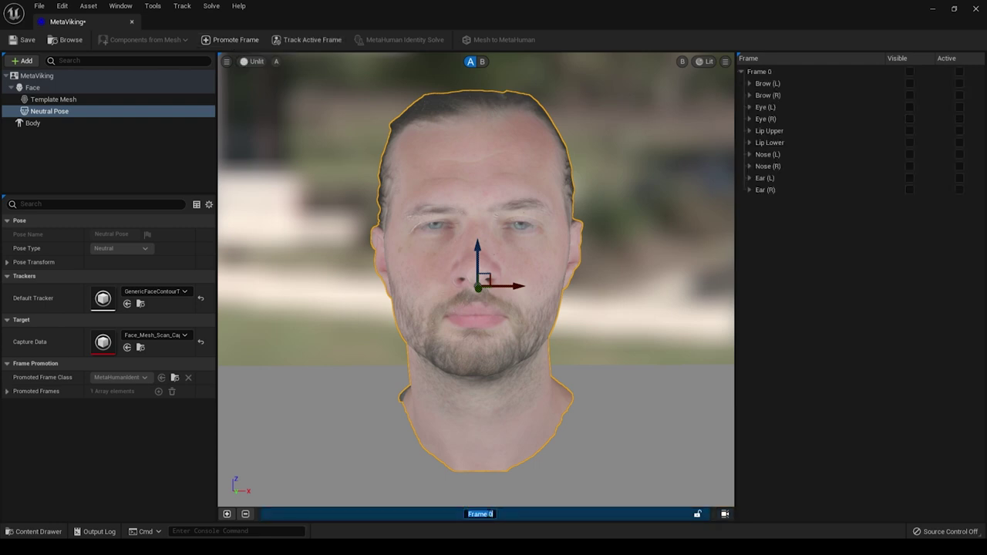
text(Front)
key(Return)
Turn on autotracking for the Front frame and lock its camera.
right_click(497, 516)
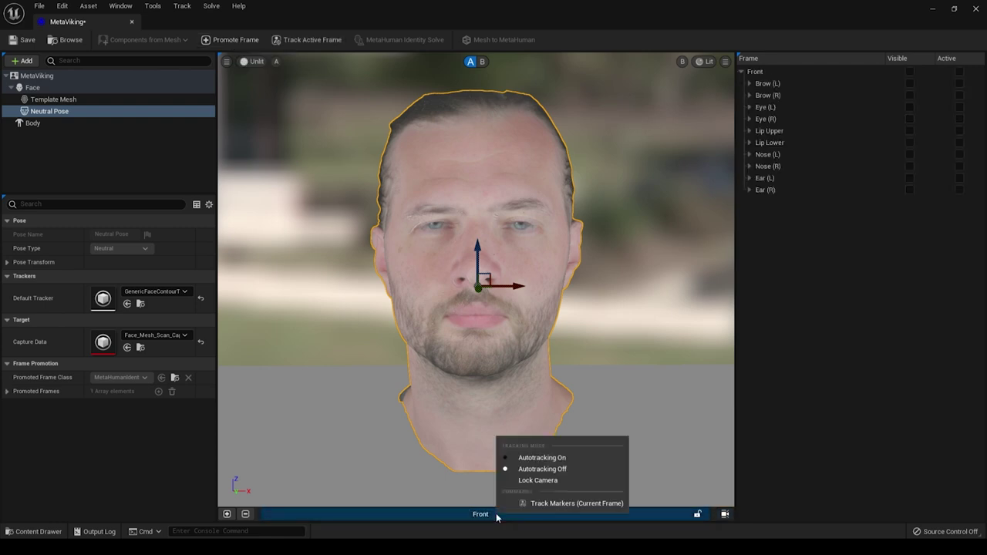
click(542, 458)
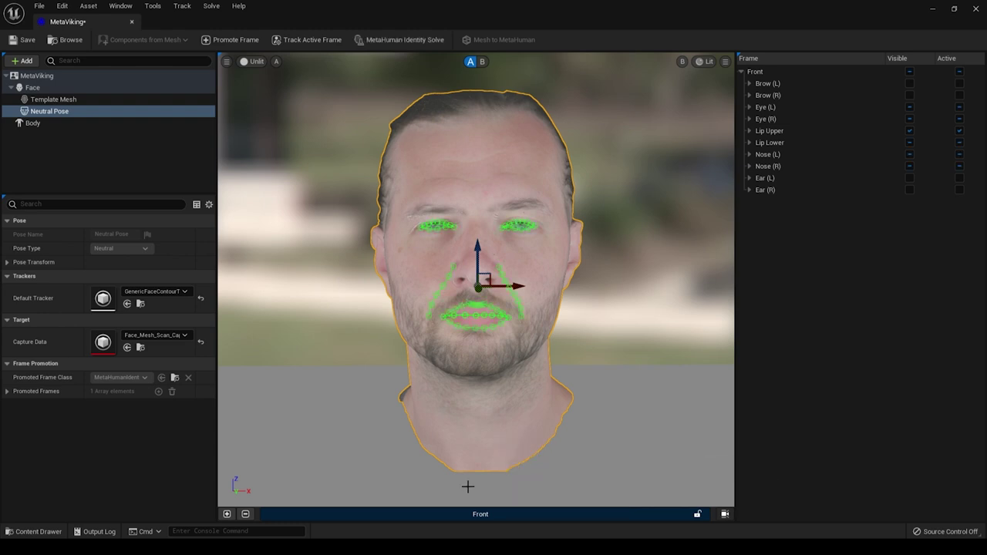
right_click(520, 519)
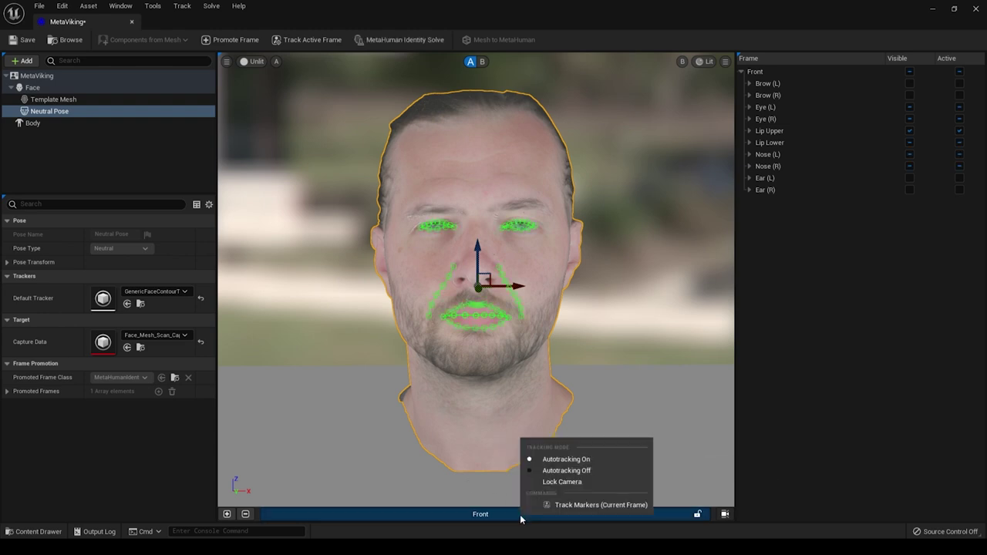
click(576, 482)
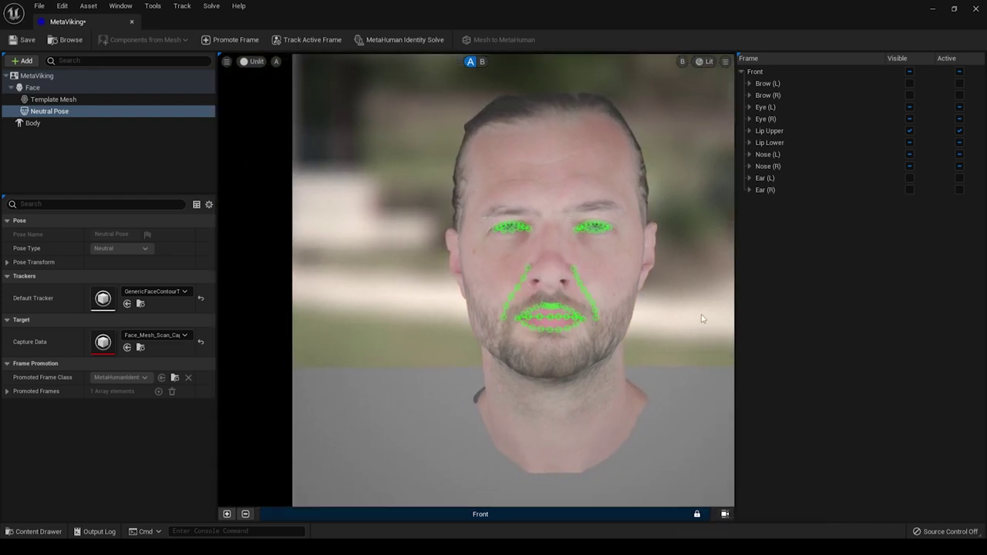
middle_drag(701, 318, 652, 312)
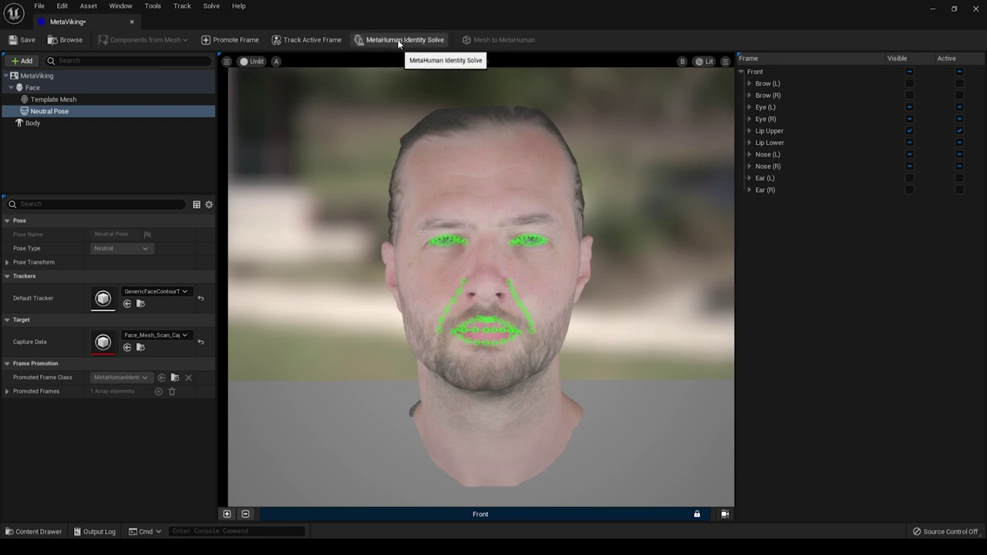
Run the MetaHuman Identity Solve and check the fitted template mesh in view B.
click(399, 40)
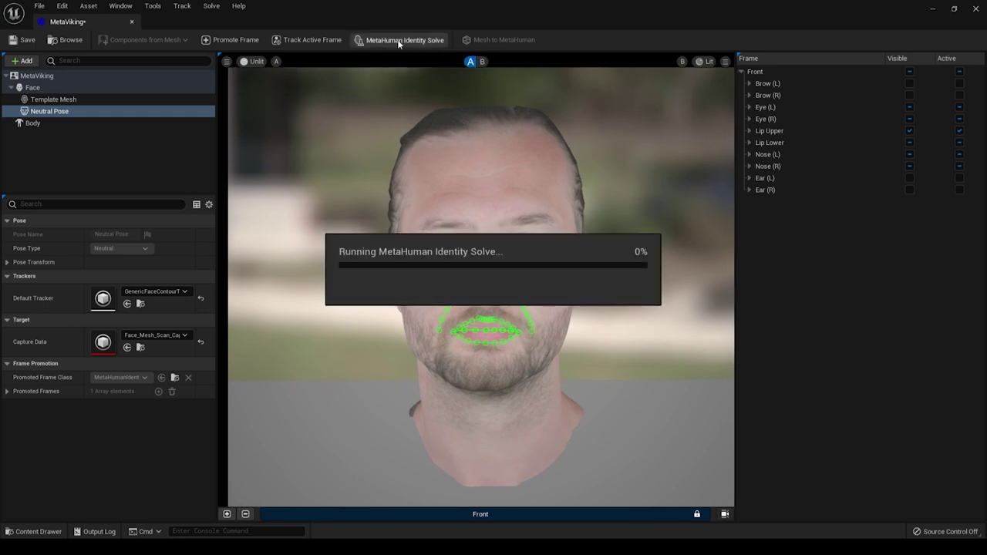
click(482, 61)
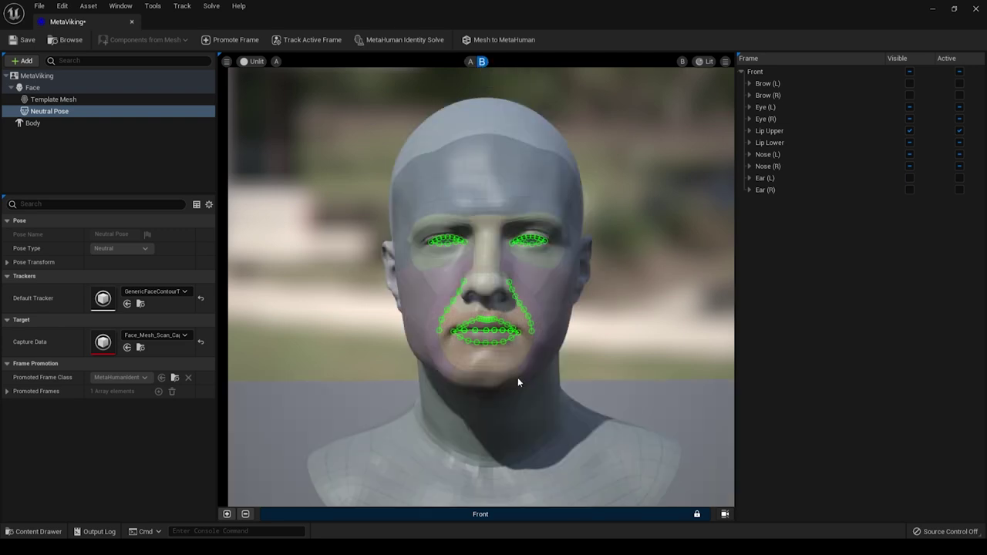
key(a)
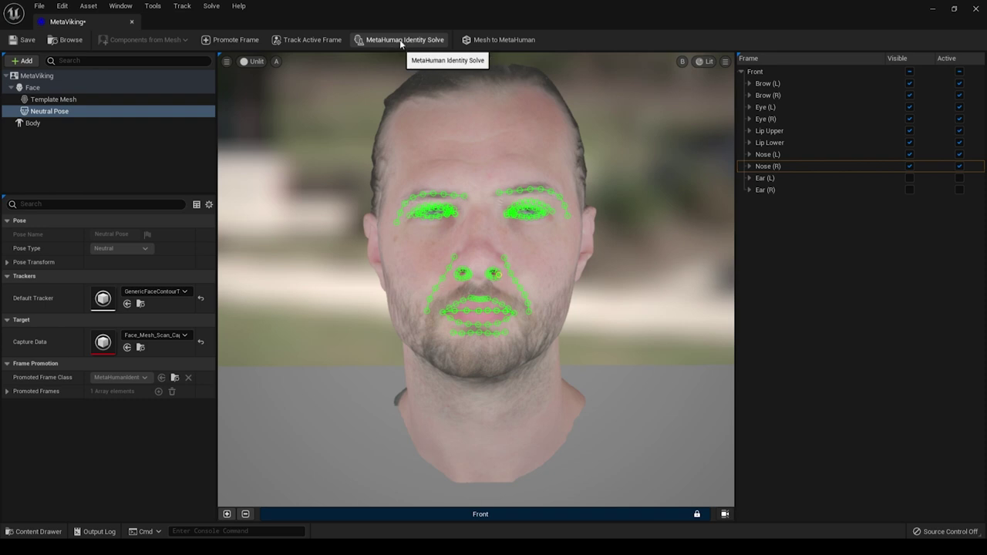
Rerun the MetaHuman Identity Solve with the brow, eye, lip and nose curves active, and compare the fitted mesh with the scan in free view.
click(400, 42)
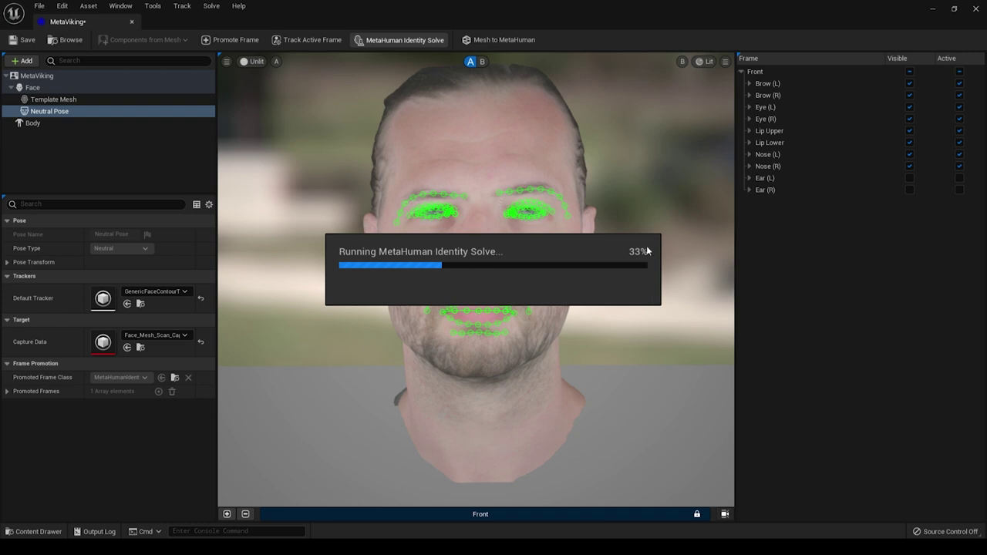
click(482, 62)
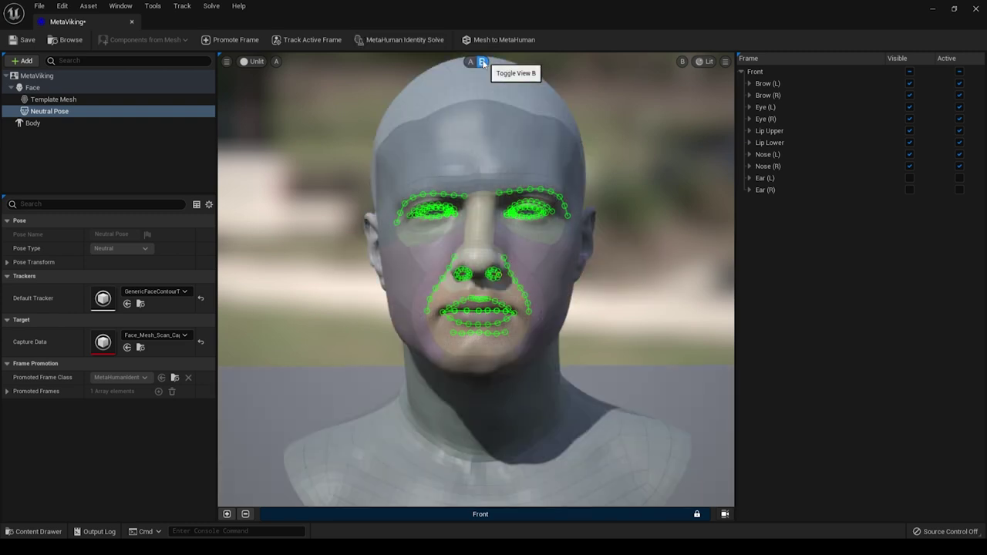
click(725, 515)
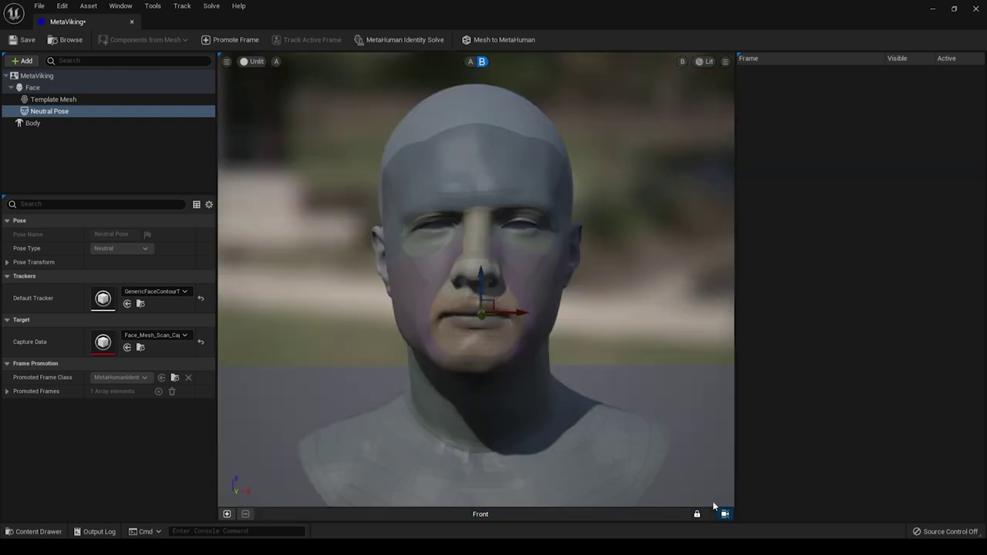
right_drag(580, 299, 513, 293)
click(471, 62)
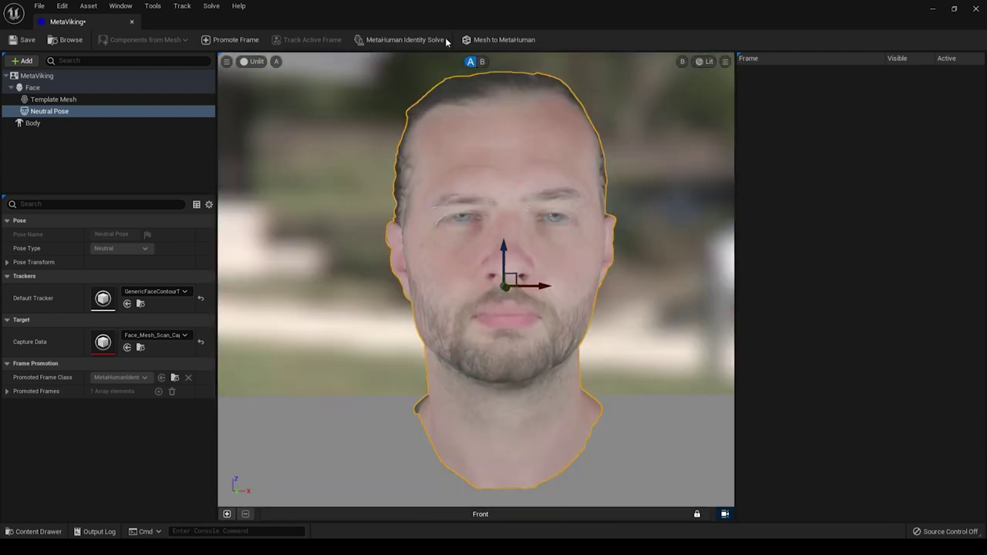
Submit the solved identity with Mesh to MetaHuman and look through the starting characters in MetaHuman Creator.
click(502, 40)
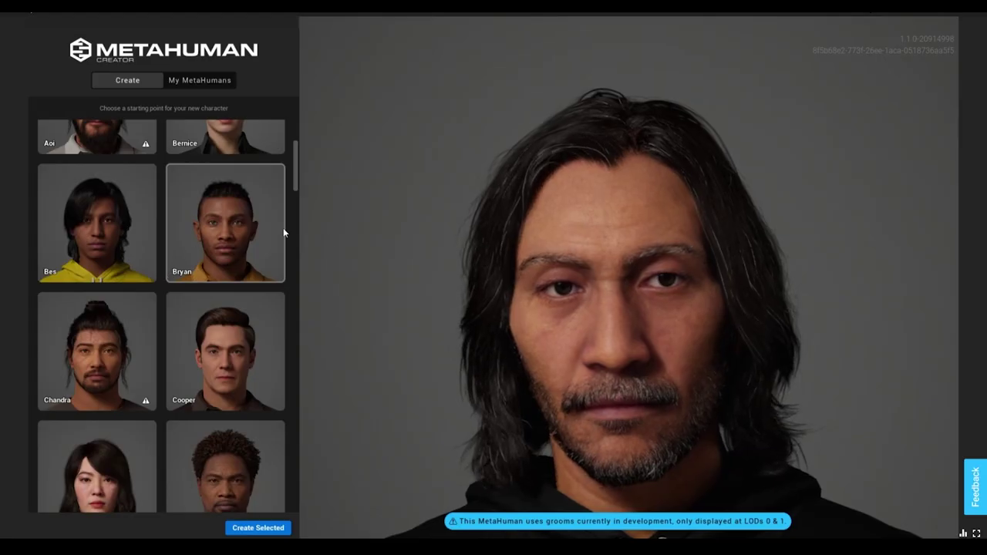
drag(298, 165, 293, 497)
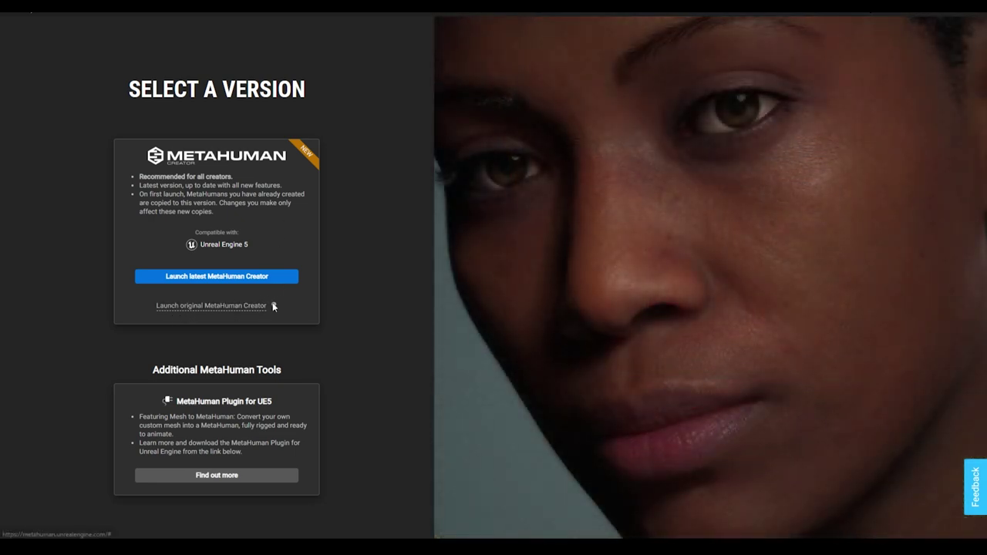
Launch the latest MetaHuman Creator and open the MetaViking character from My MetaHumans for editing.
mouse_move(275, 306)
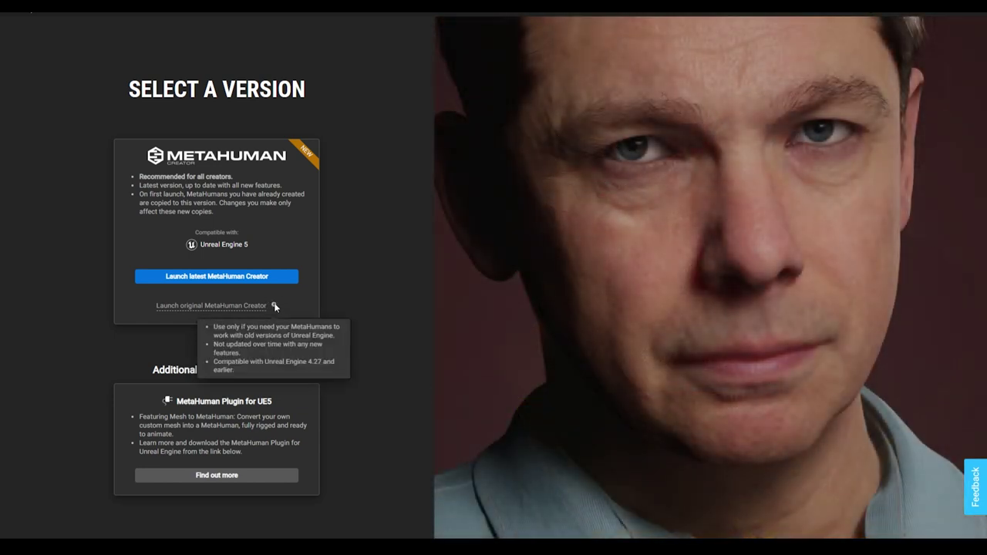
click(198, 277)
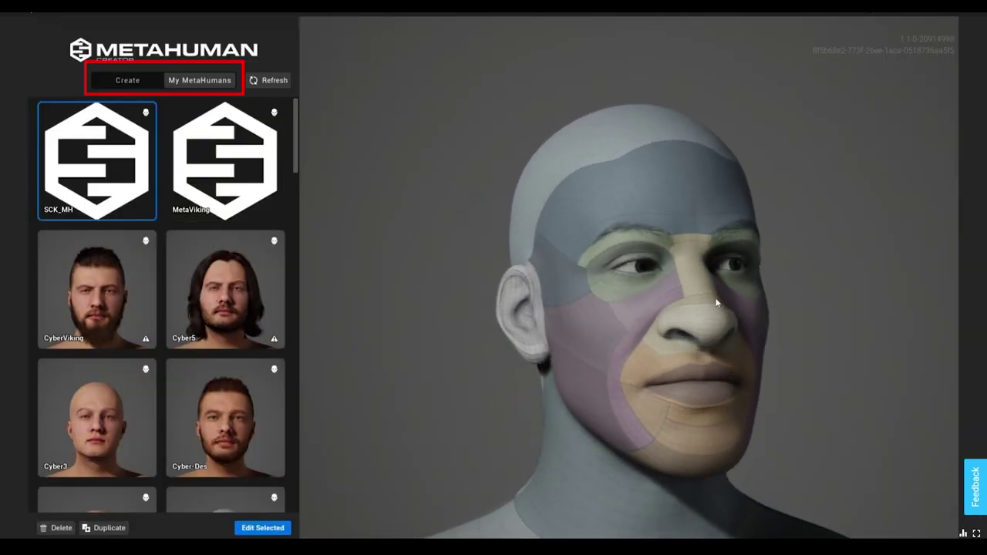
click(228, 162)
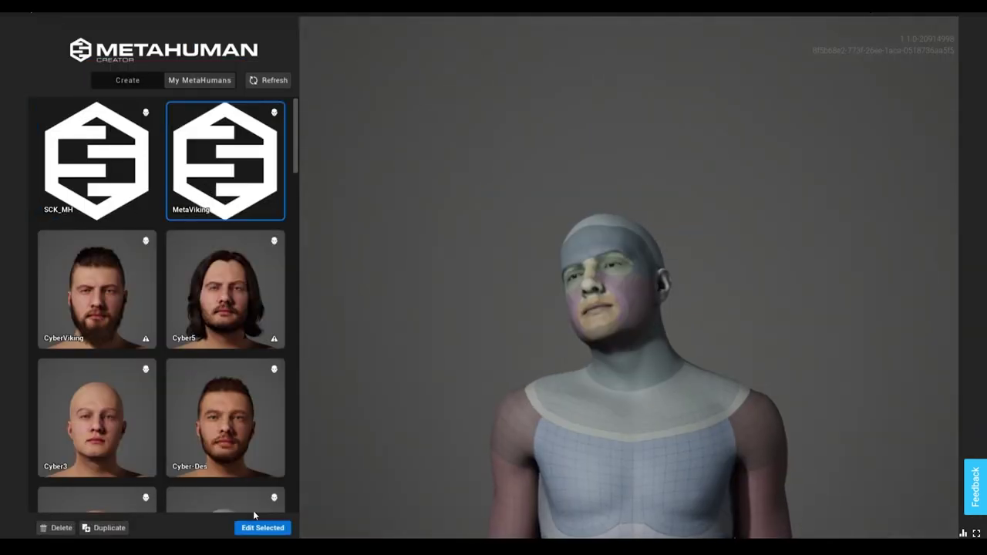
click(264, 530)
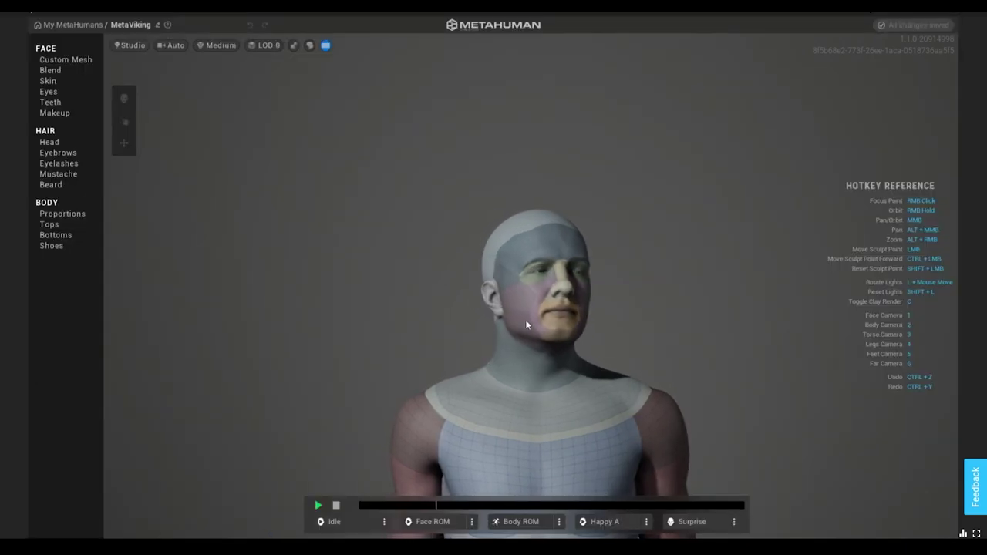
Rename the MetaViking character to Darth_Maul.
key(BackSpace)
key(BackSpace)
key(BackSpace)
key(BackSpace)
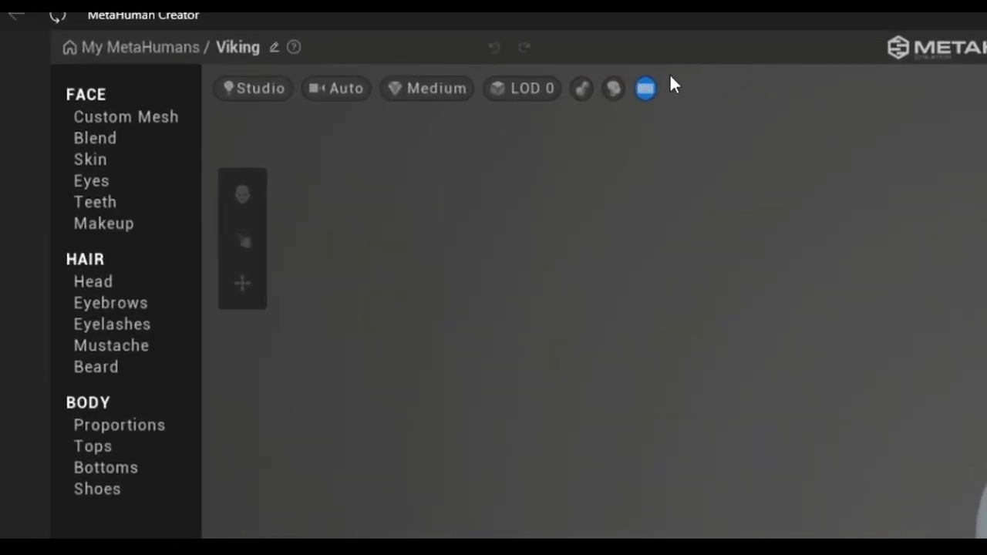
text(Cyber)
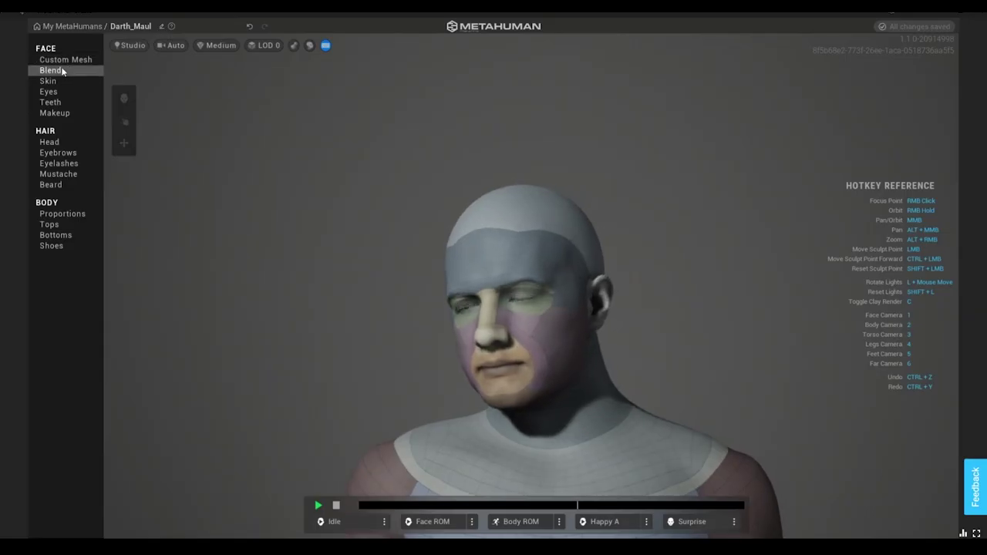
Assign a skin texture to the character and lighten its color to a pale skin tone.
click(104, 81)
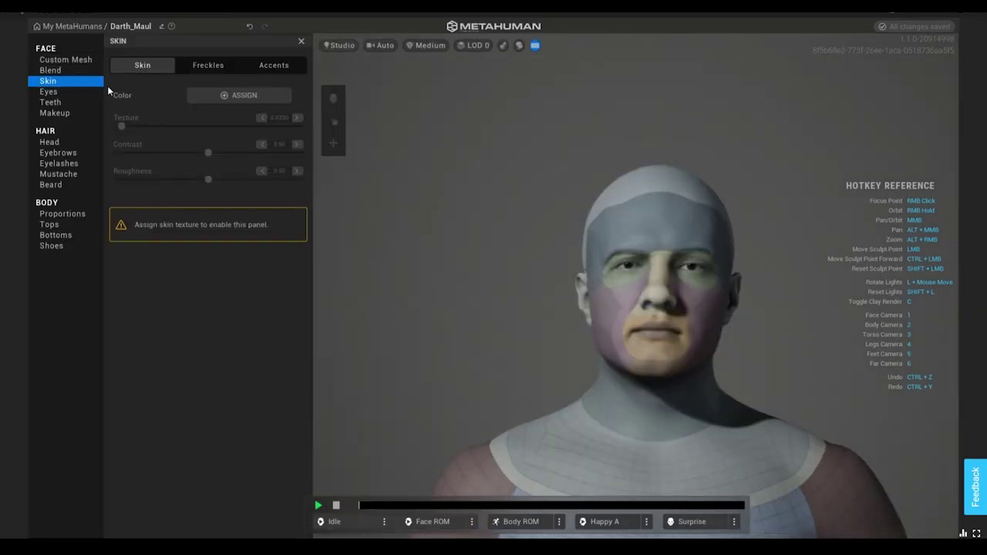
click(232, 99)
click(323, 157)
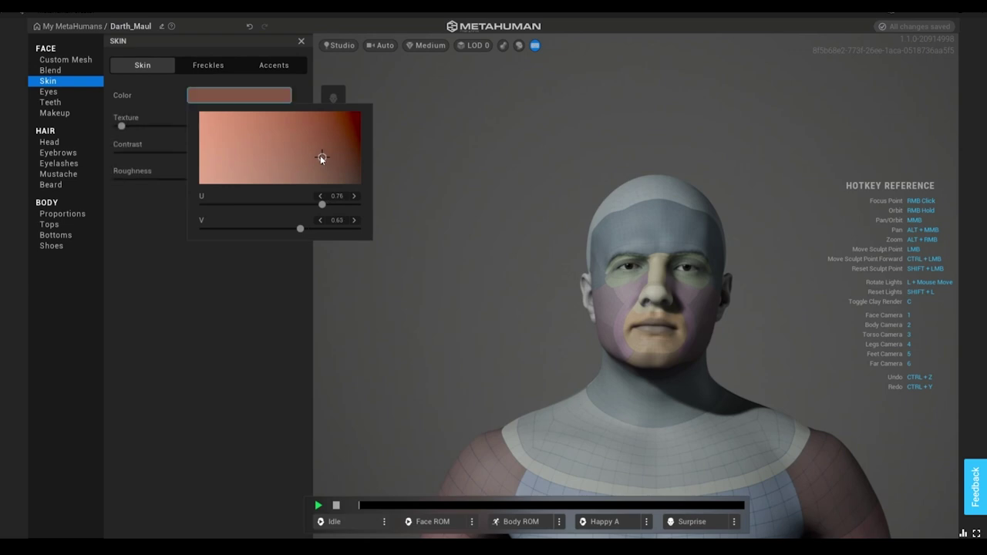
drag(293, 149, 182, 126)
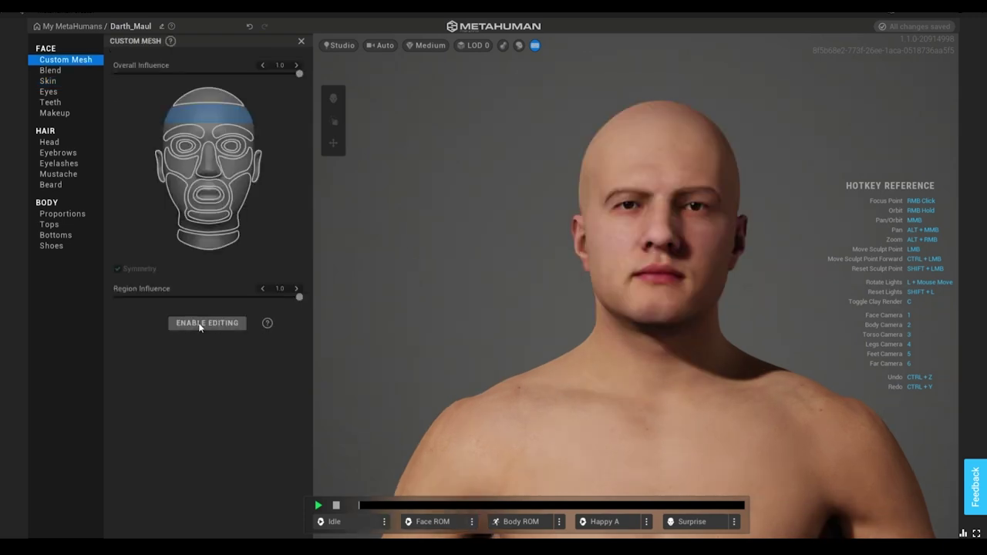
Enable editing of the character's custom mesh so the face can be sculpted.
click(202, 323)
click(498, 311)
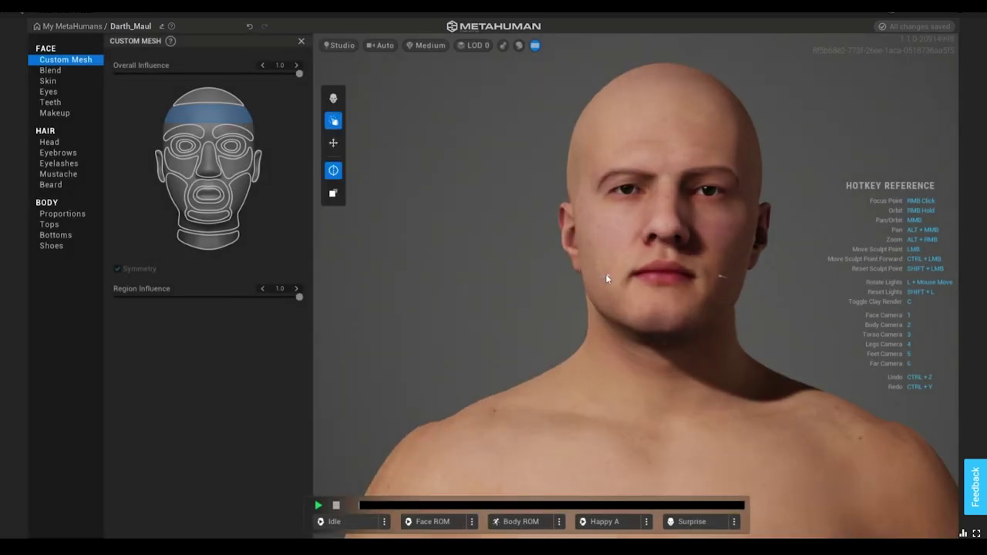
scroll(648, 287, up, 1)
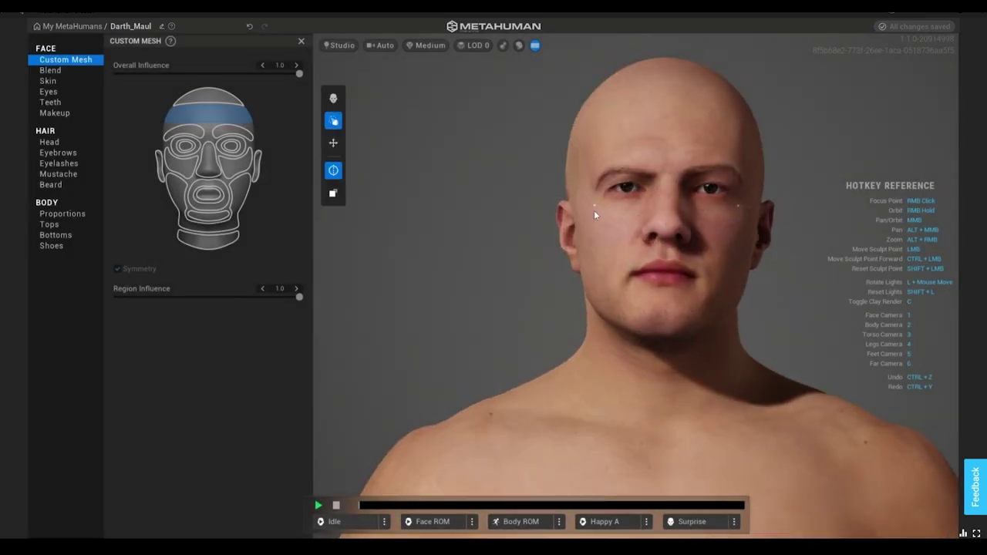
Fill the three face blend slots with Kristofer and two other presets, and blend the character's eye region toward them.
click(50, 71)
scroll(269, 366, down, 5)
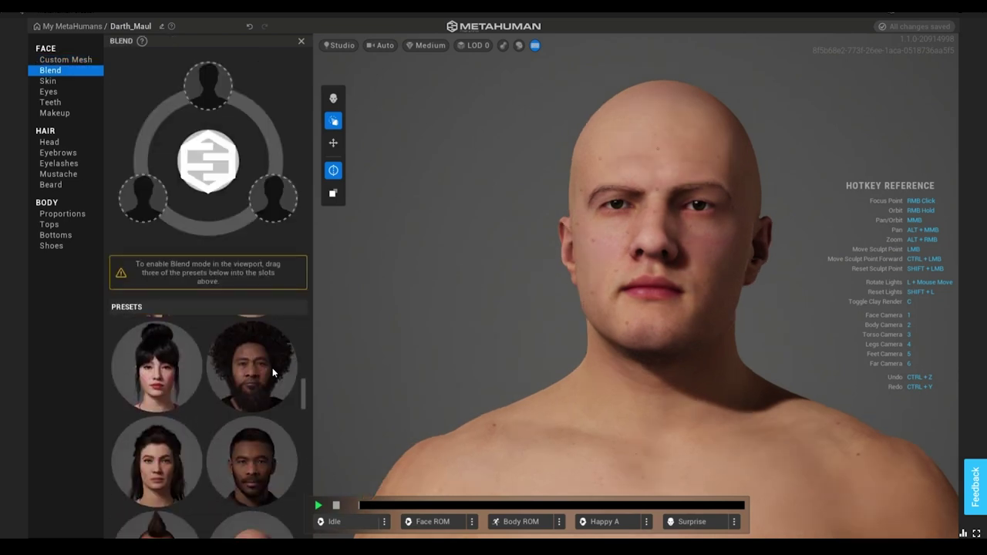
scroll(268, 370, down, 5)
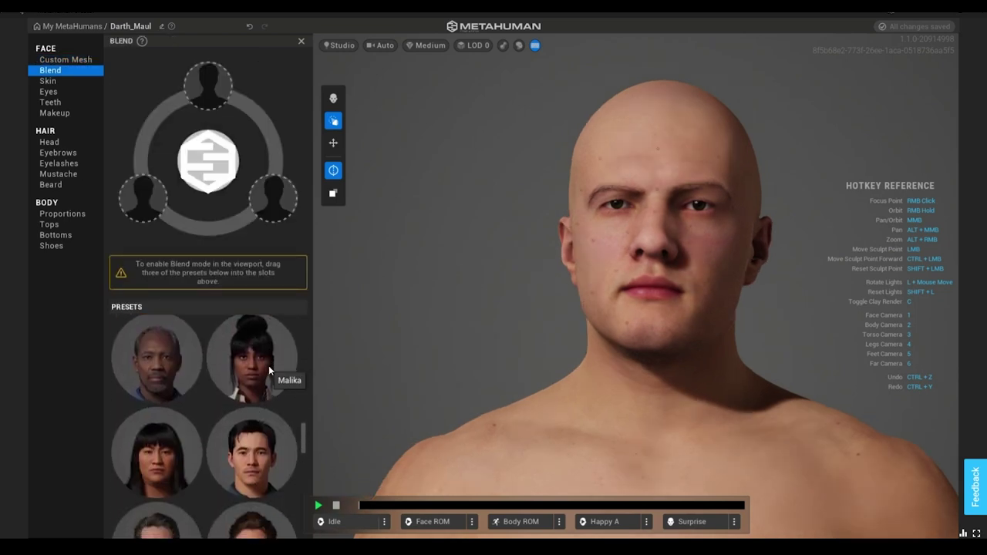
scroll(268, 370, down, 2)
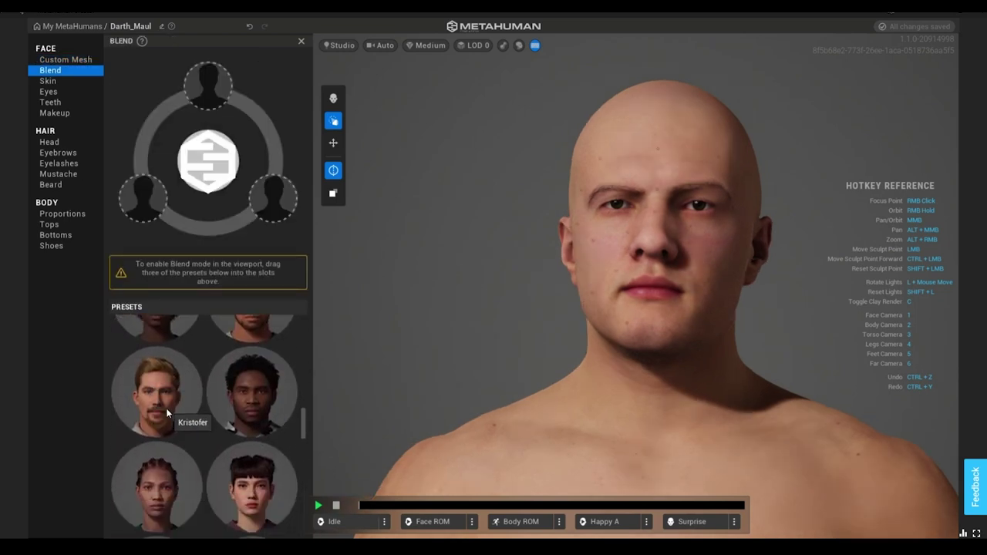
drag(166, 408, 216, 79)
drag(216, 79, 210, 83)
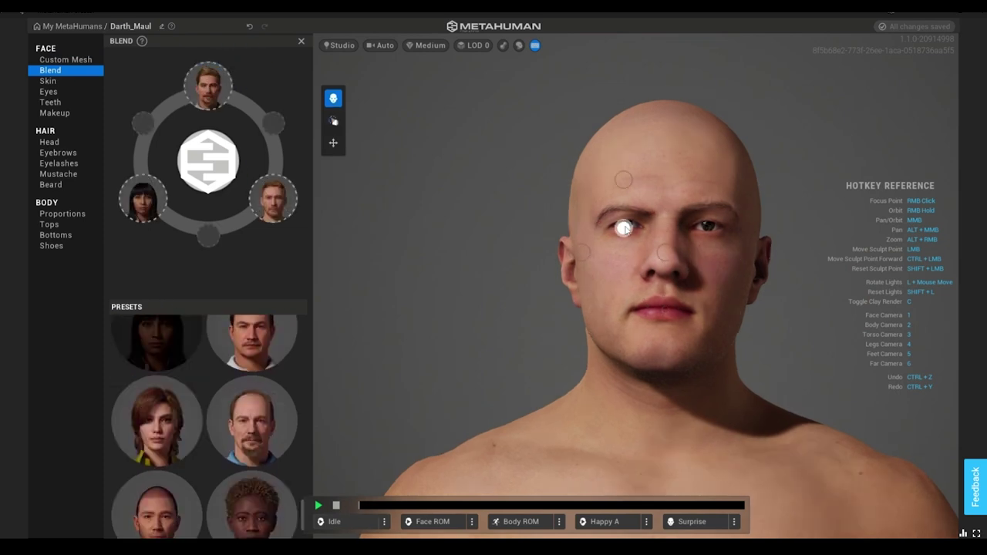
mouse_move(625, 229)
mouse_down()
mouse_move(581, 249)
mouse_move(616, 233)
mouse_move(674, 258)
mouse_move(619, 160)
mouse_move(621, 219)
mouse_up()
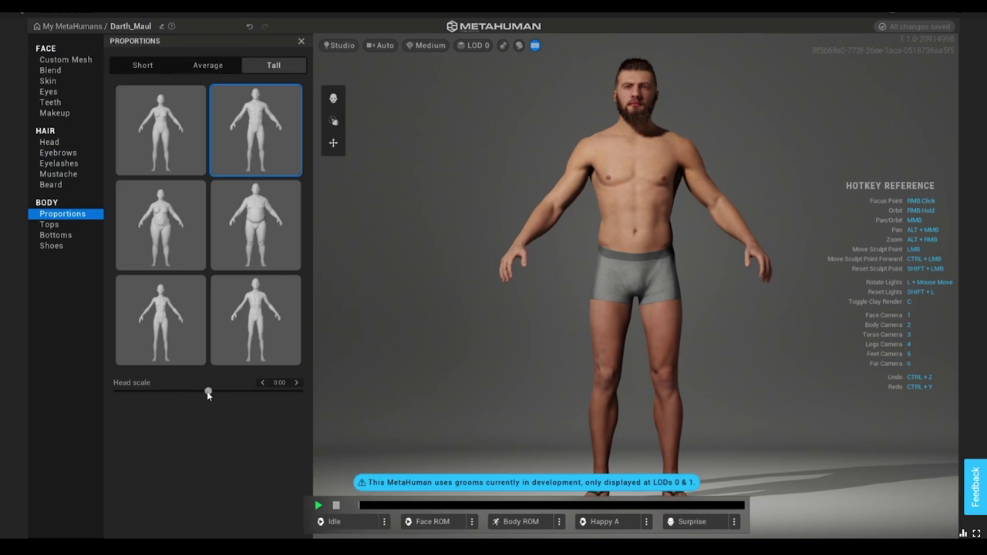
Increase the head scale of the character's tall body proportions.
drag(217, 393, 241, 395)
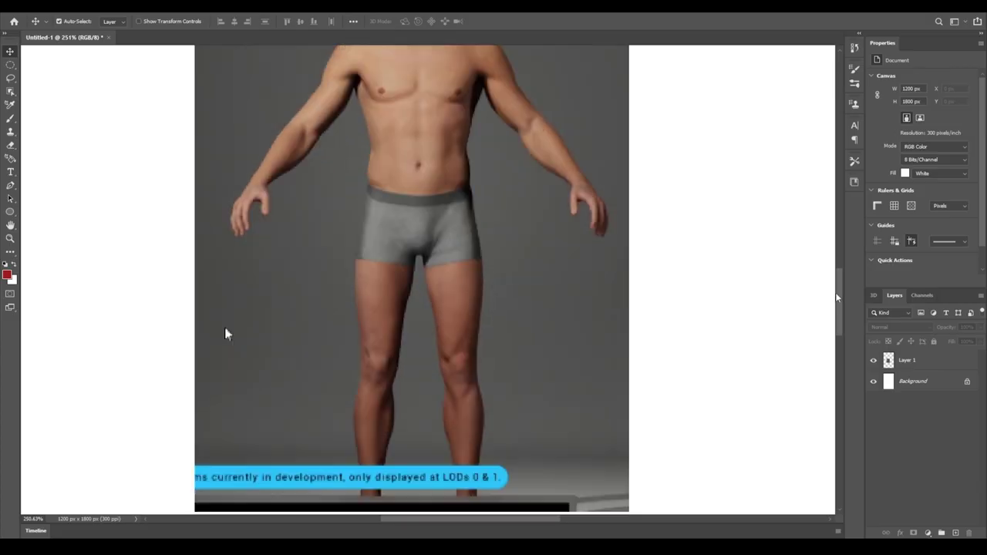
Switch to Photoshop, place a head-sized 35 × 64 px rectangle below the head in the character image, and duplicate it for comparing proportions.
alt+scroll(421, 255, down, 2)
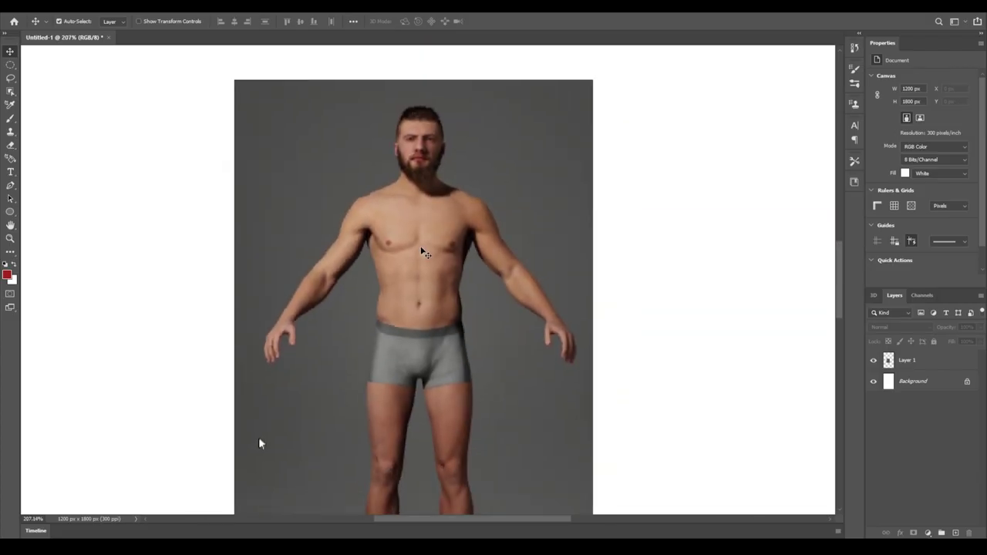
scroll(704, 253, down, 3)
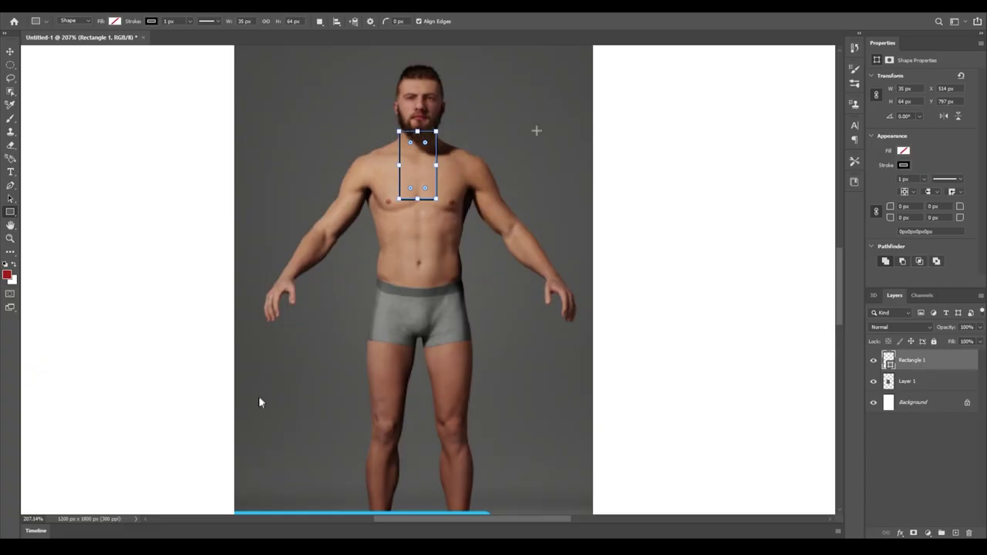
key(Return)
key(ctrl+j)
key(ctrl+t)
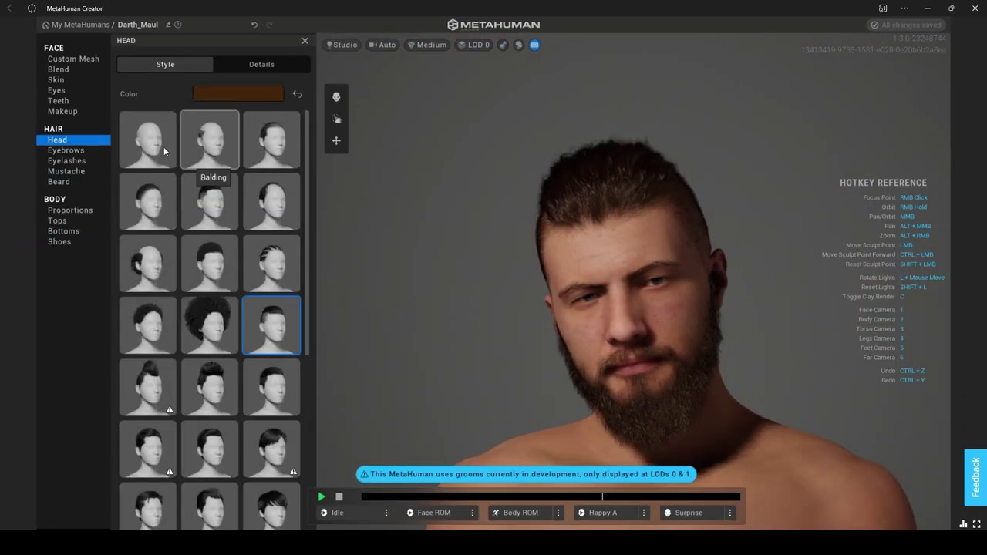
In MetaHuman Creator, set Darth_Maul's head hair, eyebrows, mustache and beard to None, and return to My MetaHumans.
click(146, 143)
click(67, 150)
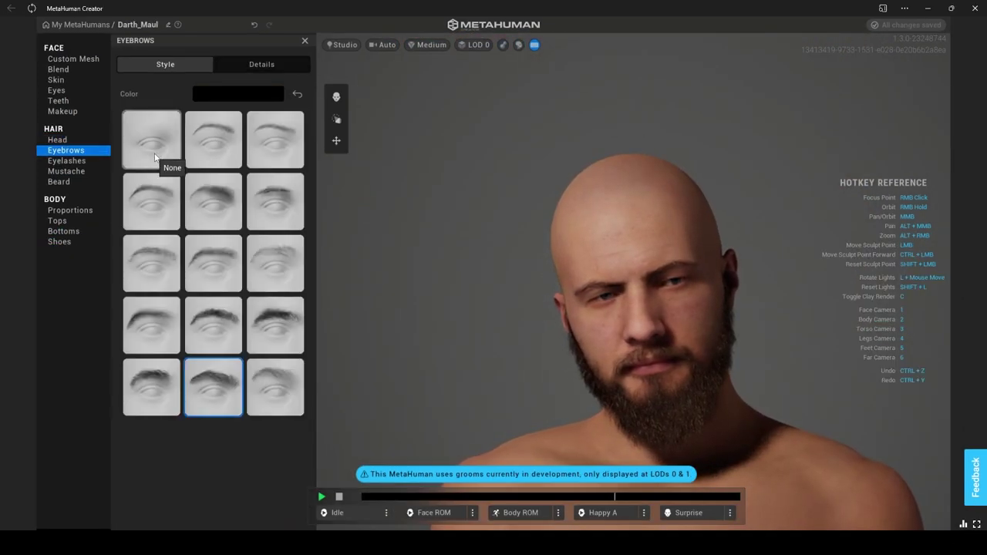
click(151, 141)
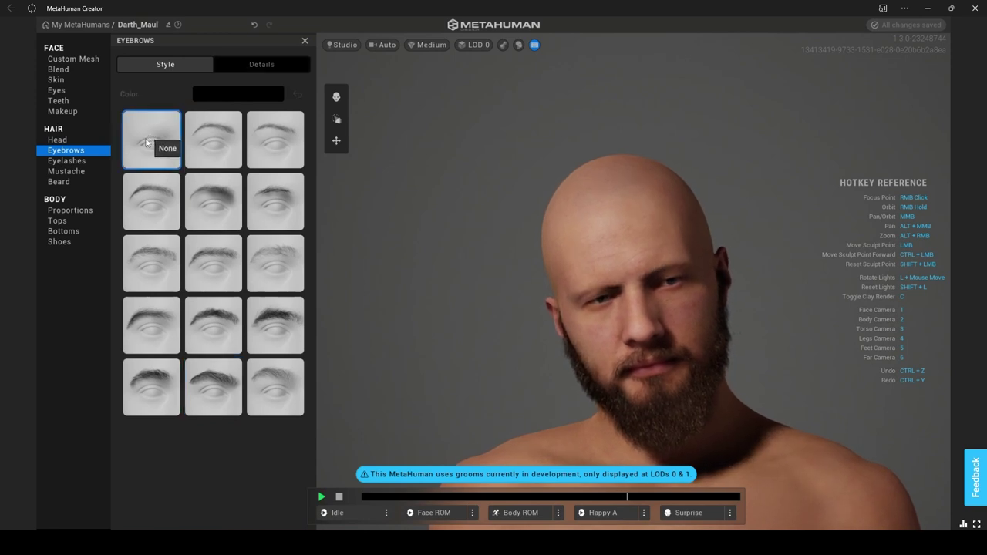
click(66, 160)
click(76, 170)
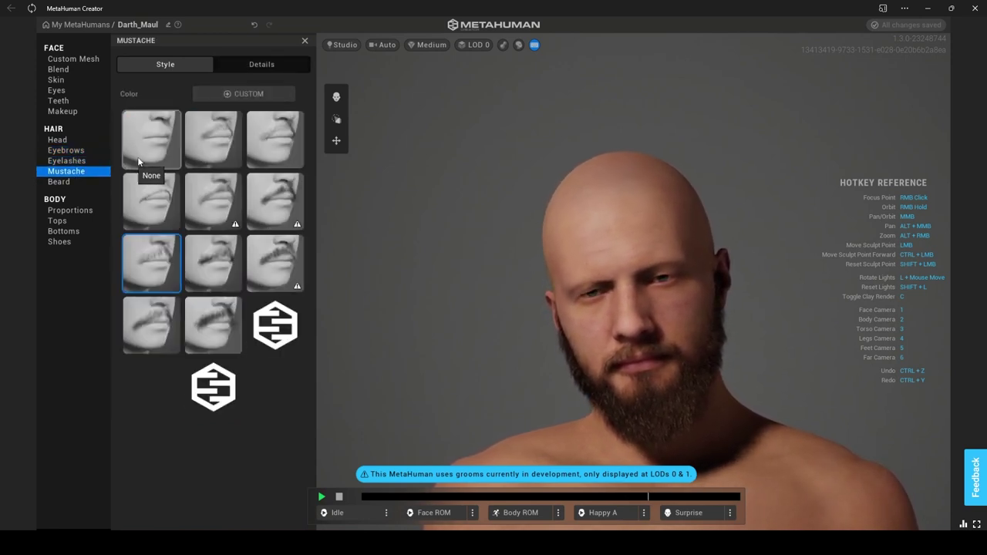
click(139, 158)
click(58, 182)
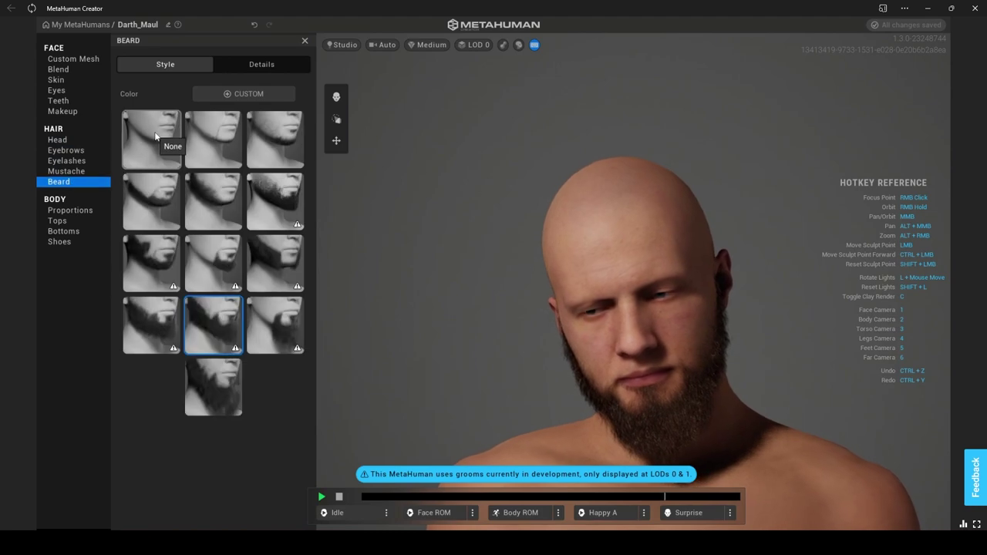
click(154, 138)
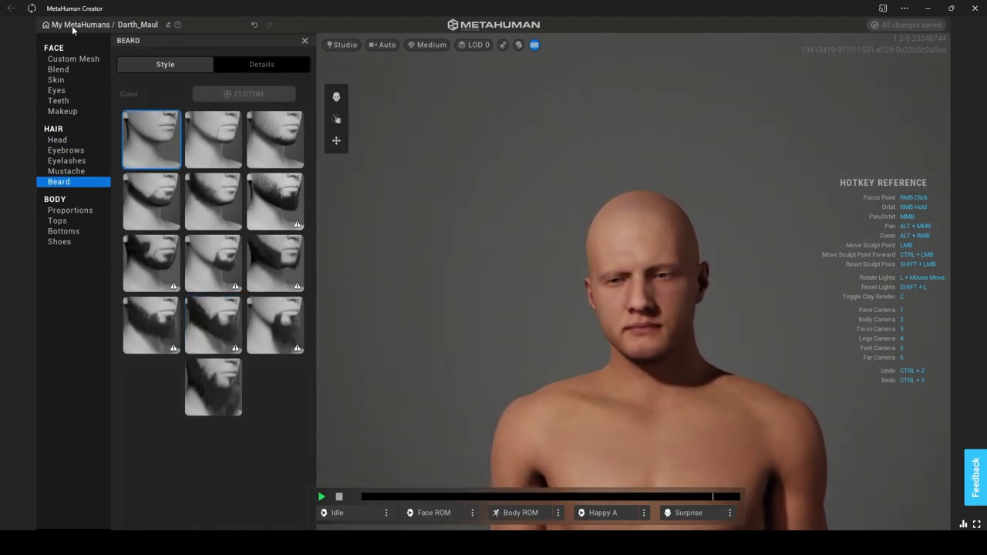
click(72, 26)
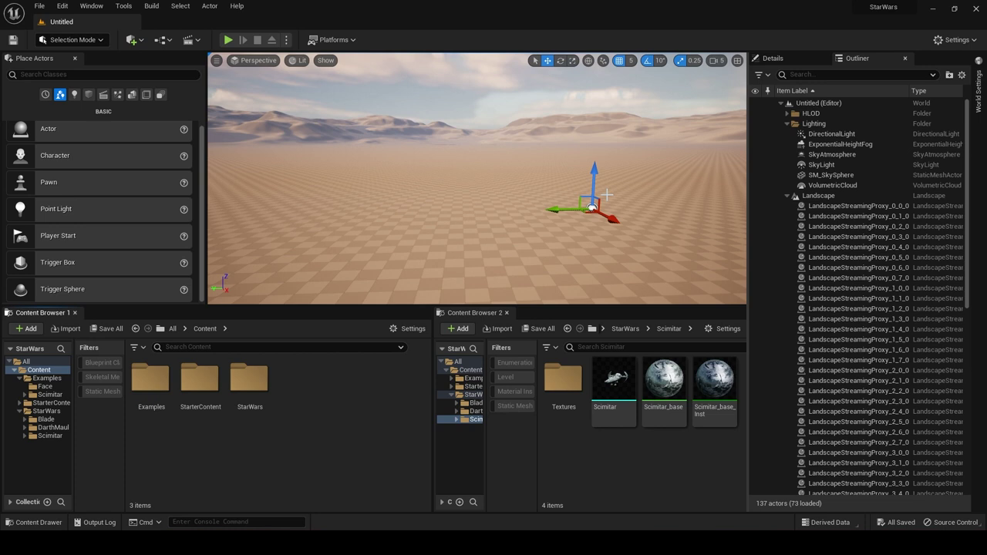
Switch to the Unreal Editor, open Quixel Bridge, and search My MetaHumans for Darth_maul.
click(101, 6)
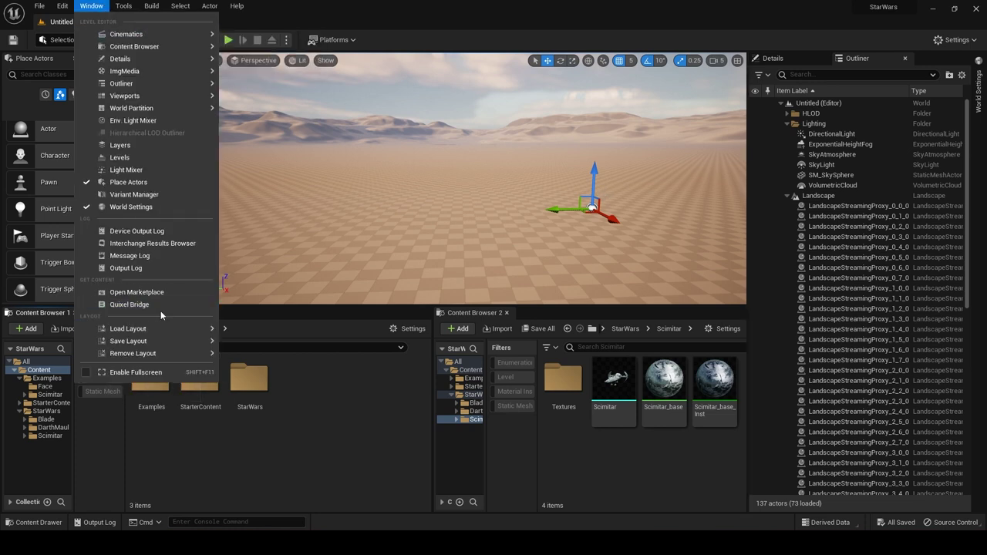
click(130, 304)
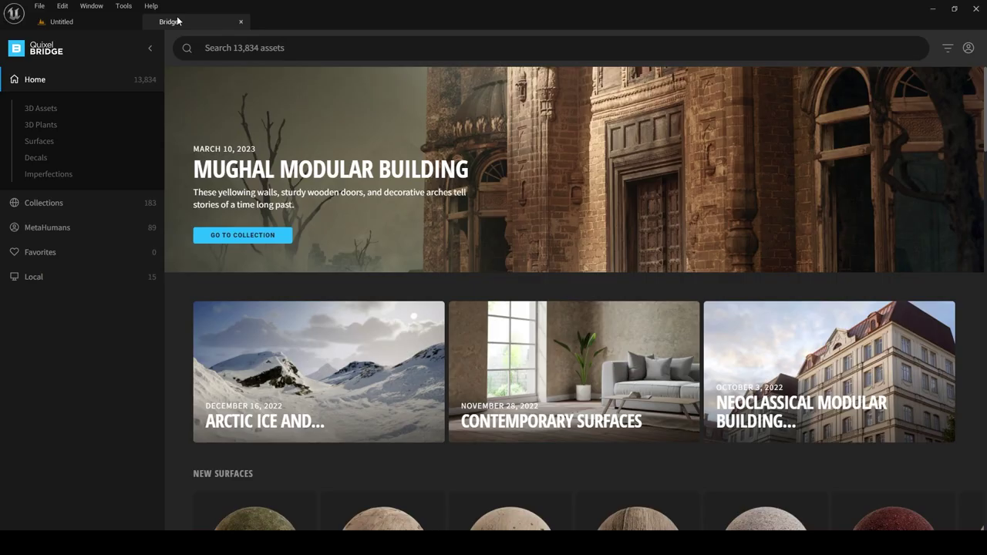
click(63, 235)
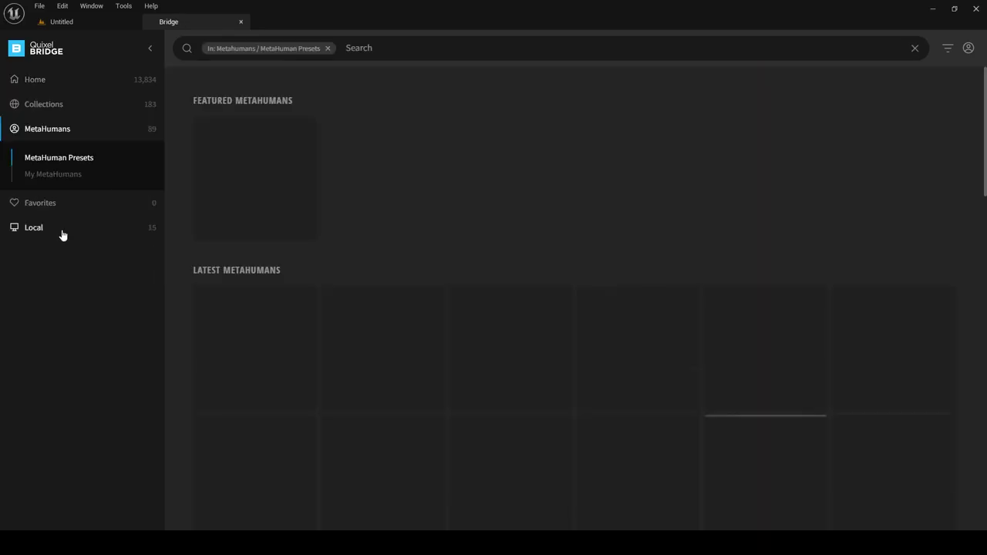
click(54, 177)
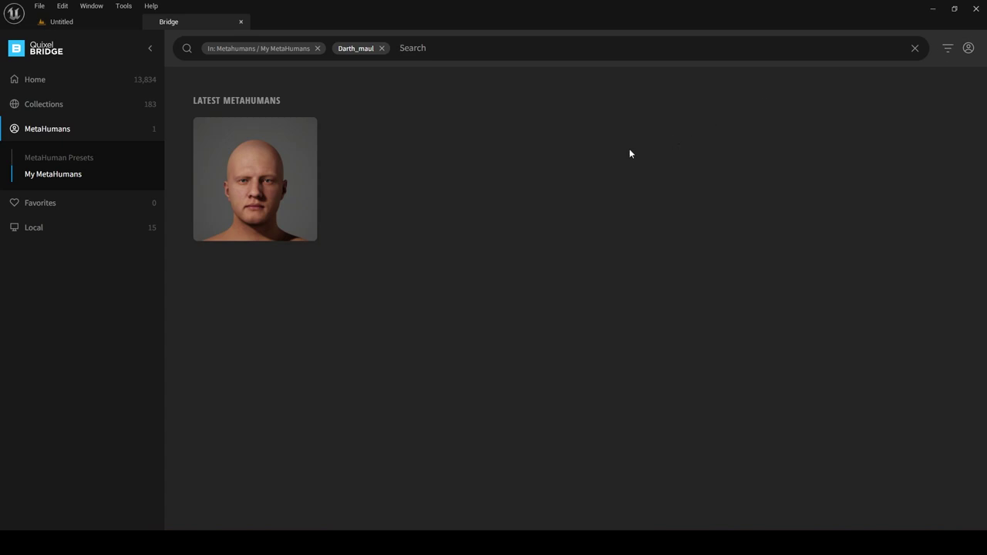
Select the Darth_Maul MetaHuman and set its download quality to Highest Quality.
mouse_move(240, 161)
click(240, 179)
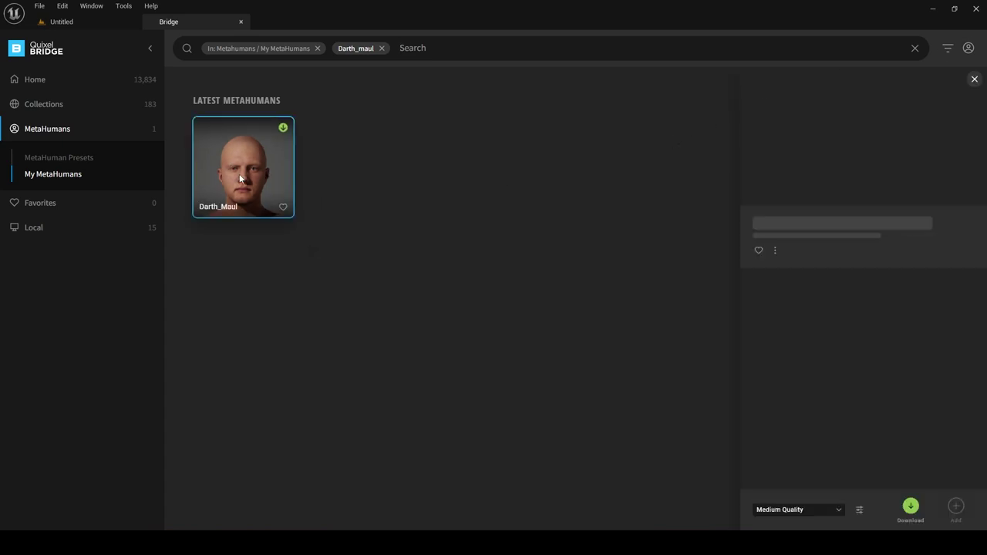
click(794, 510)
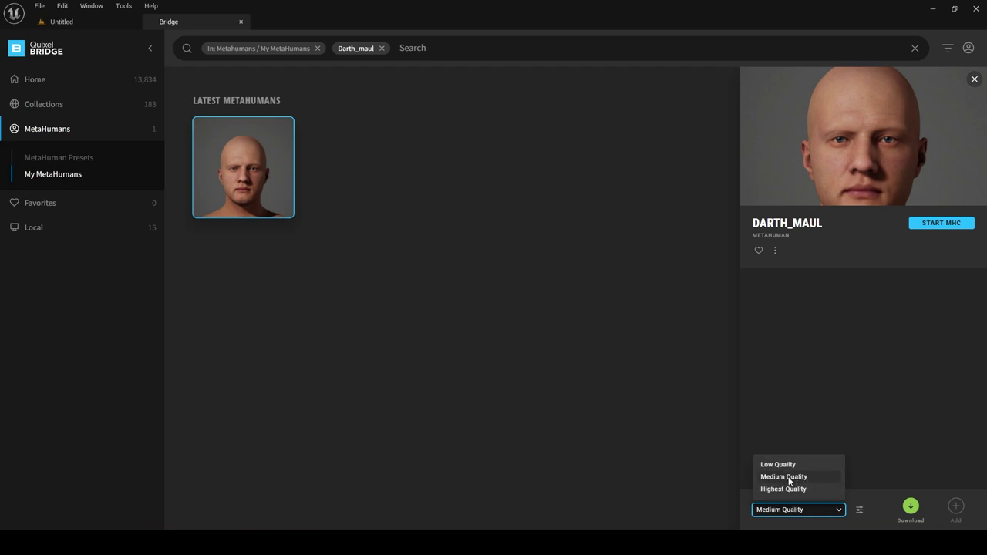
click(784, 489)
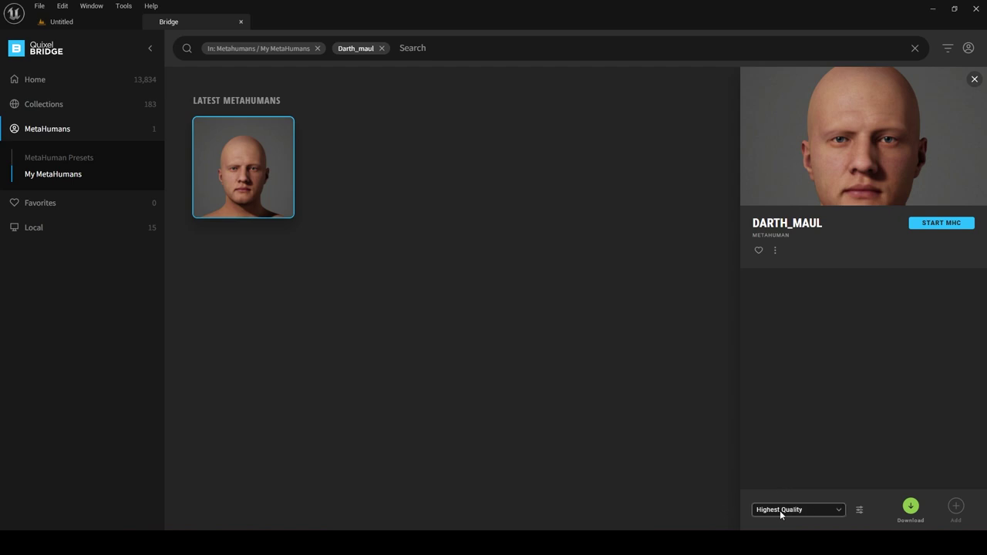
Download the Darth_Maul MetaHuman at Highest Quality and add it to the StarWars project.
click(910, 507)
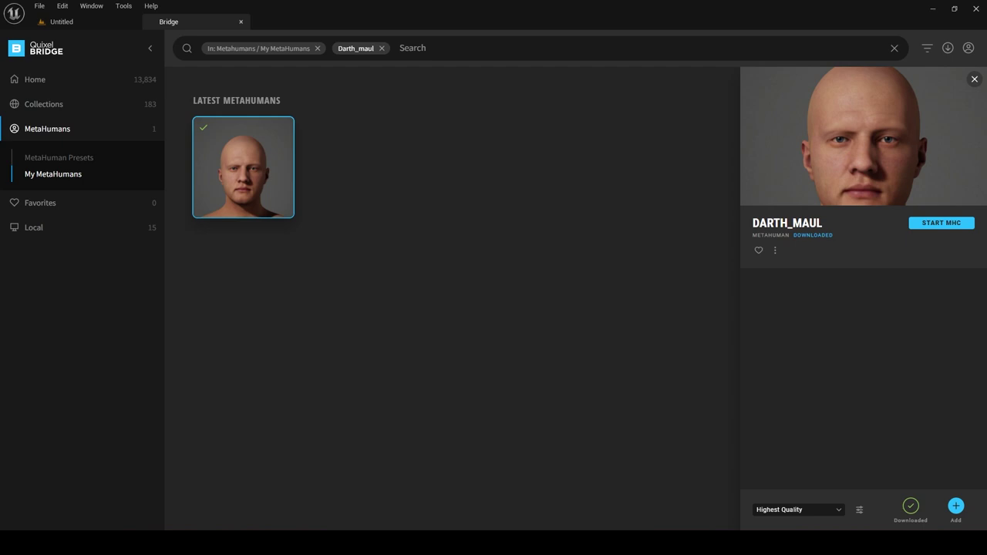
click(956, 508)
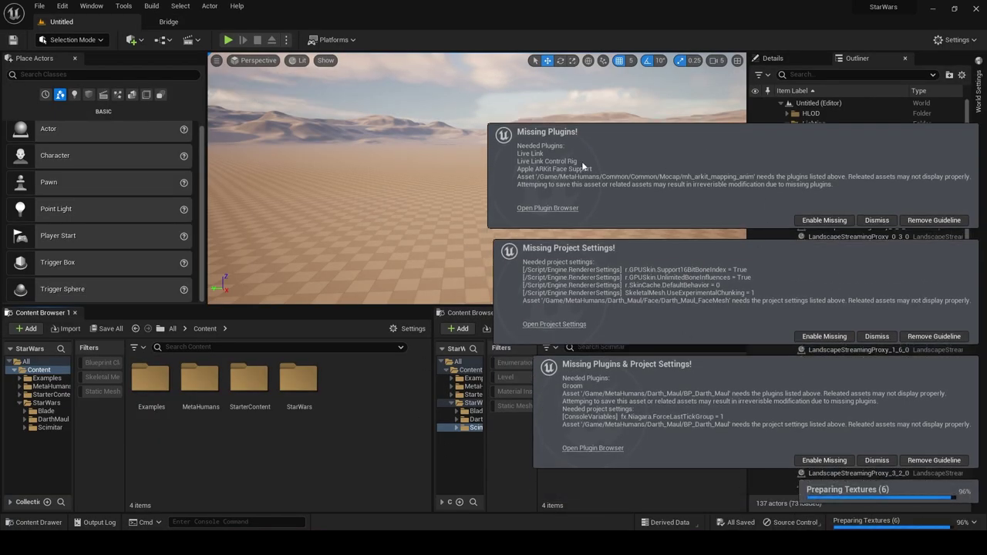
Enable all the missing plugins and project settings the MetaHuman needs, and restart the editor to apply them.
click(819, 220)
click(815, 336)
click(819, 460)
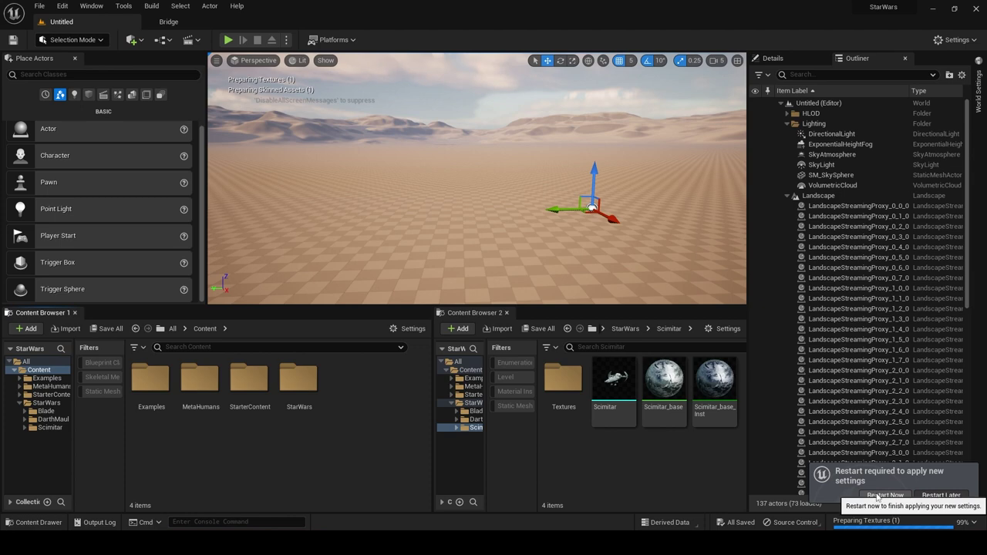
click(885, 495)
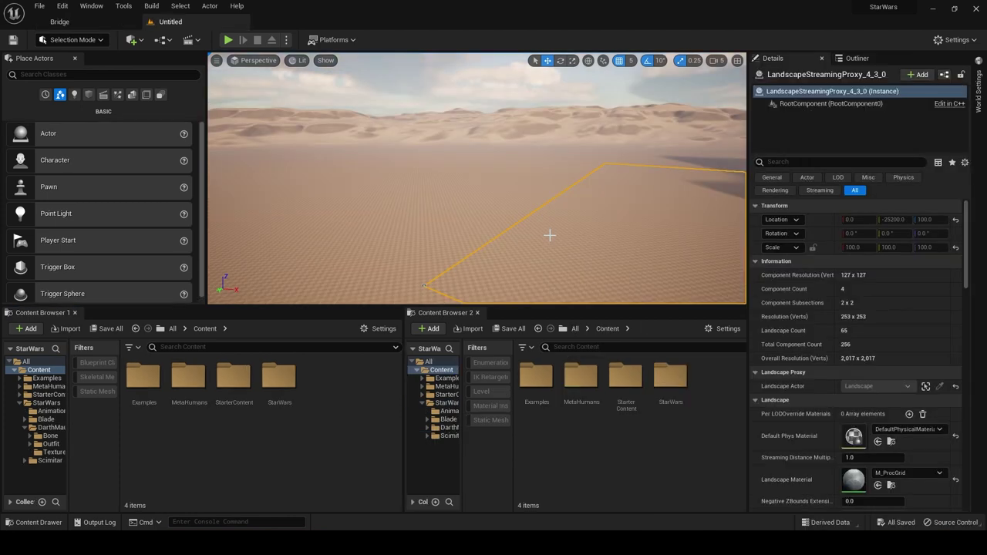
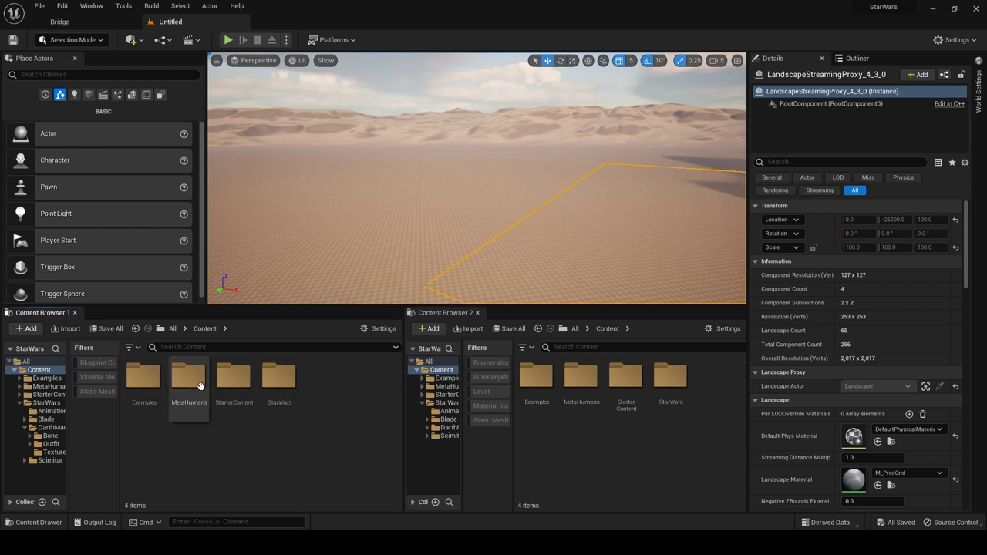
Open the BP_Darth_Maul blueprint from the MetaHumans/Darth_Maul folder and show the character in its viewport.
double_click(199, 385)
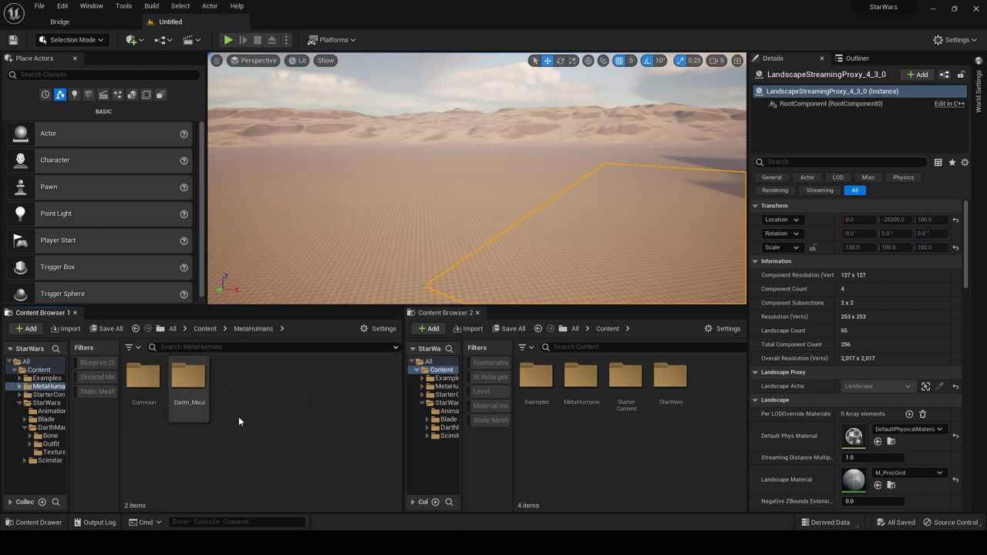
double_click(189, 385)
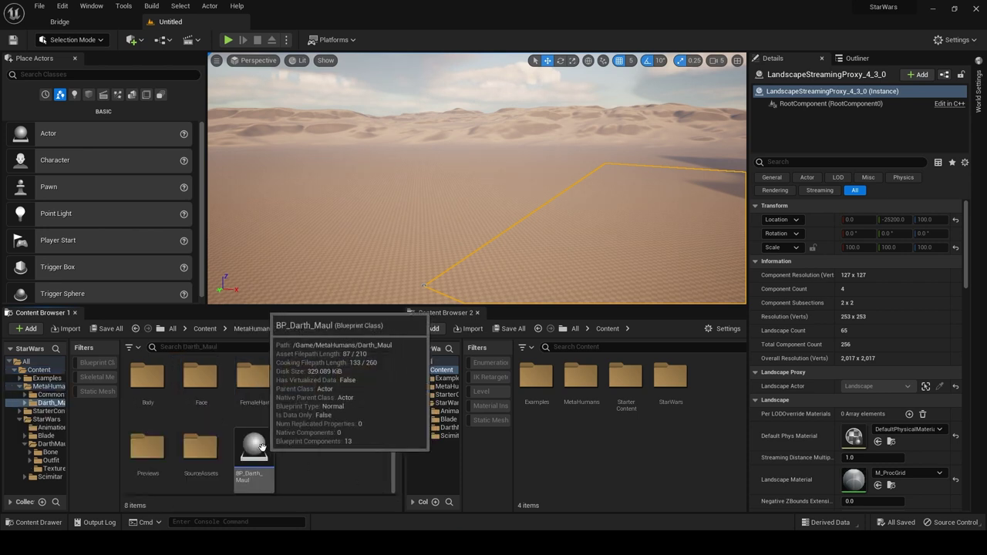
click(261, 447)
double_click(261, 447)
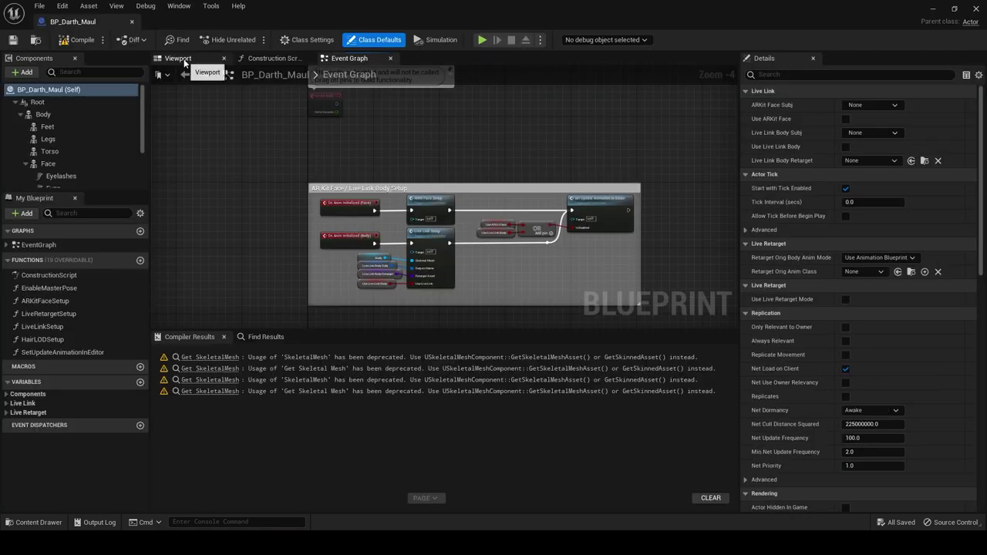
scroll(461, 234, up, 6)
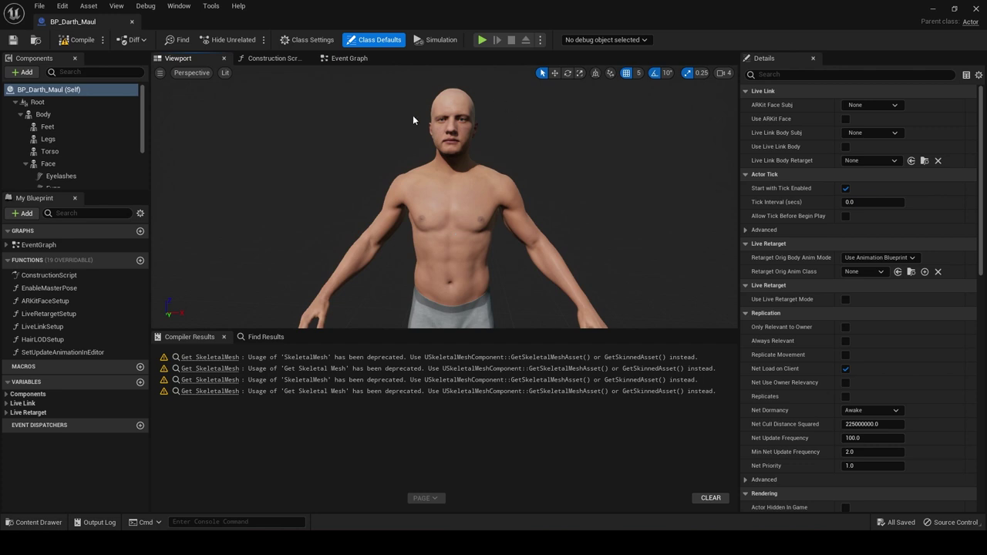
mouse_move(460, 252)
right_down()
mouse_move(460, 324)
mouse_move(455, 231)
mouse_move(460, 252)
right_up()
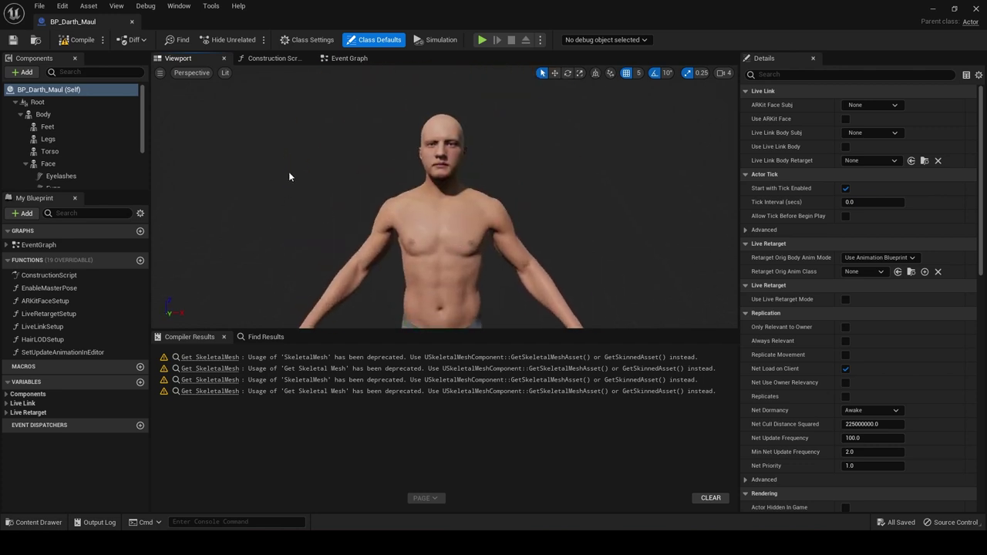
Check the materials of the Face and Body components, and open the Body's M_BodySynthesized material instance.
click(43, 115)
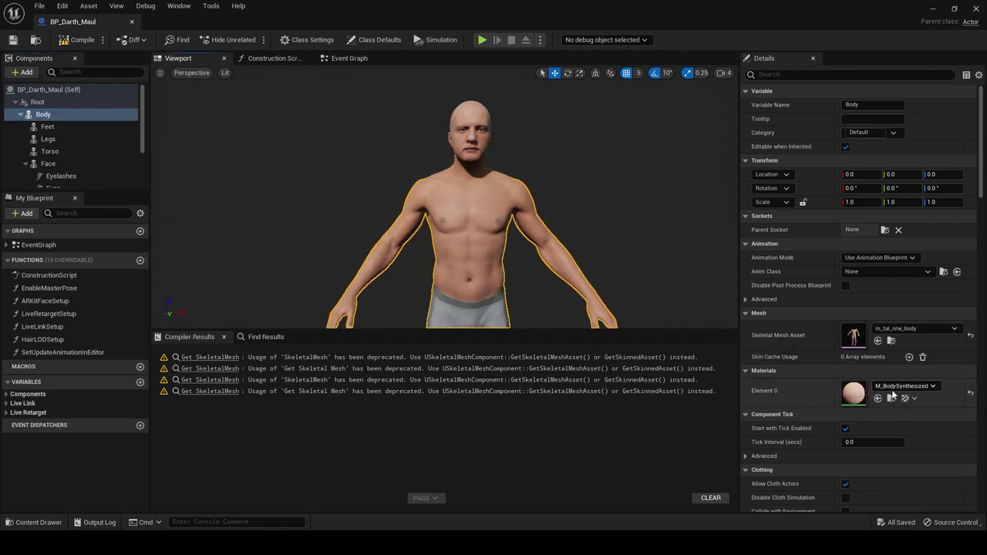
click(479, 147)
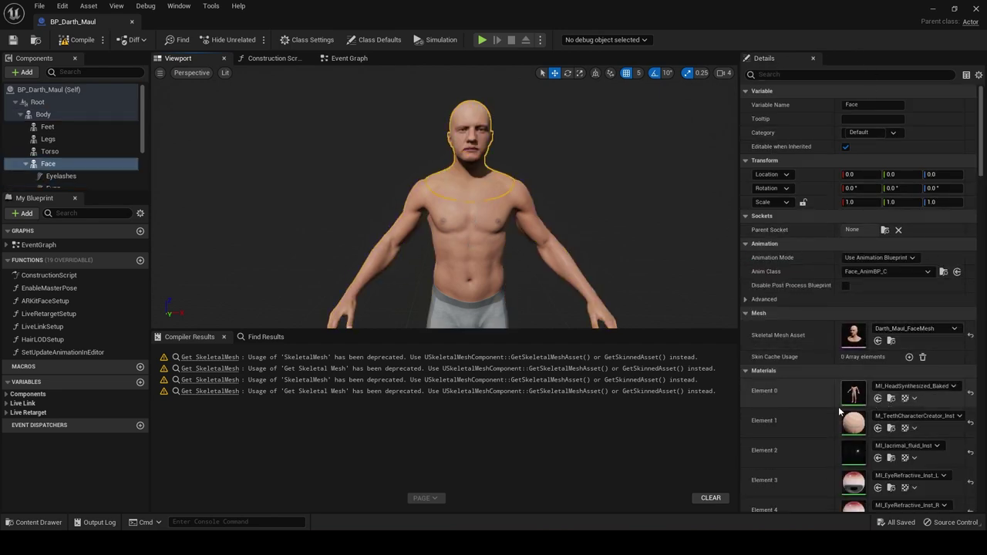
scroll(838, 408, down, 1)
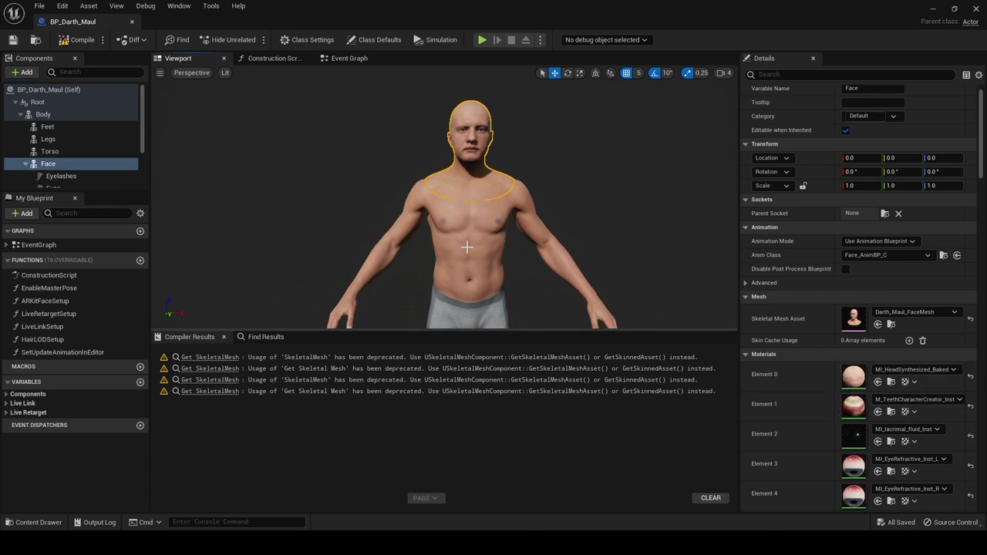
click(398, 250)
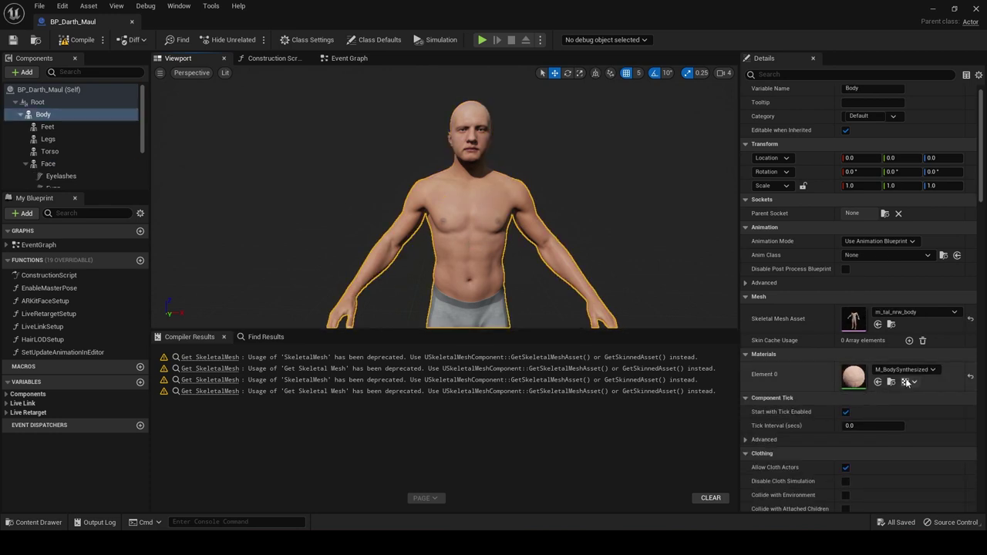
double_click(854, 374)
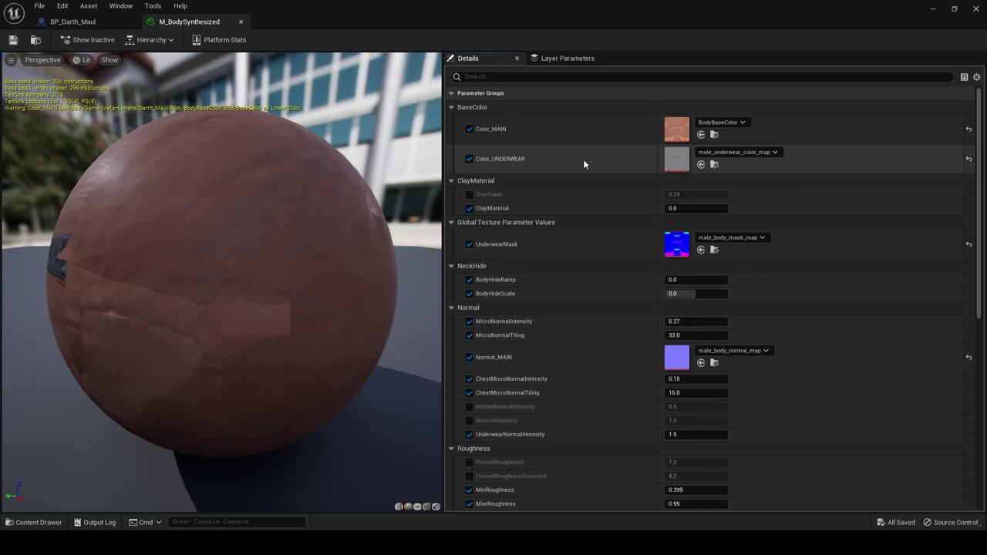
Look through the body material instance's parameters and open its parent, also called M_BodySynthesized.
scroll(583, 159, down, 10)
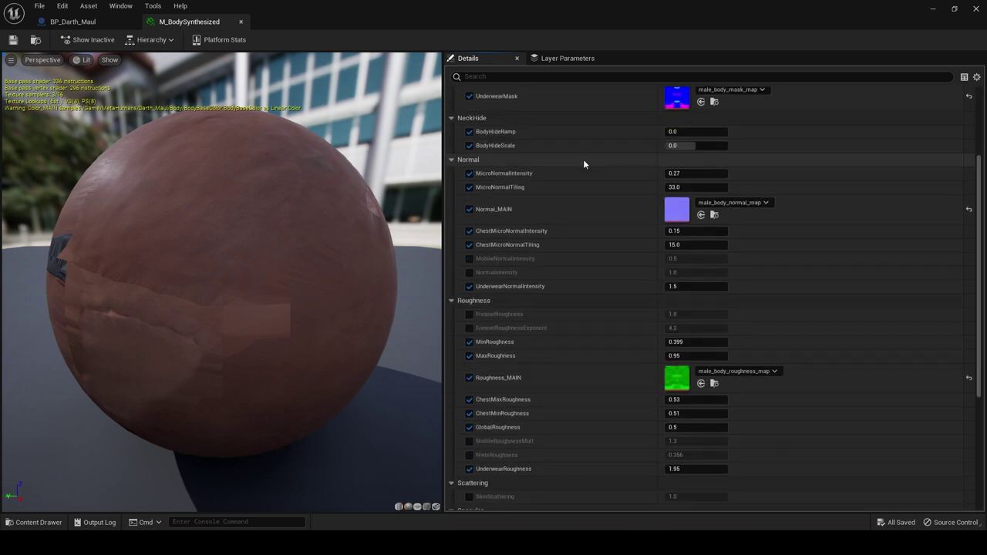
scroll(583, 159, up, 10)
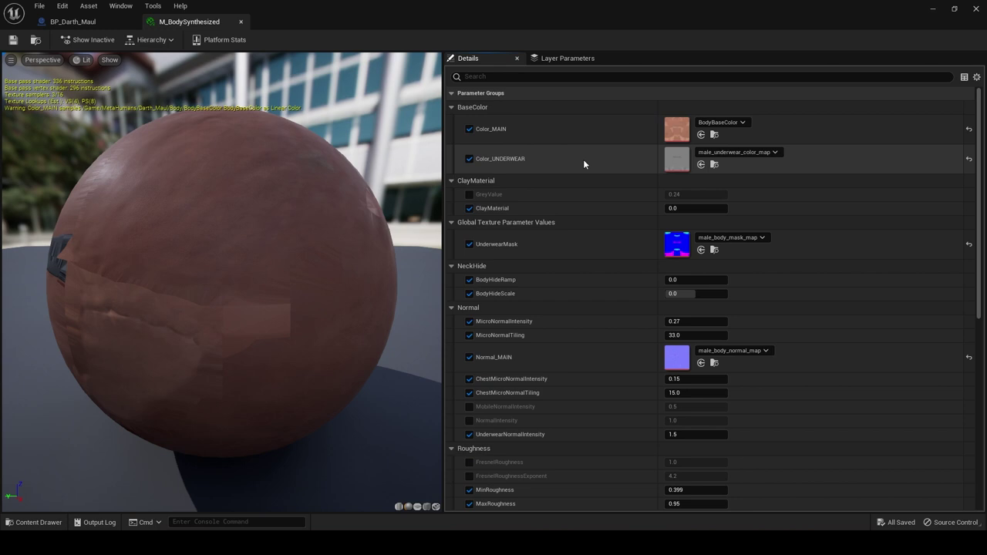
scroll(583, 165, down, 10)
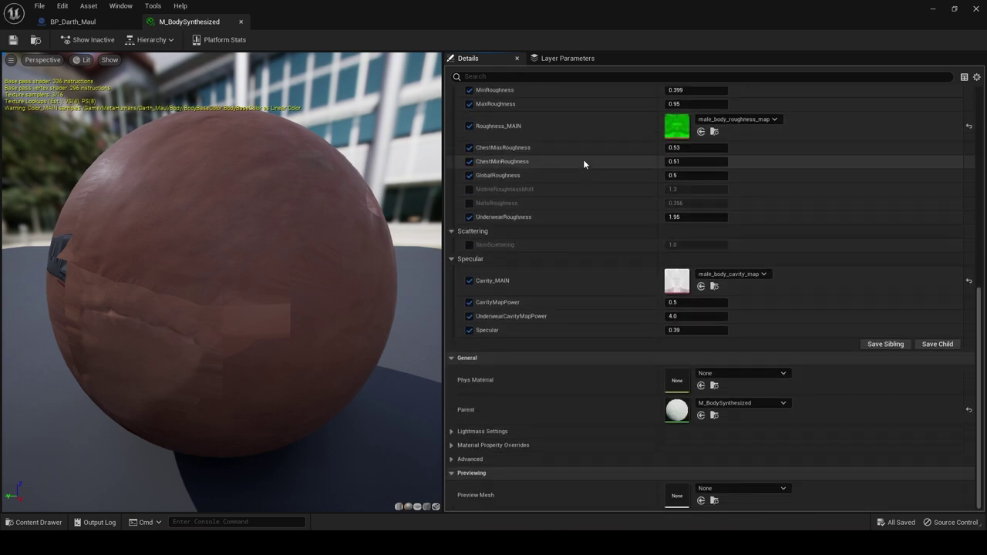
double_click(678, 414)
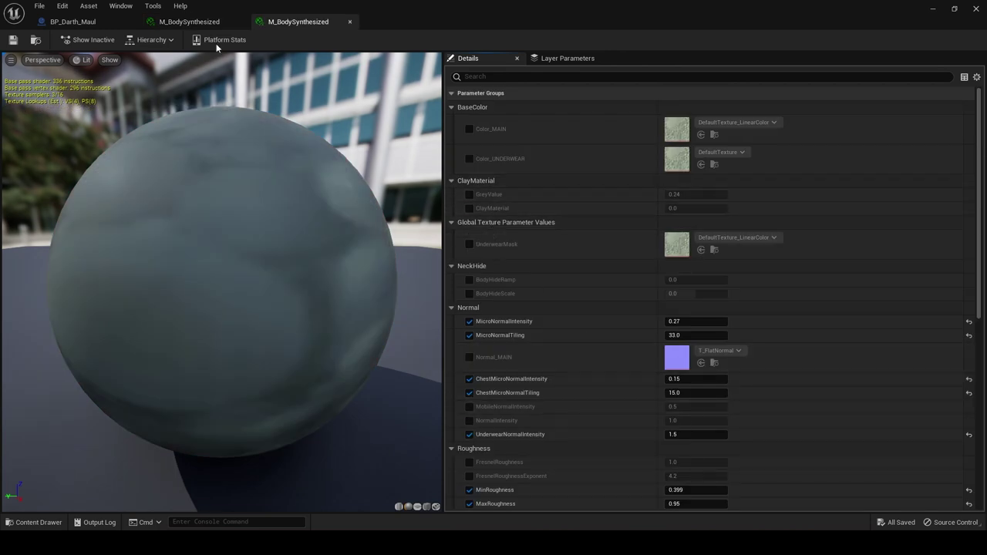
Compare the two M_BodySynthesized instances and open the parent's own parent material, M_BodySkin.
click(185, 21)
click(298, 22)
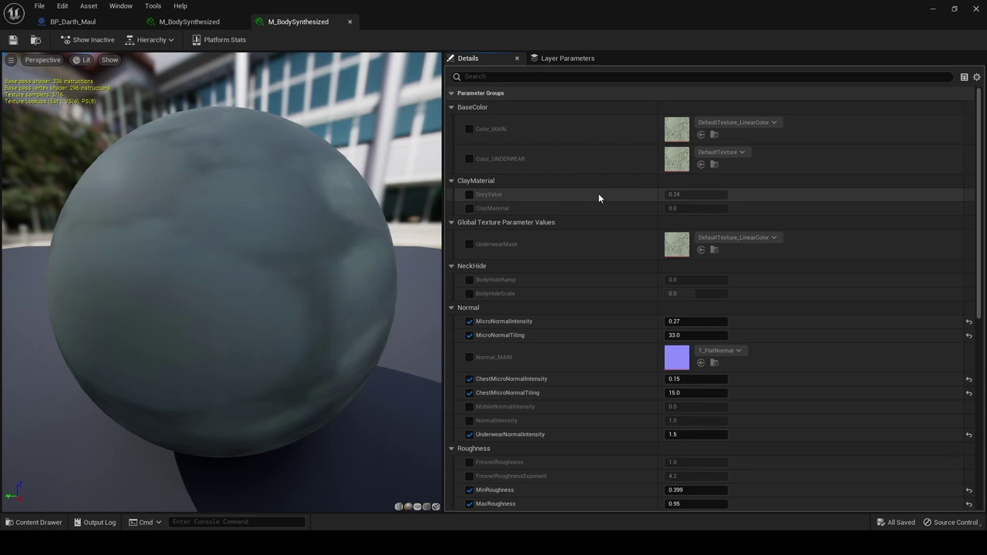
scroll(600, 195, down, 10)
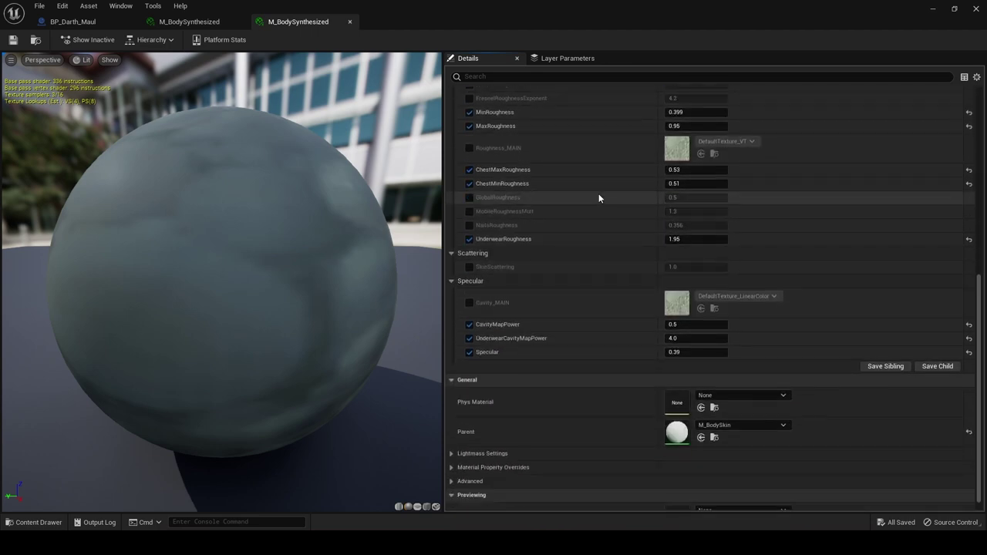
scroll(598, 199, down, 1)
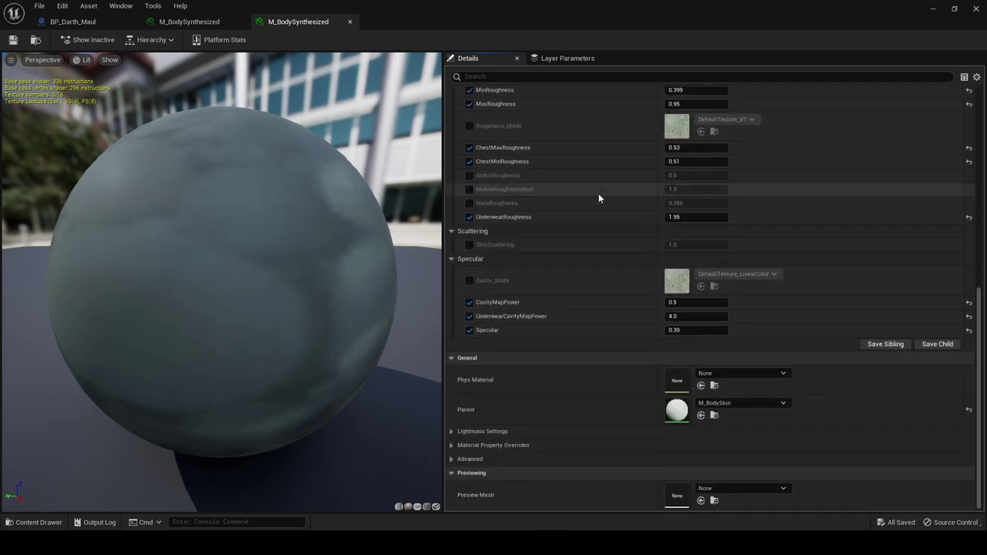
double_click(682, 416)
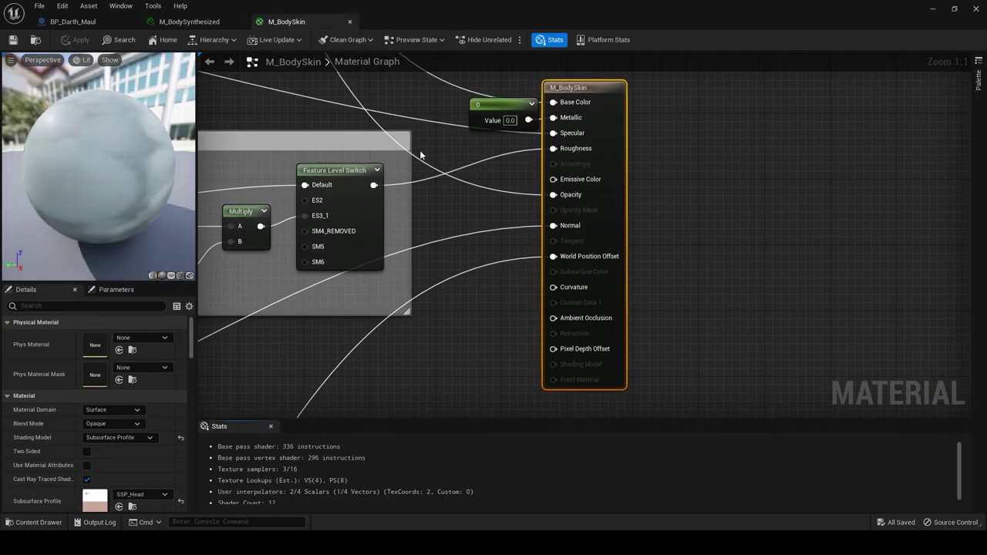
Move the Color_MAIN texture parameter node out of the BaseColor comment box into the empty graph area left of it.
scroll(420, 155, down, 4)
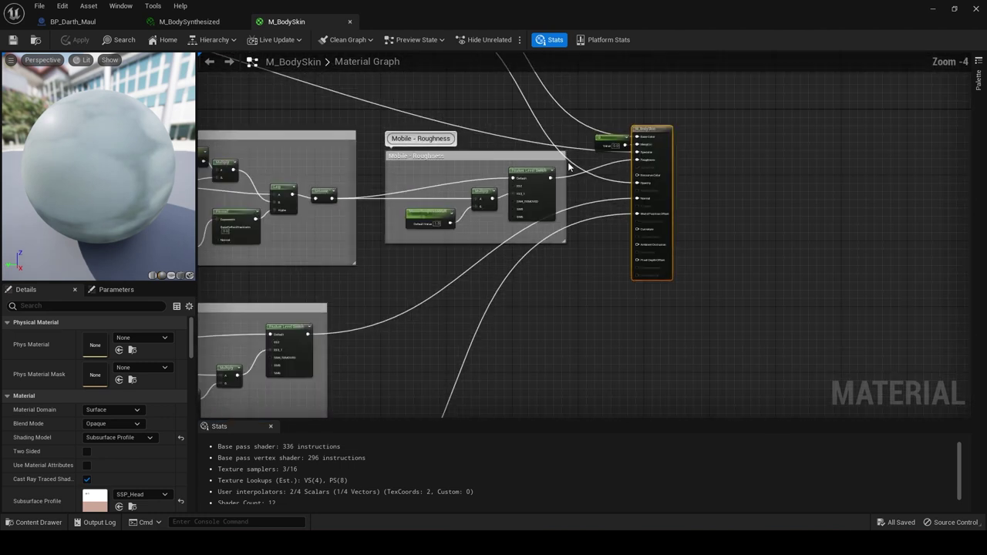
scroll(467, 105, down, 2)
right_drag(450, 109, 615, 299)
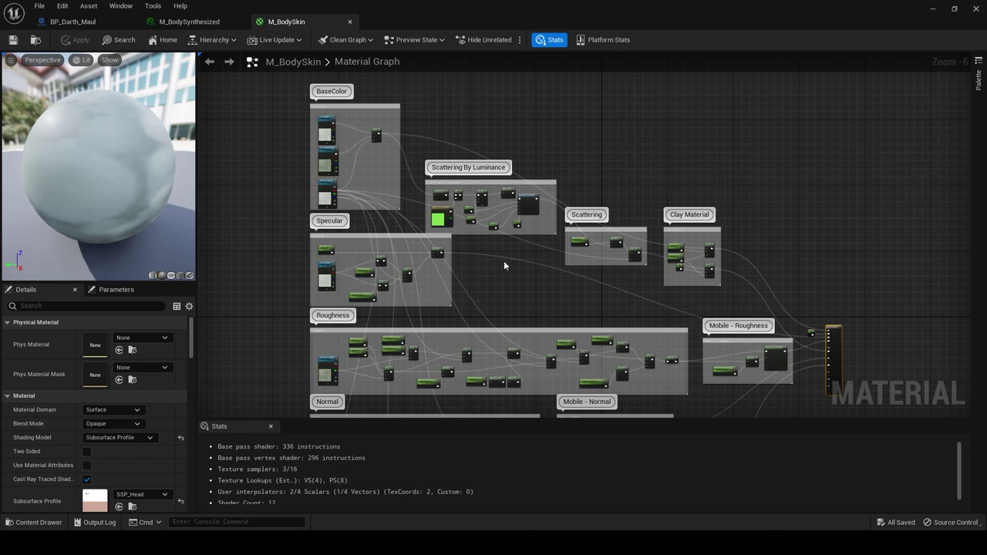
scroll(443, 122, up, 3)
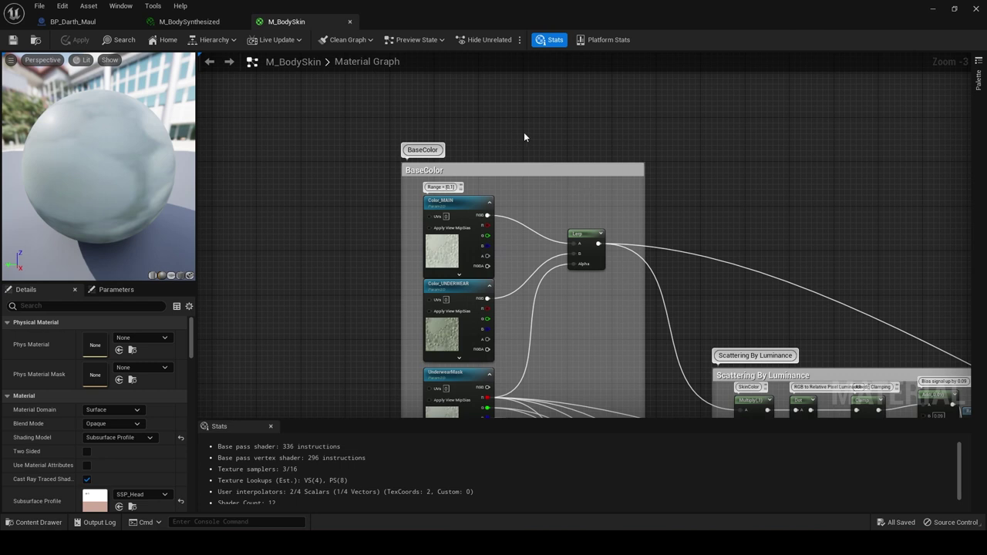
right_drag(524, 131, 648, 104)
drag(582, 183, 263, 186)
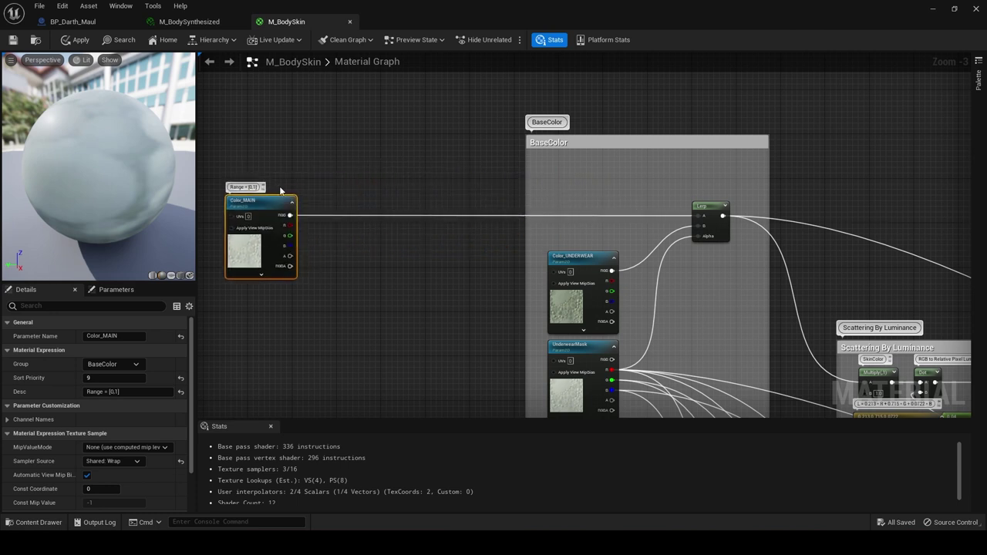
right_drag(262, 180, 403, 166)
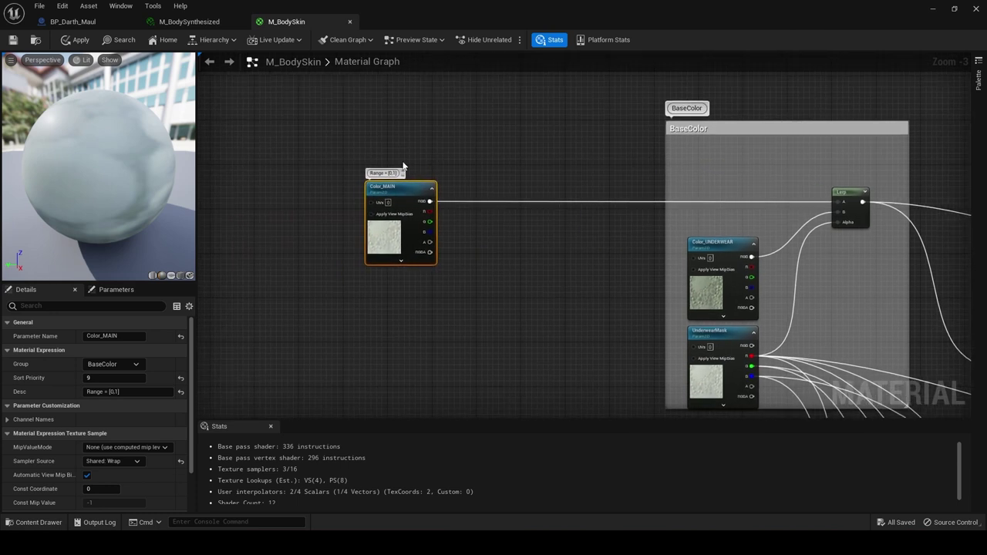
Check the Color_MAIN texture assigned in the M_BodySynthesized instance and return to the M_BodySkin graph.
click(180, 23)
scroll(532, 173, up, 5)
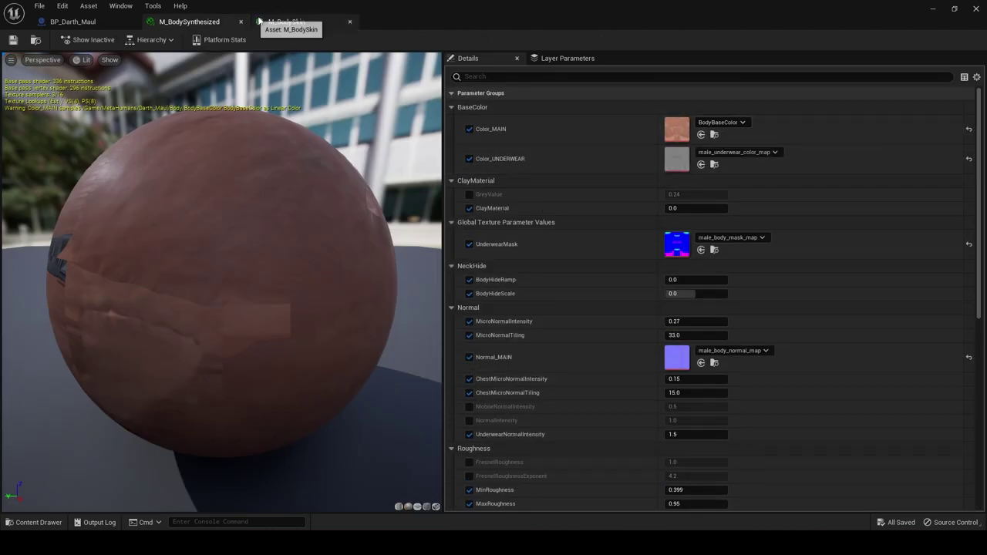
click(314, 24)
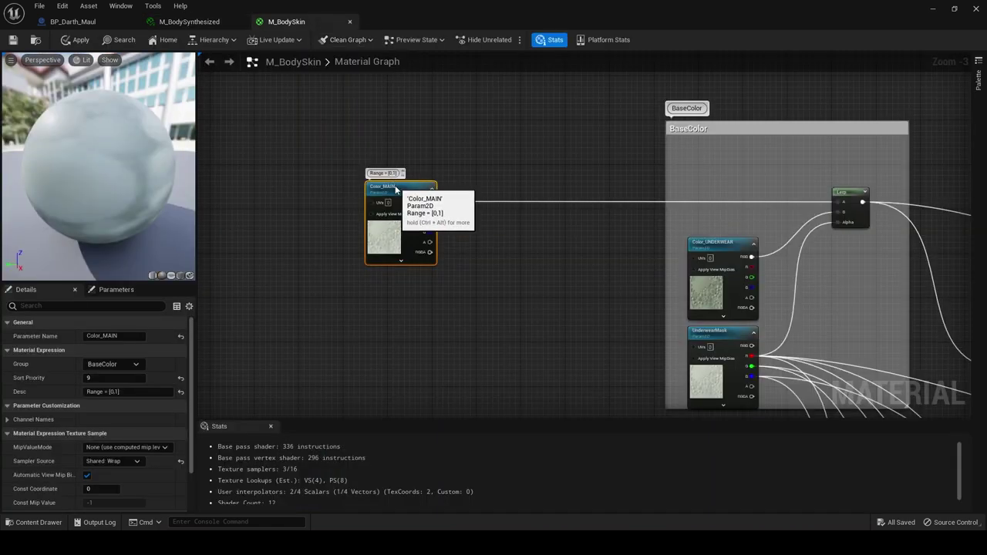
Duplicate the Color_MAIN texture parameter node and place the copy above and to the left of the original.
mouse_move(401, 194)
mouse_down()
mouse_move(415, 193)
mouse_move(401, 193)
mouse_up()
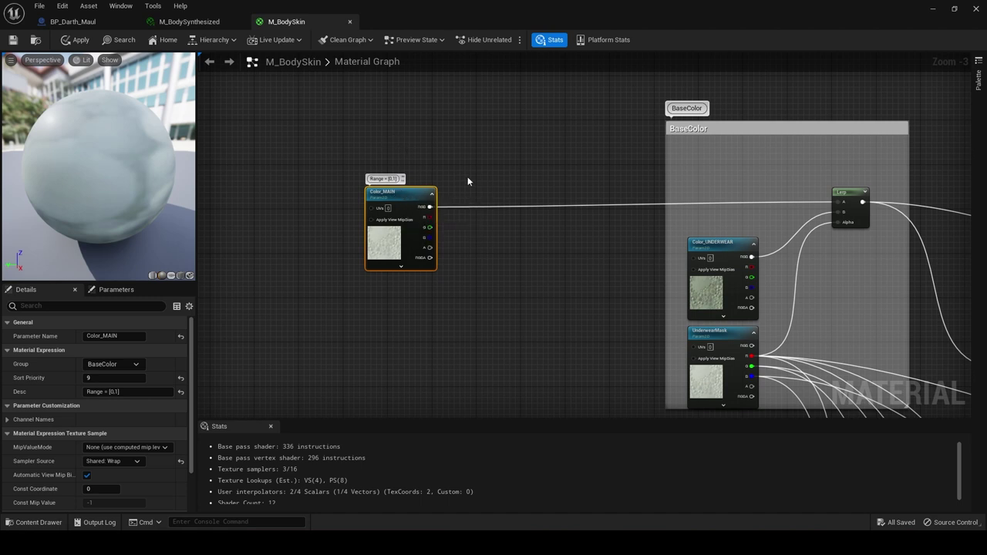
right_drag(345, 131, 520, 198)
key(ctrl+v)
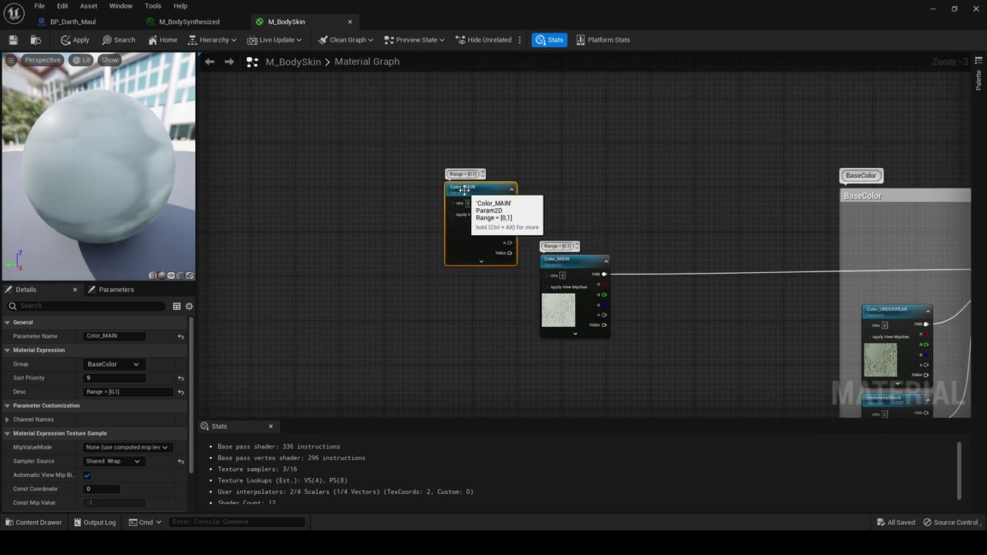
drag(464, 190, 418, 186)
Rename the copied texture parameter ColorMask and move it farther left of Color_MAIN.
double_click(449, 184)
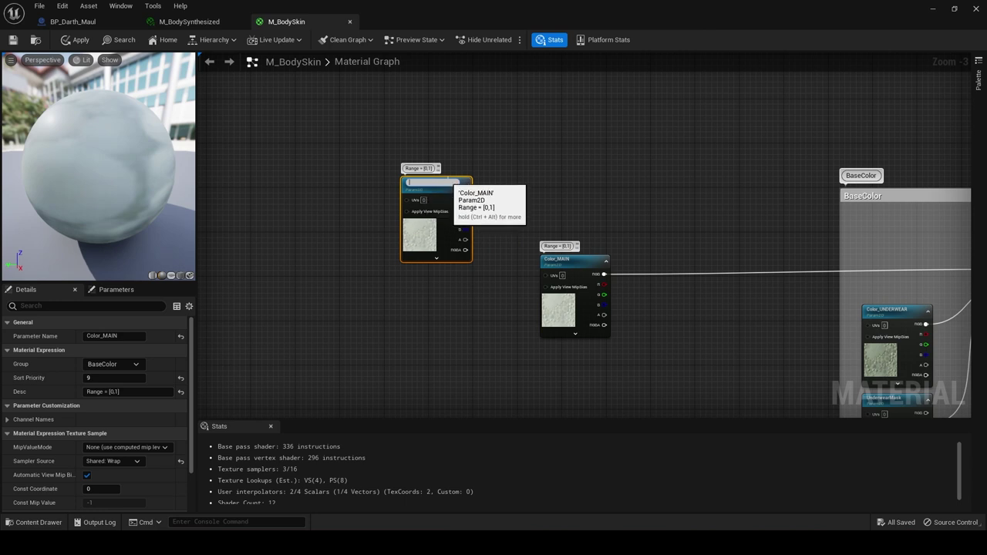
text(ColorMask)
click(507, 168)
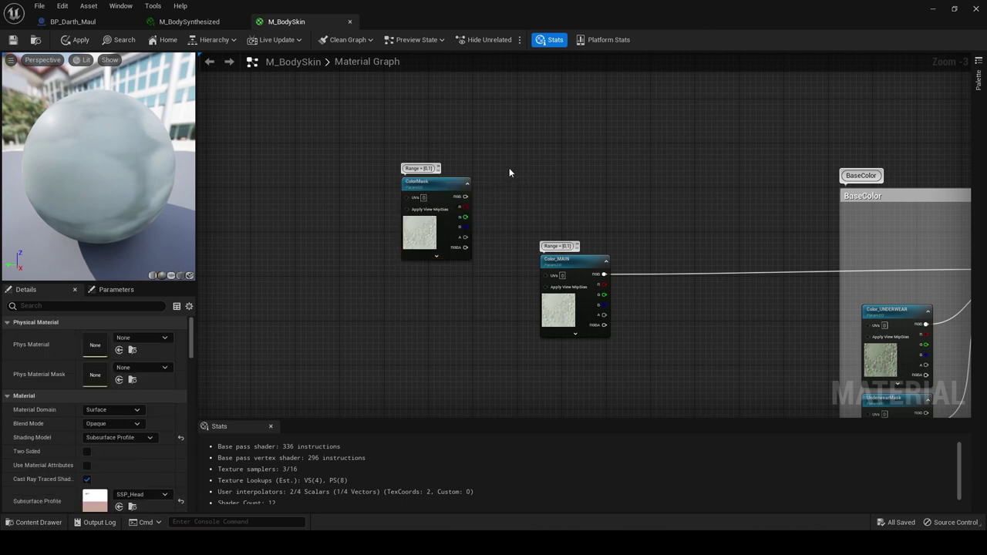
drag(444, 185, 330, 188)
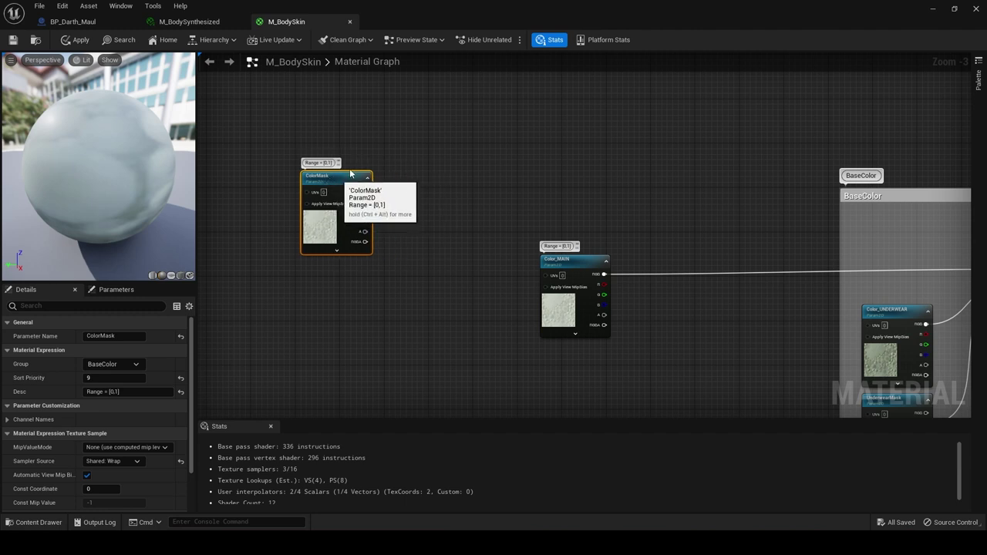
Add two Constant3Vector nodes, placing one directly above and the other directly below the ColorMask node.
right_drag(368, 132, 407, 166)
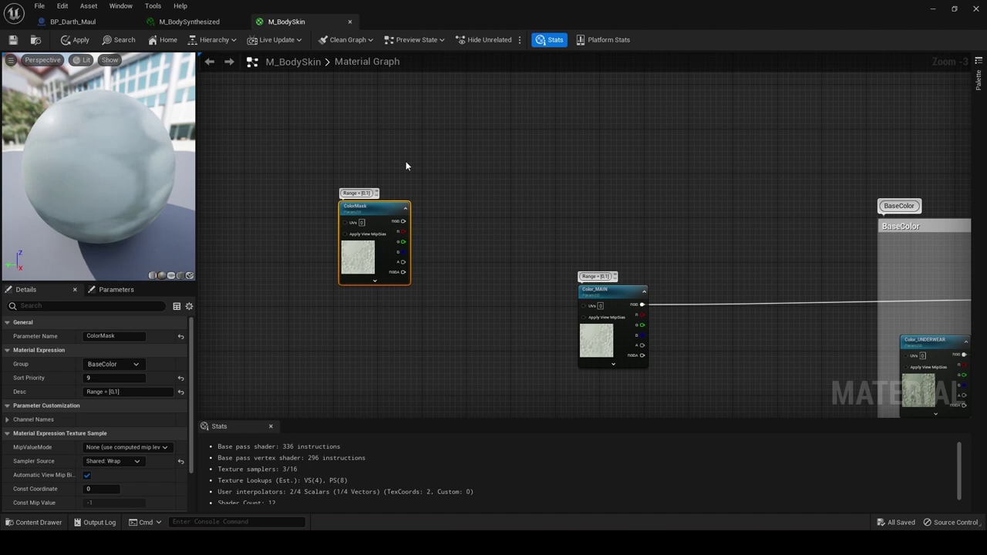
click(385, 137)
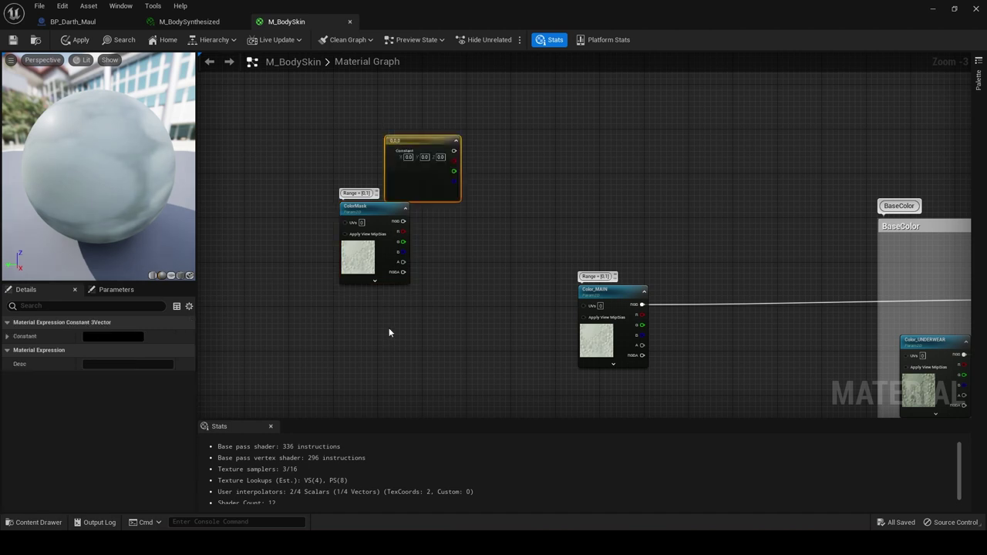
click(389, 330)
drag(424, 142, 388, 128)
drag(420, 333, 374, 296)
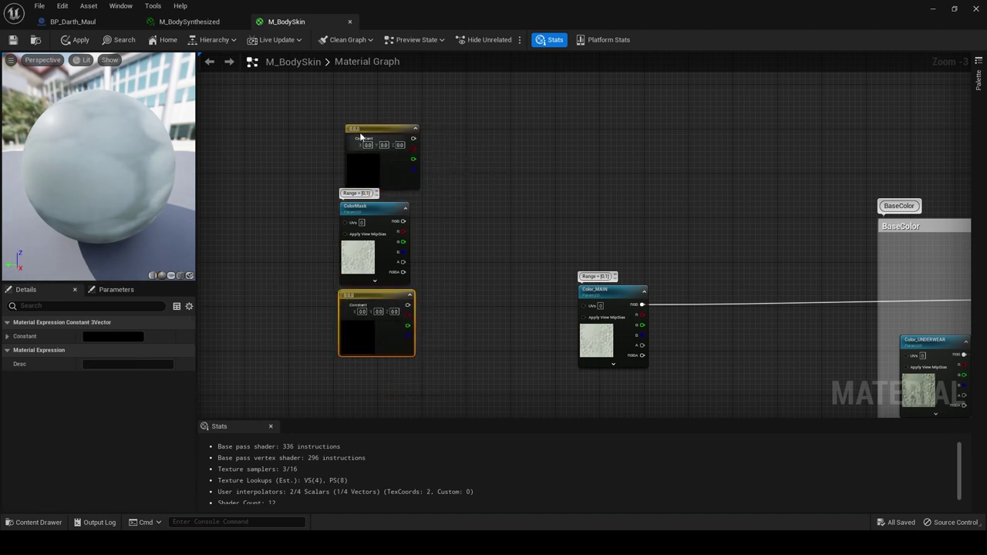
Convert both constant vectors to parameters, naming the one above ColorMask Color1 and the one below it Color2.
right_click(369, 130)
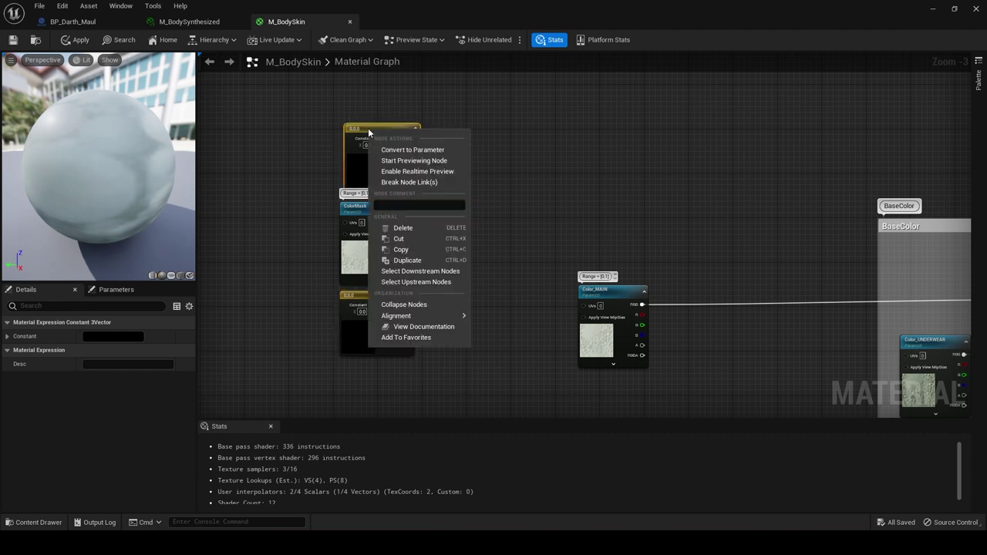
click(414, 149)
text(Color1)
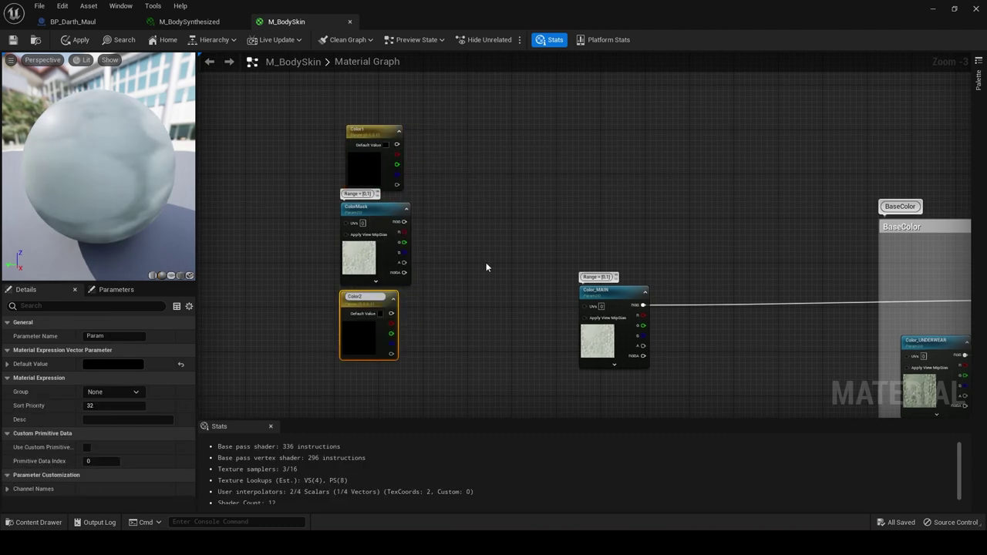
click(486, 268)
Add a Multiply node and feed it the ColorMask RGB output as A and the Color2 output as B.
right_drag(490, 173, 409, 153)
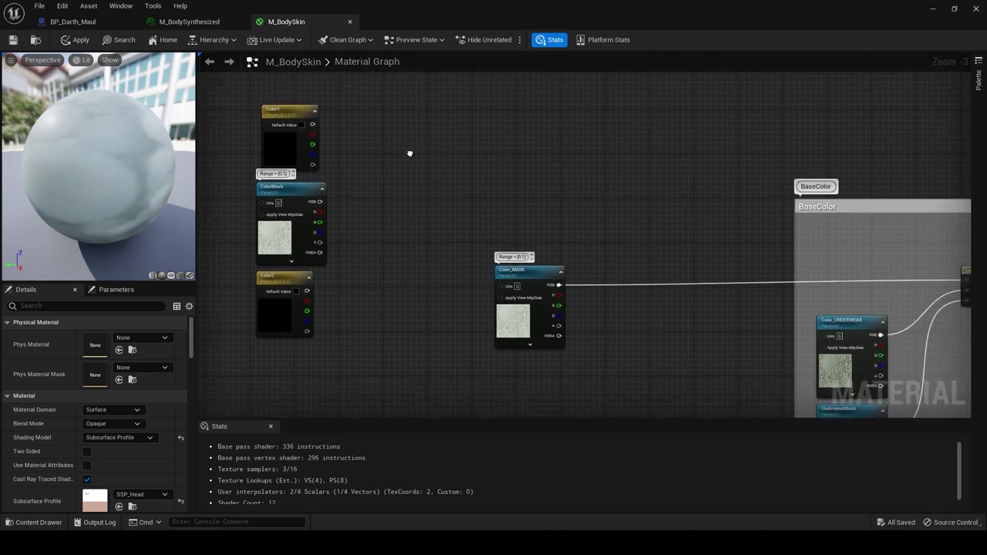
click(394, 243)
drag(320, 201, 400, 267)
drag(307, 291, 426, 193)
Set the default values of the Color1 and Color2 parameters to white.
double_click(276, 145)
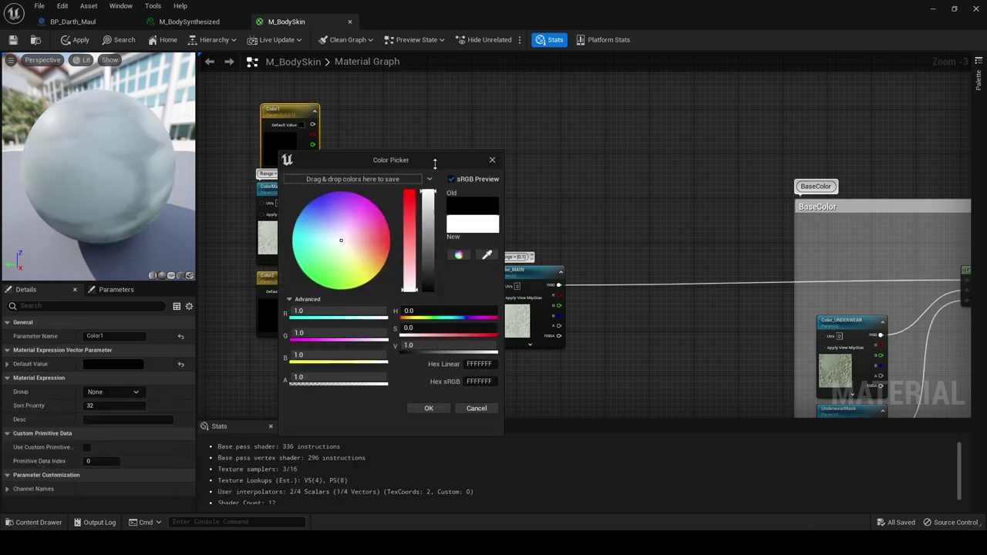
click(429, 408)
click(279, 321)
double_click(280, 321)
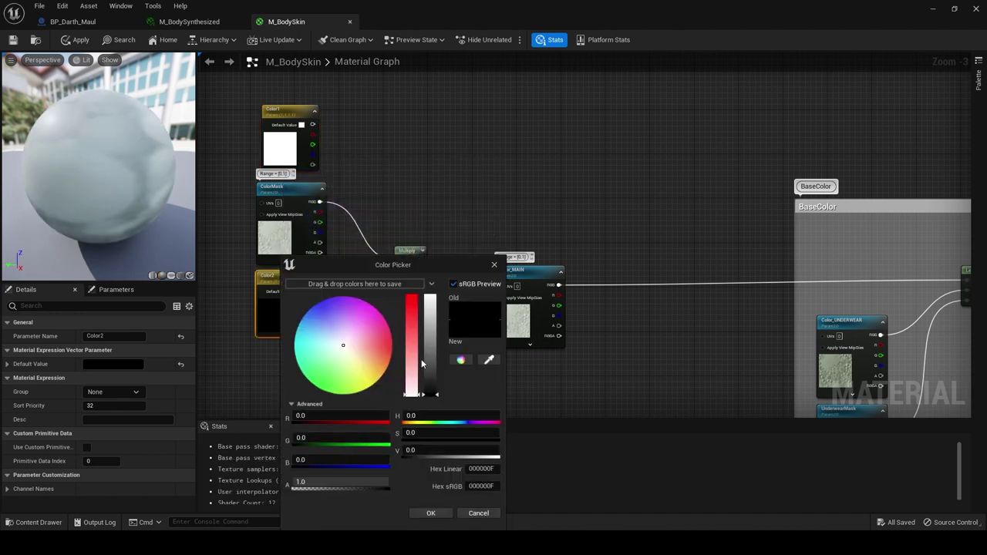
click(417, 360)
drag(429, 368, 428, 289)
click(431, 512)
Add a second Multiply node above the first, with Color1 feeding A and the ColorMask RGB output feeding B.
right_drag(311, 123, 280, 149)
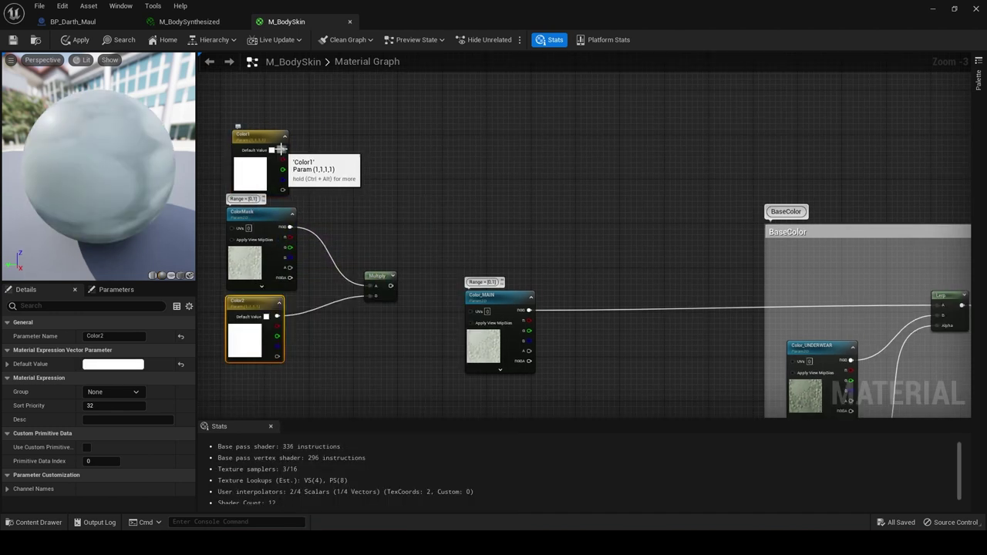
click(389, 183)
drag(282, 150, 425, 188)
drag(290, 227, 378, 189)
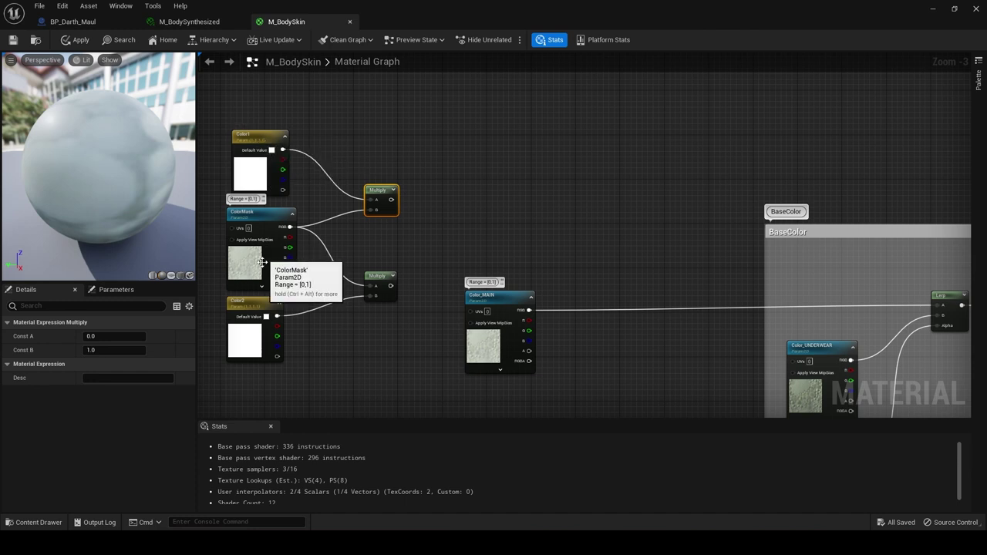
Add an Add node that sums the two Multiply outputs and place it above the Color_MAIN node.
right_click(443, 228)
text(add)
key(Return)
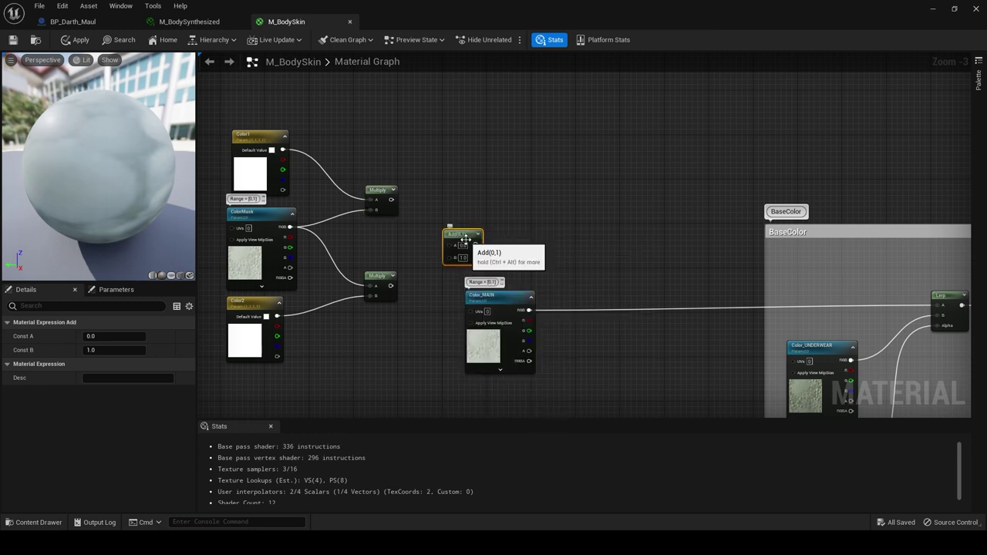
drag(391, 199, 454, 245)
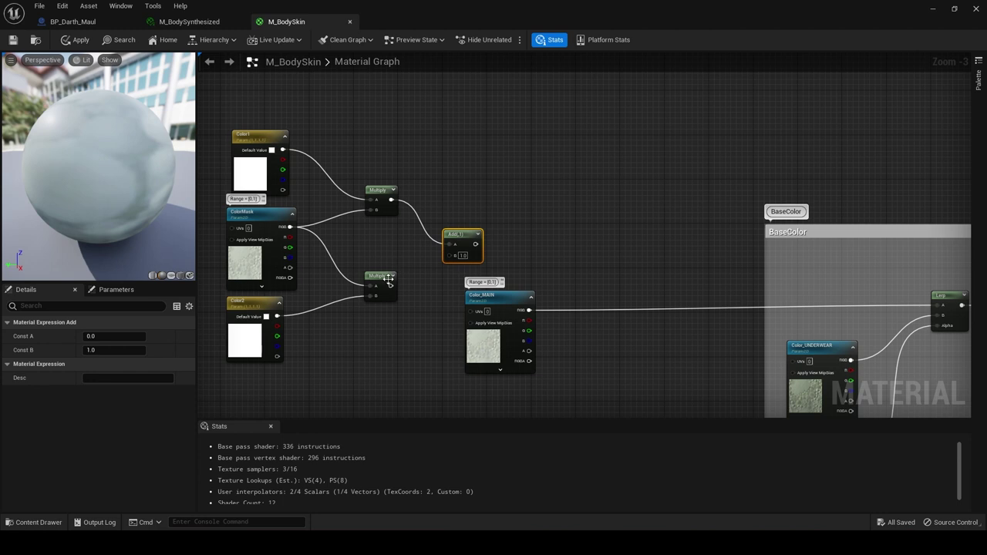
drag(389, 283, 449, 254)
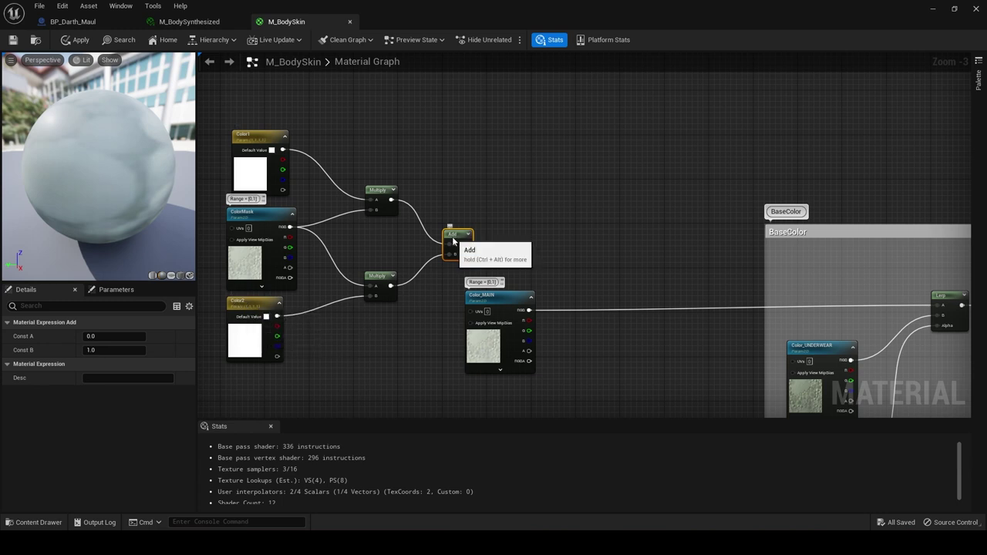
drag(448, 238, 519, 237)
Insert a Multiply node before the BaseColor Lerp, with the Add result as A, Color_MAIN as B, and its output feeding Lerp A.
right_drag(426, 205, 476, 176)
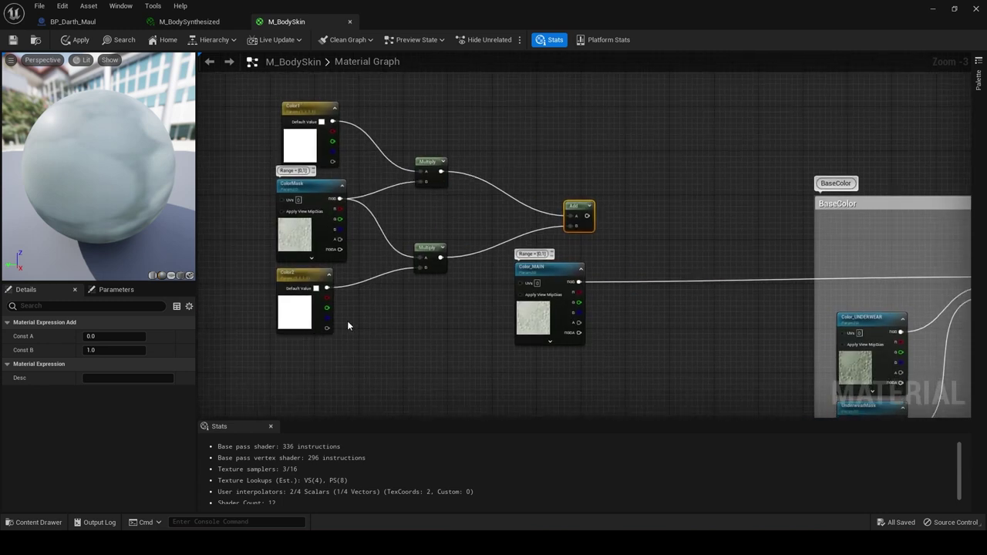
right_drag(444, 210, 304, 204)
click(527, 231)
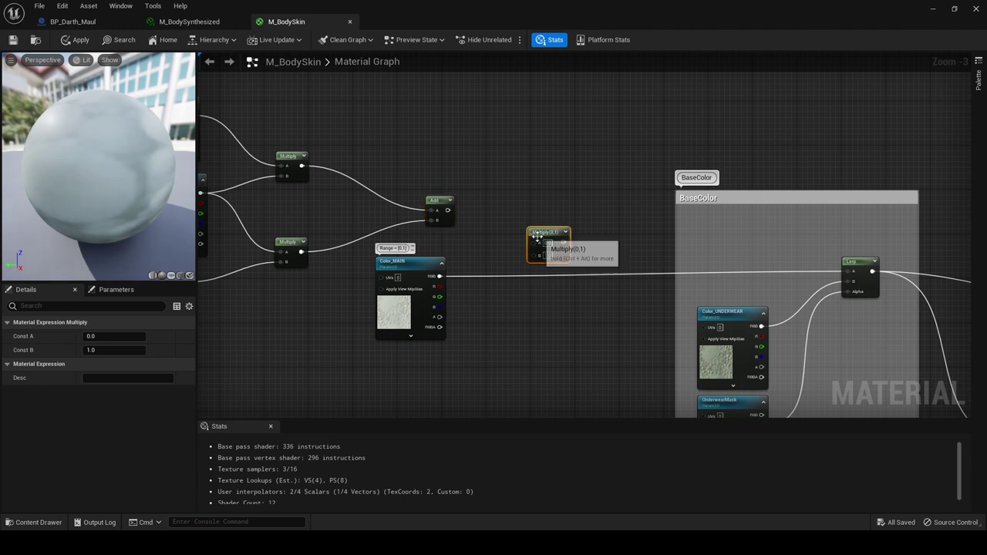
right_drag(501, 286, 466, 290)
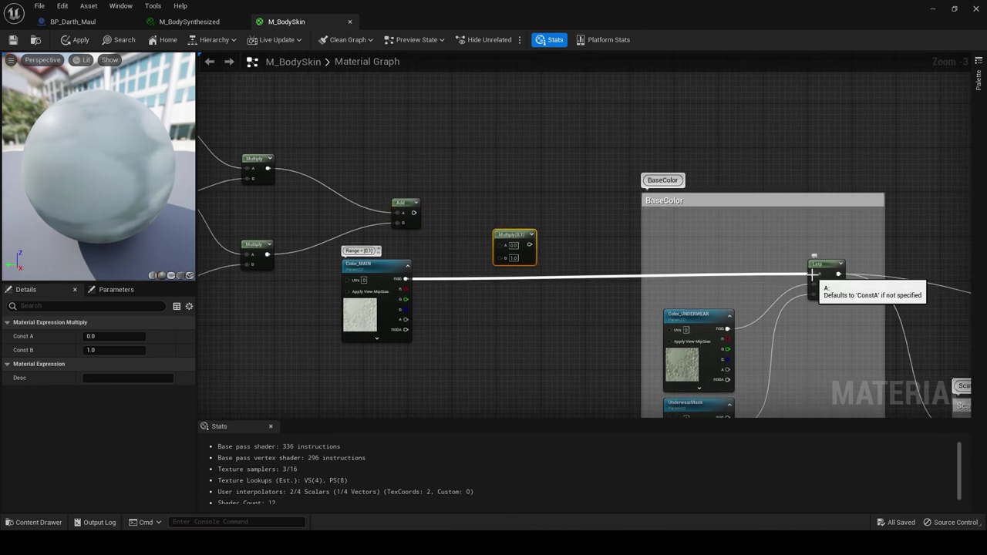
ctrl+drag(813, 273, 502, 260)
drag(414, 213, 816, 274)
Apply the graph changes to the M_BodySkin material and save it.
right_drag(562, 231, 753, 266)
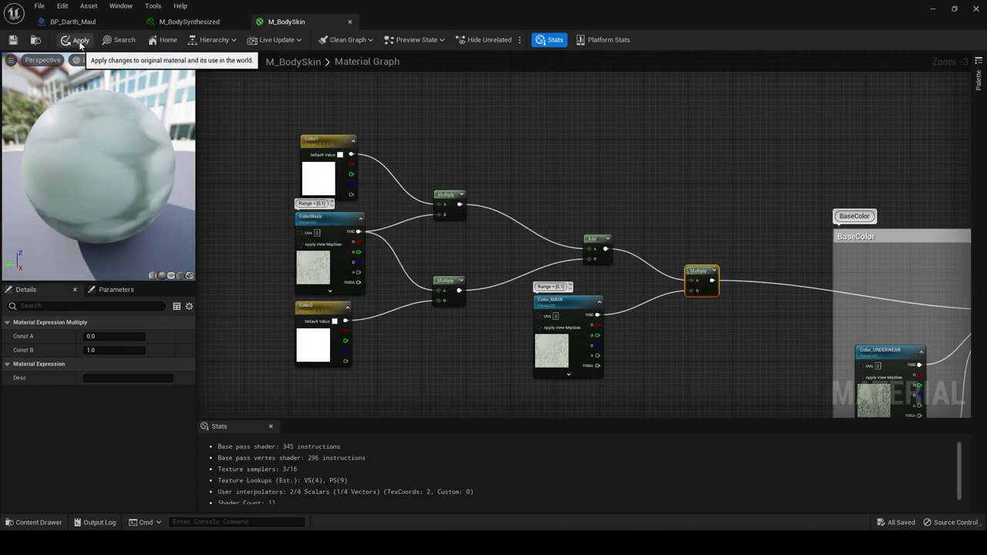
click(13, 41)
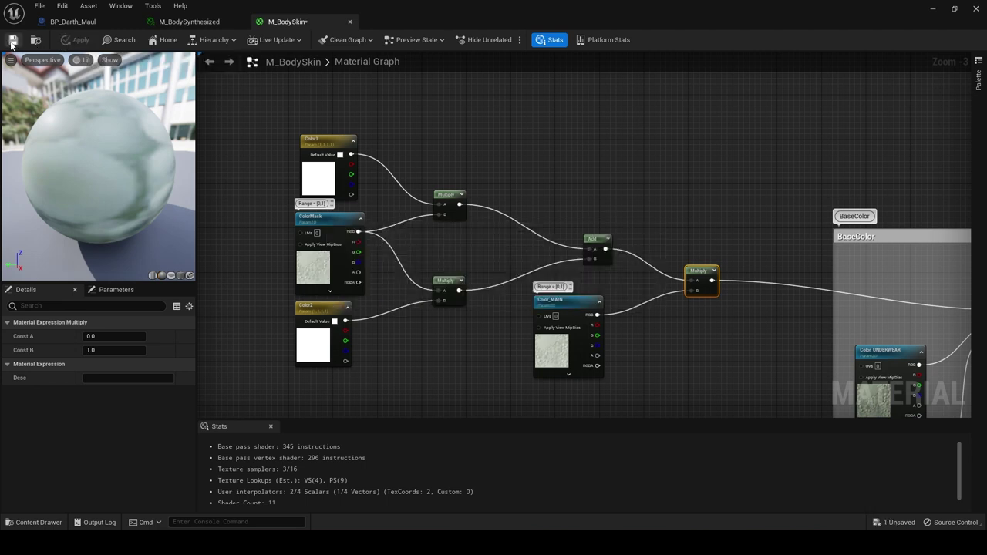
click(12, 41)
Check where ColorMask, Color1 and Color2 are listed among the parameter groups of the M_BodySynthesized instance.
click(189, 21)
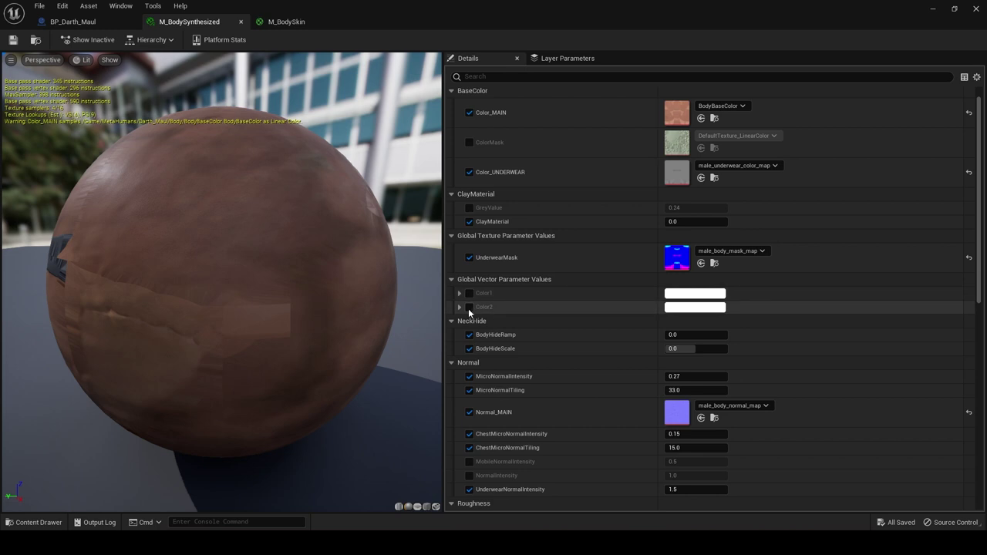
scroll(606, 276, down, 5)
scroll(607, 275, up, 3)
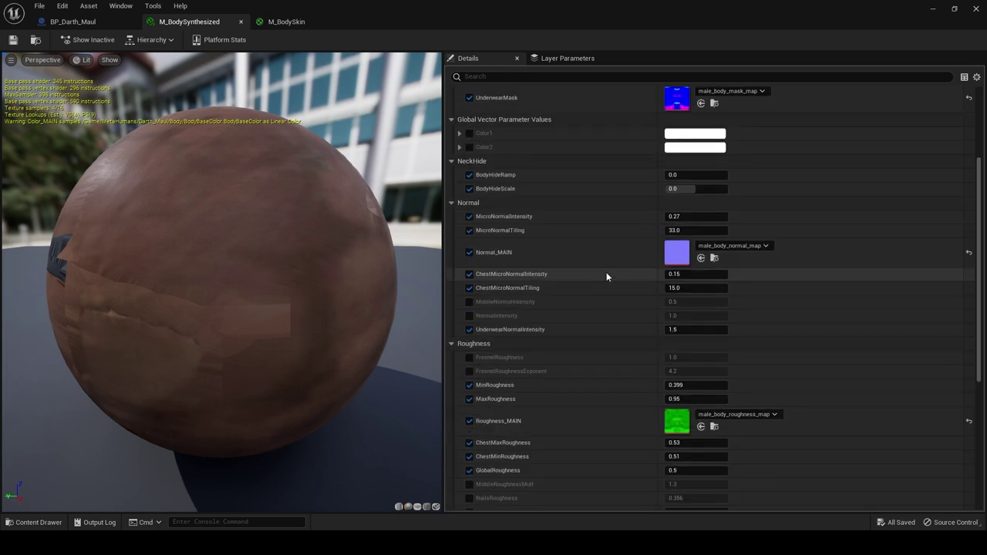
scroll(572, 295, up, 4)
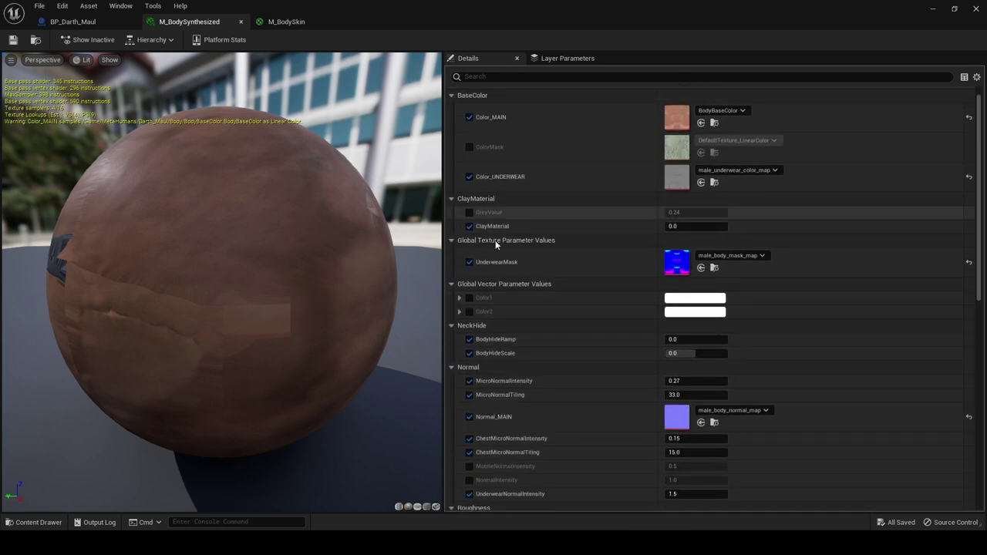
scroll(535, 294, up, 1)
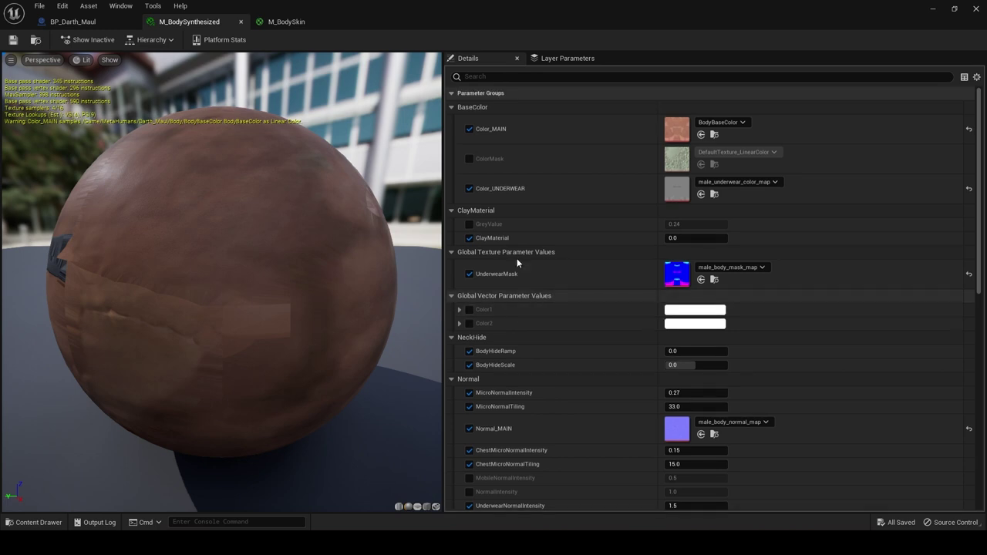
In M_BodySkin, assign the ColorMask texture parameter to a new group named Mask.
click(287, 21)
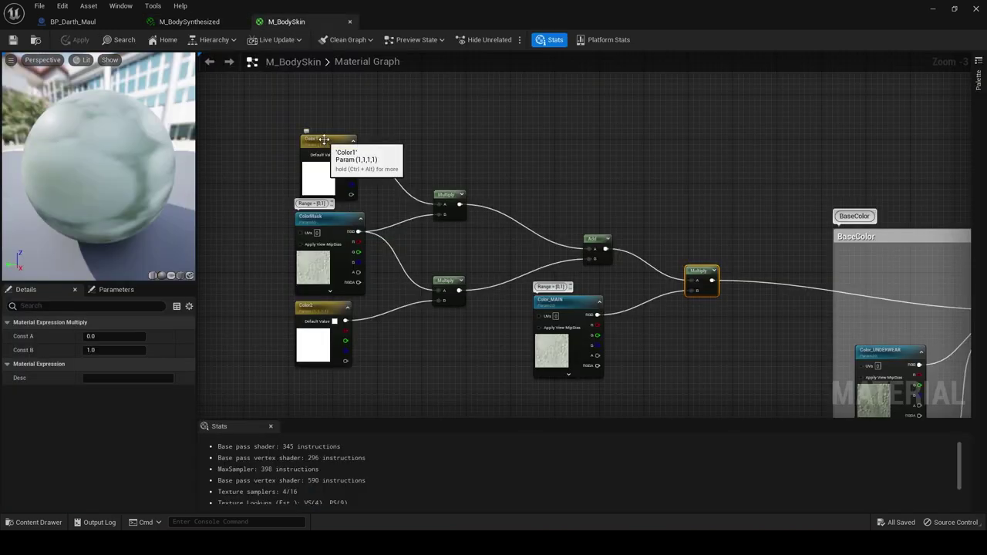
click(328, 222)
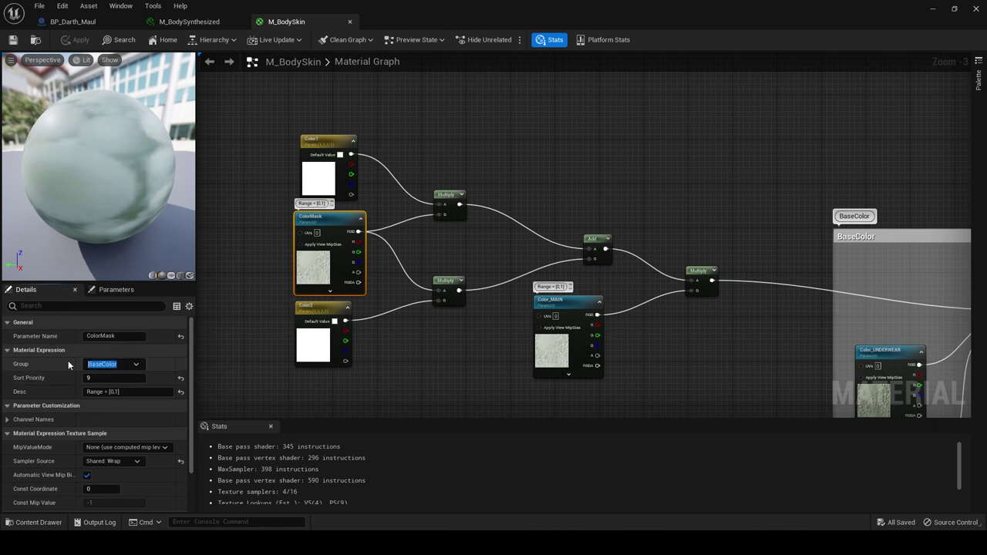
text(Mask)
key(Return)
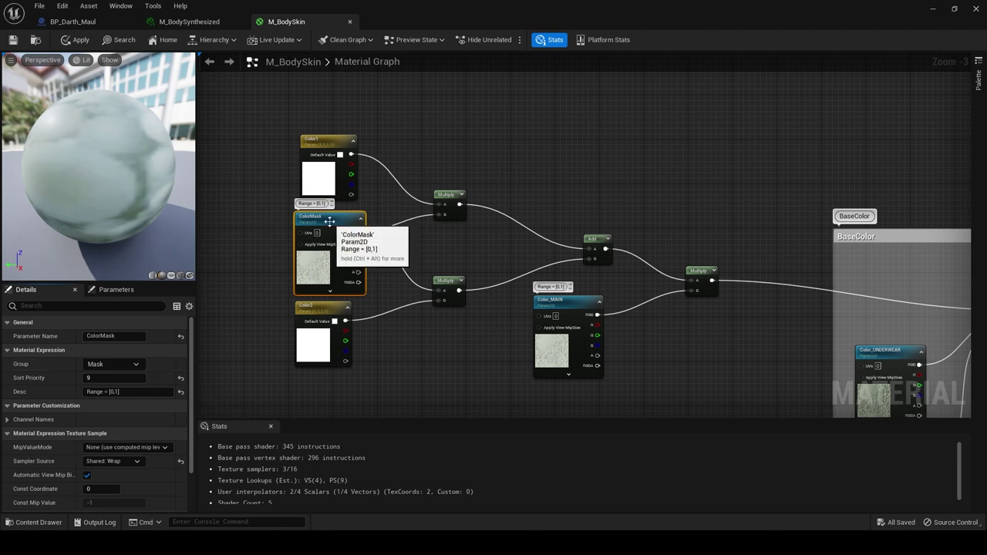
Assign the Color1 and Color2 parameters to the Mask group and apply the material changes.
click(319, 152)
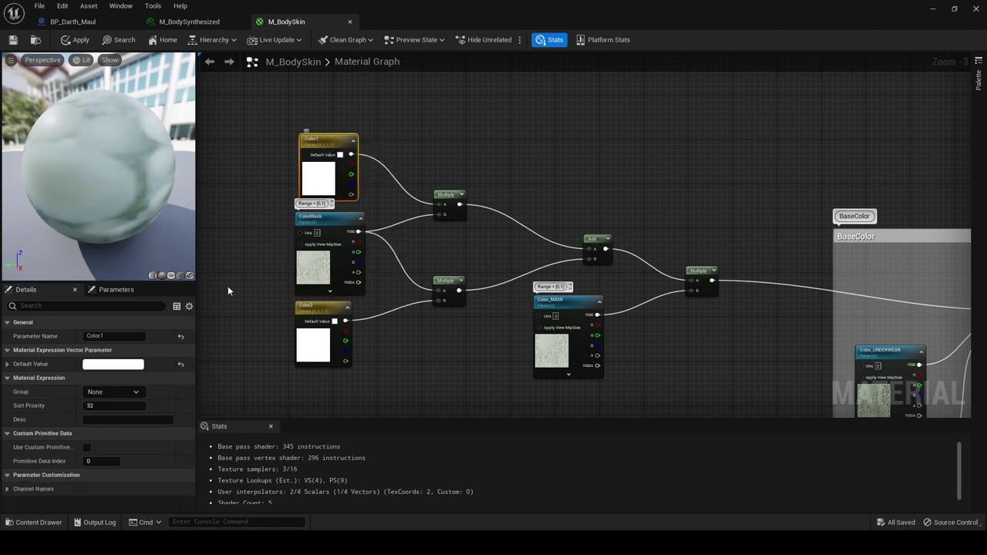
click(133, 394)
click(97, 418)
click(323, 312)
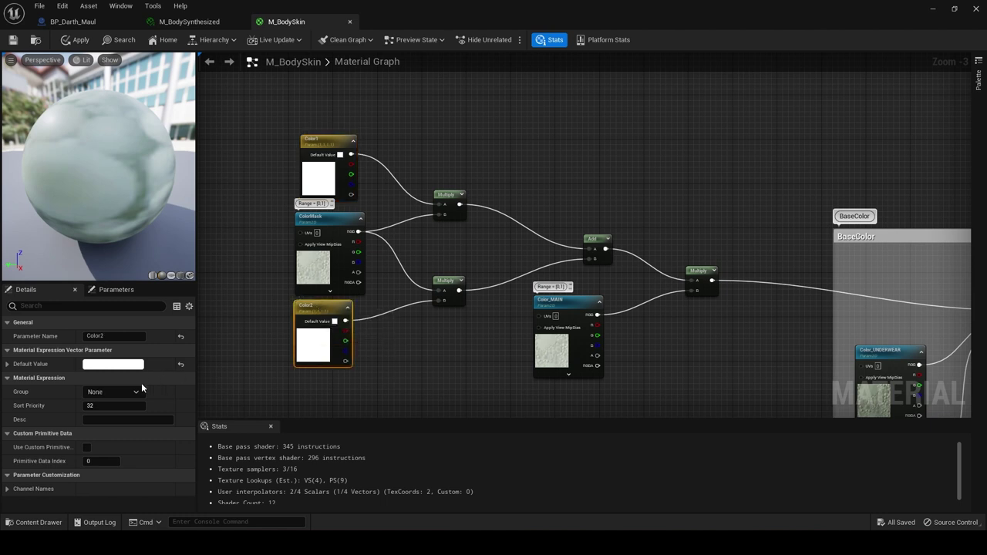
click(138, 392)
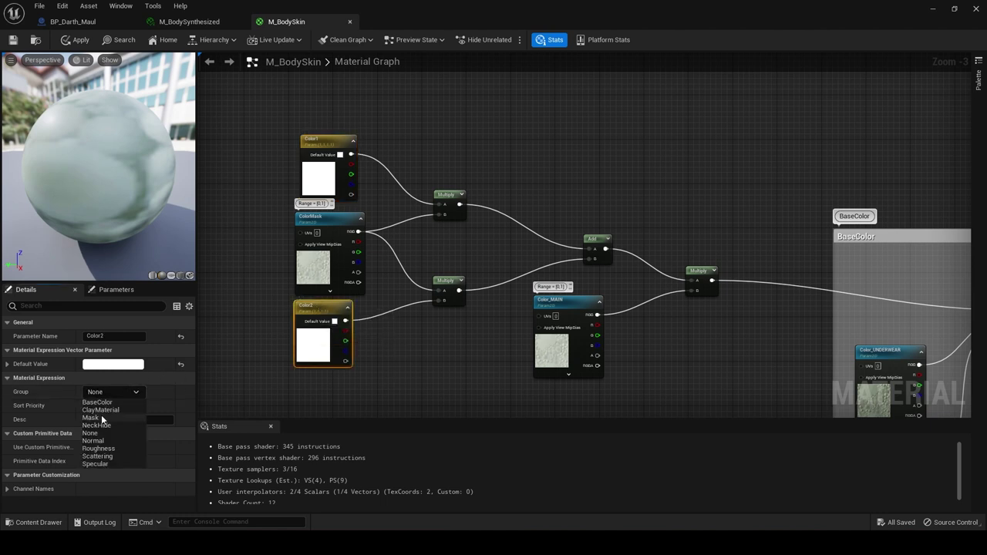
click(96, 417)
click(75, 40)
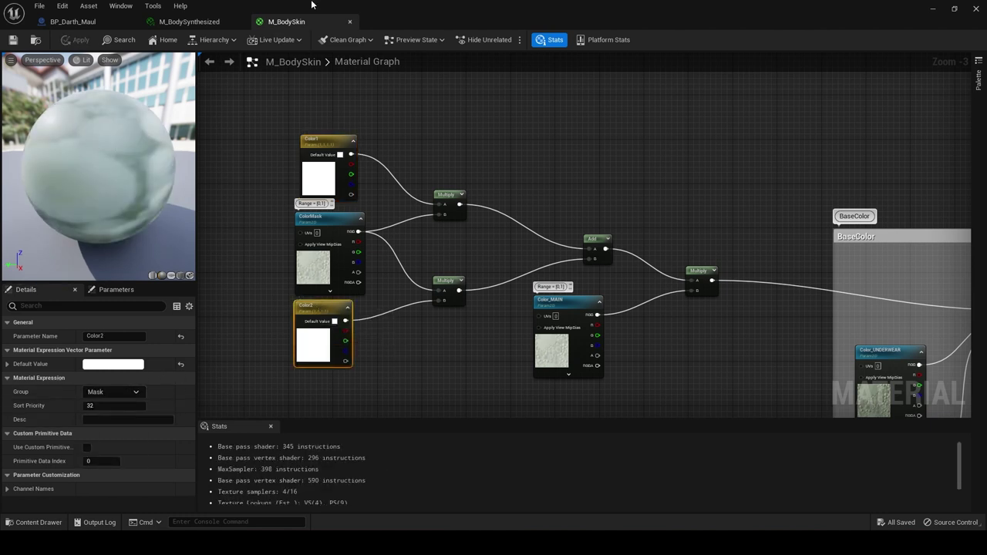
Enable the ColorMask parameter override in the M_BodySynthesized instance.
click(189, 22)
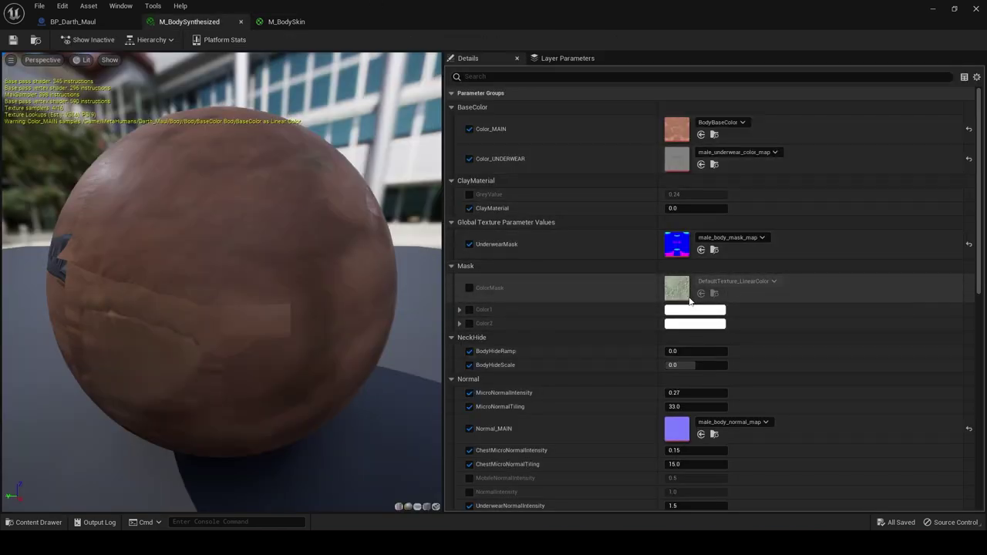
middle_drag(308, 293, 279, 293)
right_drag(279, 293, 307, 271)
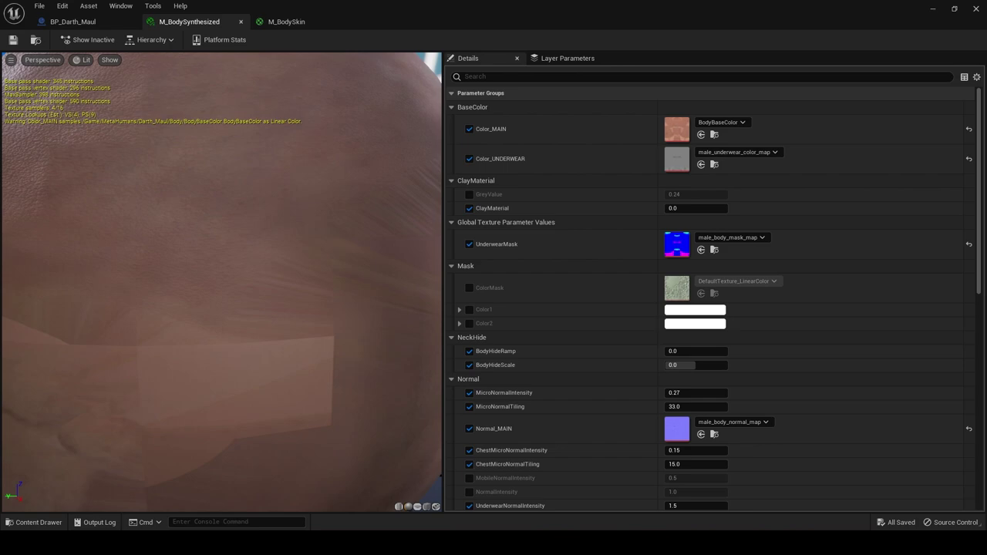
drag(307, 271, 416, 271)
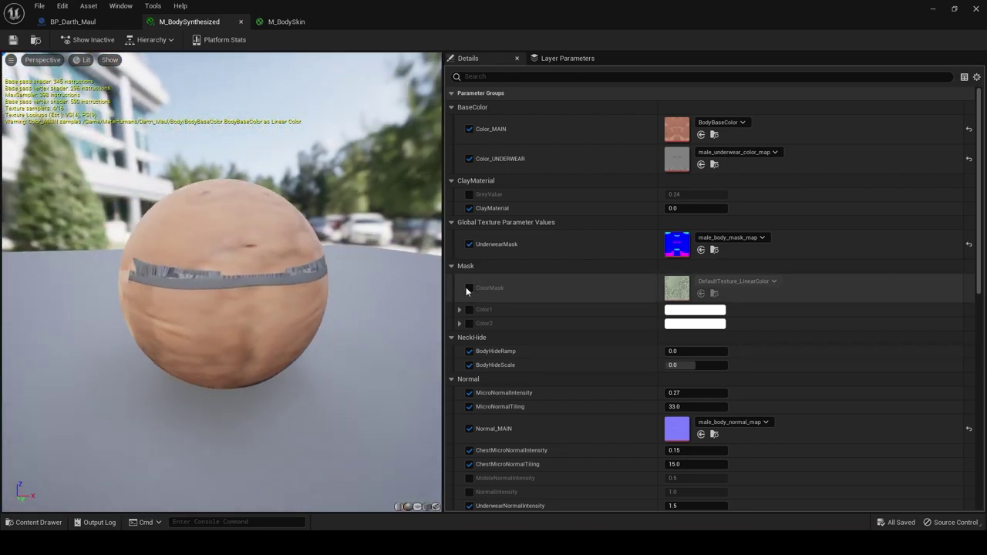
click(469, 287)
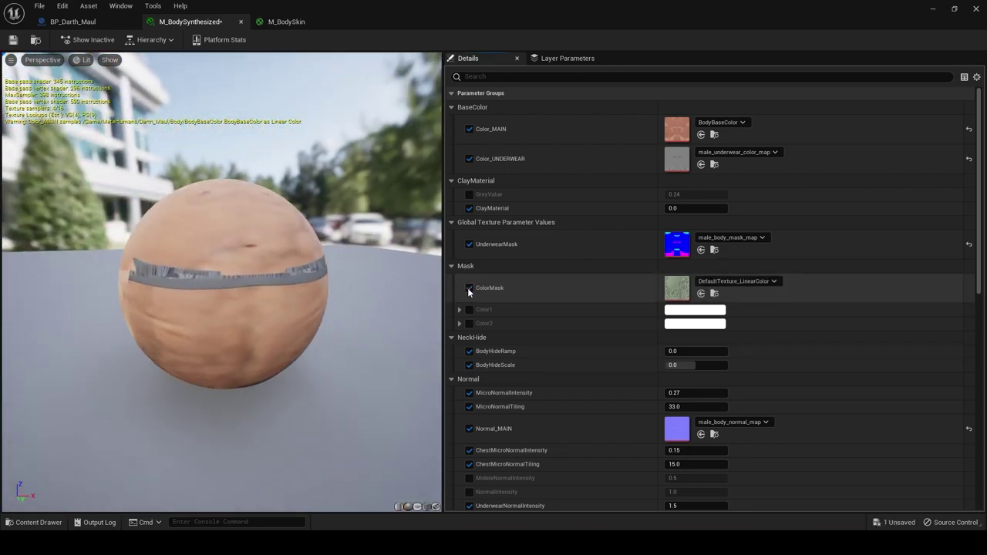
Assign the BodyMask texture from the StarWars/DarthMaul/Texture folder to the ColorMask parameter of M_BodySynthesized.
click(71, 23)
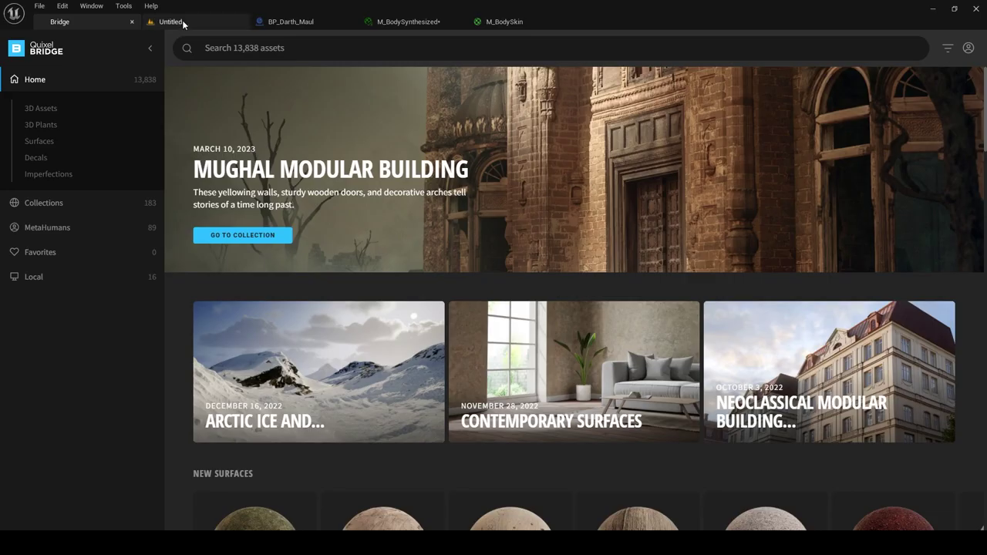
click(179, 22)
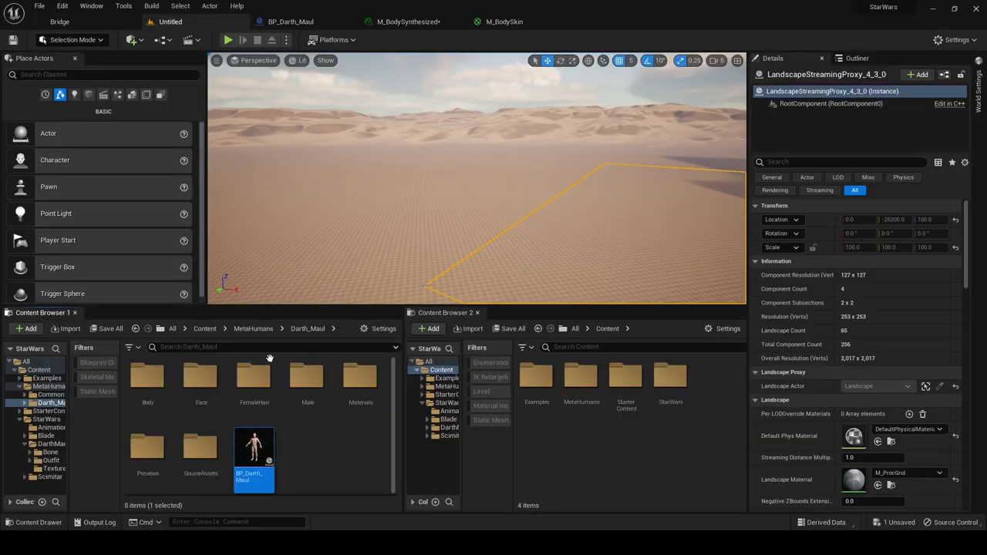
click(446, 403)
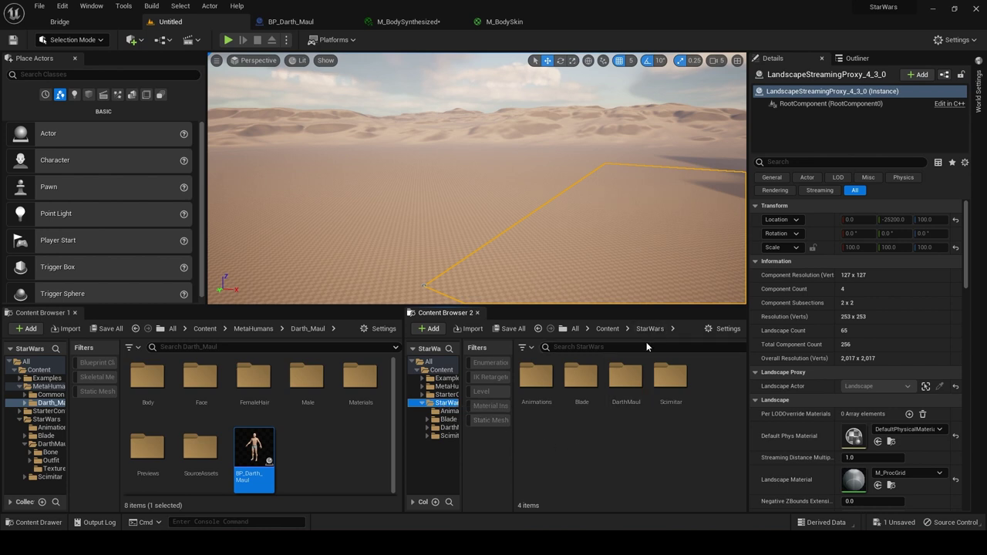
double_click(625, 379)
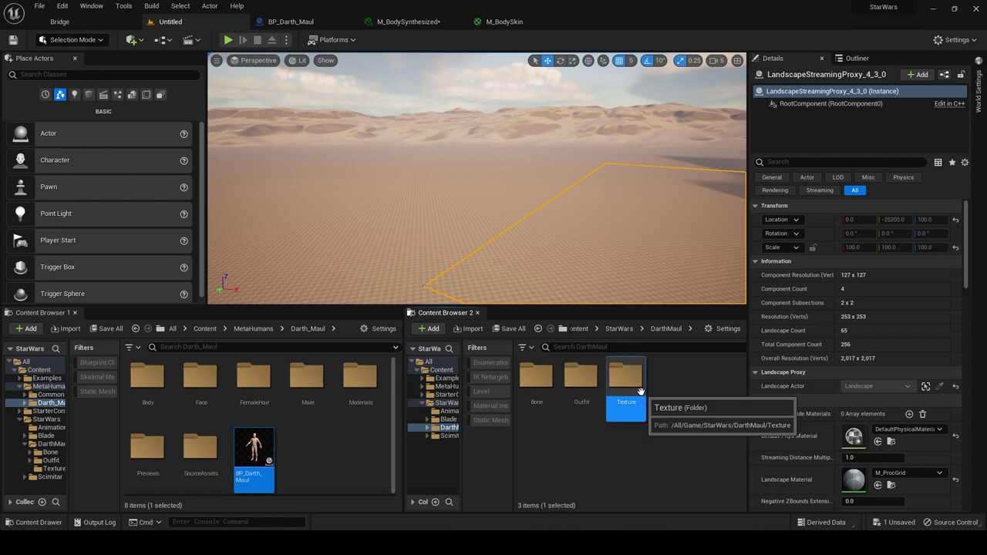
double_click(640, 395)
click(536, 378)
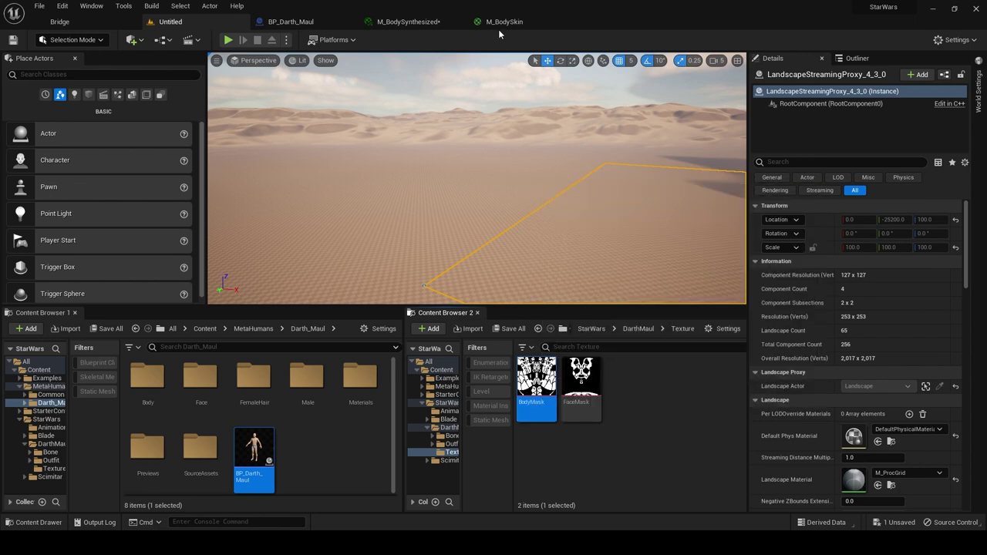
click(398, 23)
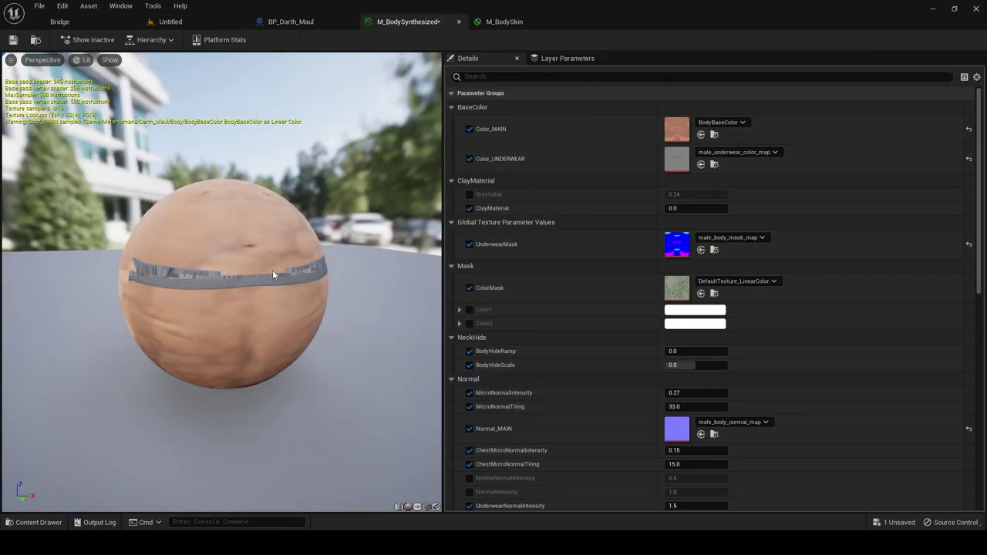
click(702, 293)
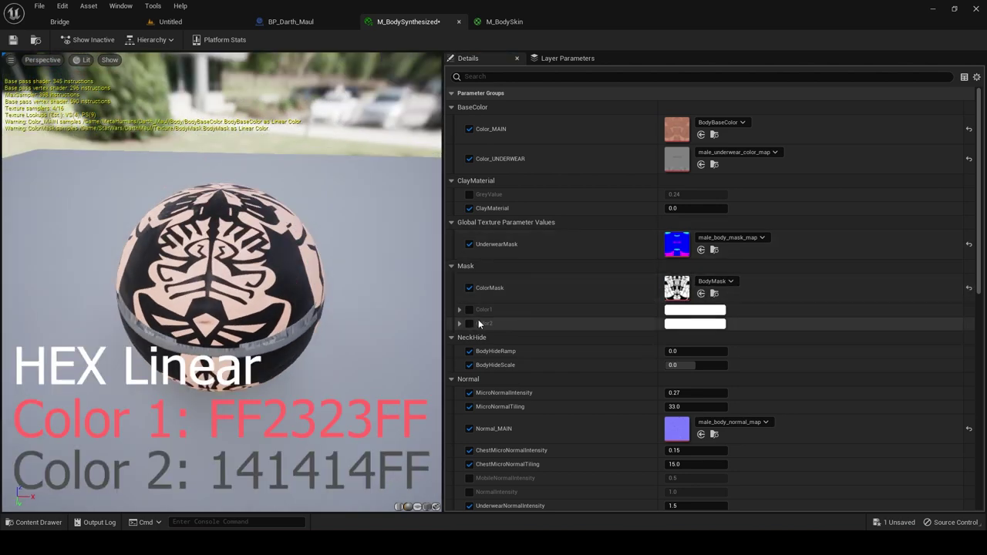
Enable the Color1 and Color2 overrides in the Mask group and set Color1 to hex linear FF2323FF.
click(468, 309)
click(469, 324)
click(702, 311)
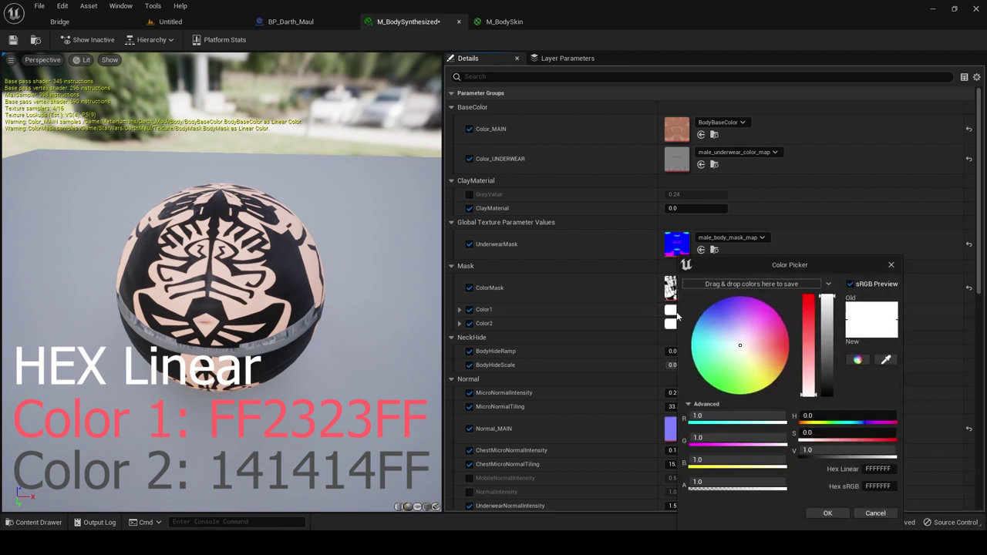
click(879, 468)
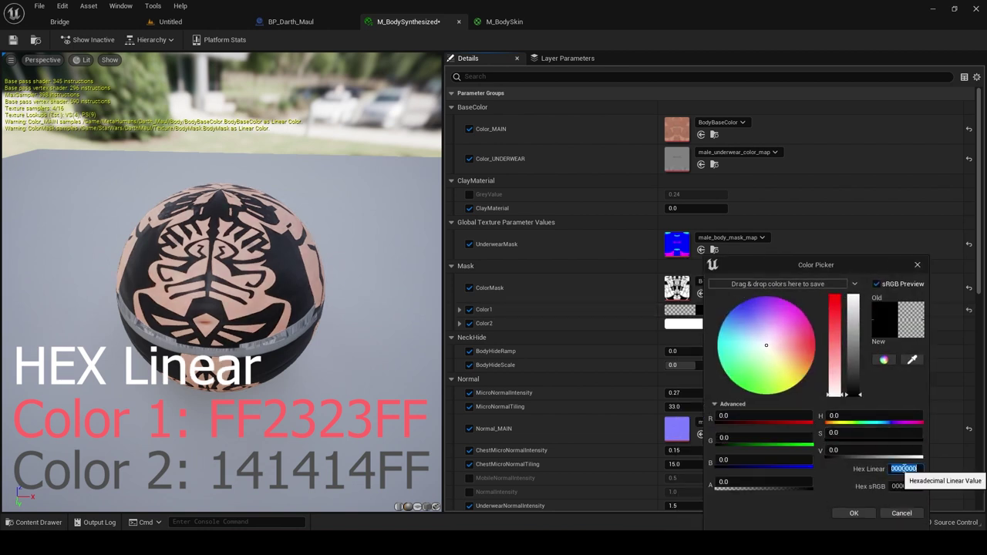
text(FF2323FF)
click(854, 513)
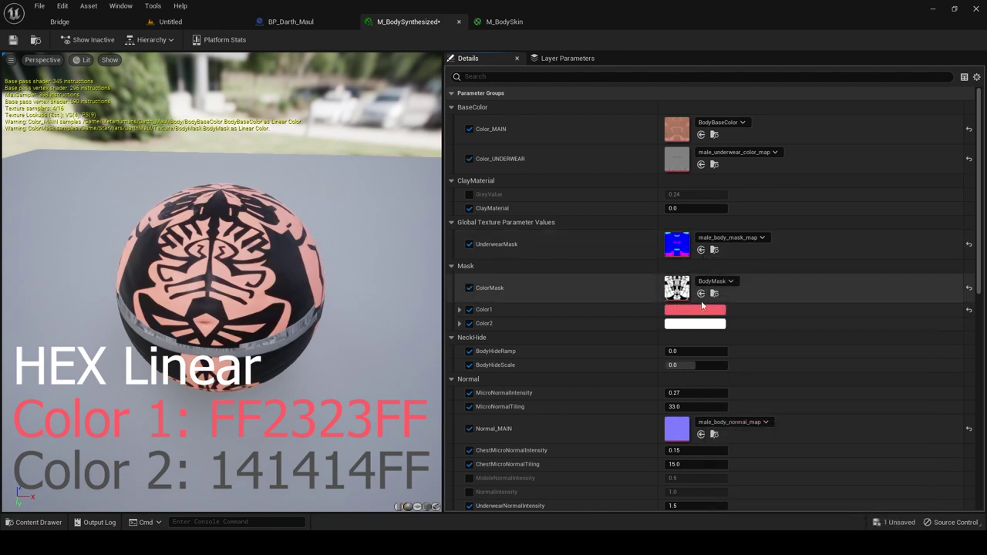
Set the Color2 parameter of M_BodySynthesized to hex linear 141414FF.
click(698, 311)
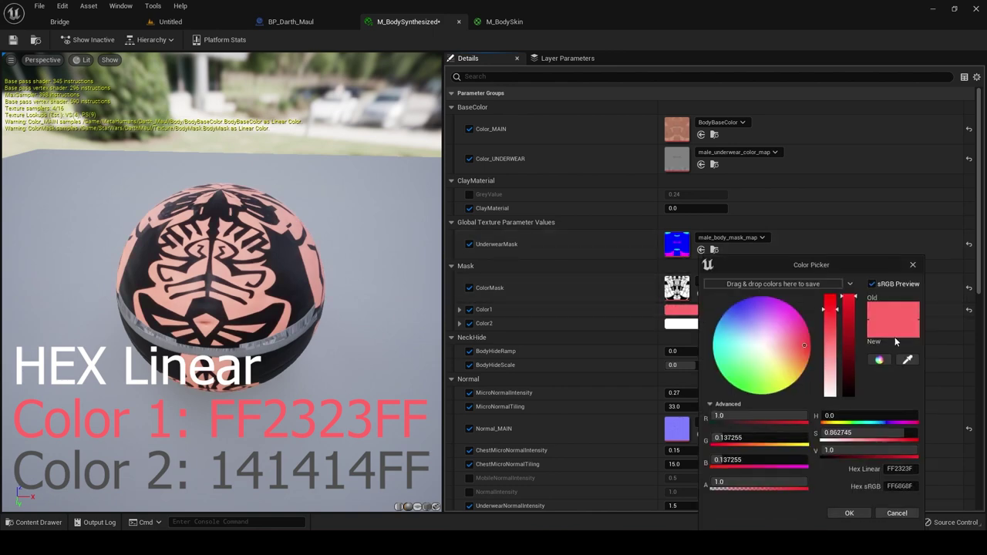
click(695, 323)
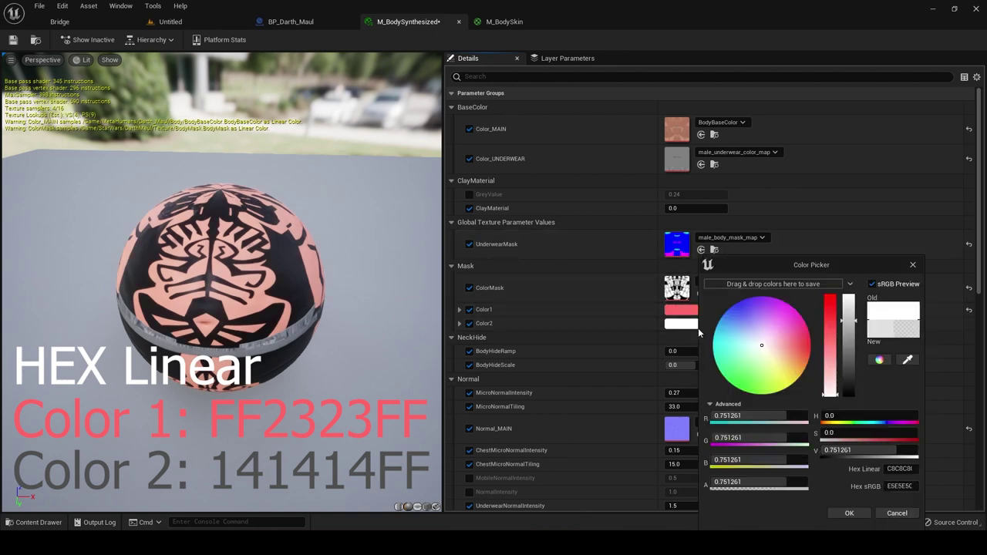
click(912, 470)
click(850, 513)
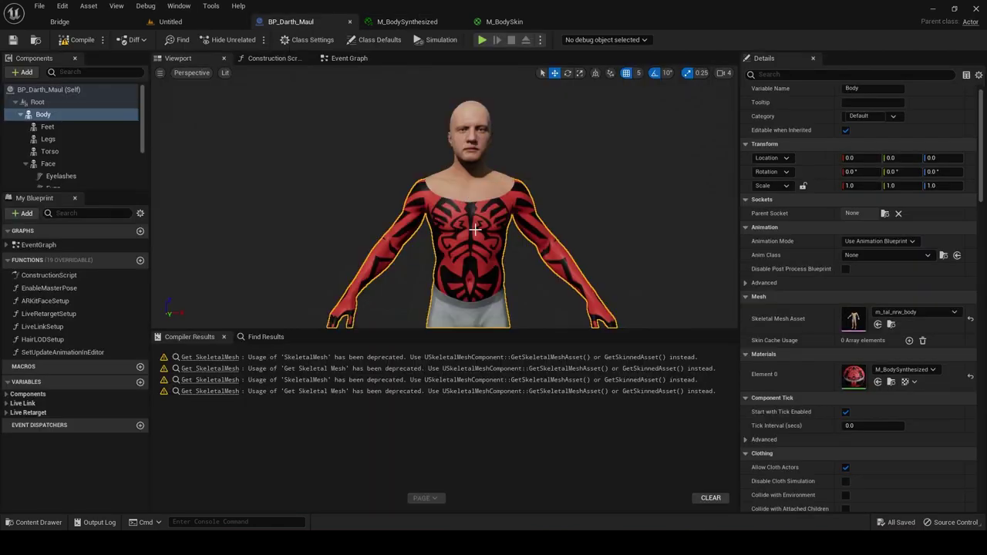
From the Face component of BP_Darth_Maul, open MI_HeadSynthesized_Baked, follow its parents to M_Head_Baked and close the intermediate parent instance.
mouse_move(475, 230)
alt+mouse_down()
mouse_move(371, 230)
mouse_move(539, 230)
mouse_move(463, 230)
mouse_move(486, 232)
mouse_move(471, 231)
alt+mouse_up()
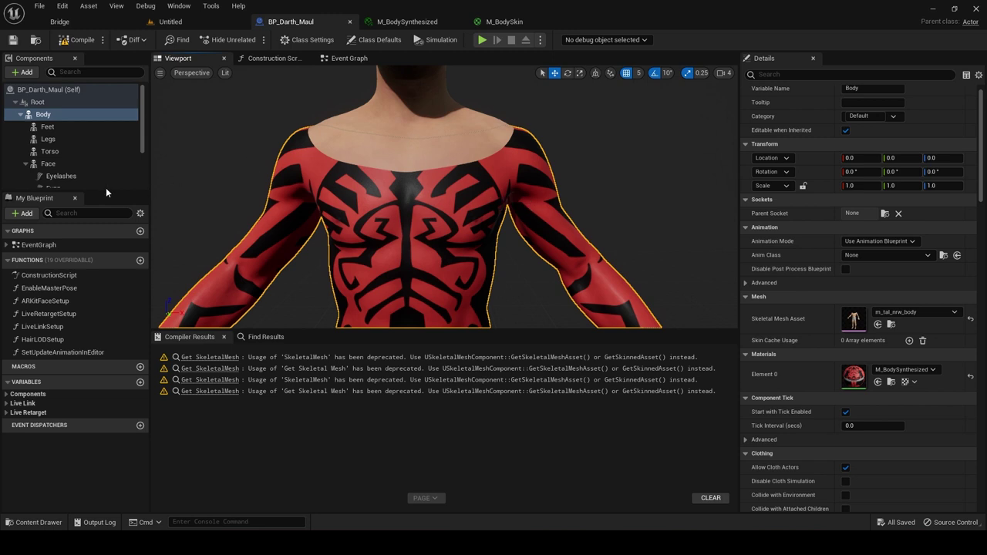
click(54, 163)
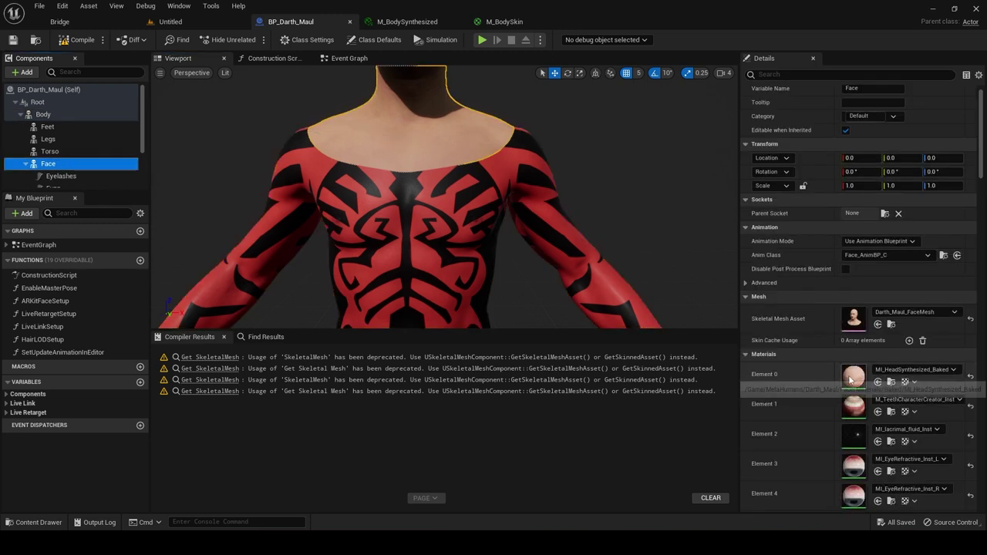
double_click(852, 376)
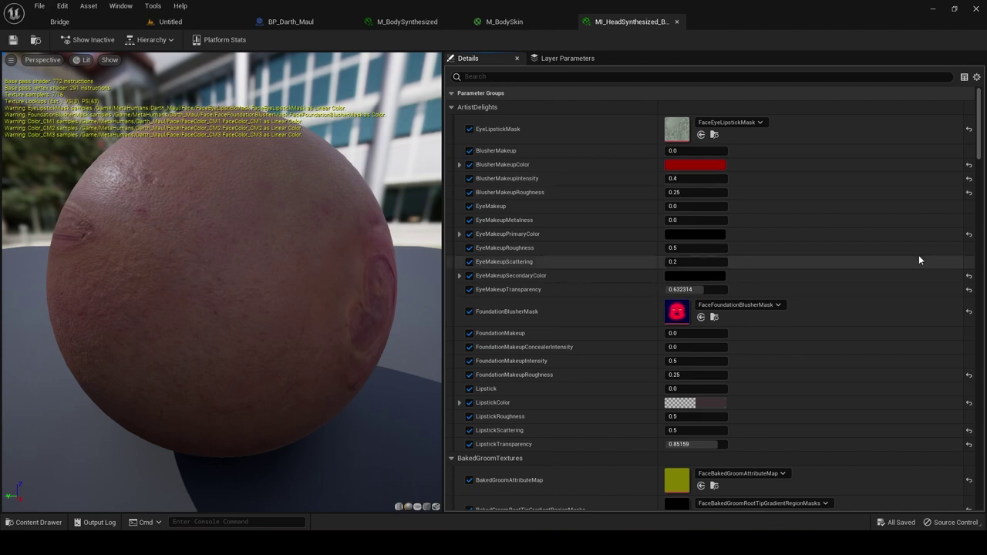
drag(978, 145, 973, 489)
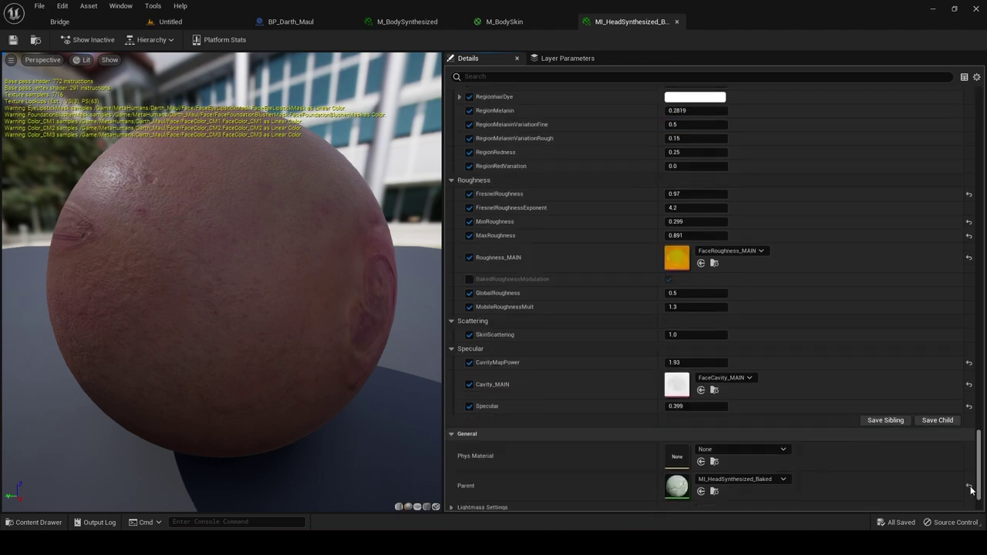
double_click(678, 487)
drag(974, 170, 974, 463)
double_click(680, 436)
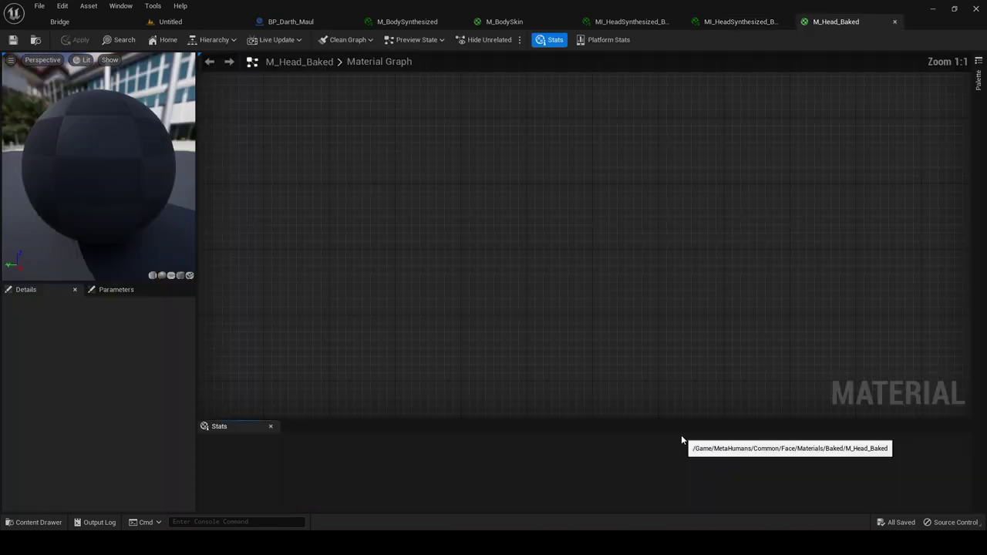
click(786, 24)
Locate the BaseColor group in the M_Head_Baked graph and examine its texture nodes.
scroll(644, 243, down, 10)
right_drag(441, 161, 607, 302)
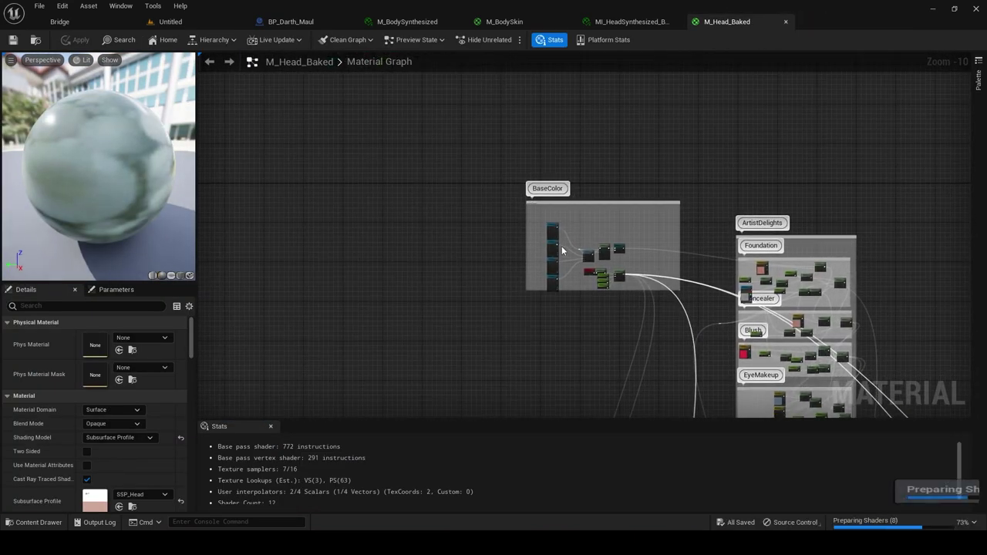
scroll(563, 251, up, 6)
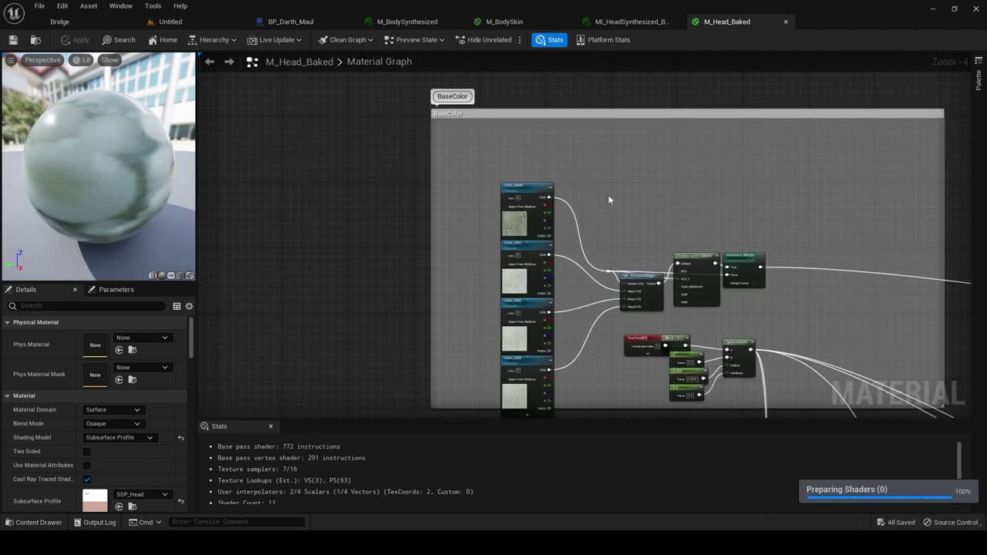
right_drag(626, 230, 525, 180)
Open Darth_Maul_FaceMesh from BP_Darth_Maul, switch to its mh_arkit_mapping_anim animation and set bone drawing to None.
click(291, 22)
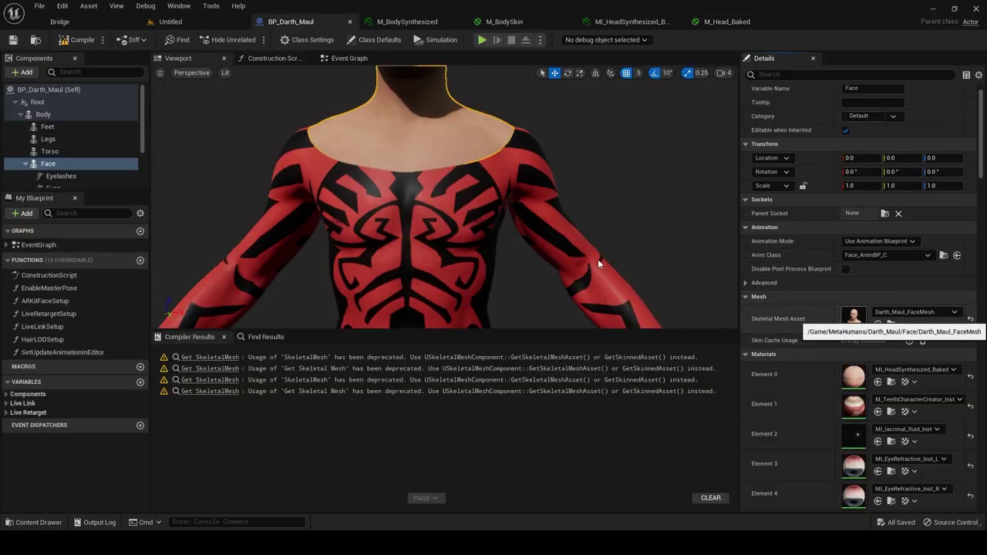
double_click(853, 316)
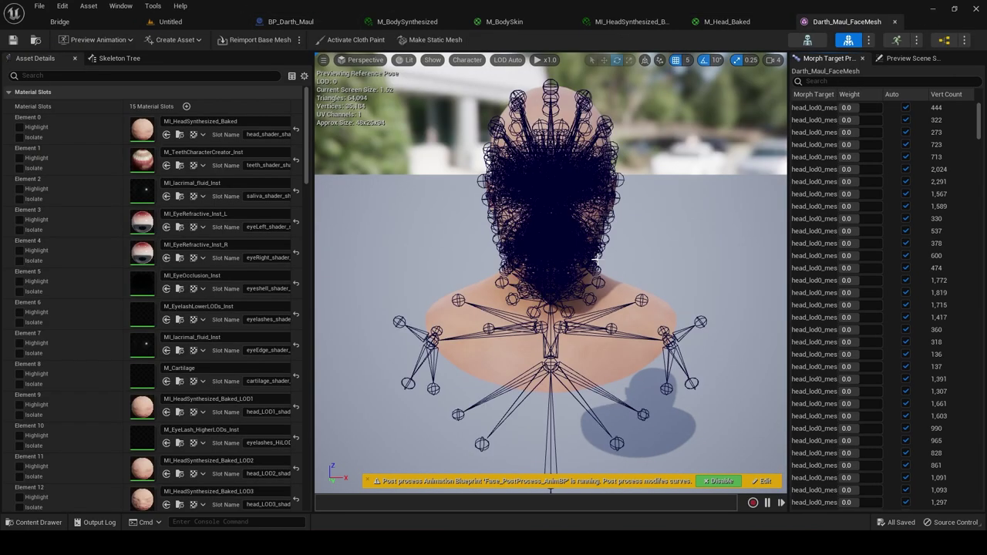
click(900, 45)
click(352, 60)
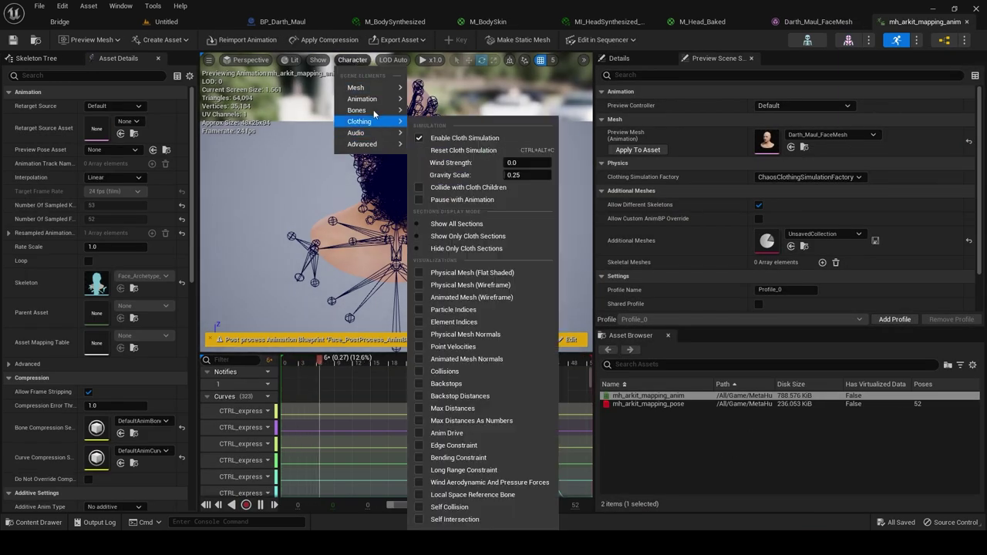
mouse_move(357, 110)
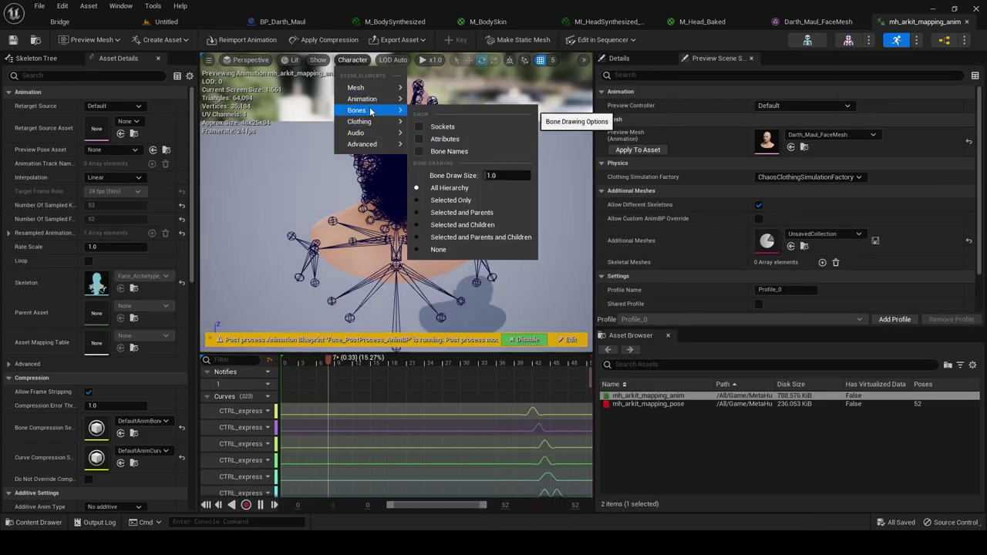
click(439, 249)
Scrub mh_arkit_mapping_anim around frames 43 and 44 to examine the forehead skin, and close the animation and face mesh editors.
click(501, 387)
drag(500, 384, 547, 388)
right_drag(428, 195, 428, 158)
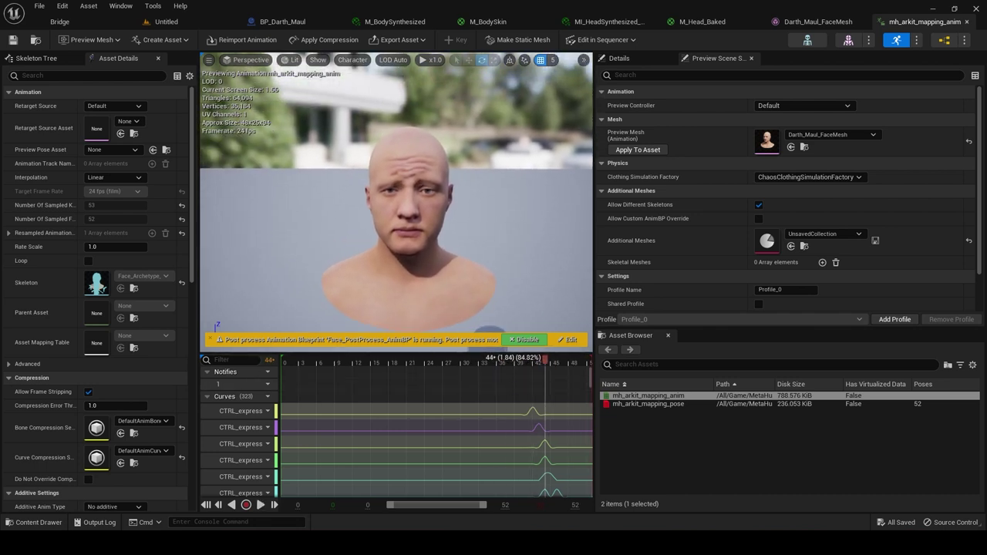
scroll(422, 102, up, 5)
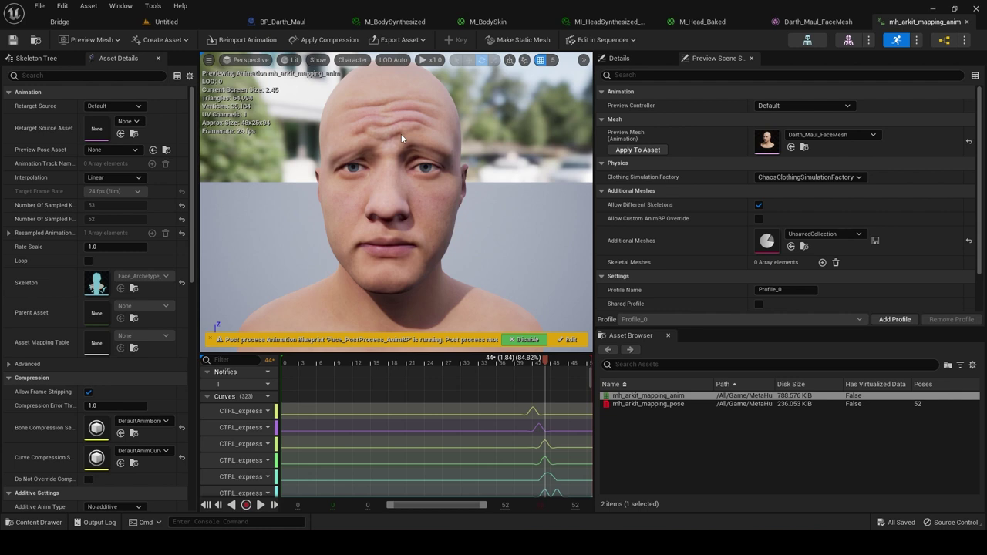
mouse_move(541, 359)
mouse_down()
mouse_move(527, 361)
mouse_move(558, 364)
mouse_move(540, 364)
mouse_up()
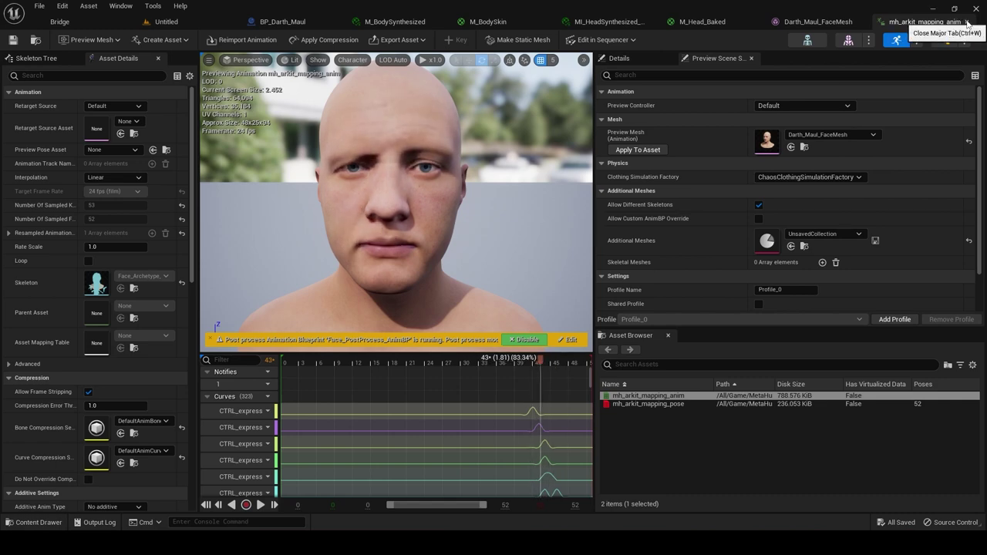
click(968, 22)
click(895, 21)
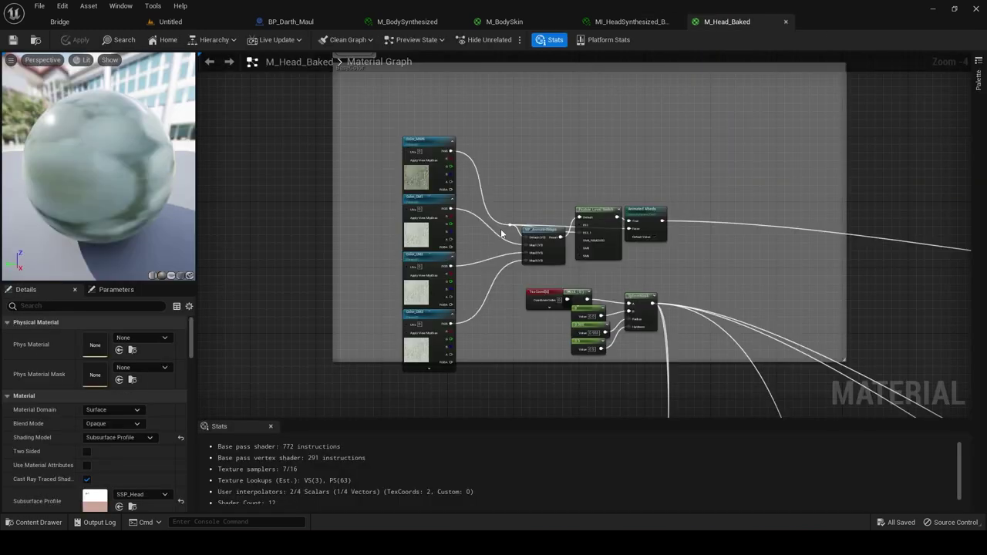
In M_Head_Baked, select the four BaseColor texture nodes together with MF_AnimatedMaps and move them further left in the graph.
click(437, 147)
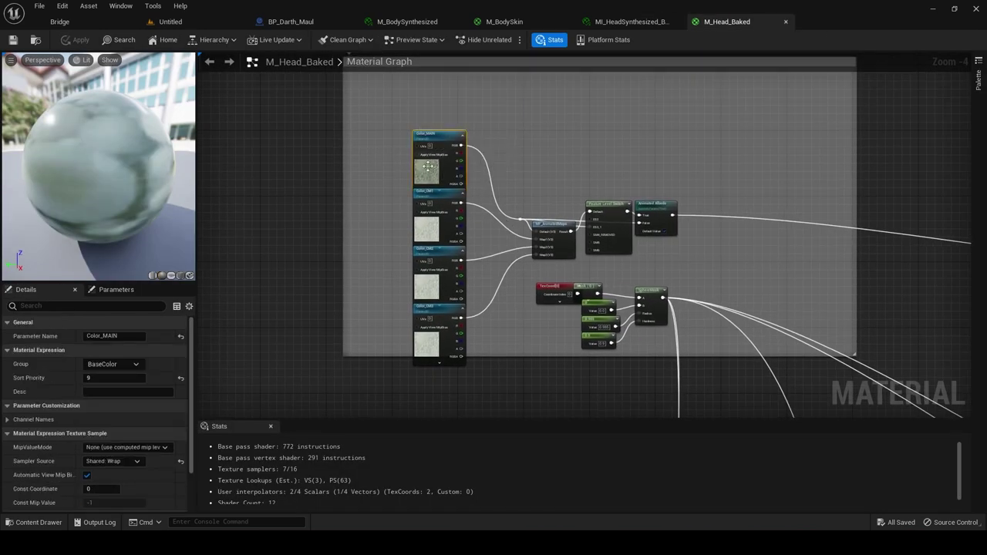
click(430, 279)
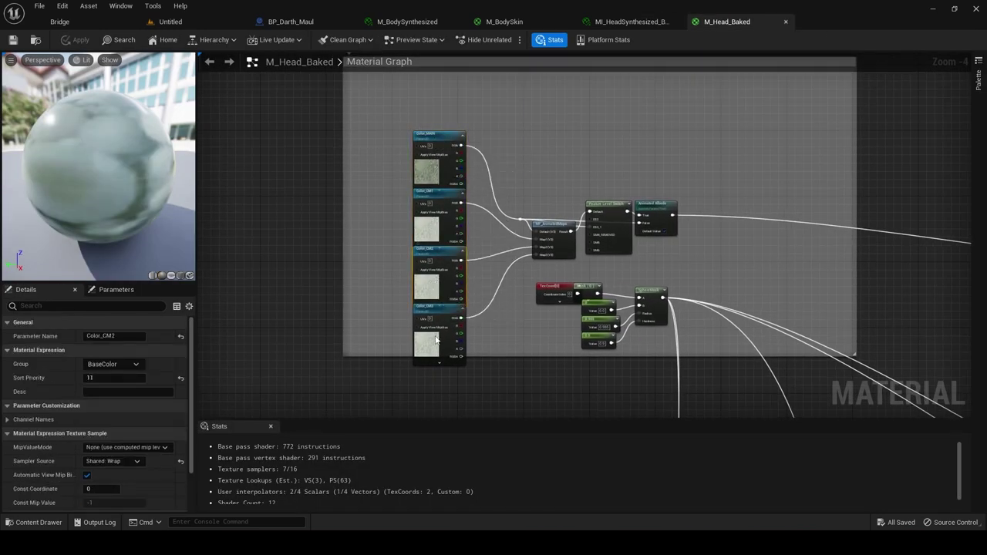
click(436, 340)
shift+click(551, 223)
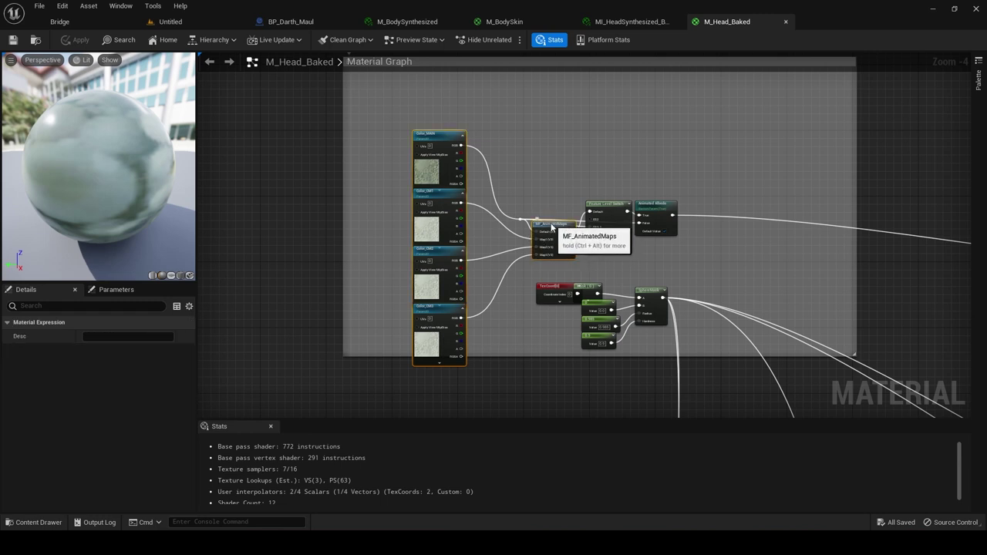
drag(551, 224, 467, 212)
right_drag(534, 177, 547, 234)
In M_BodySkin, select Color1, ColorMask, Color2, the Multiply nodes and Add for copying, leaving out the Color_MAIN texture.
click(504, 22)
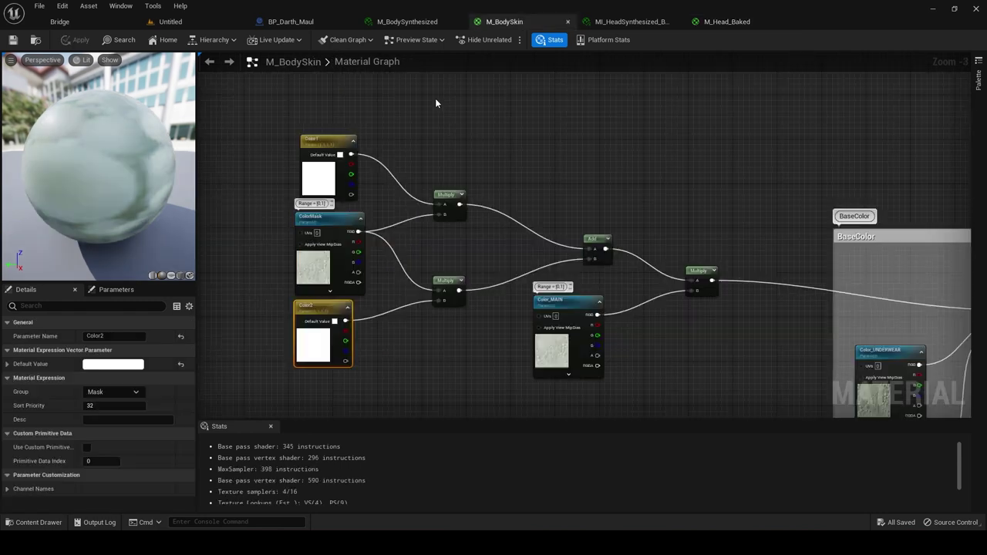
right_drag(436, 99, 474, 77)
scroll(474, 77, down, 1)
right_drag(548, 147, 461, 159)
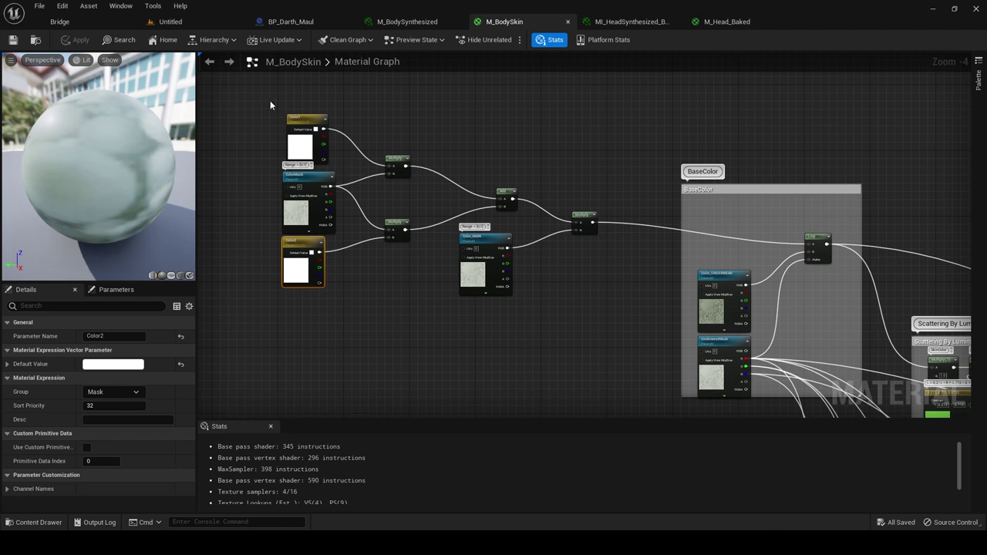
drag(270, 101, 407, 297)
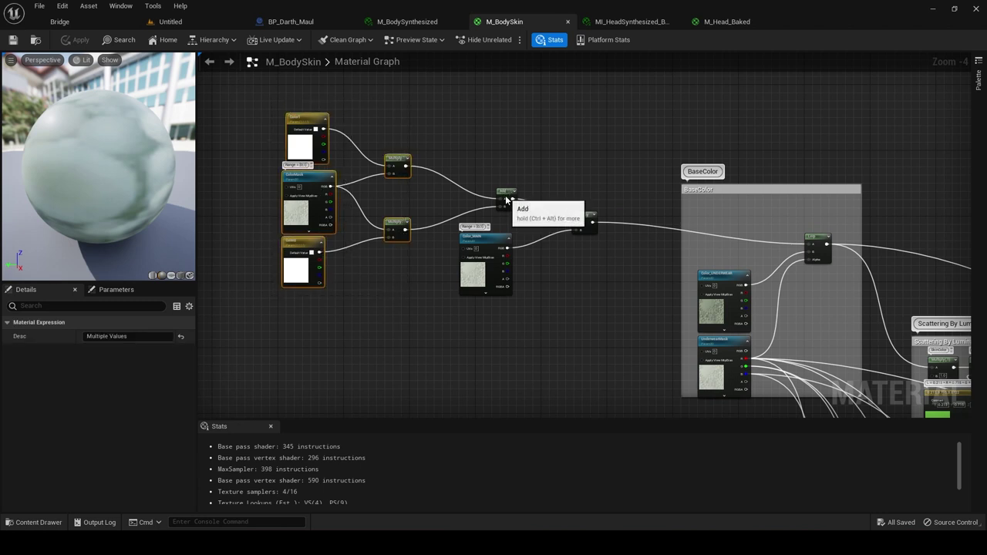
shift+click(507, 195)
shift+click(584, 216)
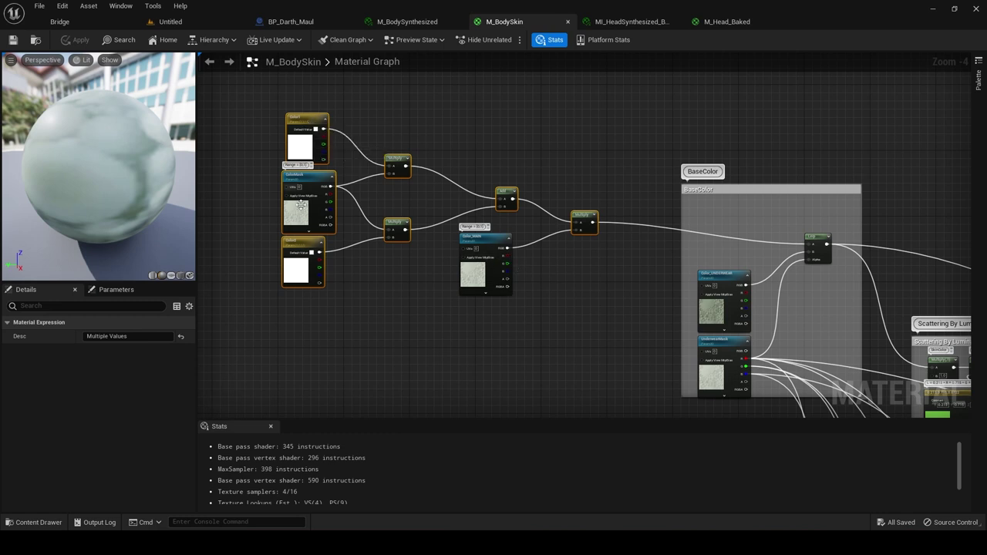
drag(266, 94, 413, 295)
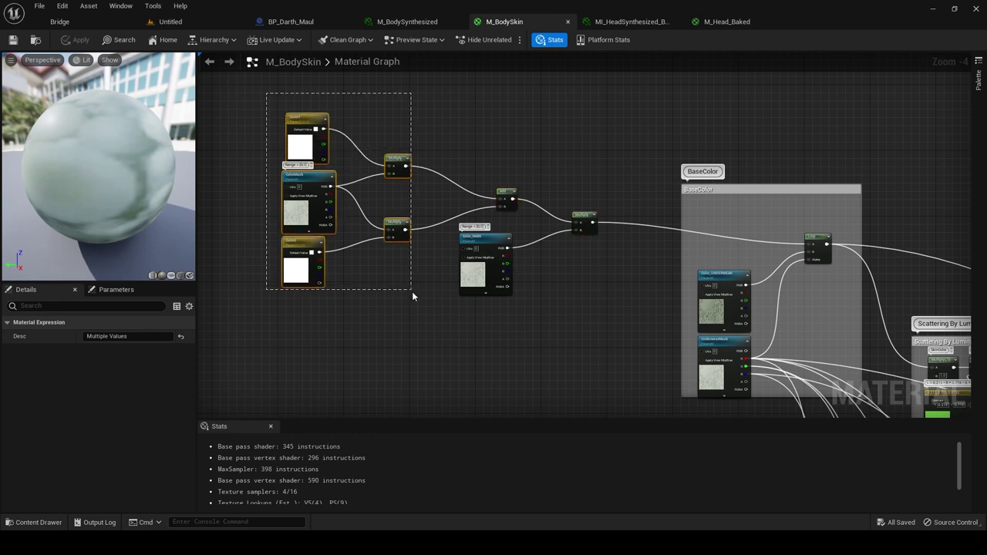
shift+click(506, 194)
shift+click(583, 220)
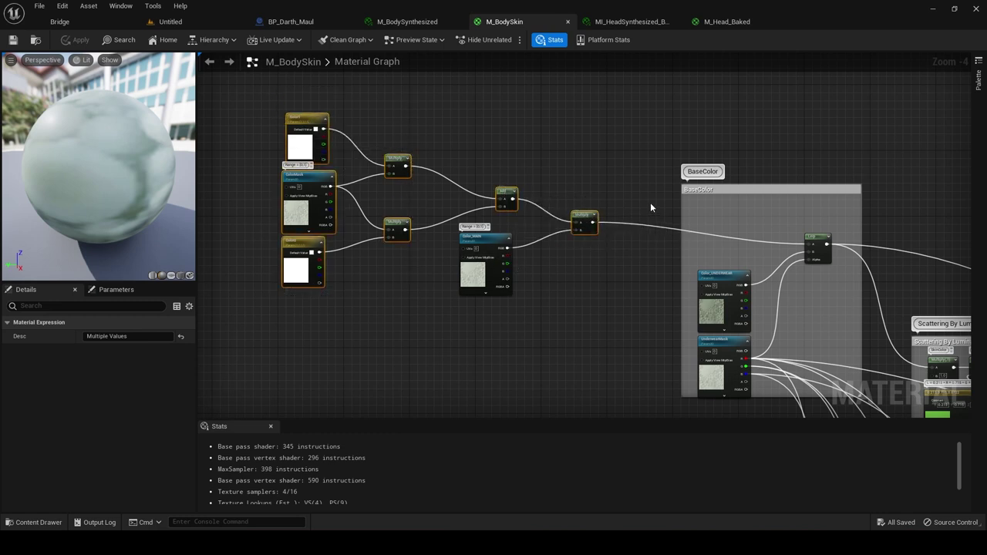
Paste the copied mask nodes into M_Head_Baked and place them above and left of the BaseColor texture nodes.
click(727, 21)
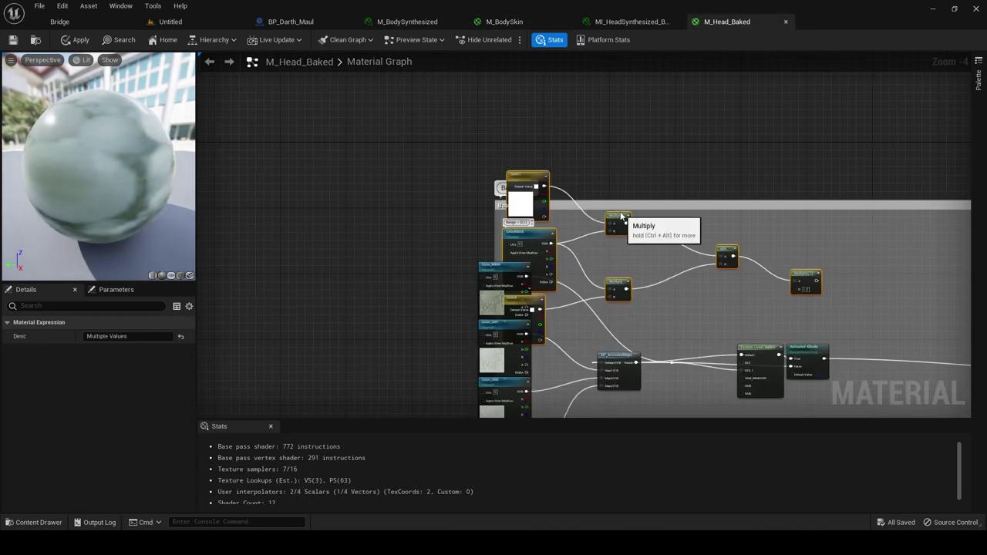
drag(621, 216, 488, 137)
click(684, 140)
Route the MF_AnimatedMaps result through the pasted final Multiply into the texture level switch's Default input, and save and close M_Head_Baked.
right_drag(668, 186, 624, 126)
drag(573, 308, 582, 347)
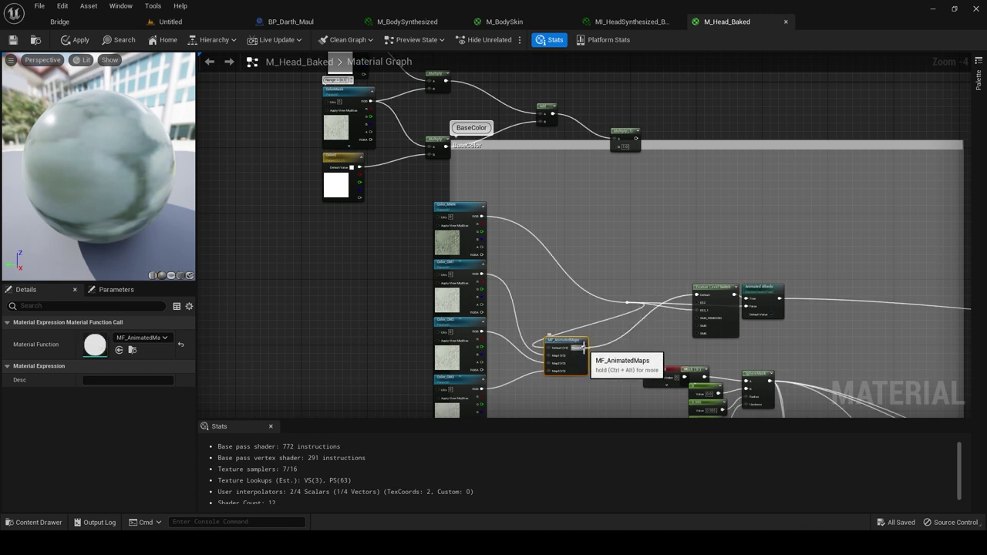
drag(585, 348, 698, 294)
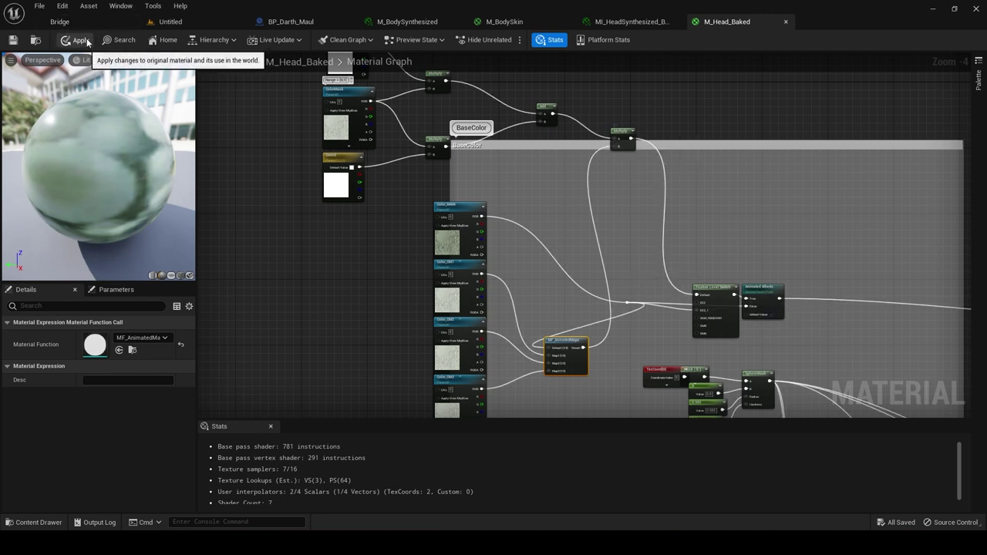
click(13, 40)
click(786, 22)
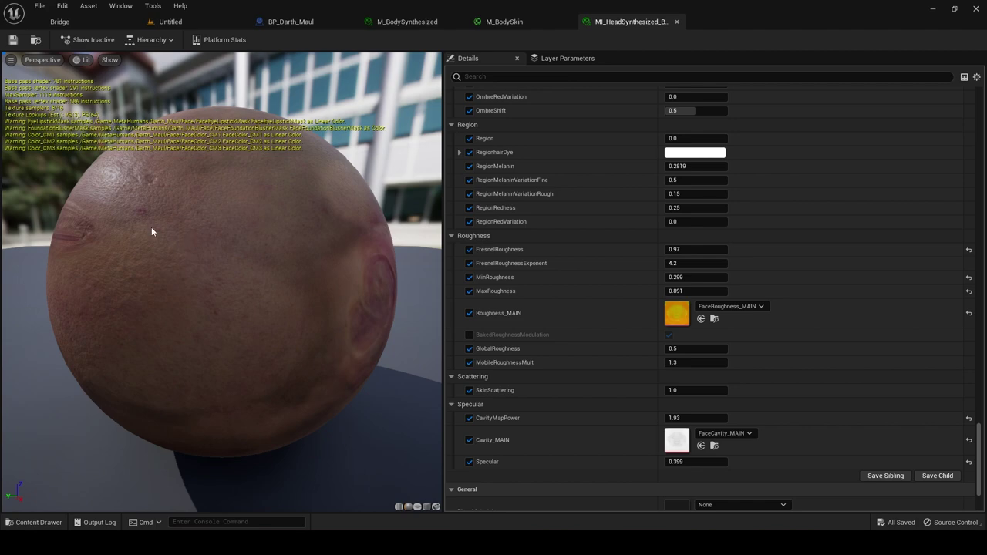
Enable the ColorMask, Color1 and Color2 overrides in the Mask group of the MI_HeadSynthesized_Baked instance.
drag(160, 239, 286, 219)
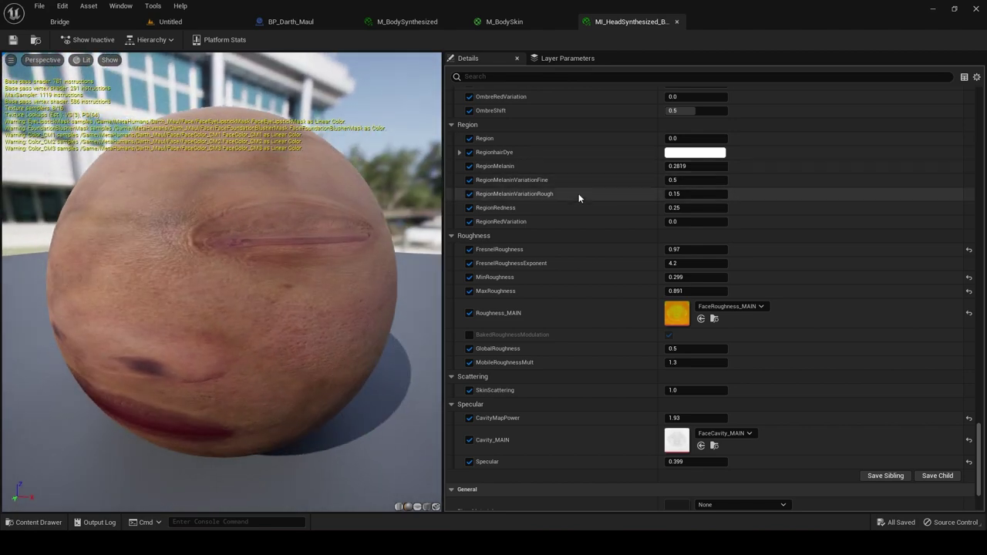
scroll(579, 200, down, 2)
scroll(580, 199, up, 20)
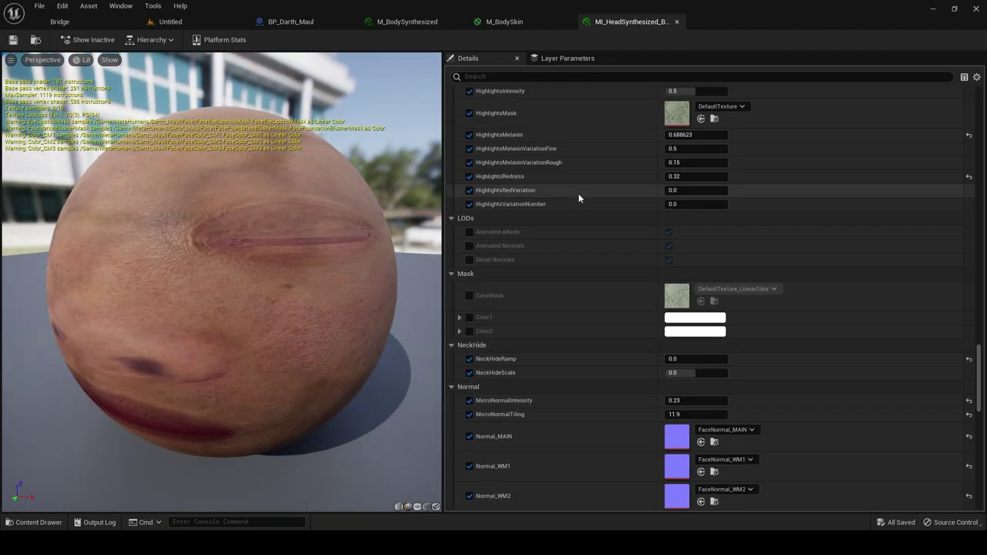
click(470, 295)
click(470, 317)
click(469, 331)
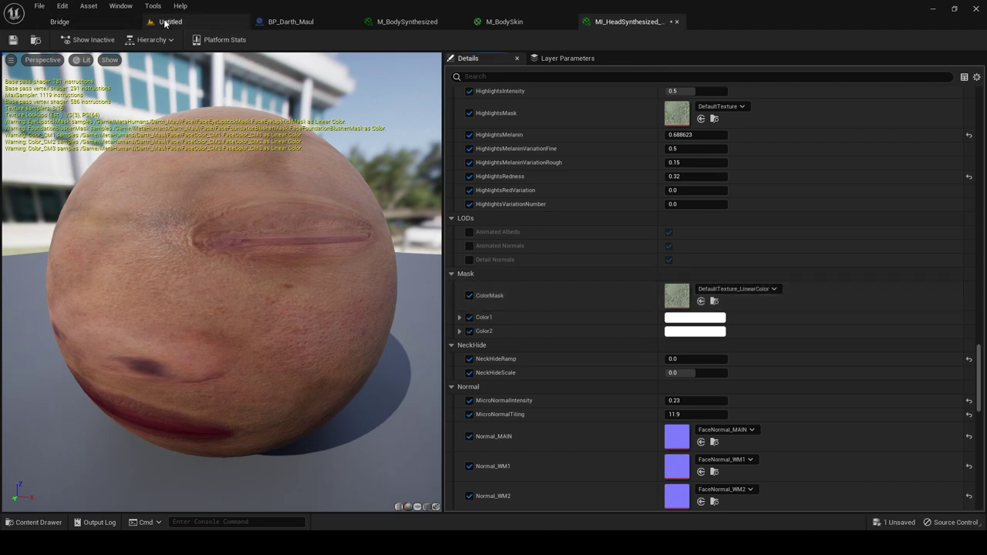
Assign the FaceMask texture from the DarthMaul Texture folder to the head instance's ColorMask parameter.
click(165, 23)
mouse_move(580, 374)
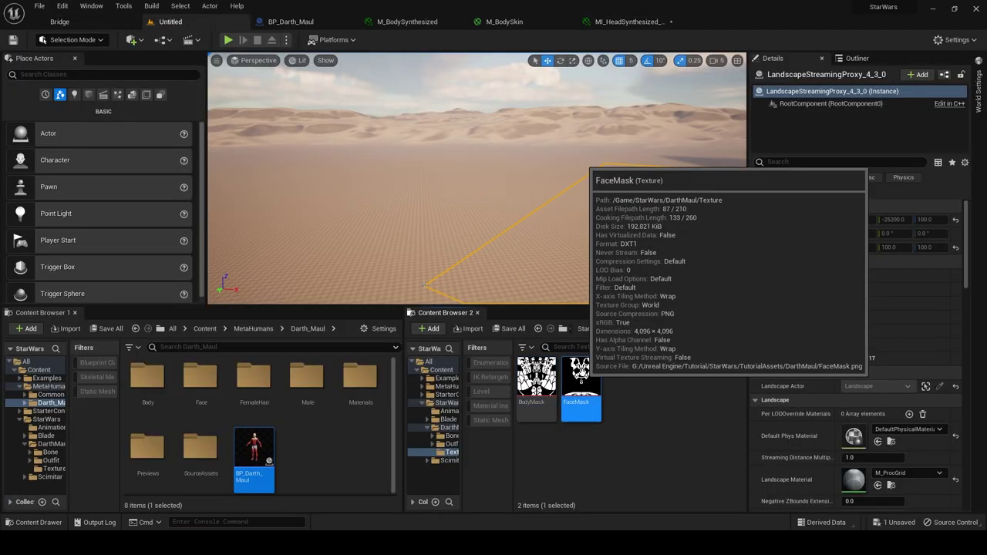
click(629, 22)
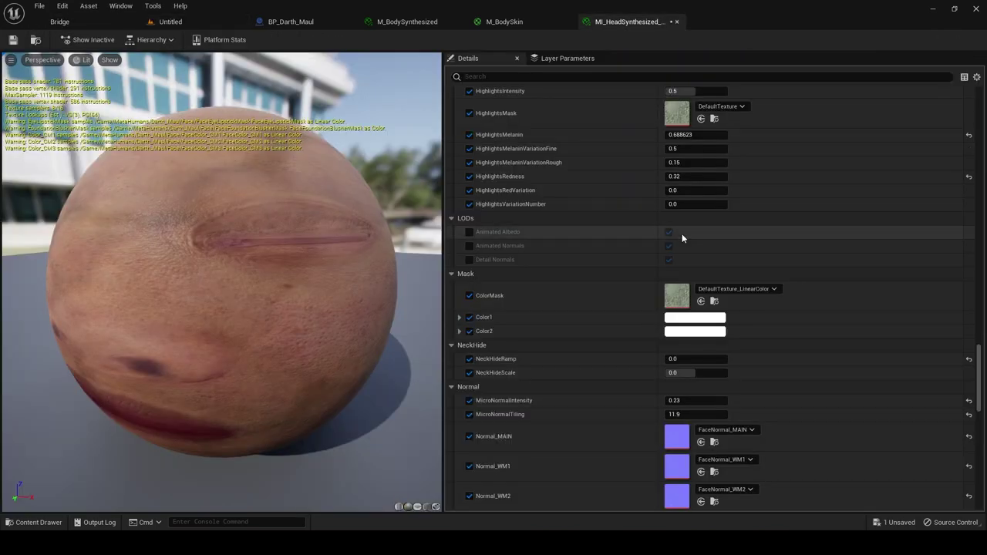
click(700, 302)
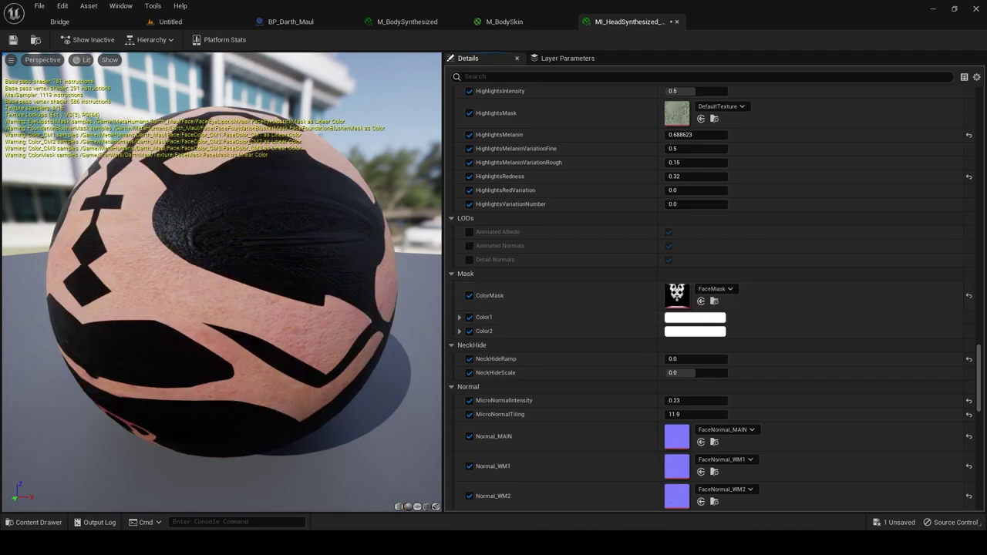
Set the head instance's Color1 to linear hex FF2323FF and Color2 to 141414FF.
click(700, 317)
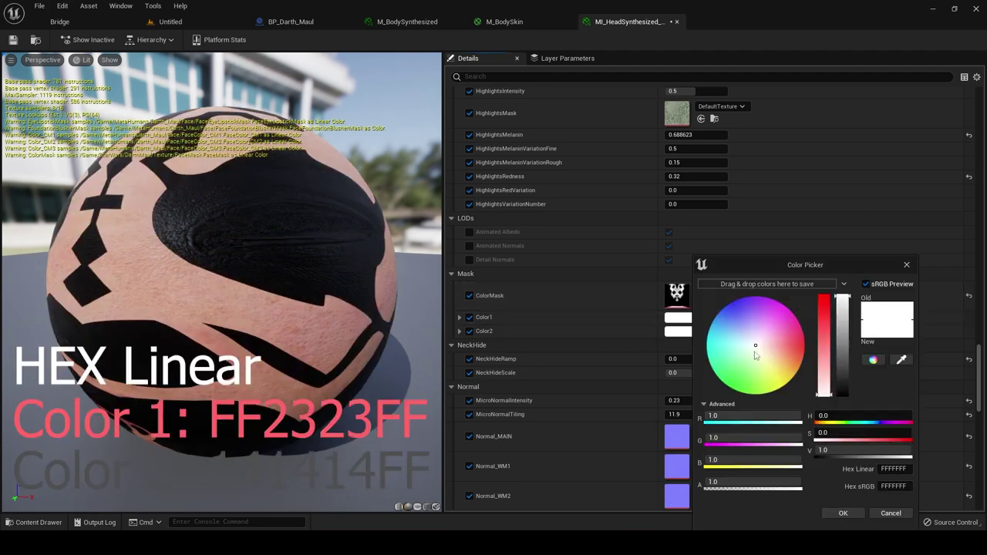
click(902, 469)
text(FF2323FF)
key(Return)
click(701, 331)
click(902, 469)
text(141414FF)
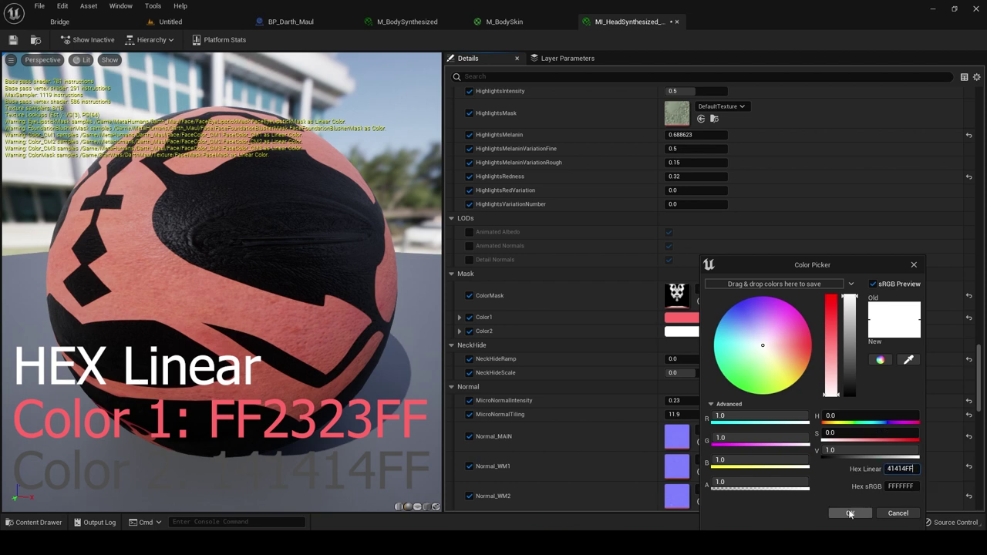
click(851, 513)
drag(343, 239, 293, 246)
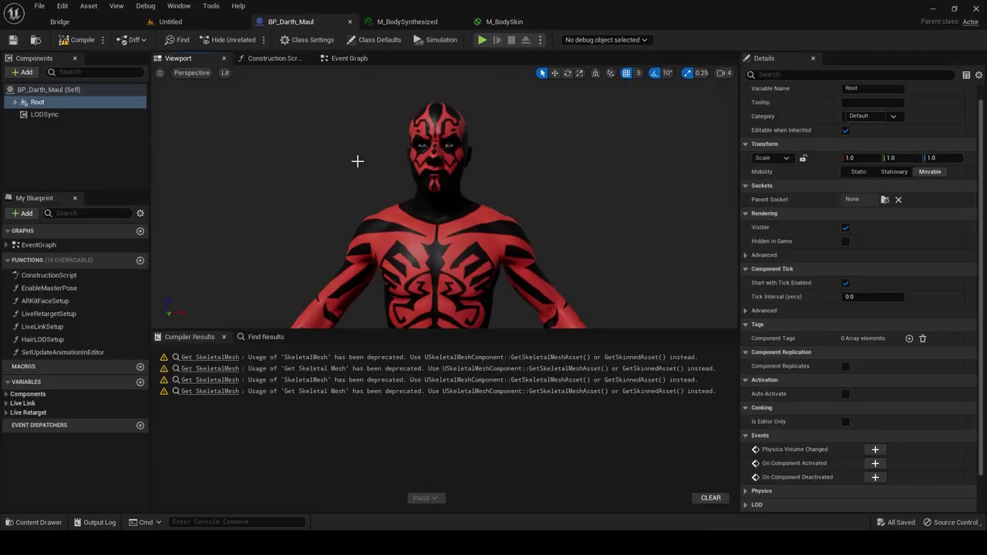
Examine the colored head and upper body of the character in BP_Darth_Maul from near and far.
right_drag(531, 158, 537, 173)
key(s)
key(w)
right_drag(458, 158, 469, 156)
key(w)
key(s)
mouse_move(524, 193)
mouse_down()
mouse_move(524, 211)
mouse_move(524, 184)
mouse_up()
drag(450, 183, 450, 164)
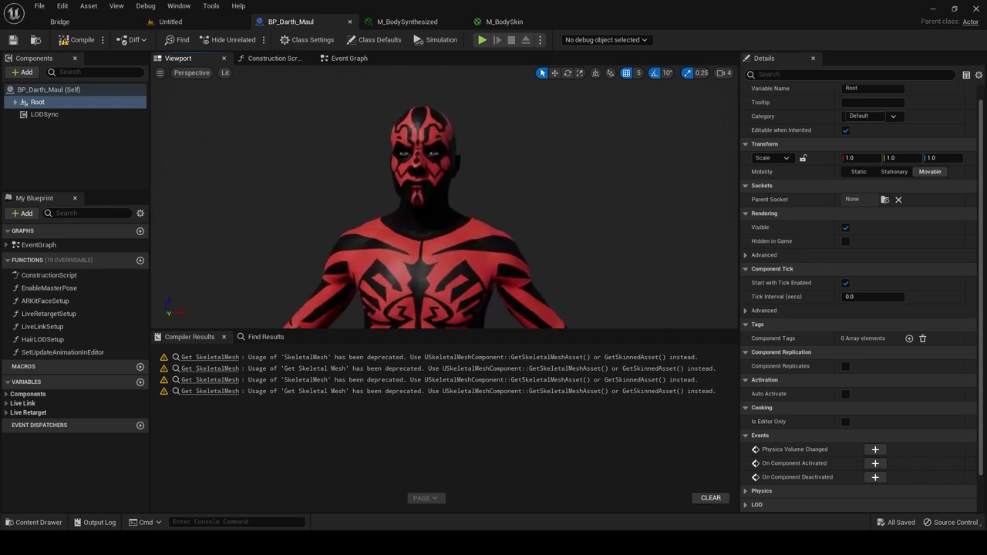
Open Darth_Maul_FaceMesh from the blueprint's Face component and expand the LOD 0 sections in its asset details.
click(15, 102)
click(50, 164)
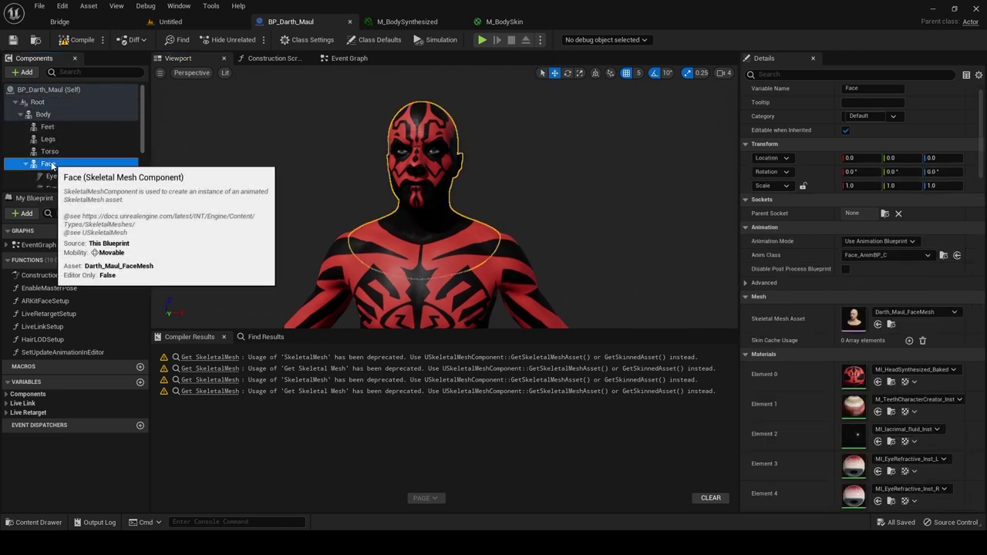
double_click(854, 316)
drag(308, 128, 305, 202)
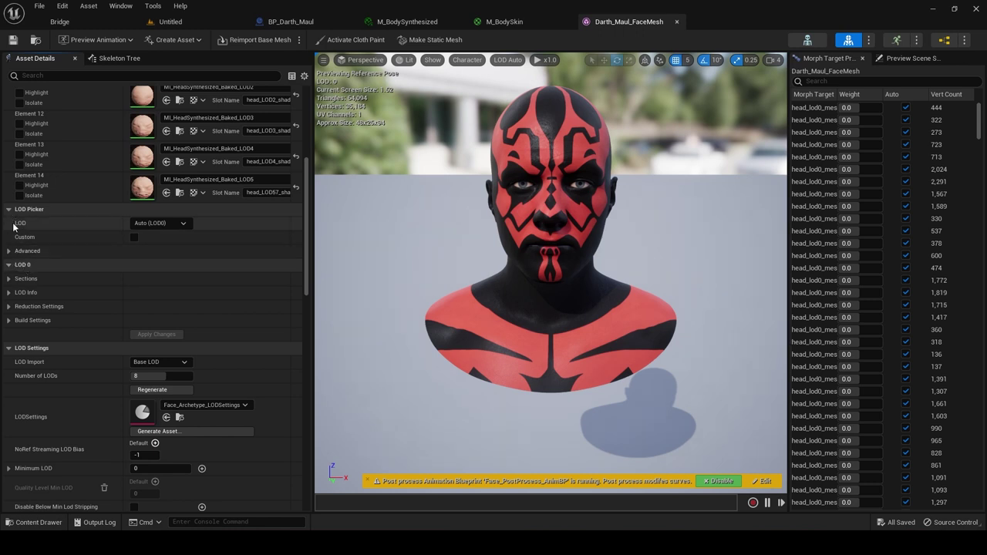
click(9, 280)
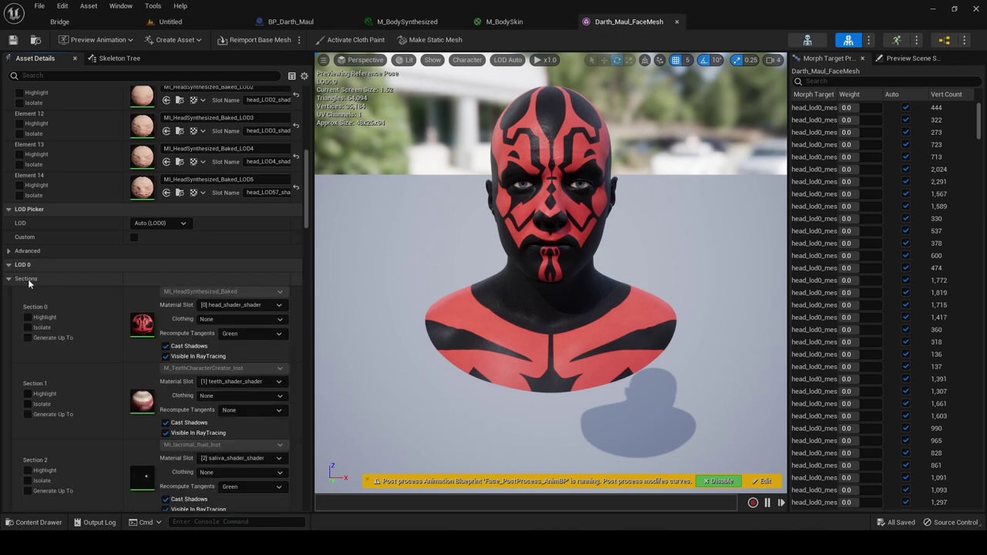
Display LOD 1 of the face mesh and set its Section 0 material slot to [0] head_shader_shader.
click(172, 224)
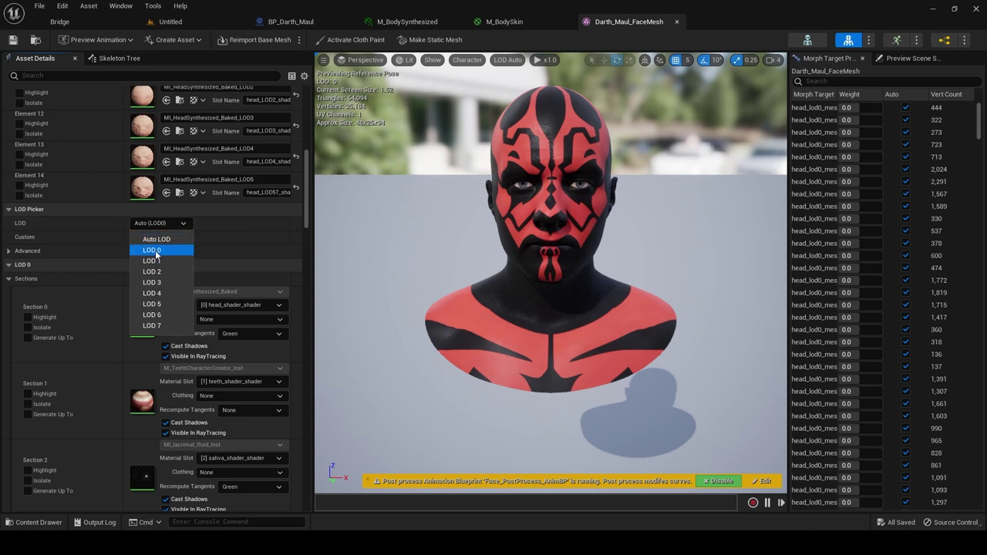
click(159, 260)
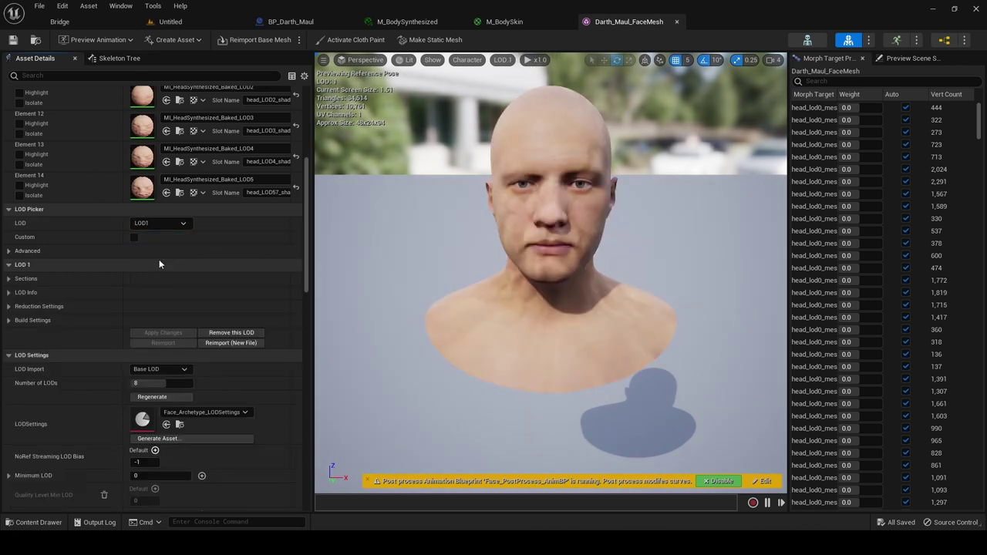
click(10, 267)
click(10, 266)
click(9, 278)
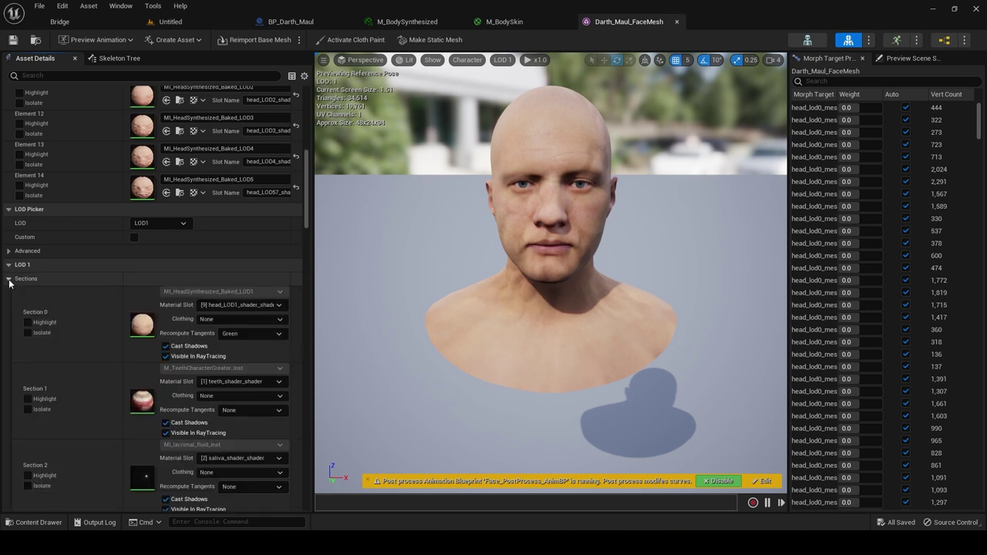
click(254, 305)
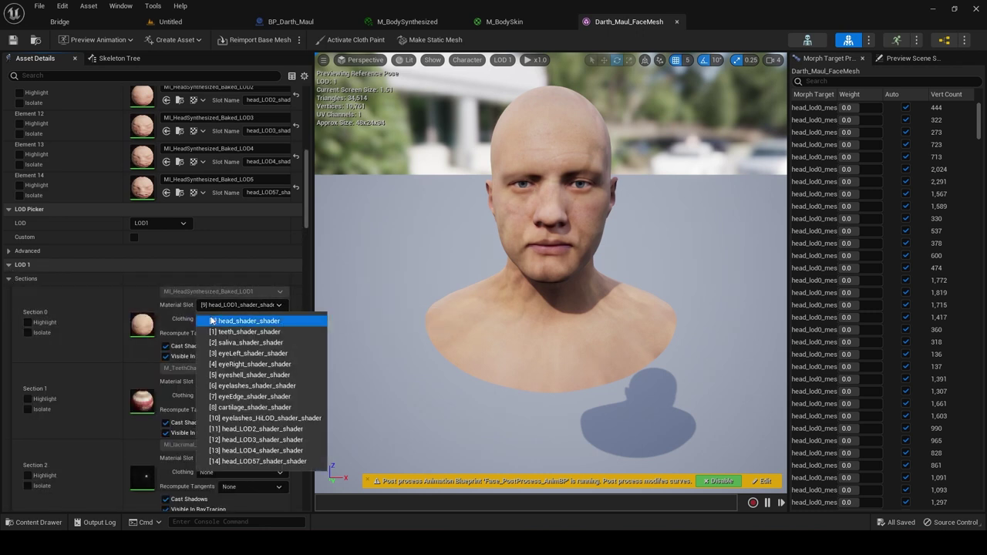
click(260, 321)
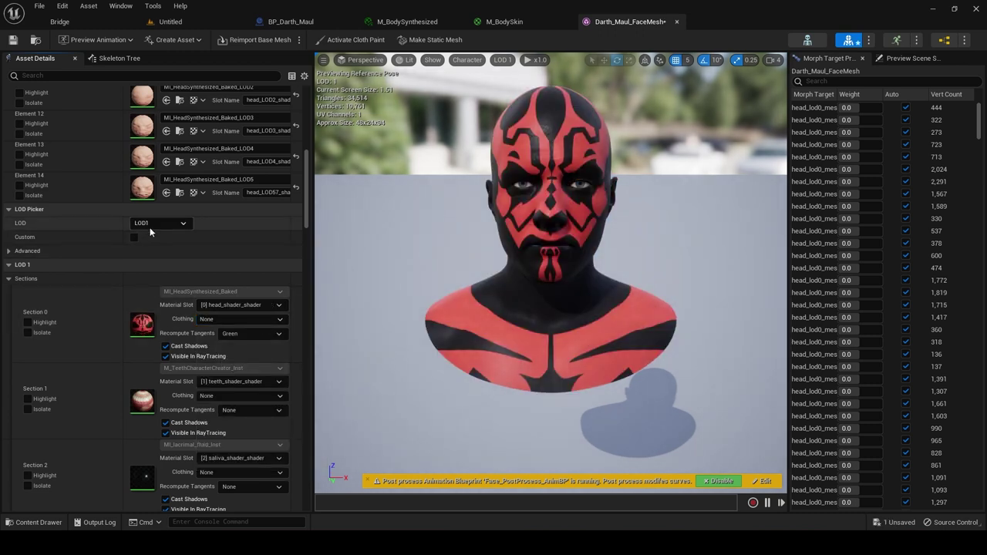
Display LOD 2 and set its Section 0 material slot to [0] head_shader_shader.
click(159, 223)
click(155, 272)
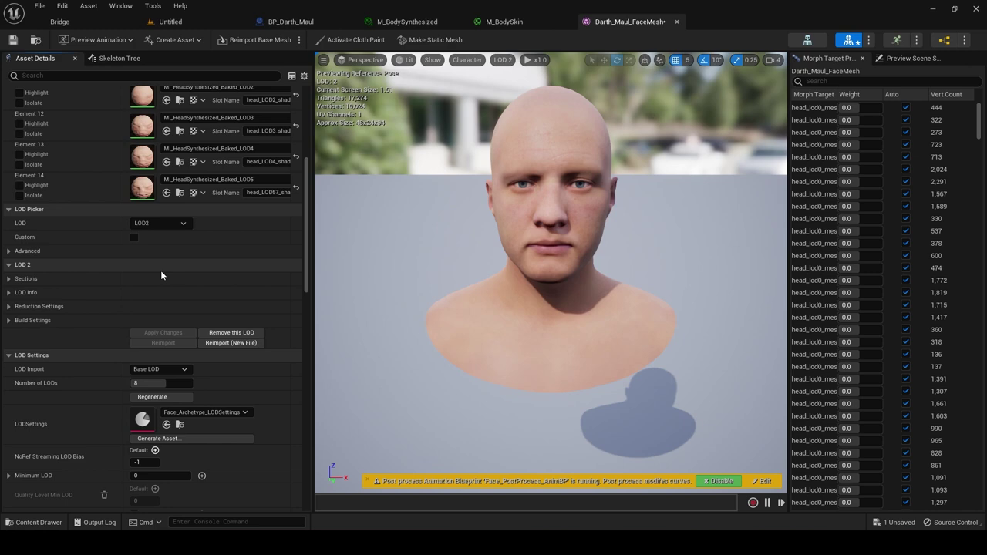
click(10, 279)
click(236, 306)
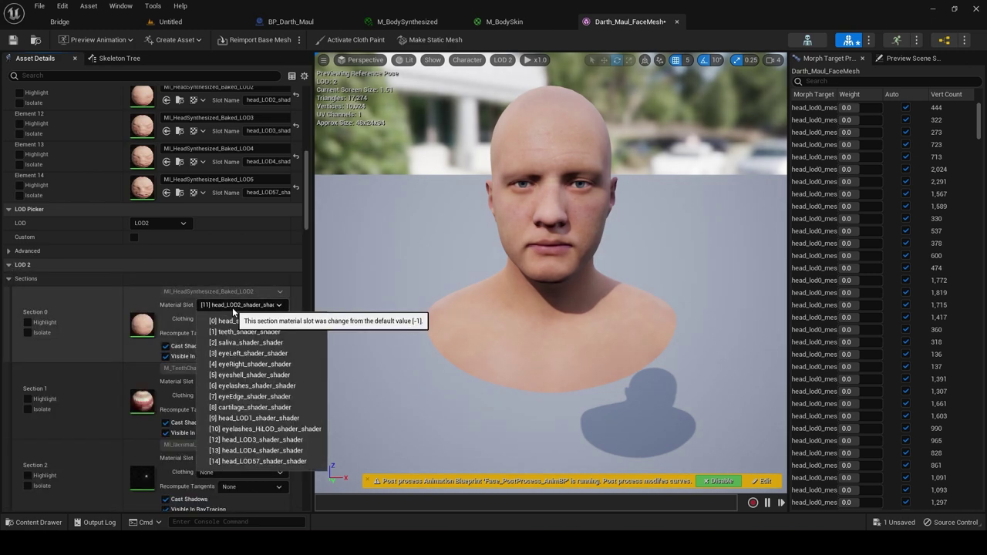
click(241, 322)
Display LOD 3 and set its Section 0 material slot to [0] head_shader_shader.
click(160, 222)
click(158, 283)
click(232, 305)
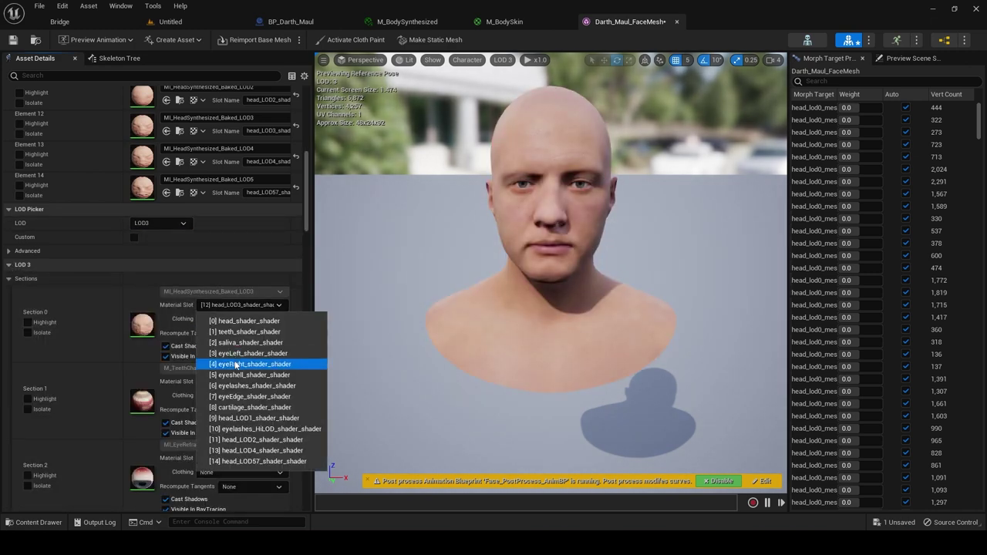
click(231, 354)
click(220, 307)
click(231, 321)
Switch through LOD 4 to LOD 5 and set the Section 0 material slot to [0] head_shader_shader.
click(160, 223)
click(154, 291)
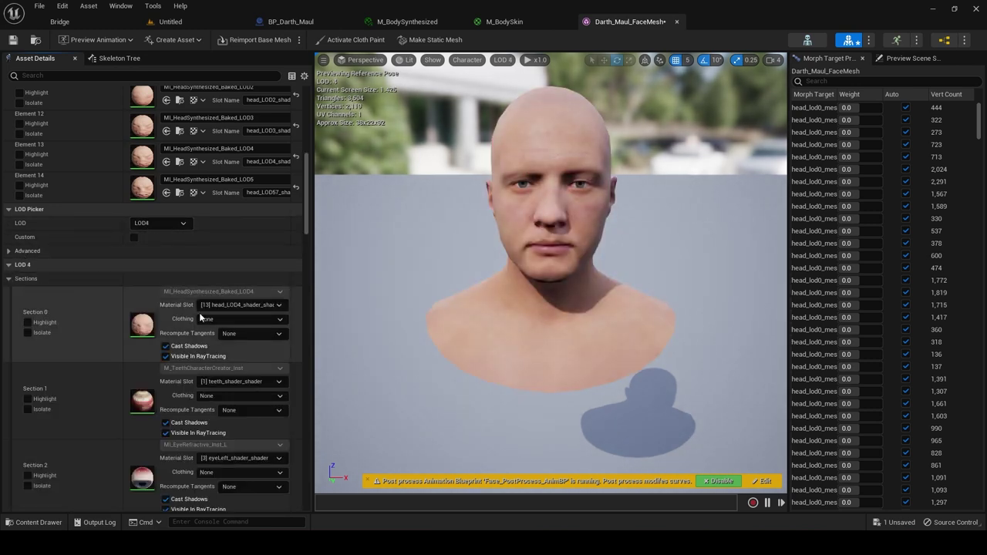
click(151, 224)
click(154, 304)
click(10, 279)
click(227, 307)
click(226, 321)
Display LOD 6 and set its Section 0 material slot to [0] head_shader_shader.
click(160, 223)
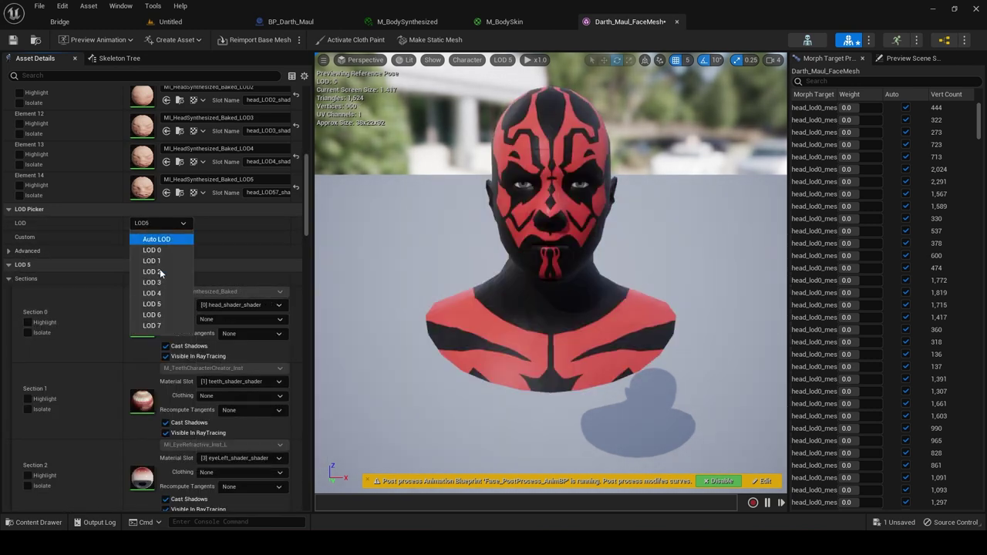
click(158, 315)
click(10, 280)
click(245, 306)
click(239, 322)
Set the LOD 7 Section 0 material slot to [0] head_shader_shader and save Darth_Maul_FaceMesh.
click(155, 223)
click(165, 325)
click(11, 279)
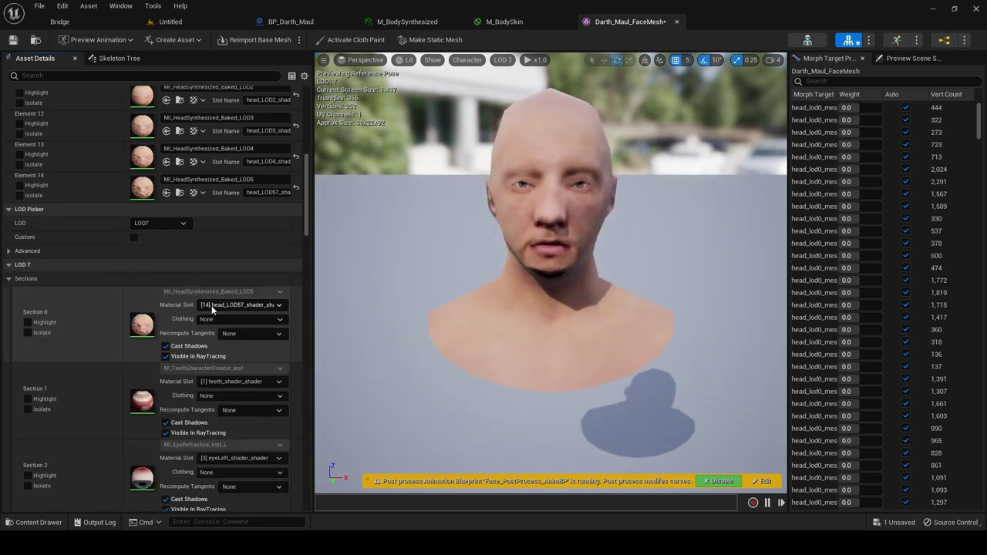
click(224, 306)
click(232, 321)
click(13, 40)
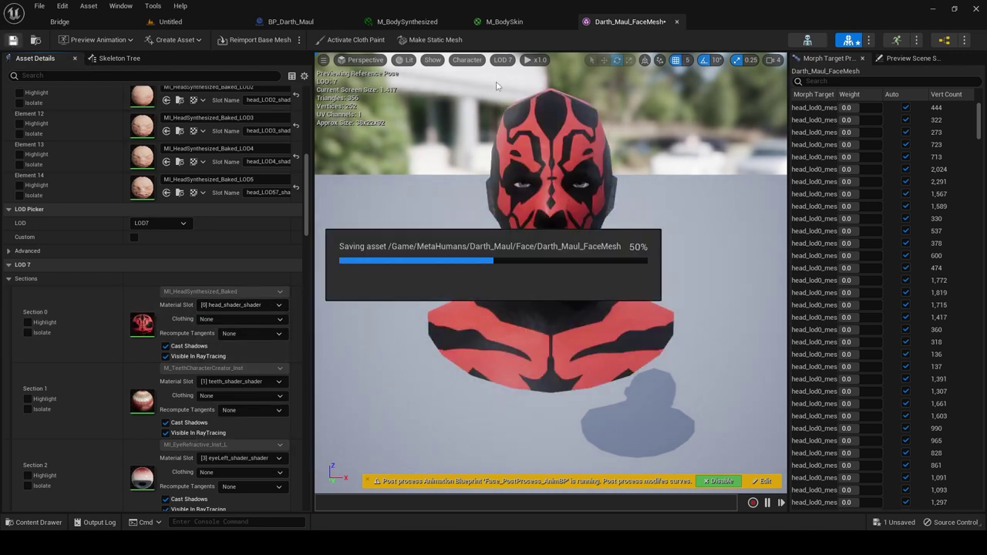
Close the face mesh, M_BodySkin and M_BodySynthesized editors and examine the head close up in BP_Darth_Maul.
click(677, 22)
click(567, 21)
click(454, 21)
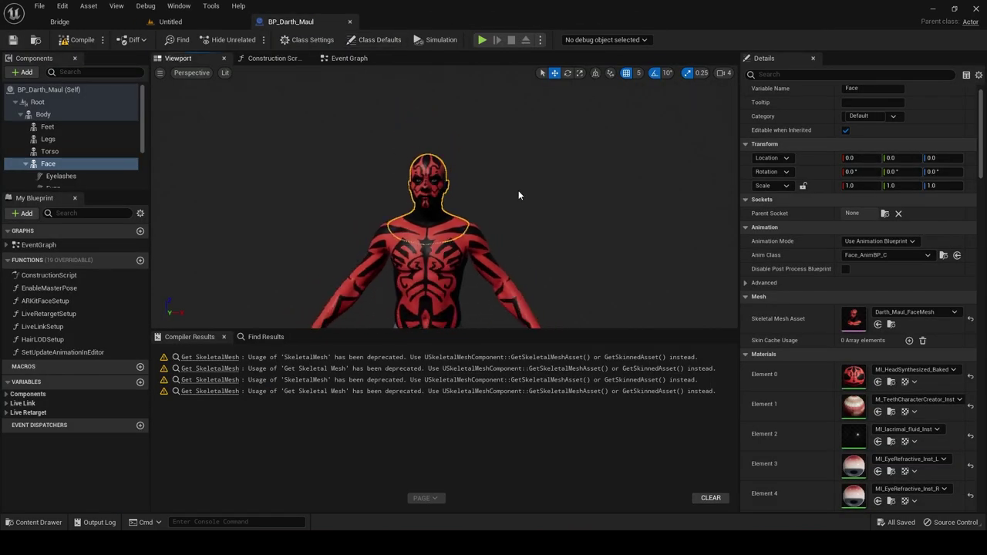
scroll(444, 205, down, 2)
scroll(444, 205, up, 6)
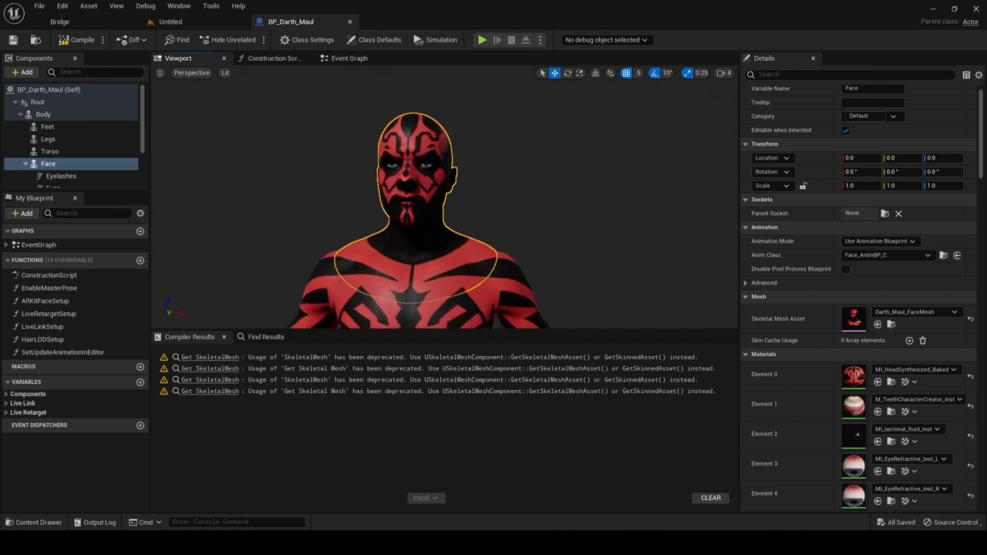
click(466, 185)
right_drag(466, 185, 448, 167)
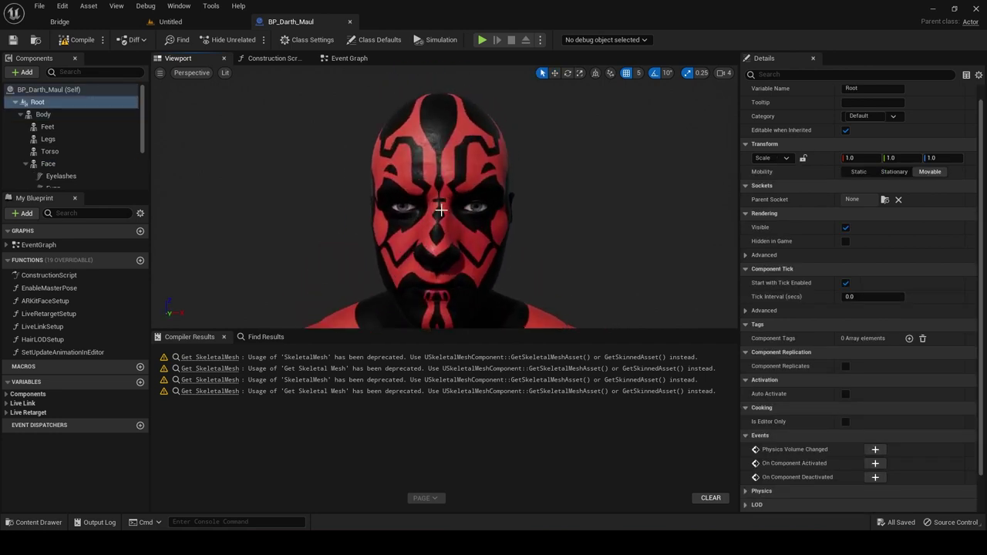
Select the Face component and open its eye materials MI_EyeRefractive_Inst_L and MI_EyeRefractive_Inst_R for editing.
click(492, 205)
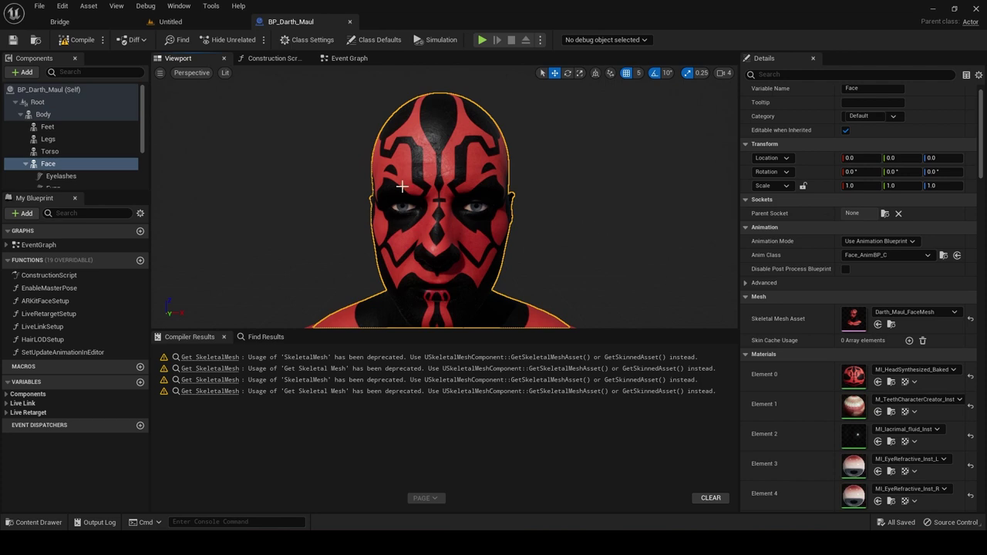
scroll(802, 353, down, 2)
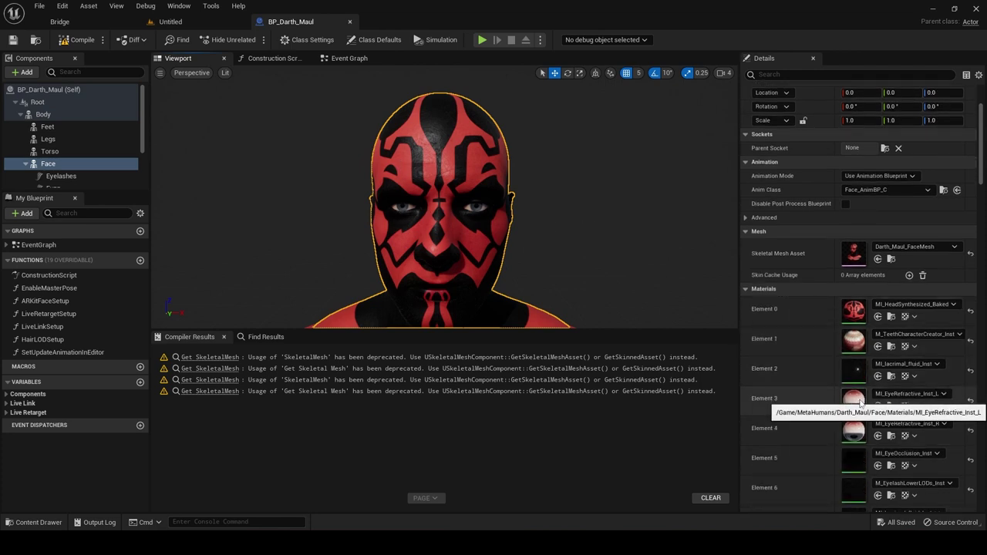
double_click(860, 411)
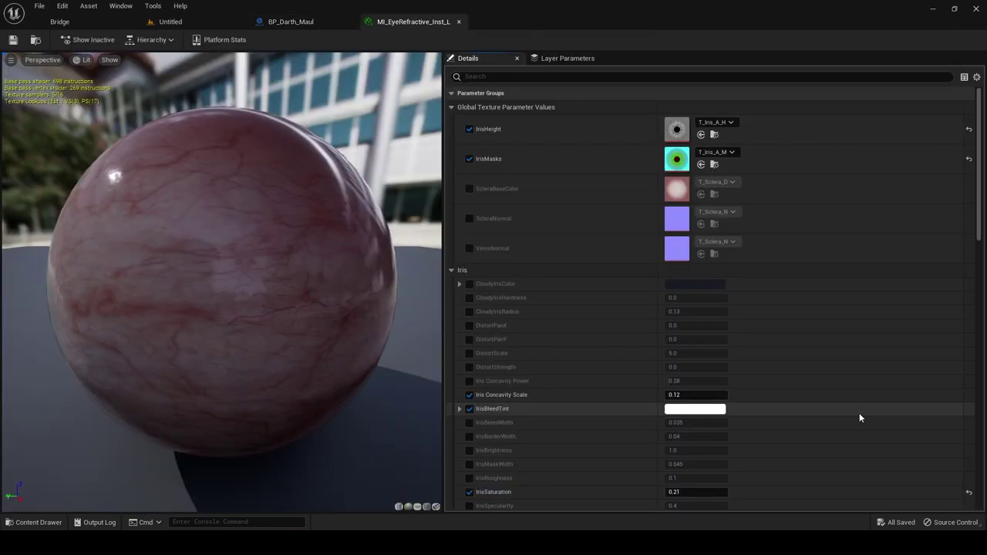
click(291, 21)
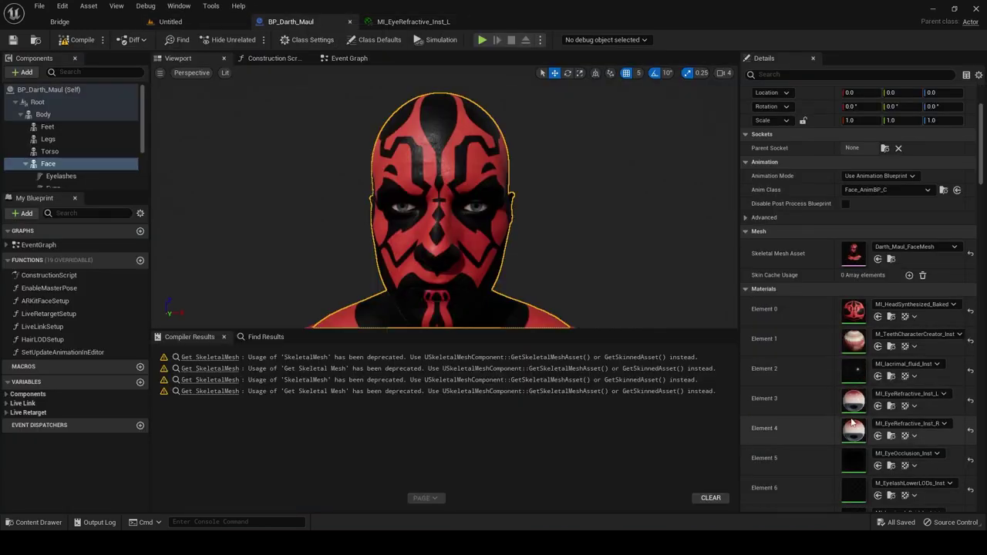
double_click(856, 432)
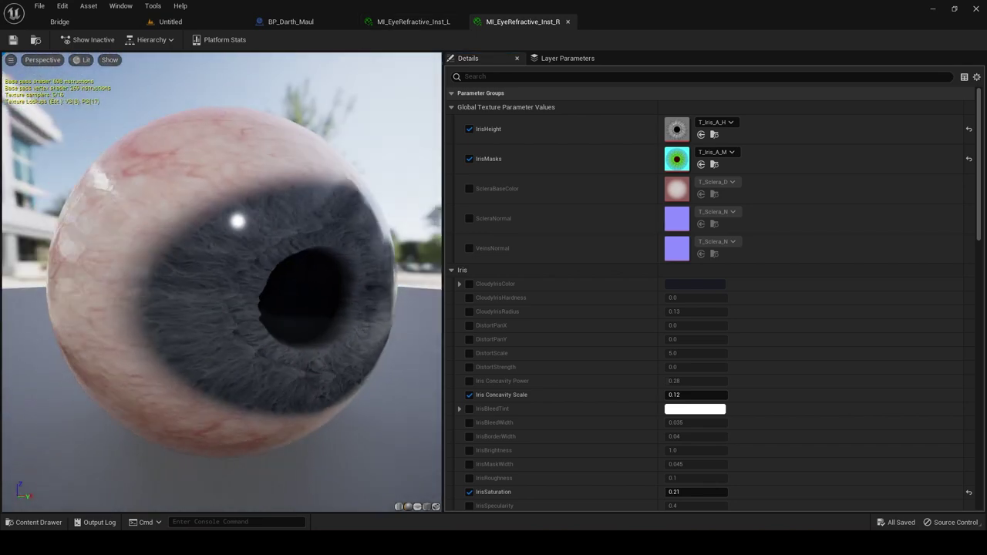
mouse_move(168, 283)
mouse_down()
mouse_move(91, 284)
mouse_move(168, 284)
mouse_up()
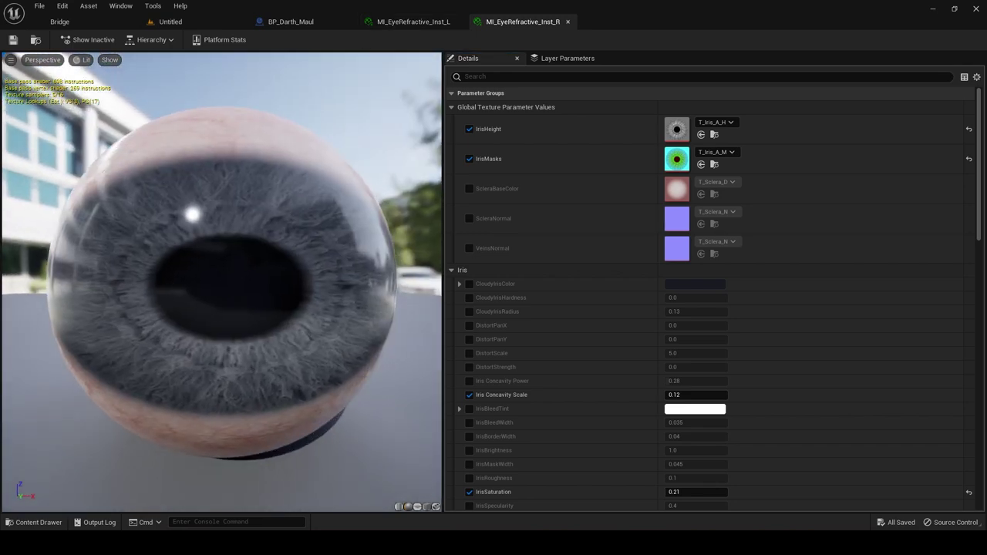
Set the right eye material's IrisSaturation to 5.0, IrisColor1U and IrisColor1V to 0, IrisColor2U to 0.356 and IrisColor2V to 1.0, then close it.
scroll(168, 284, down, 5)
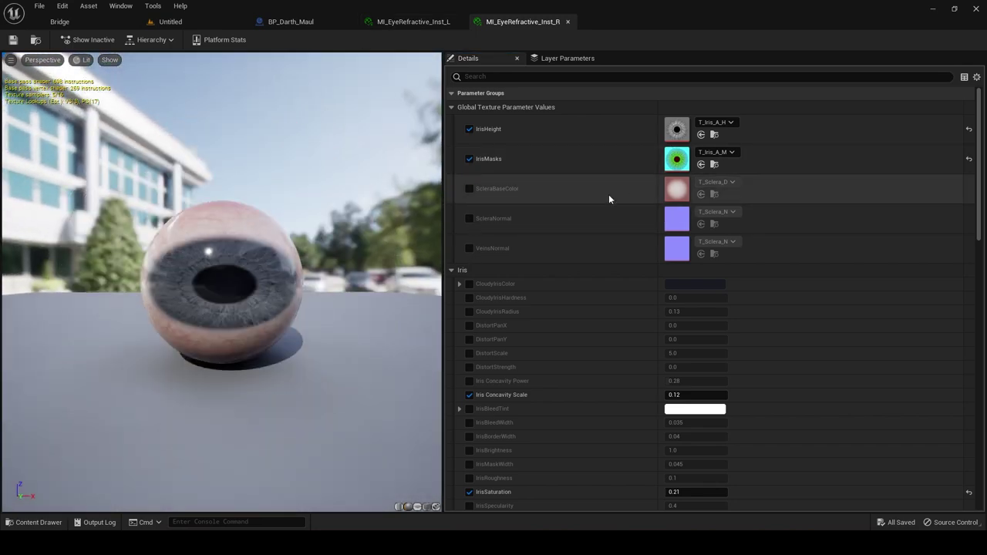
scroll(609, 195, down, 5)
scroll(609, 194, down, 3)
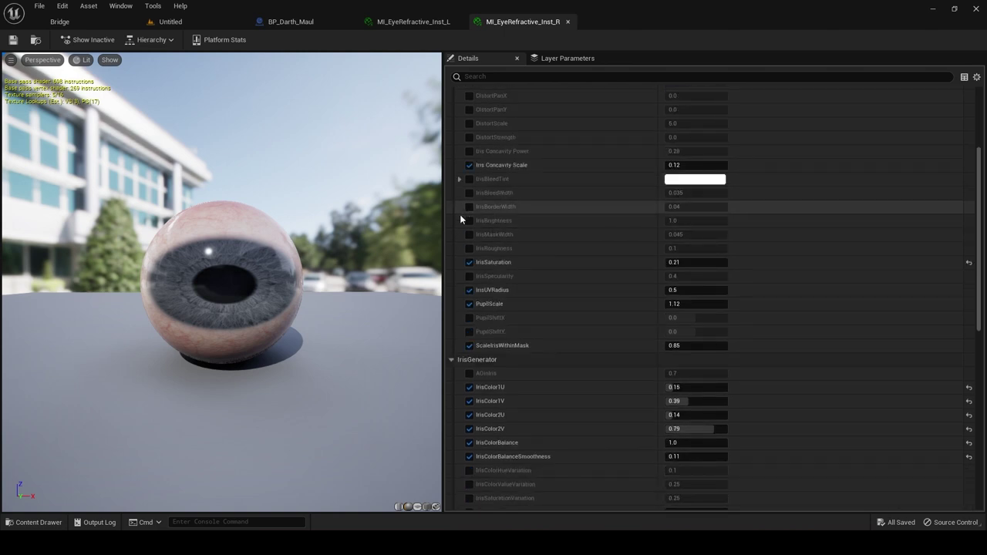
drag(679, 263, 692, 263)
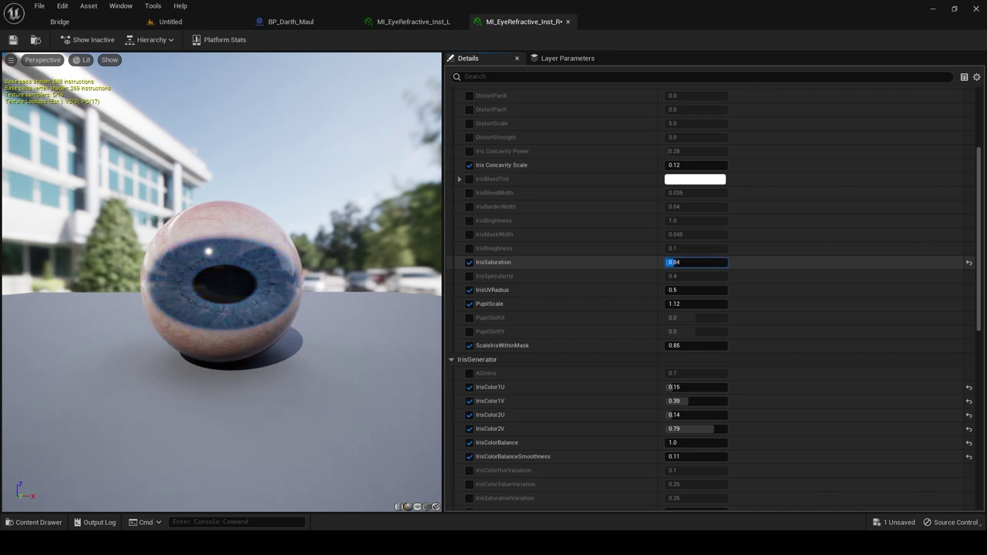
key(Return)
scroll(617, 378, down, 1)
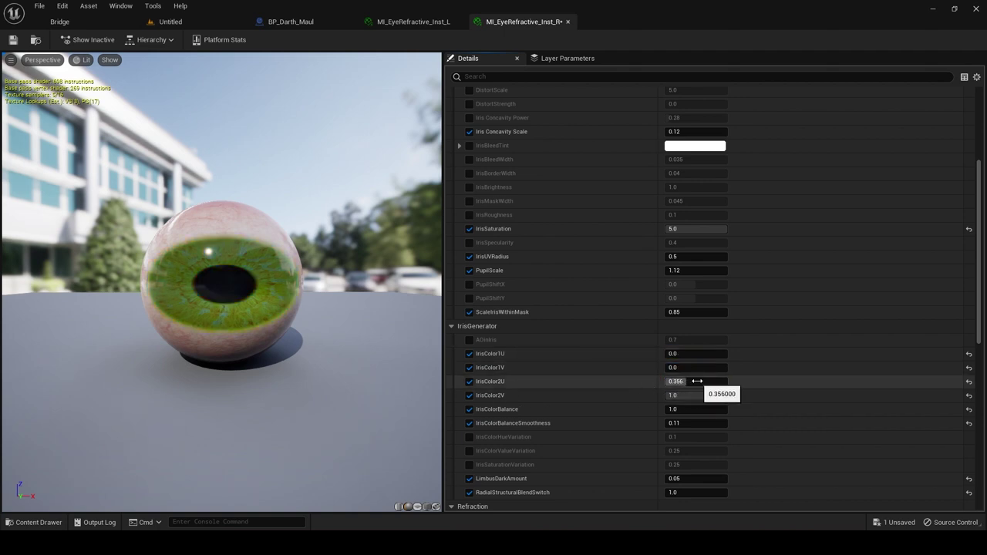
mouse_move(145, 111)
mouse_down()
mouse_move(175, 111)
mouse_move(130, 113)
mouse_up()
click(309, 20)
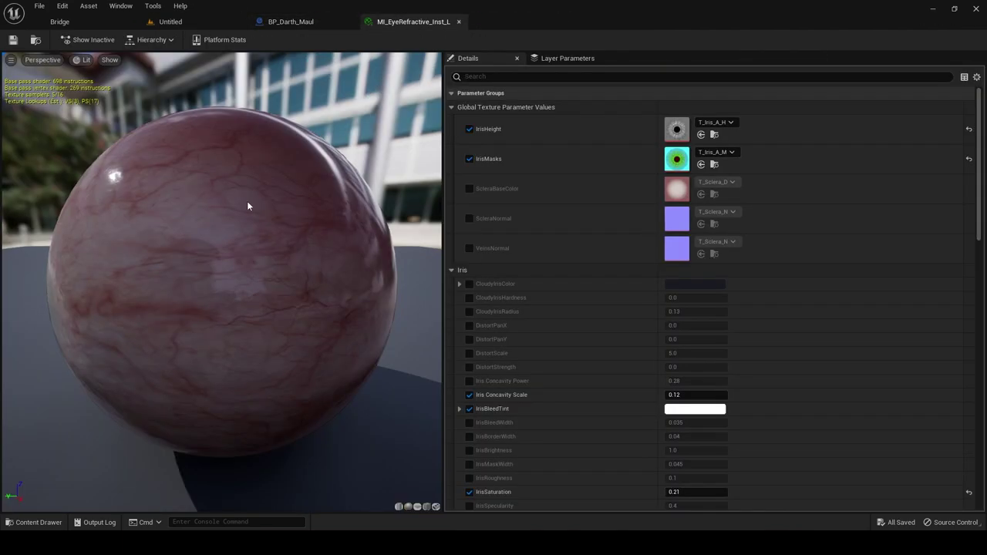
Set IrisSaturation to 5 in the left eye material MI_EyeRefractive_Inst_L.
drag(247, 201, 371, 200)
scroll(616, 308, down, 3)
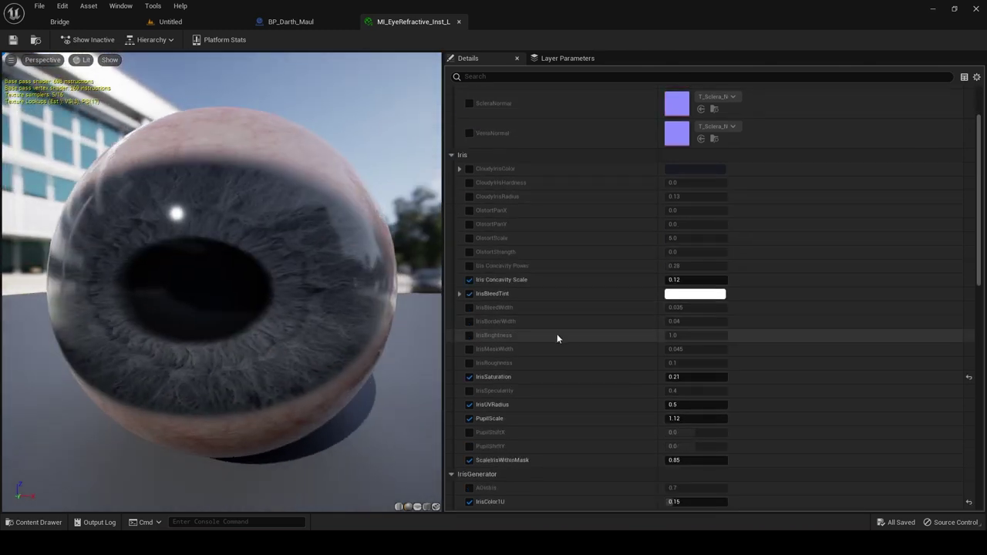
click(694, 376)
text(5)
key(Return)
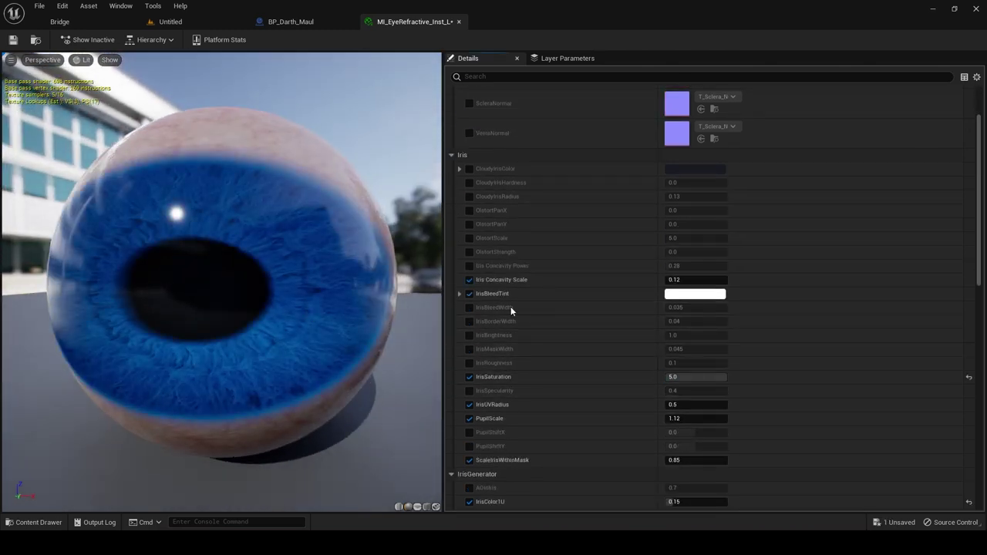
Set both IrisColor1U and IrisColor1V to 0 in the left eye material's IrisGenerator group.
scroll(511, 306, down, 2)
scroll(681, 443, down, 5)
click(683, 304)
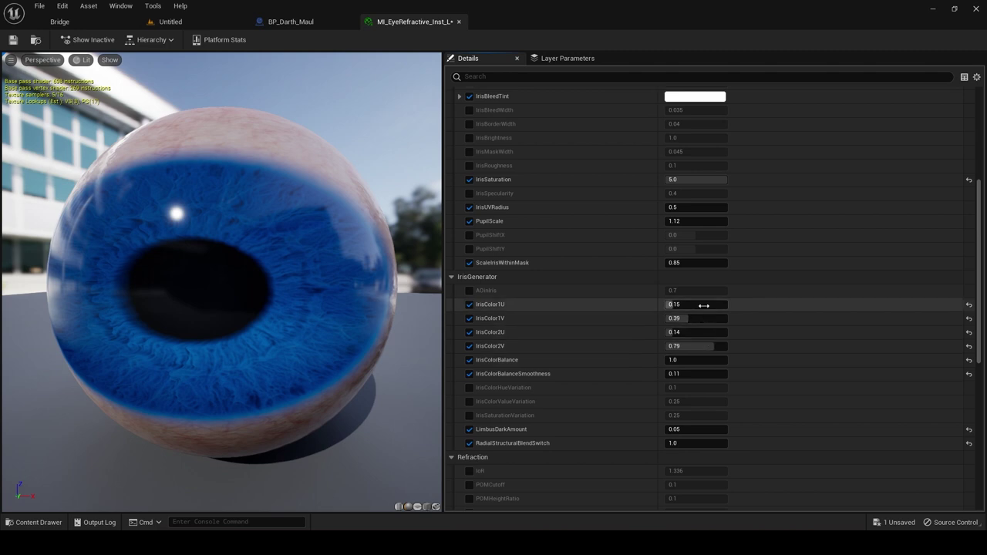
text(0)
key(Return)
click(697, 317)
text(0)
key(Return)
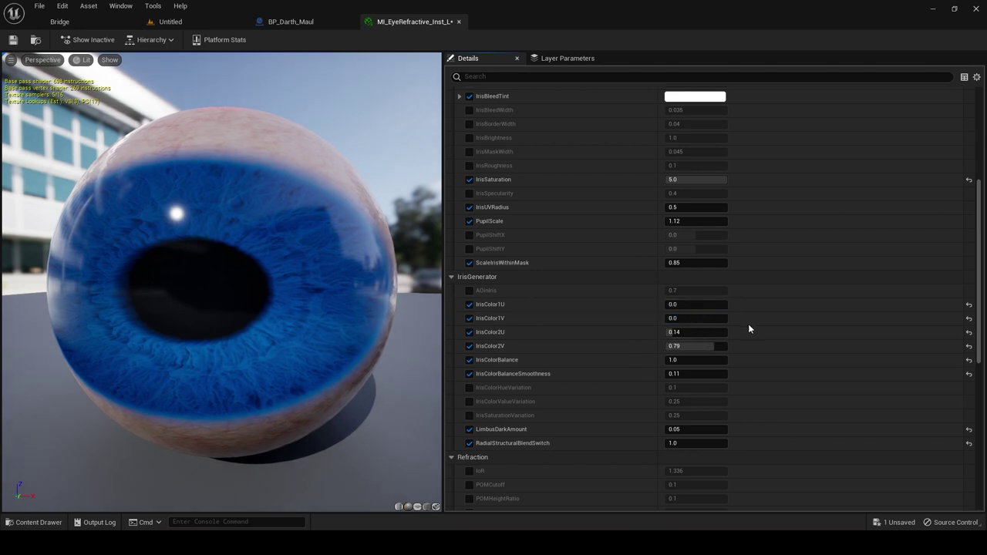
Set the left eye material's IrisColor2V to 1.0 and IrisColor2U to 0.3, and save it.
click(703, 334)
drag(699, 346, 656, 337)
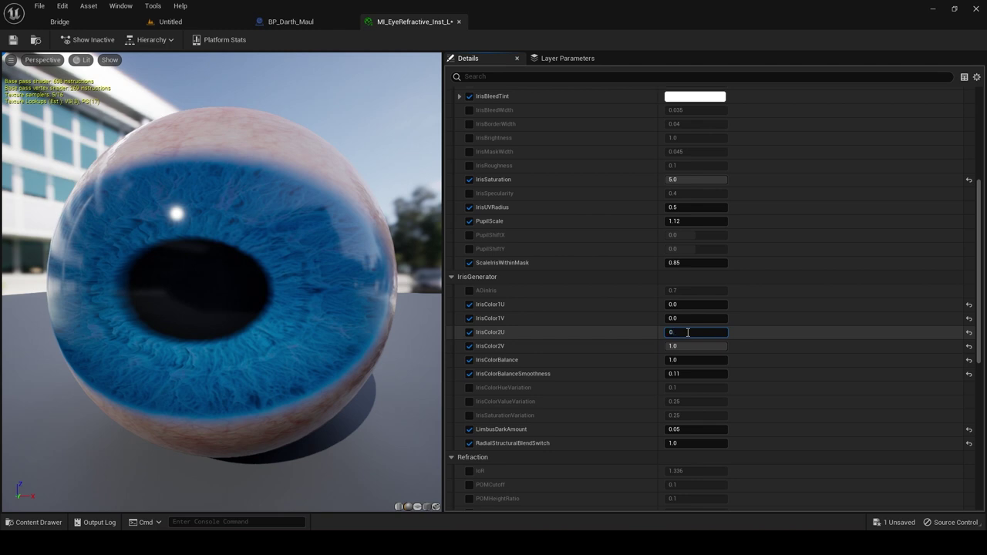
click(688, 333)
text(0.3)
key(Return)
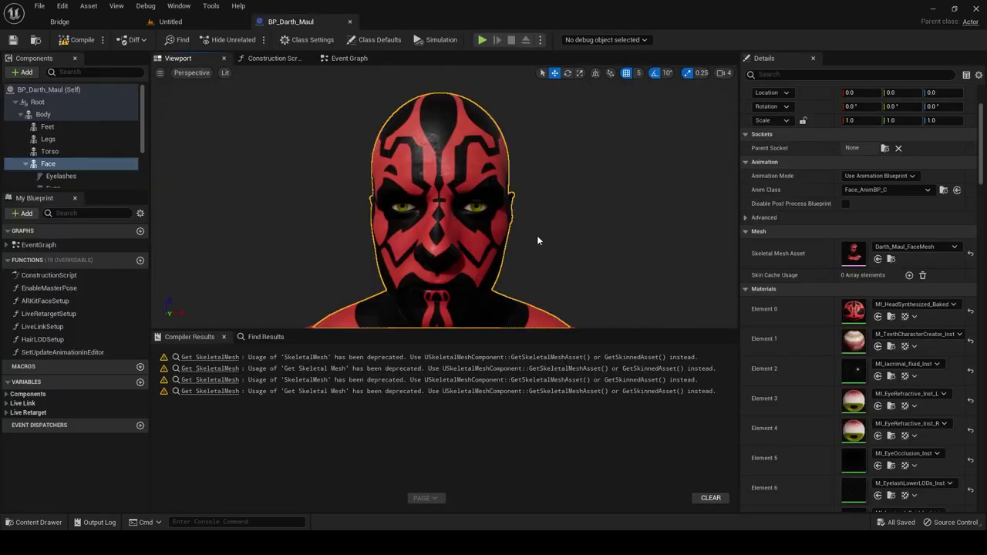
Assign the black_masks texture to Color_UNDERWEAR in the Body component's M_BodySynthesized material, then save and close the material.
right_drag(493, 239, 378, 235)
click(340, 312)
drag(351, 286, 351, 324)
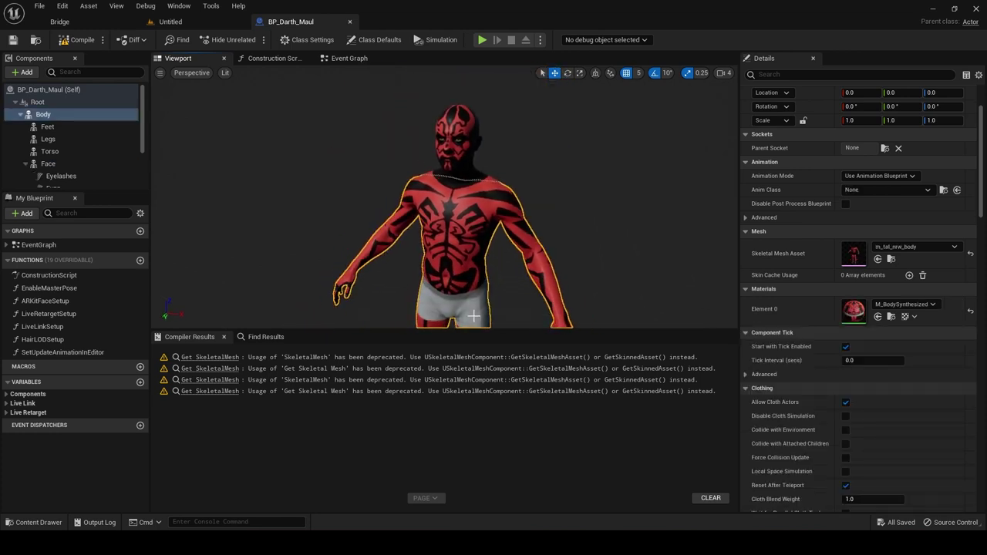
middle_drag(464, 232, 465, 301)
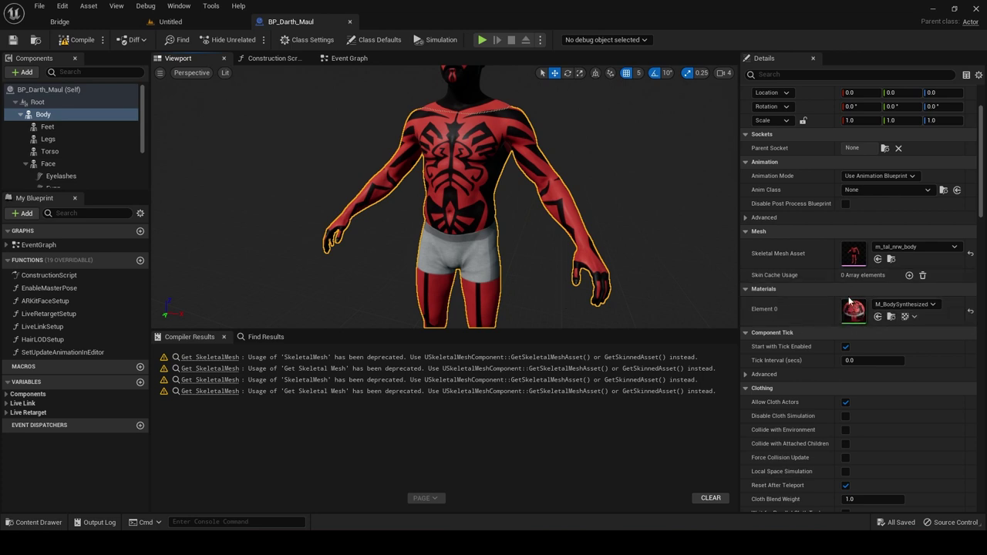
right_drag(461, 267, 460, 238)
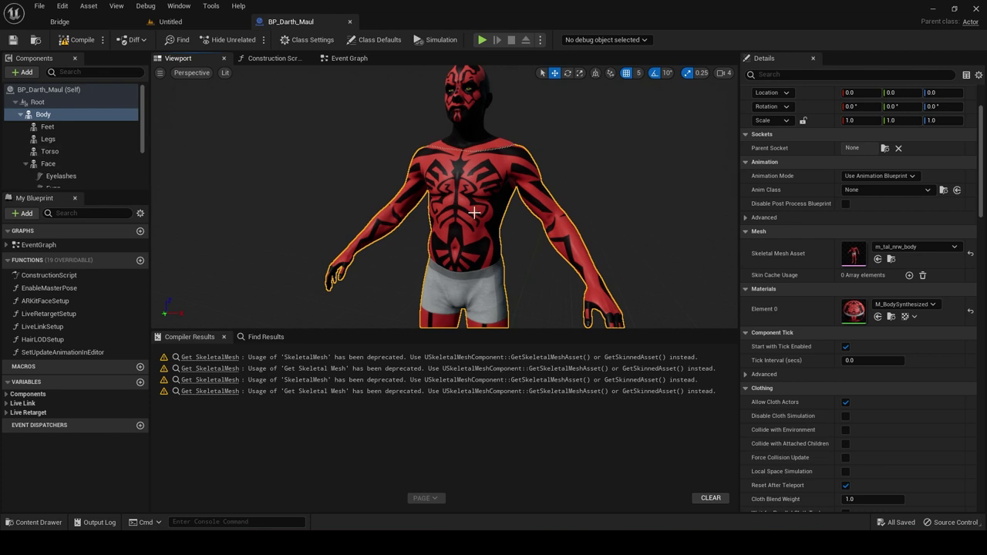
double_click(854, 310)
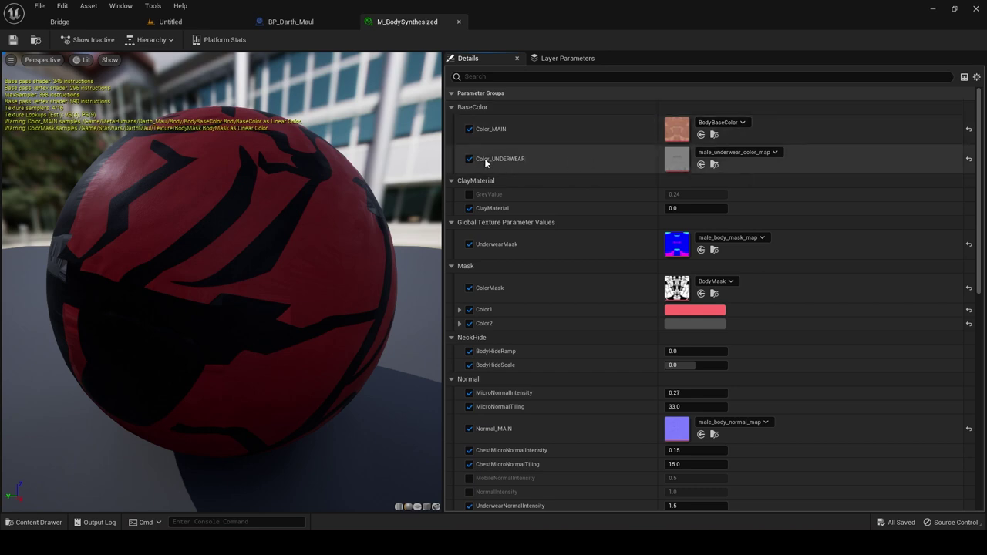
click(732, 153)
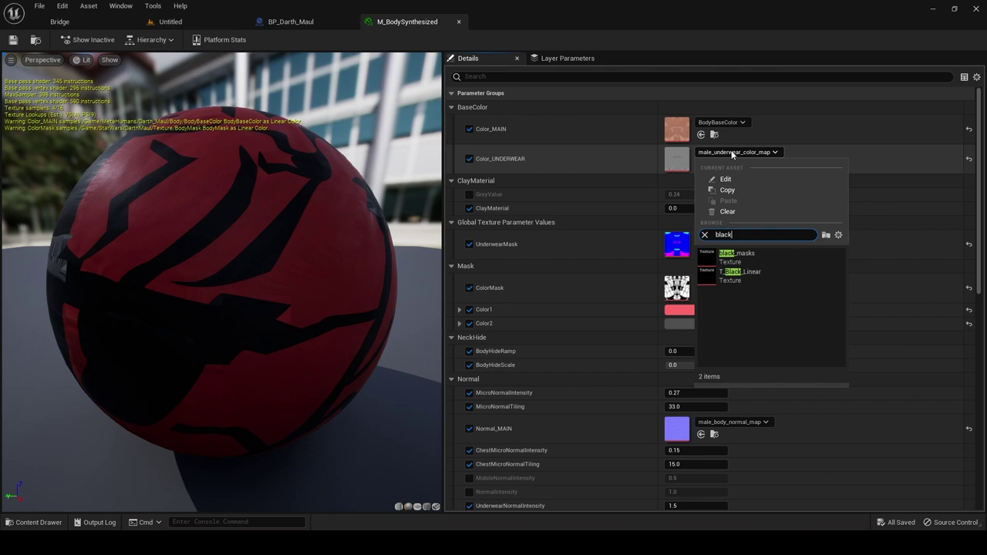
click(748, 257)
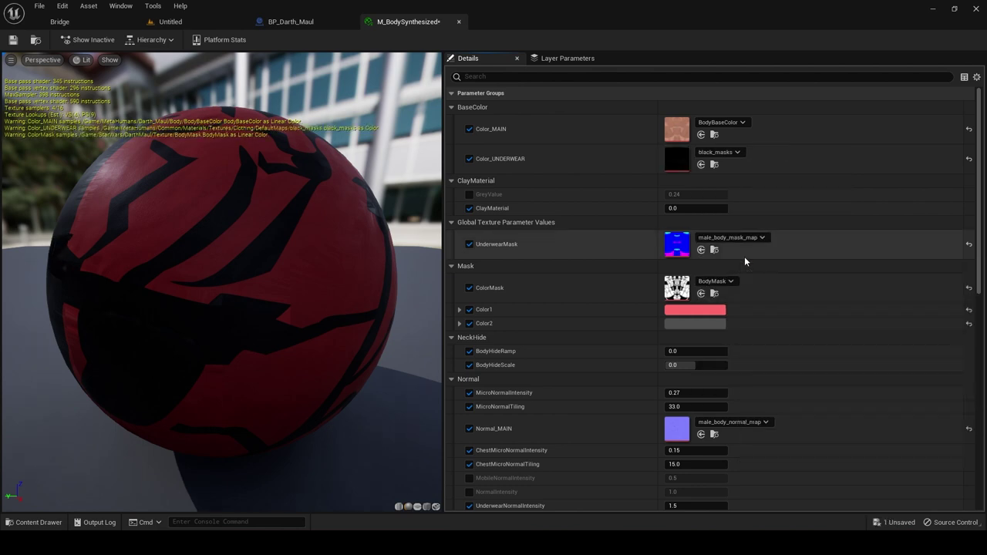
click(11, 40)
click(459, 22)
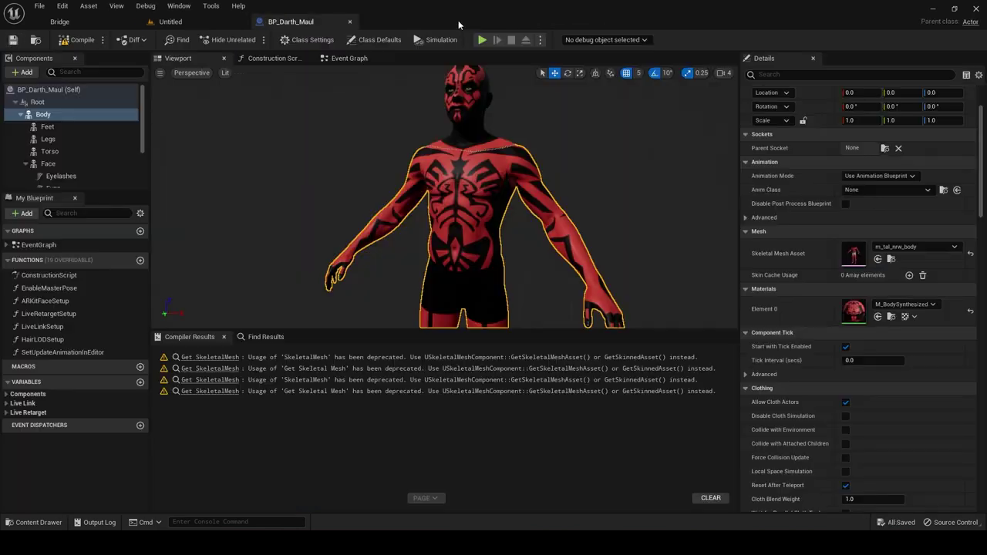
Examine the recolored underwear and body skin from several angles in the blueprint viewport.
click(477, 237)
alt+drag(517, 260, 486, 255)
mouse_move(485, 255)
right_down()
mouse_move(486, 301)
mouse_move(440, 309)
mouse_move(416, 285)
mouse_move(483, 270)
right_up()
alt+drag(482, 270, 569, 232)
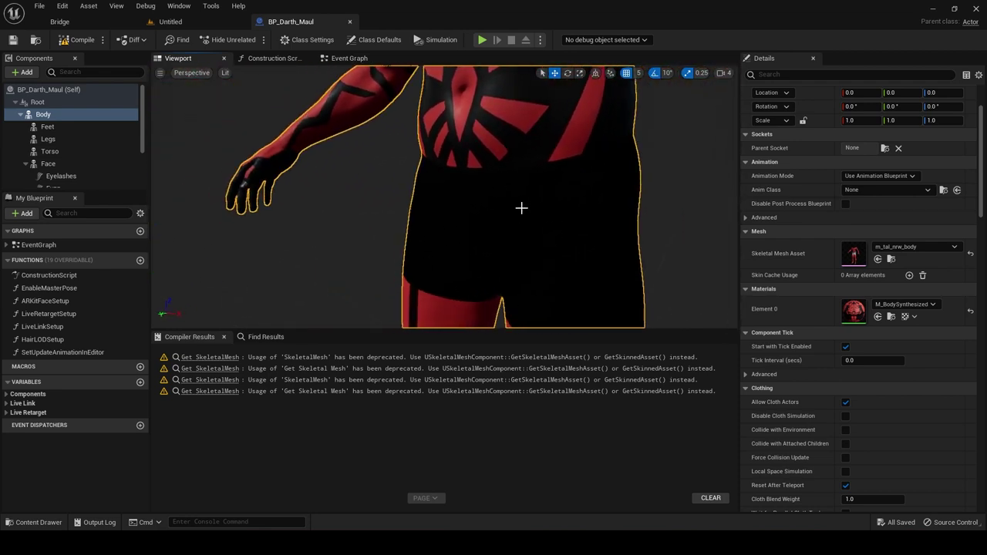
alt+drag(520, 208, 455, 207)
right_drag(455, 207, 444, 269)
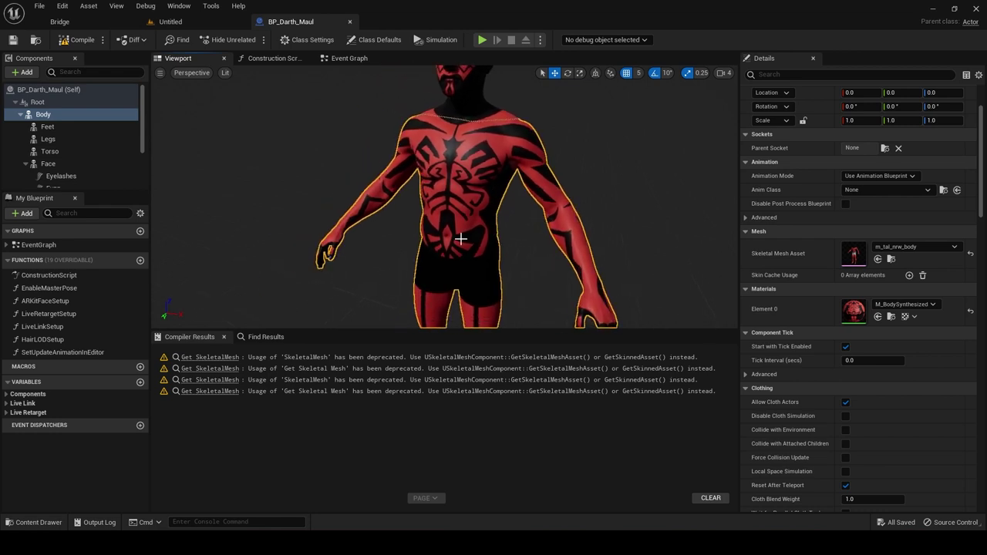
mouse_move(543, 219)
alt+mouse_down()
mouse_move(371, 220)
mouse_move(541, 219)
alt+mouse_up()
scroll(540, 220, down, 3)
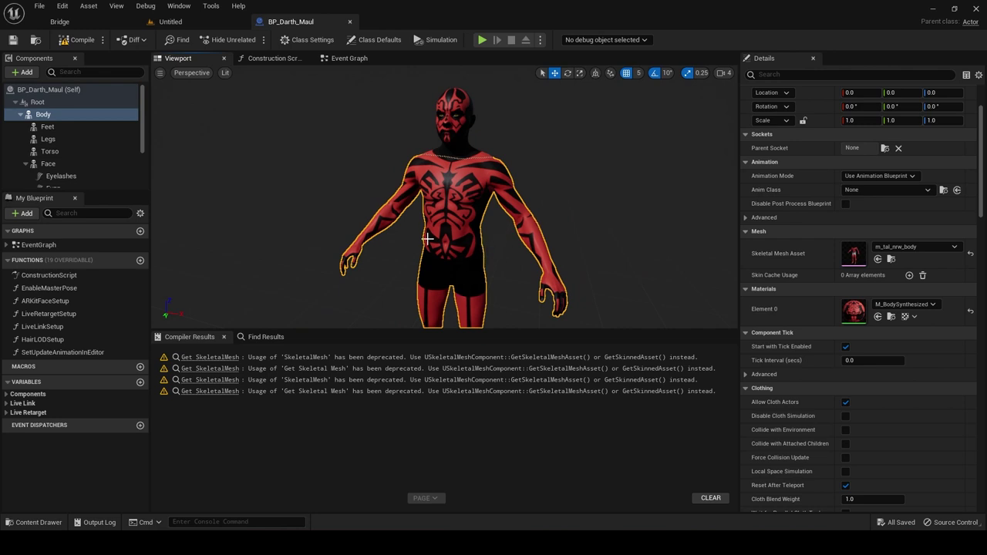
middle_drag(509, 243, 501, 324)
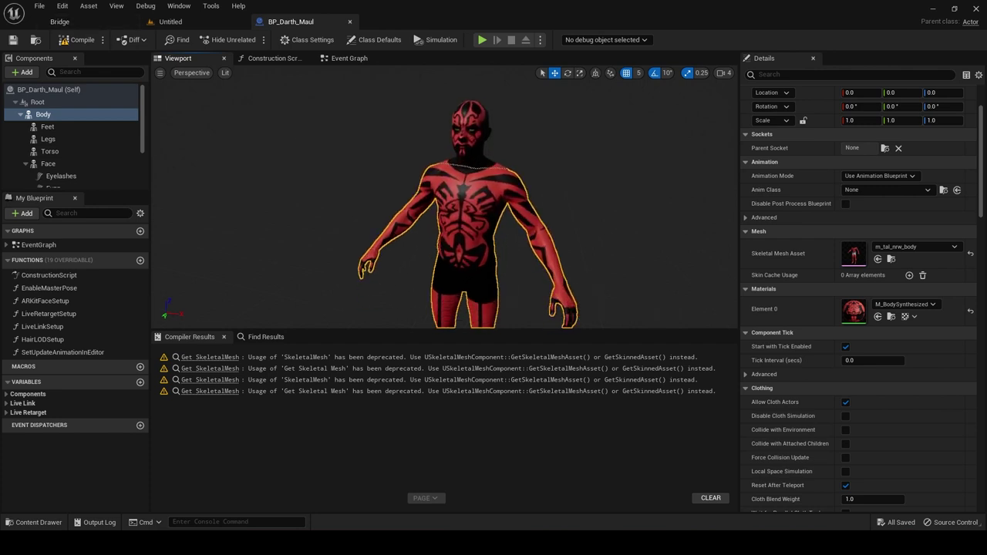
Remove the flip-flops by clearing the skeletal mesh asset of the Feet component.
scroll(507, 190, up, 3)
middle_drag(507, 190, 525, 292)
middle_drag(479, 237, 492, 207)
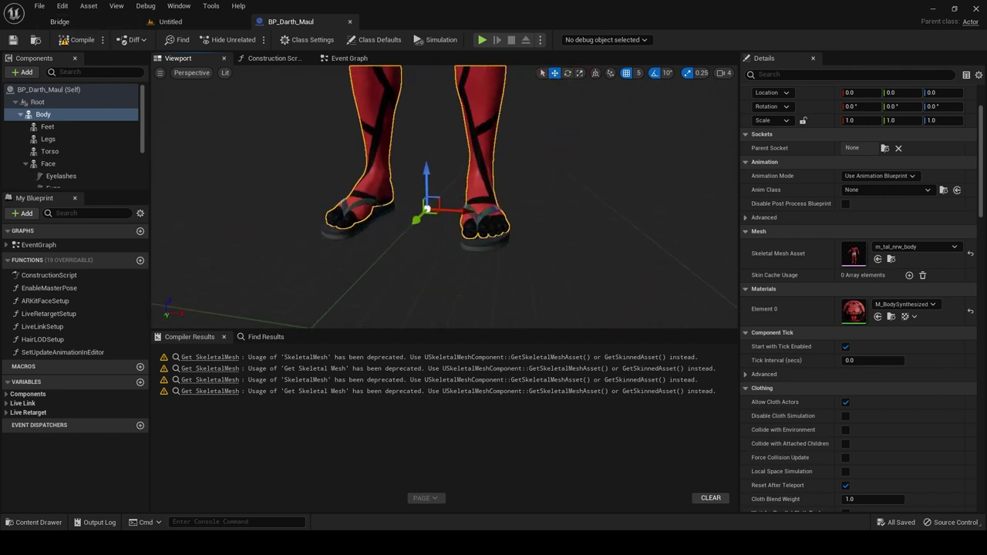
scroll(479, 237, up, 2)
click(480, 240)
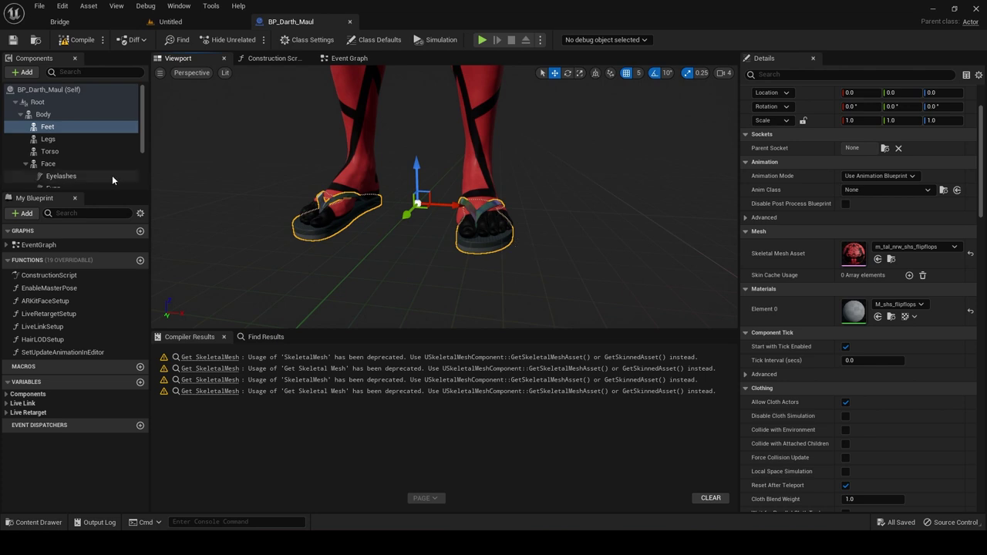
click(48, 128)
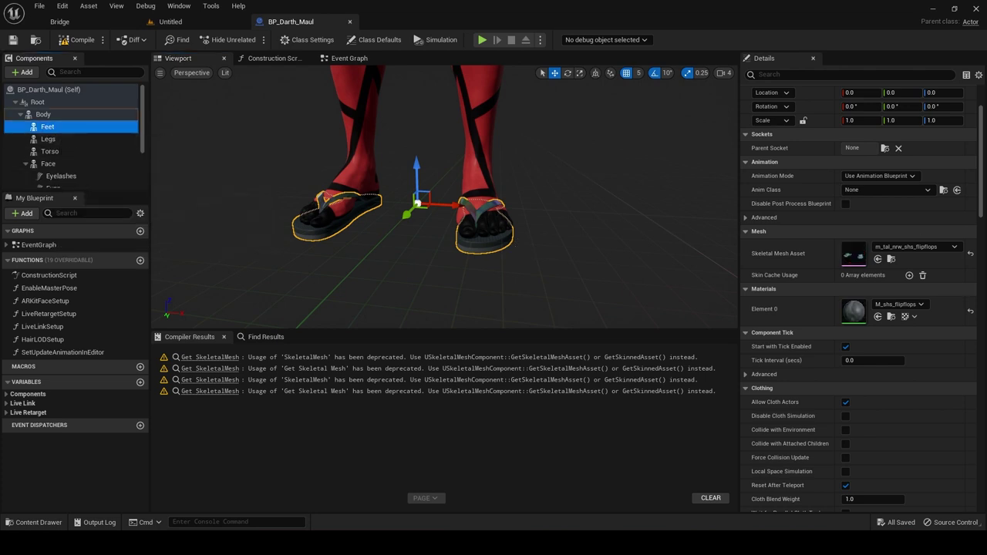
click(941, 247)
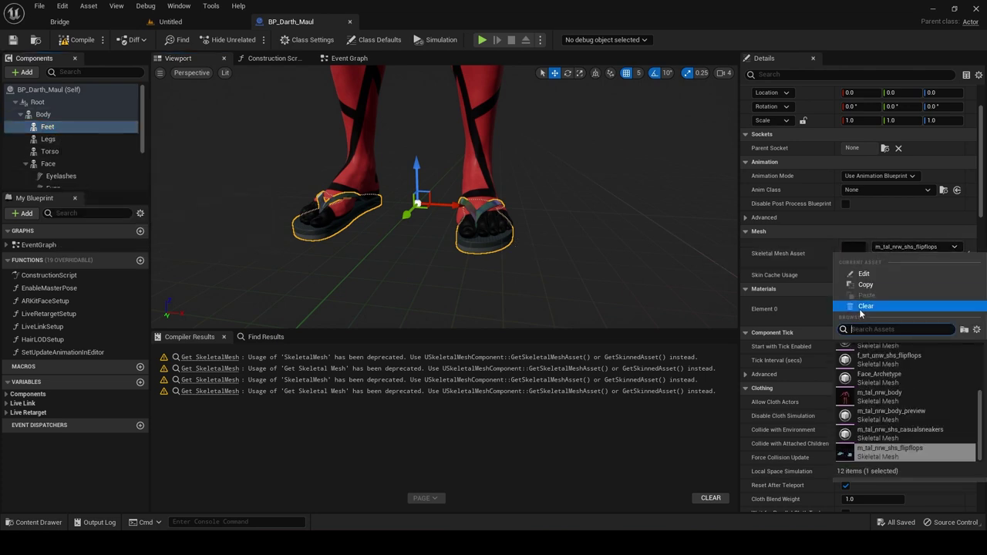
click(865, 306)
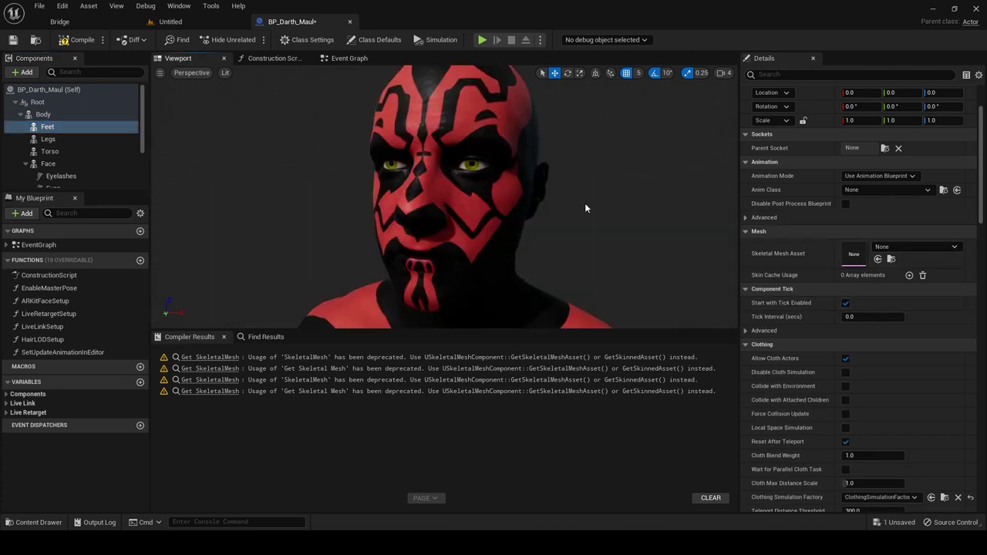
Add a Static Mesh component under Body, keeping its default name.
middle_drag(547, 181, 412, 108)
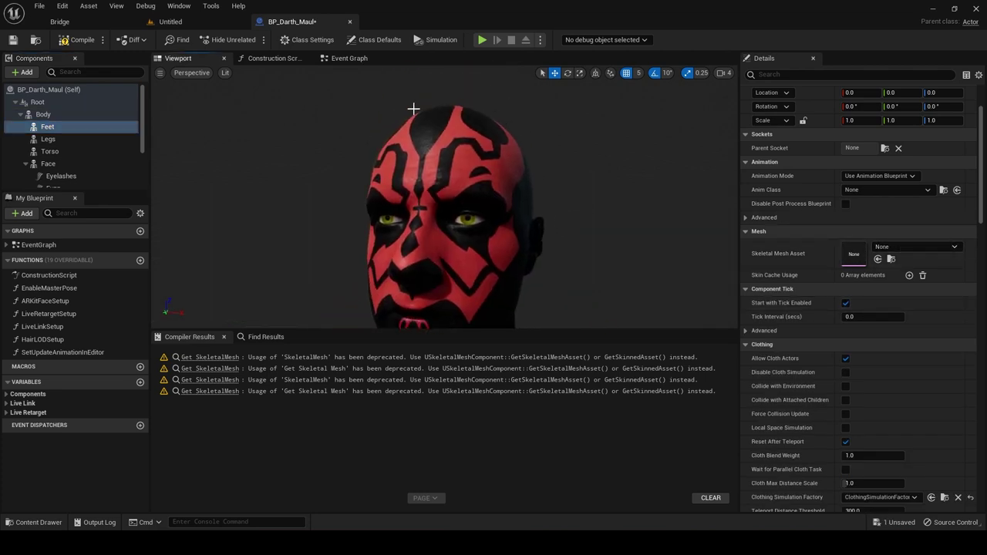
middle_drag(511, 157, 511, 148)
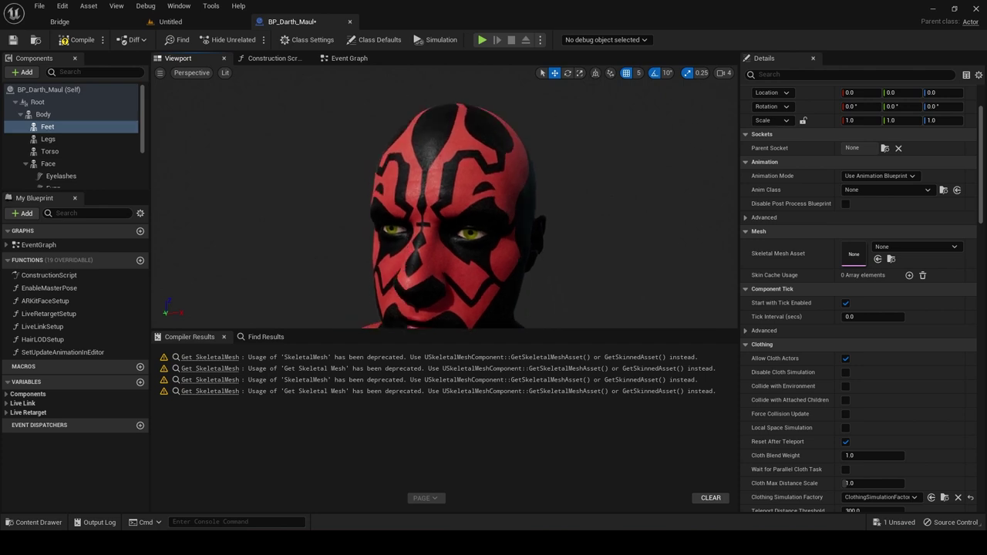
middle_drag(538, 194, 537, 132)
scroll(537, 194, down, 3)
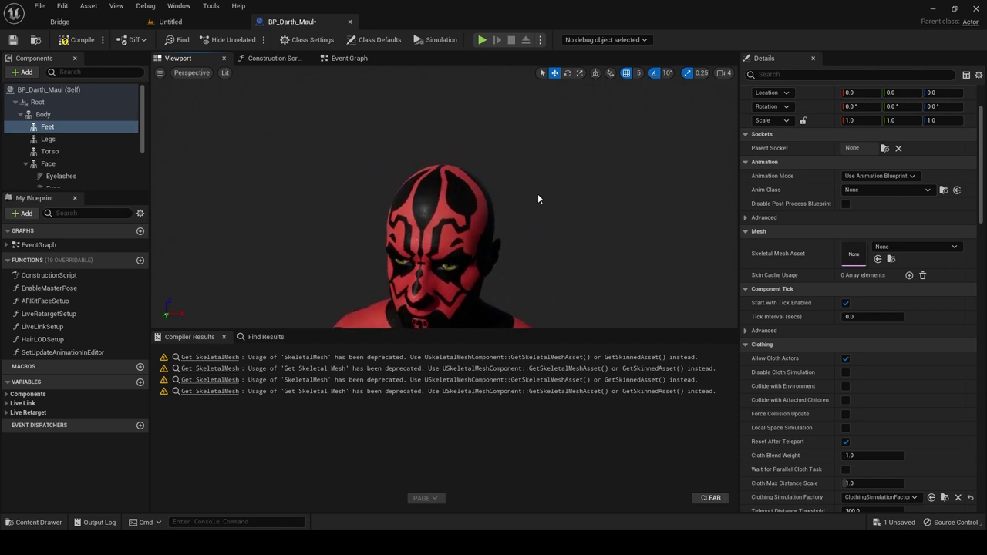
click(43, 115)
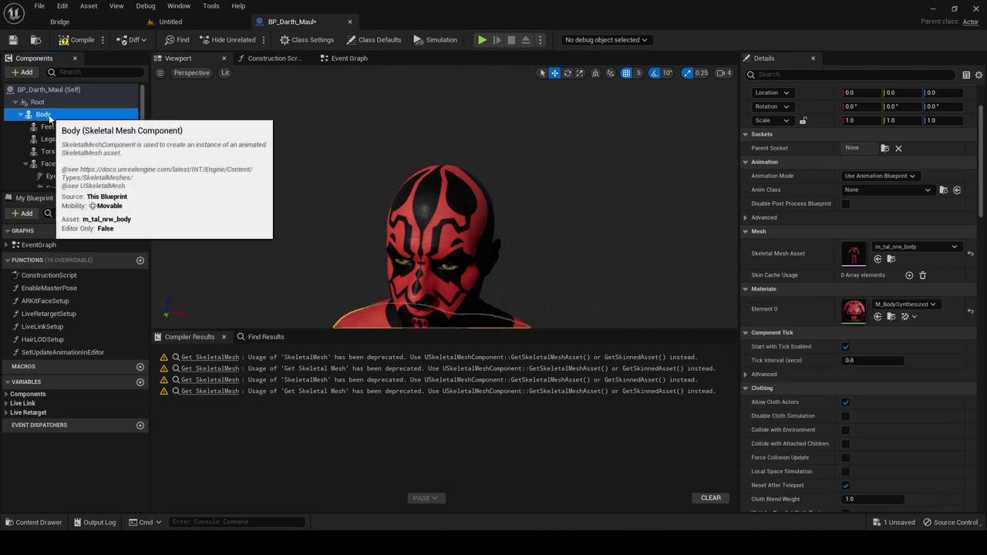
click(26, 73)
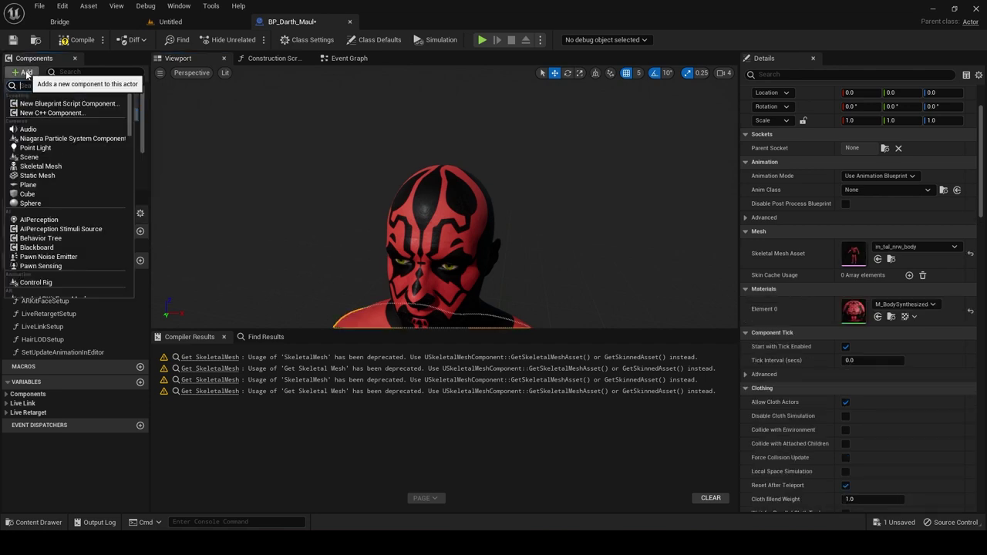
click(35, 175)
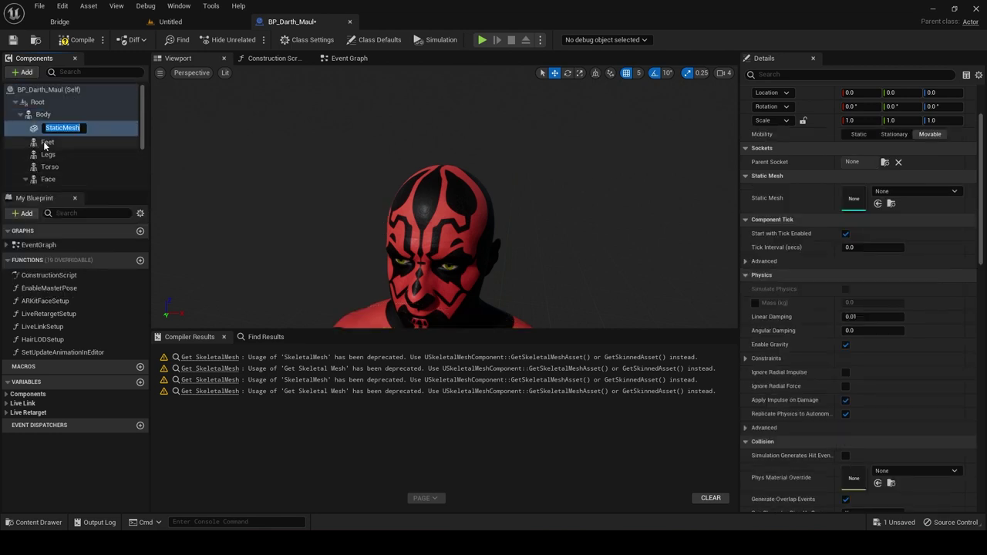
key(Return)
Assign the DarthMaul_BoneHorns mesh to the new static mesh component and compile the blueprint.
click(900, 193)
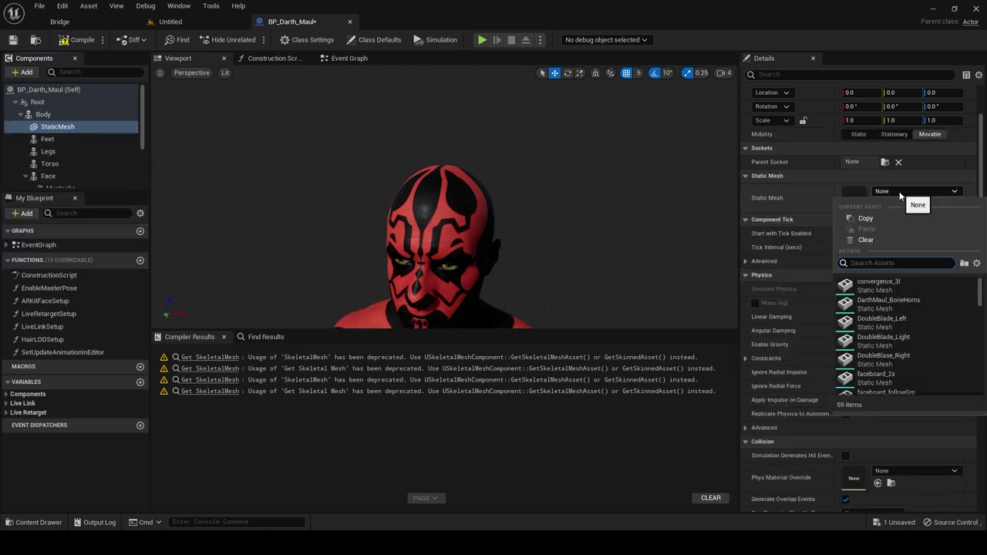
text(horn)
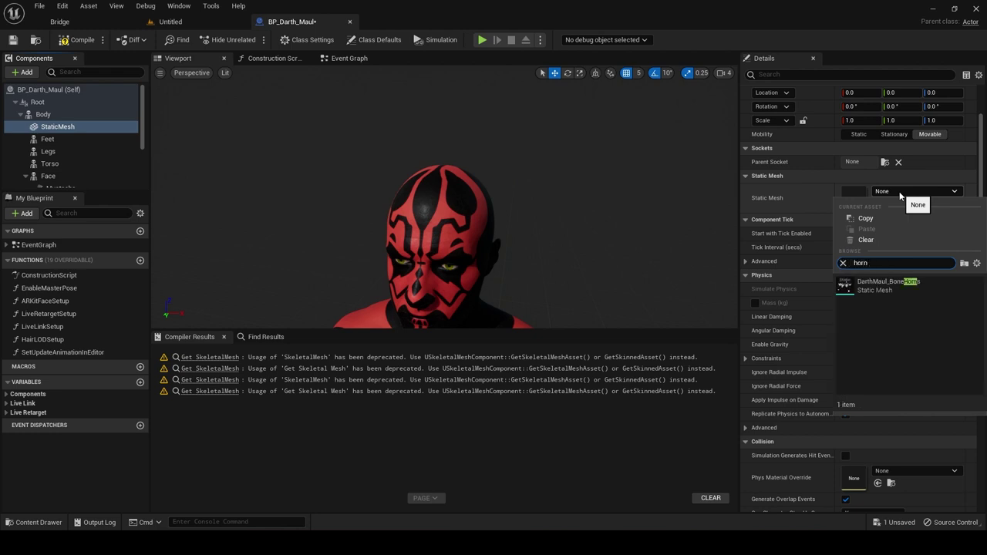
click(887, 284)
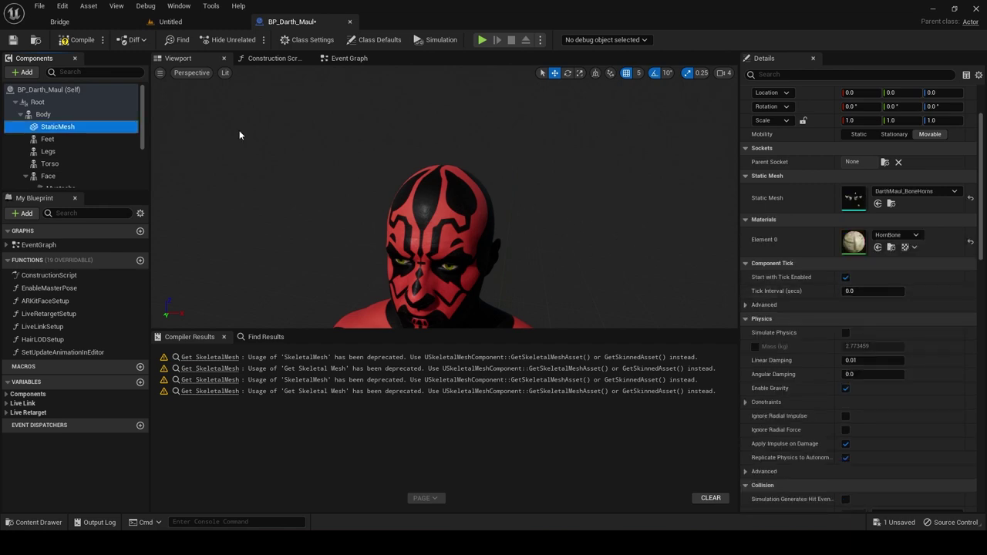
click(80, 39)
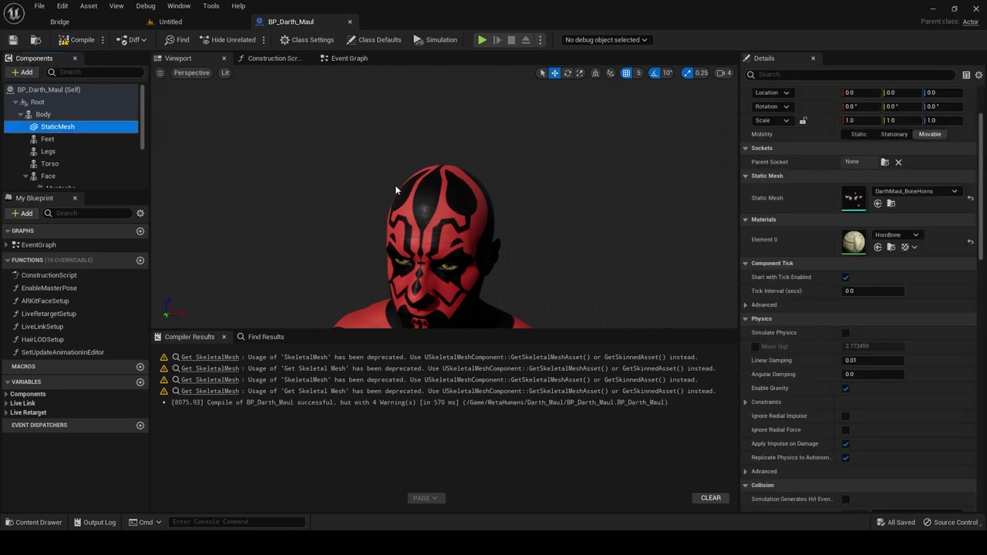
Open the Body component's skeletal mesh m_tal_nrw_body and check the names of the neck and head bones in its skeleton.
right_drag(430, 182, 475, 211)
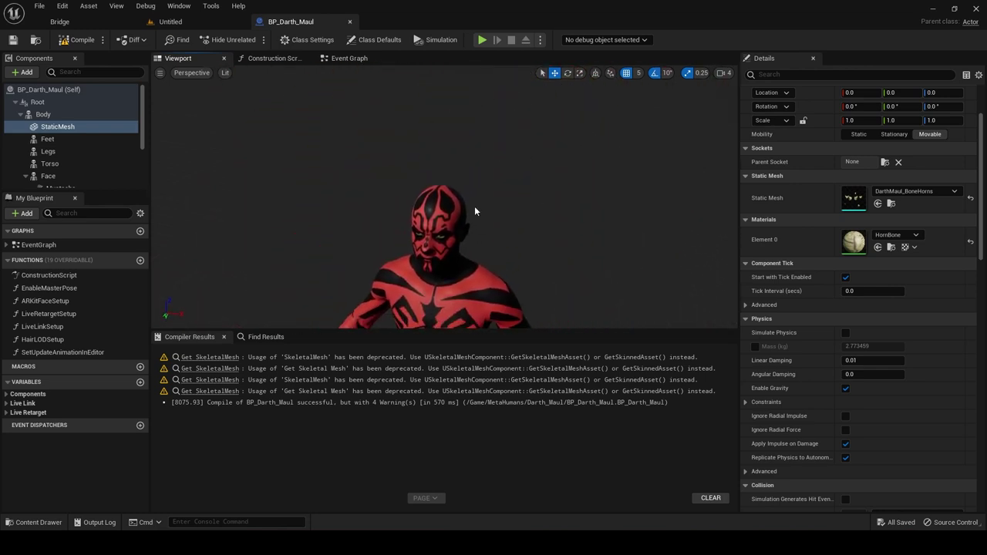
right_drag(475, 206, 451, 185)
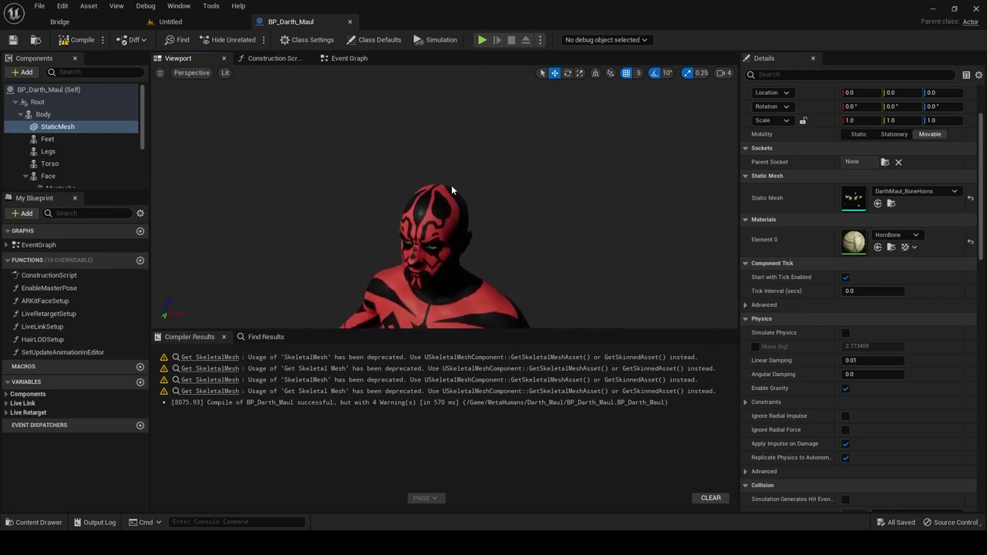
click(451, 309)
click(515, 325)
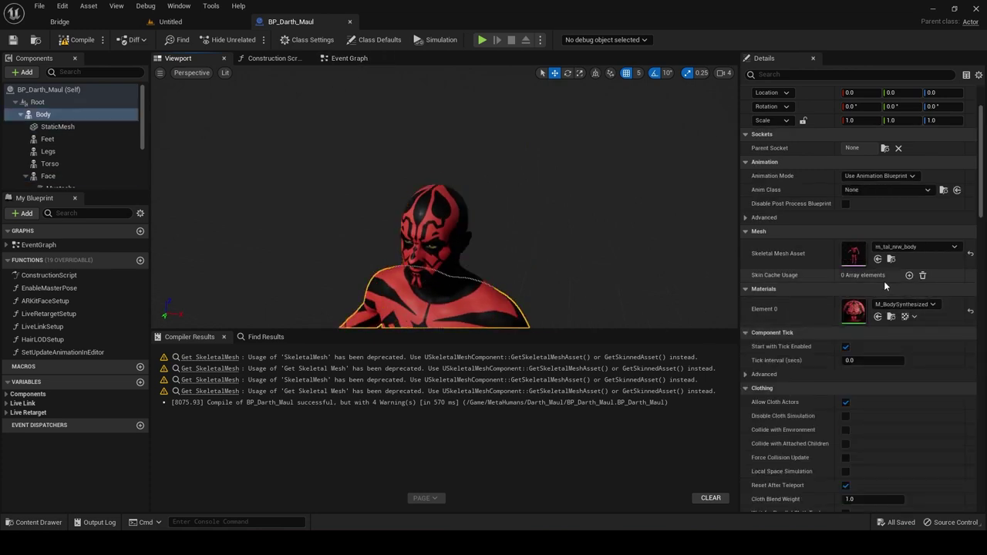
double_click(853, 256)
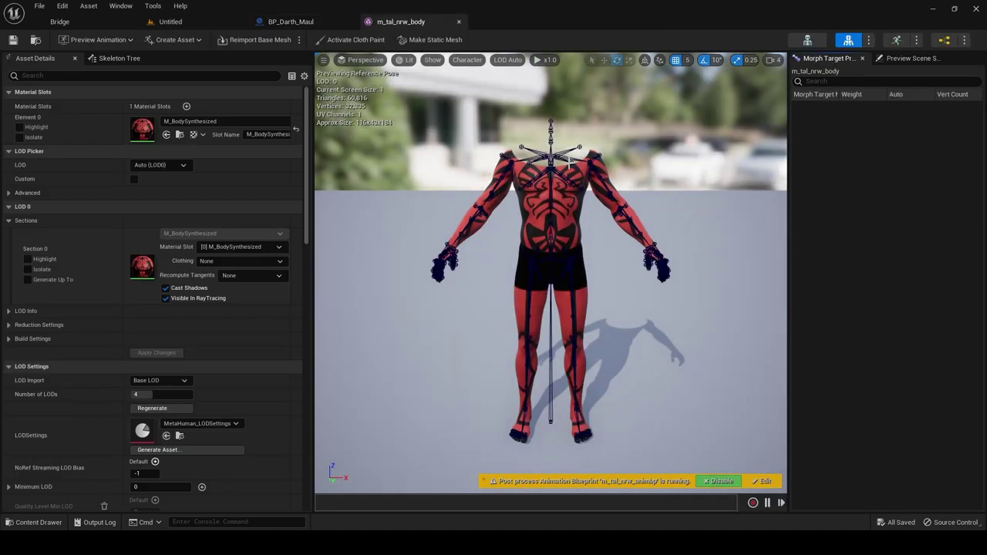
click(547, 138)
click(552, 125)
click(551, 128)
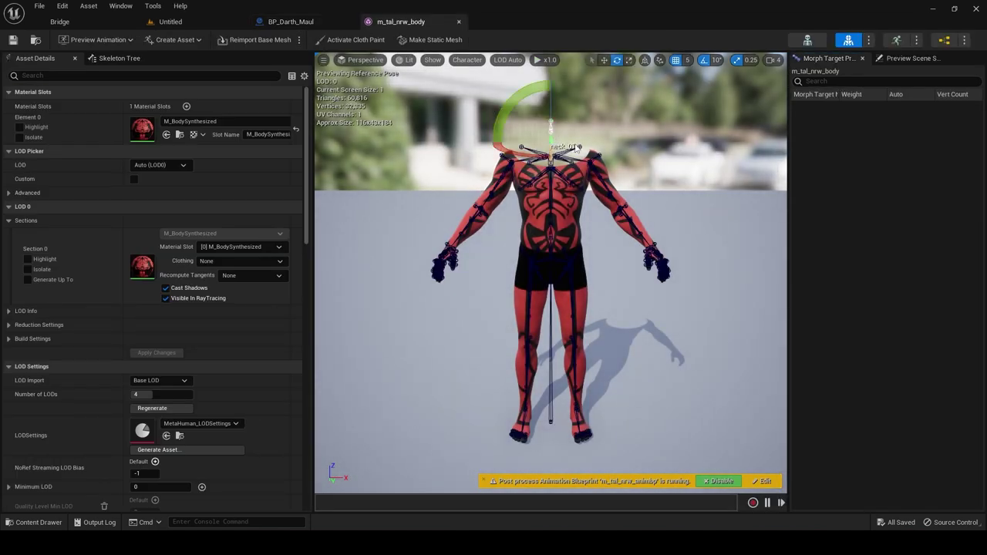
click(619, 113)
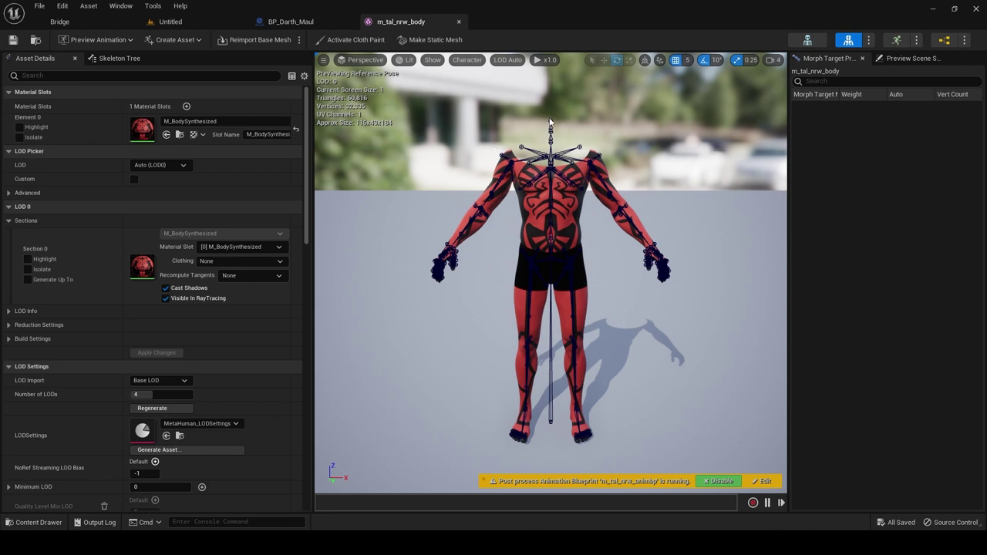
drag(552, 125, 550, 125)
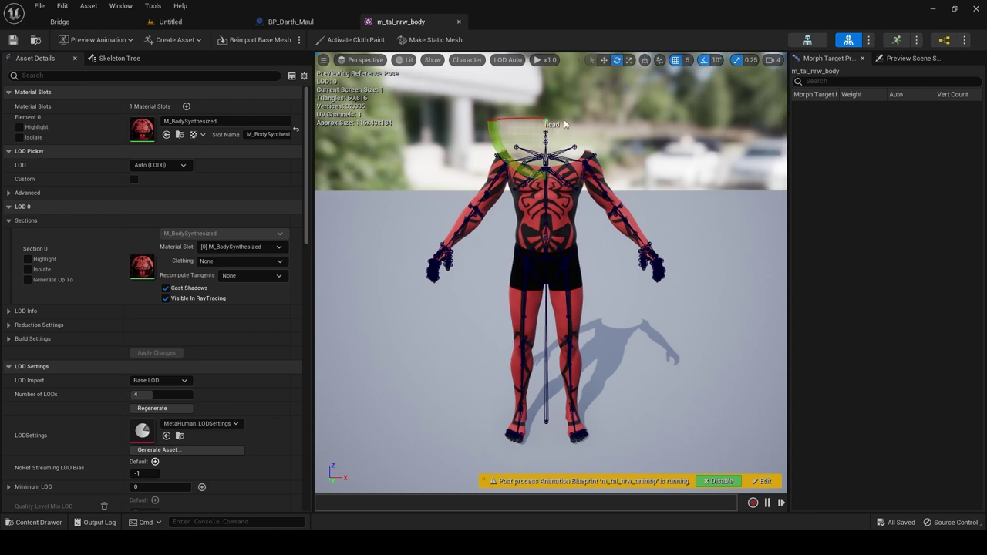
In BP_Darth_Maul, set the horns StaticMesh component's parent socket to the head bone.
click(291, 22)
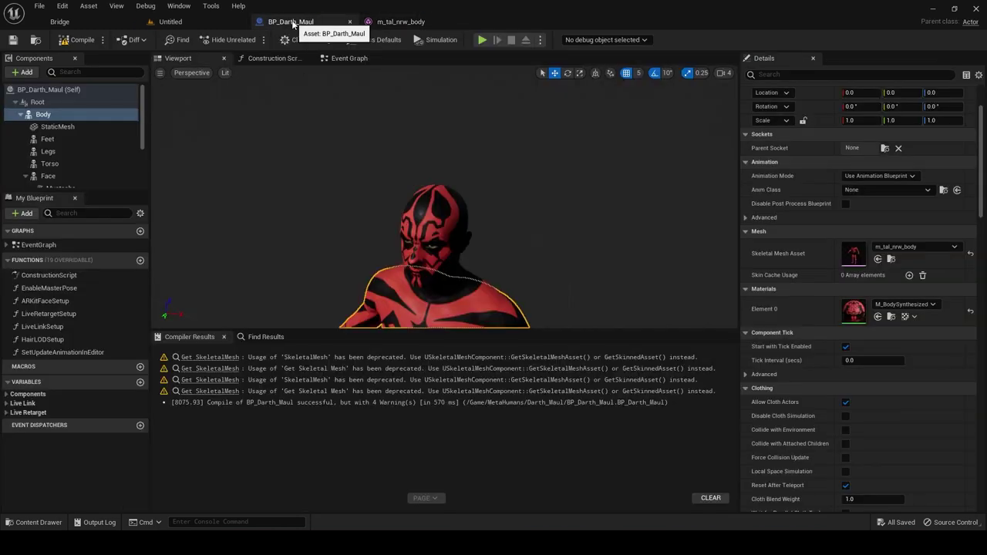
click(50, 127)
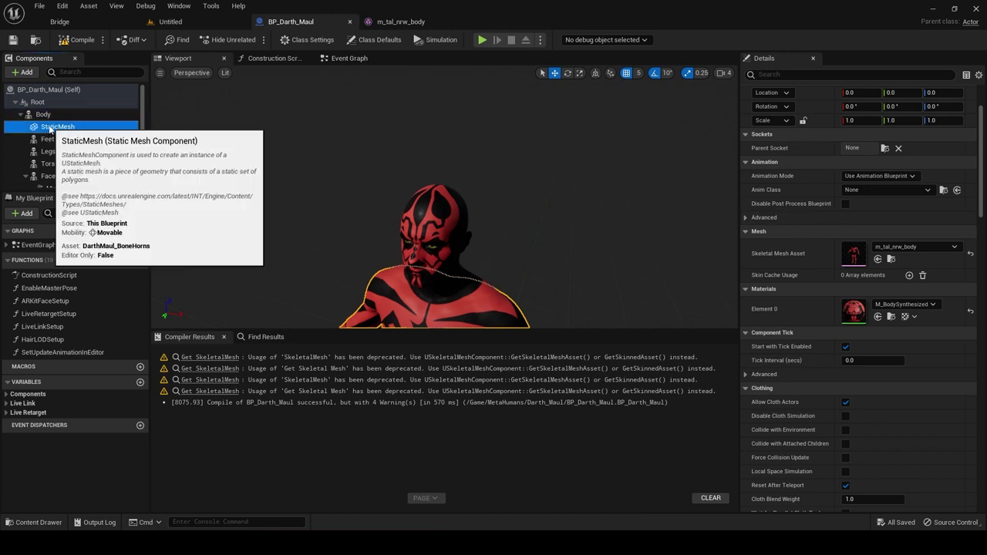
right_drag(444, 200, 547, 216)
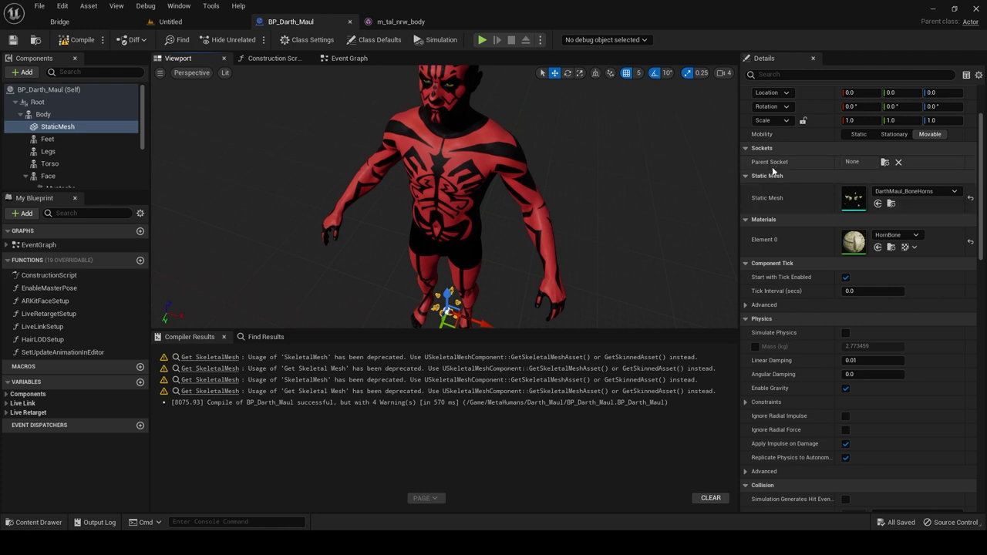
click(885, 163)
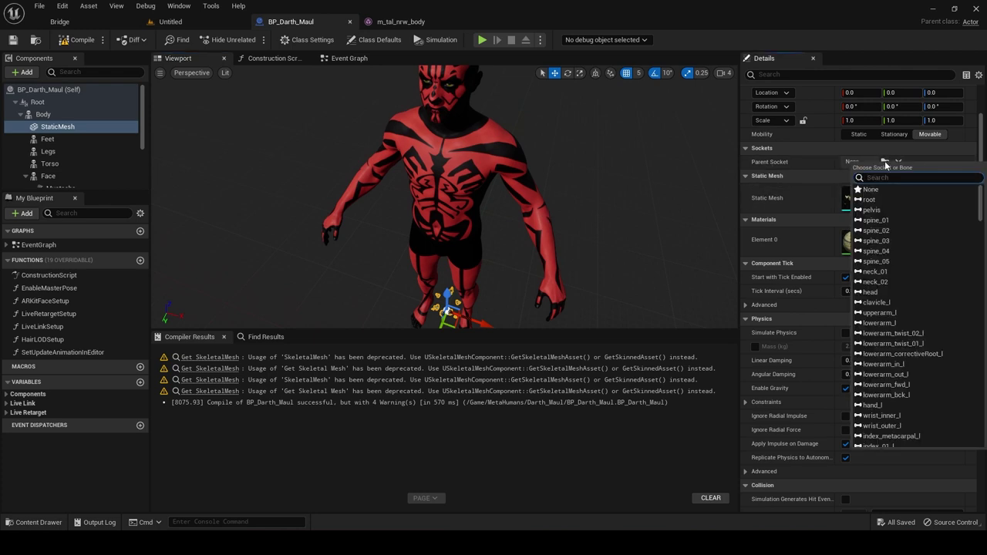
text(head)
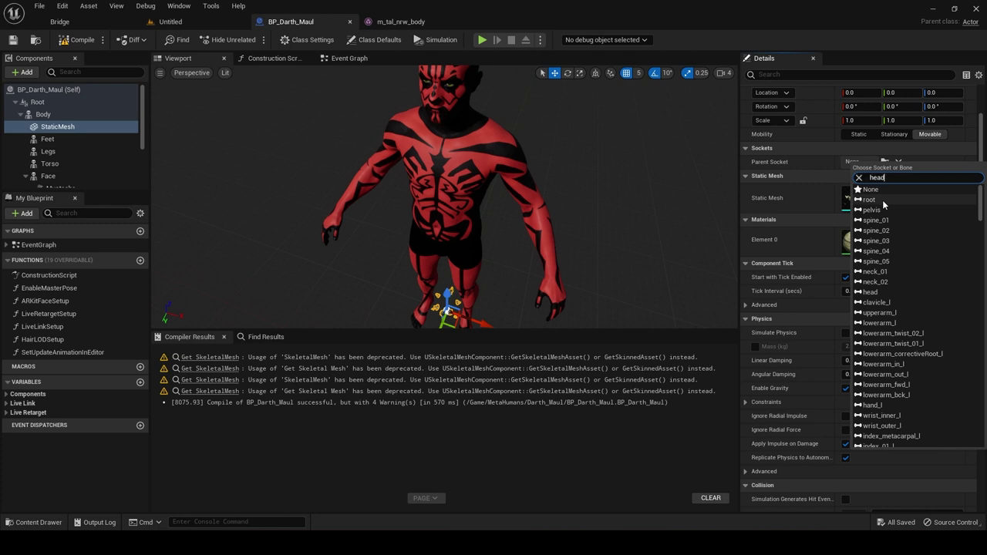
click(869, 193)
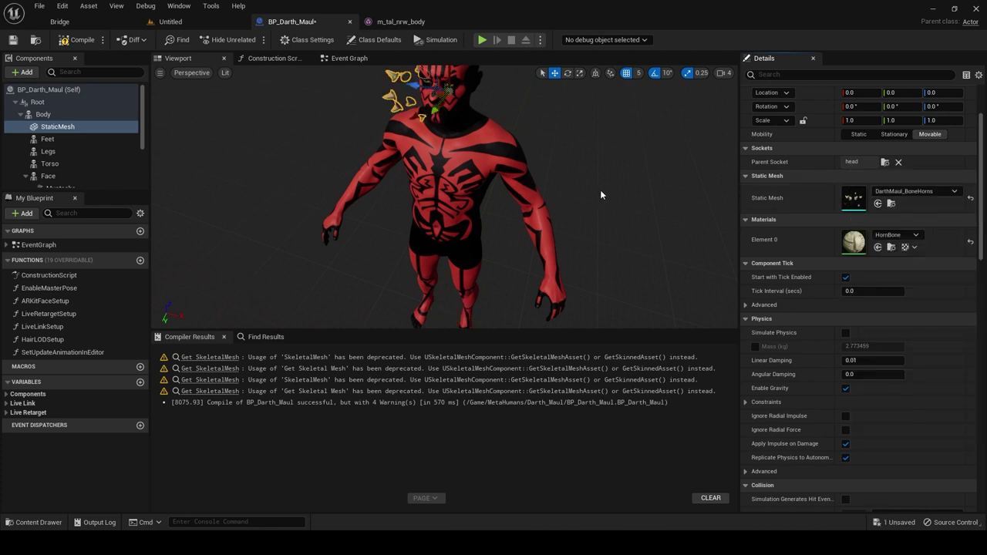
Rotate the horns StaticMesh component to a Y (pitch) rotation of -90° so the horns sit upright on the head.
right_drag(600, 190, 552, 147)
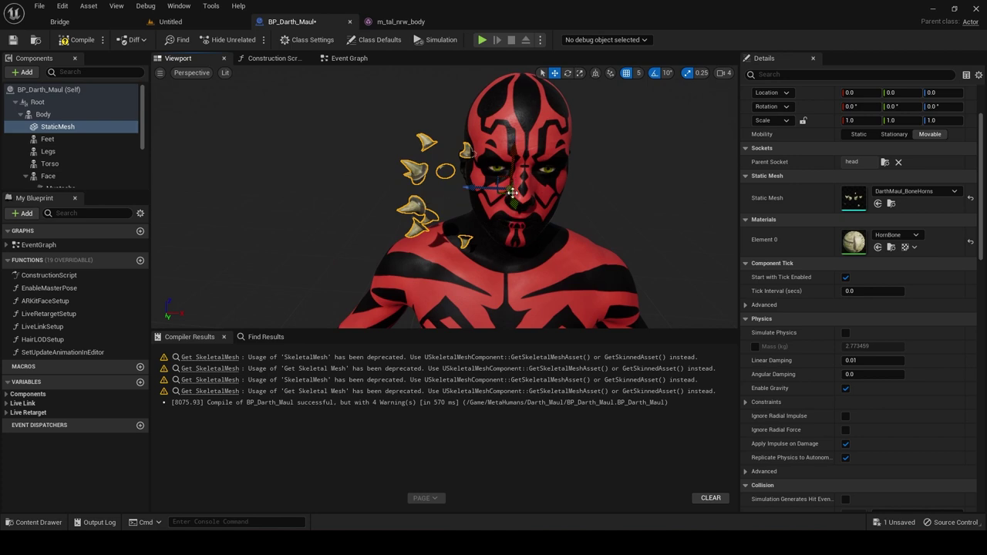
alt+drag(480, 185, 462, 193)
alt+drag(386, 196, 509, 186)
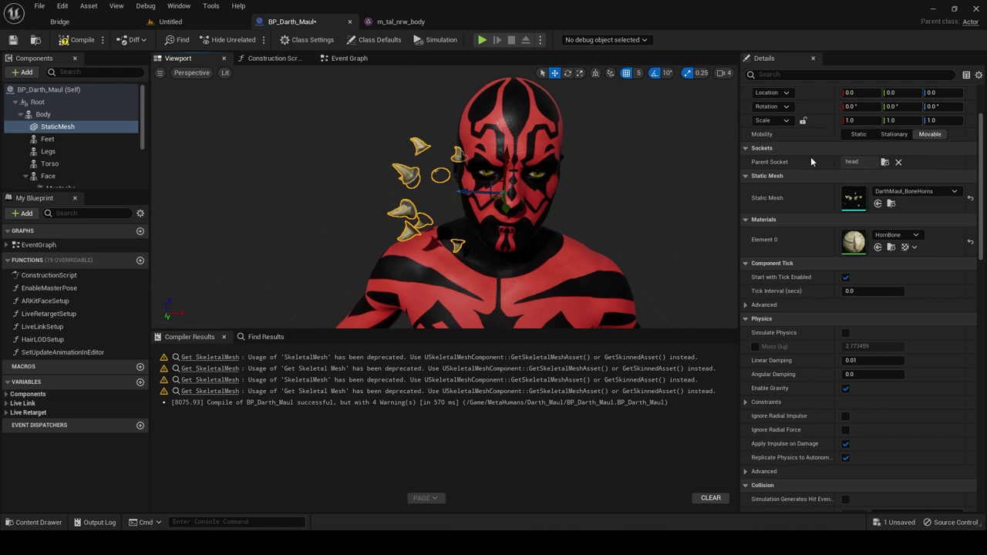
click(567, 73)
alt+drag(472, 152, 449, 235)
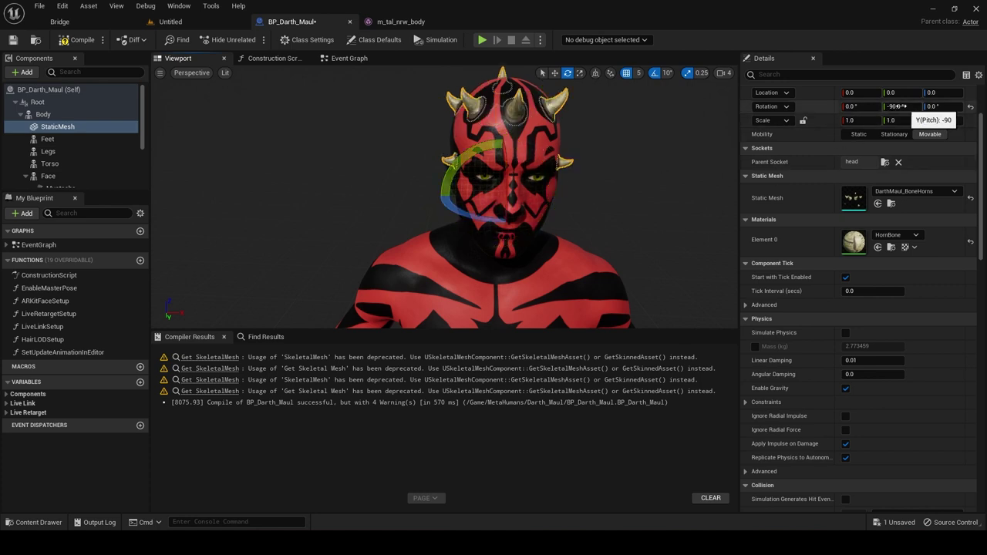
Compile and save BP_Darth_Maul with the attached horns, and check the head in the viewport.
click(37, 91)
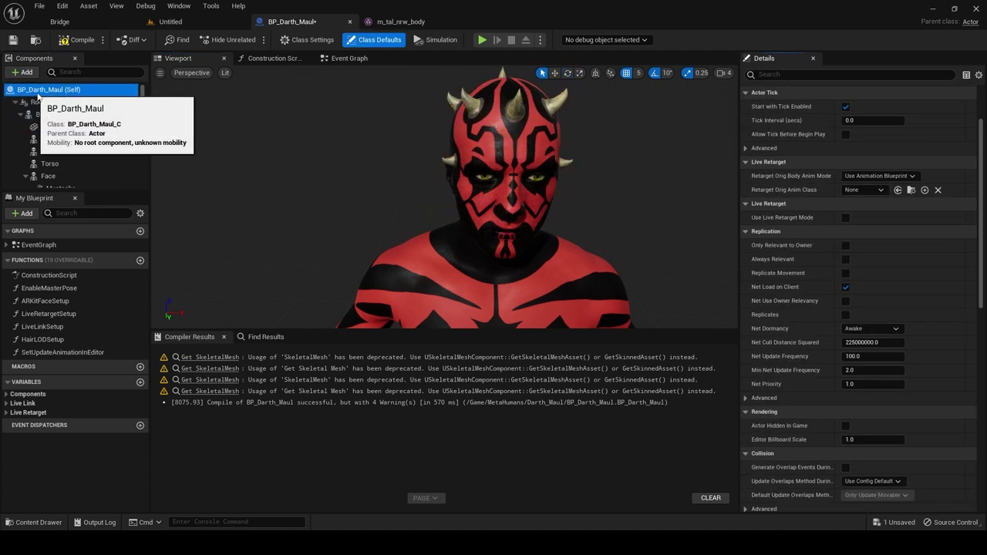
click(80, 39)
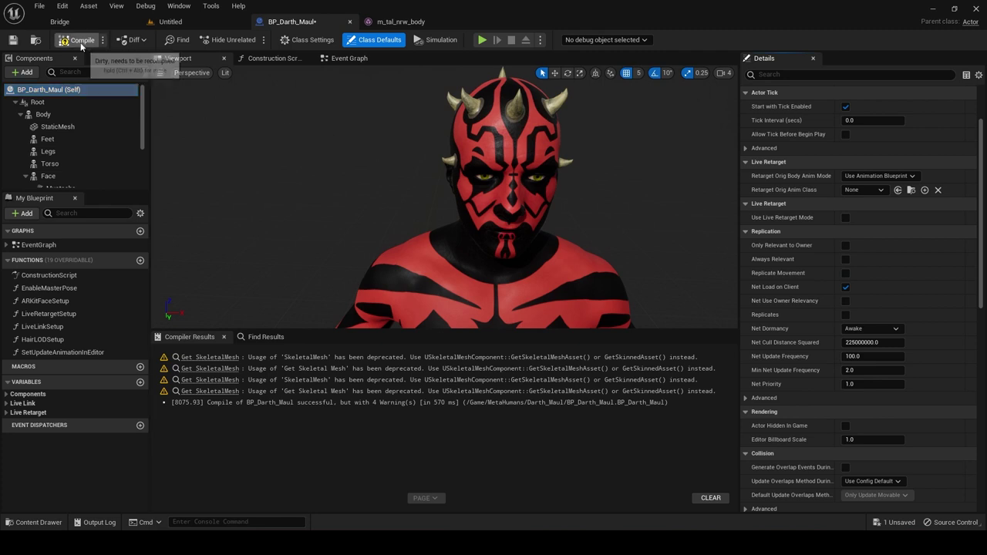
click(12, 45)
drag(584, 172, 548, 176)
right_drag(548, 176, 557, 203)
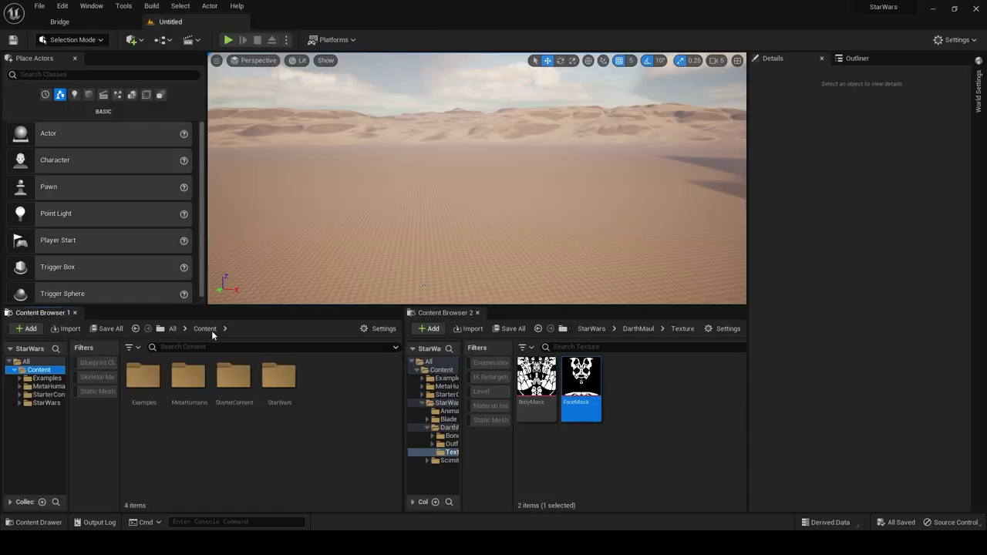
Create a folder named Map in the project's root Content folder.
right_click(352, 391)
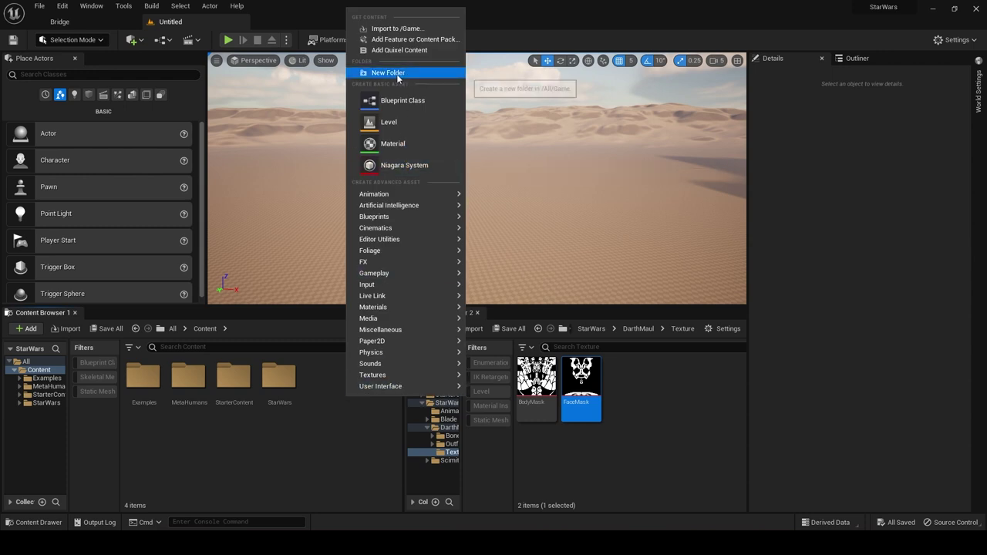
click(389, 72)
text(Map)
key(Return)
click(362, 384)
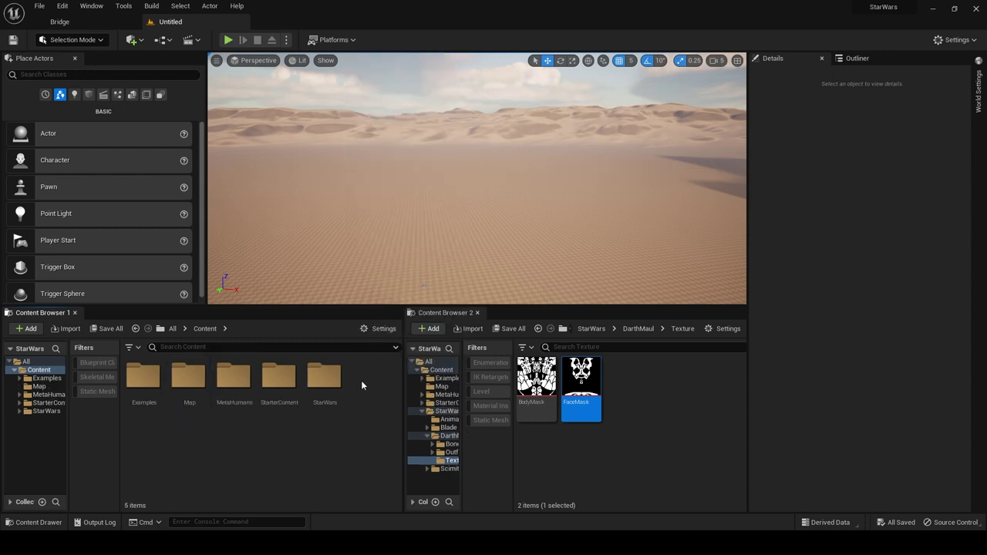
Create a new level from the Empty Level template.
click(40, 6)
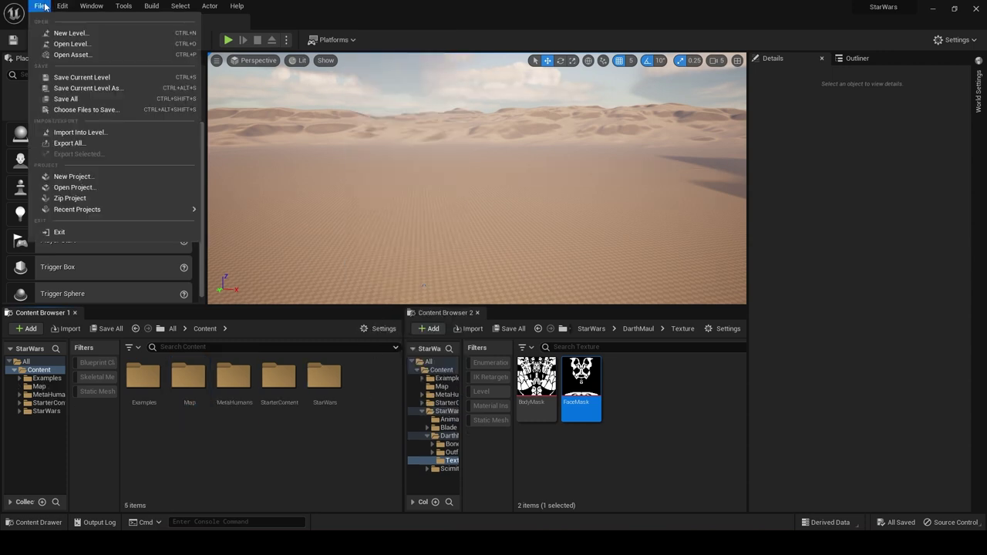
click(51, 33)
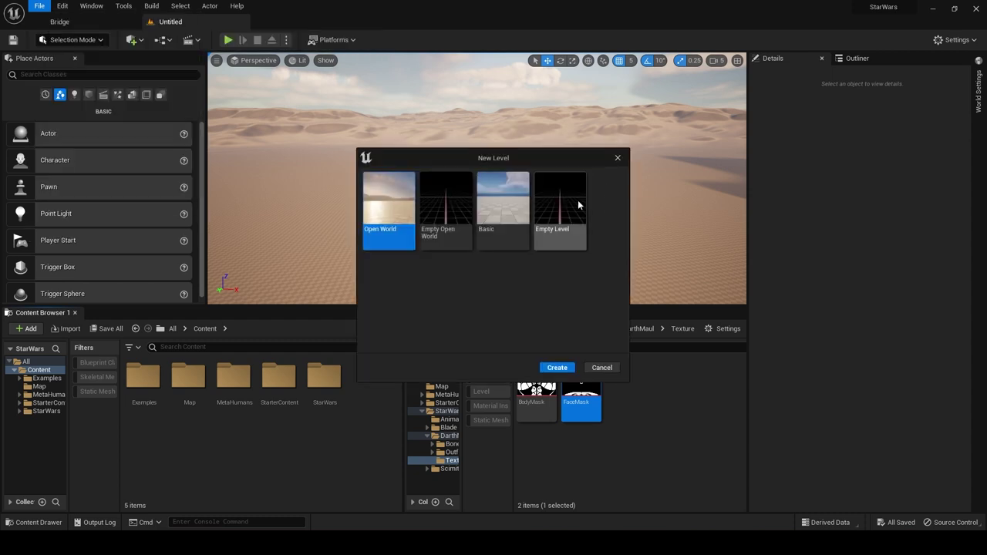
click(570, 207)
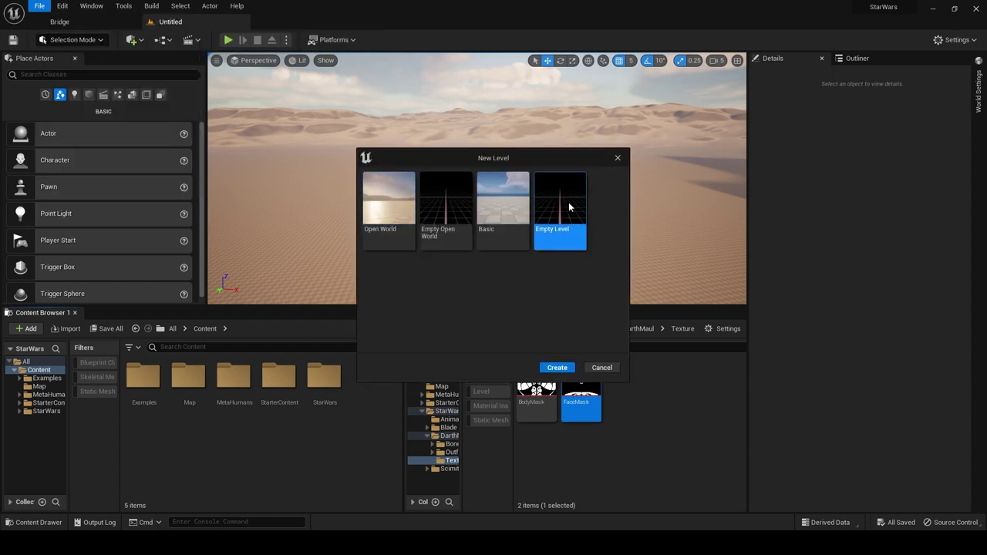
click(557, 368)
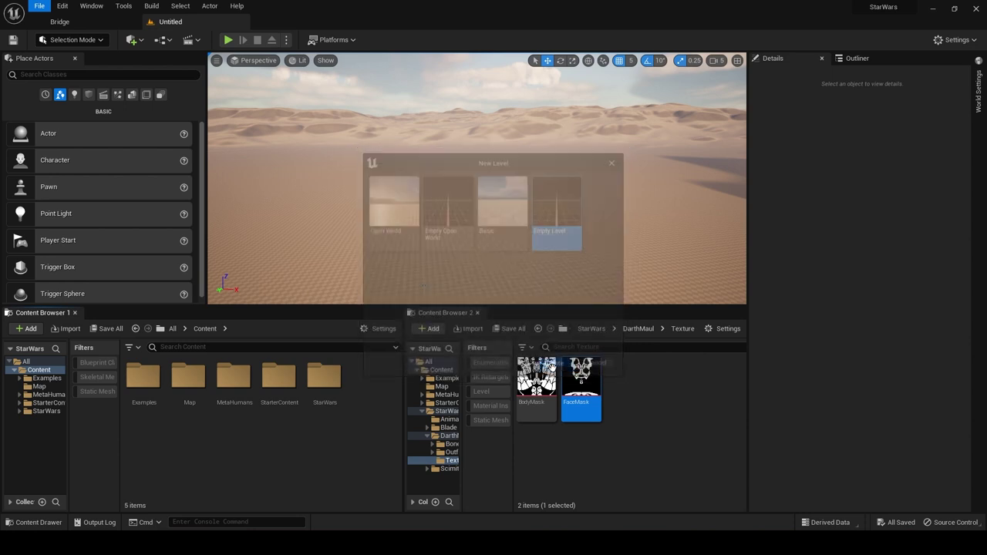
Save the new level in the Map folder as StarWarsScene.
click(40, 6)
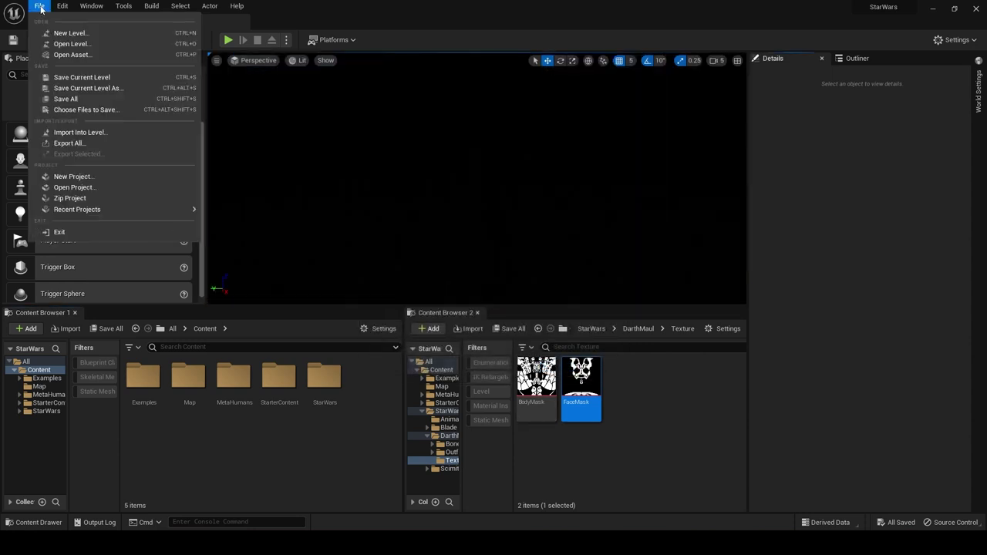
click(96, 77)
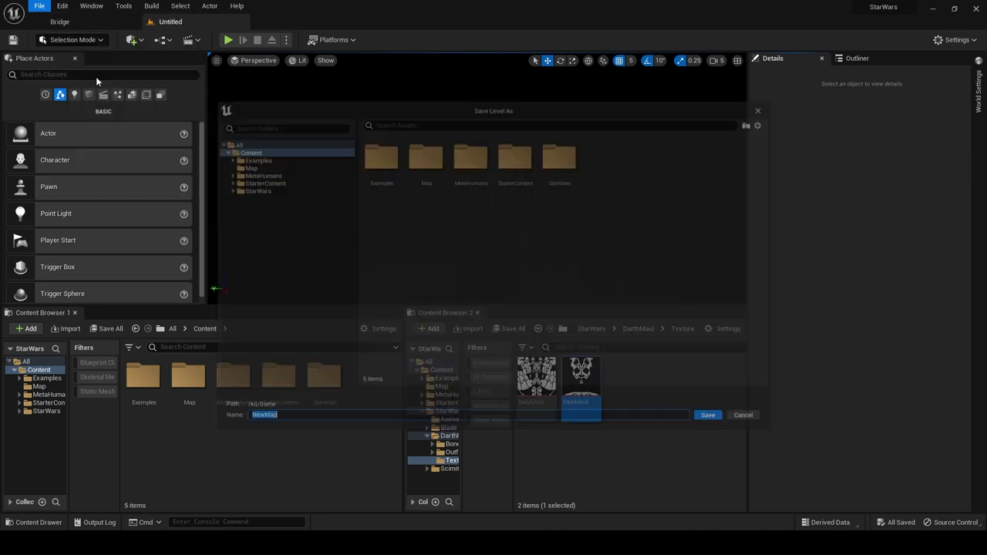
double_click(429, 155)
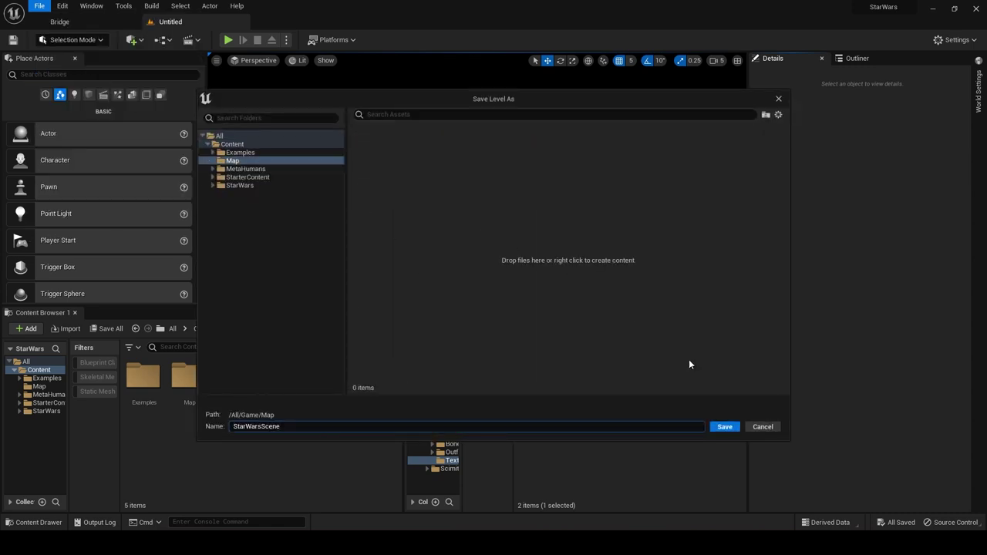
click(725, 426)
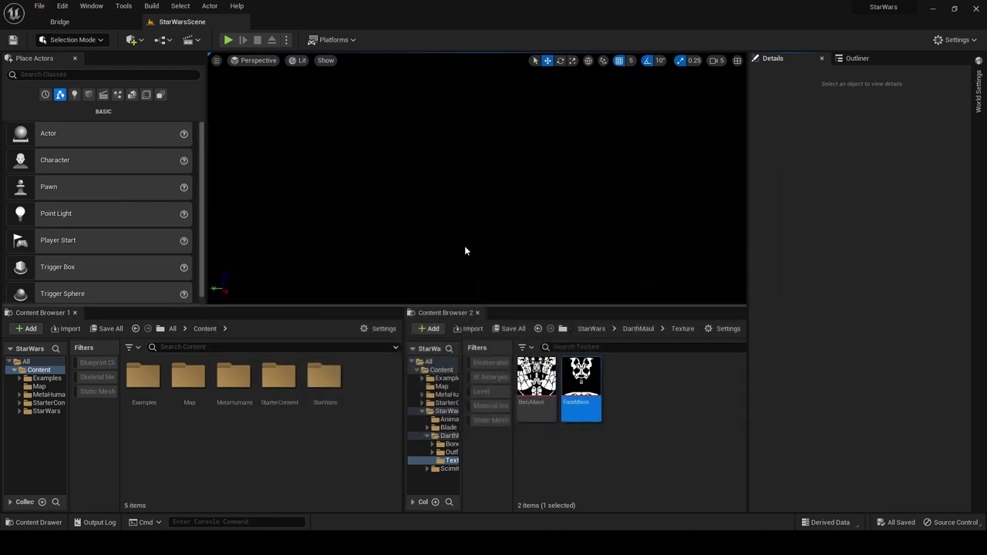
Using the Env. Light Mixer, add a sky light, atmospheric light, sky atmosphere, volumetric cloud and height fog, and save the level.
click(91, 6)
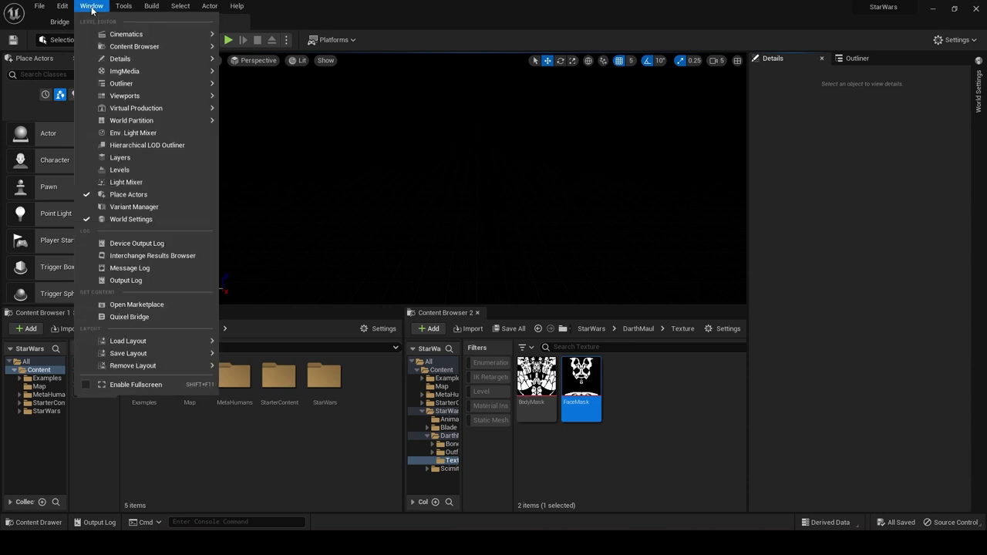
click(91, 7)
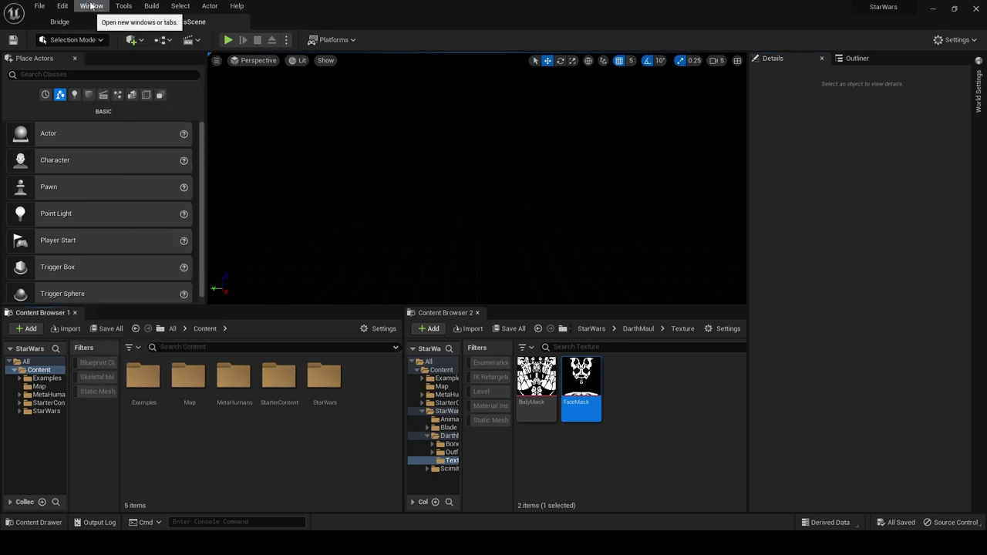
click(91, 6)
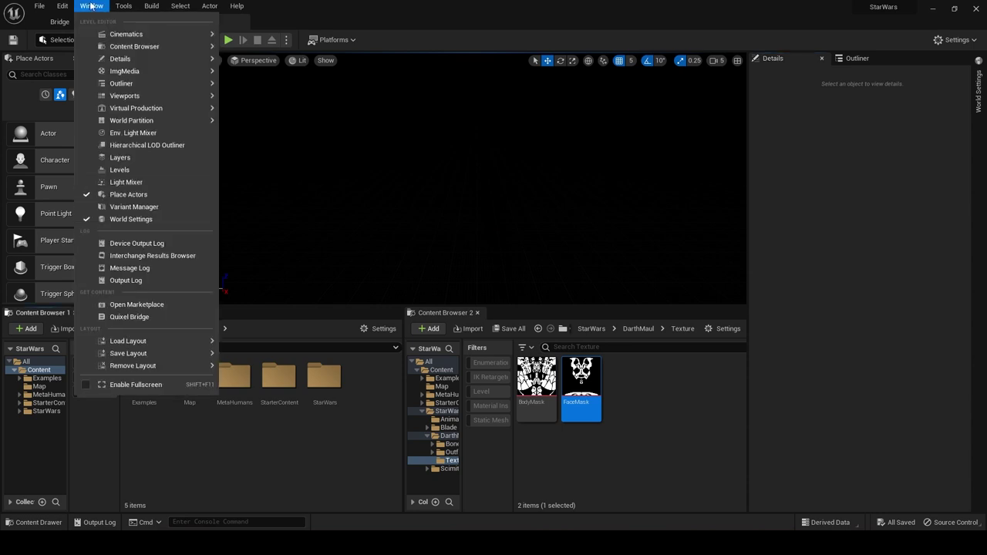
click(132, 134)
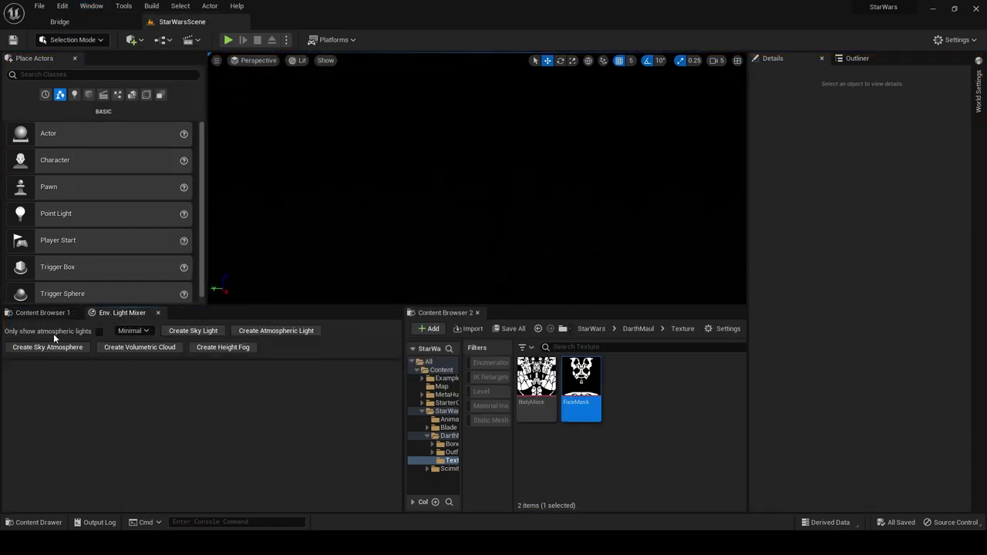
click(209, 333)
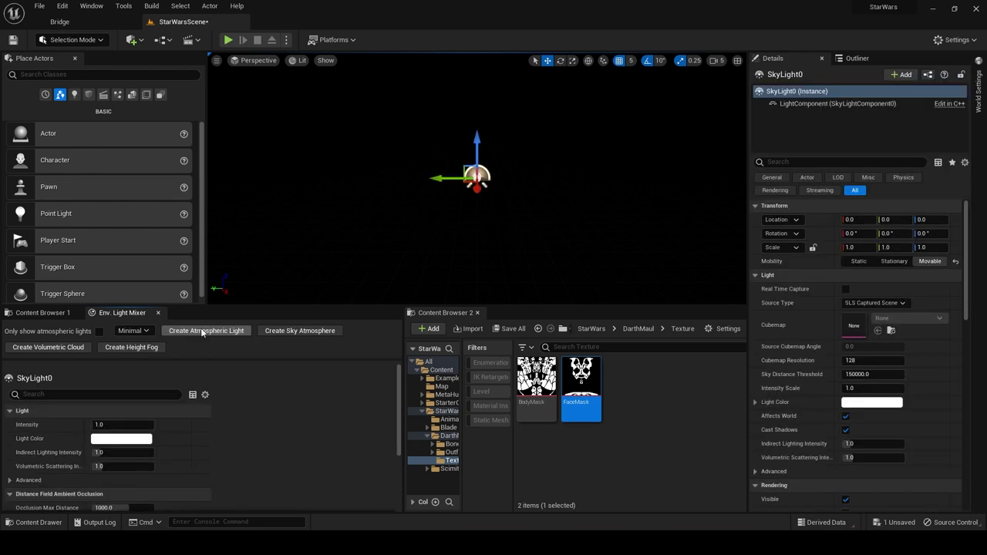
click(203, 331)
click(203, 331)
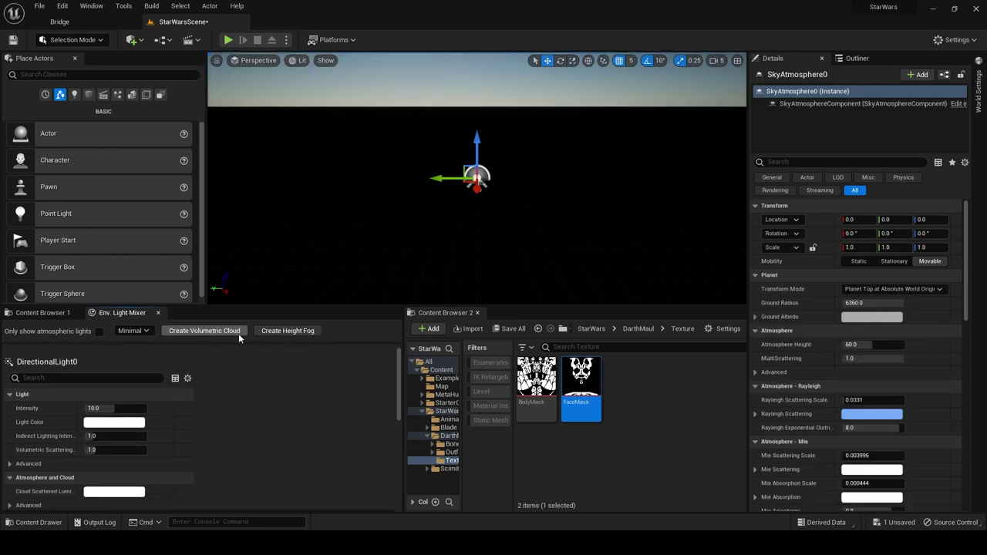
click(235, 331)
click(209, 330)
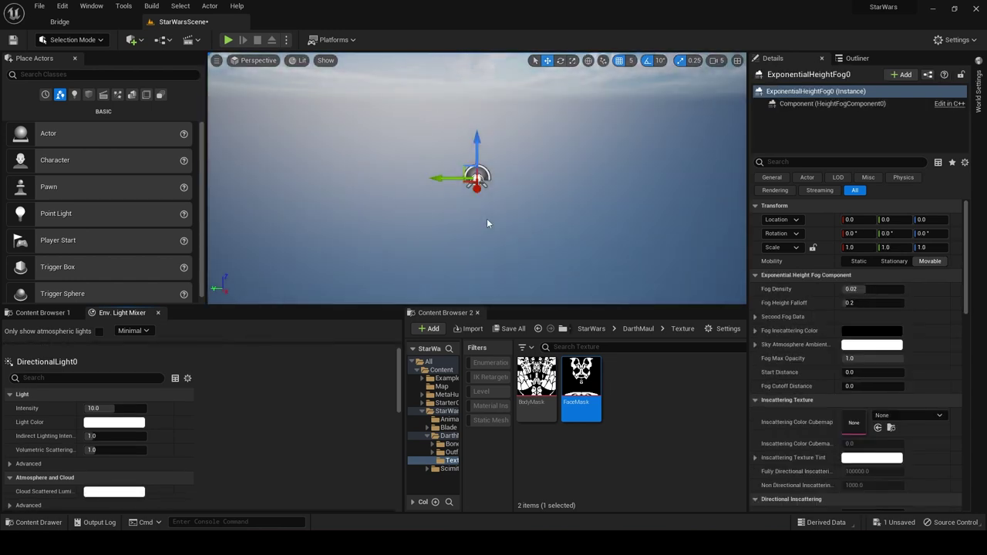
click(12, 39)
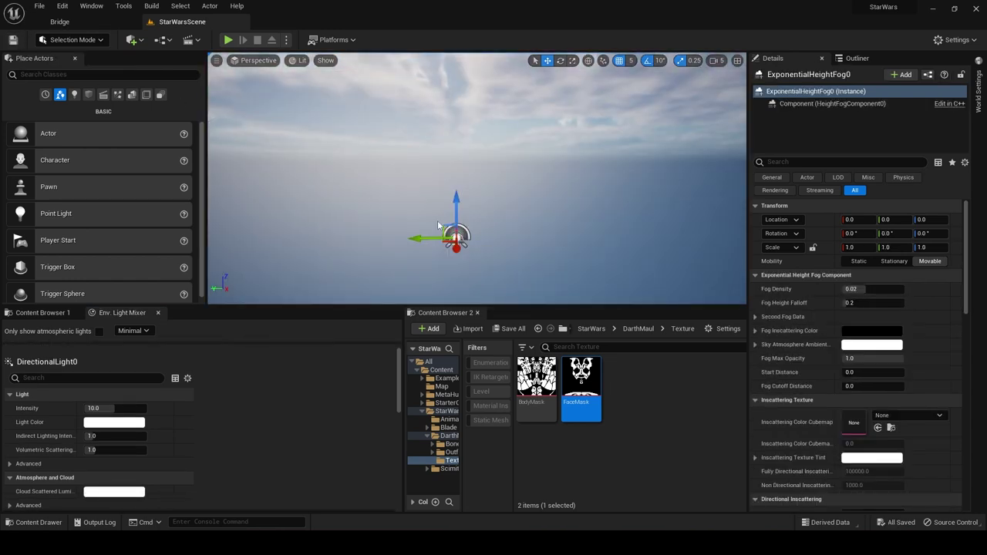
Look through the level's actor list, selecting the directional light, height fog, sky light and volumetric cloud in turn.
click(857, 58)
click(818, 113)
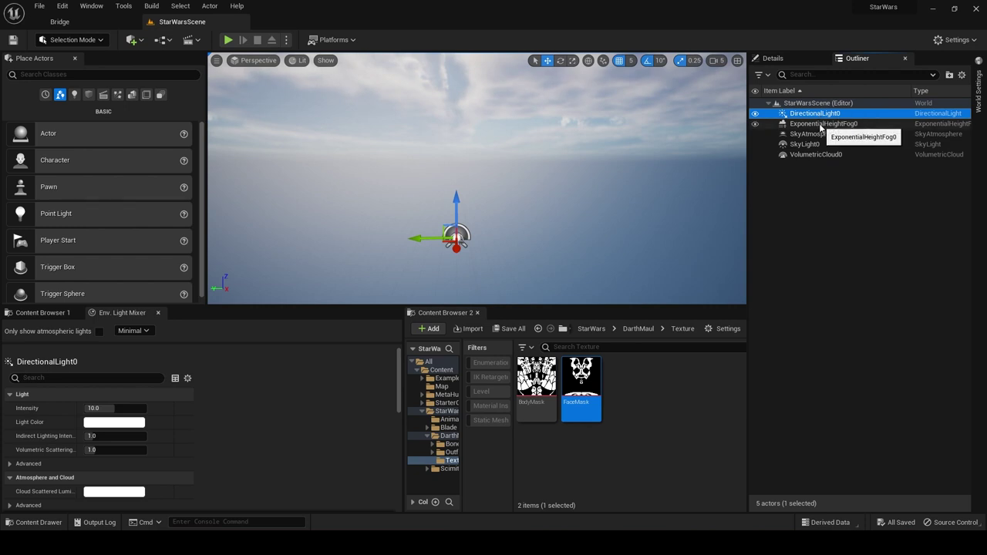
click(820, 125)
click(814, 145)
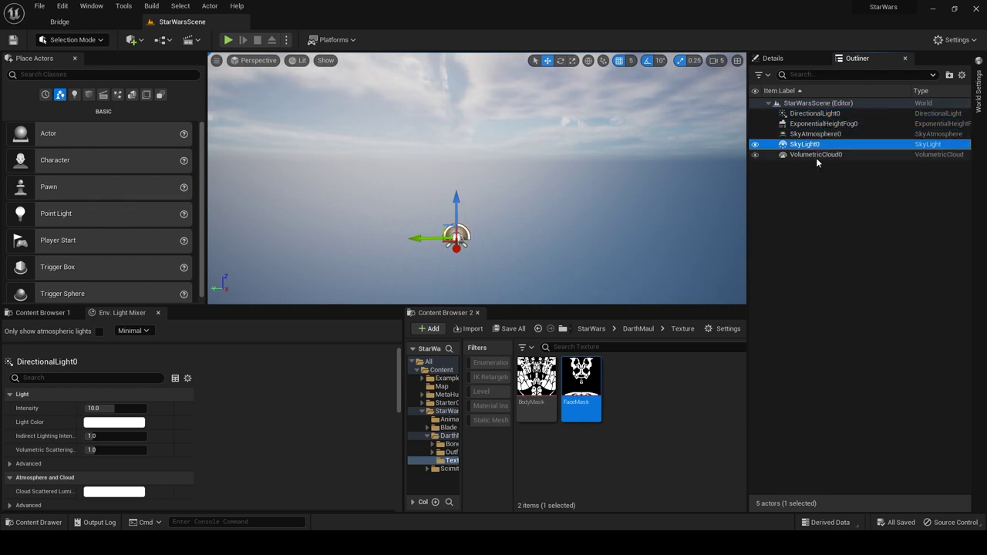
click(810, 155)
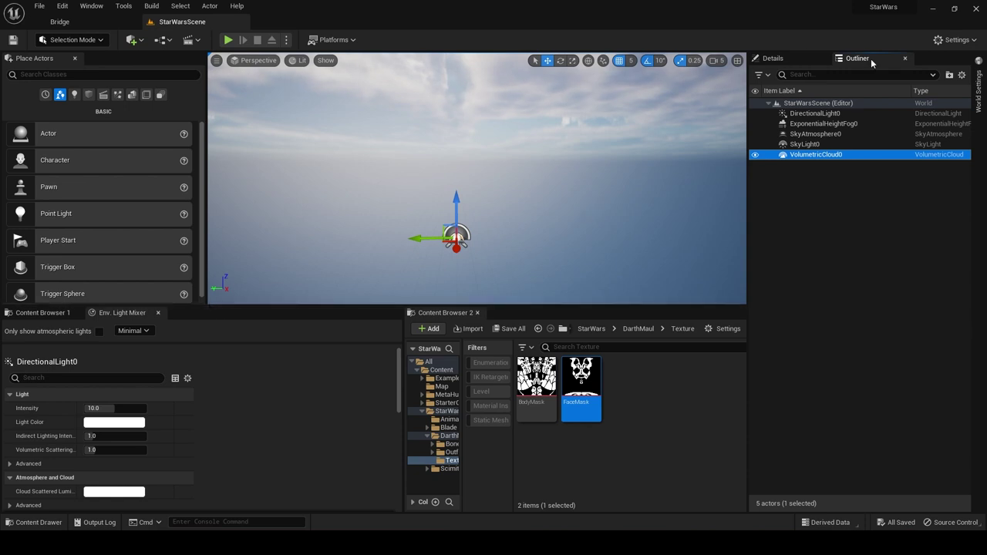
click(810, 108)
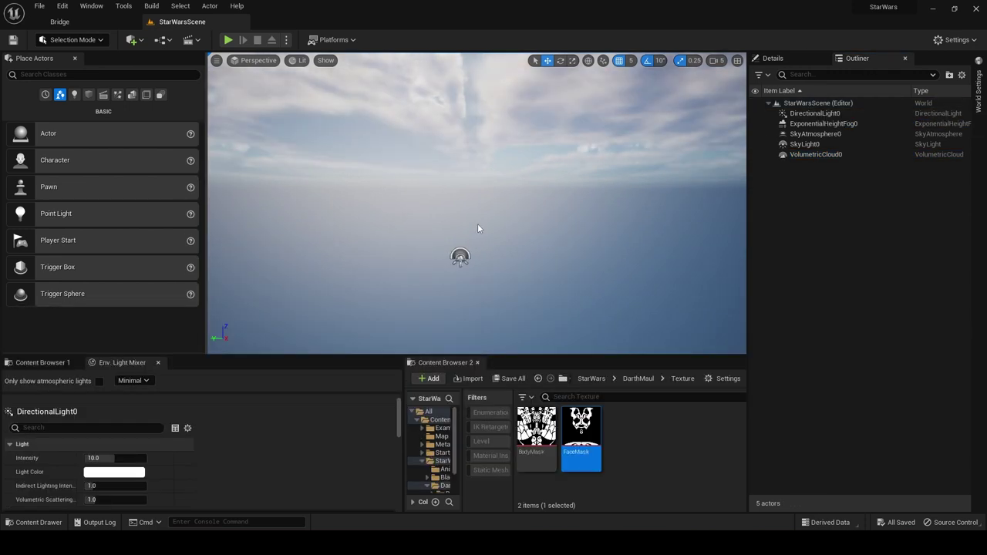
In Landscape mode, create a new landscape with a section size of 31×31 quads and 2×2 sections per component.
click(84, 41)
click(77, 67)
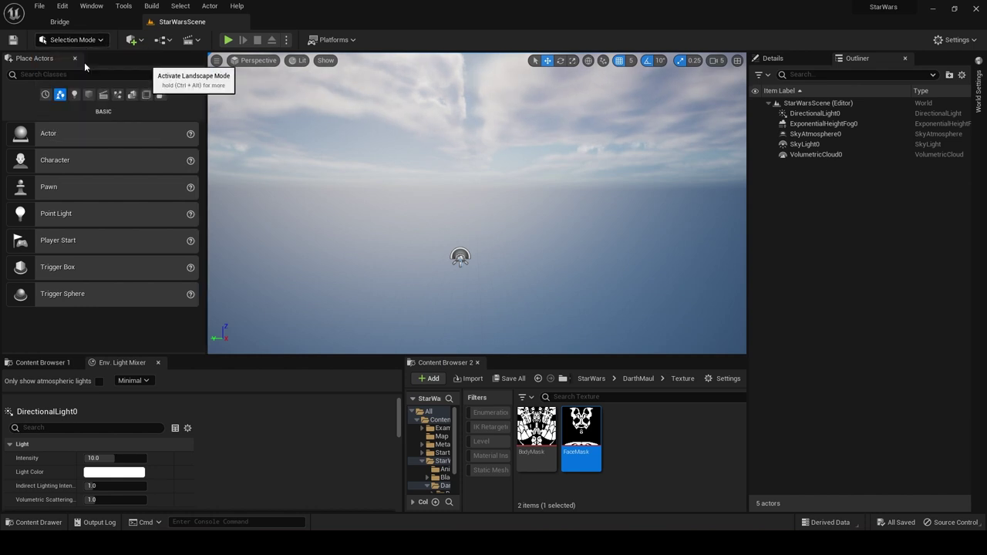
mouse_move(477, 203)
right_down()
mouse_move(477, 247)
mouse_move(477, 222)
right_up()
right_drag(525, 249, 524, 249)
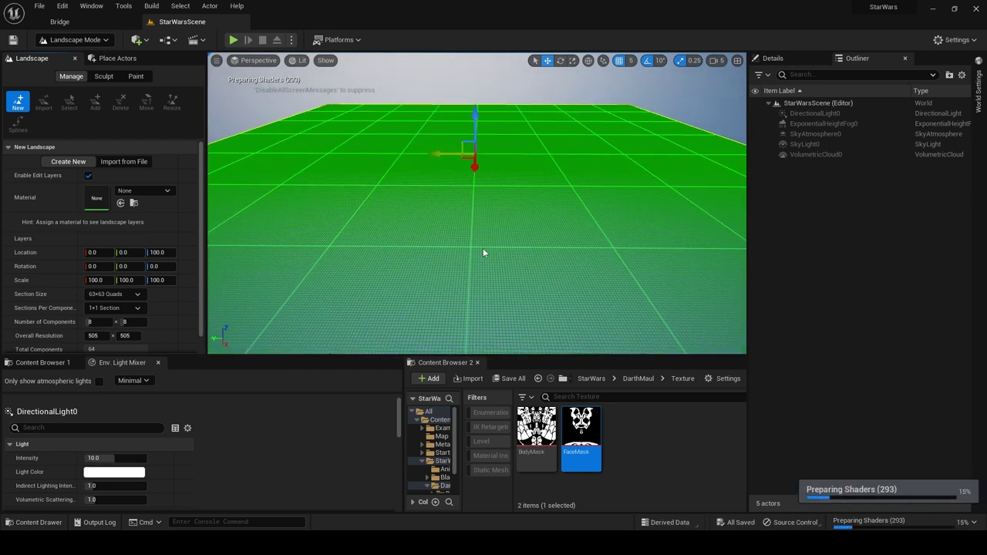
click(134, 294)
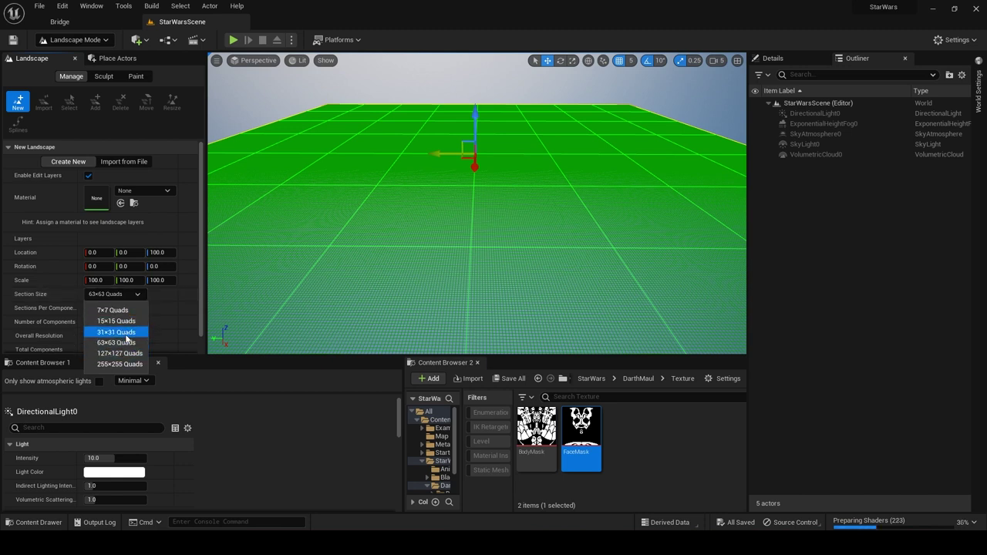
click(122, 332)
click(115, 308)
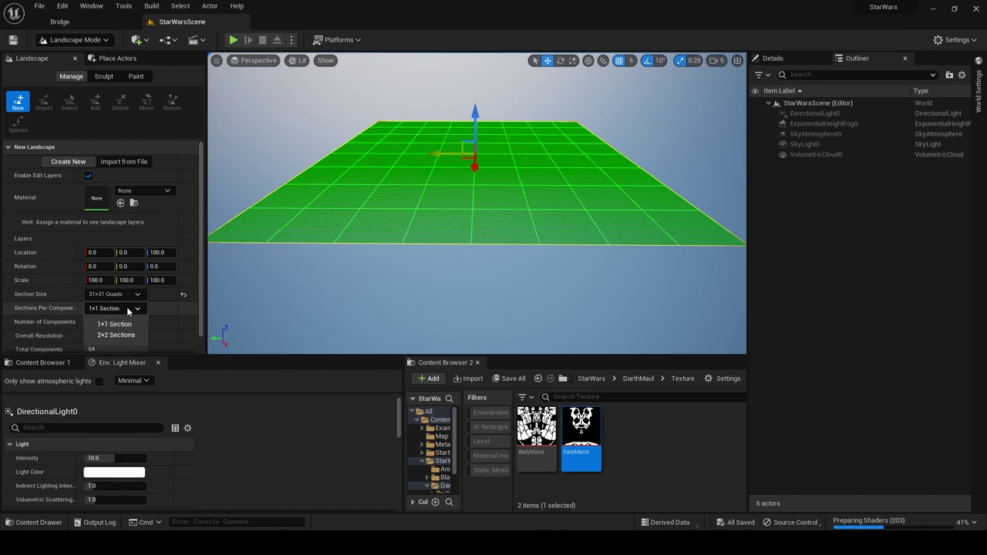
click(124, 337)
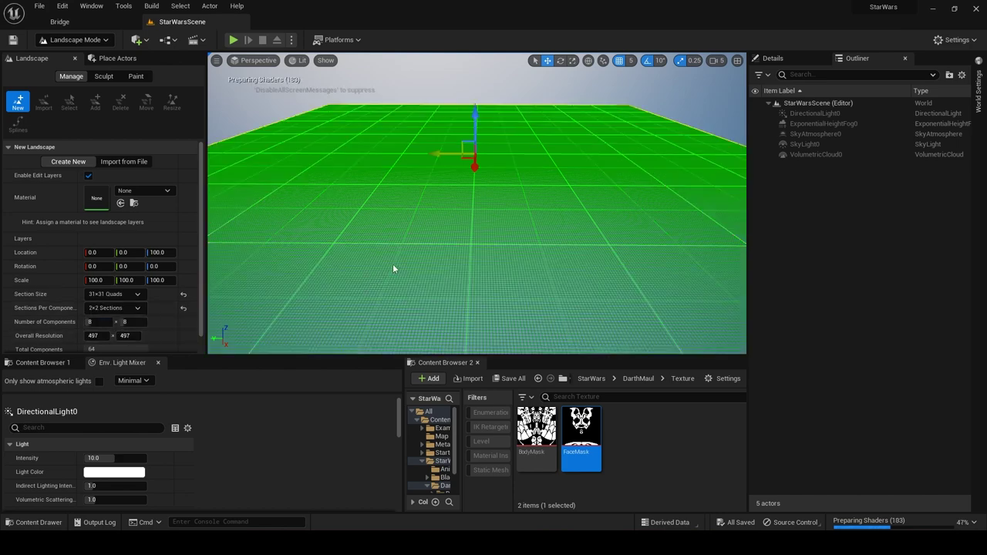
right_drag(393, 267, 610, 282)
right_drag(477, 231, 312, 216)
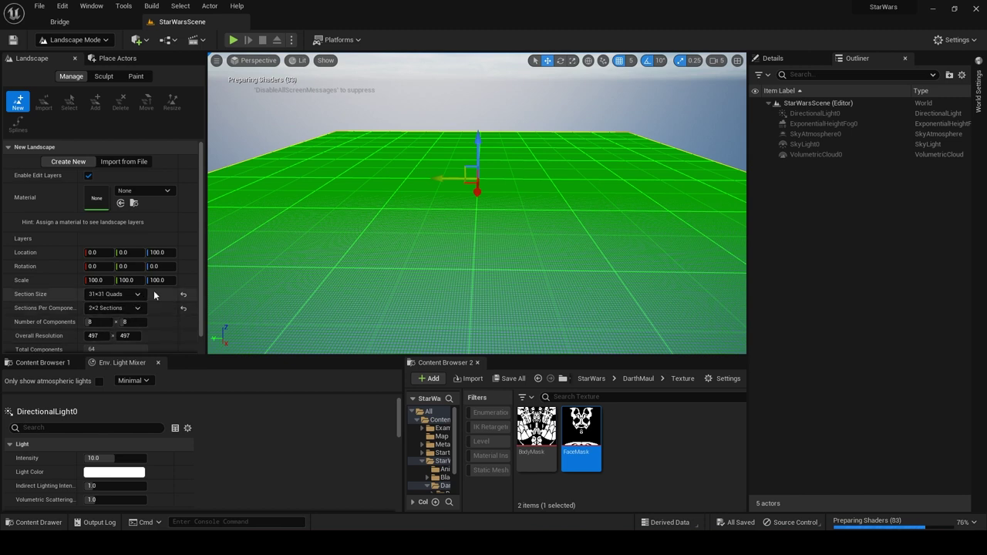
scroll(157, 296, down, 1)
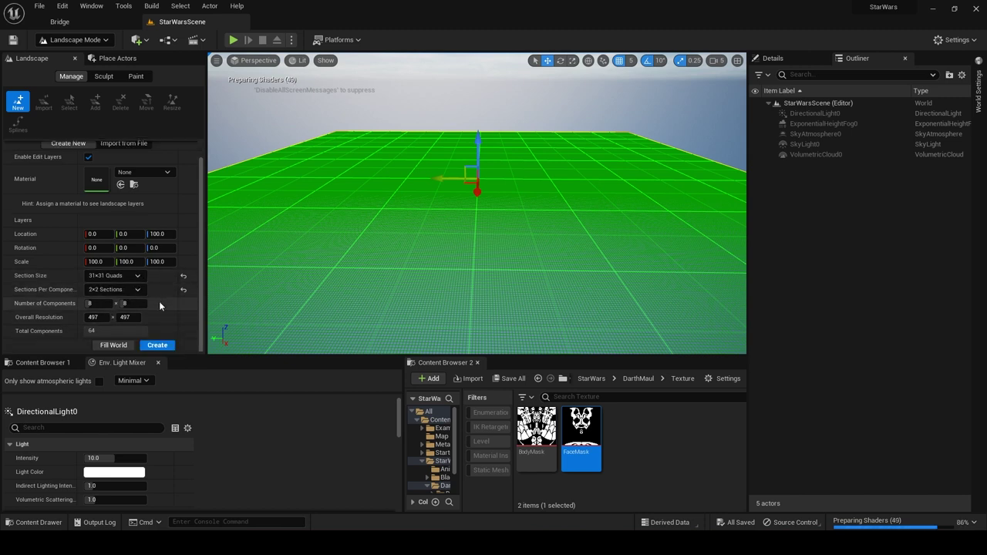
click(157, 345)
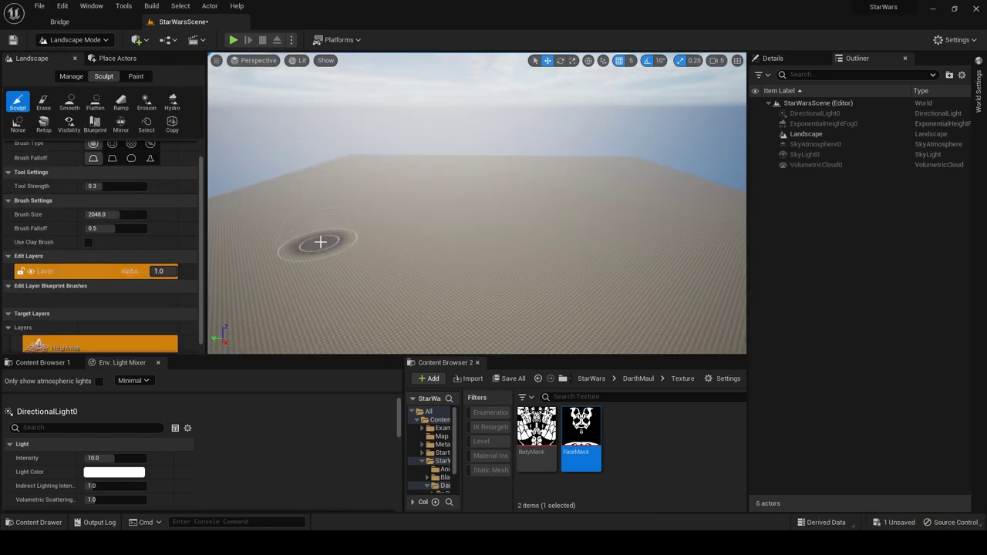
Try raising the middle of the landscape with the Sculpt brush, undoing each stroke.
mouse_move(320, 243)
mouse_down()
mouse_move(419, 216)
mouse_move(563, 236)
mouse_move(628, 296)
mouse_up()
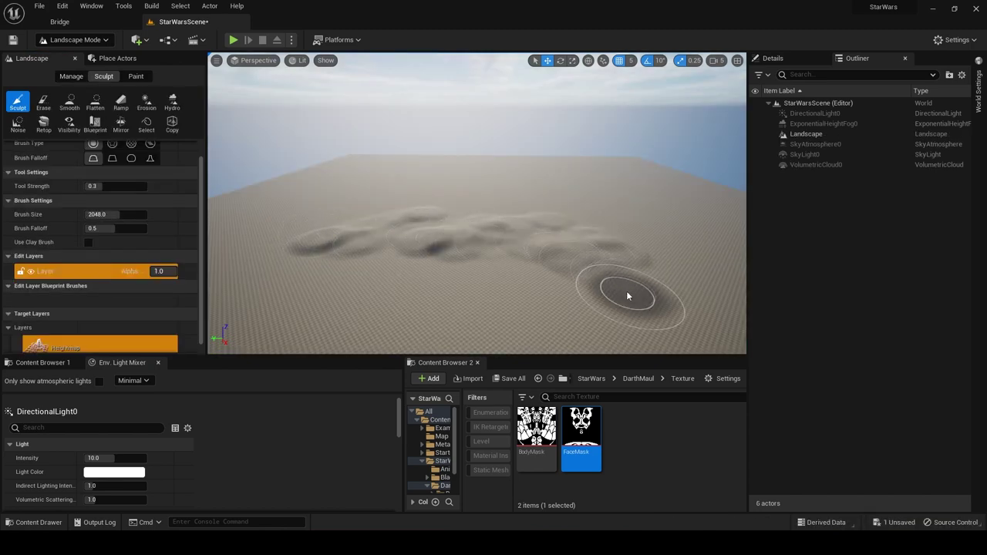
key(ctrl+z)
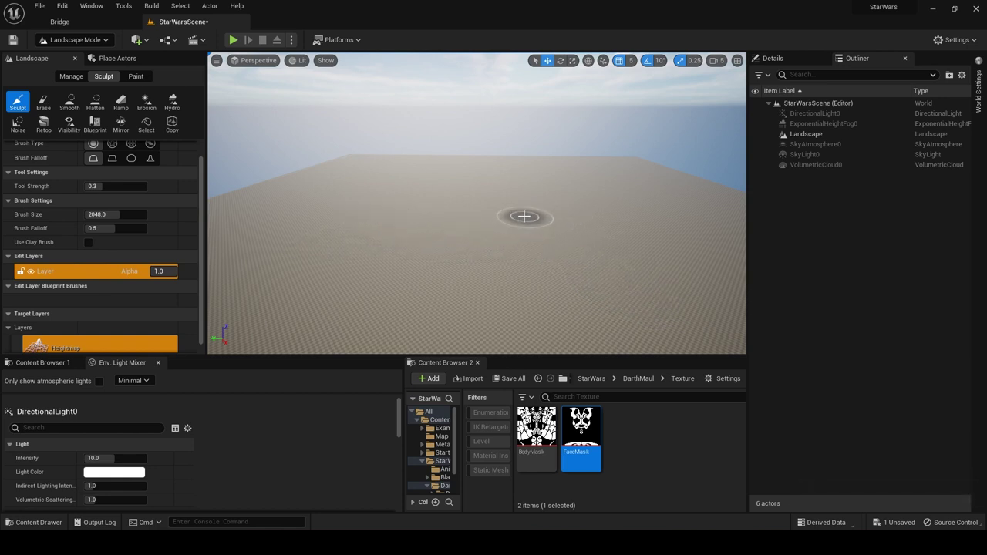
mouse_move(524, 216)
mouse_down()
mouse_move(538, 240)
mouse_move(501, 254)
mouse_move(522, 296)
mouse_move(604, 293)
mouse_up()
key(ctrl+z)
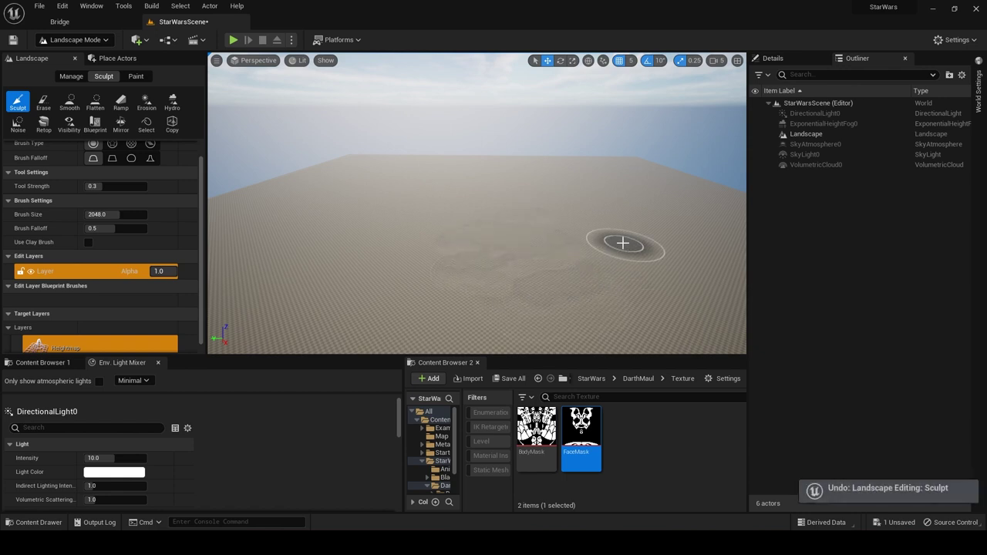
Open Quixel Bridge and search its asset library for "Islandic".
mouse_move(535, 222)
right_down()
mouse_move(397, 225)
mouse_move(571, 212)
mouse_move(571, 186)
right_up()
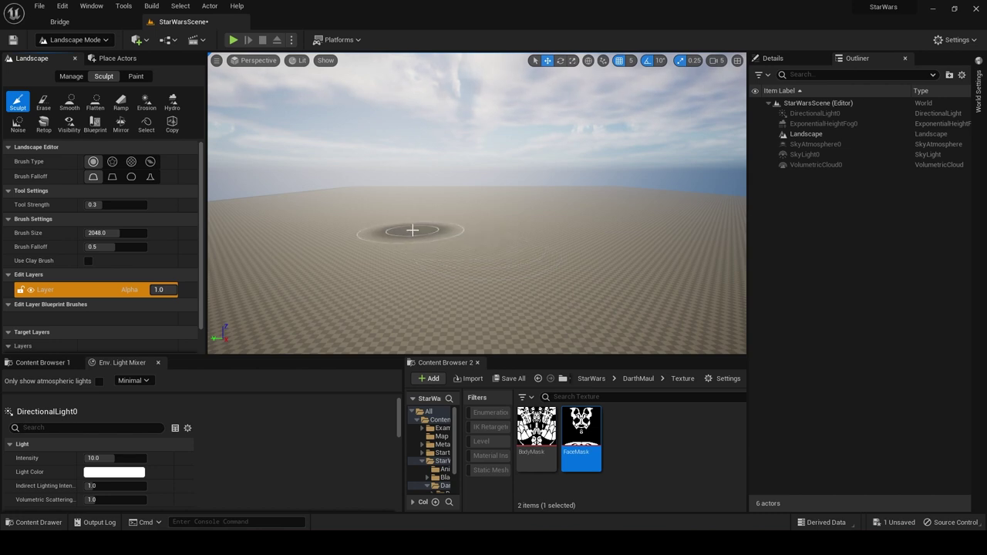
click(83, 8)
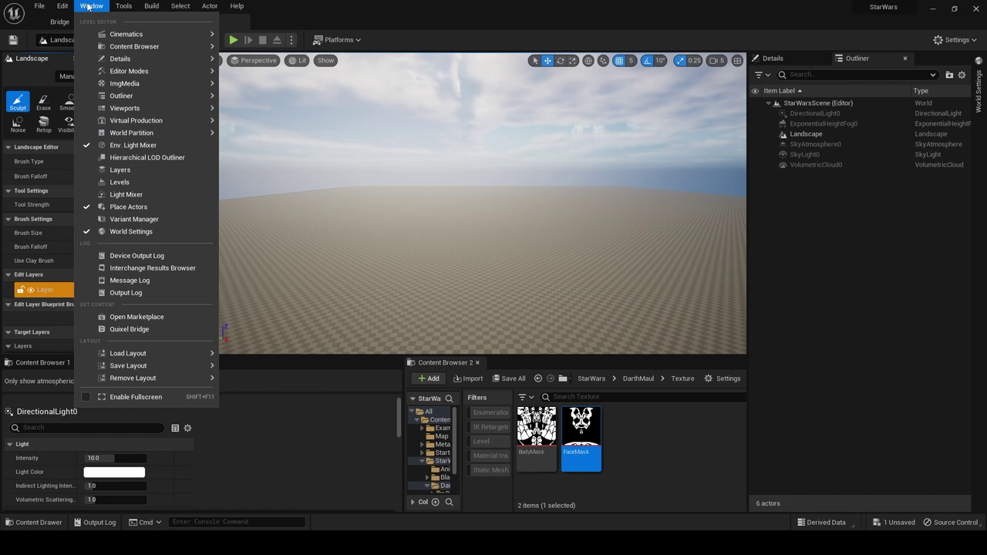
click(155, 329)
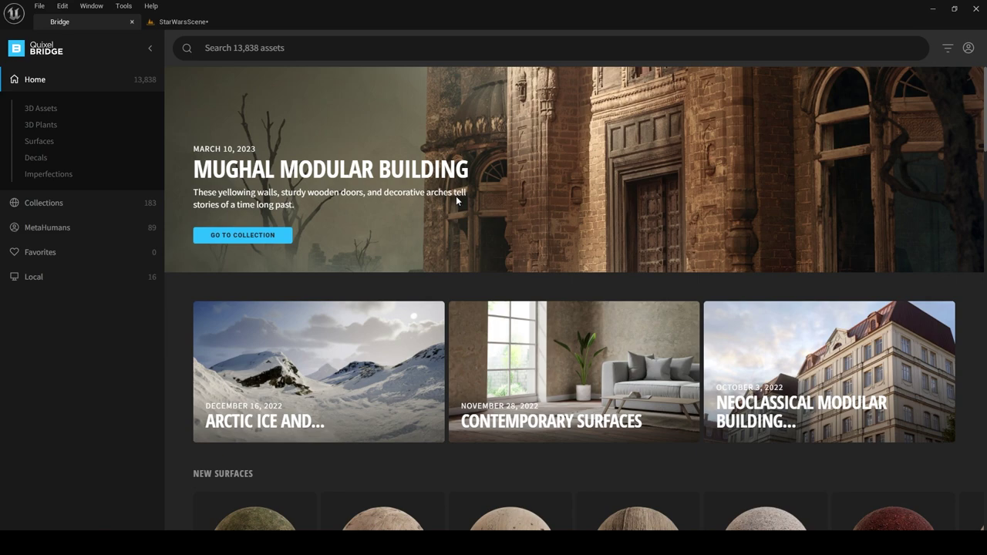
scroll(456, 196, down, 3)
scroll(456, 196, up, 2)
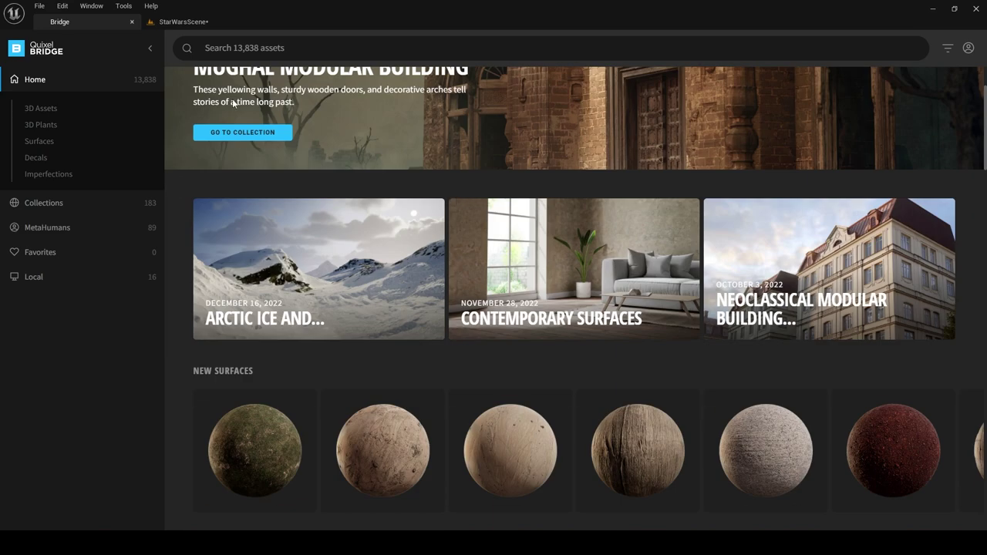
click(316, 47)
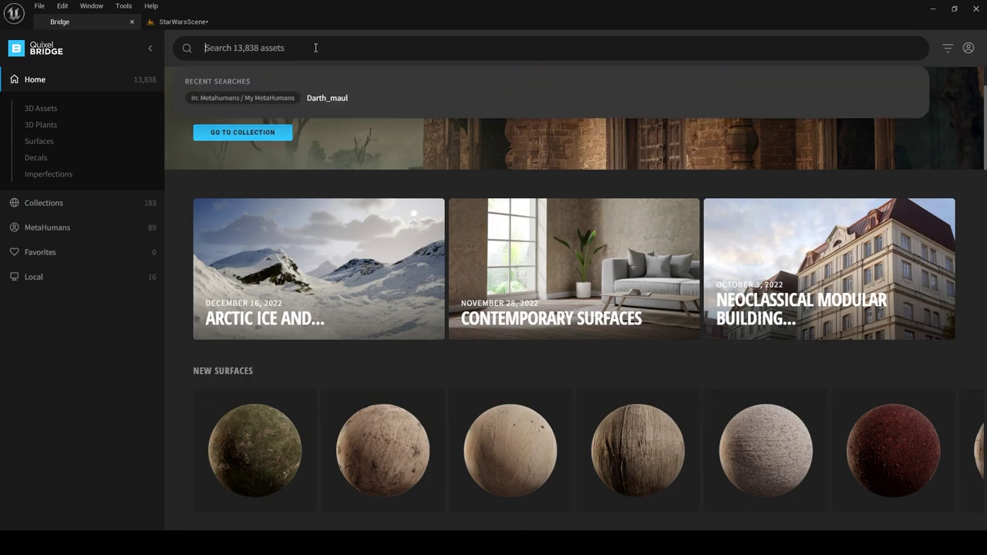
text(Islandic)
key(Return)
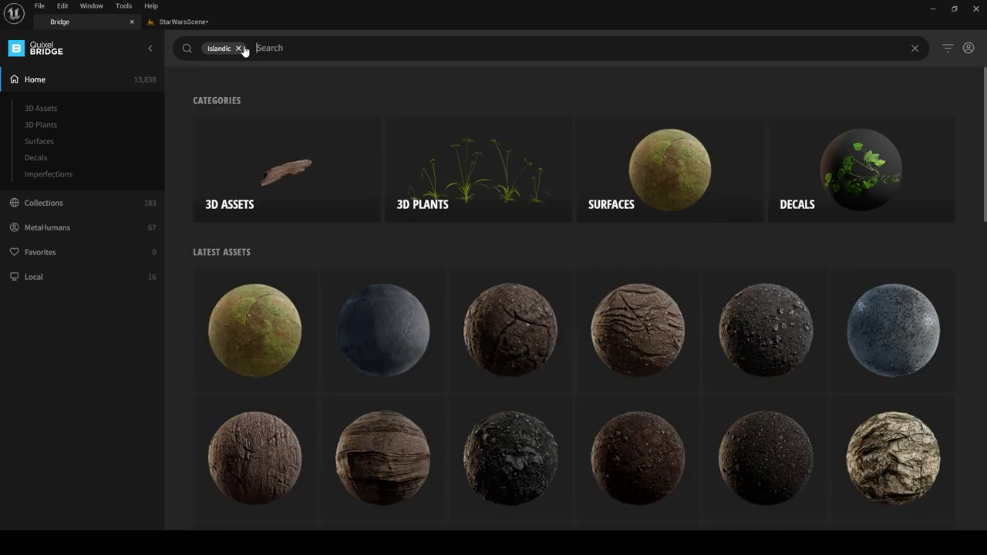
Download the Icelandic Rocky Ground surface in High Quality and add it to the project.
scroll(711, 244, down, 1)
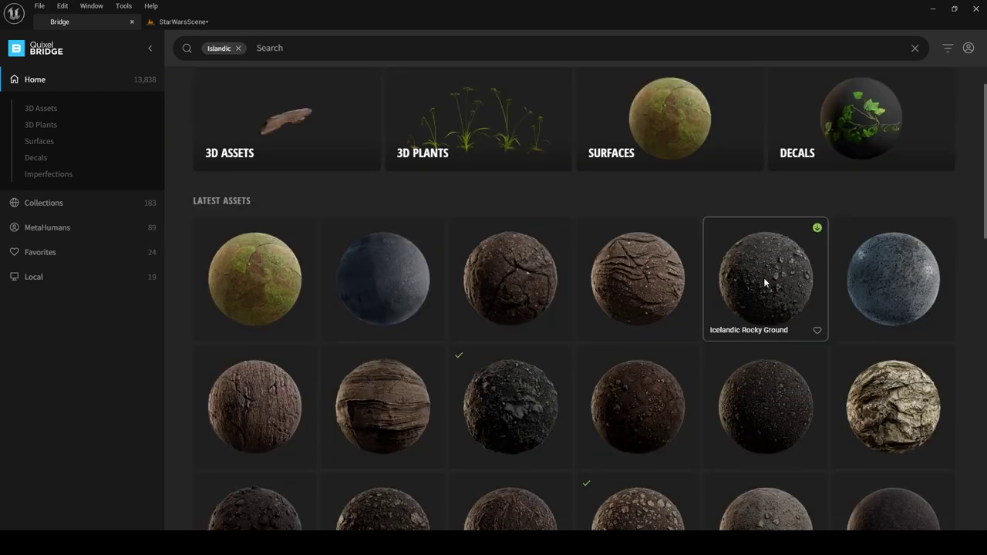
scroll(764, 277, down, 2)
click(762, 201)
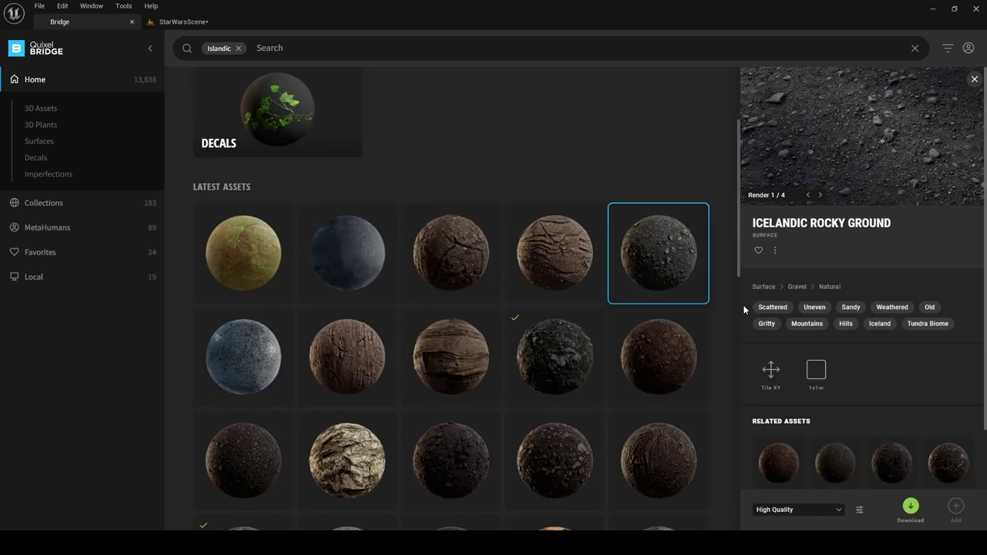
click(803, 510)
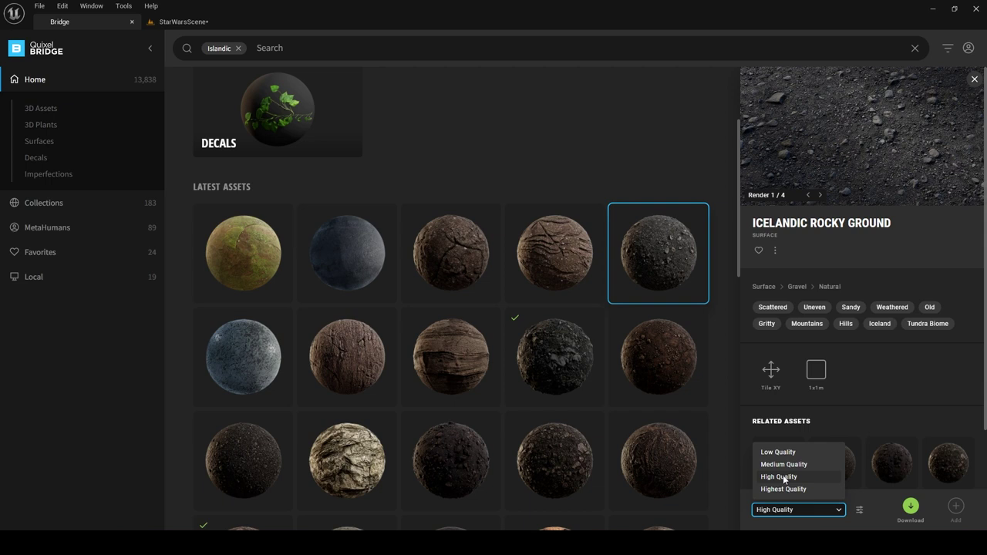
click(783, 477)
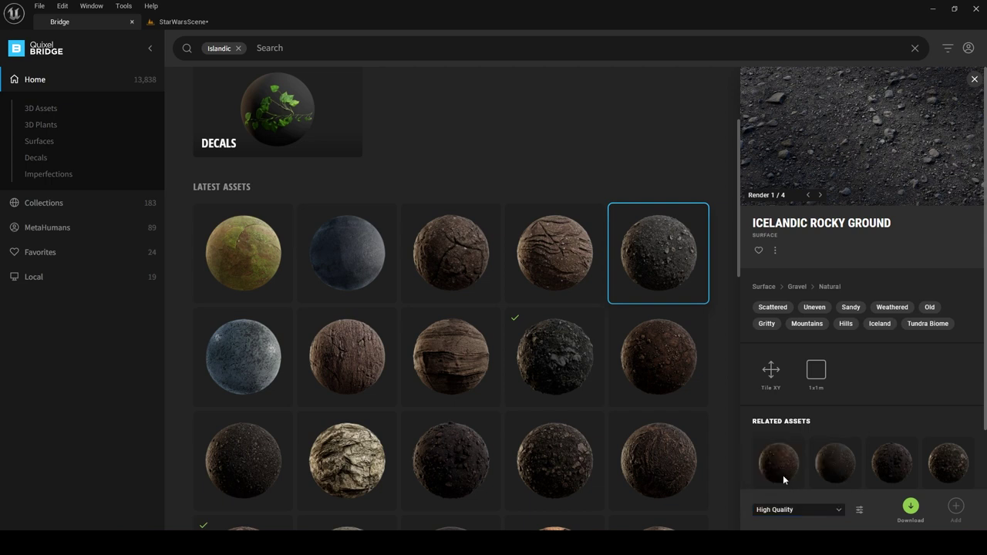
click(910, 509)
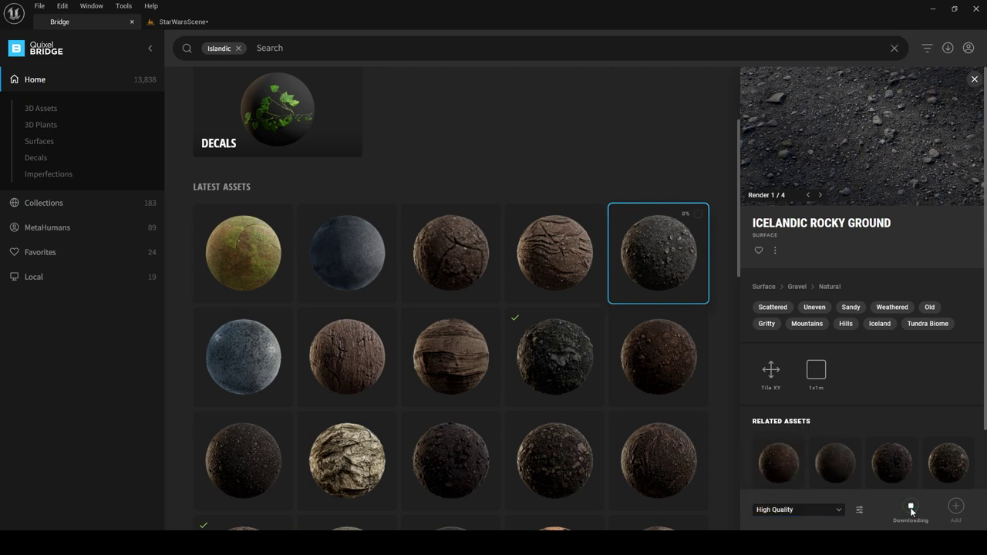
click(956, 508)
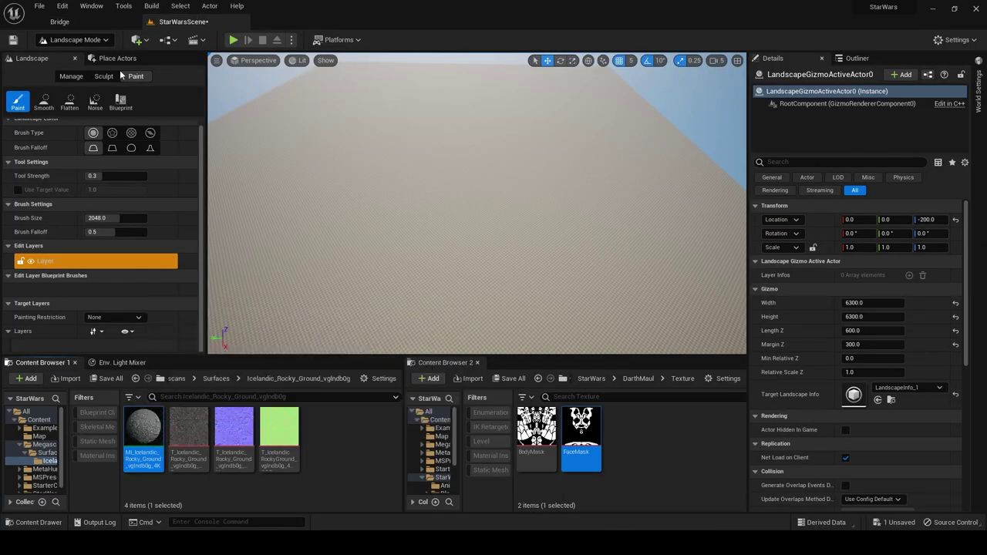
Switch to Selection mode and assign the Icelandic Rocky Ground material instance as the landscape's Landscape Material.
click(93, 44)
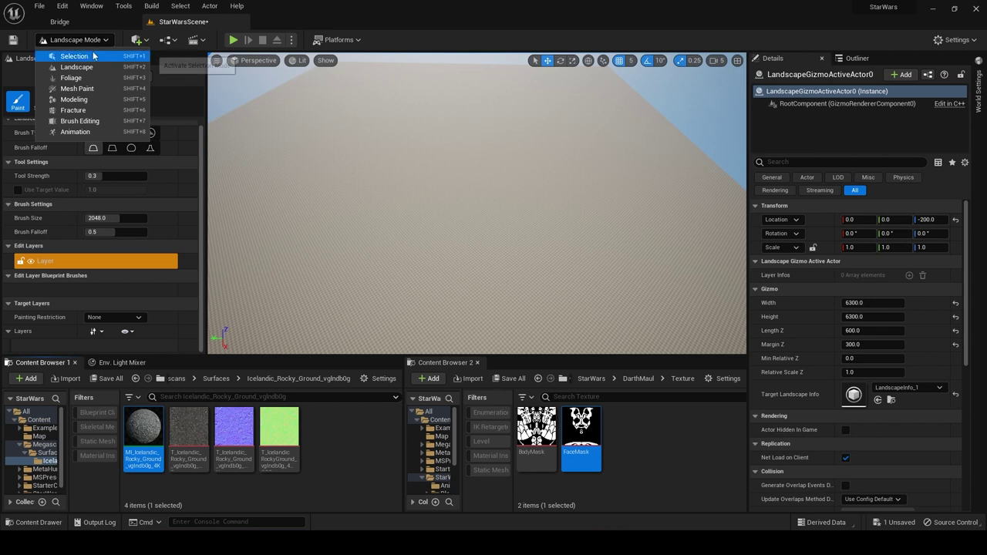
click(88, 47)
click(431, 203)
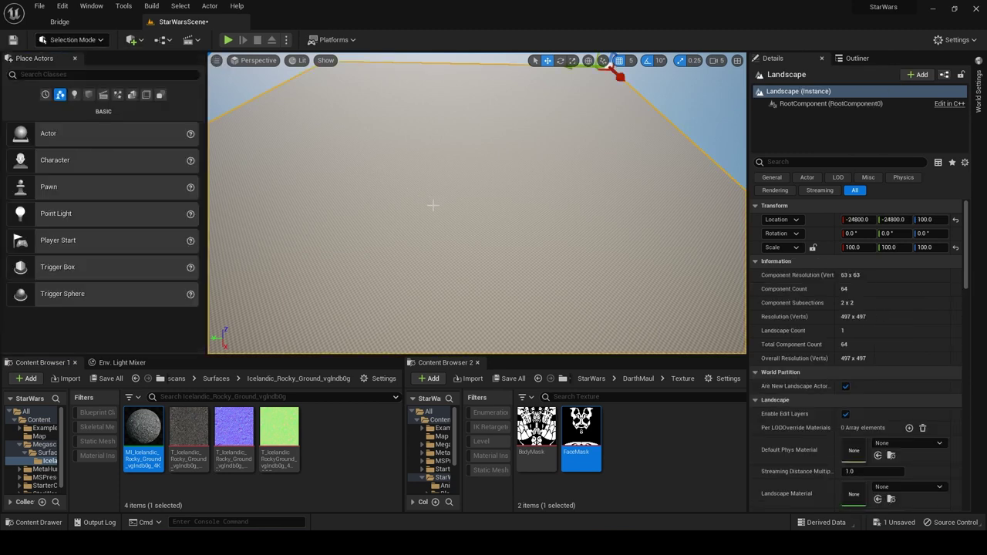
scroll(848, 345, down, 2)
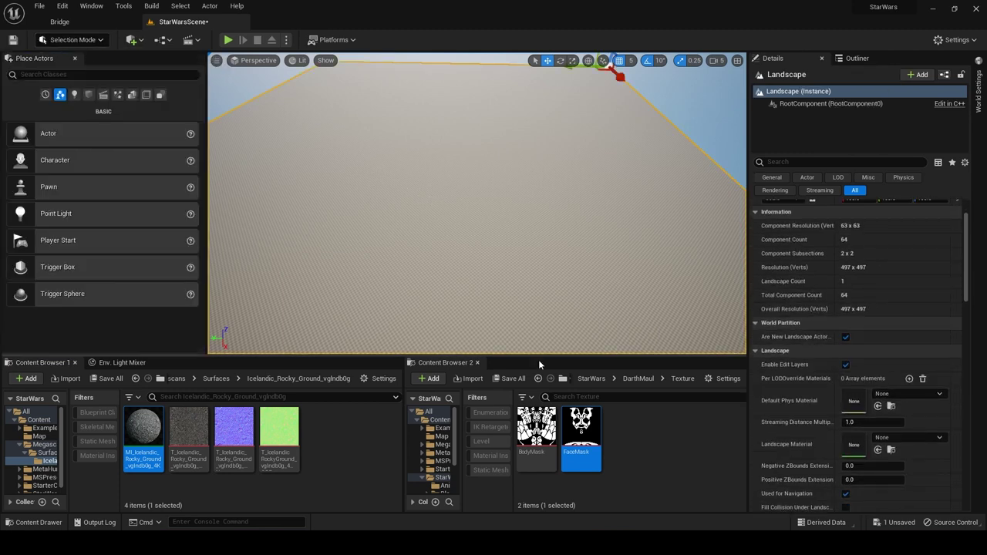
drag(144, 426, 849, 446)
right_drag(478, 204, 463, 227)
key(w)
right_drag(694, 293, 694, 305)
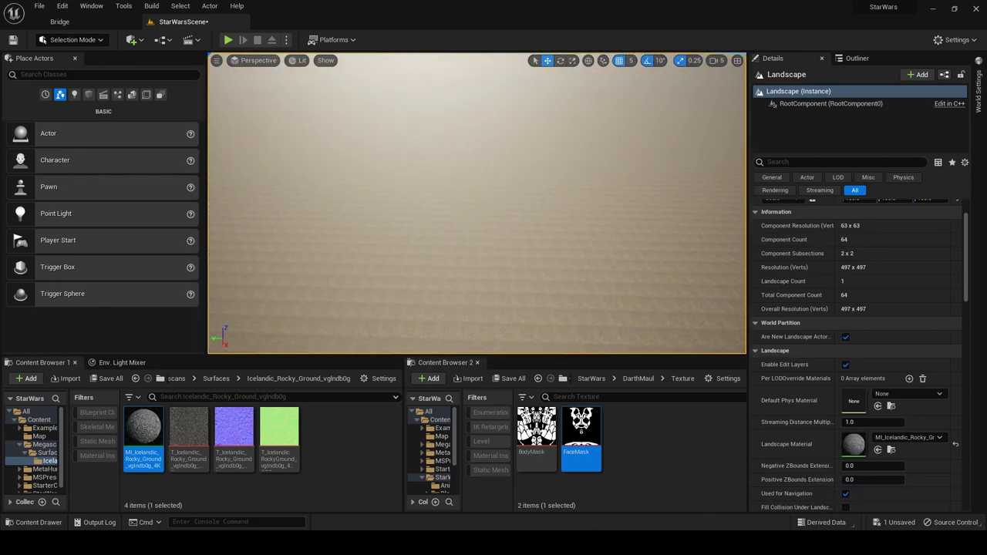
In the Icelandic Rocky Ground material instance, enable Tiling/Offset, set Tiling X and Tiling Y to 0.03, save and close it.
double_click(154, 434)
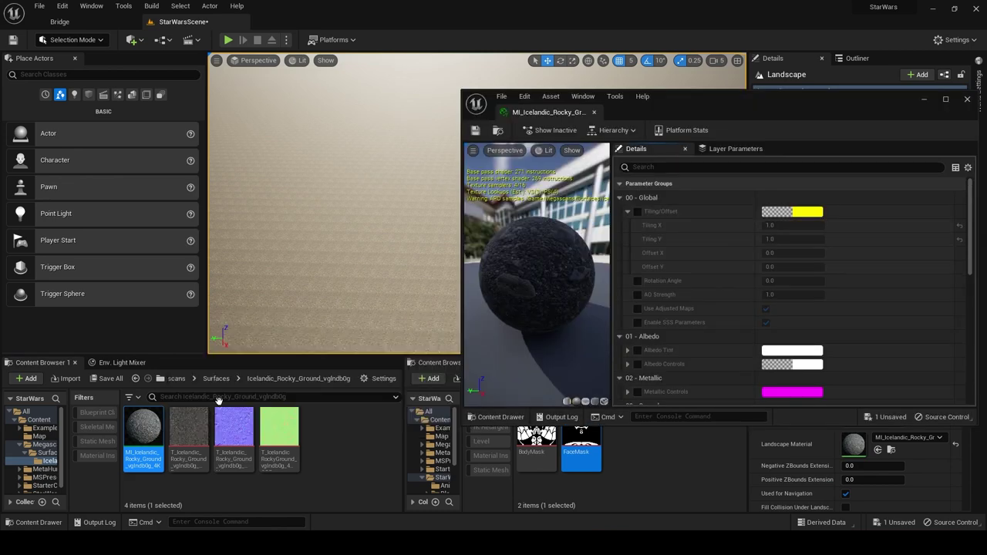
click(638, 211)
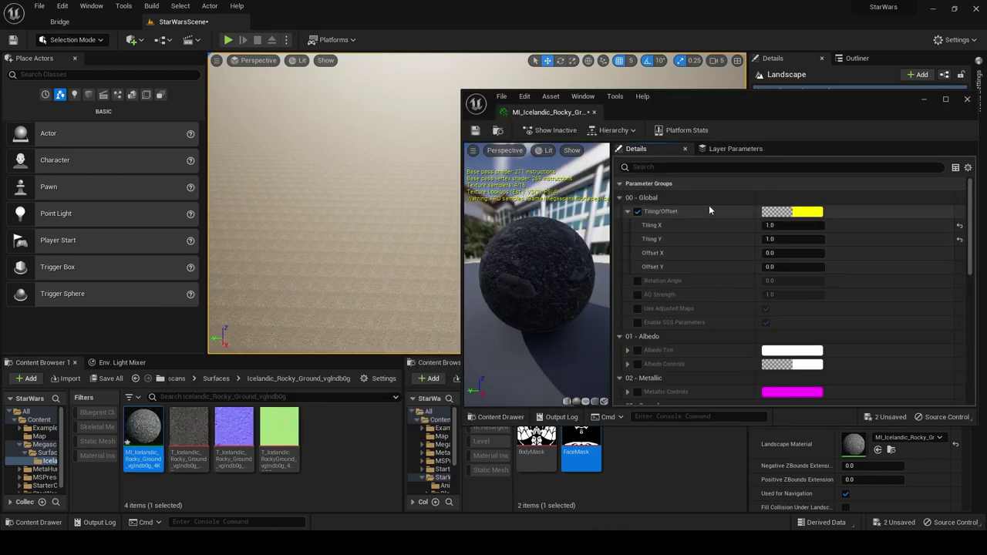
click(774, 224)
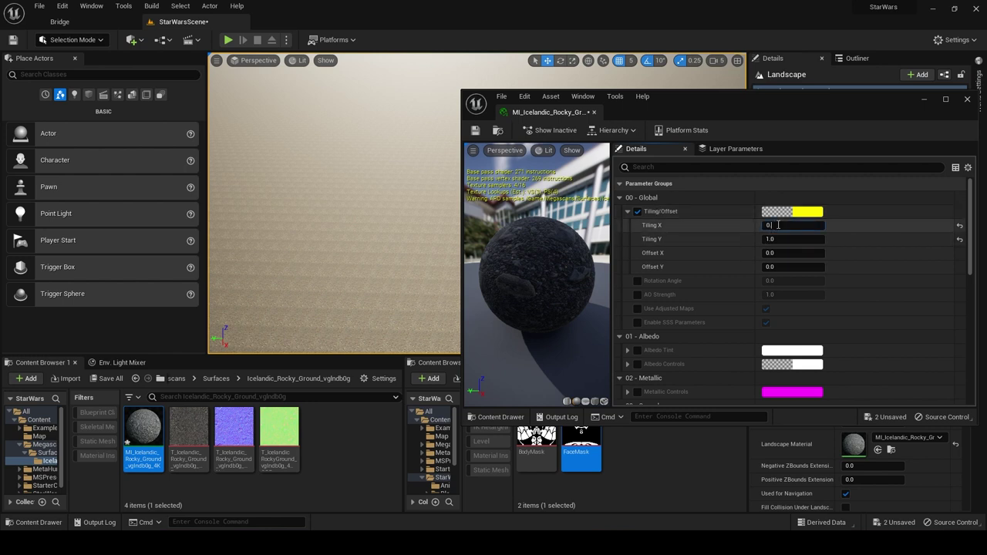
text(0.03)
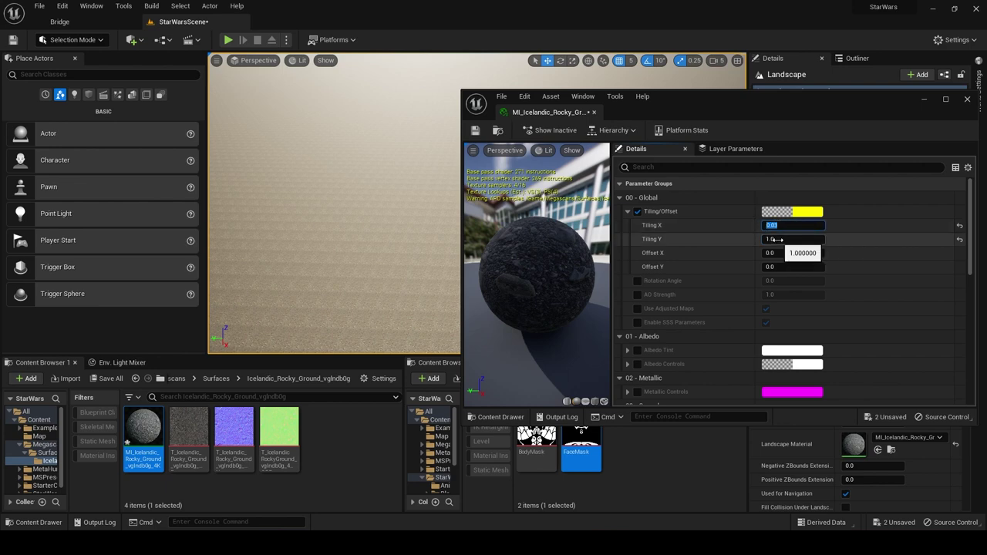
click(795, 239)
text(0.03)
key(Return)
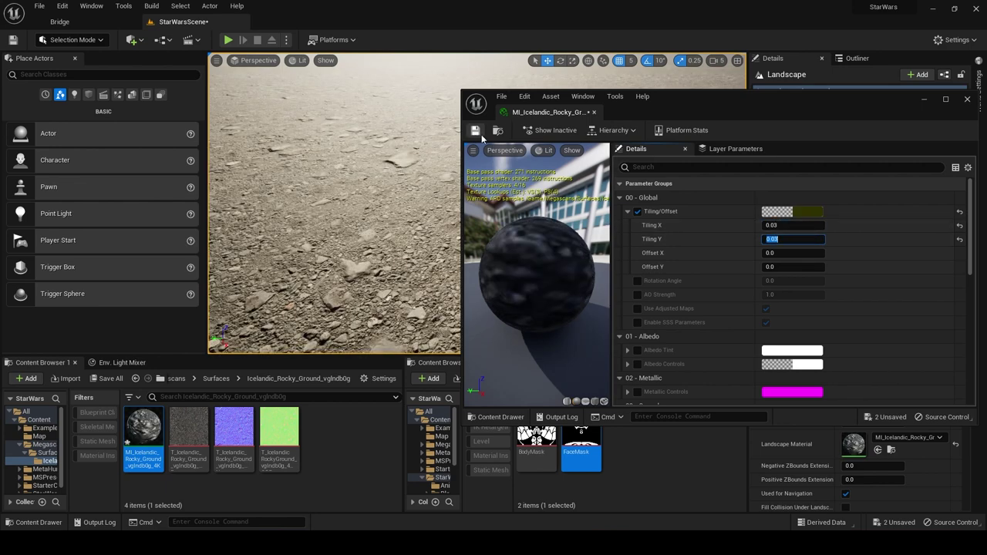
click(478, 132)
key(s)
right_drag(386, 214, 384, 213)
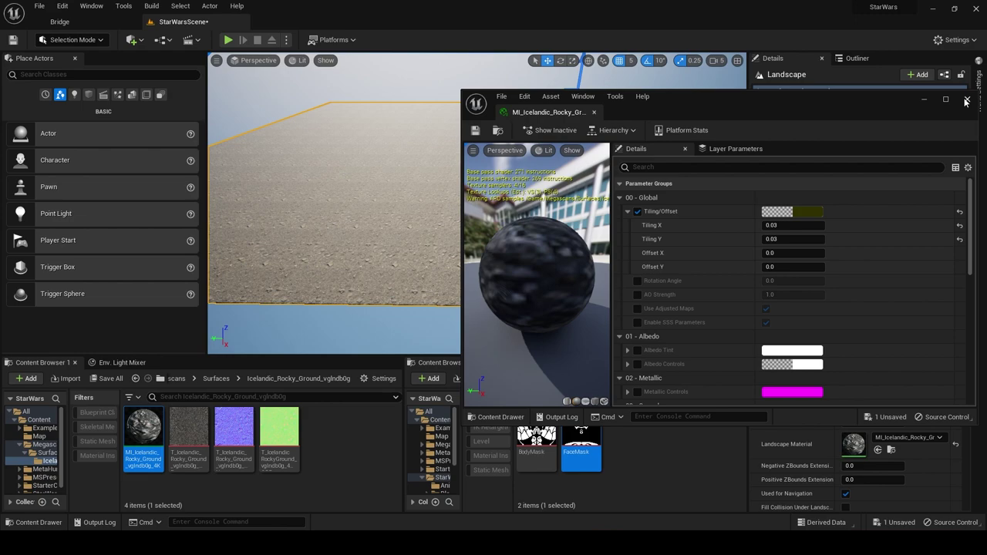
click(967, 101)
Place a Cine Camera Actor from the Cinematic category near the front edge of the landscape.
right_drag(463, 200, 324, 205)
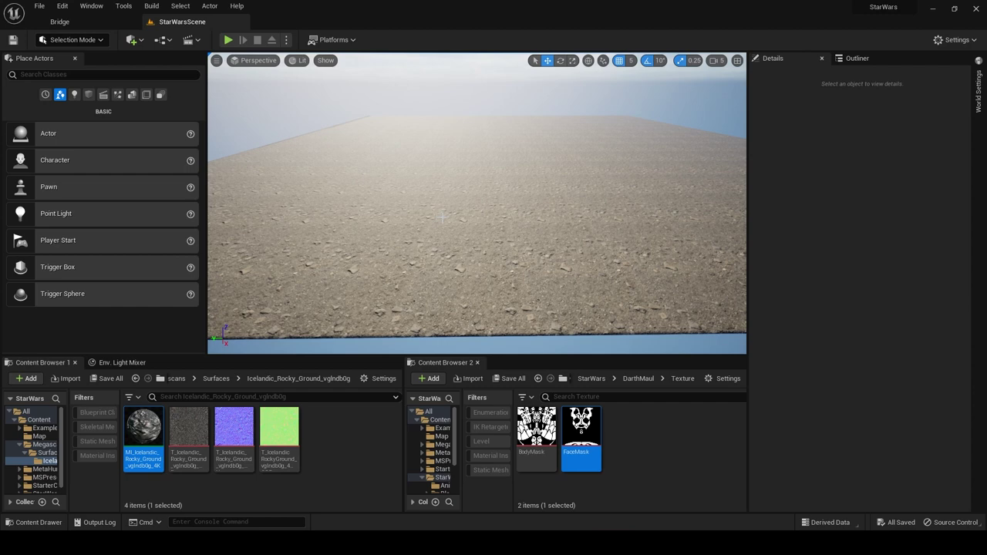
click(76, 60)
click(105, 6)
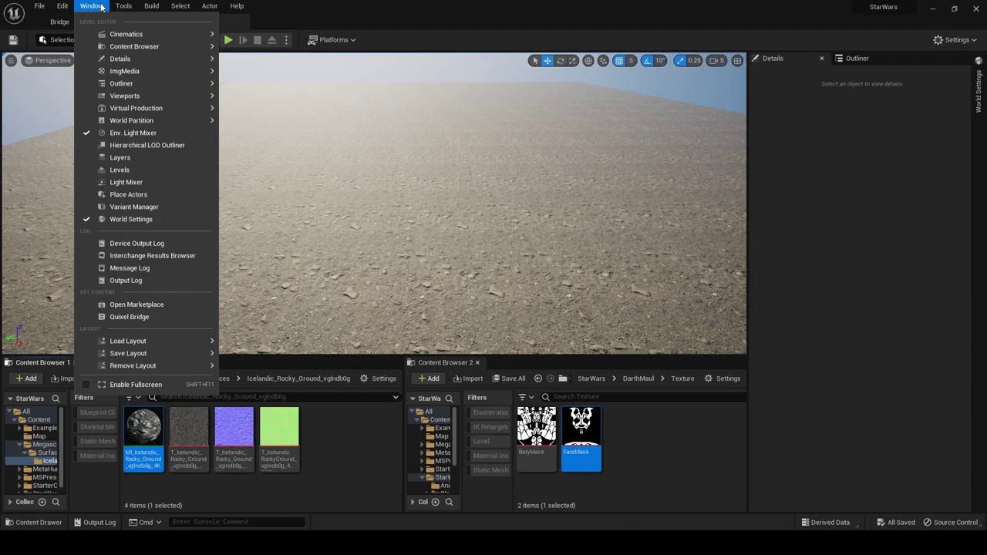
click(137, 194)
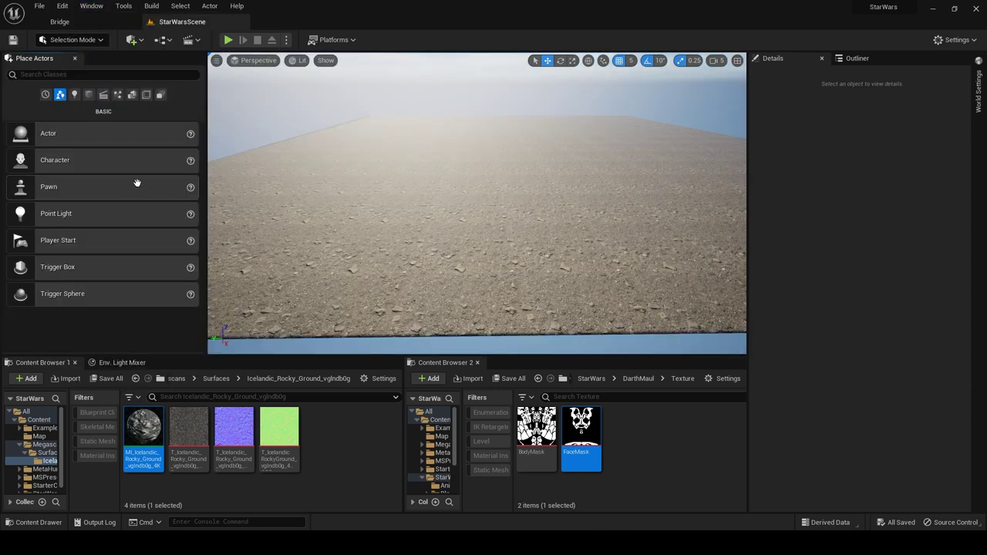
click(102, 96)
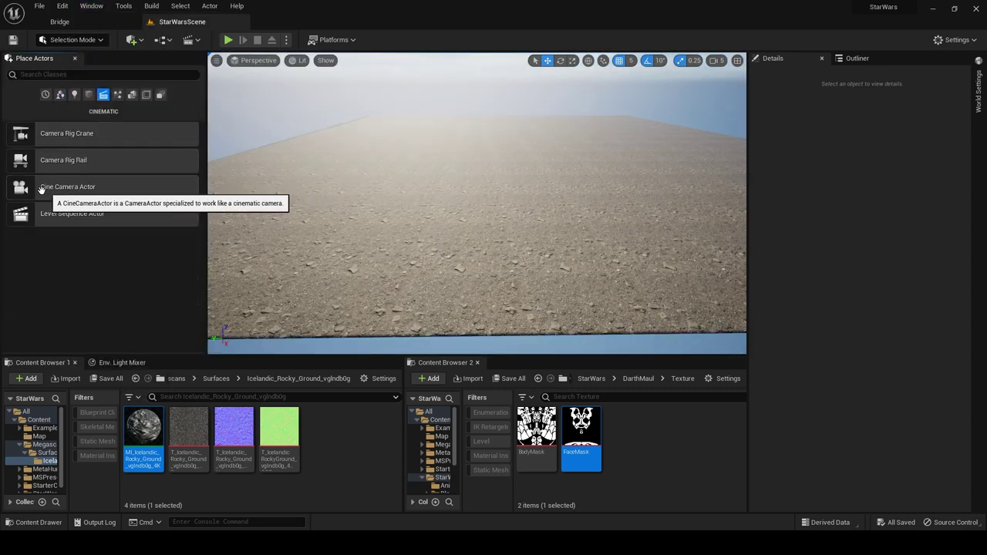
drag(57, 188, 527, 318)
Rotate the cine camera 180° about Z to face across the landscape and raise it to a Z location of 470.
mouse_move(472, 287)
right_down()
mouse_move(540, 309)
mouse_move(540, 347)
mouse_move(473, 287)
right_up()
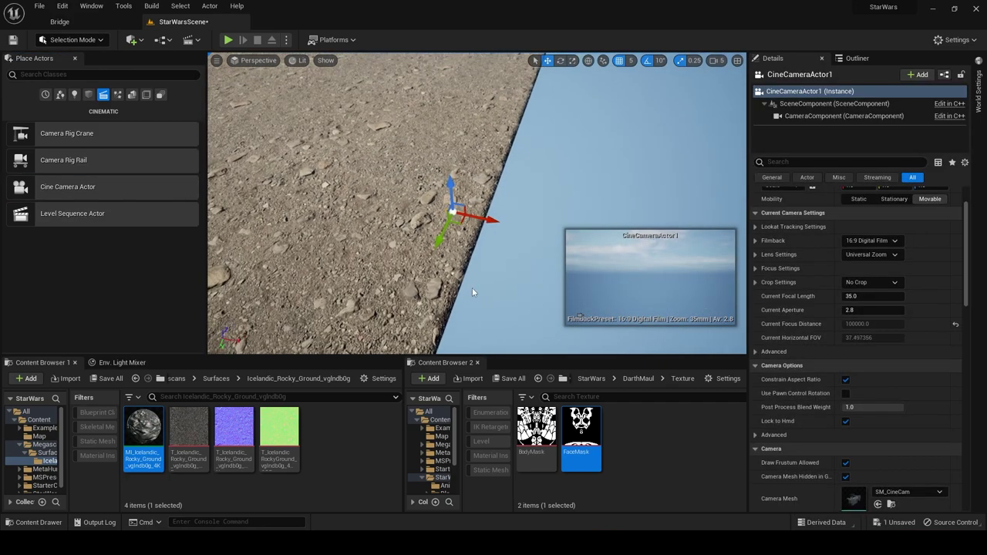
drag(448, 182, 456, 136)
click(560, 60)
drag(491, 208, 503, 165)
click(548, 60)
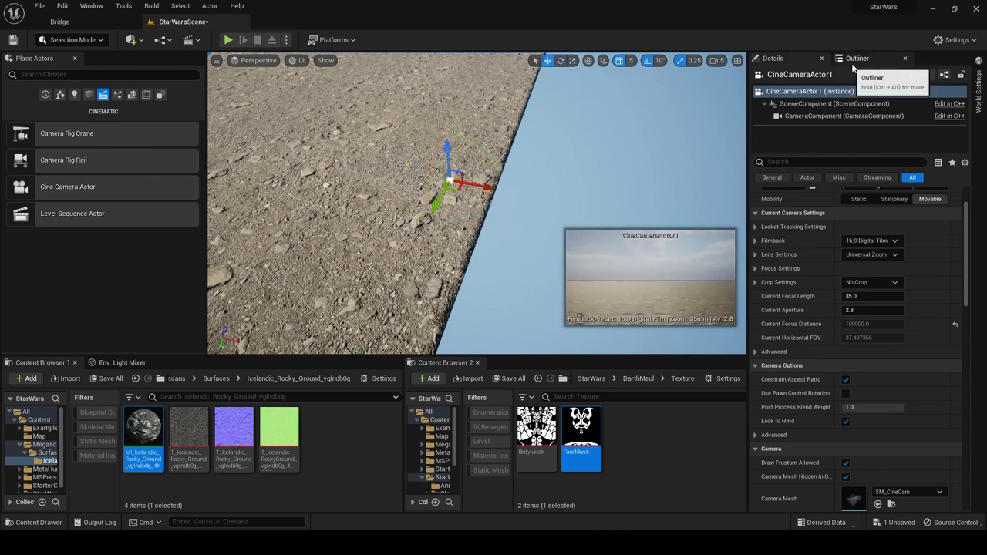
click(853, 62)
click(767, 59)
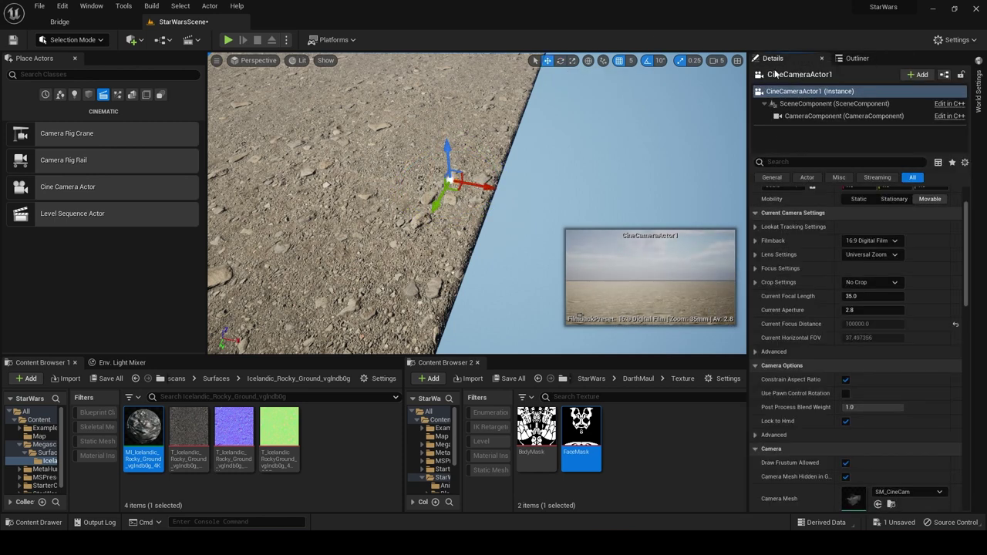
right_drag(447, 218, 468, 185)
scroll(858, 245, up, 2)
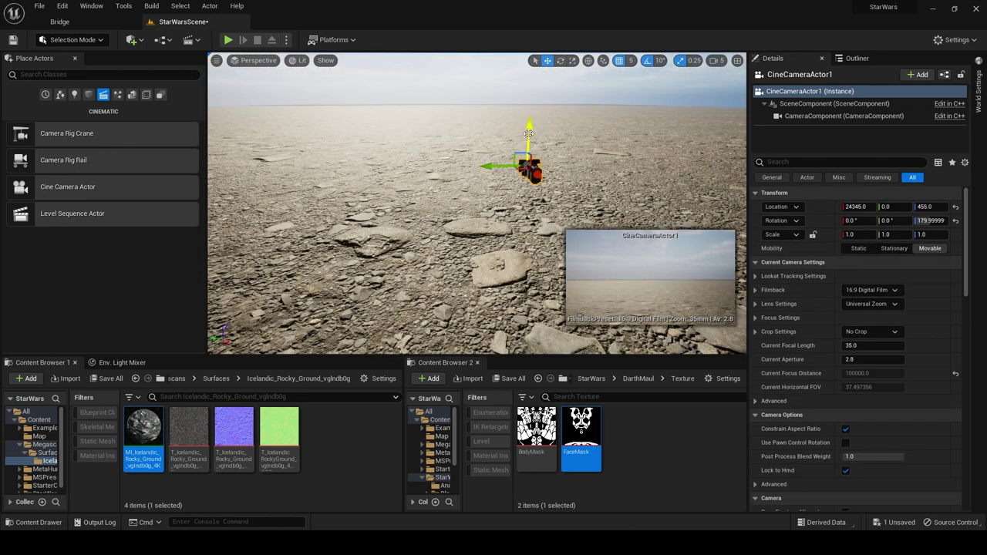
drag(530, 138, 529, 130)
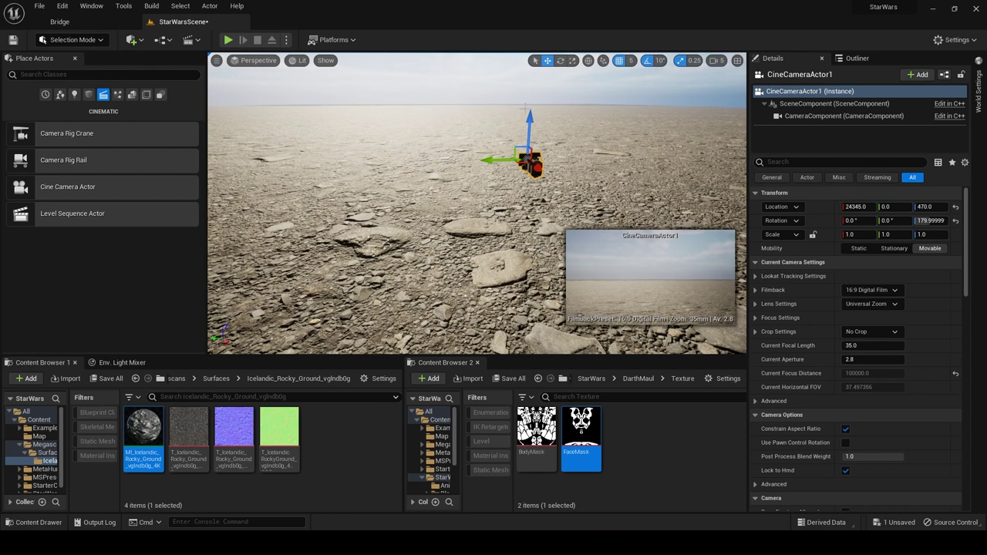
Open Viewport 2 as a second view of the level.
click(256, 61)
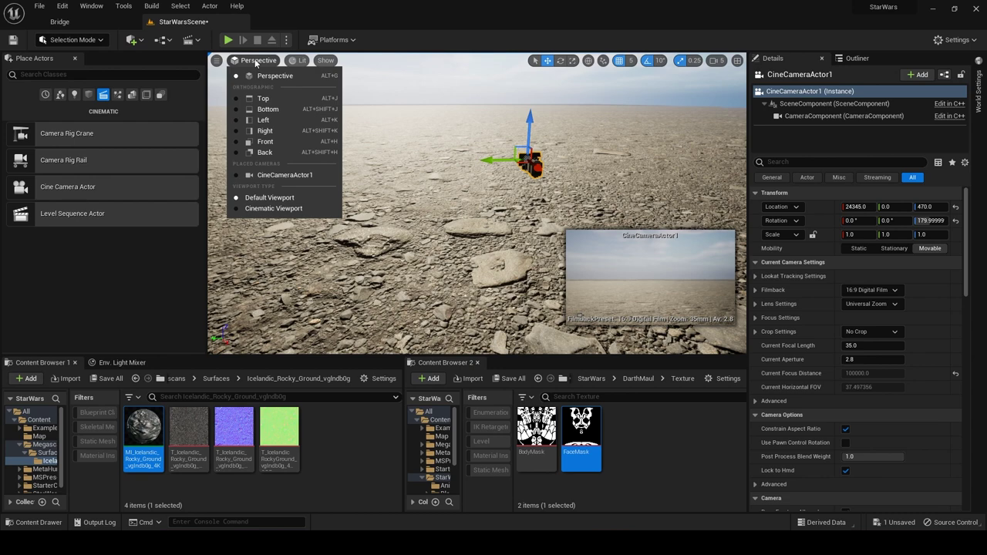
click(217, 60)
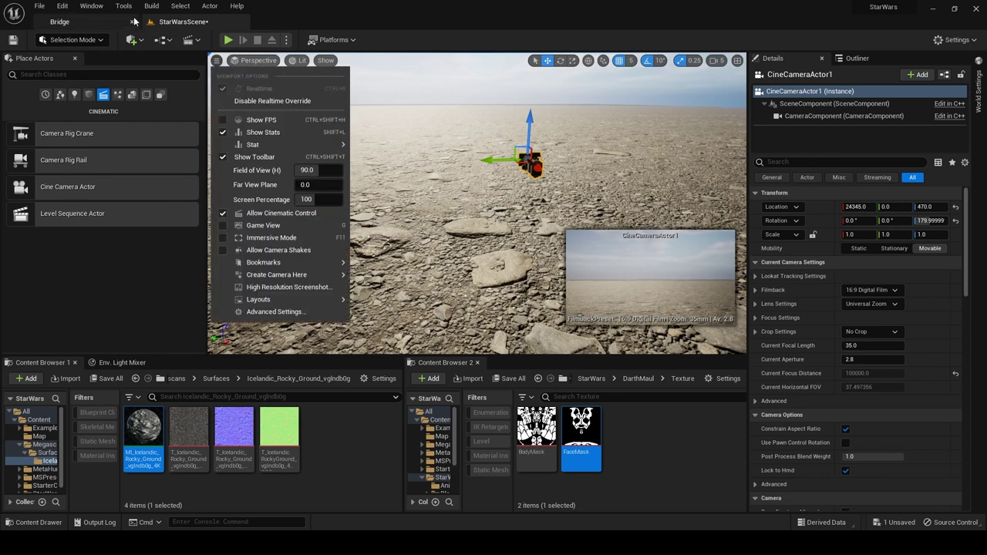
click(101, 6)
mouse_move(147, 98)
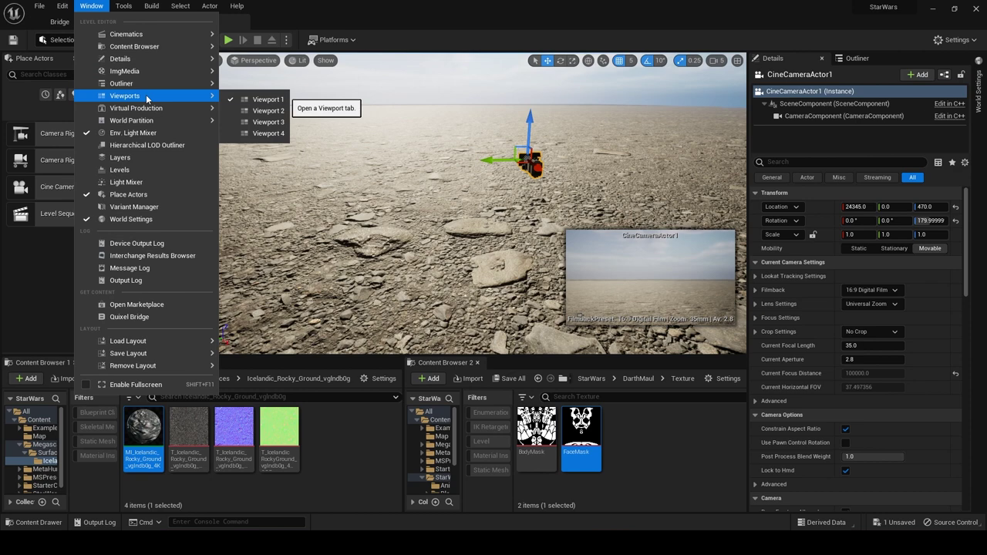
click(268, 110)
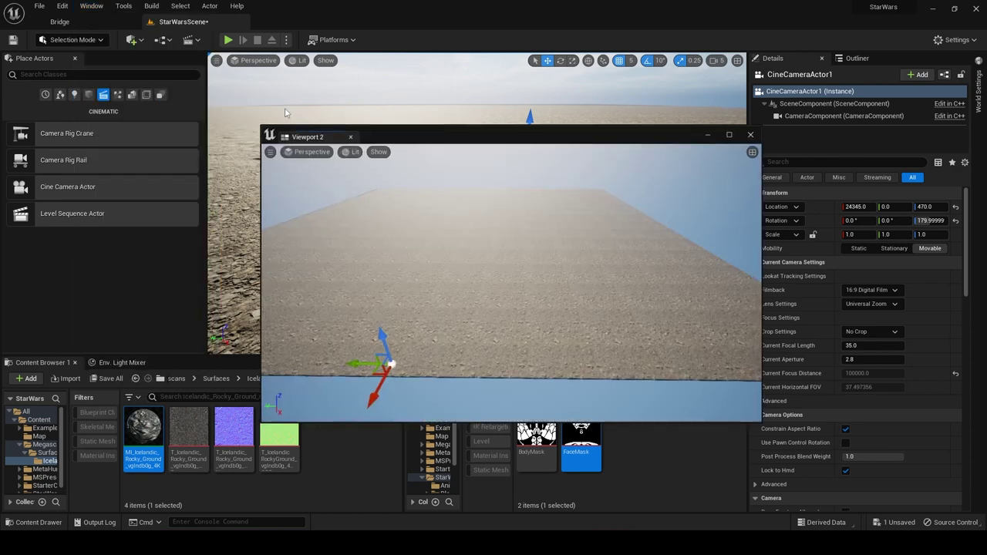
Make Viewport 2 a cinematic viewport and pilot CineCameraActor1 in it.
drag(507, 116, 552, 96)
click(296, 110)
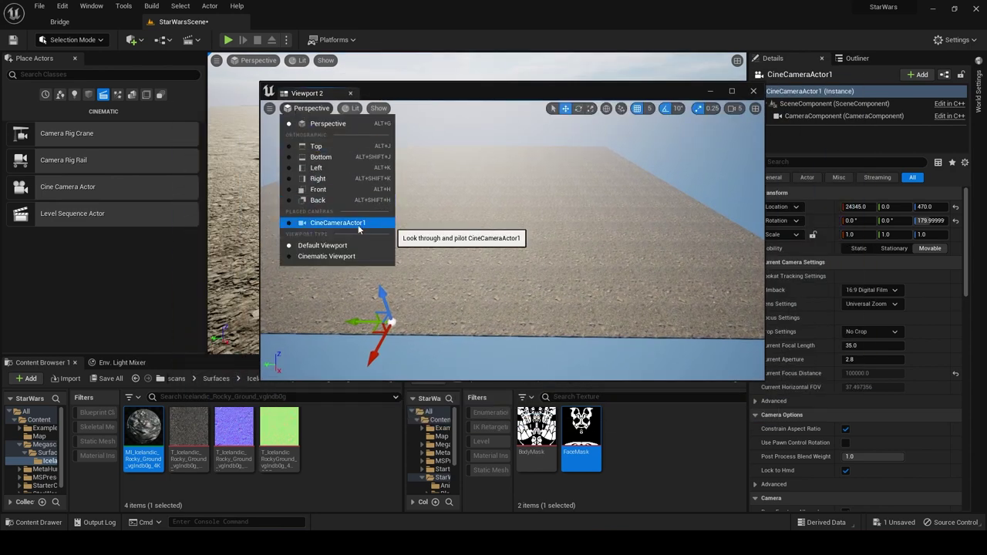
click(341, 257)
click(321, 110)
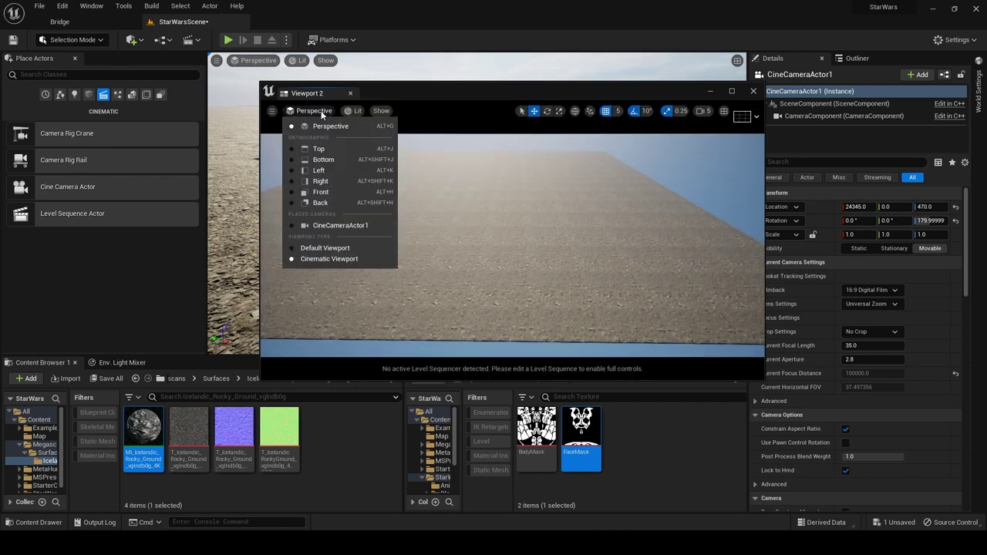
click(337, 226)
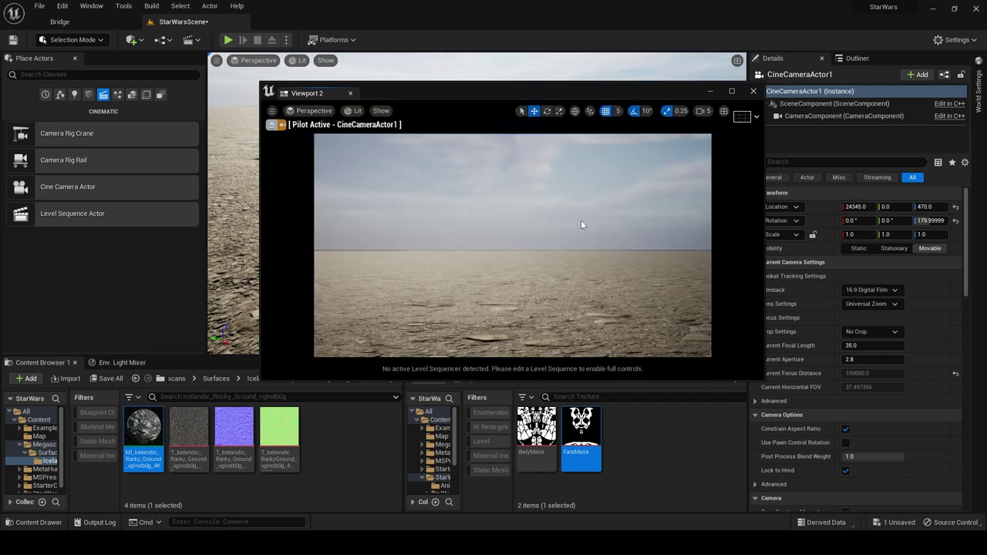
Show the 3x3 grid composition overlay in Viewport 2 and dock it beside the main level viewport.
click(742, 116)
click(802, 160)
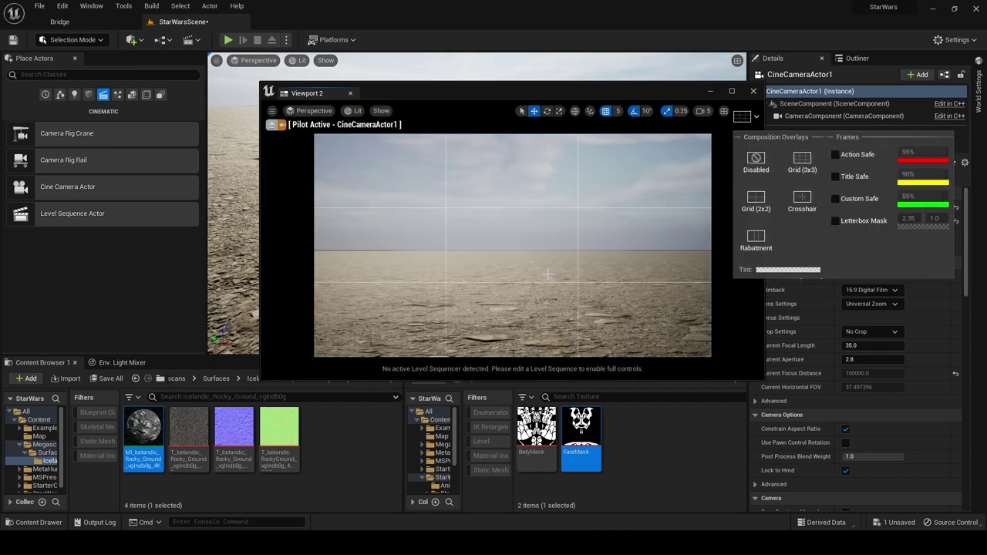
drag(588, 106, 526, 93)
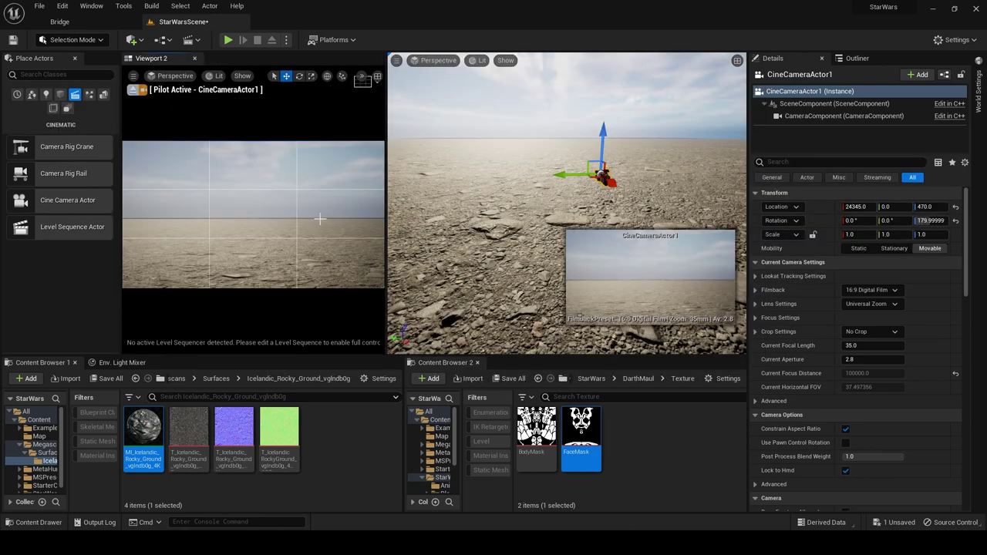
Lock the cine camera's actor movement through its Transform options in the main viewport.
right_drag(413, 221, 682, 217)
key(s)
right_click(521, 207)
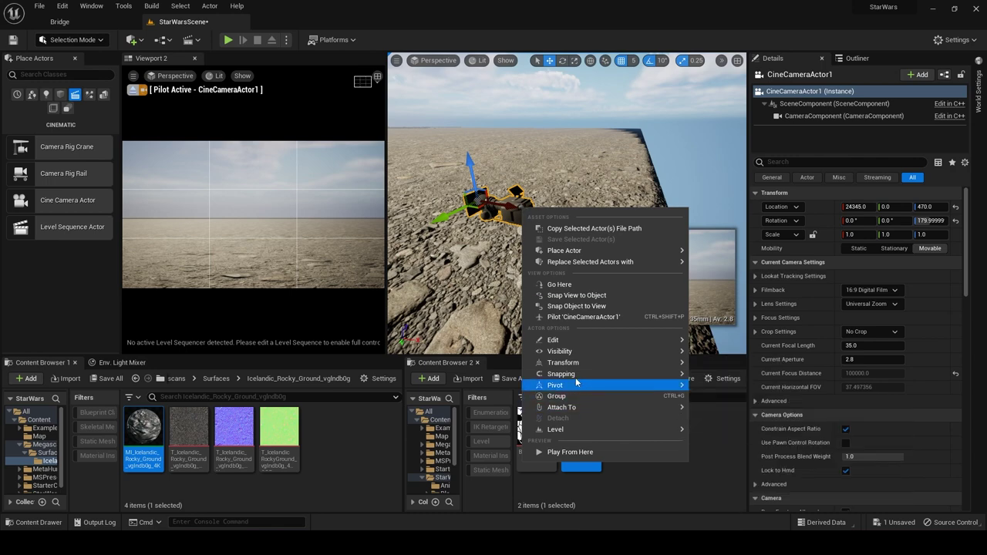
mouse_move(586, 365)
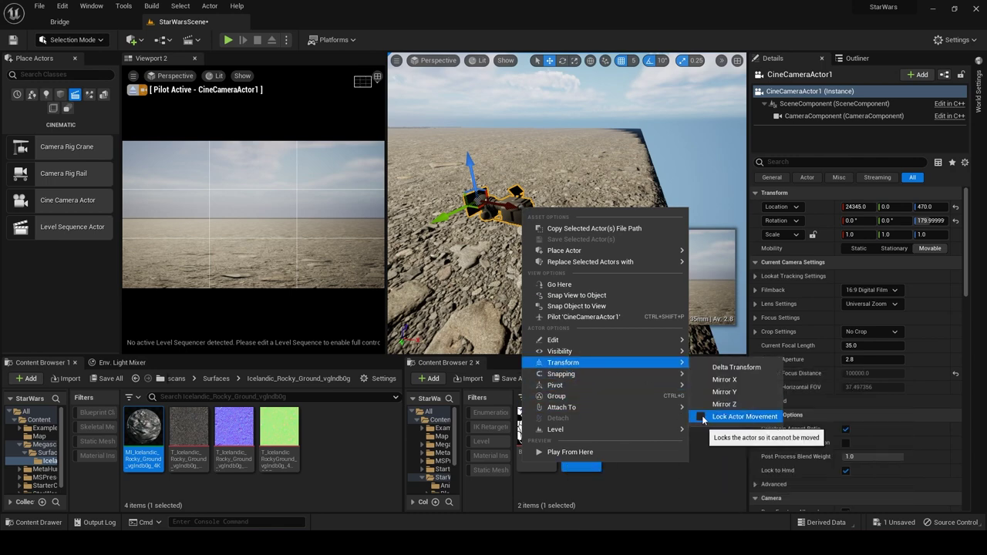
click(703, 417)
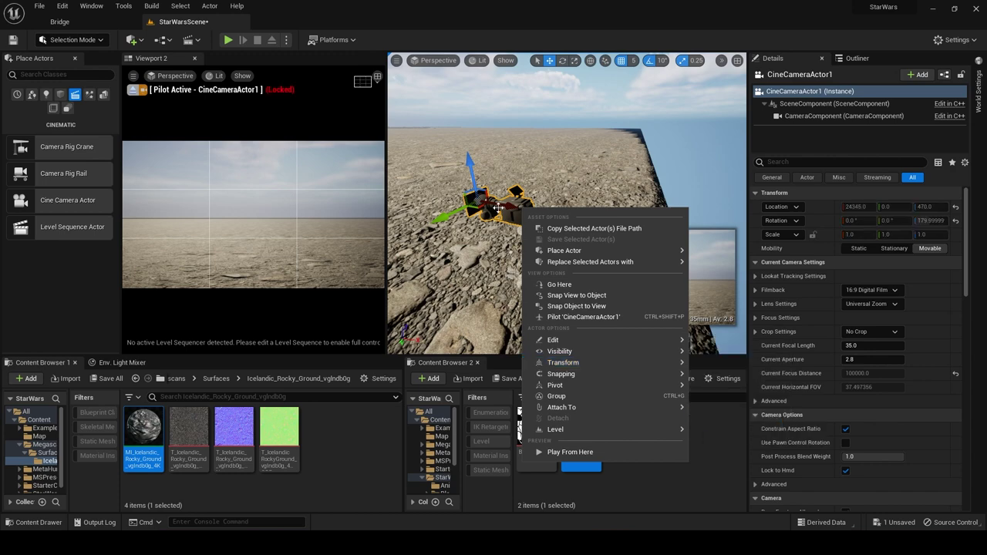
key(Escape)
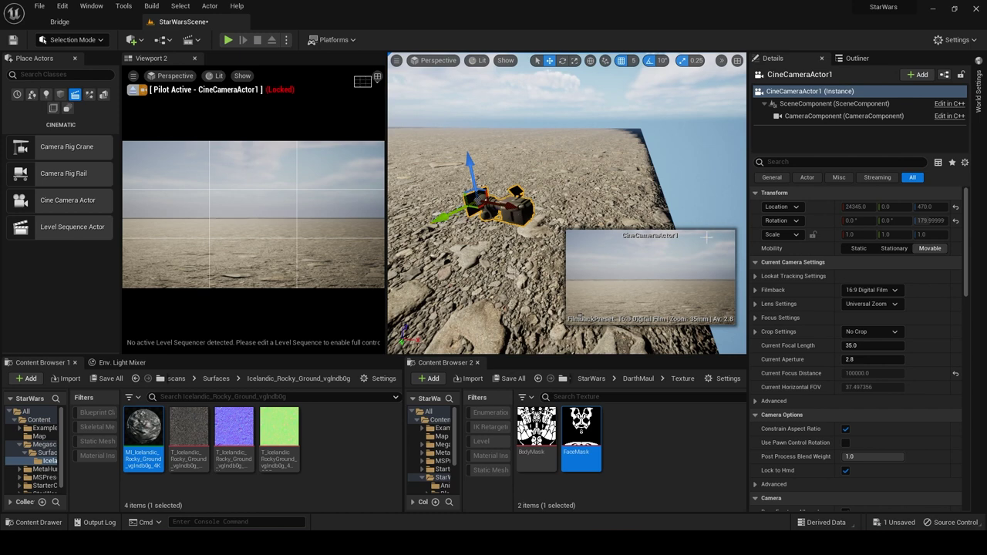
Set the cine camera's Filmback to 16:9 DSLR and clear the selection.
click(877, 292)
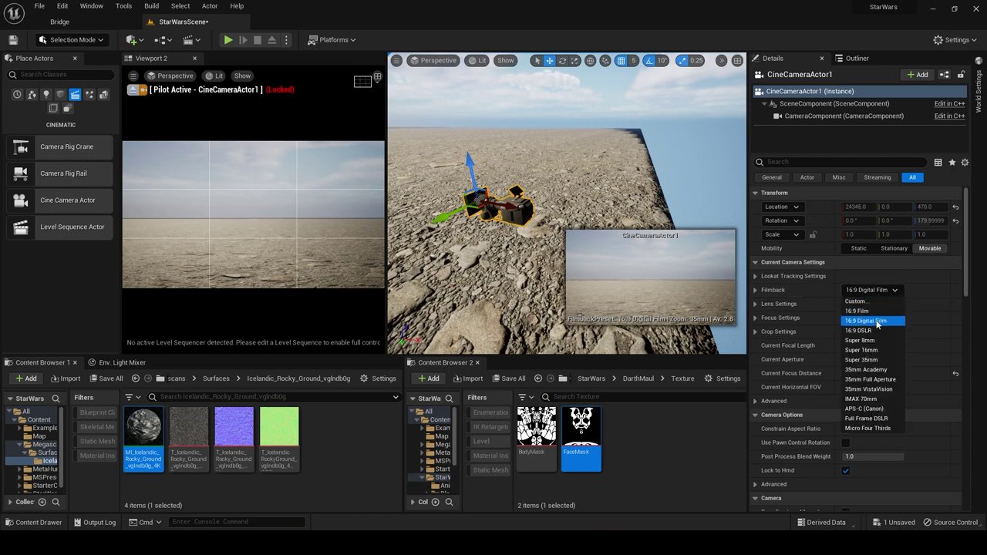
click(874, 331)
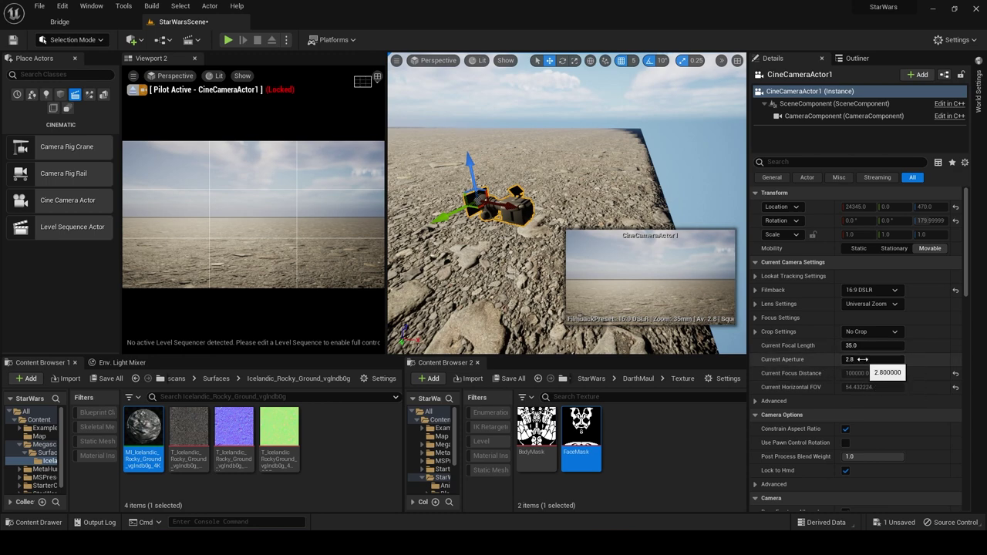
click(543, 198)
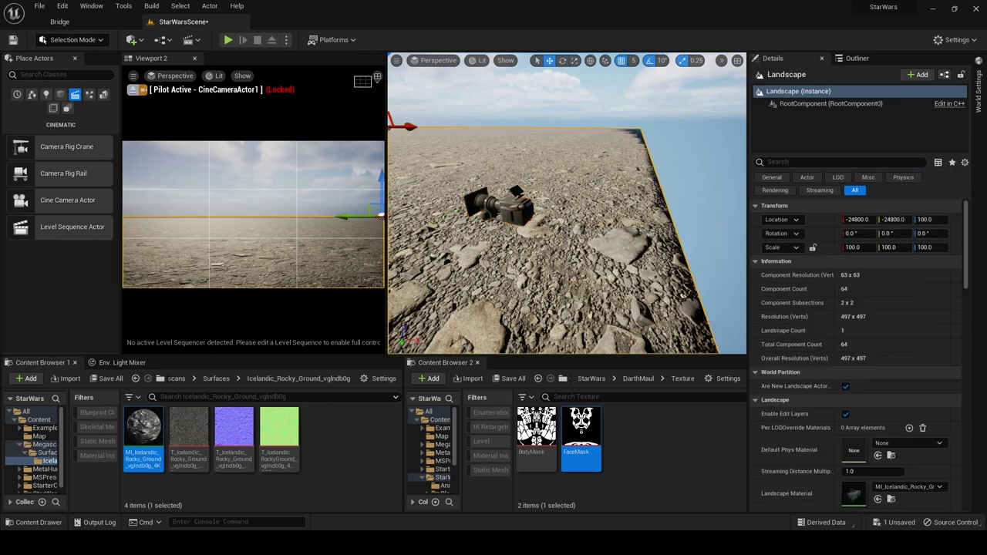
key(Escape)
Place BP_Darth_Maul from the MetaHumans/Darth_Maul folder onto the landscape in front of the cine camera.
right_drag(618, 218, 367, 211)
key(d)
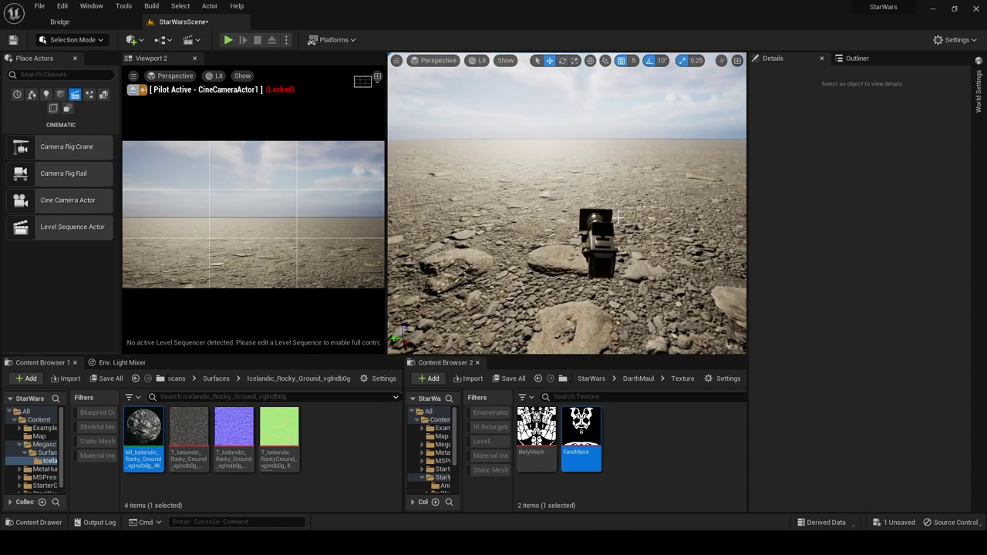
click(41, 420)
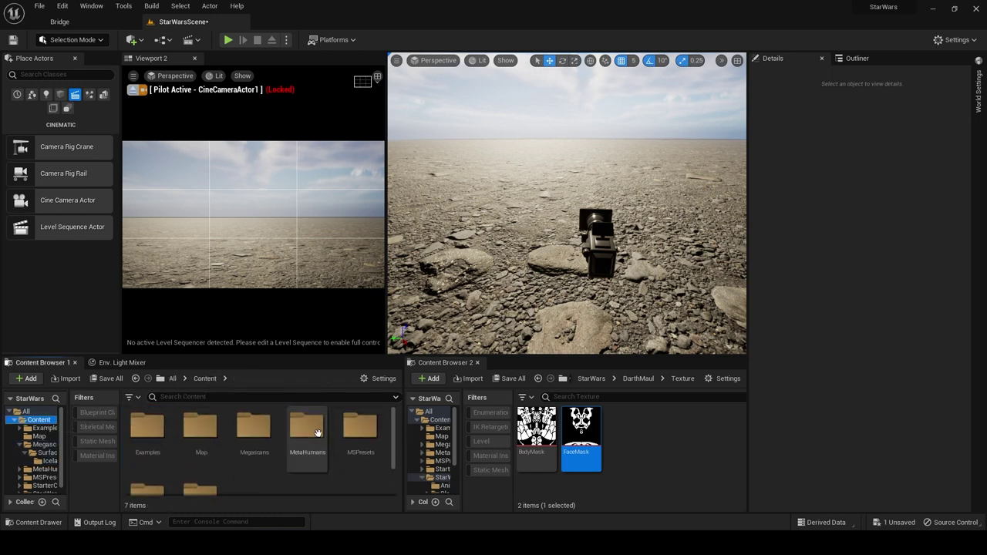
double_click(317, 434)
double_click(194, 427)
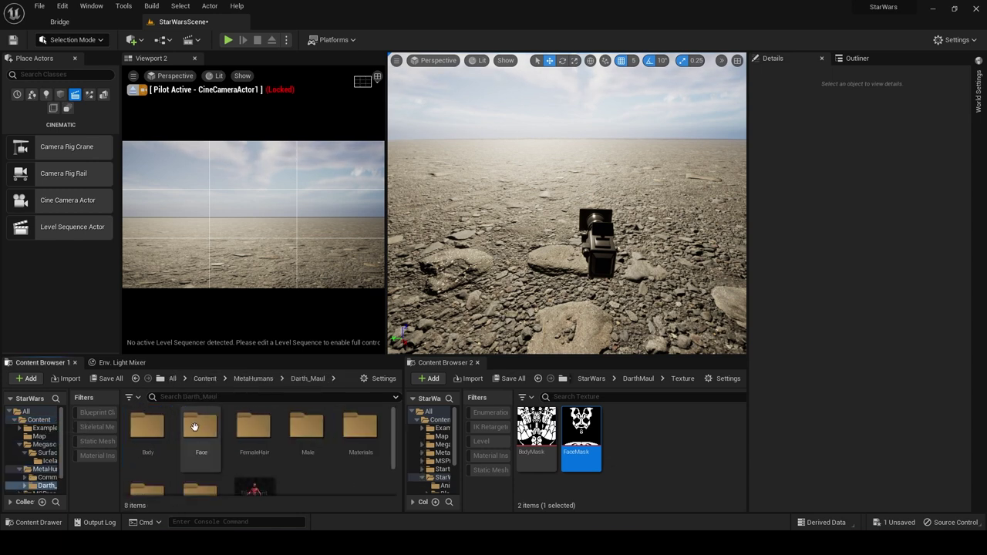
scroll(195, 428, down, 2)
drag(254, 456, 531, 219)
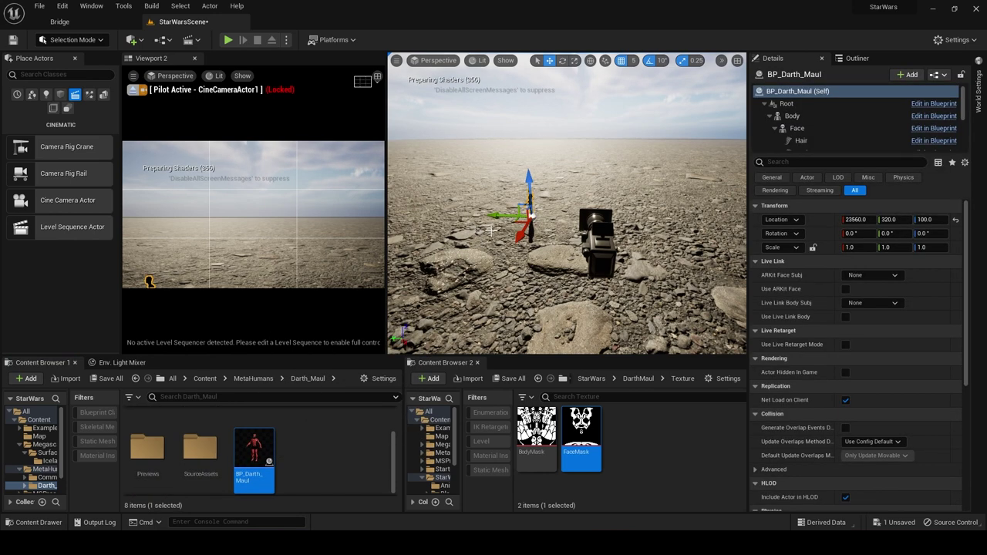
Position Darth Maul at about 23625, 120, 330 and rotate him about -100° around Z so he faces the cine camera.
right_drag(492, 230, 538, 220)
drag(479, 198, 479, 160)
drag(442, 201, 476, 197)
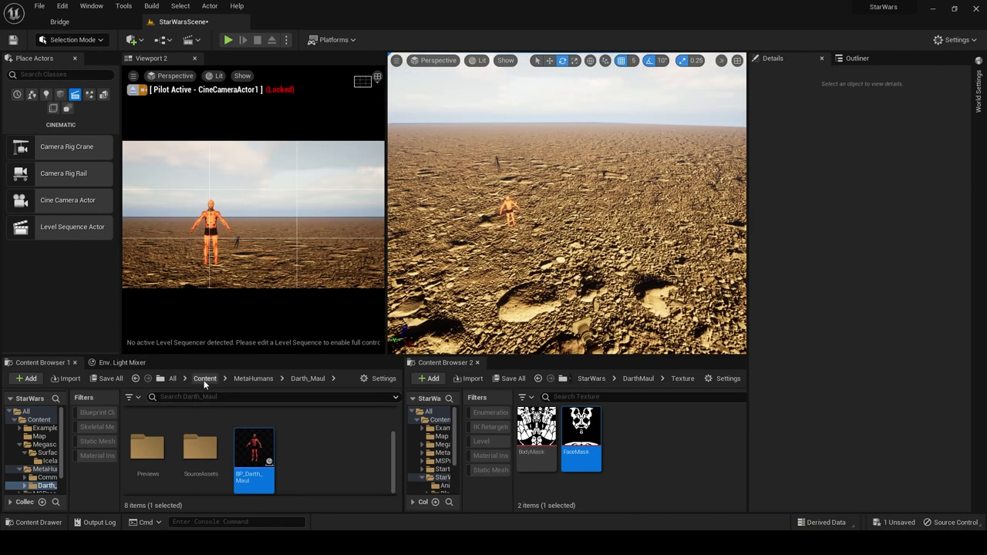
Enlarge the content browser and place the Scimitar static mesh from the StarWars/Scimitar folder into the level near Darth Maul.
click(204, 378)
click(200, 451)
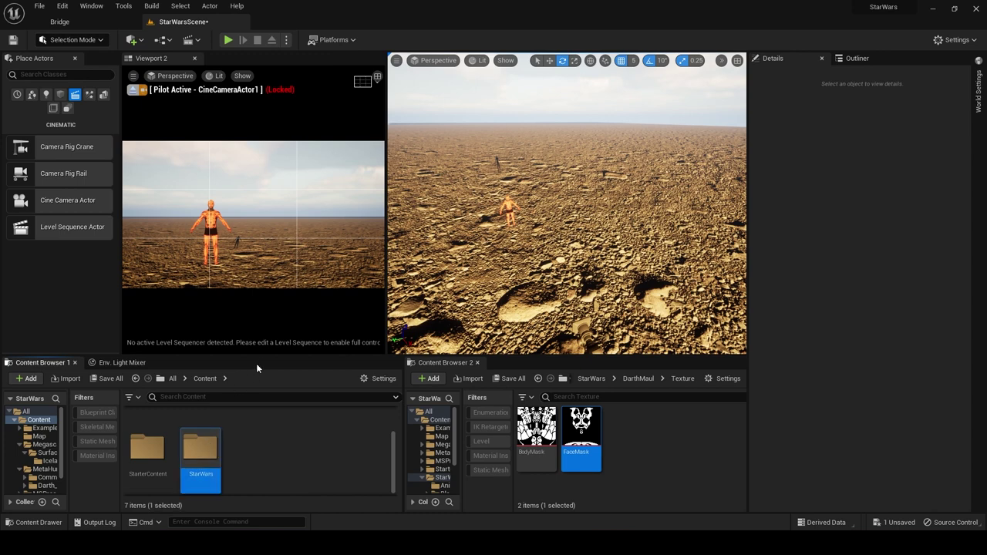
drag(259, 356, 247, 315)
double_click(199, 469)
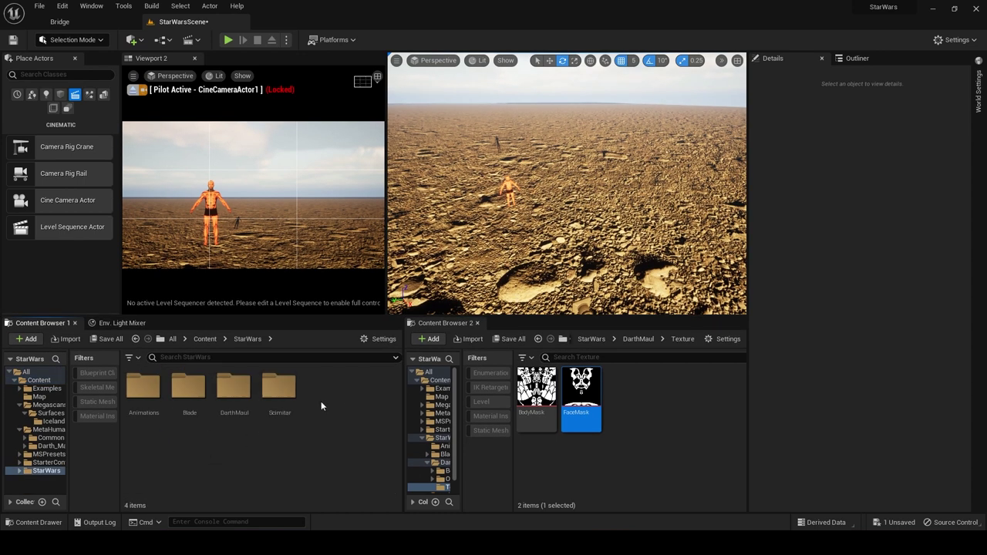
double_click(280, 385)
click(189, 392)
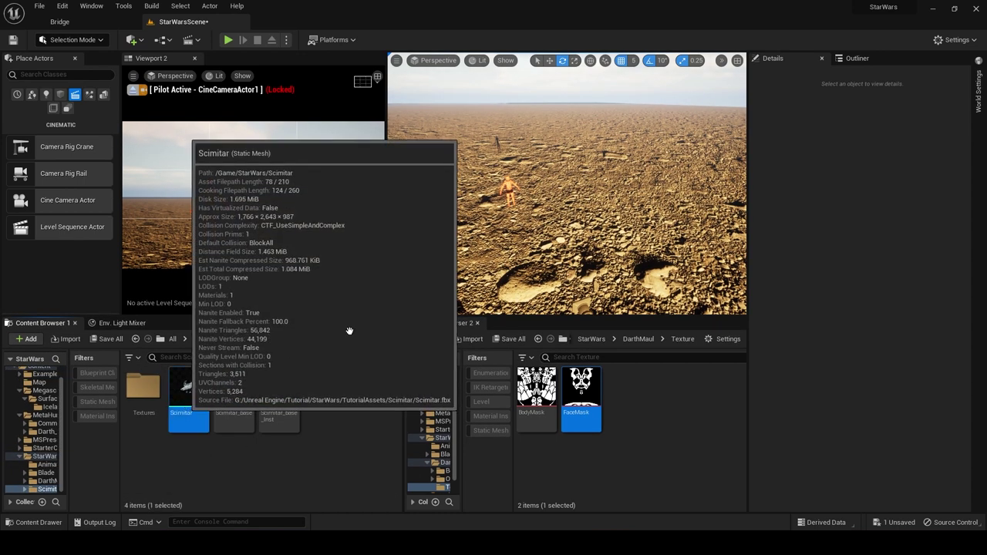
drag(349, 331, 567, 197)
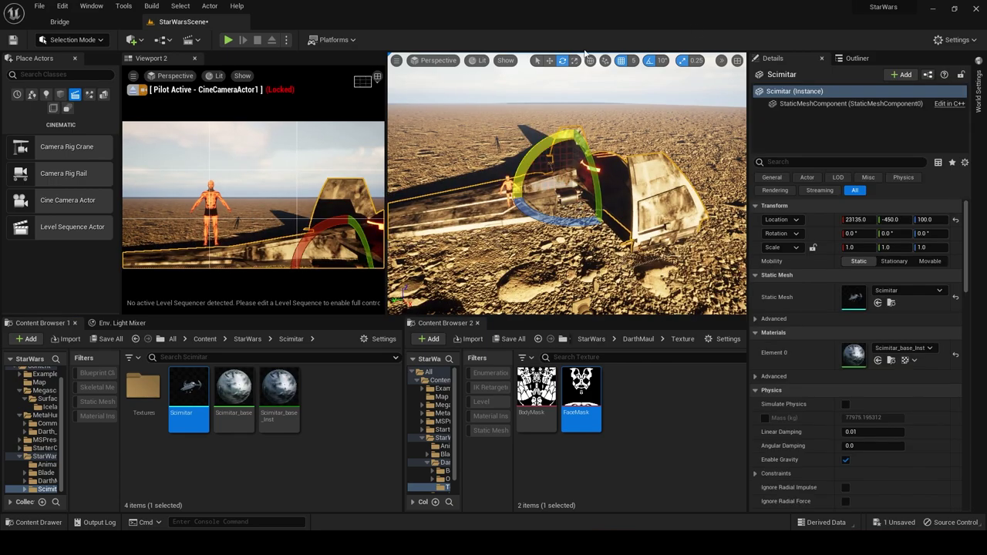
Move the Scimitar behind Darth Maul to about 19250, -1110, 885, rotate it -40° around Z, and check the character up close.
click(550, 60)
right_drag(566, 185, 487, 192)
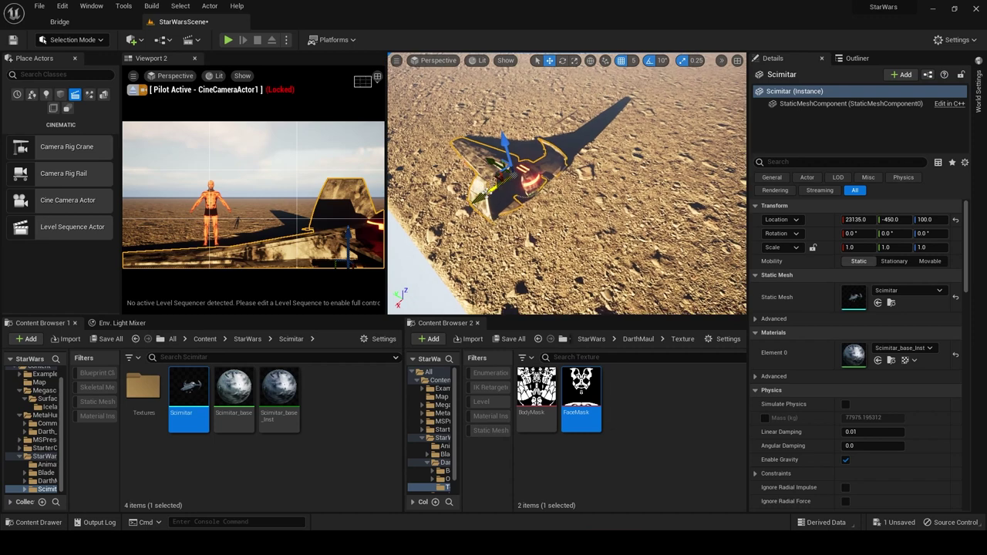
drag(487, 193, 561, 139)
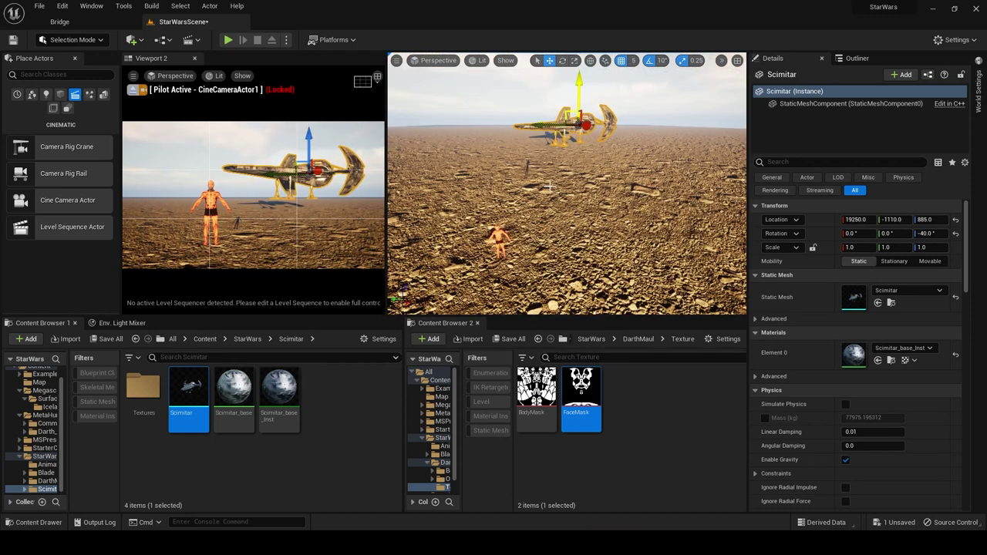
key(Escape)
click(498, 235)
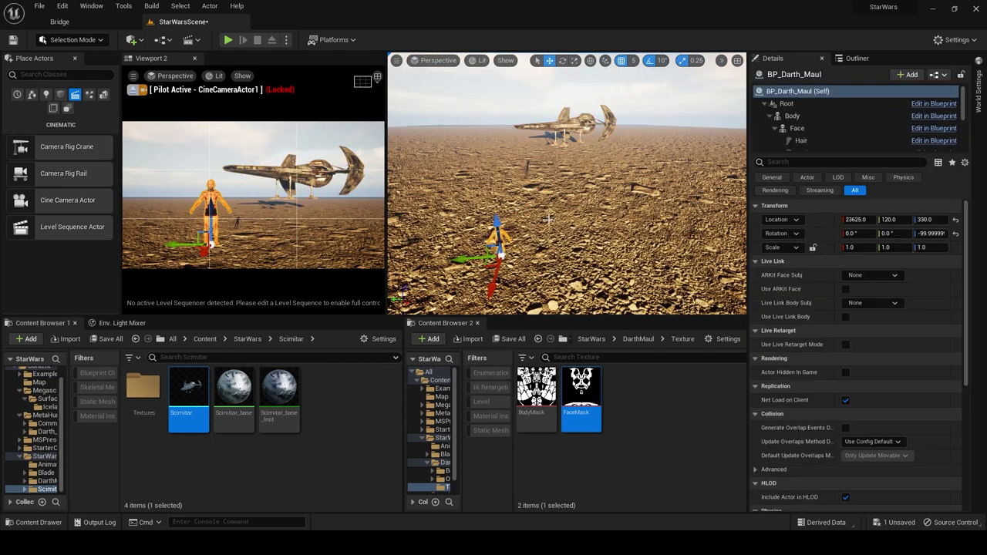
key(Escape)
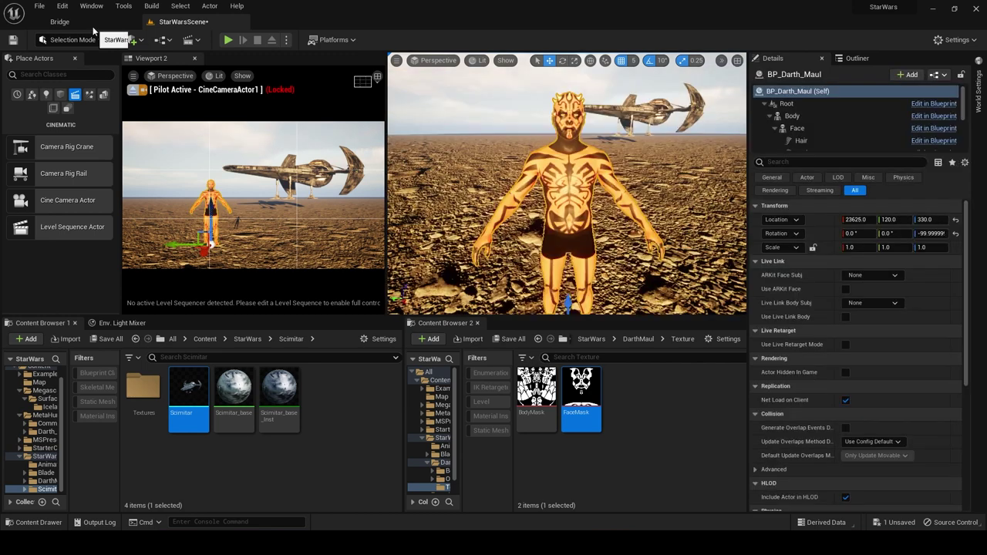
Switch to Quixel Bridge and narrow the Islandic search to 3D Assets.
click(91, 22)
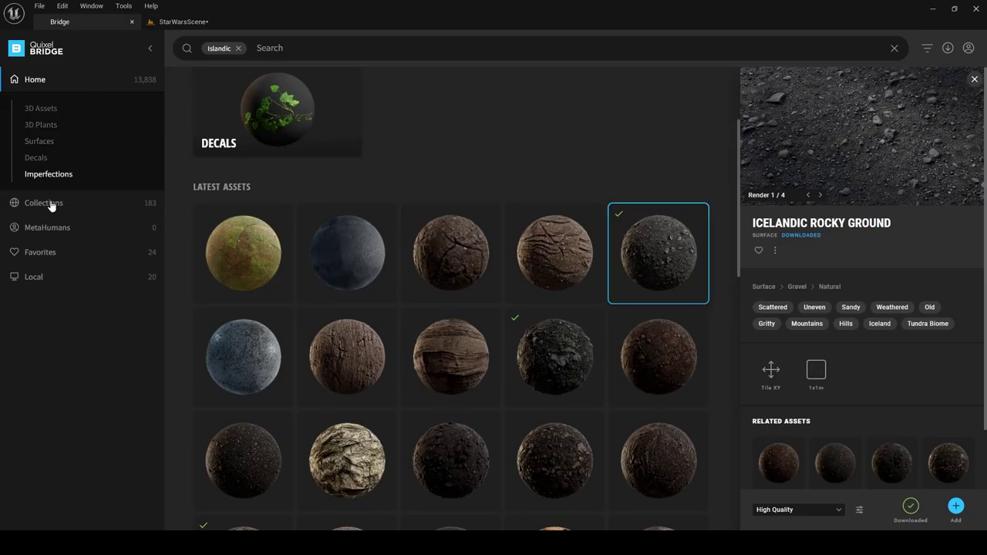
scroll(499, 234, down, 4)
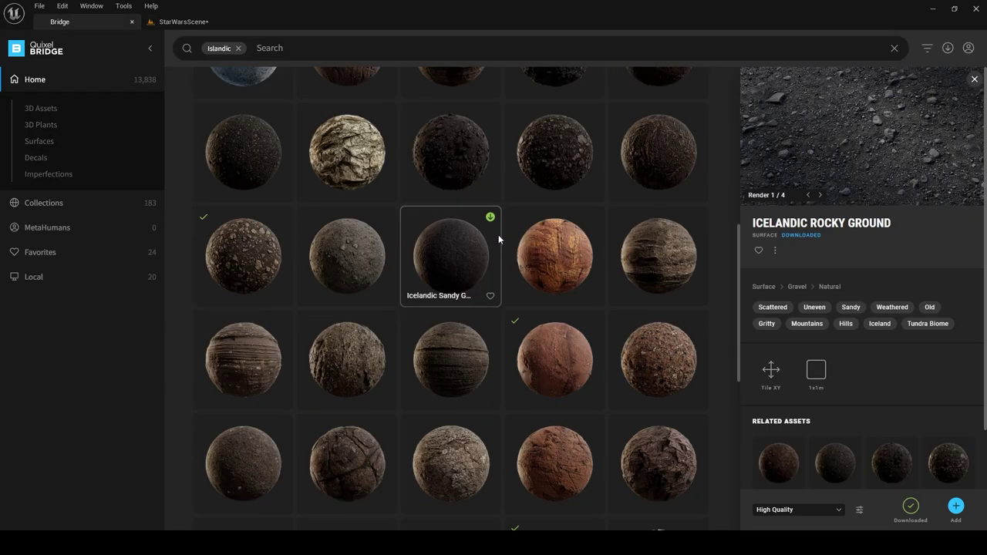
scroll(458, 211, up, 6)
click(284, 171)
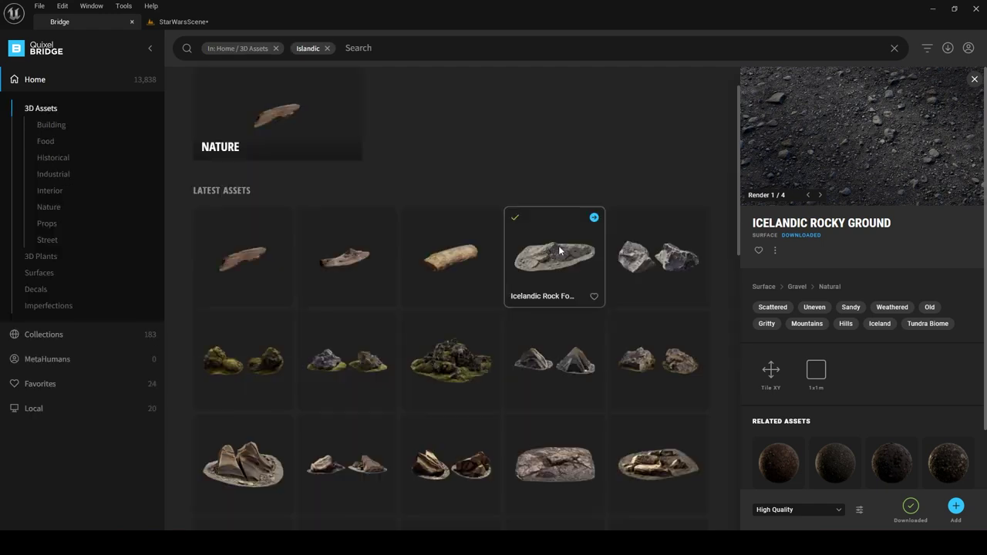
Browse the Icelandic 3D assets and examine candidate rock formations, rocky grounds and cliffs for the scene.
click(559, 245)
scroll(582, 269, down, 5)
scroll(582, 269, down, 5)
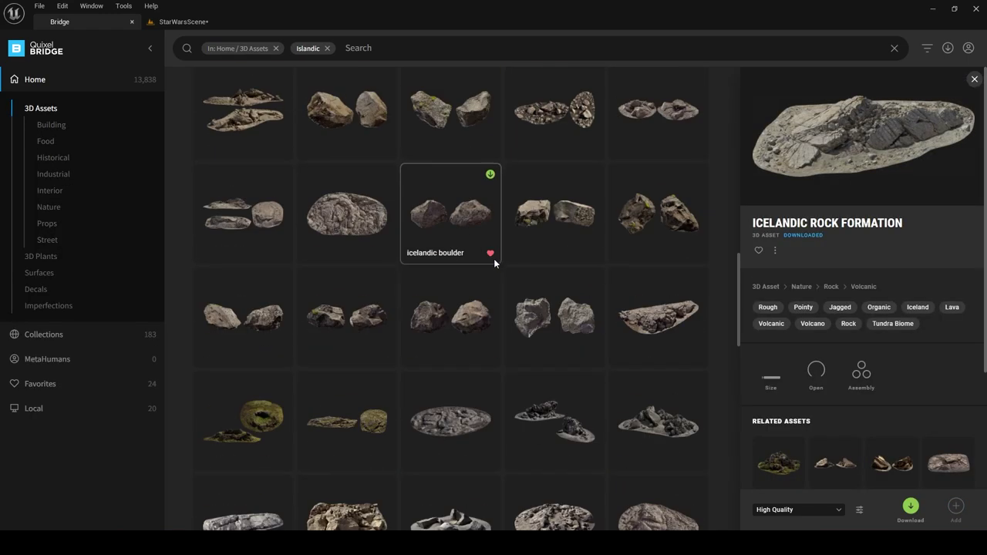
scroll(586, 270, down, 2)
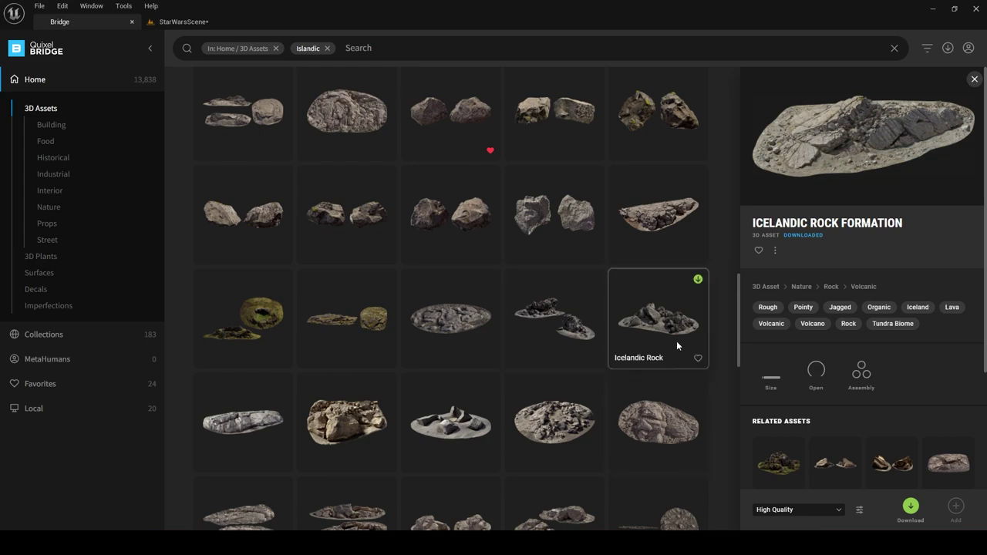
click(555, 421)
click(661, 382)
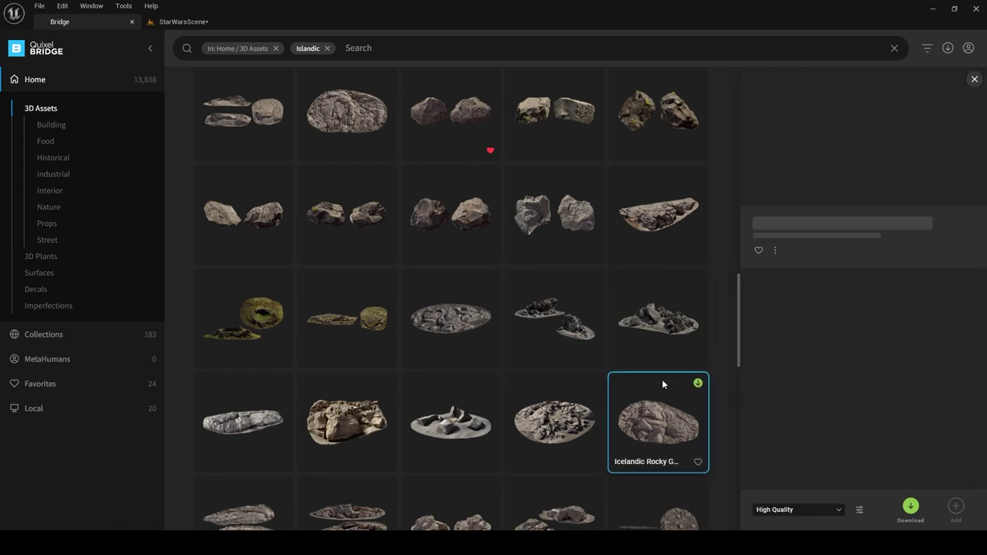
scroll(463, 316, down, 2)
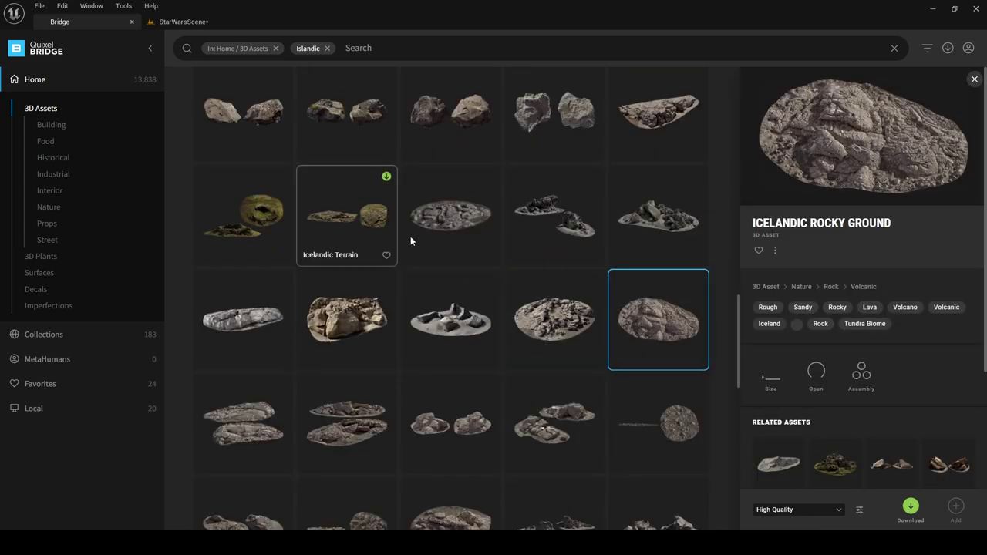
click(446, 216)
scroll(629, 224, down, 2)
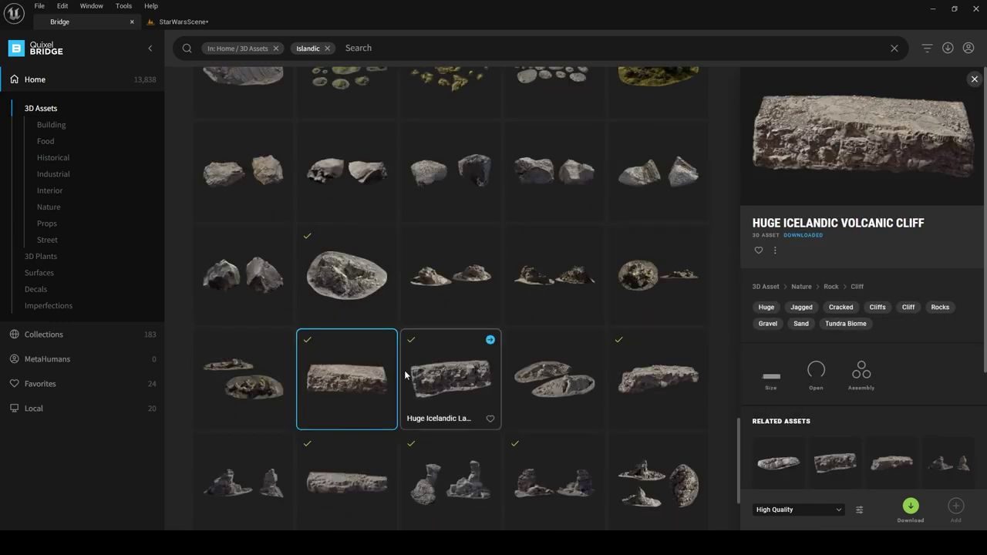
Add the Huge Icelandic Lava Cliff to the project at Nanite quality.
scroll(369, 430, down, 1)
click(370, 430)
scroll(370, 431, down, 1)
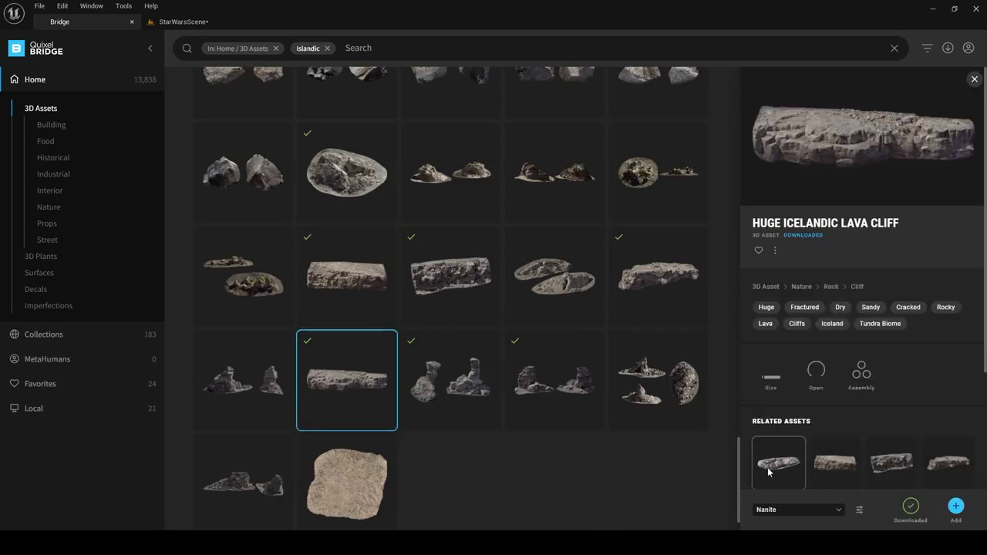
click(805, 509)
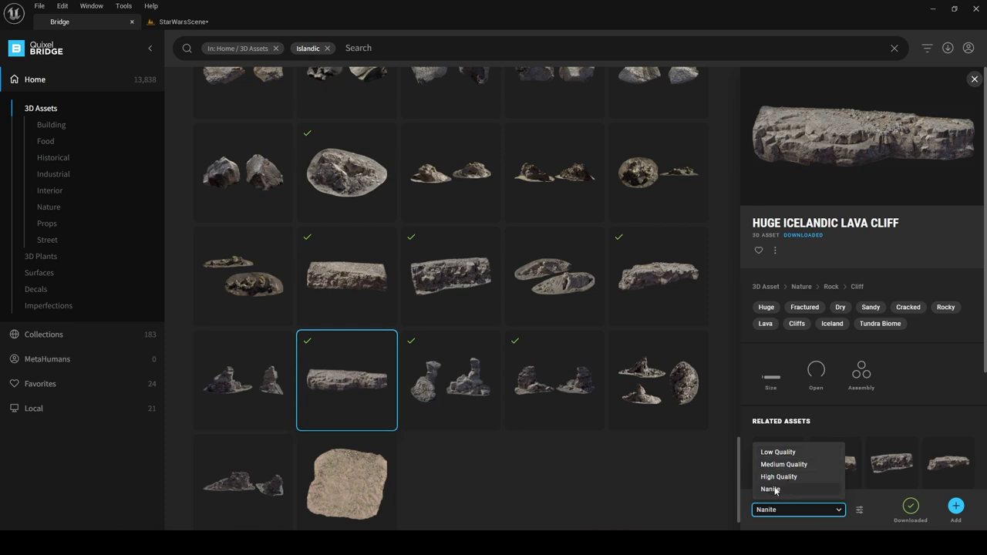
click(775, 490)
click(957, 508)
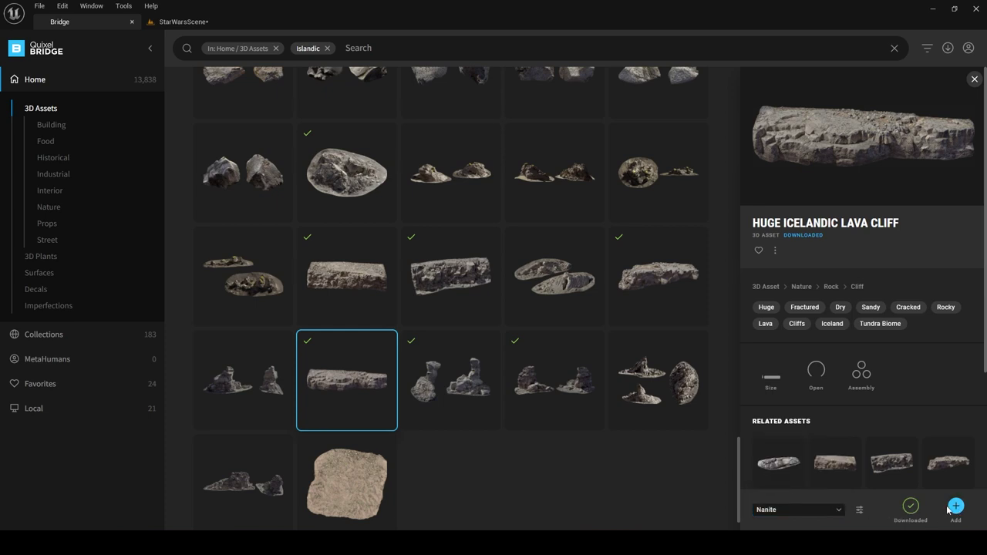
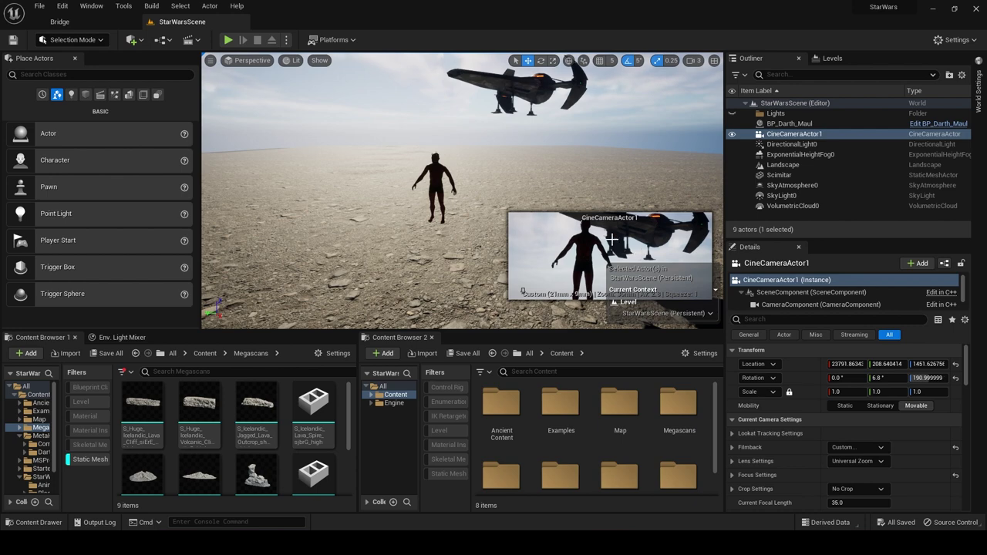
Place the Icelandic Jagged Lava Outcrop mesh in the level and move it beneath Darth Maul to about 22596, 139, 1290.
drag(256, 401, 362, 274)
right_drag(372, 272, 394, 282)
drag(289, 251, 378, 142)
right_drag(378, 142, 385, 177)
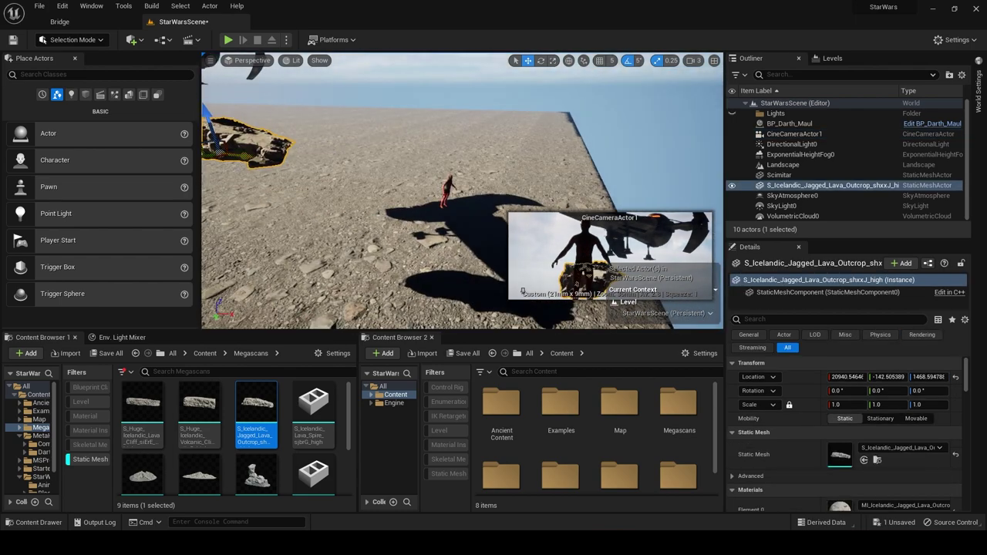
drag(245, 174, 417, 179)
drag(399, 145, 362, 234)
right_drag(363, 234, 293, 224)
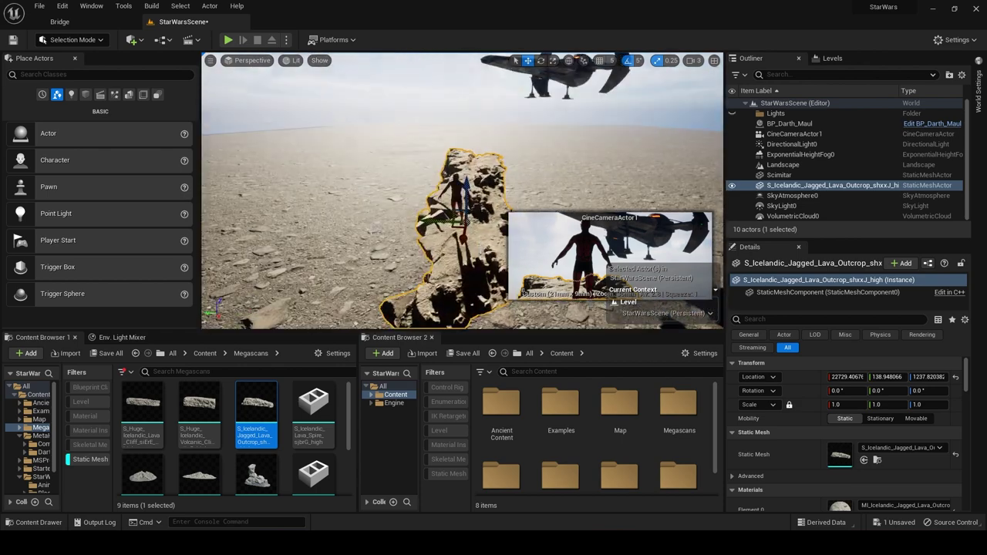
drag(472, 227, 469, 202)
drag(467, 169, 543, 192)
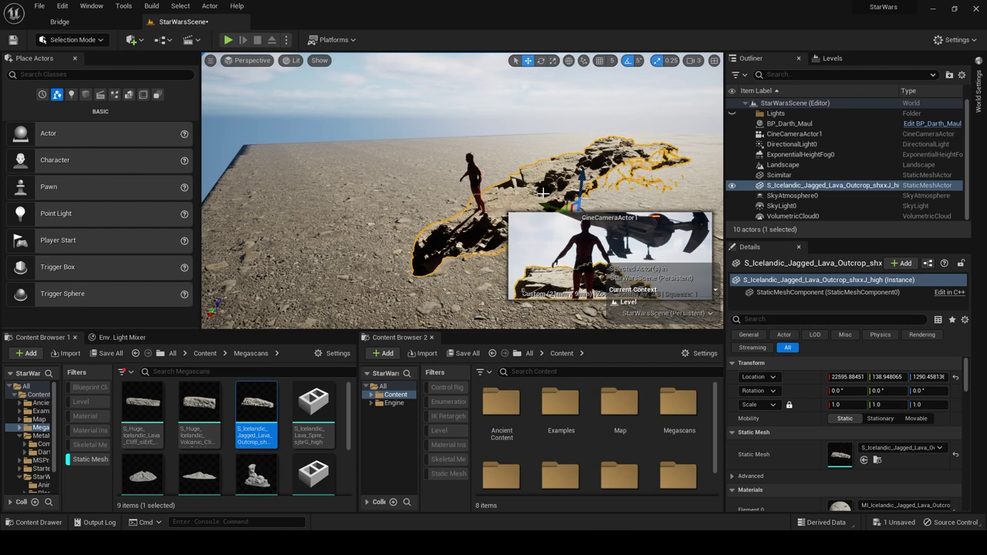
key(f)
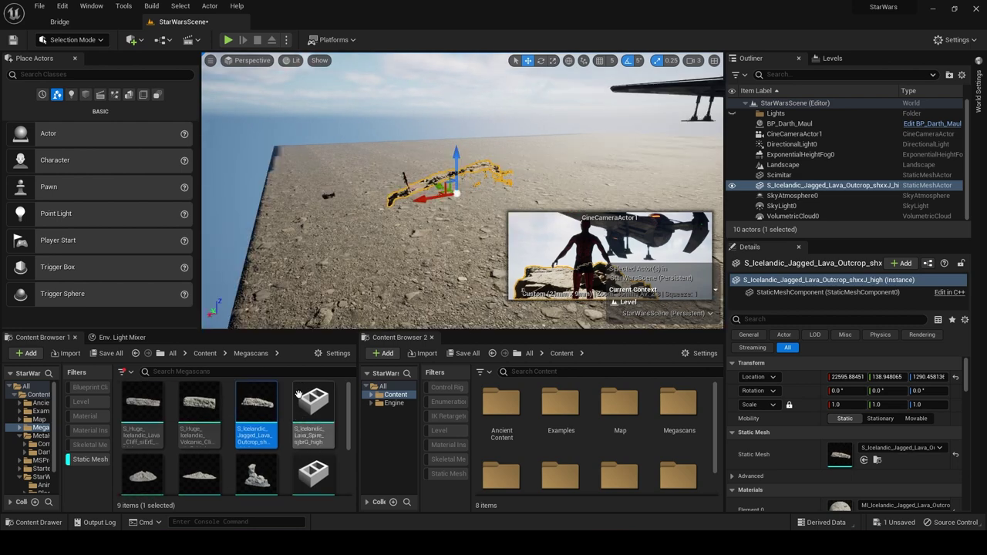
Duplicate the jagged lava outcrop along X toward the Scimitar, to about X 20825.
scroll(270, 398, down, 2)
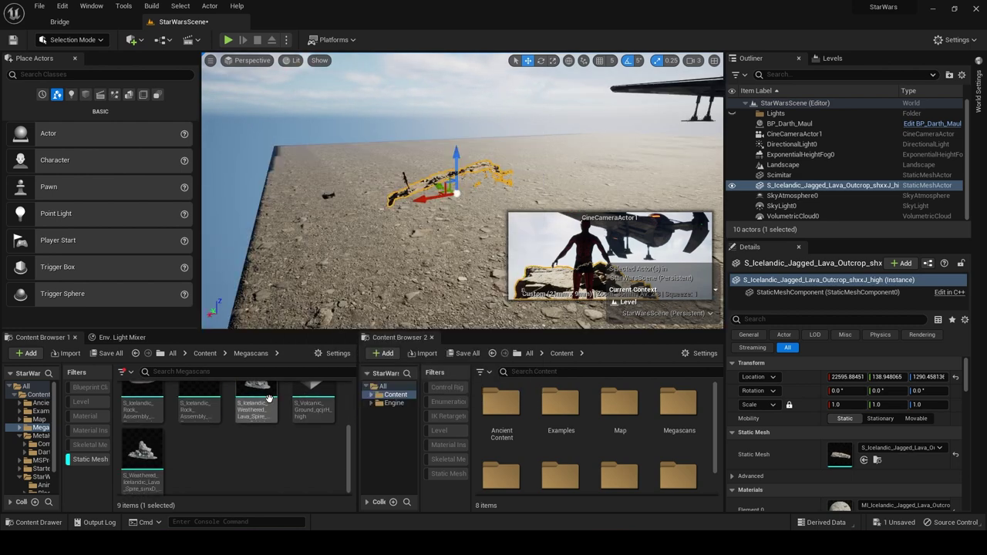
right_drag(493, 215, 404, 244)
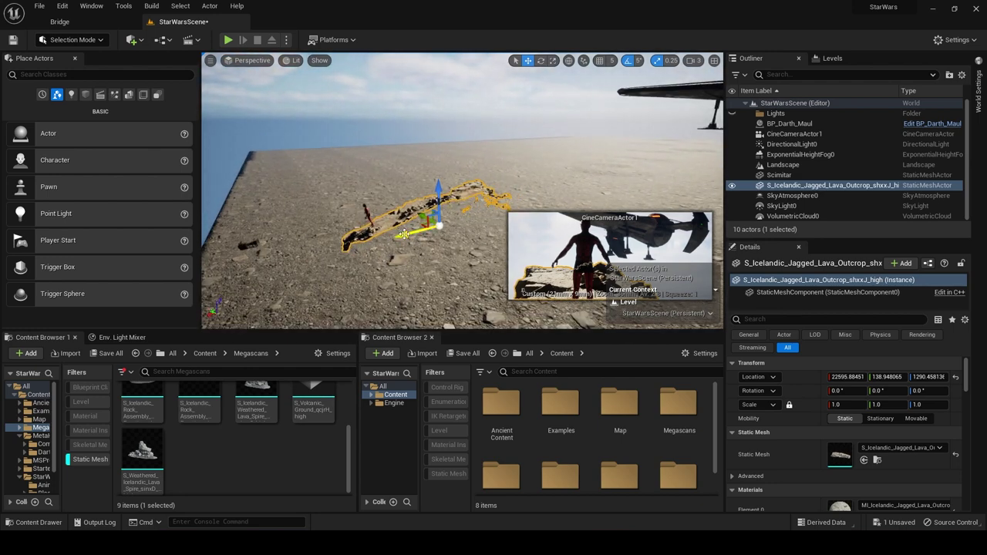
alt+drag(404, 234, 507, 179)
mouse_move(507, 179)
right_down()
mouse_move(625, 188)
mouse_move(522, 186)
right_up()
right_drag(435, 201, 490, 200)
right_drag(491, 253, 473, 260)
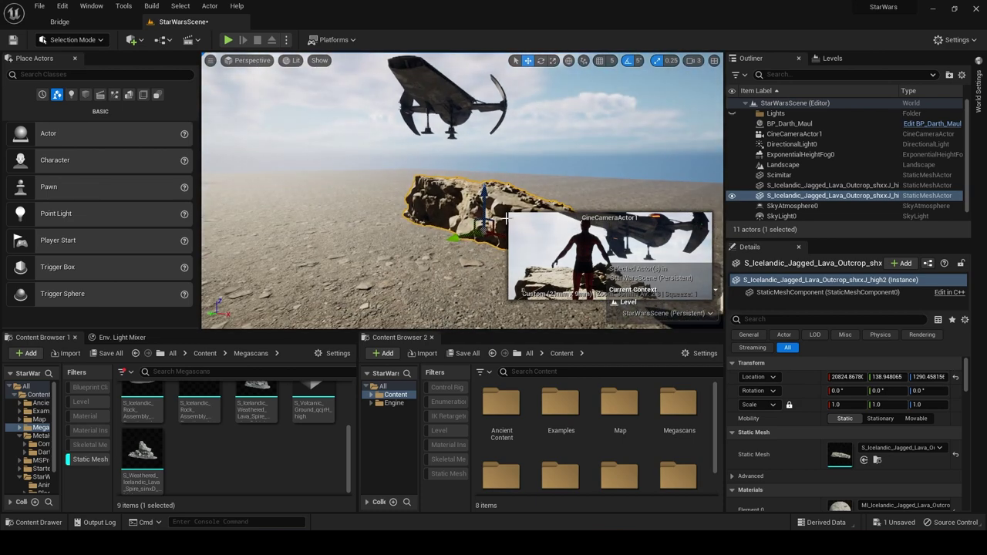
right_drag(484, 212, 389, 205)
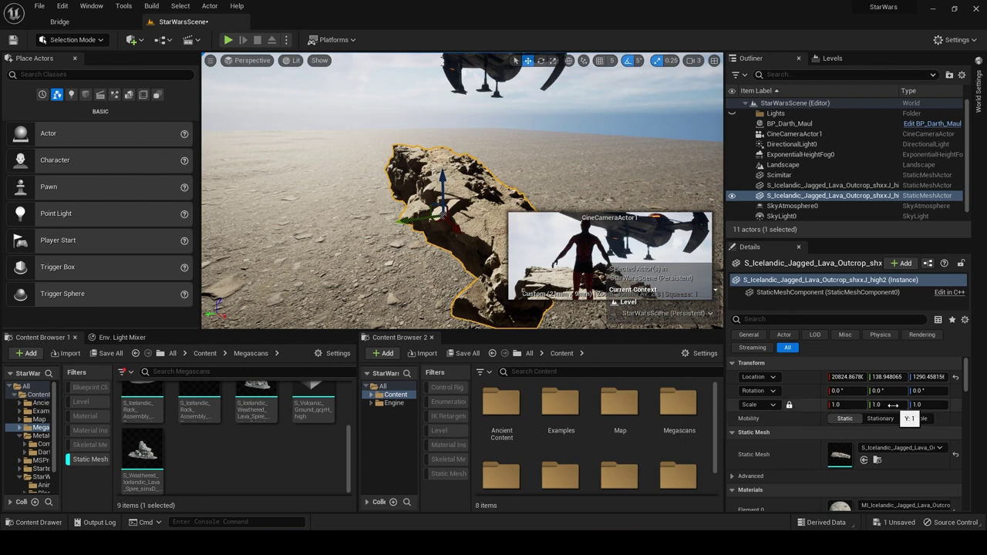
Mirror the outcrop copy by unlocking its scale proportions and setting the Y scale to -1.
click(788, 406)
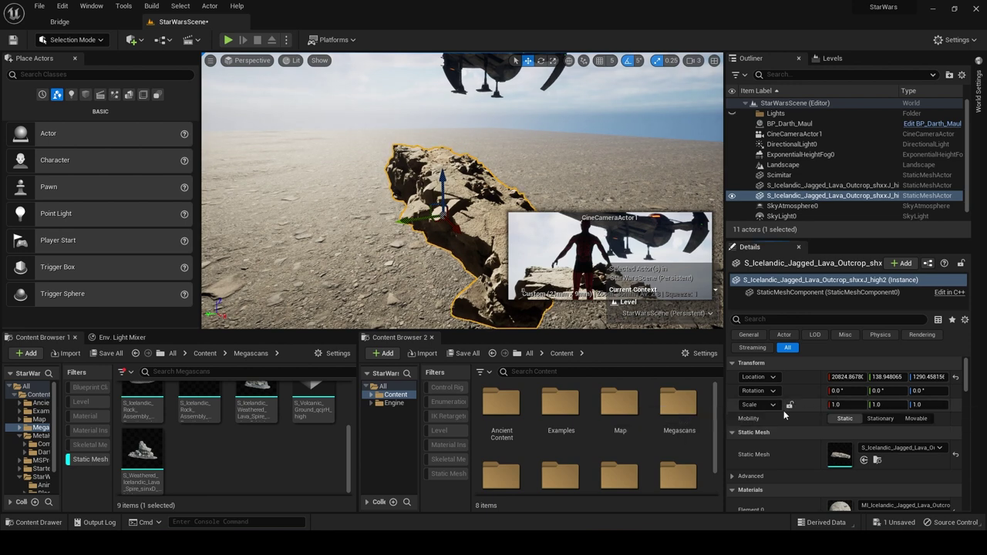
click(871, 405)
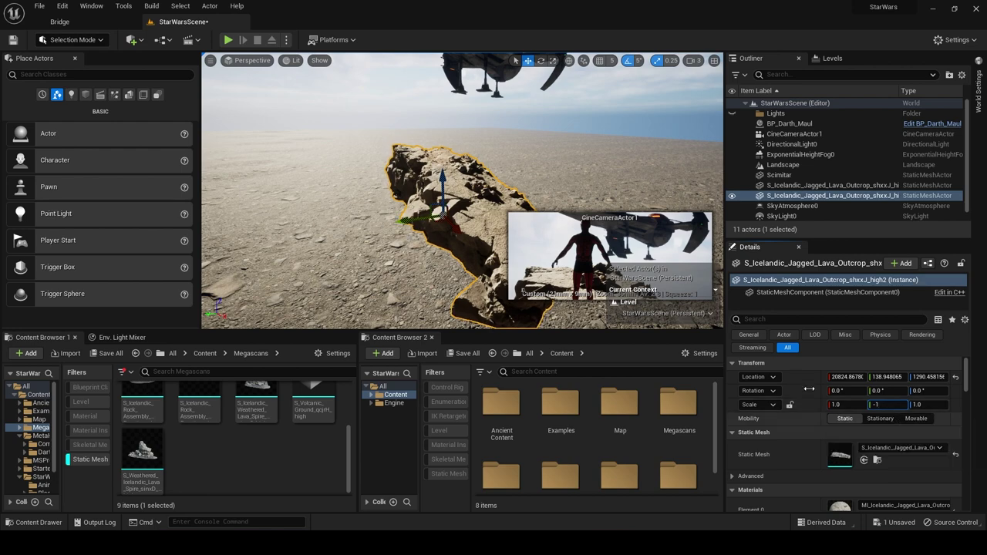
key(Return)
alt+drag(418, 204, 178, 193)
alt+drag(410, 201, 301, 215)
alt+right_drag(315, 215, 380, 215)
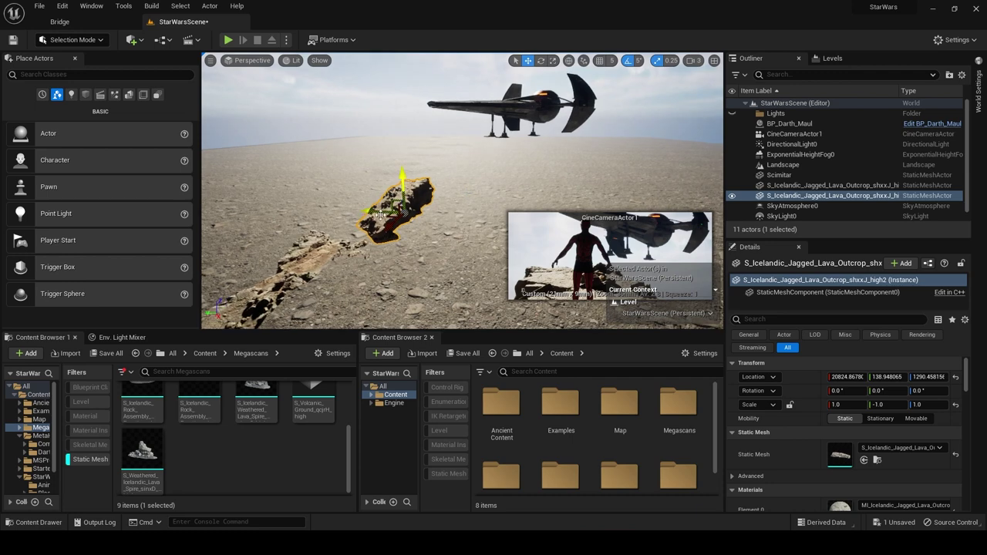
Move the mirrored outcrop to about 19297, -987, 1816 under the Scimitar, rotate it 55° around Z, and scale it proportionally to 3.
drag(402, 180, 505, 145)
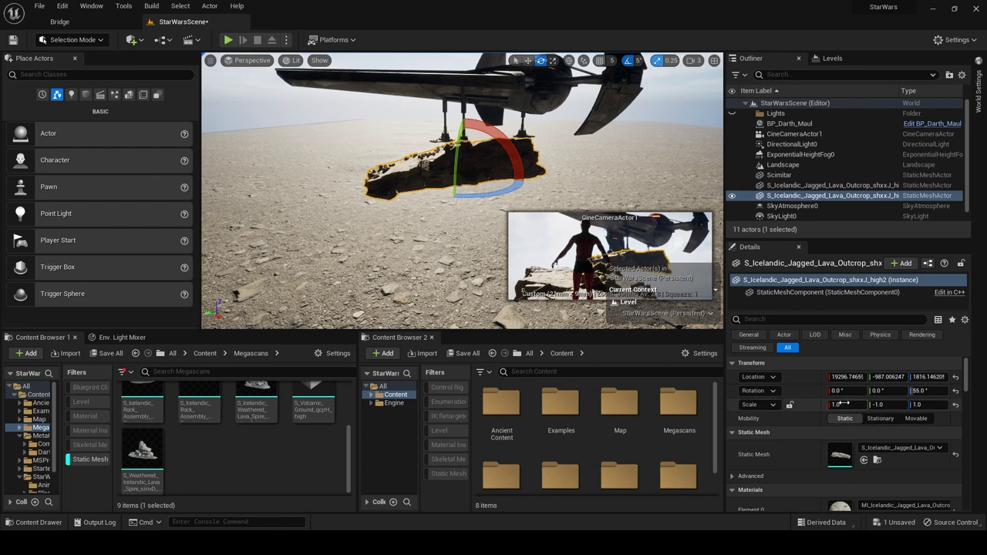
click(790, 405)
click(847, 405)
text(3)
key(Return)
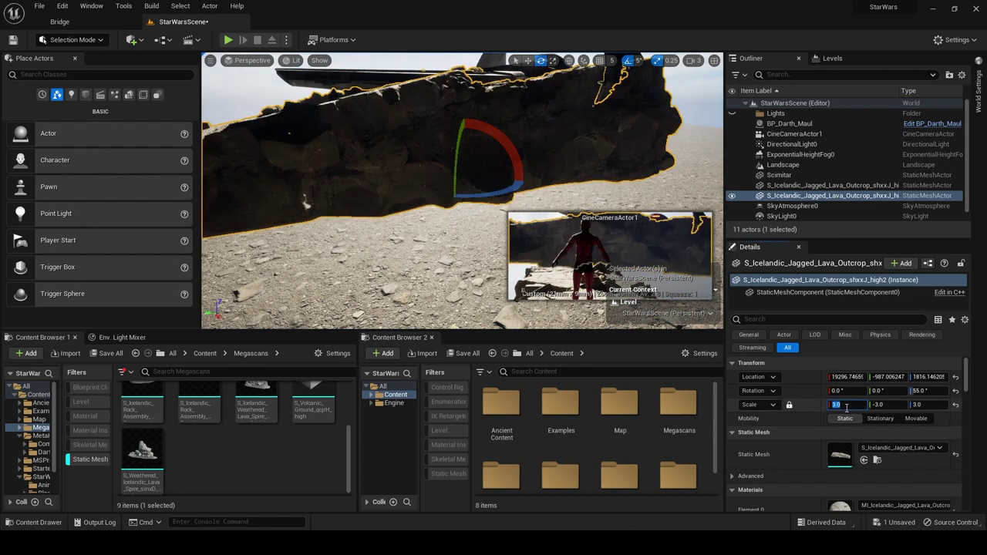
Snap the enlarged outcrop down onto the landscape and adjust its position under the Scimitar.
click(528, 61)
right_drag(489, 128, 539, 154)
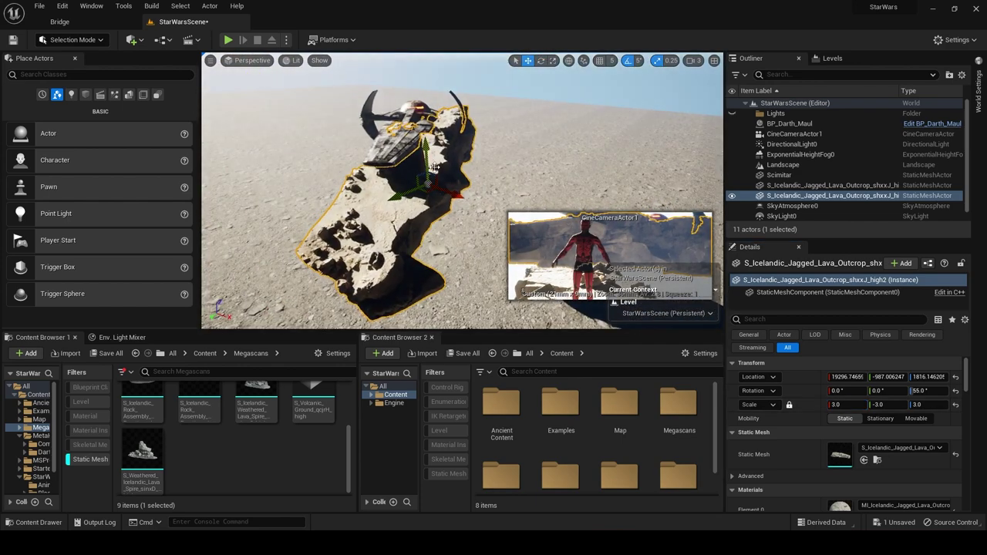
key(End)
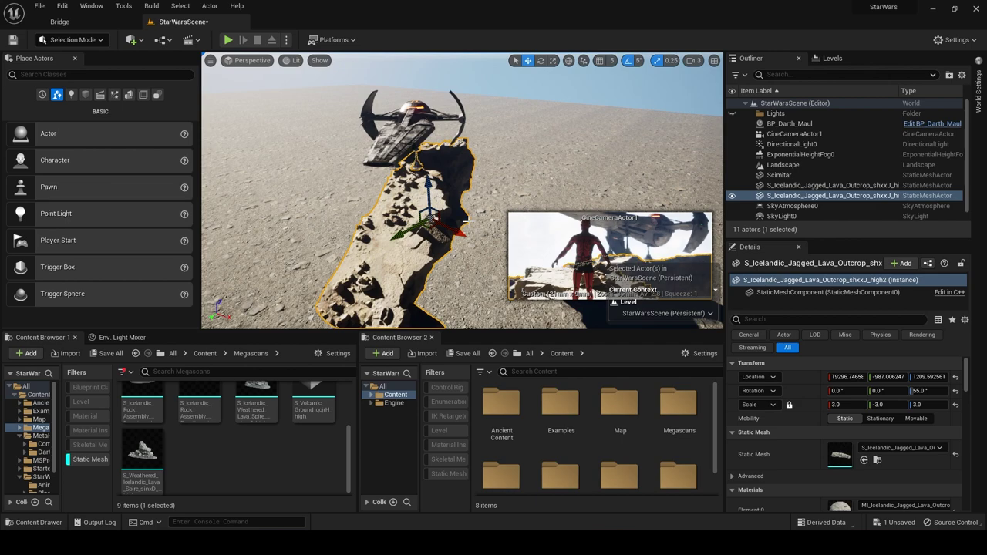
drag(461, 232, 436, 222)
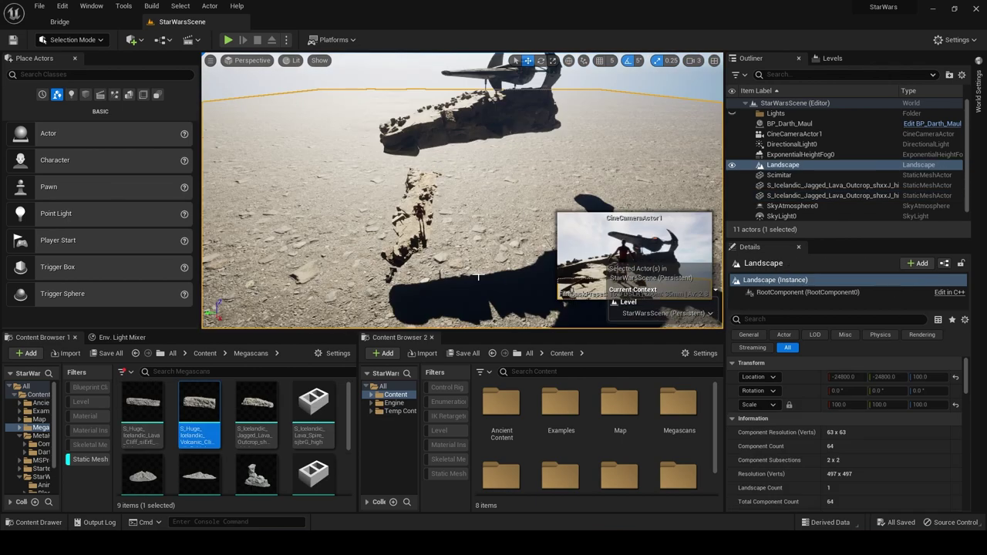
Place the Huge Icelandic Volcanic Cliff mesh beside Darth Maul's outcrop, then rotate and raise it.
drag(199, 405, 438, 241)
click(540, 61)
drag(463, 273, 496, 249)
click(528, 61)
drag(441, 211, 440, 174)
key(f)
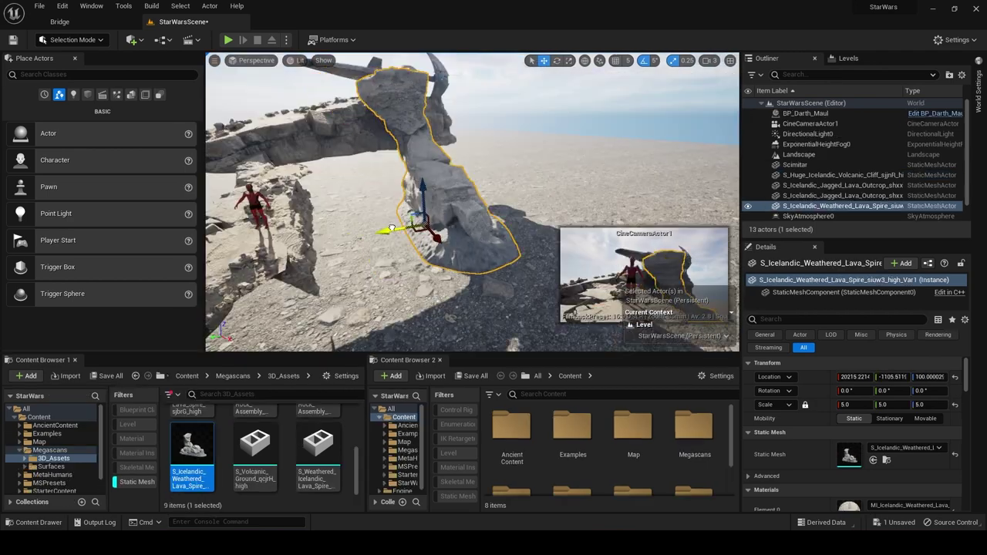
Shift the weathered lava spire sideways and place another volcanic cliff rotated -90° around Z at about 20770, -344, 1266.
drag(392, 228, 473, 213)
scroll(306, 433, up, 3)
drag(255, 432, 390, 274)
click(557, 61)
click(543, 61)
drag(349, 225, 354, 128)
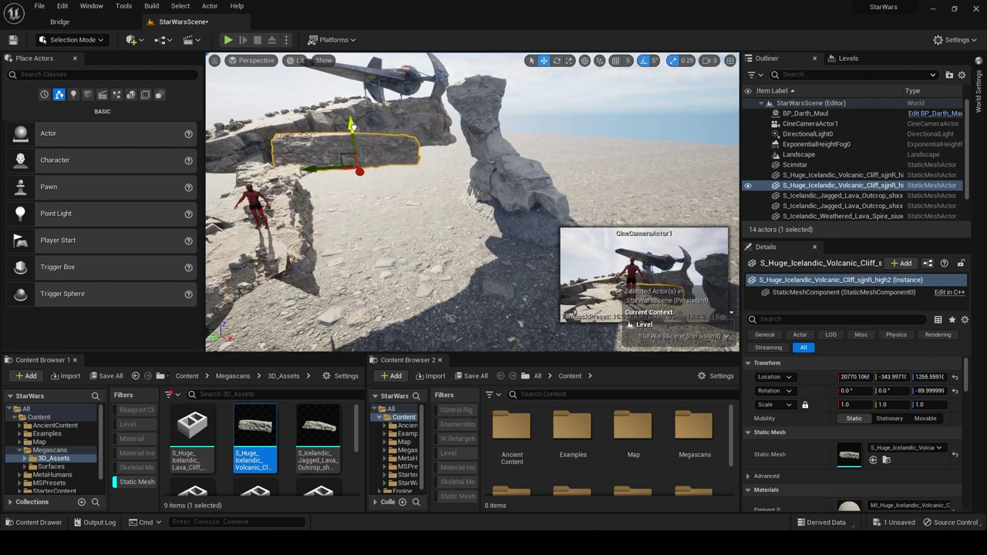
Duplicate the new volcanic cliff sideways to extend the wall, then shift both cliff pieces together toward the large outcrop.
alt+drag(330, 171, 394, 164)
click(523, 173)
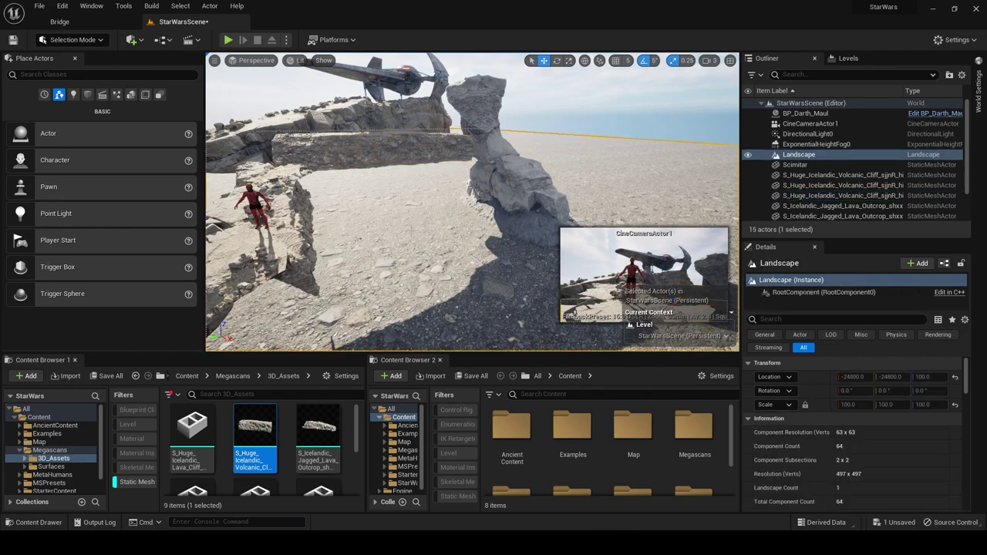
right_drag(523, 173, 461, 168)
click(460, 167)
shift+click(461, 167)
drag(478, 199, 441, 199)
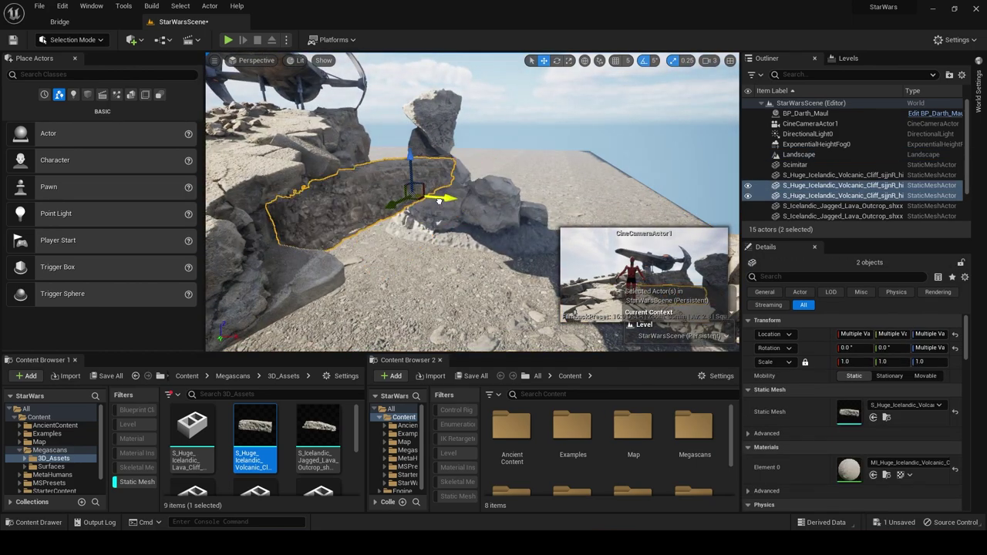
Duplicate the end volcanic cliff to about 20291, -2038, 1254 and mirror the copy with an X scale of -1.
click(449, 158)
right_drag(450, 158, 454, 187)
click(454, 187)
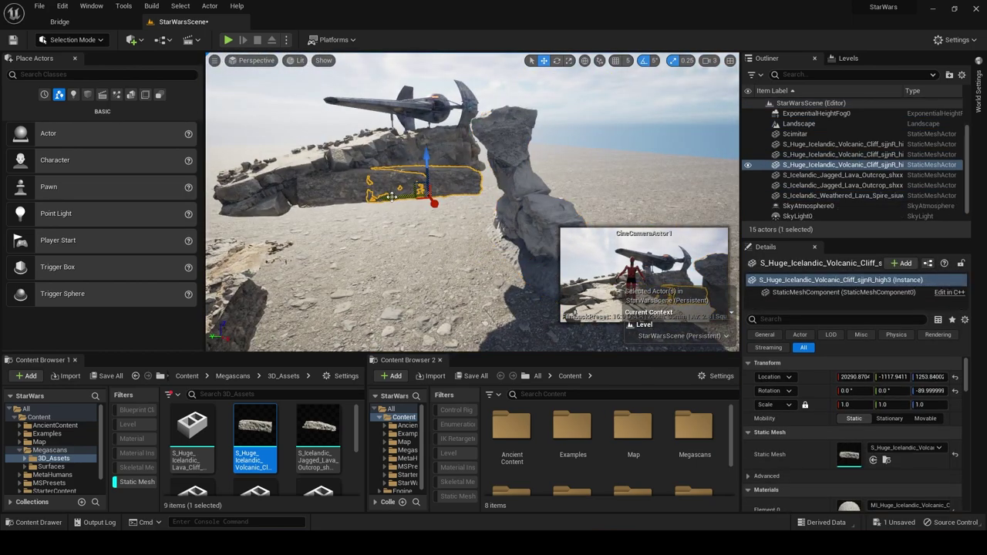
alt+drag(392, 197, 463, 188)
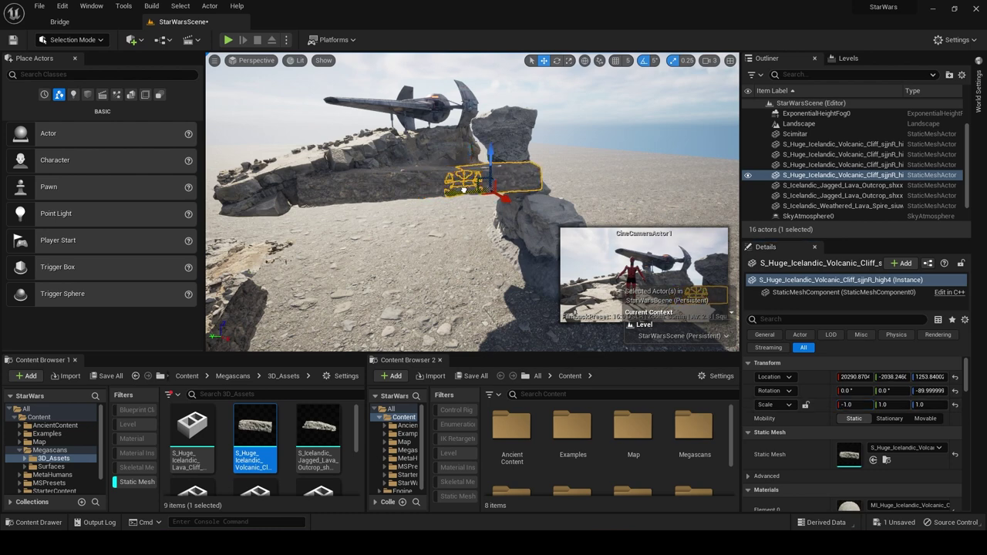
Duplicate the row of volcanic cliffs in front of the Scimitar and adjust the placement of the rock pieces.
click(464, 197)
drag(412, 240, 424, 214)
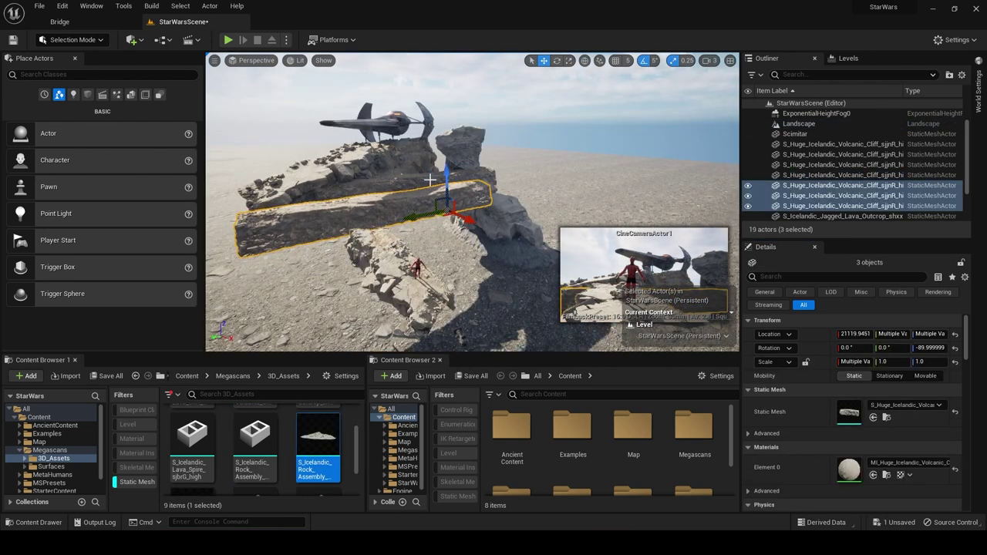
alt+drag(430, 180, 465, 174)
drag(486, 211, 544, 300)
ctrl+click(432, 193)
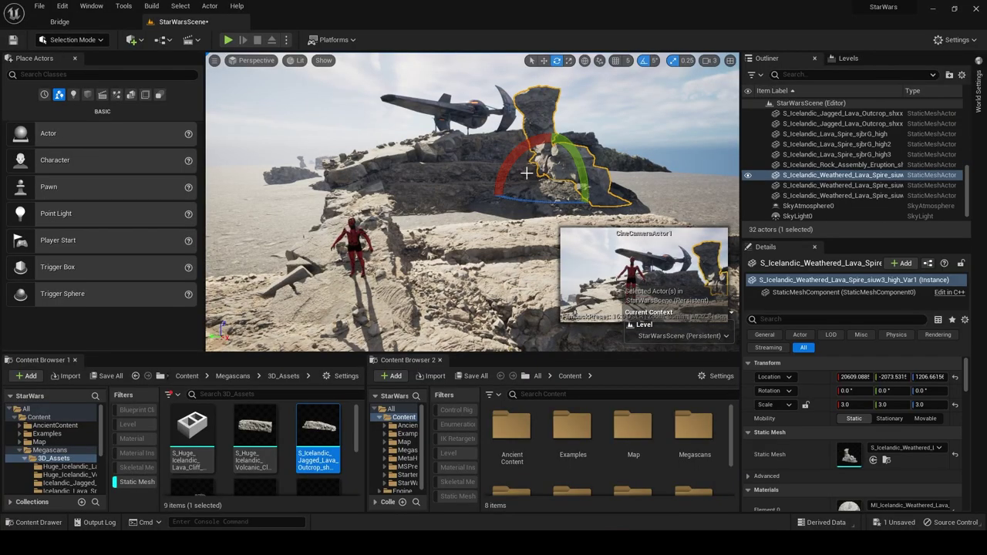
Duplicate the weathered lava spire to about 20609, -2591, 897 and shift the original spire to about Y -2210.
click(579, 174)
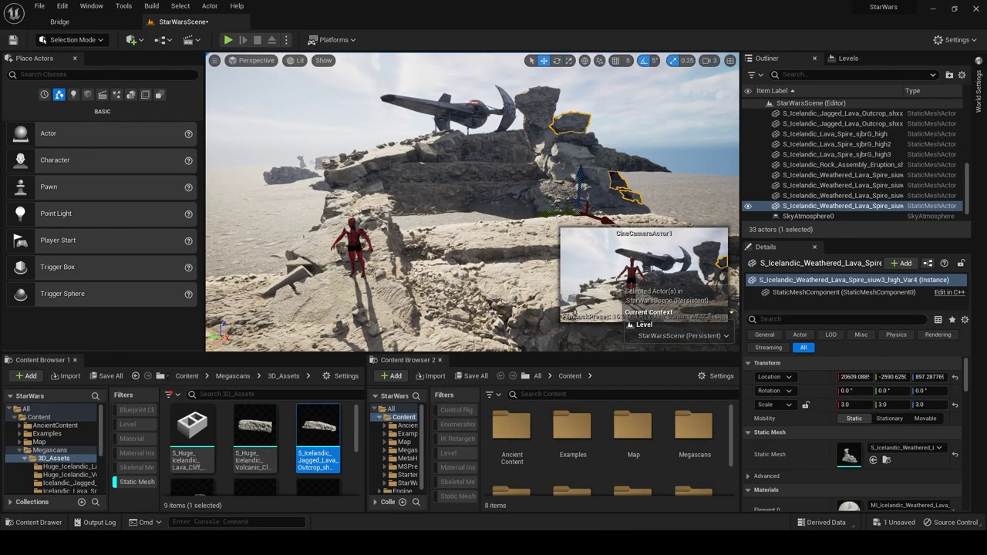
click(510, 207)
click(533, 194)
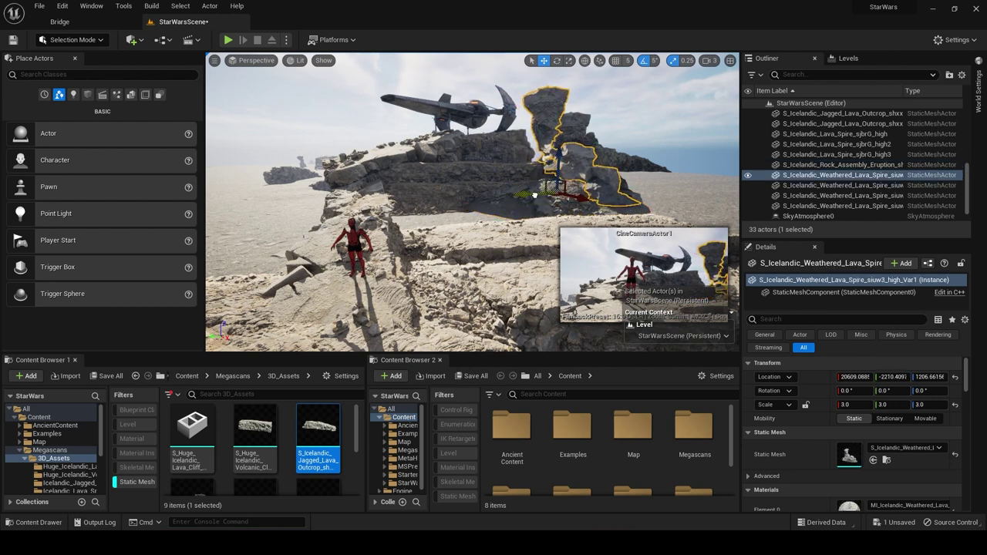
alt+drag(533, 193, 492, 181)
click(472, 179)
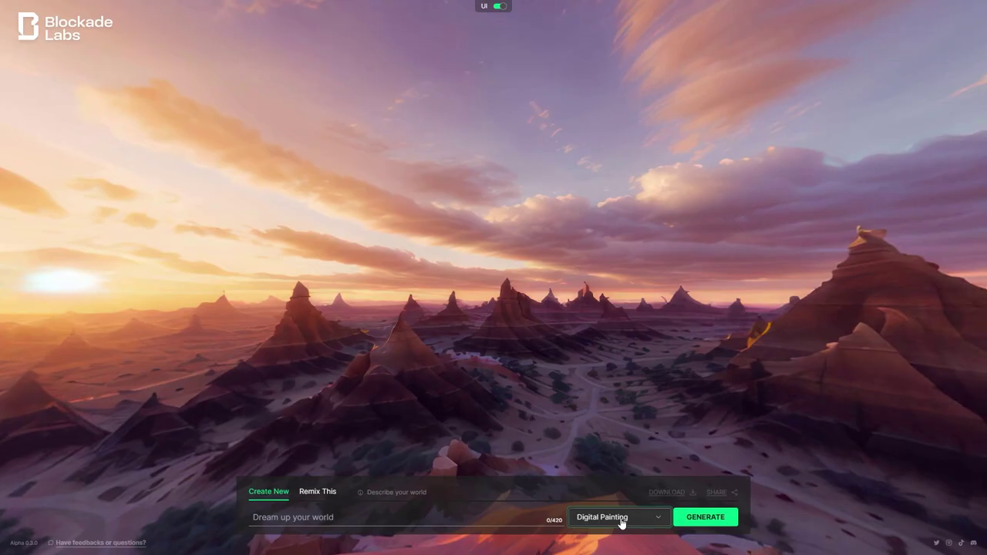
Switch to Blockade Labs and generate Realistic skyboxes from 'night dark valley flat ground' and 'night valley dark flat ground dark clouds'.
click(622, 518)
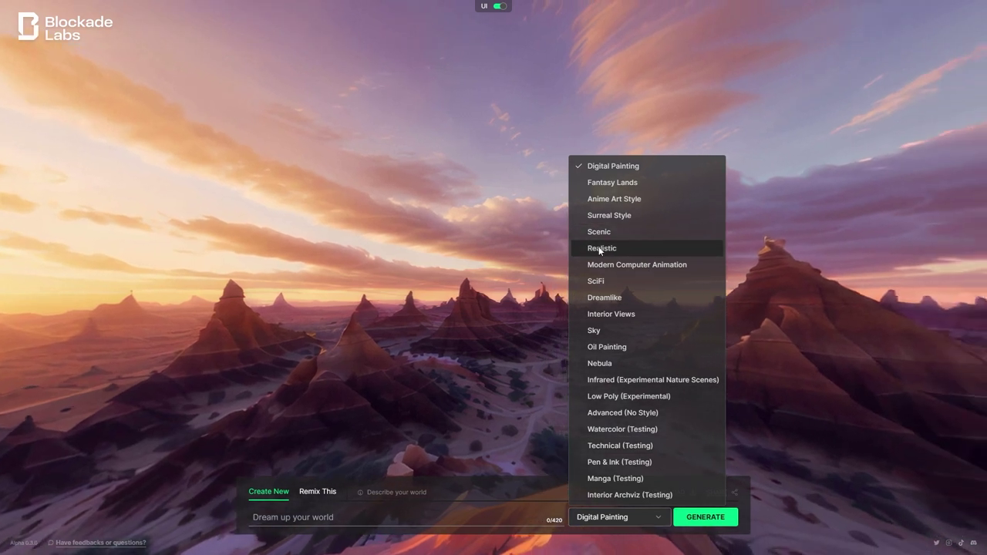
click(598, 248)
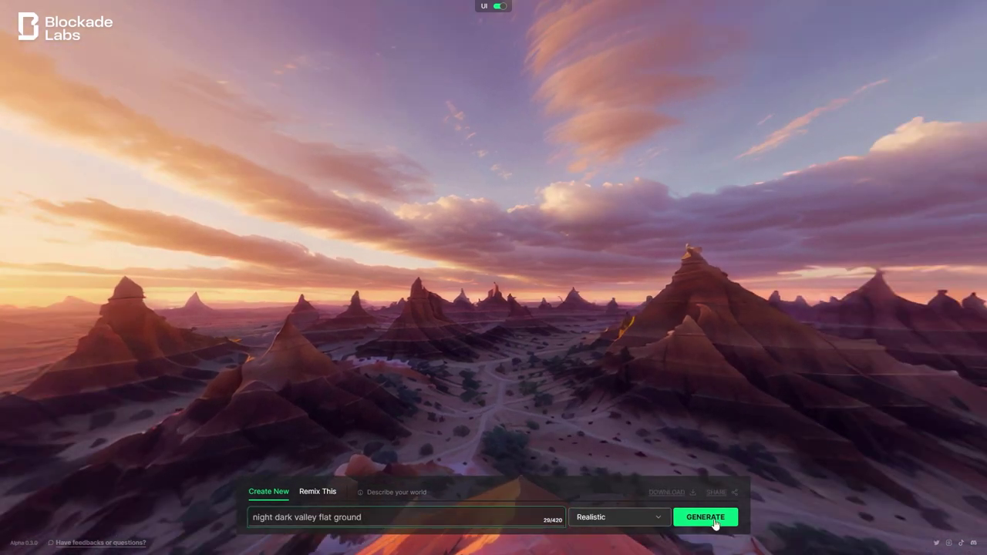
click(714, 521)
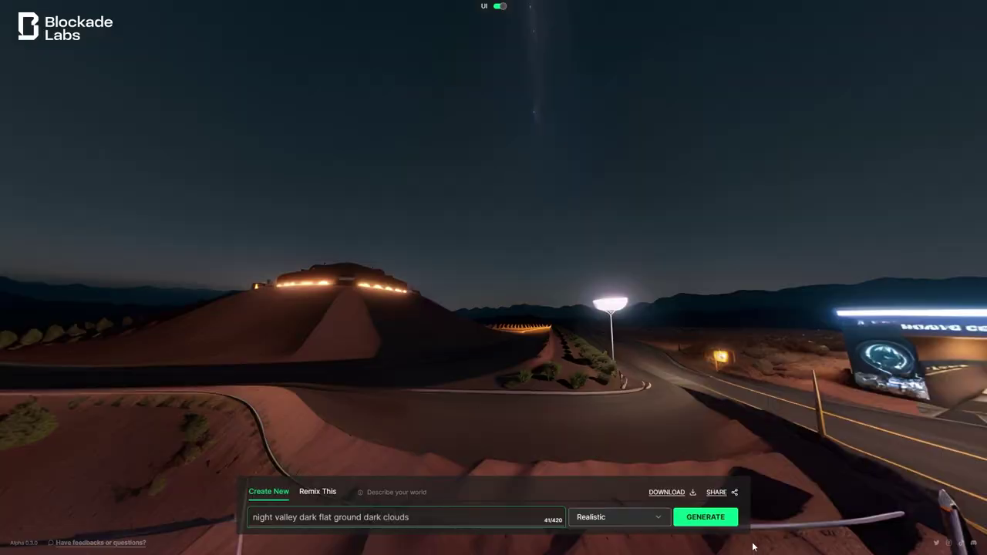
click(711, 516)
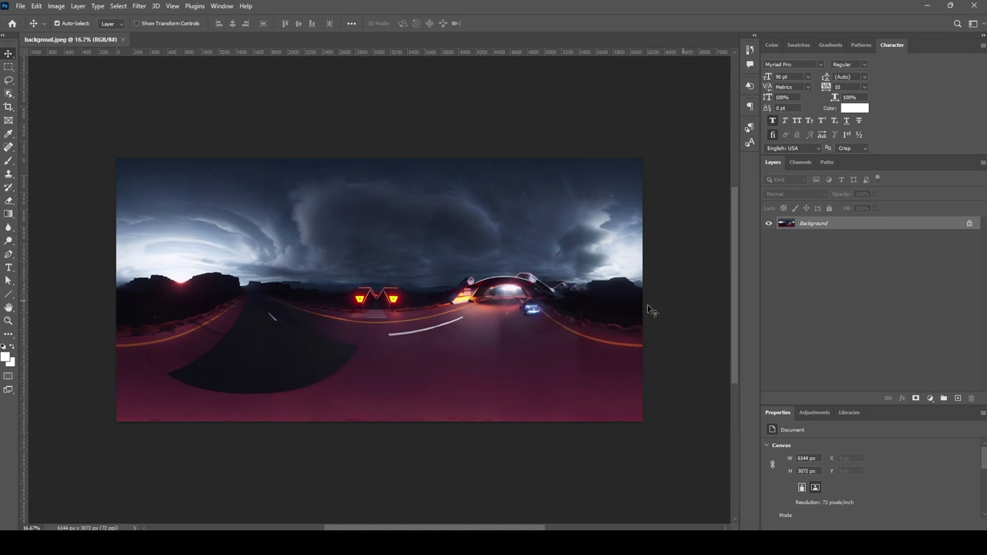
Unlock the background layer of the panorama and convert the image to 32 Bits/Channel.
click(969, 223)
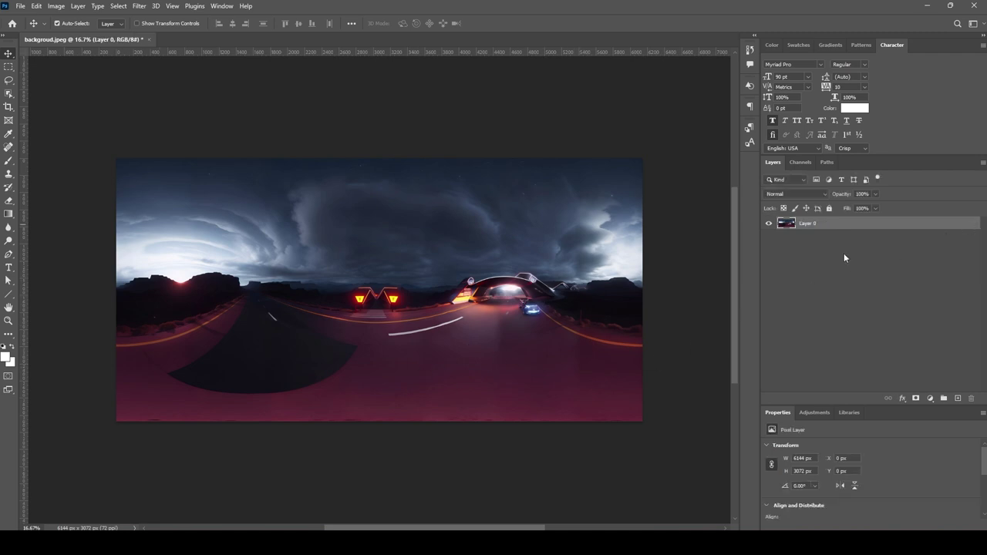
click(58, 6)
mouse_move(78, 17)
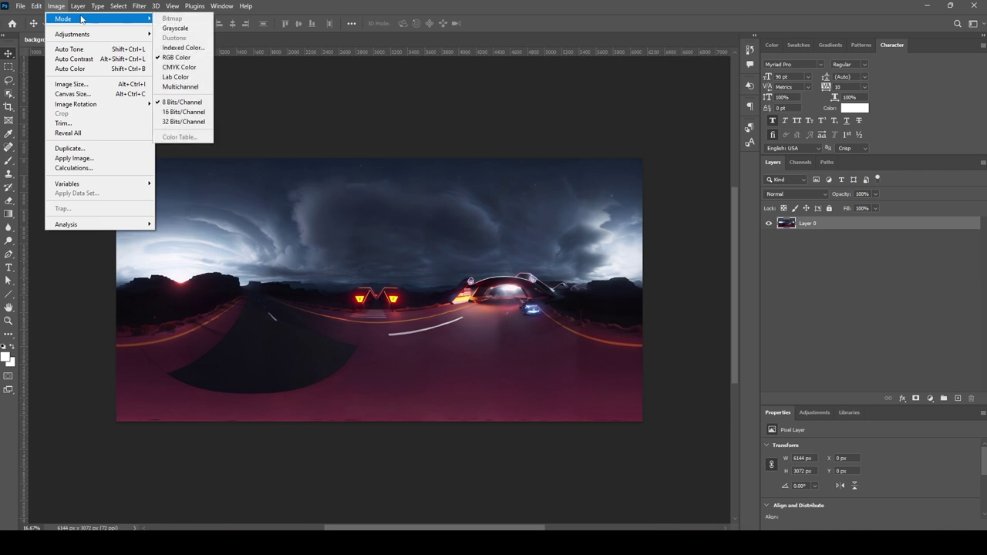
click(184, 121)
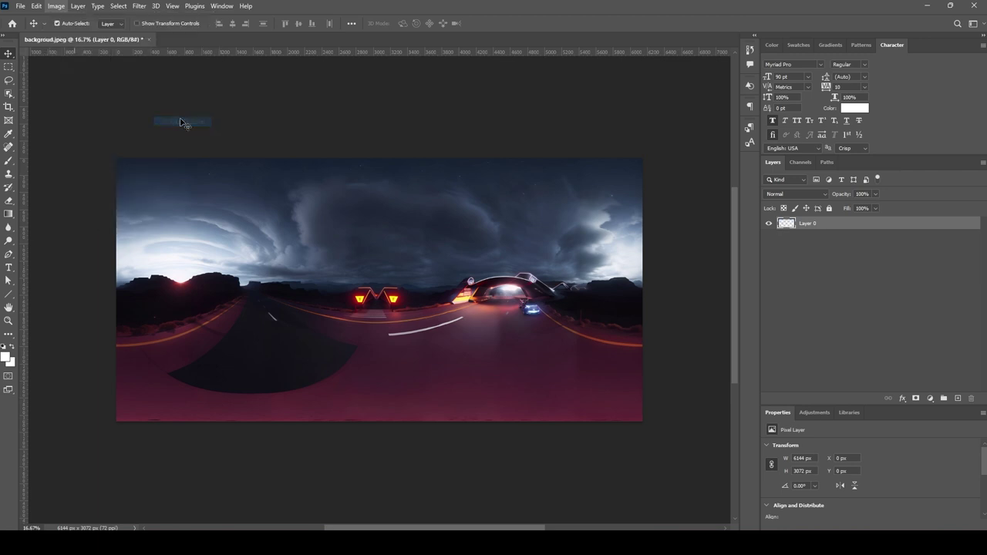
Save a copy of the panorama in the Sky folder as 'backgroud' in Radiance HDR format.
click(20, 6)
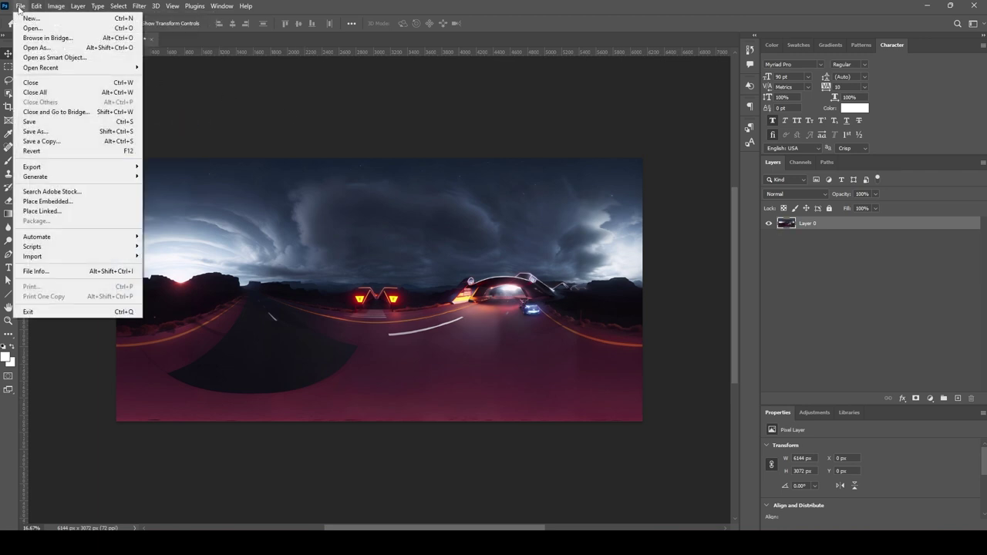
click(43, 142)
click(131, 225)
key(BackSpace)
key(BackSpace)
key(BackSpace)
key(BackSpace)
key(BackSpace)
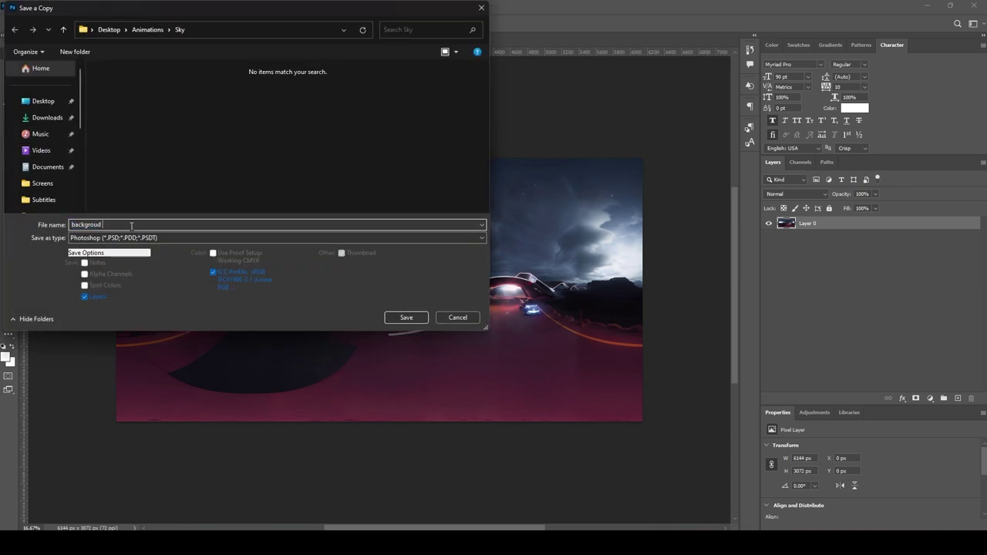
click(154, 237)
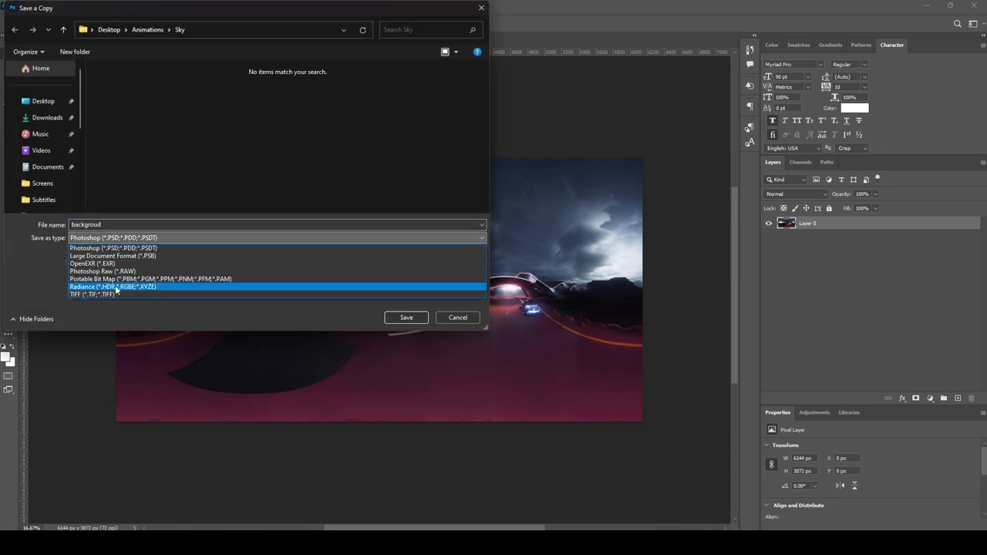
click(111, 287)
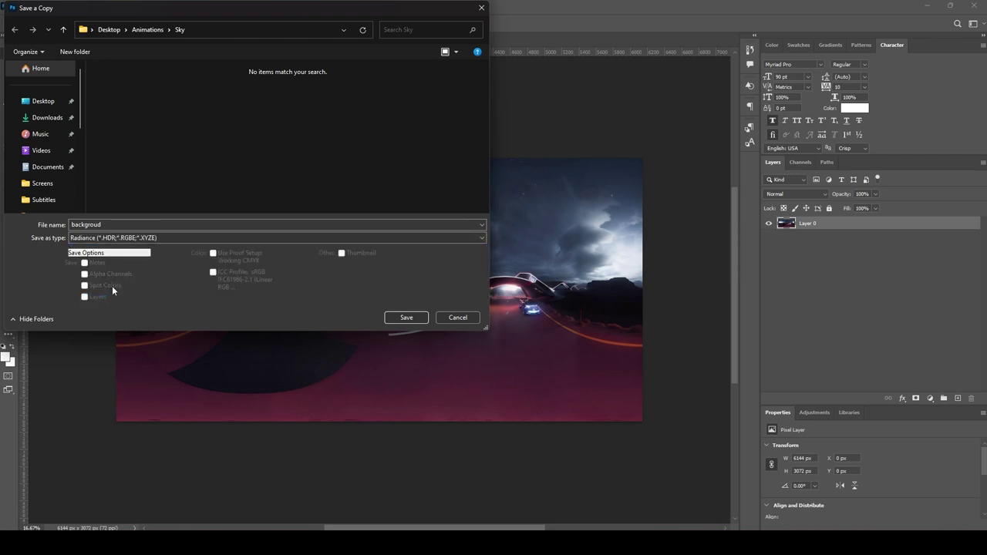
click(408, 317)
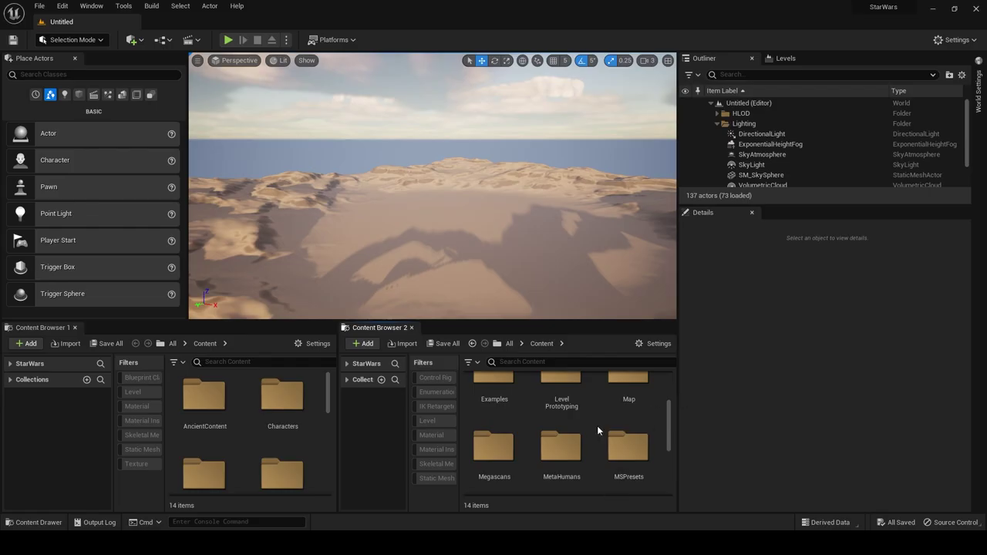
Create a folder named Sky in the project's Content folder and import the backgroud HDR file into it.
right_click(597, 426)
click(630, 83)
text(Sky)
key(Return)
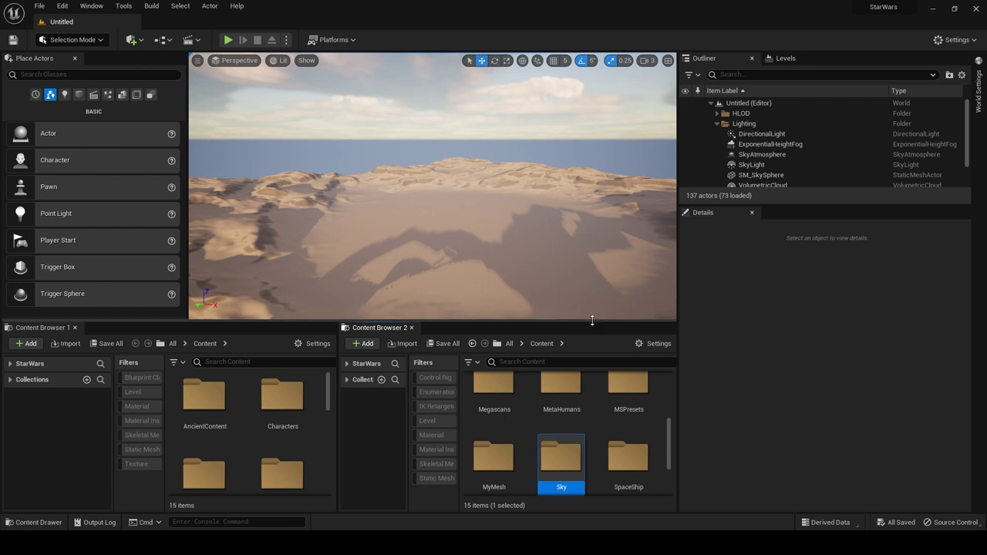
double_click(568, 454)
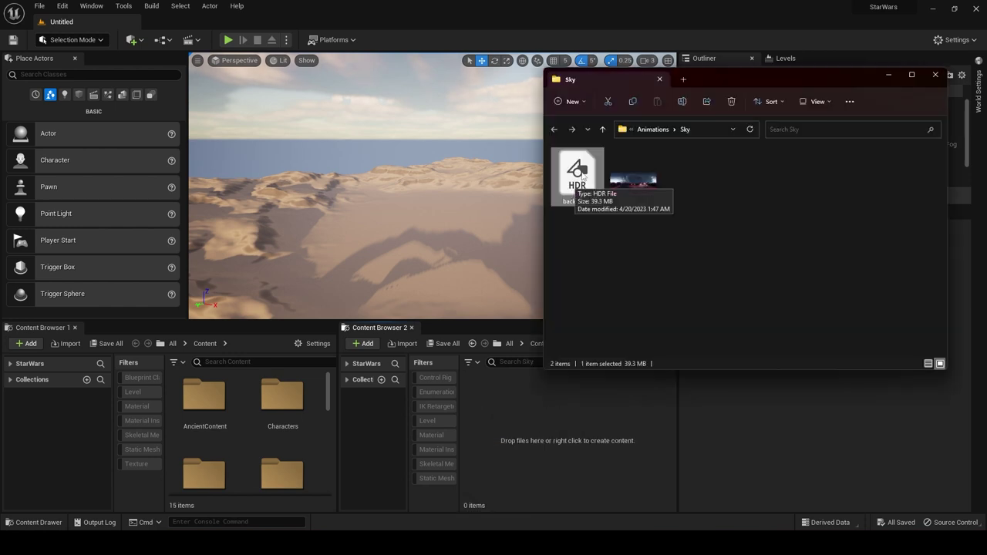
drag(581, 173, 521, 415)
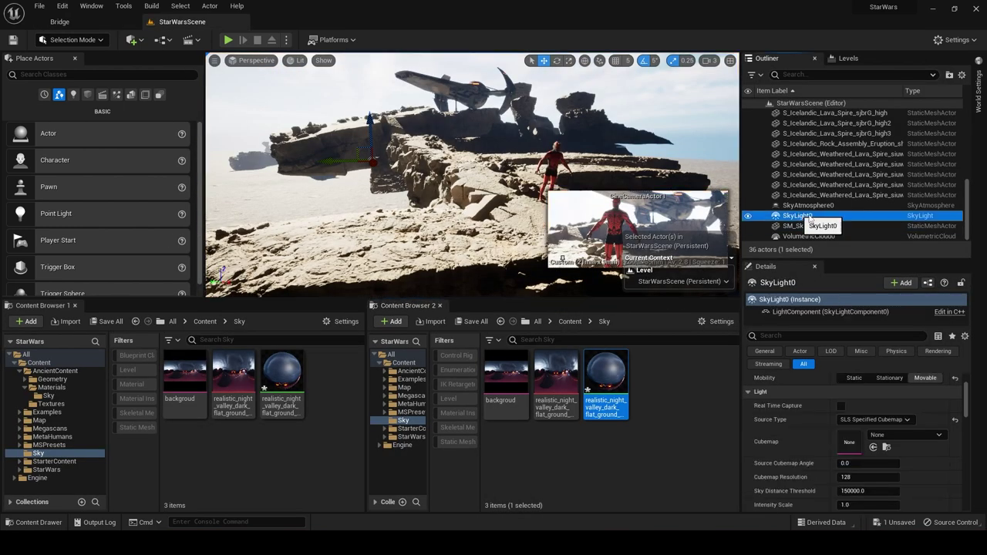
Assign the backgroud HDR as SkyLight0's cubemap, reset it to compare the lighting, and assign it again.
drag(506, 378, 843, 445)
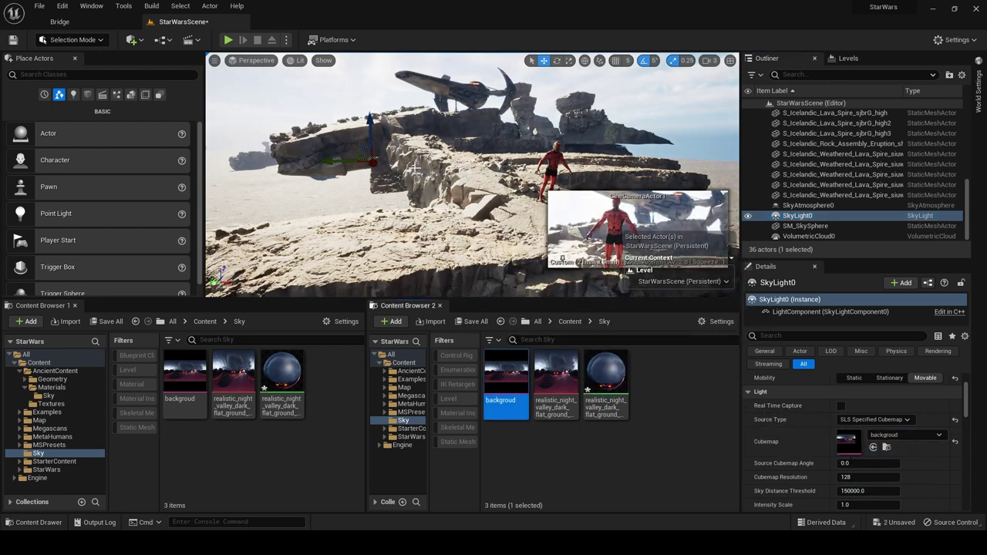
click(955, 442)
drag(506, 377, 860, 447)
Adjust the sun direction of the directional light over Darth Maul and the Scimitar.
key(w)
right_drag(510, 215, 510, 214)
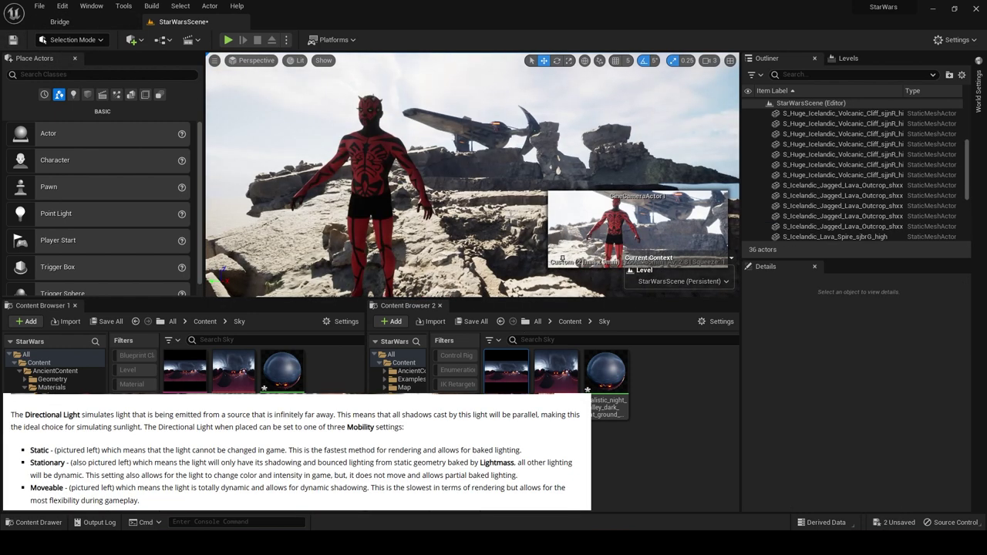
key(ctrl+l)
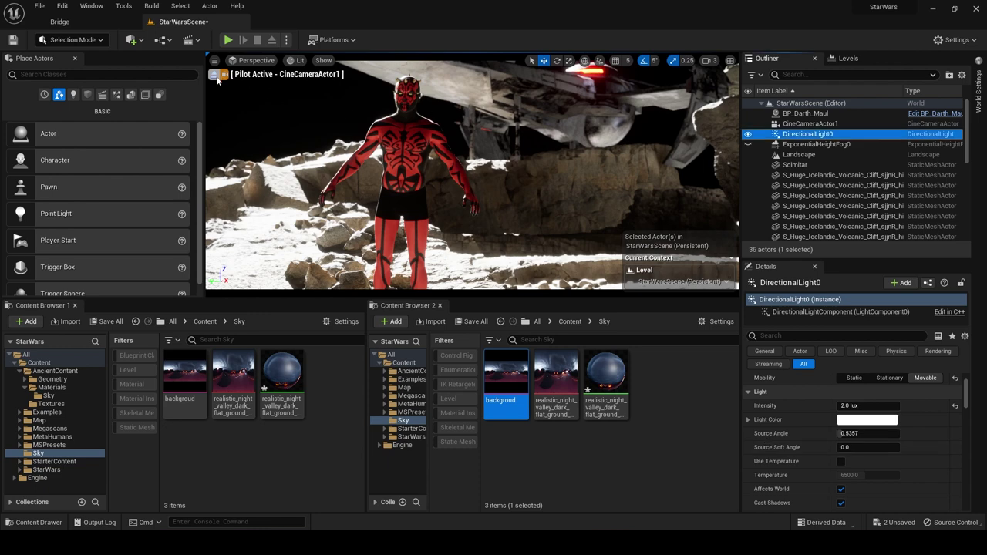
Stop piloting CineCameraActor1 and place a PostProcessVolume in the level beside the rocks.
click(217, 74)
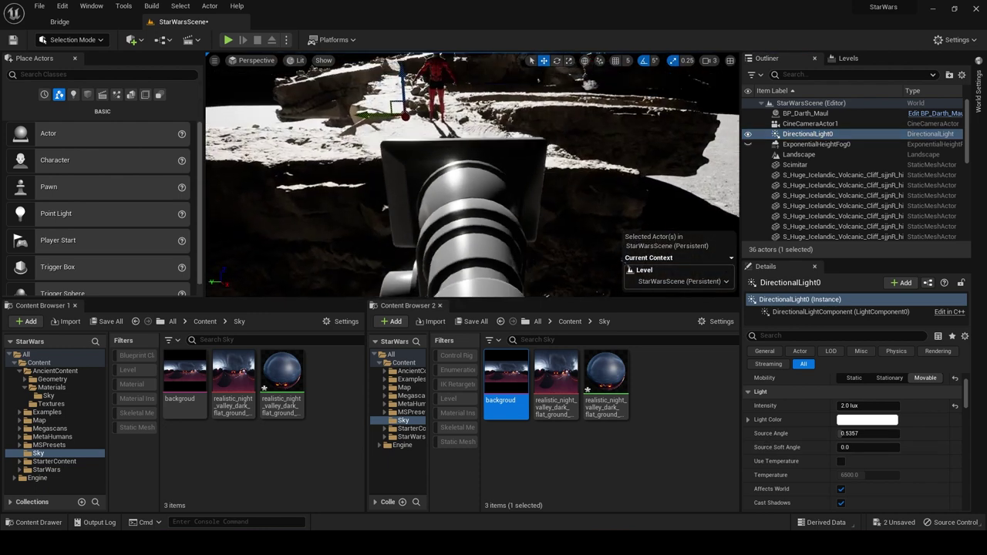
right_drag(463, 193, 532, 181)
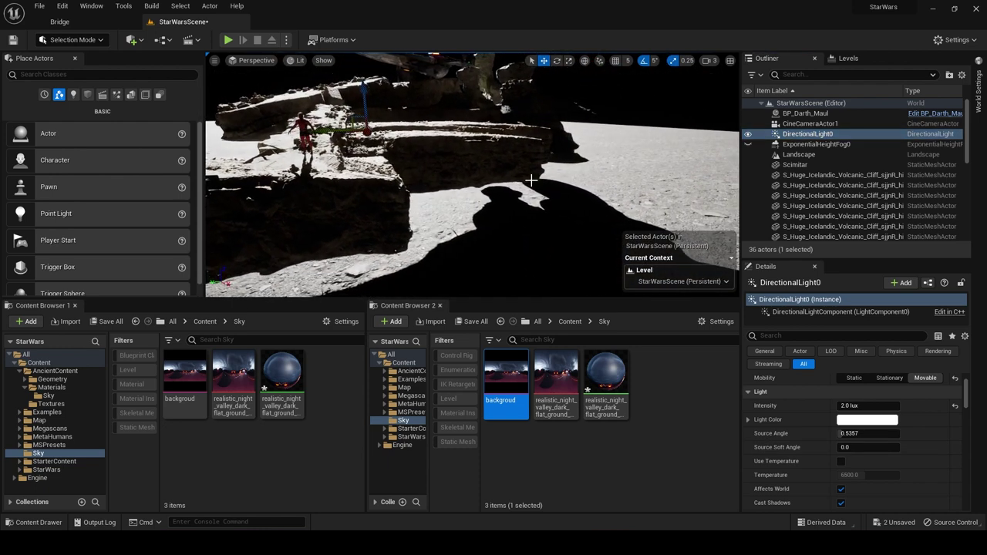
click(85, 73)
drag(70, 99, 549, 240)
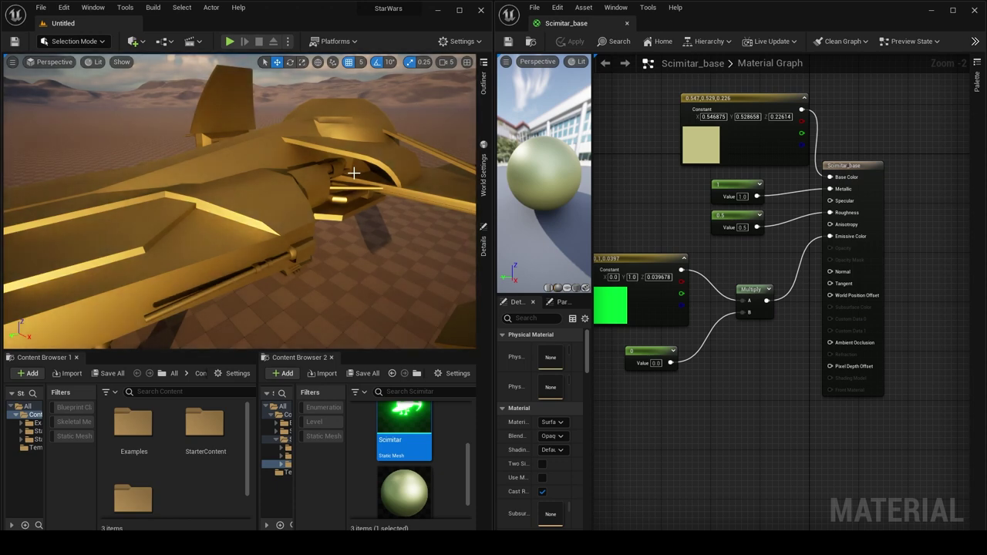
Enable Infinite Extent (Unbound) on the PostProcessVolume so it affects the whole level.
right_drag(354, 172, 308, 132)
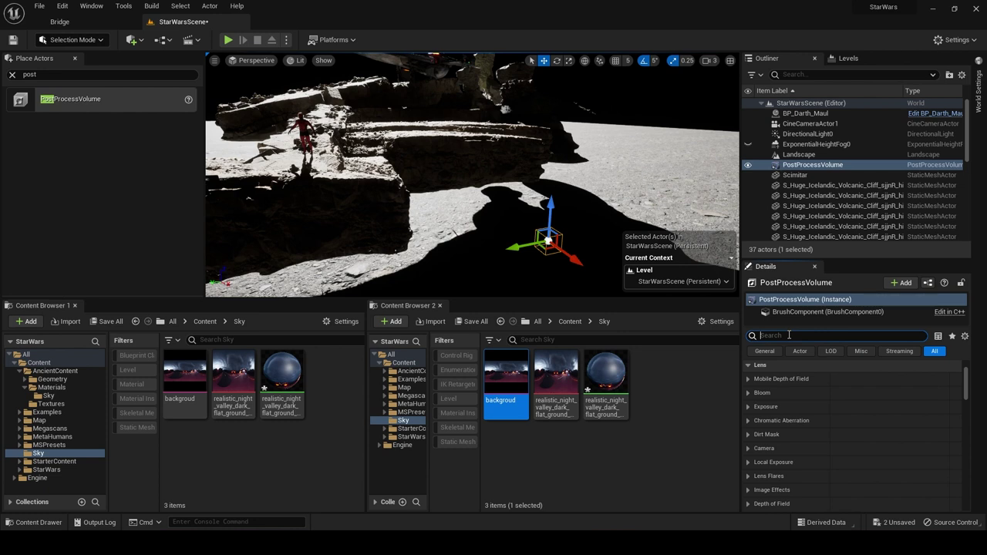
text(bound)
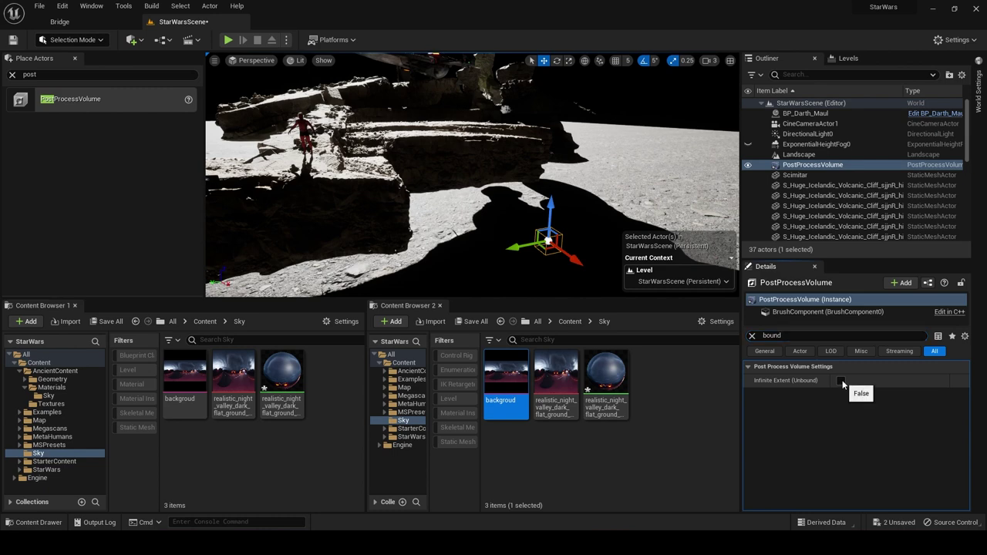
click(842, 381)
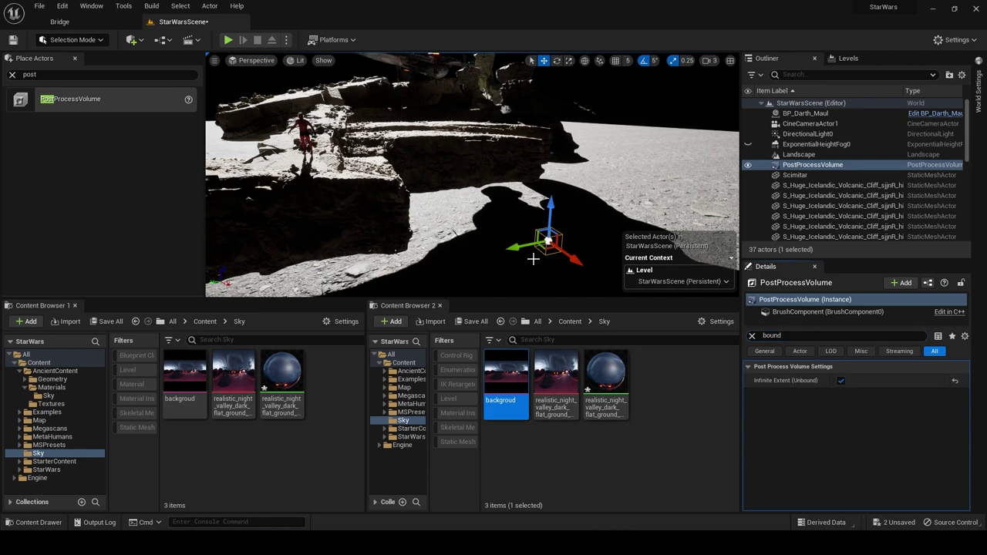
right_drag(574, 244, 694, 259)
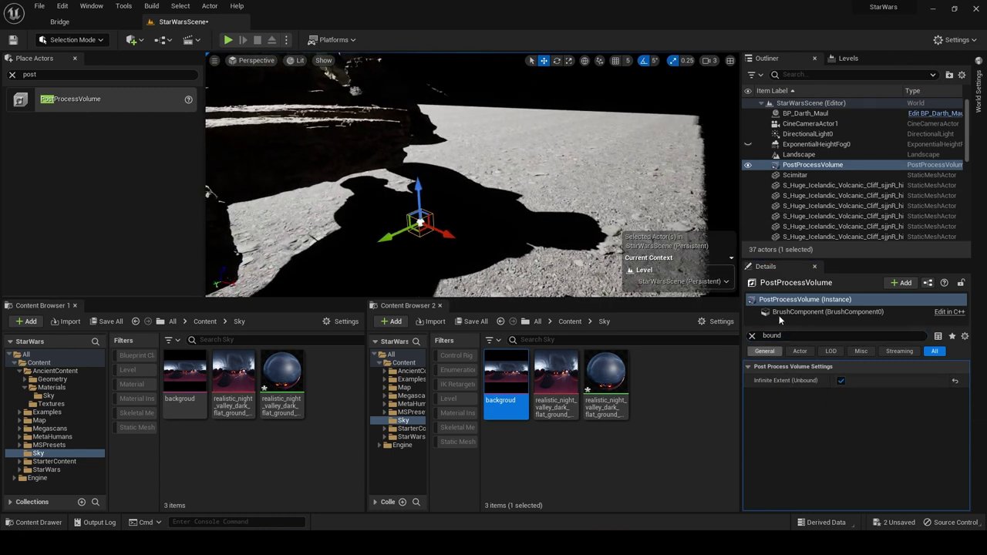
key(w)
right_drag(404, 209, 381, 191)
key(w)
key(f)
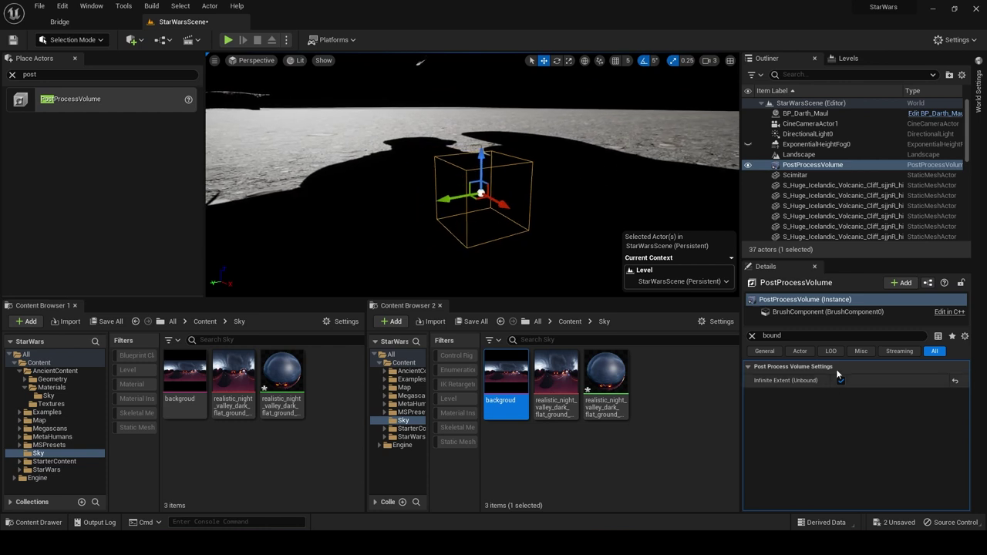
Override the PostProcessVolume's exposure Metering Mode and set it to Manual.
click(752, 336)
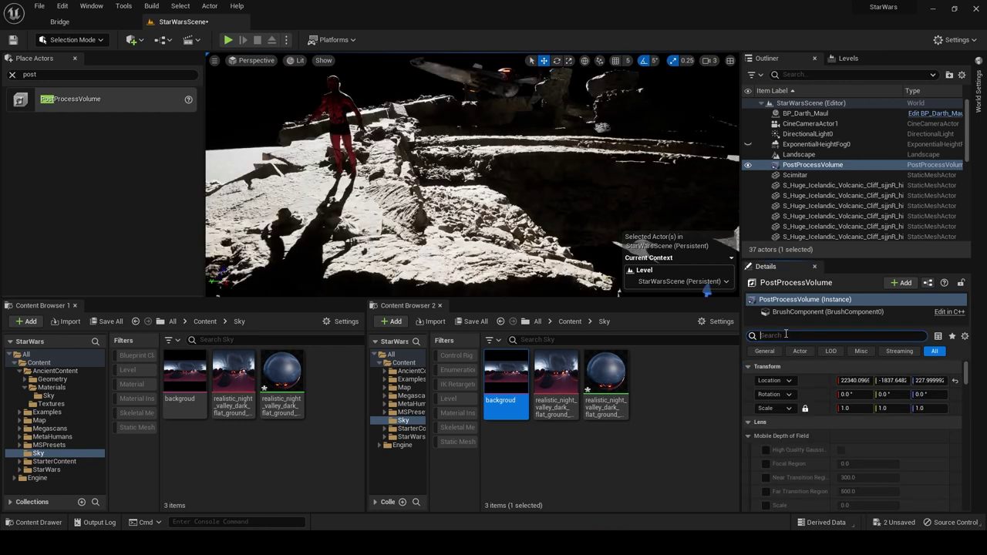
text(exp)
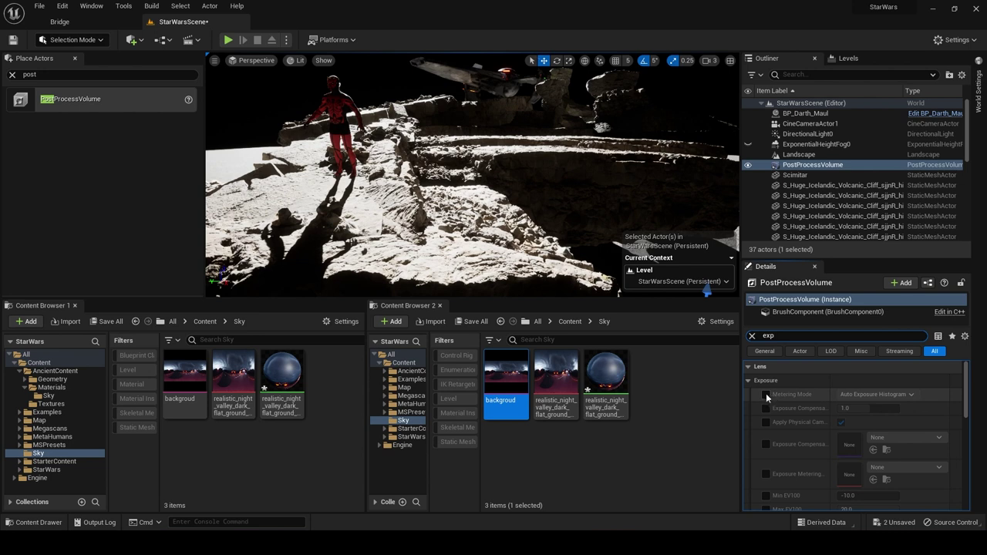
click(766, 395)
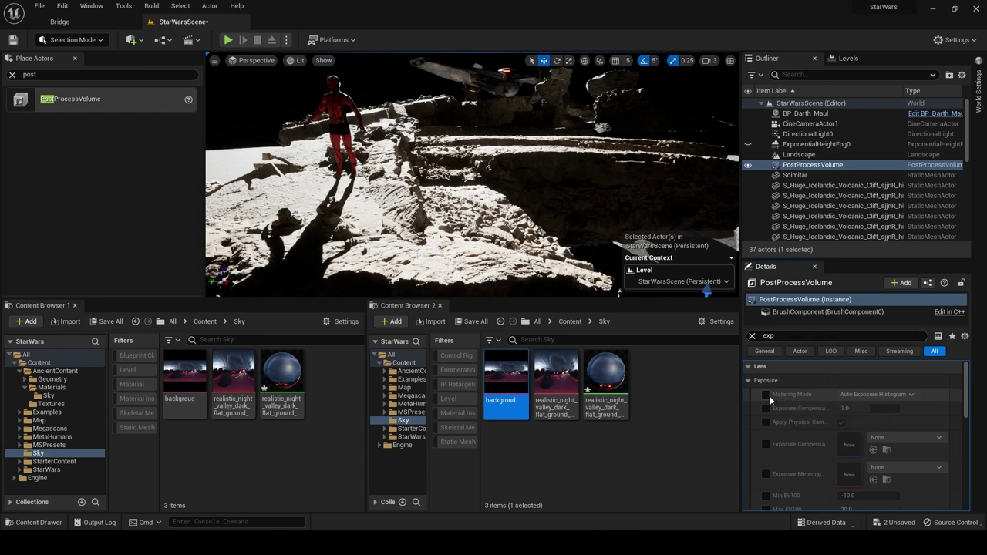
click(873, 394)
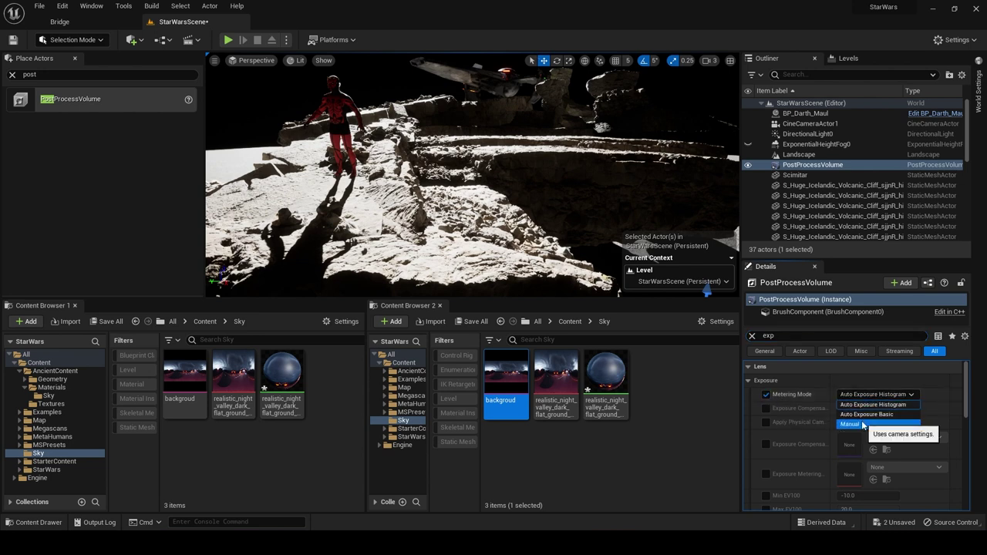
click(850, 424)
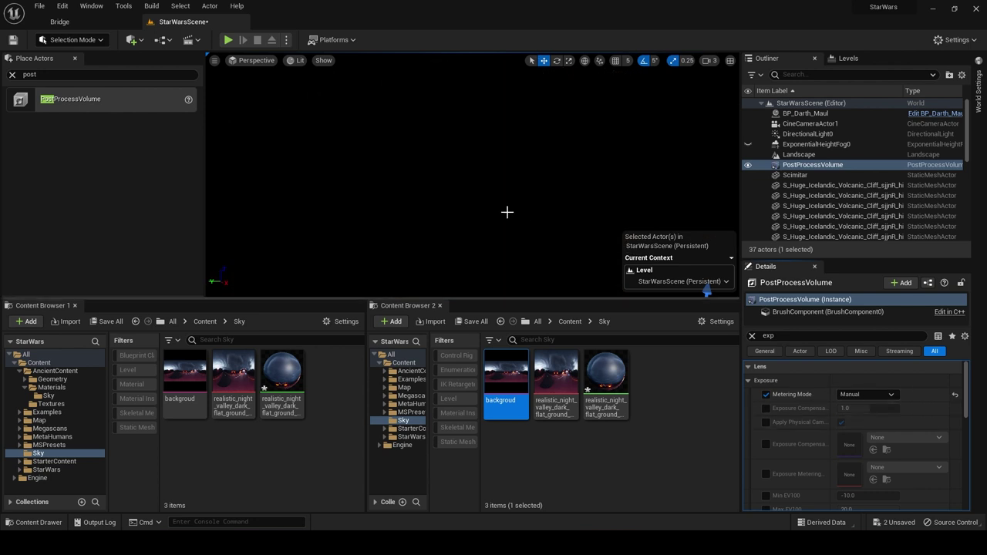
Override Exposure Compensation at 1.0 and turn off Apply Physical Camera Exposure in the PostProcessVolume.
click(767, 409)
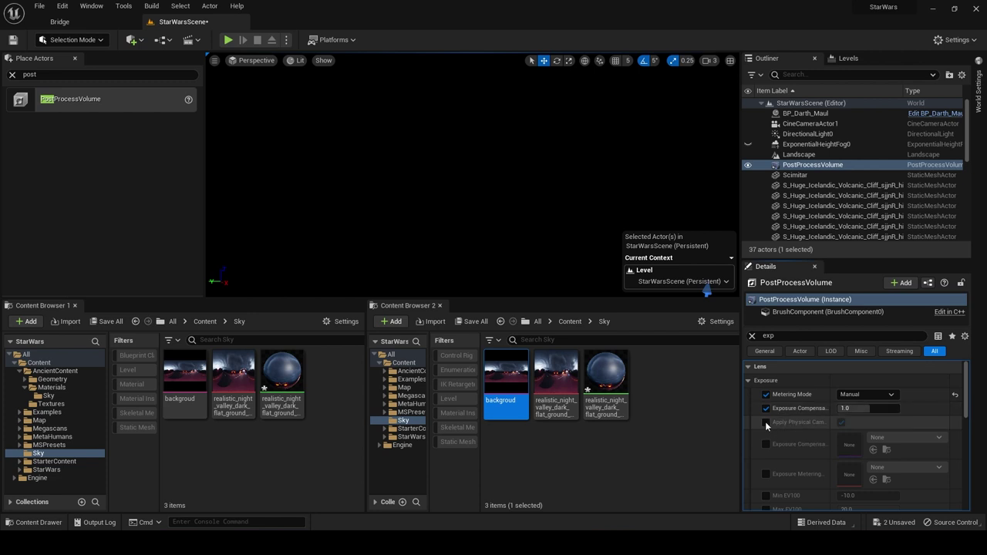
click(766, 423)
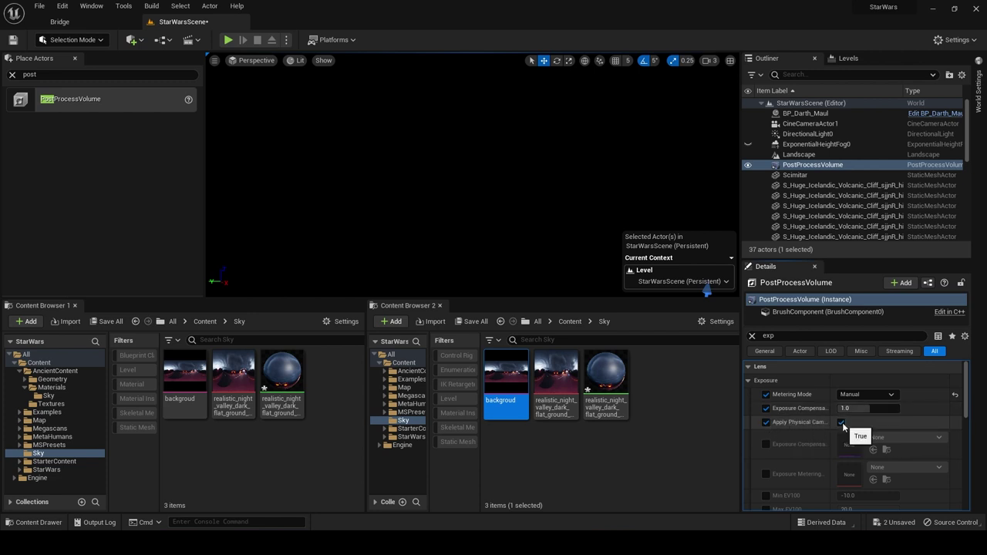
drag(836, 410, 853, 404)
key(w)
right_drag(480, 217, 436, 202)
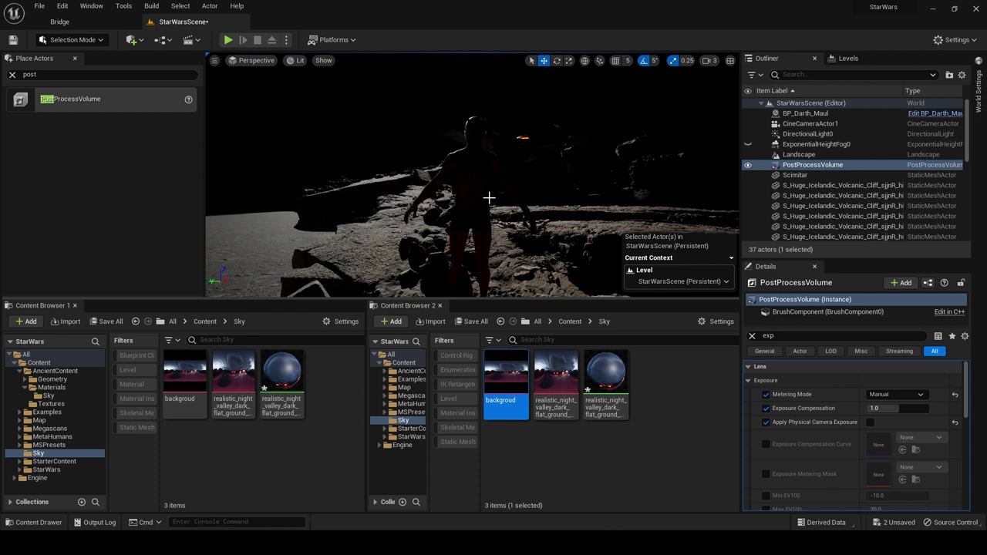
Tint the Light Color of DirectionalLight0 a pale pink.
click(824, 164)
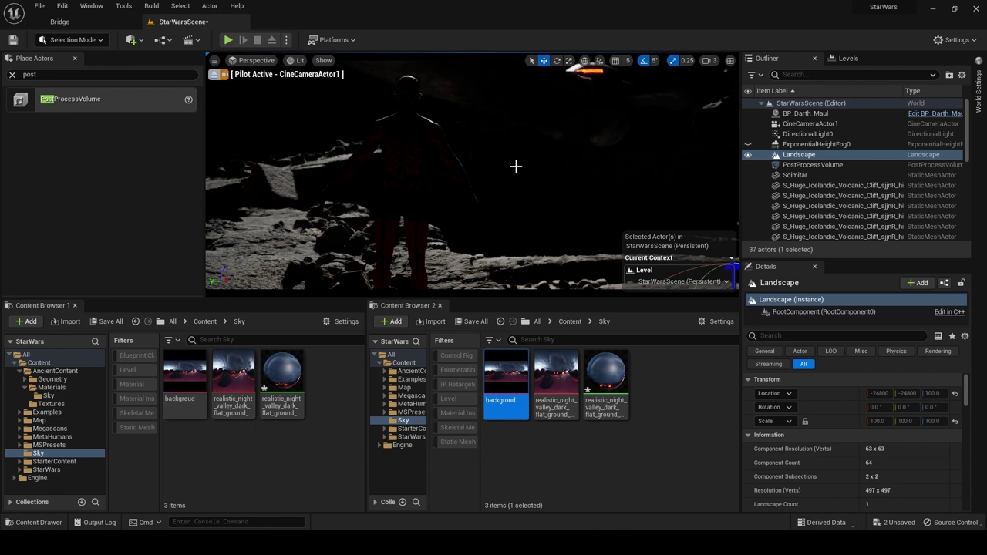
click(806, 133)
scroll(809, 388, down, 2)
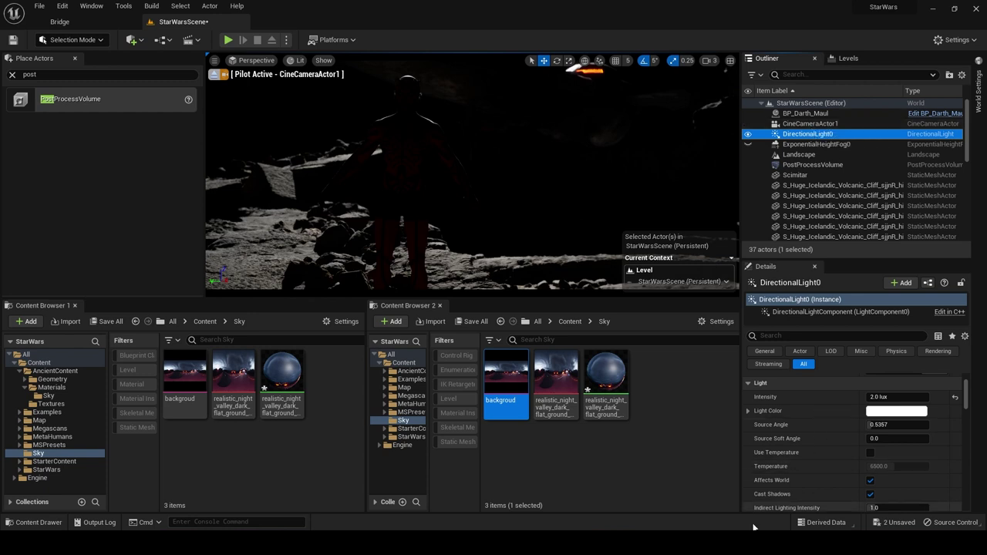
click(897, 410)
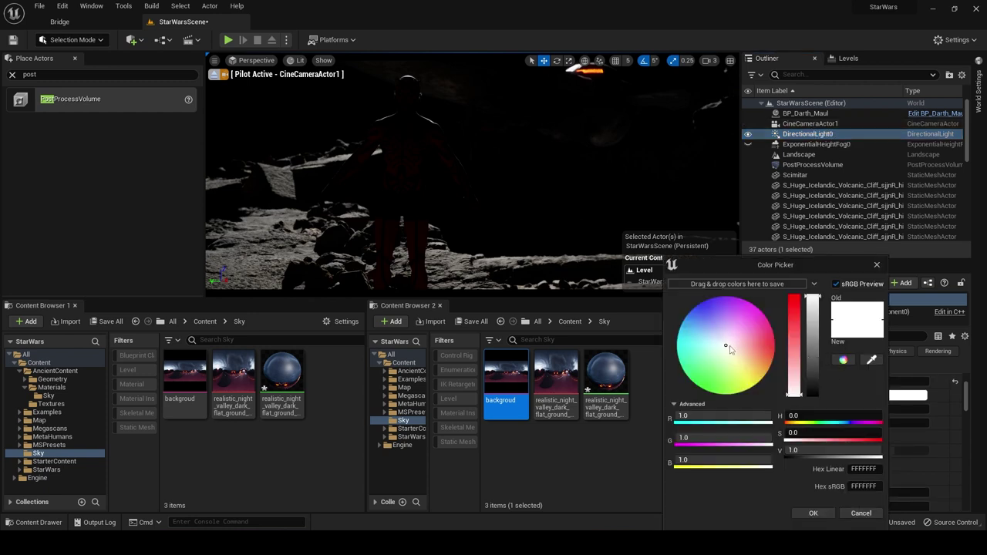
drag(730, 351, 735, 350)
Set DirectionalLight0's Indirect Lighting Intensity to 5.0 and its Volumetric Scattering Intensity to 4.0.
drag(877, 443, 915, 443)
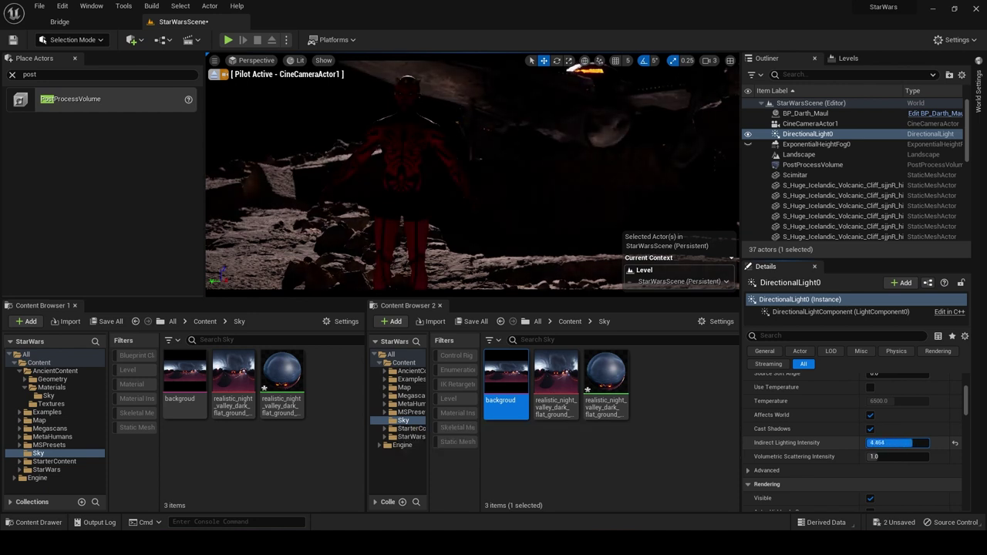
click(881, 444)
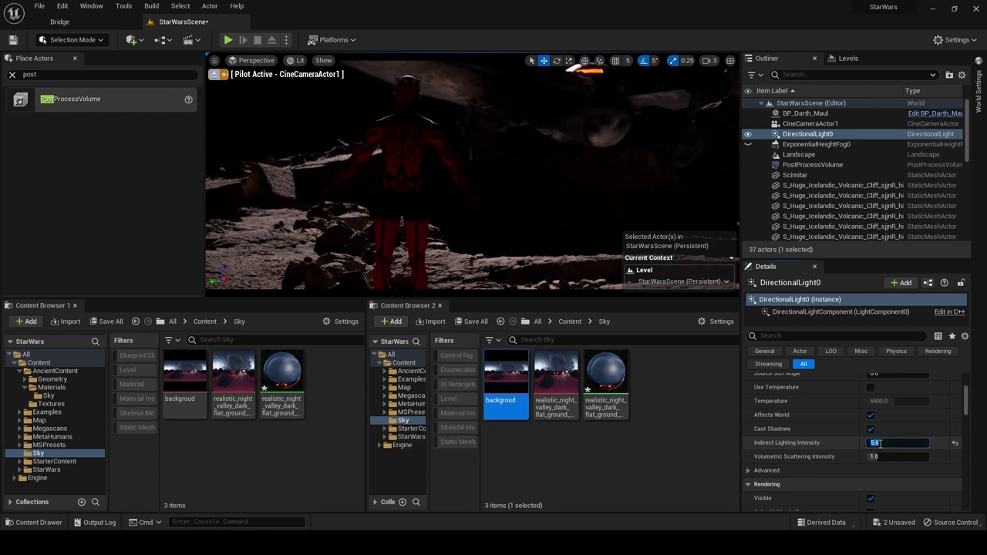
mouse_move(874, 457)
mouse_down()
mouse_move(930, 457)
mouse_move(871, 457)
mouse_up()
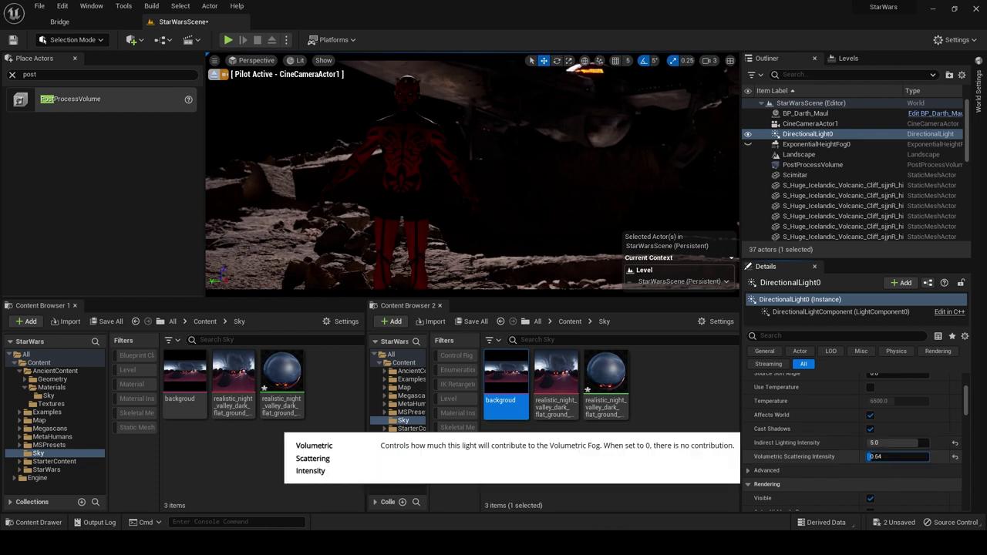
text(4)
key(Return)
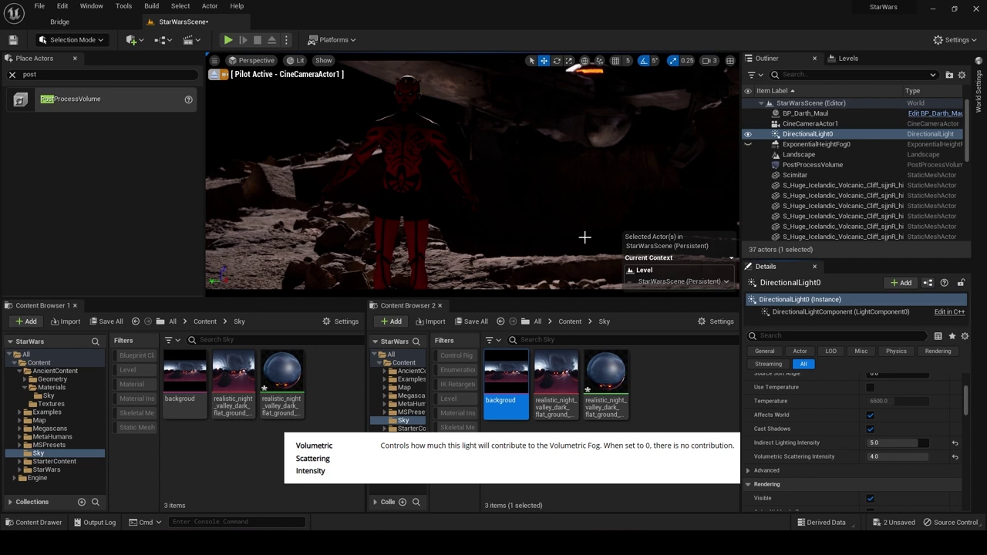
Make the hidden SkyLight0 actor visible in the level.
scroll(825, 401, down, 5)
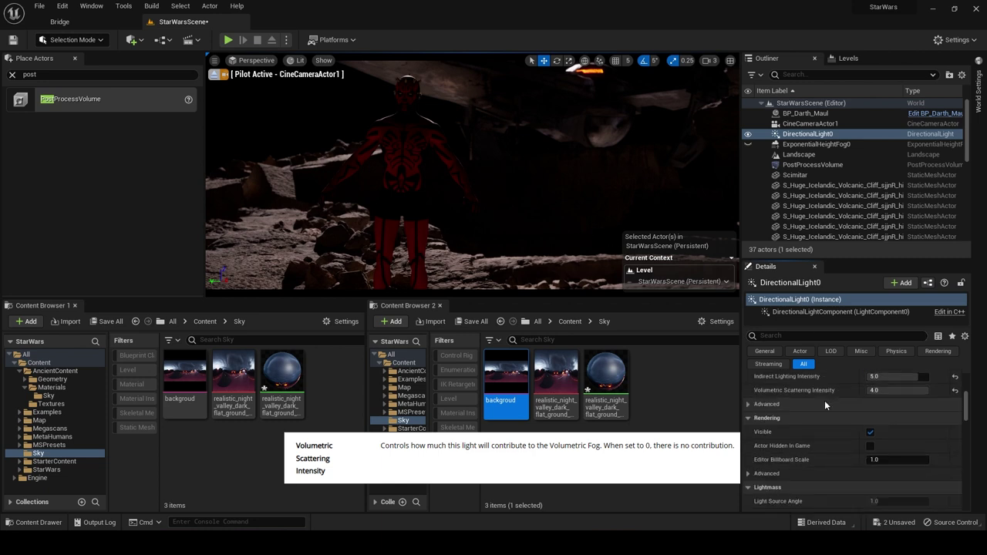
scroll(824, 401, up, 8)
scroll(828, 179, down, 5)
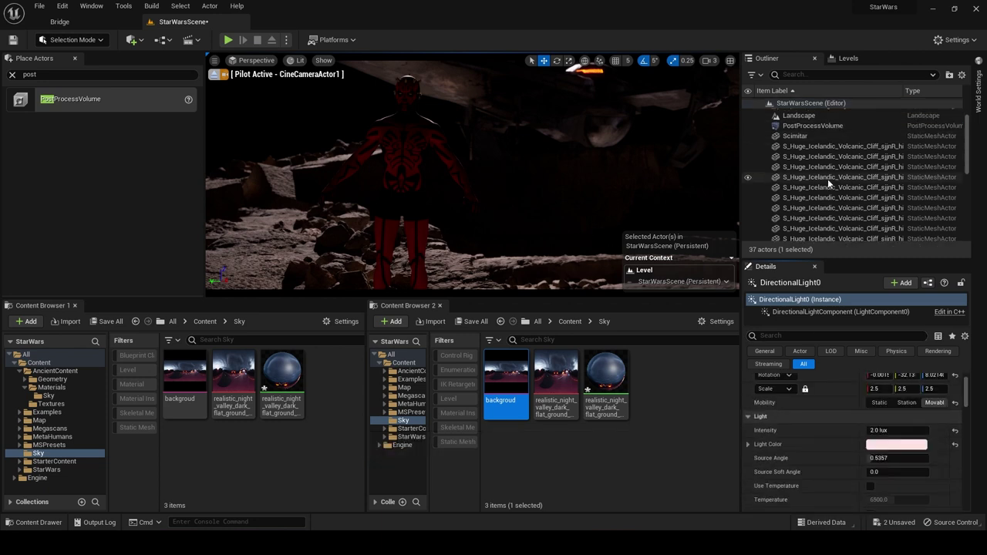
scroll(828, 179, down, 3)
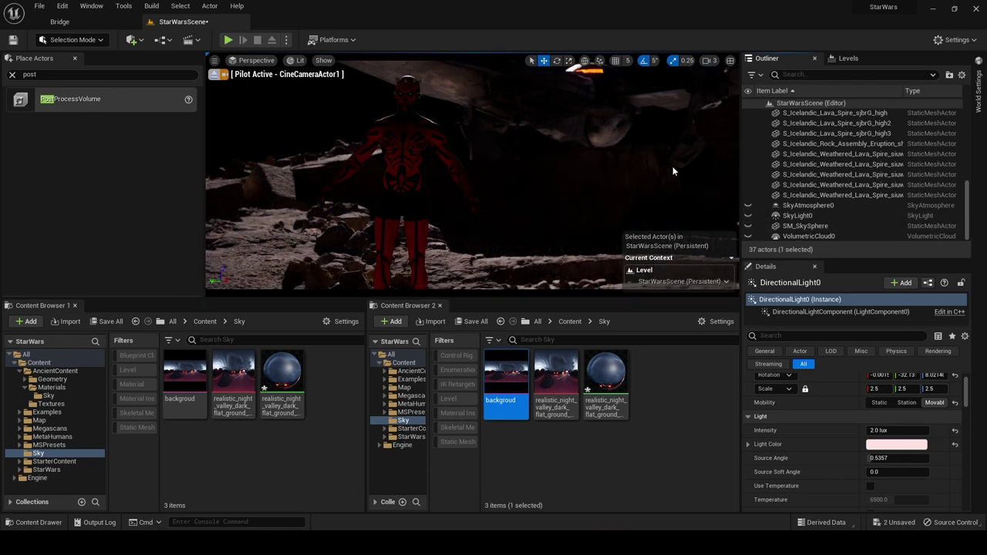
click(752, 216)
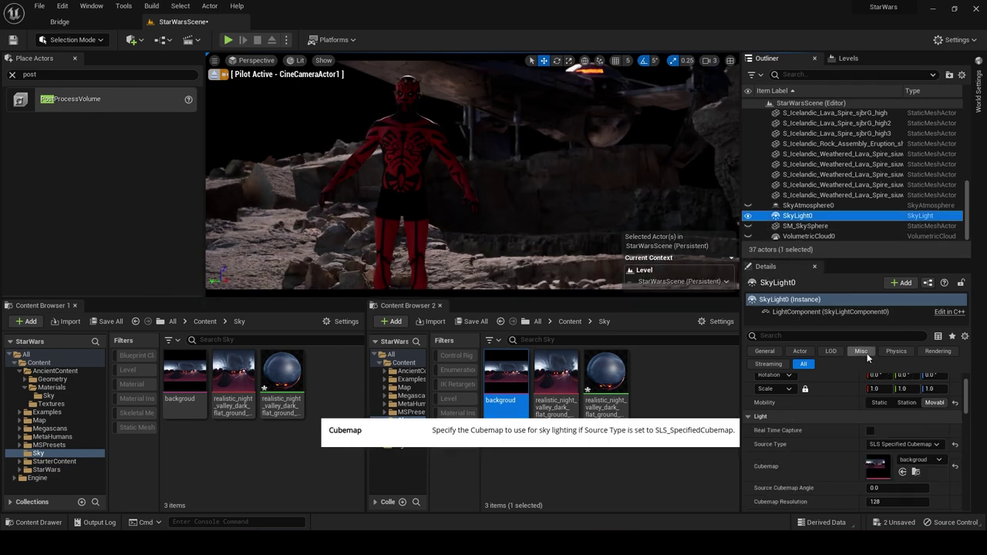
Rotate SkyLight0's cubemap by setting its Source Cubemap Angle to 250.
scroll(832, 418, down, 2)
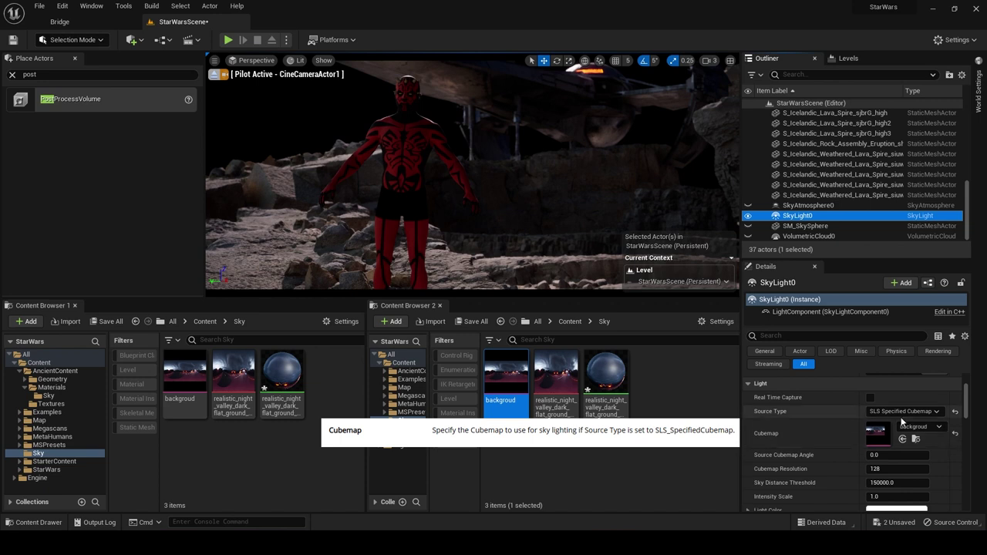
scroll(888, 412, down, 3)
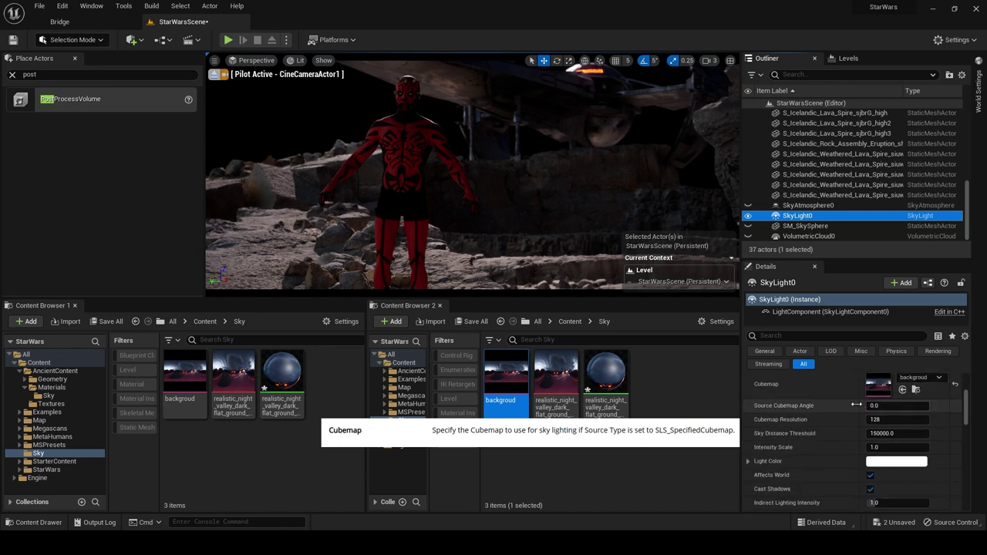
scroll(915, 409, up, 2)
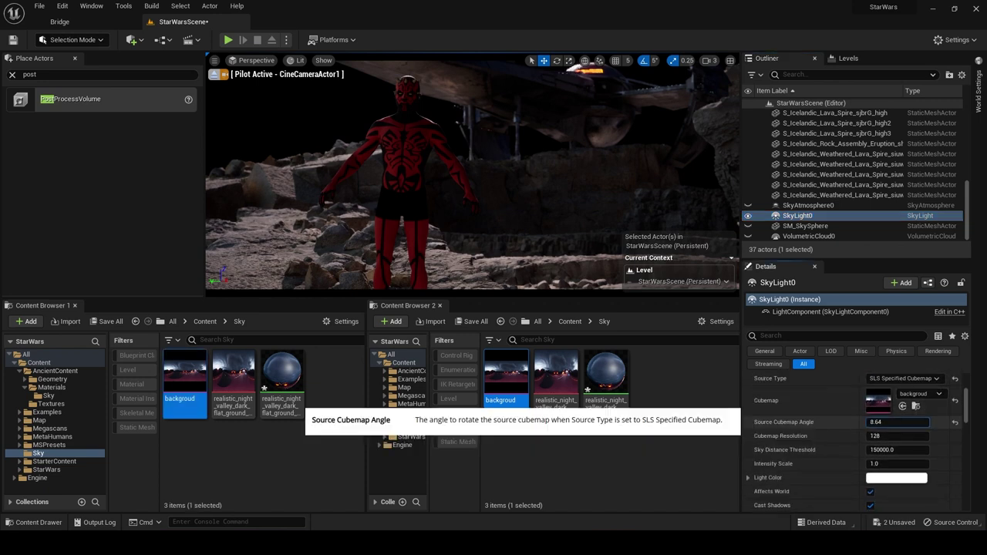
mouse_move(883, 422)
mouse_down()
mouse_move(894, 422)
mouse_move(866, 422)
mouse_move(889, 422)
mouse_up()
drag(953, 422, 890, 422)
click(877, 422)
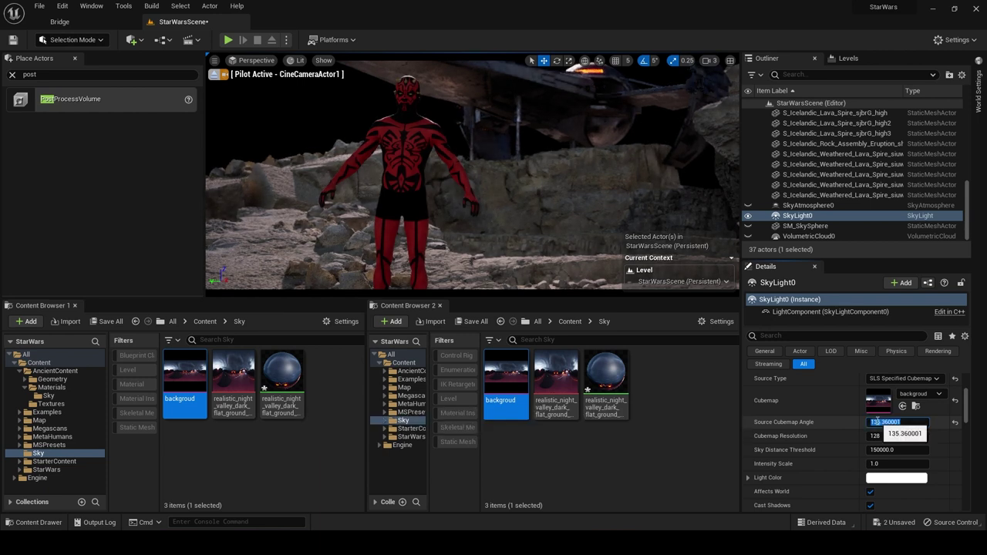
text(250)
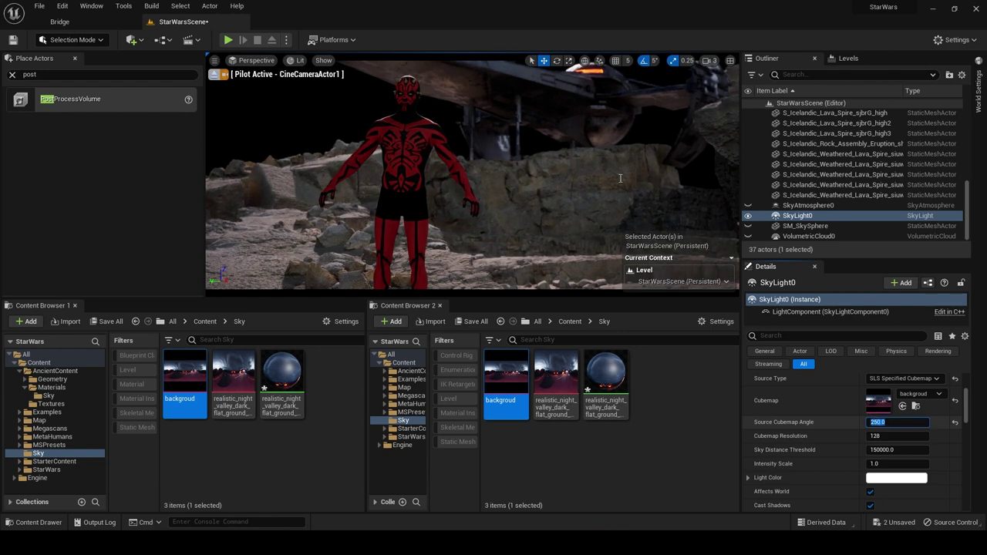
key(Return)
Set SkyLight0's Intensity Scale to 5.5 and tint its Light Color pale blue (hex sRGB DFE9FF).
click(882, 464)
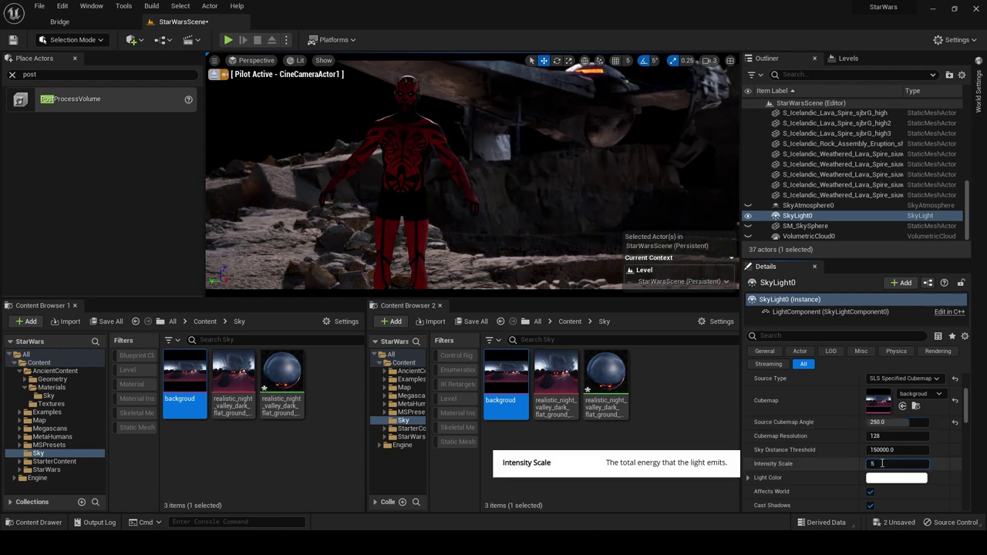
text(5)
key(Return)
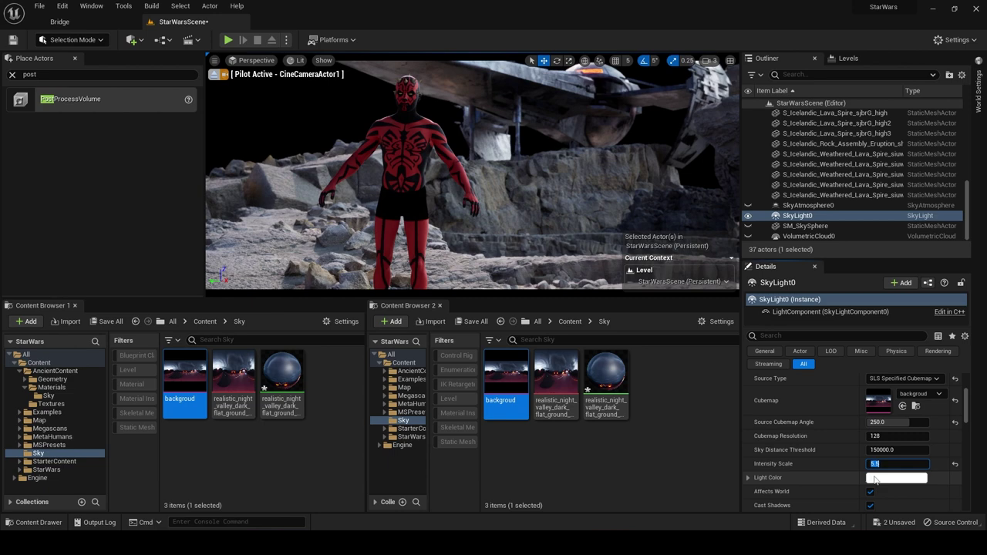
click(876, 478)
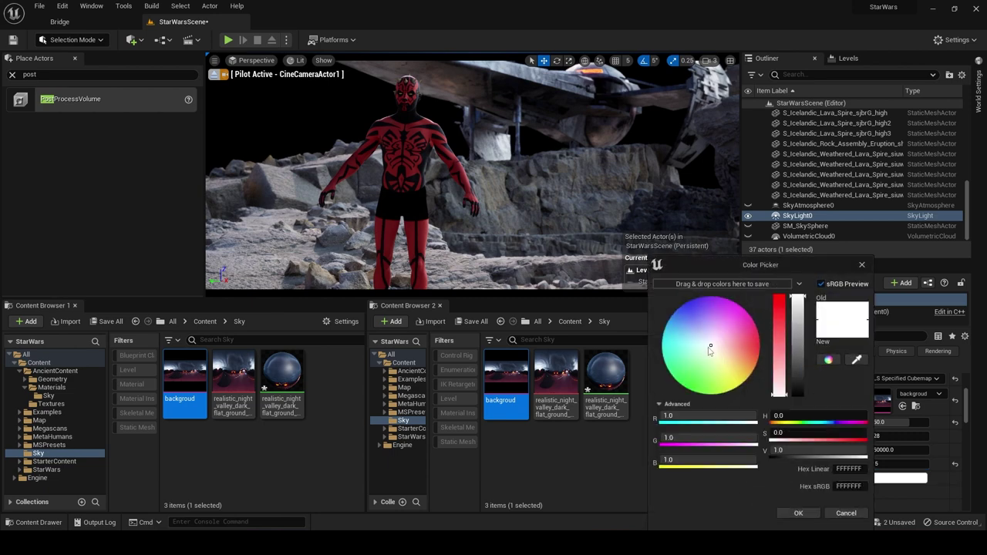
drag(710, 350, 701, 336)
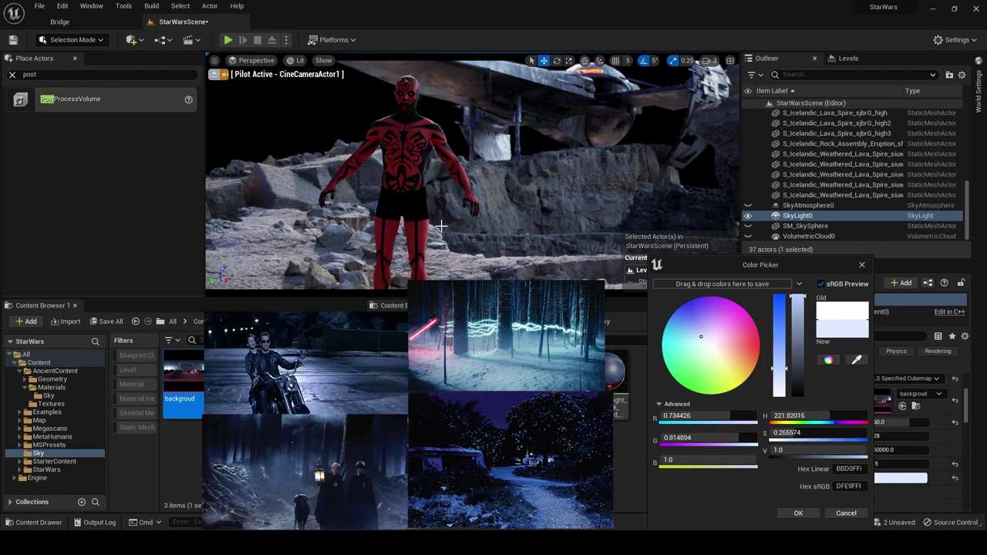
click(802, 513)
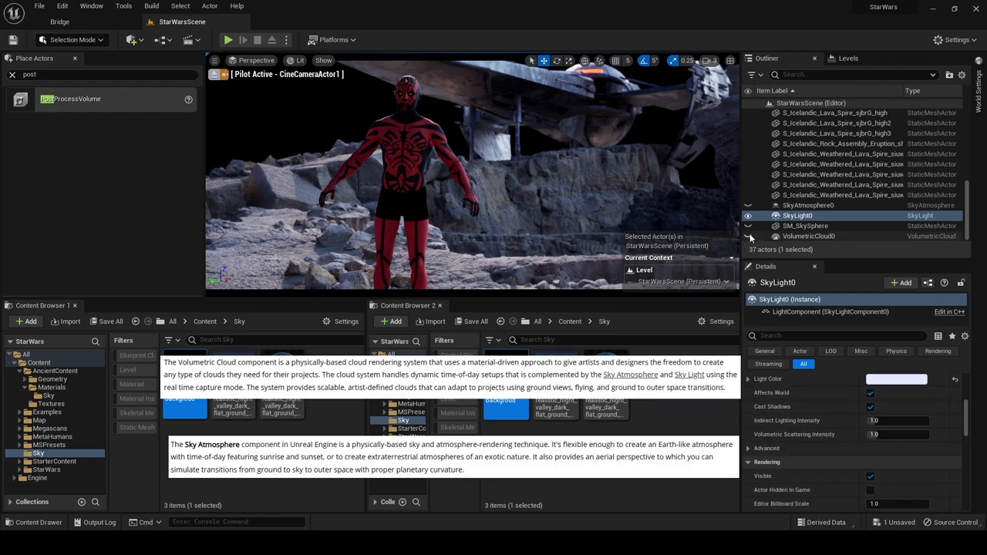
Make the hidden VolumetricCloud0 and SkyAtmosphere0 actors visible in the level.
click(747, 216)
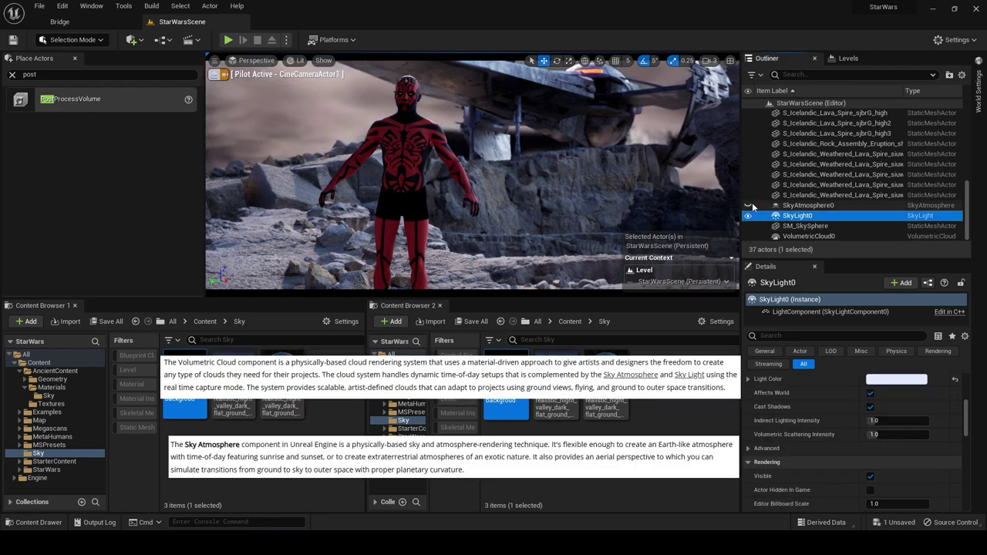
click(808, 236)
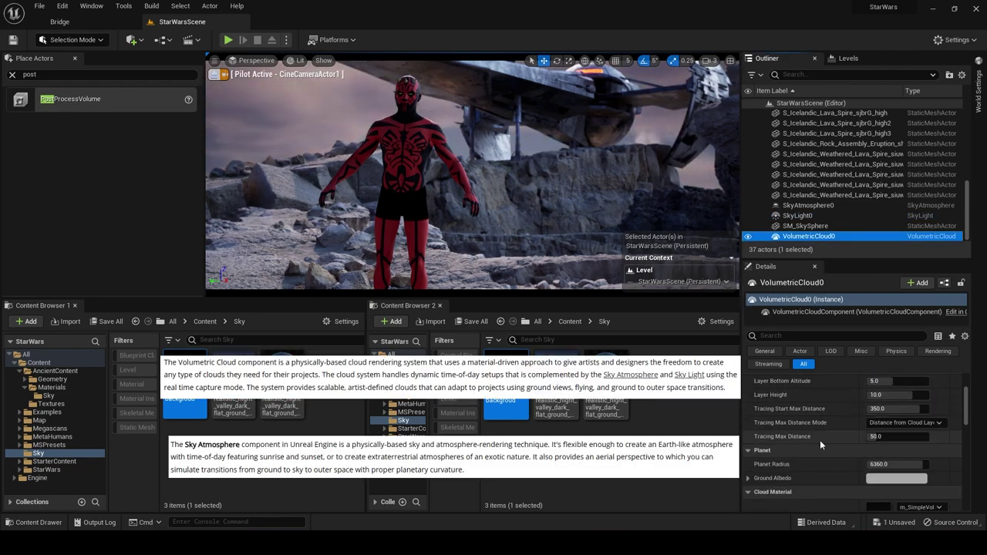
scroll(834, 463, up, 3)
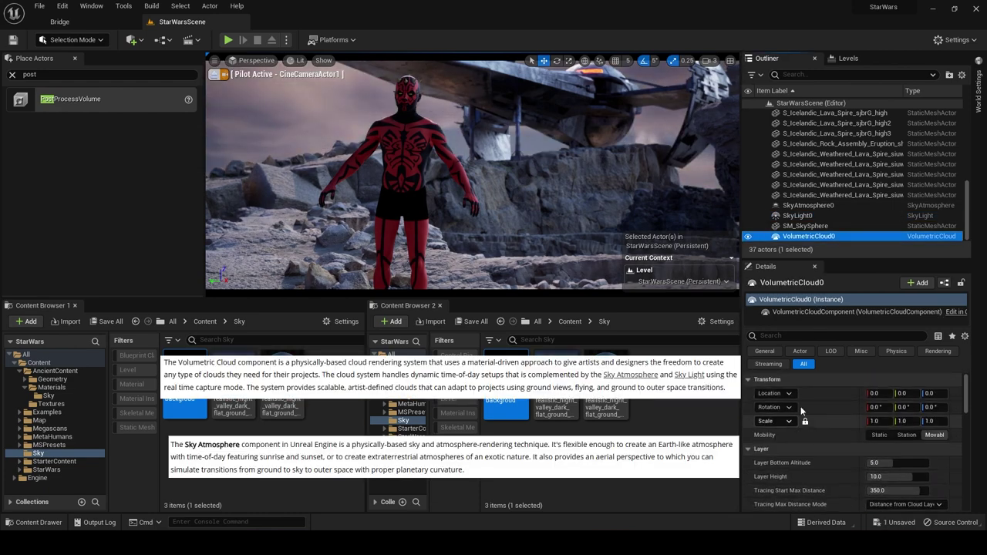
Set the Rayleigh Exponential Distribution of SkyAtmosphere0 to 32.0.
click(808, 205)
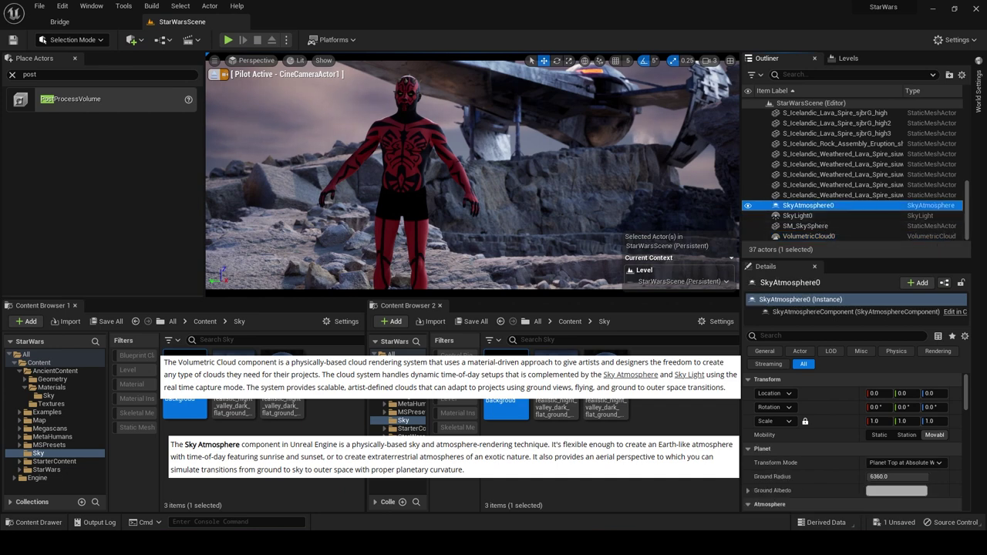
scroll(881, 463, down, 5)
click(882, 469)
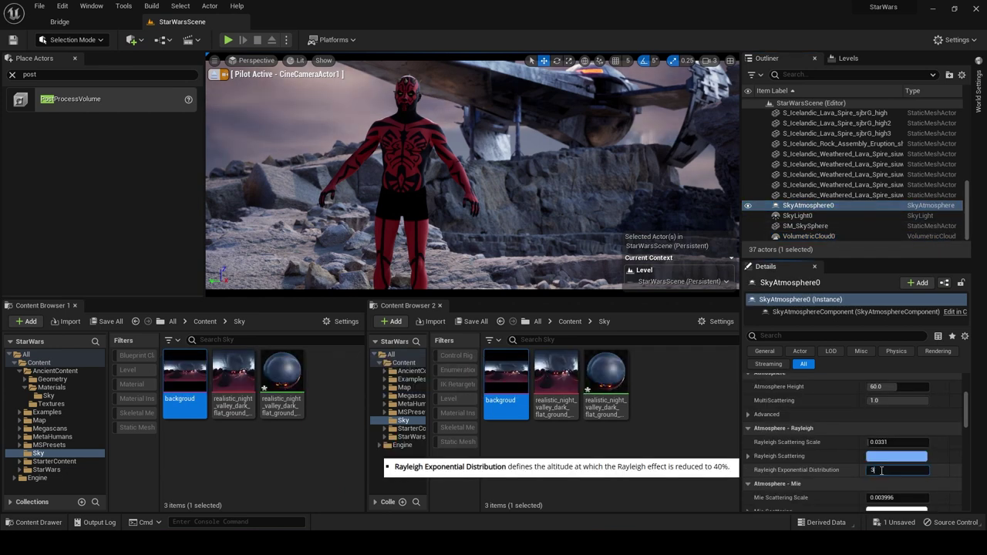
key(Return)
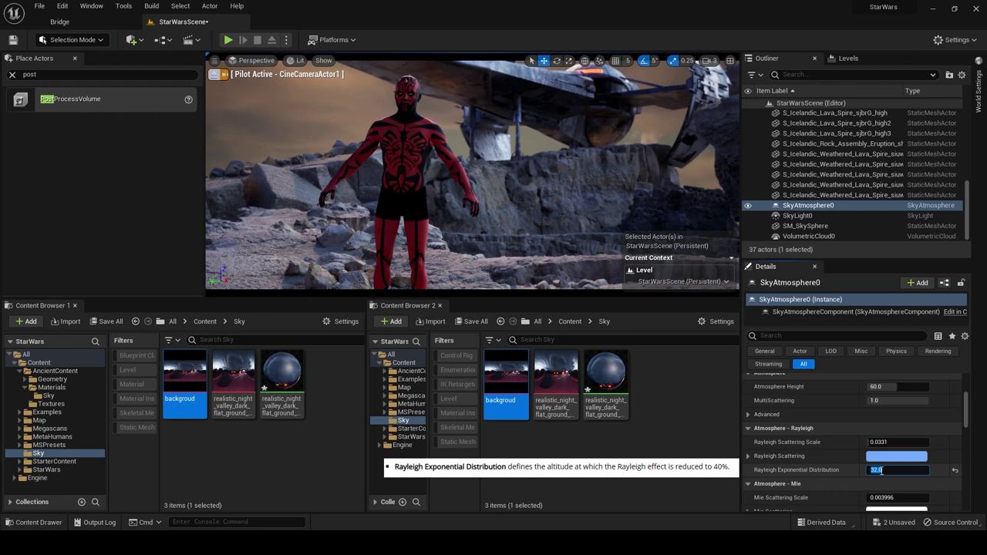
scroll(881, 462, up, 3)
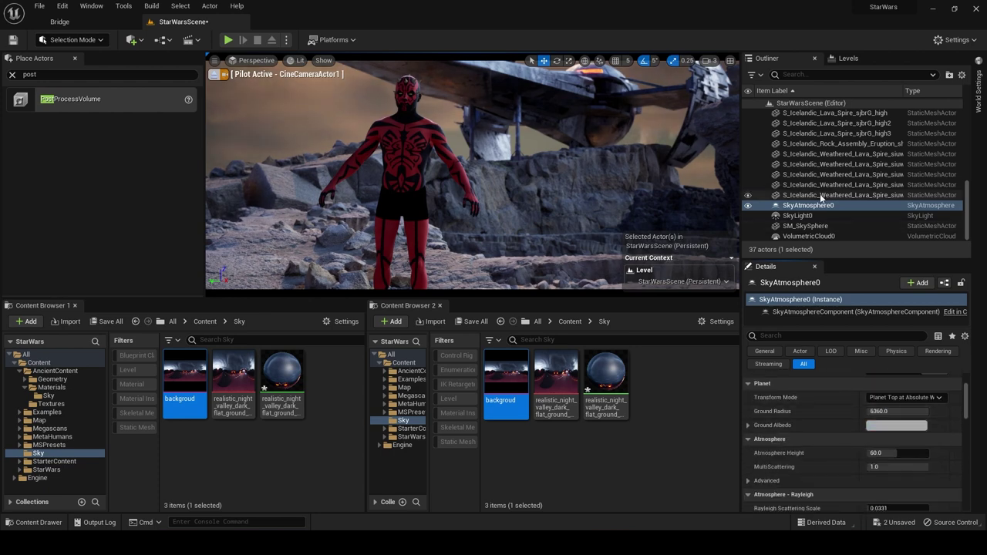
scroll(819, 194, up, 5)
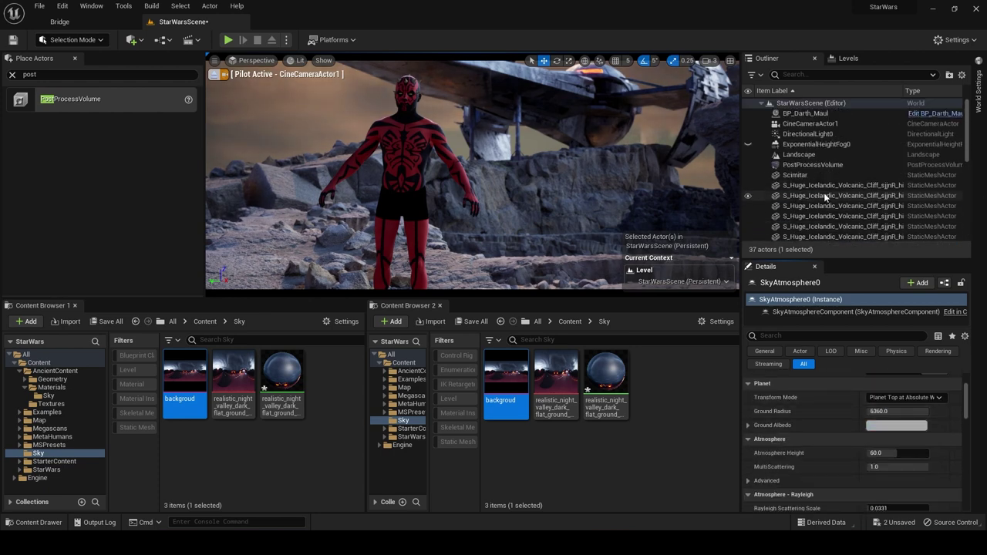
Make the ExponentialHeightFog0 actor visible and enable its Volumetric Fog option.
click(817, 145)
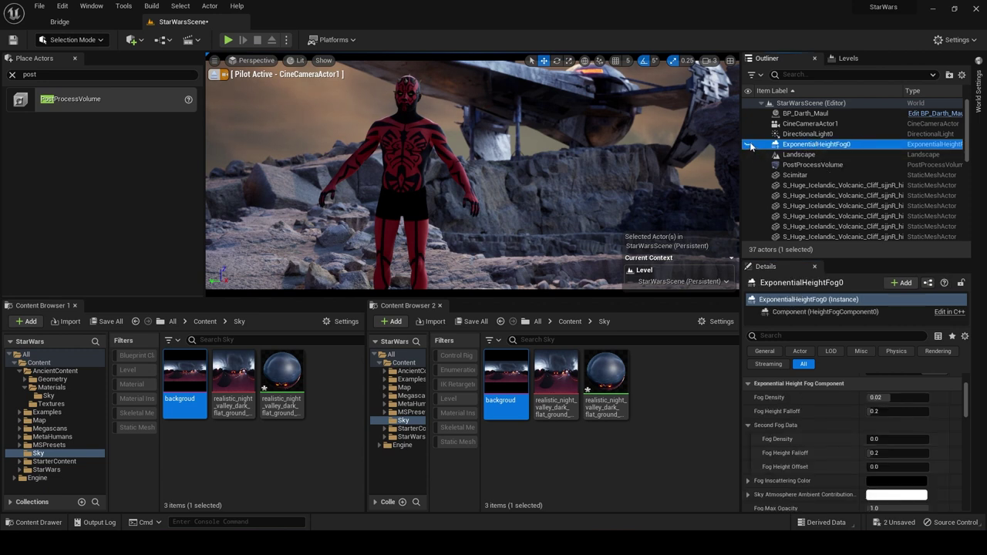
scroll(744, 408, up, 3)
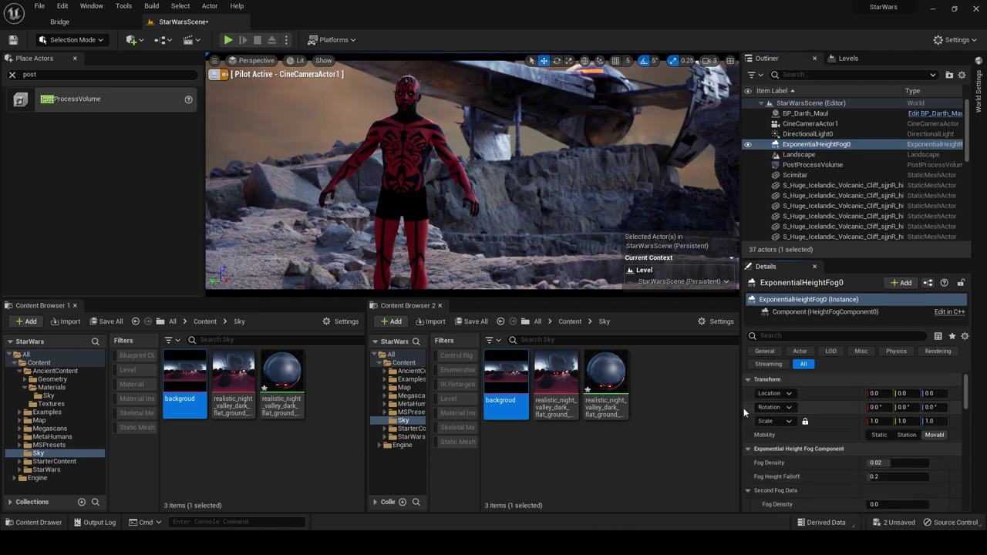
scroll(830, 414, down, 2)
scroll(830, 407, down, 5)
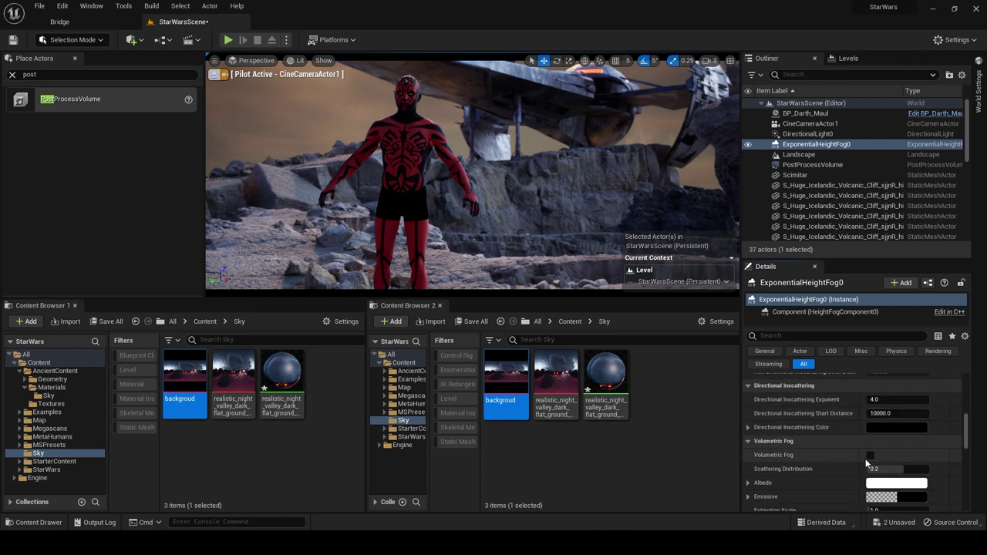
click(871, 456)
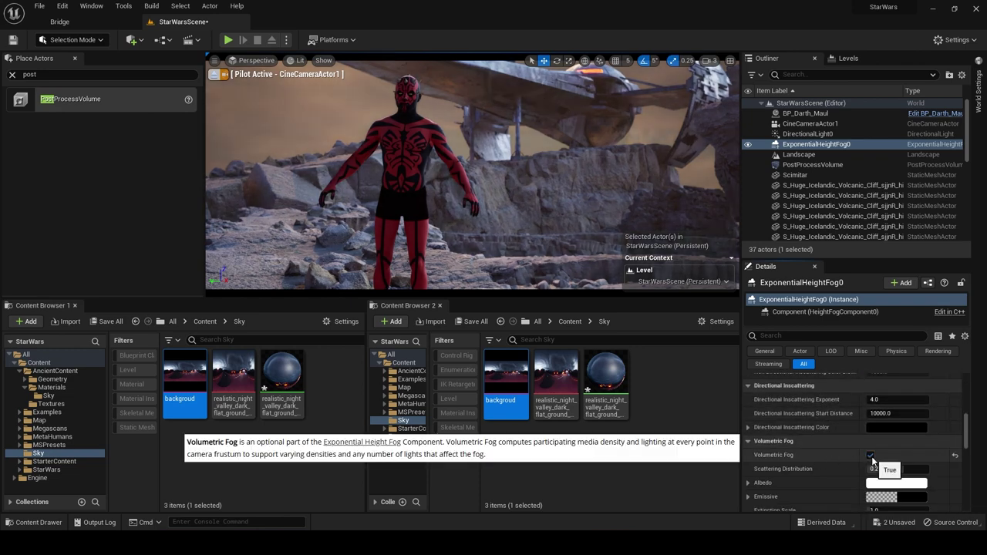
click(871, 456)
click(871, 456)
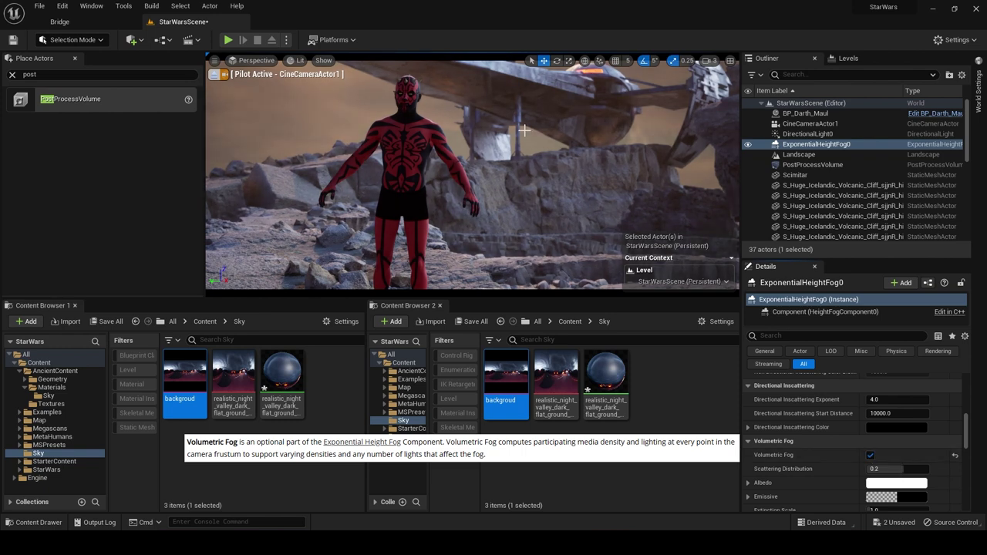
Set the height fog's main Fog Density to 0.012 and its Fog Height Falloff to 0.9.
scroll(820, 429, up, 10)
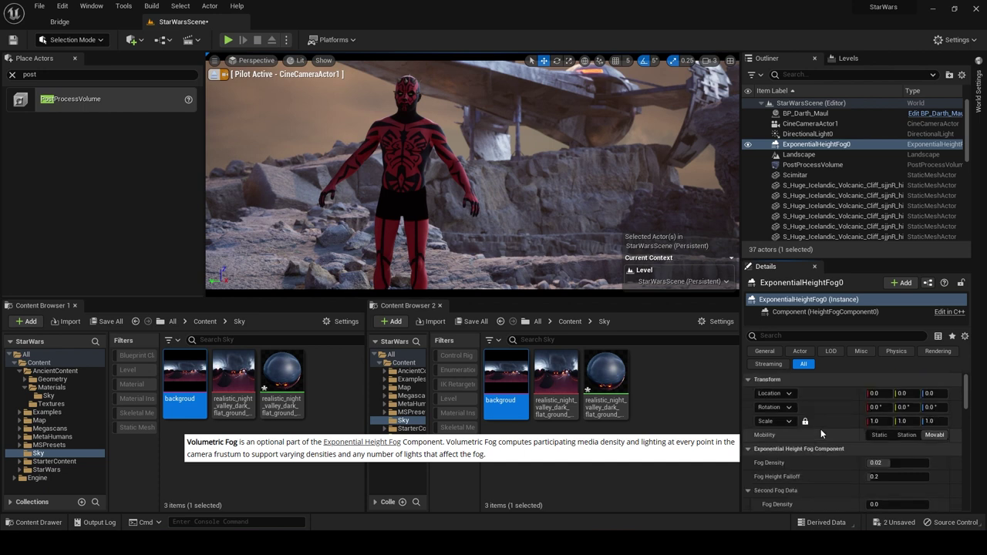
drag(901, 463, 879, 463)
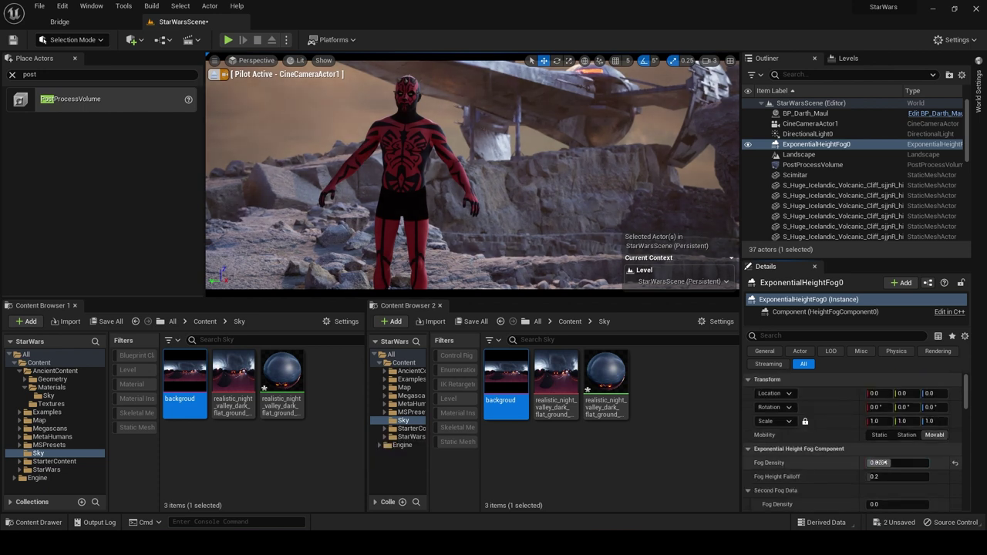
click(881, 463)
text(0)
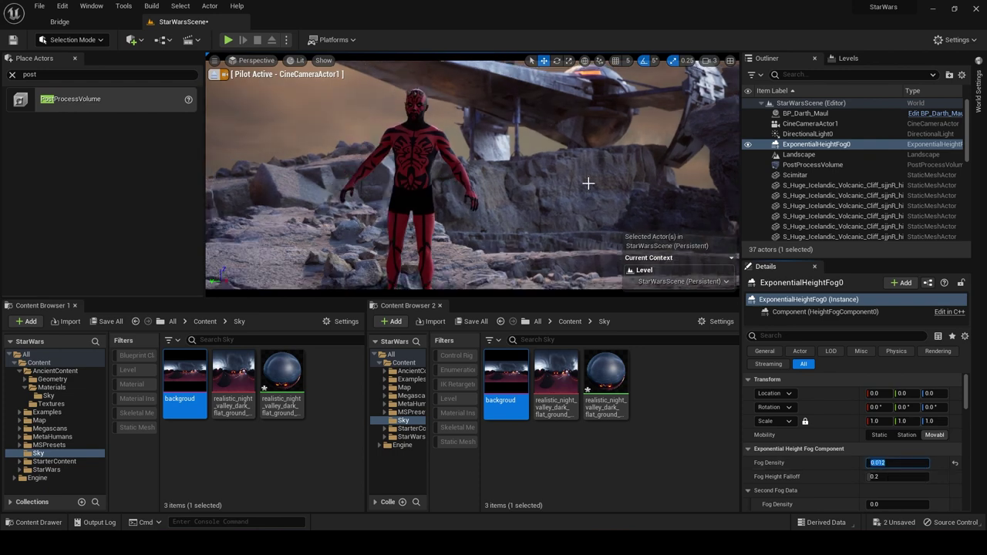
scroll(848, 432, down, 1)
click(884, 462)
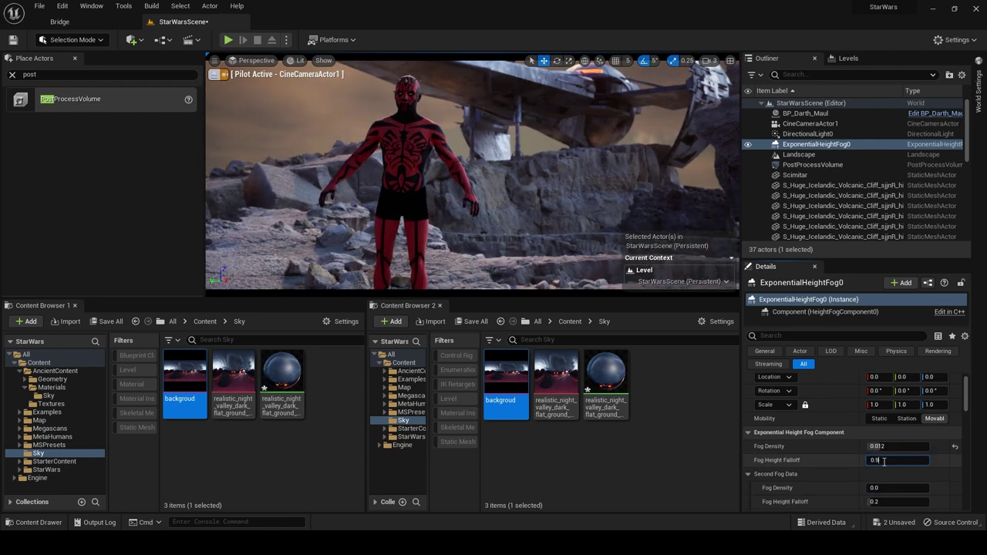
Set the Second Fog Data to density 0.0028, height falloff about 0.488 and height offset 1000.
scroll(832, 411, down, 2)
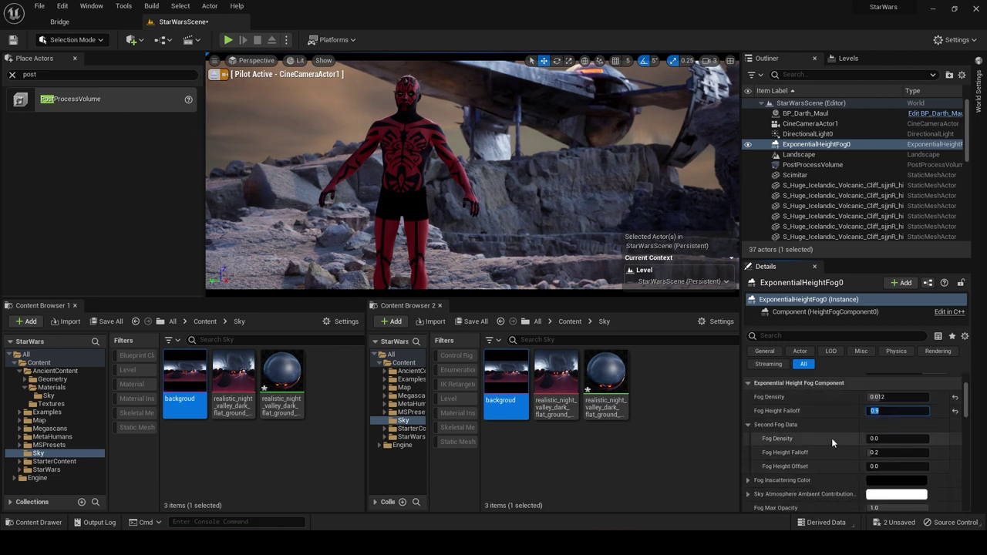
drag(880, 439, 897, 467)
scroll(833, 432, down, 1)
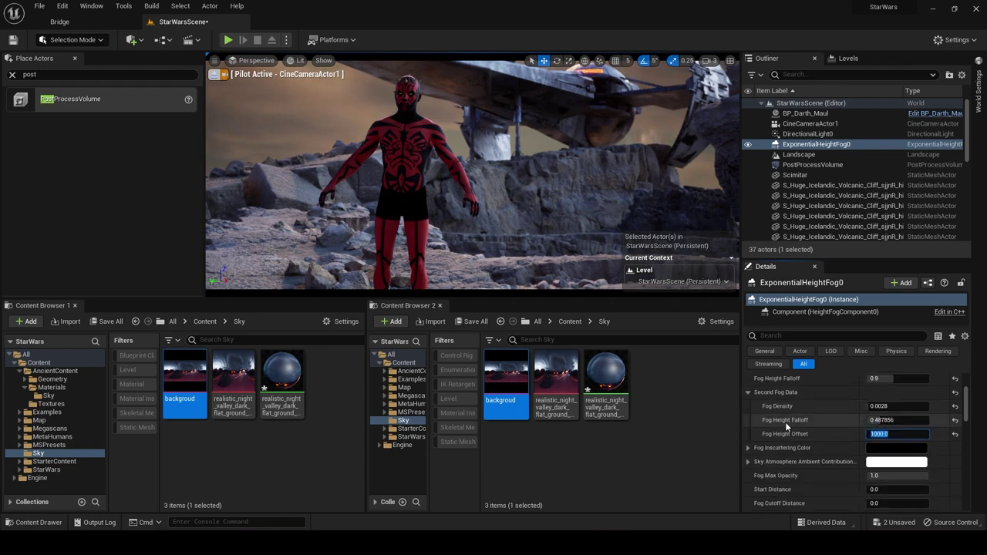
Give the fog a pale greyish-violet Fog Inscattering Color and set its Fog Max Opacity to 0.192.
click(895, 447)
click(713, 338)
drag(805, 389, 804, 347)
click(806, 512)
scroll(880, 433, down, 1)
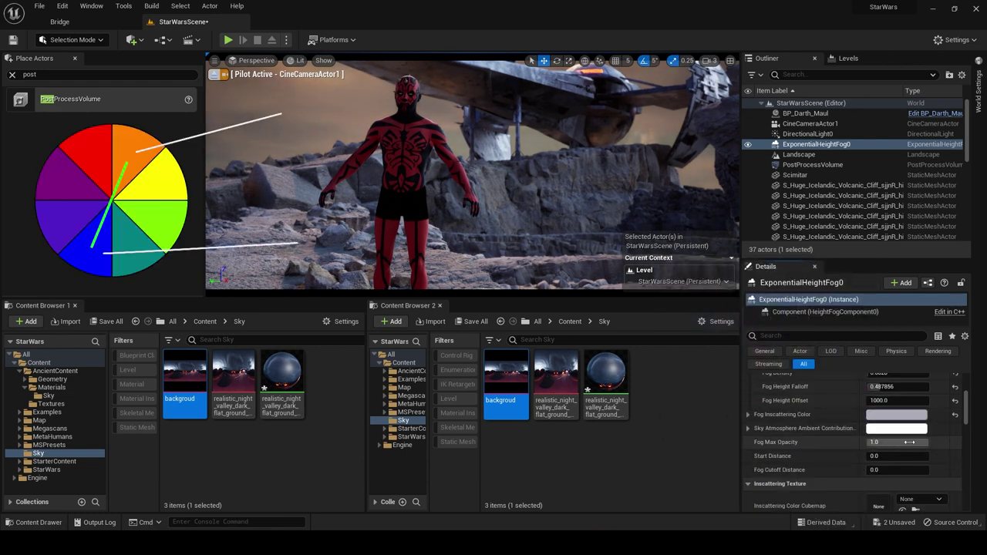
key(Return)
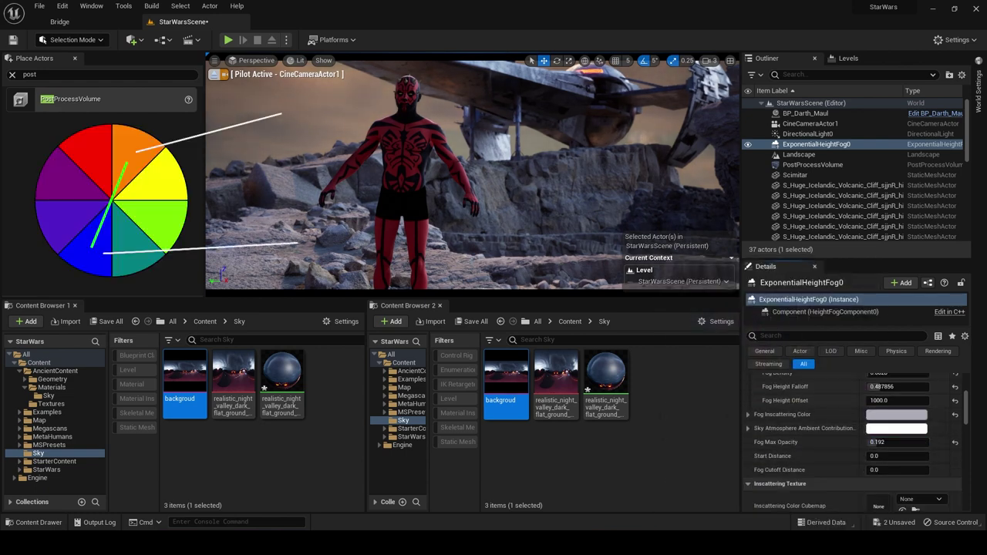
Set the fog's Directional Inscattering Color to a muted salmon red.
scroll(847, 430, down, 5)
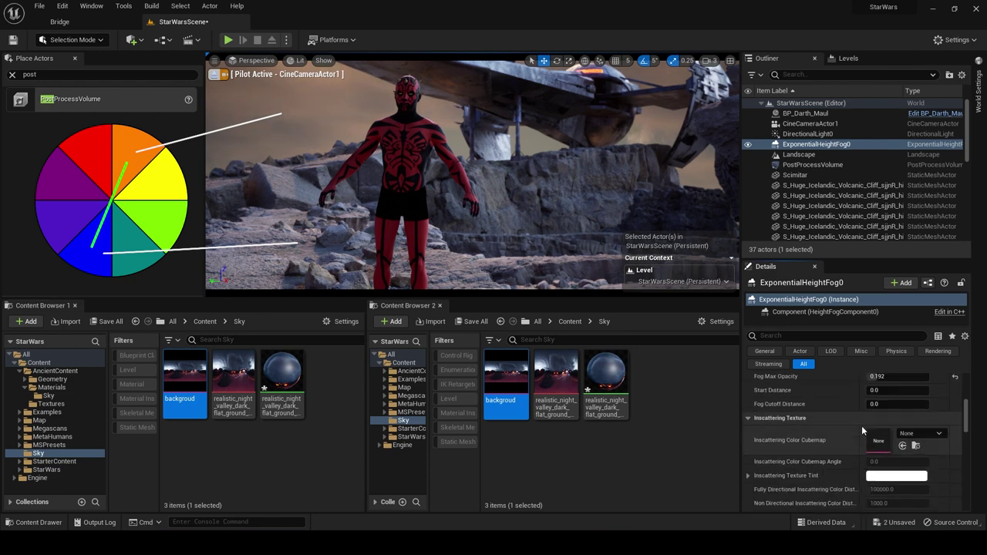
click(890, 447)
drag(799, 329, 800, 295)
mouse_move(814, 313)
mouse_down()
mouse_move(814, 298)
mouse_move(814, 338)
mouse_move(762, 350)
mouse_up()
click(825, 514)
click(824, 516)
Set the volumetric fog's Extinction Scale to 2.584 and its View Distance to 10000.
scroll(843, 419, down, 3)
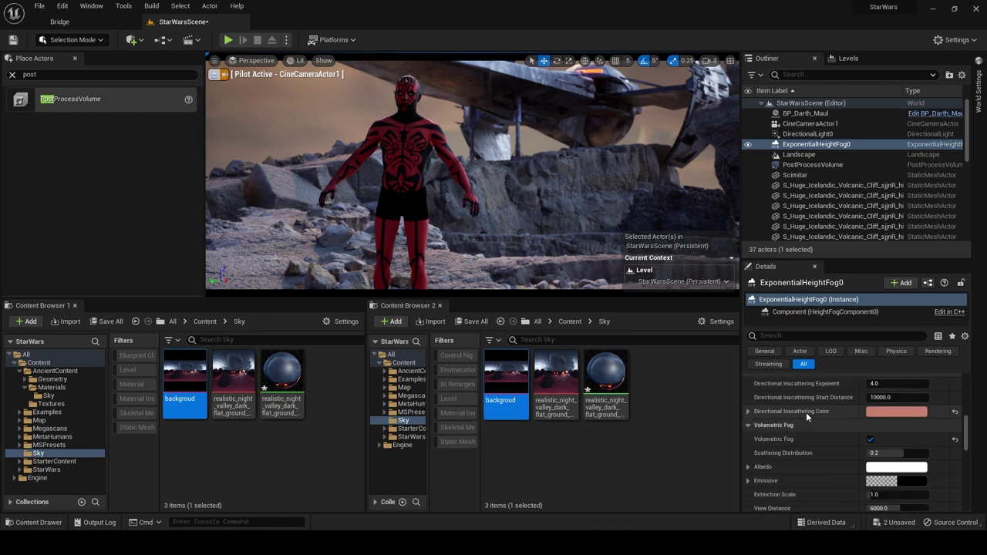
drag(879, 478, 928, 459)
scroll(881, 469, down, 2)
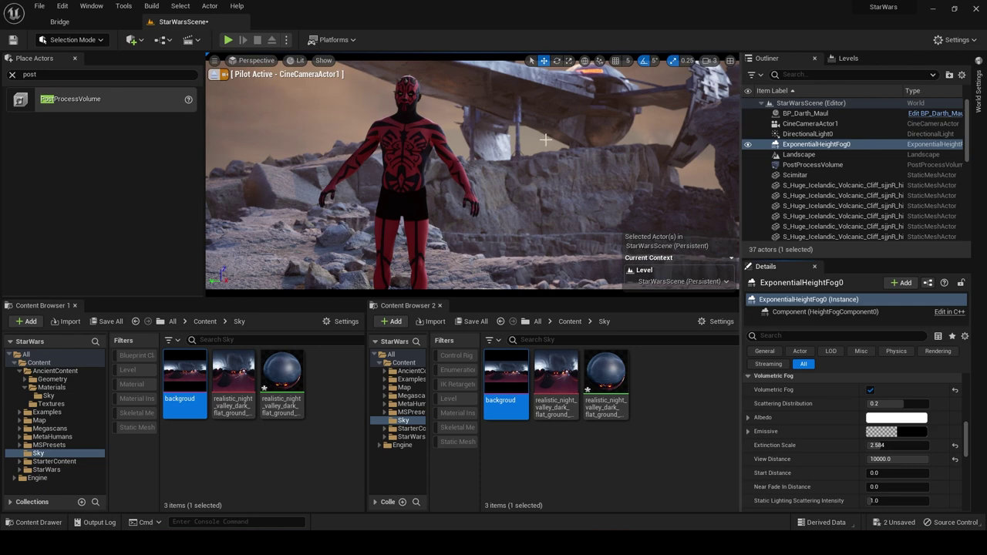
scroll(827, 454, down, 3)
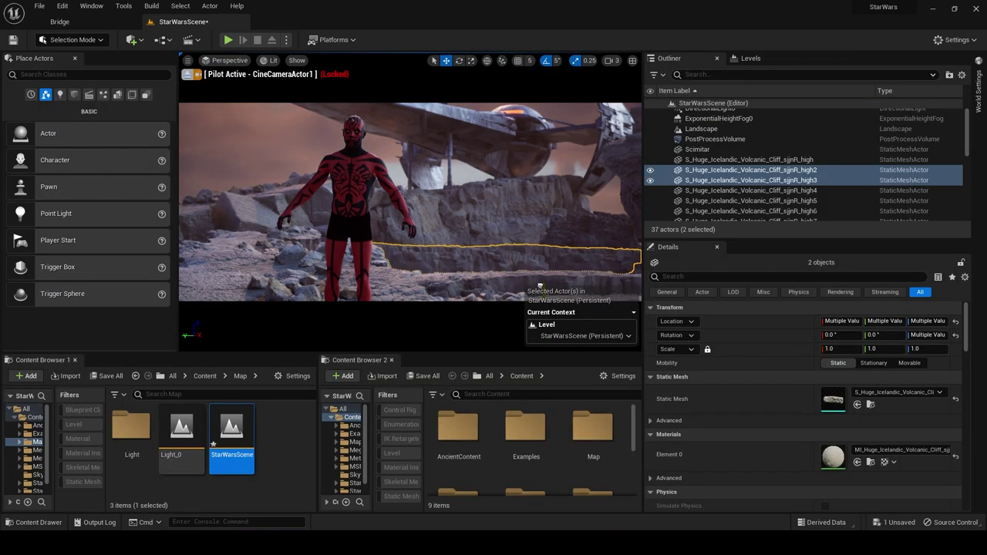
Clear the selection of the cliff meshes and select the BP_Darth_Maul character in the scene.
click(493, 199)
key(Escape)
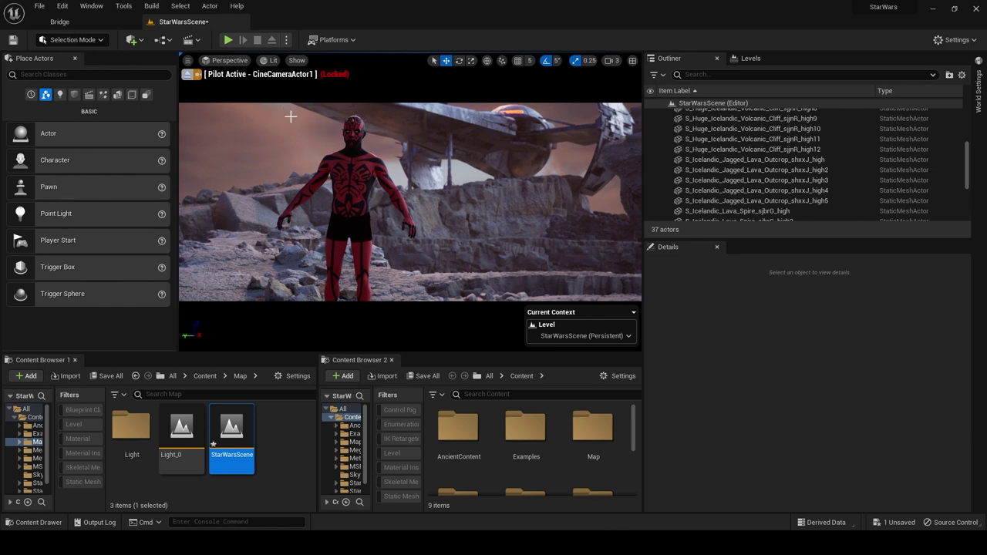
click(365, 190)
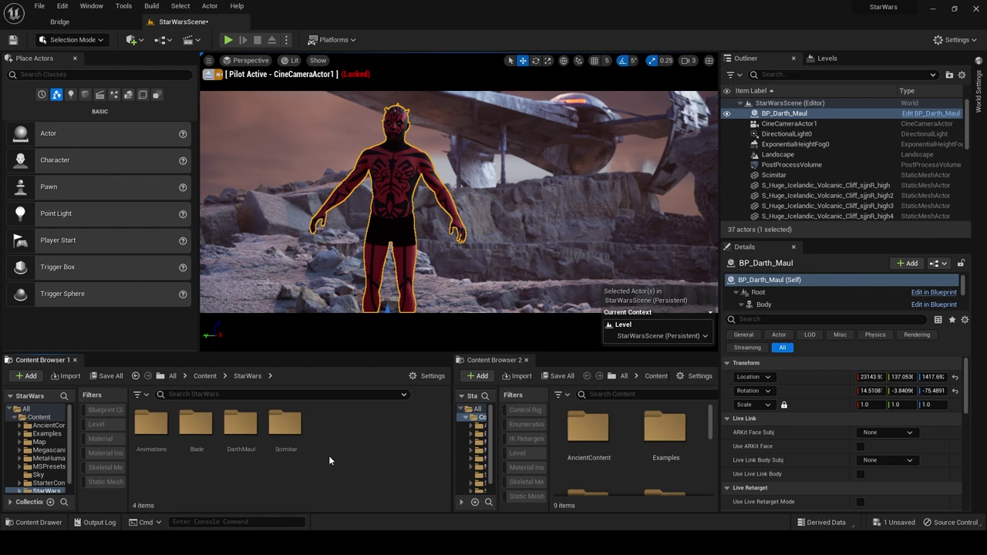
Open the MM_Walk_Sword animation from the StarWars Animations folder in a maximized editor window.
double_click(151, 424)
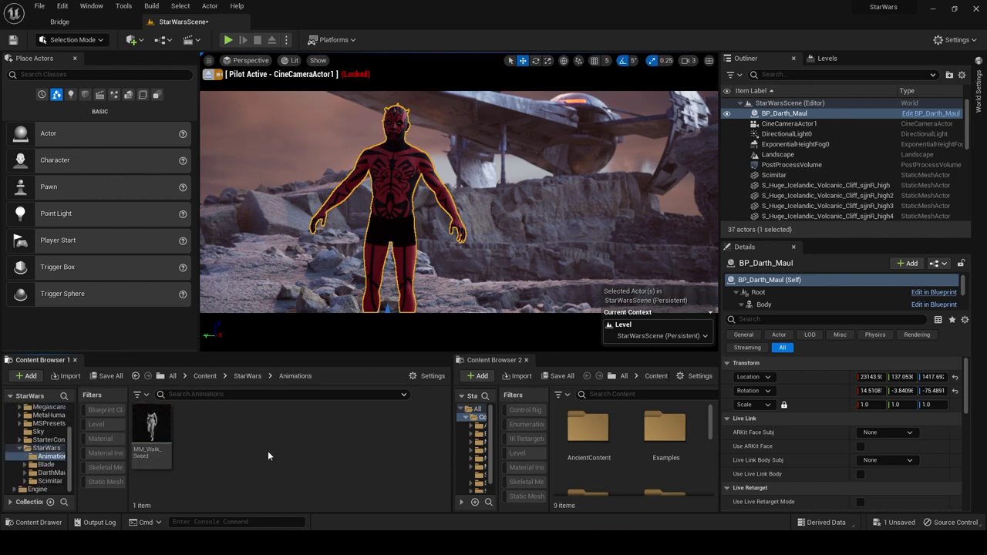
double_click(158, 437)
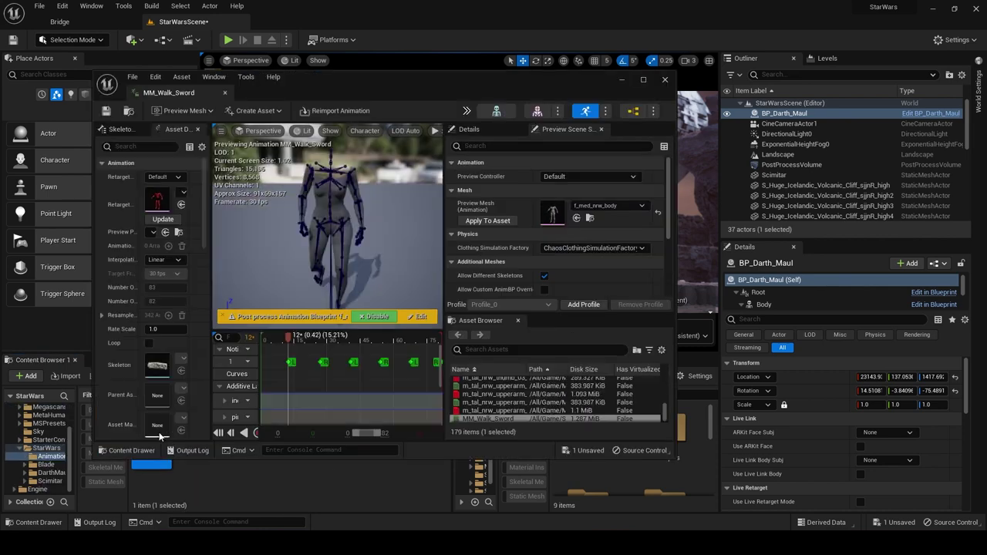
click(644, 80)
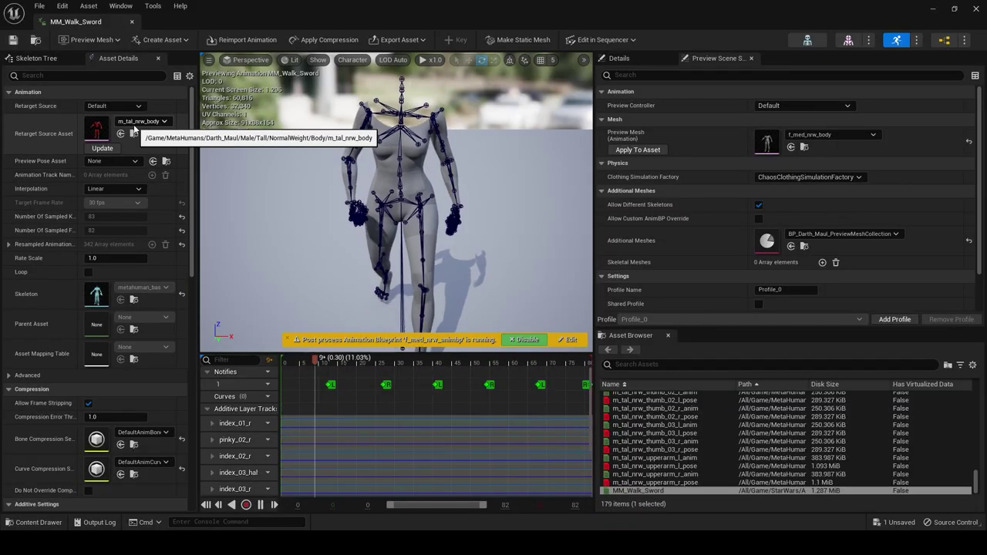
Choose m_tal_nrw_body as both the animation's Retarget Source Asset and its Preview Mesh.
click(136, 125)
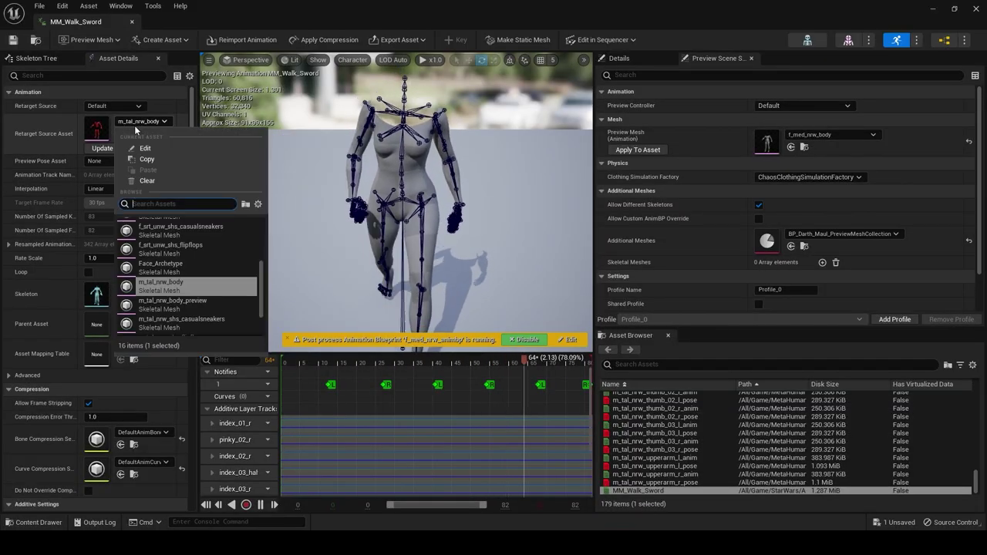
click(173, 289)
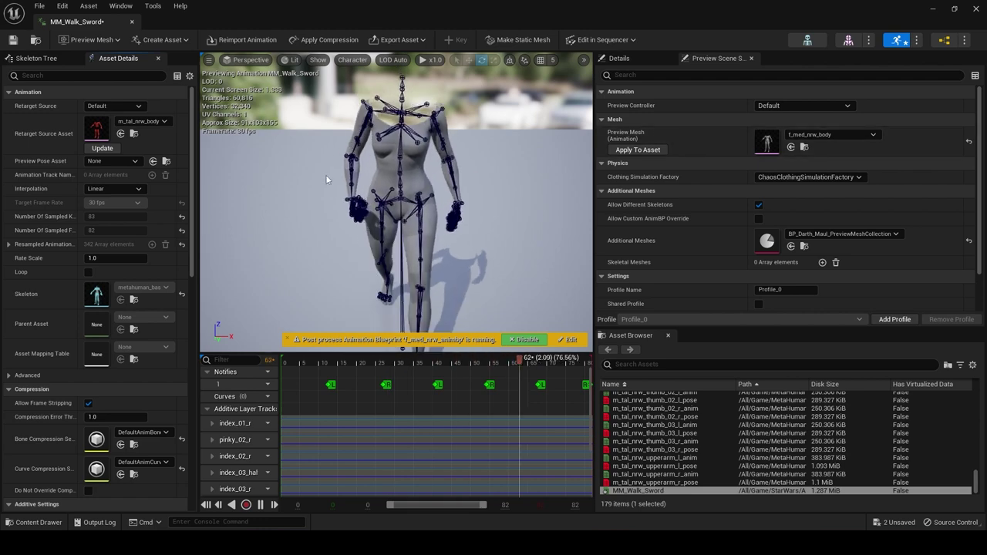
click(800, 136)
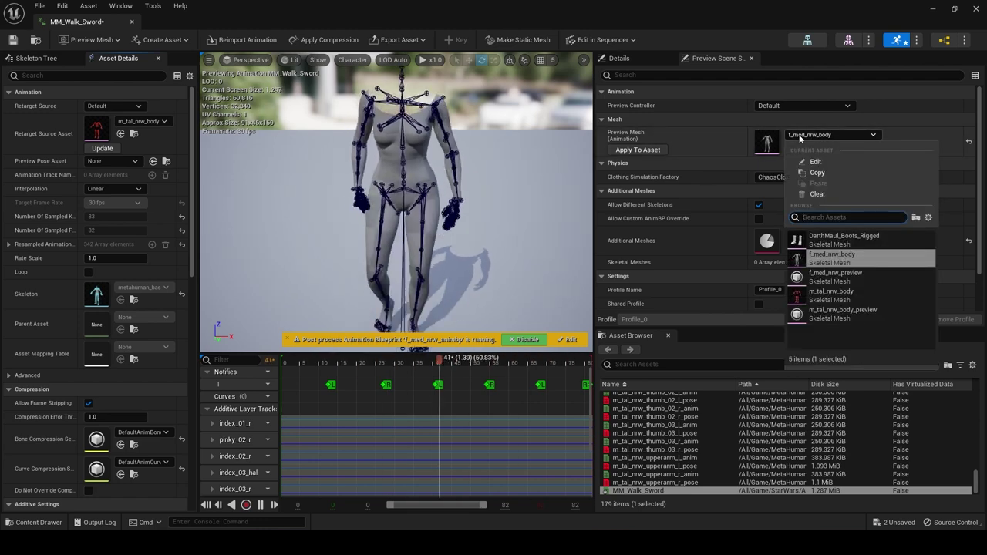
click(830, 294)
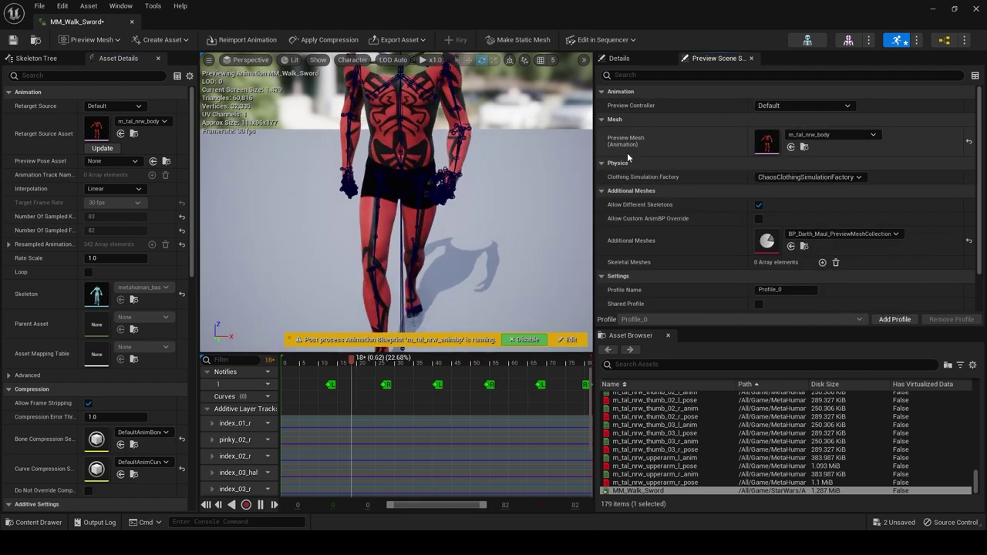
Hide the skeleton's bones in the animation preview and frame the character's torso and hands.
right_drag(502, 219, 525, 189)
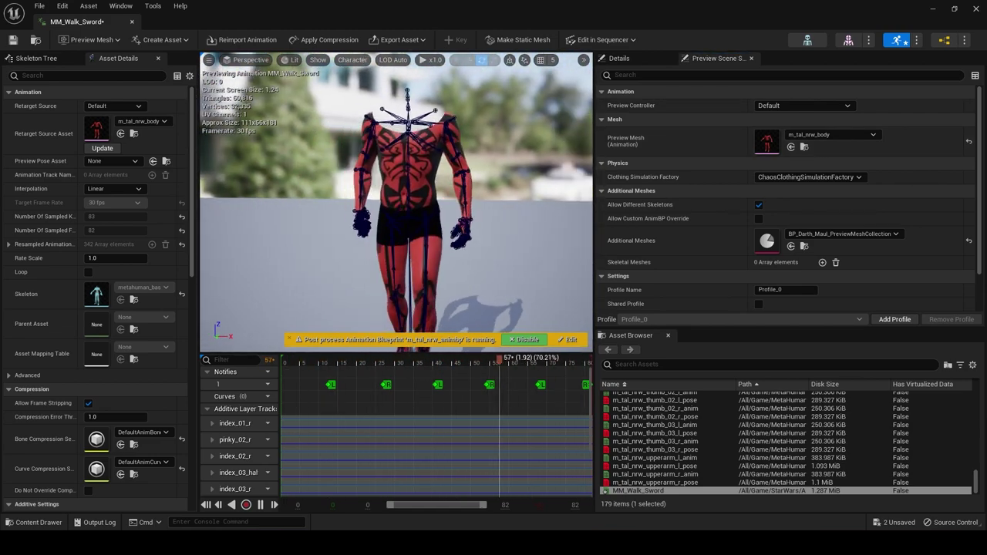
scroll(397, 193, up, 5)
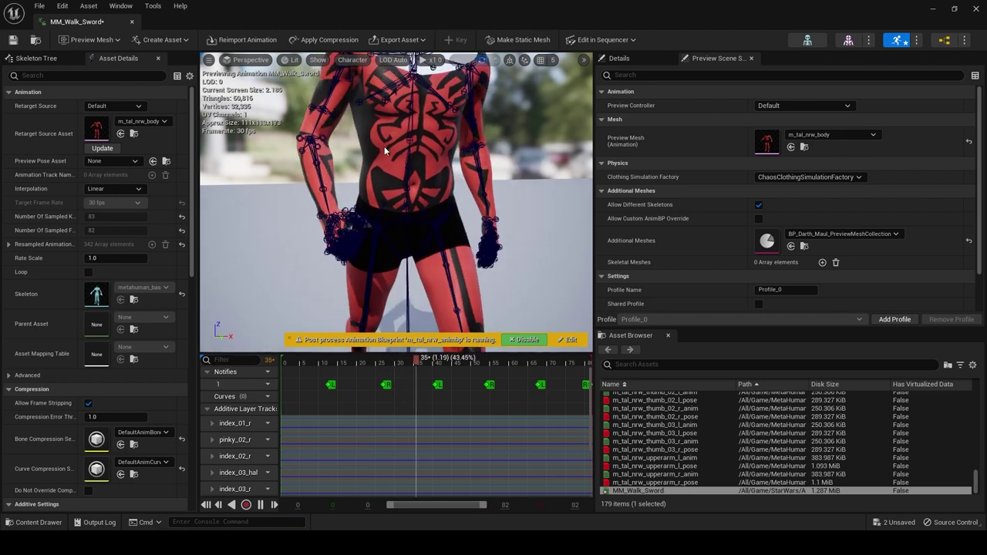
click(317, 59)
click(353, 60)
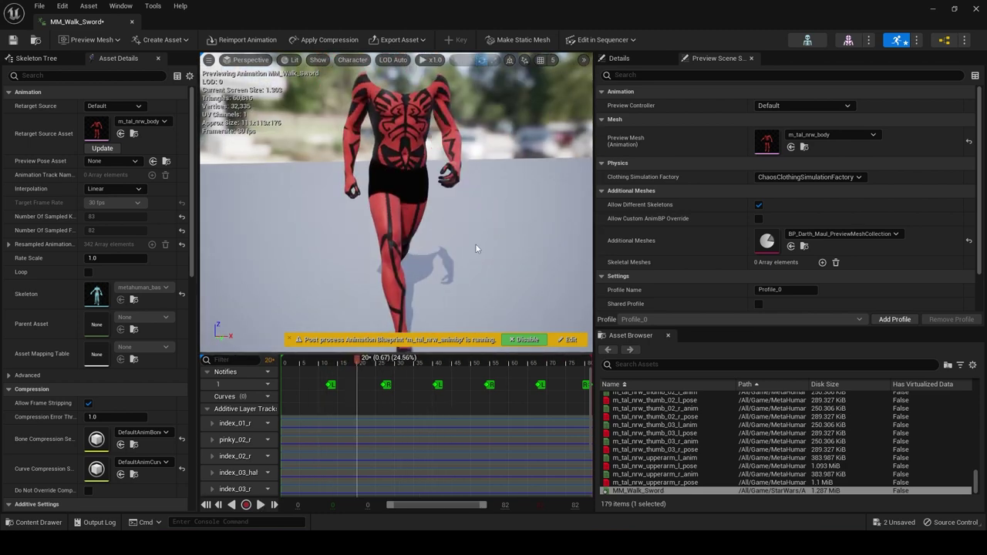
scroll(452, 203, up, 5)
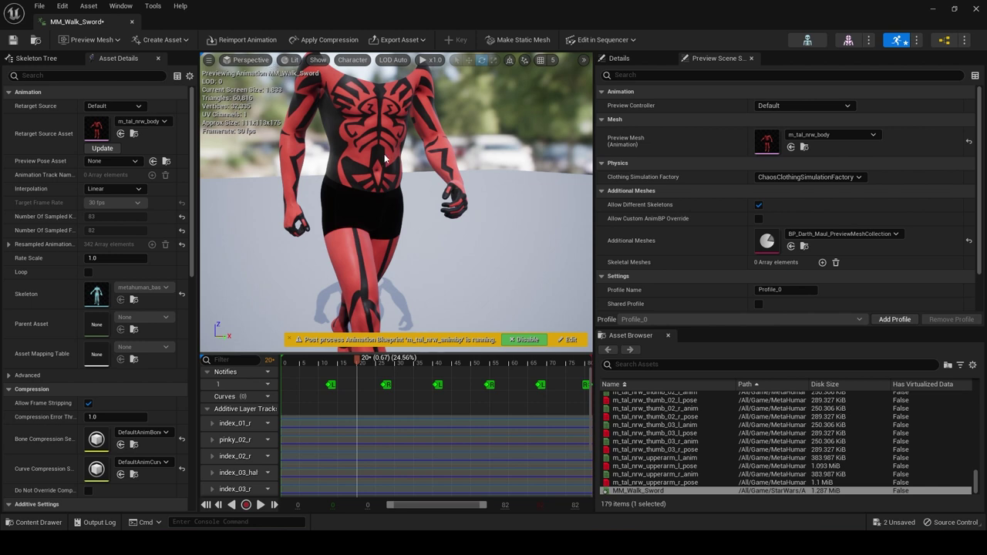
Find the right hand bone, hand_r, in the Skeleton Tree and select it.
click(36, 58)
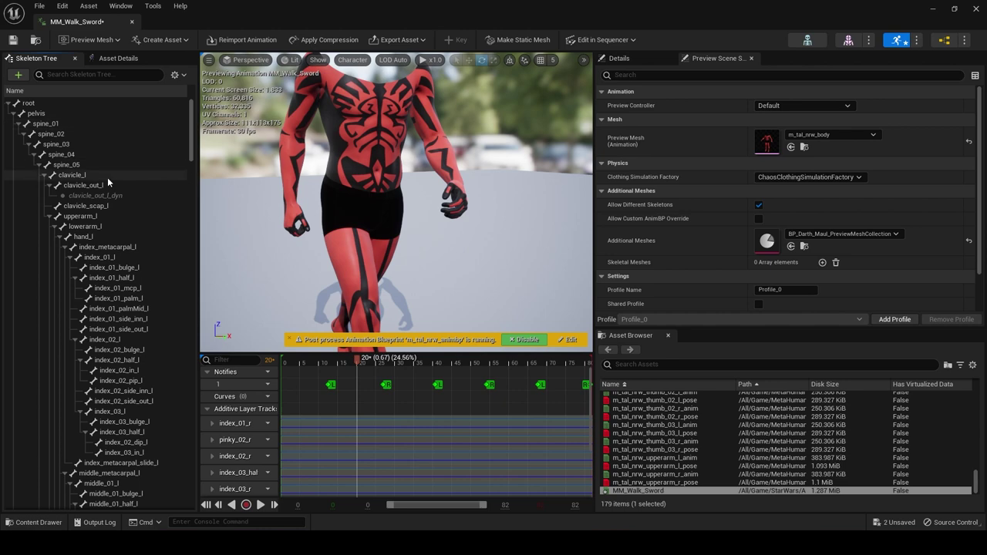
scroll(107, 177, down, 3)
scroll(106, 177, up, 3)
click(83, 236)
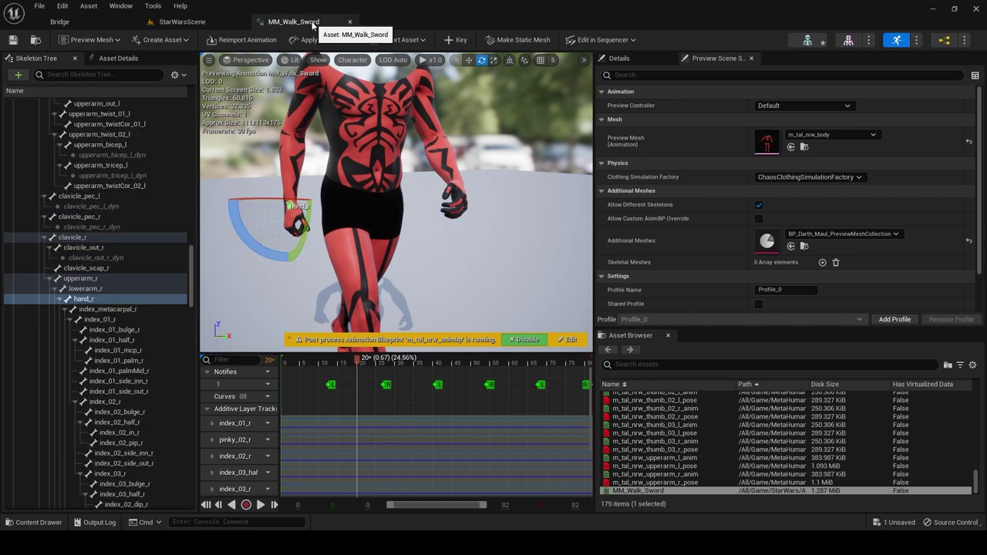
Clear the bone selection, then check the hand_r bone and its parent lowerarm_r on the character.
click(481, 282)
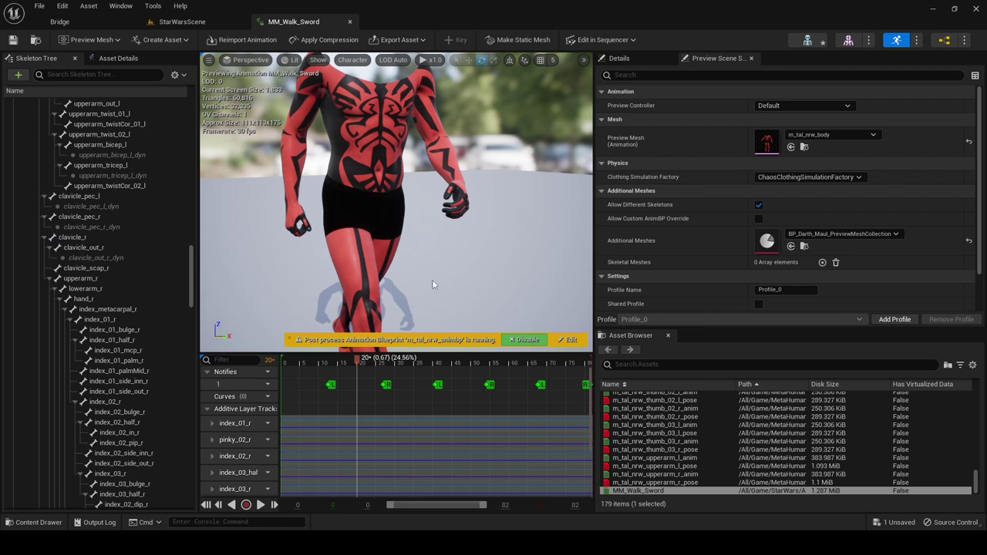
click(116, 300)
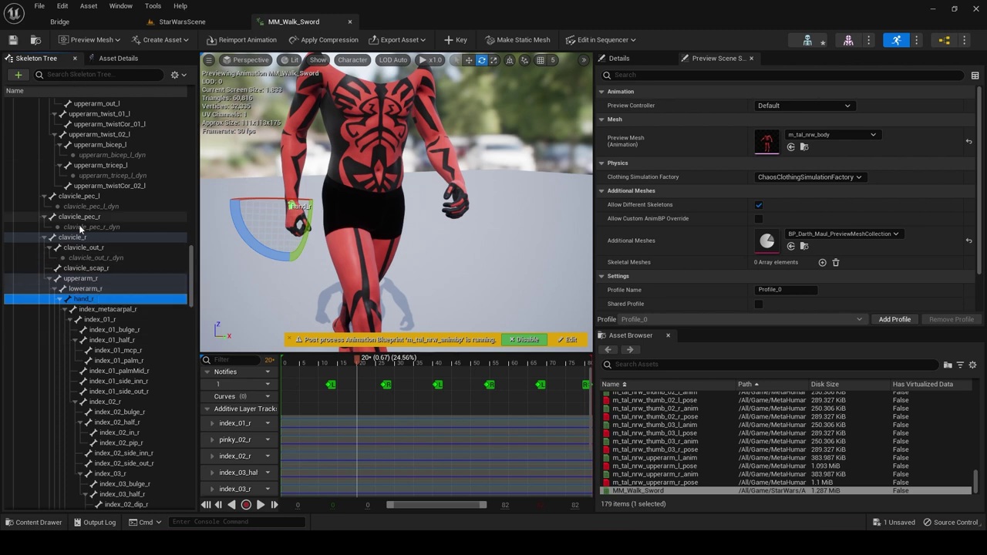
click(103, 289)
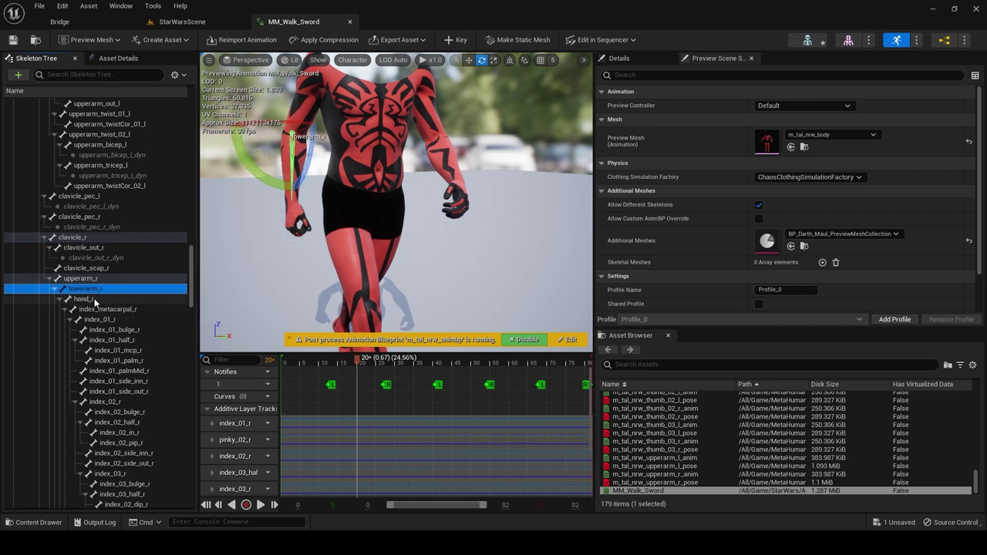
Add a socket to the hand_r bone and name it weapon.
click(89, 299)
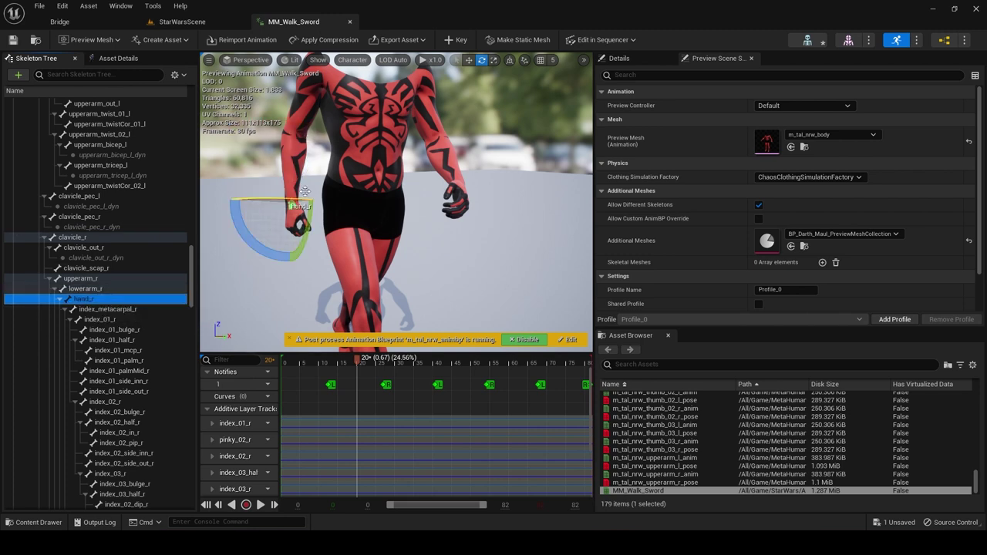
right_click(88, 301)
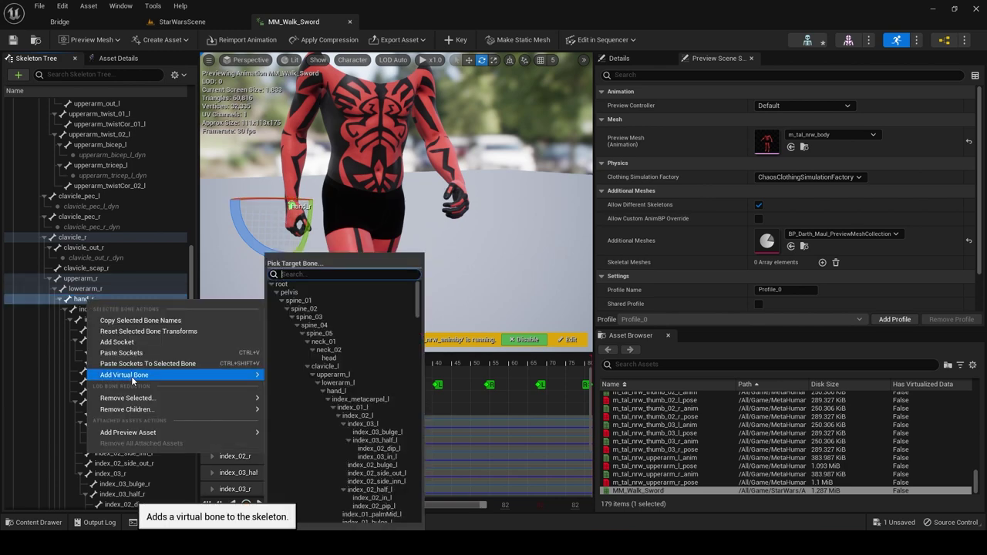
click(122, 343)
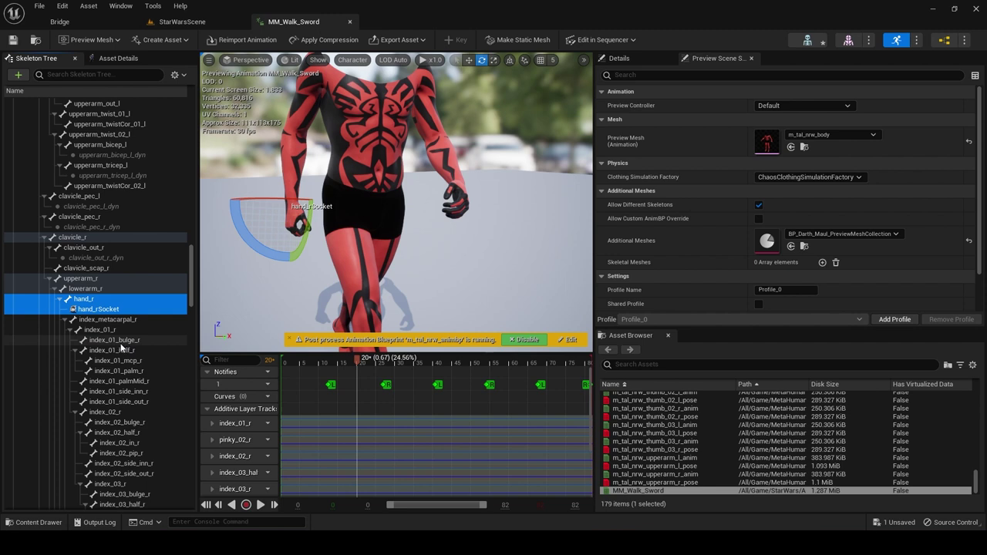
click(96, 309)
click(96, 309)
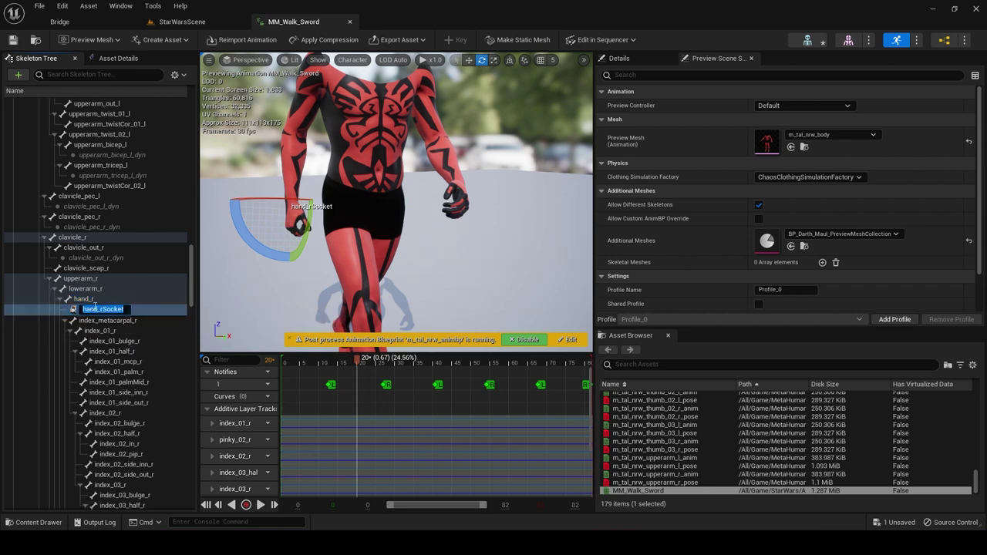
text(weapon)
key(Return)
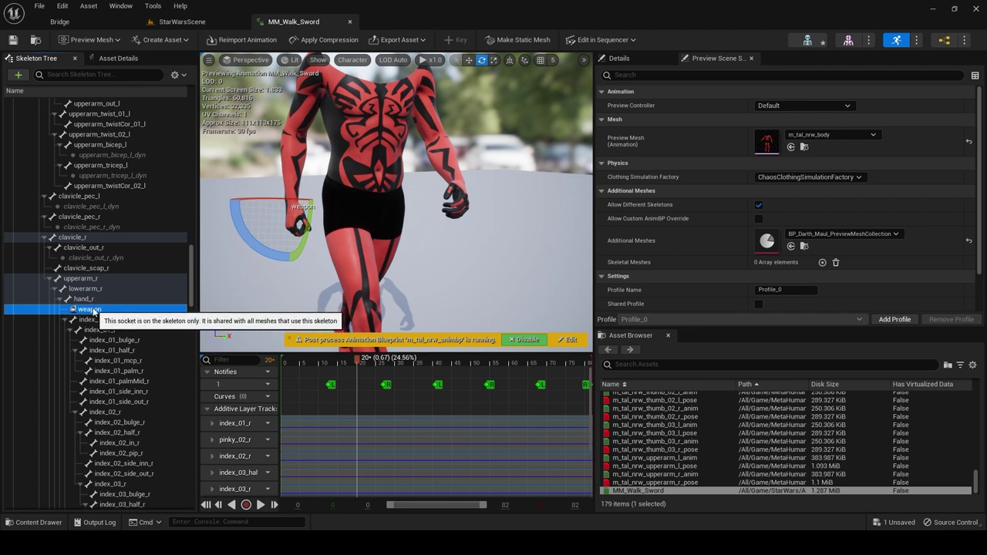
Attach the DarthMaul_DaubleBlade static mesh to the weapon socket as a preview asset.
right_click(94, 310)
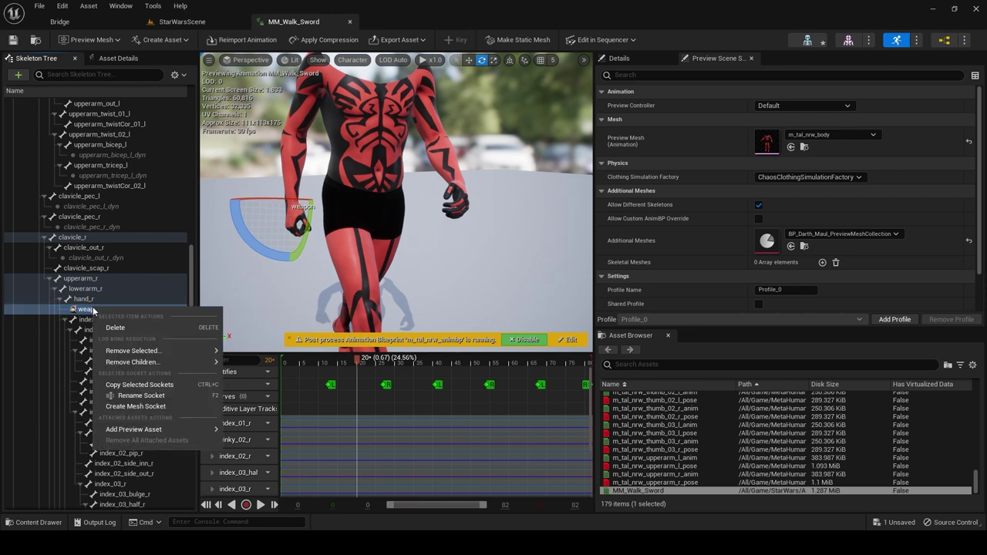
mouse_move(143, 429)
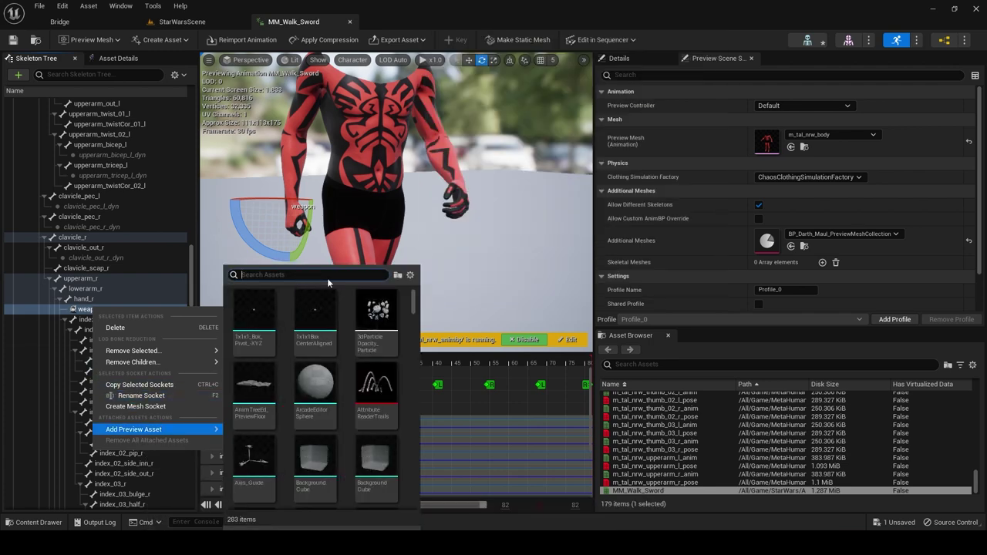
text(blade)
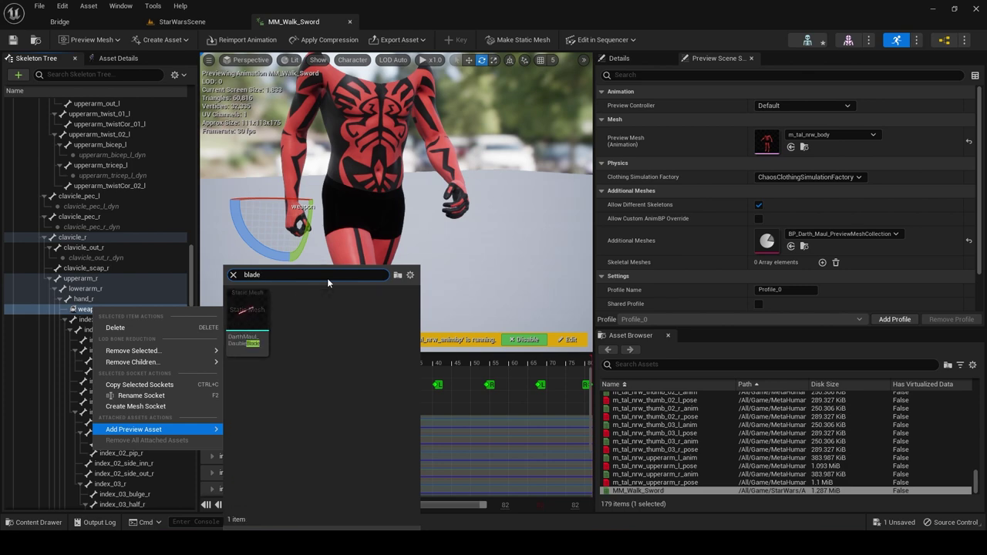
click(259, 312)
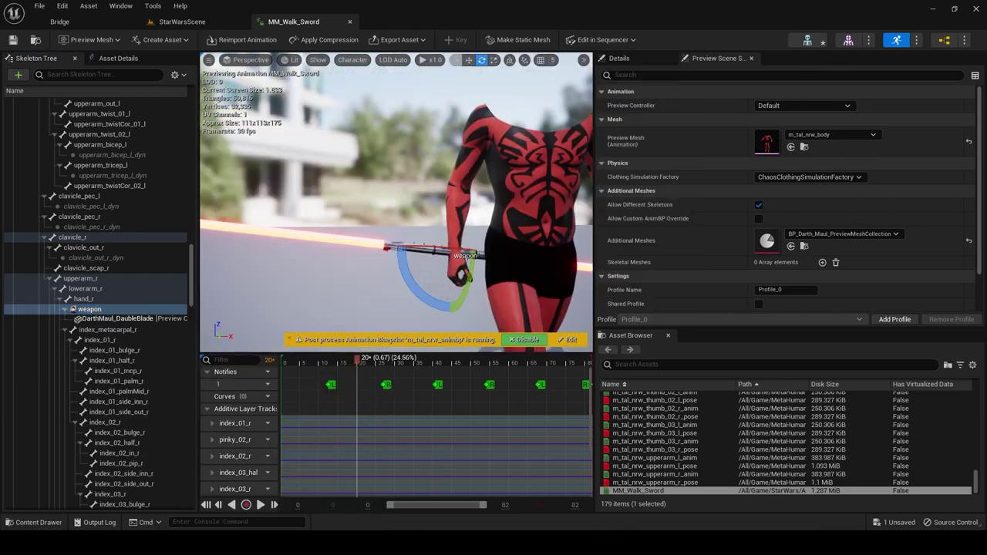
Rotate the weapon socket to point the lightsaber forward and move it until the hilt sits inside the right hand's grip.
right_drag(396, 202, 374, 206)
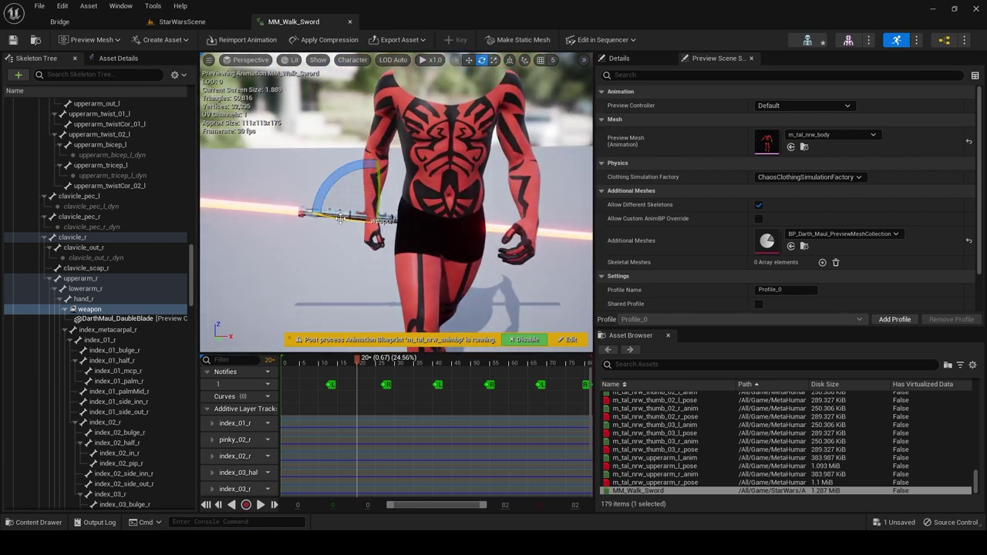
drag(339, 218, 355, 259)
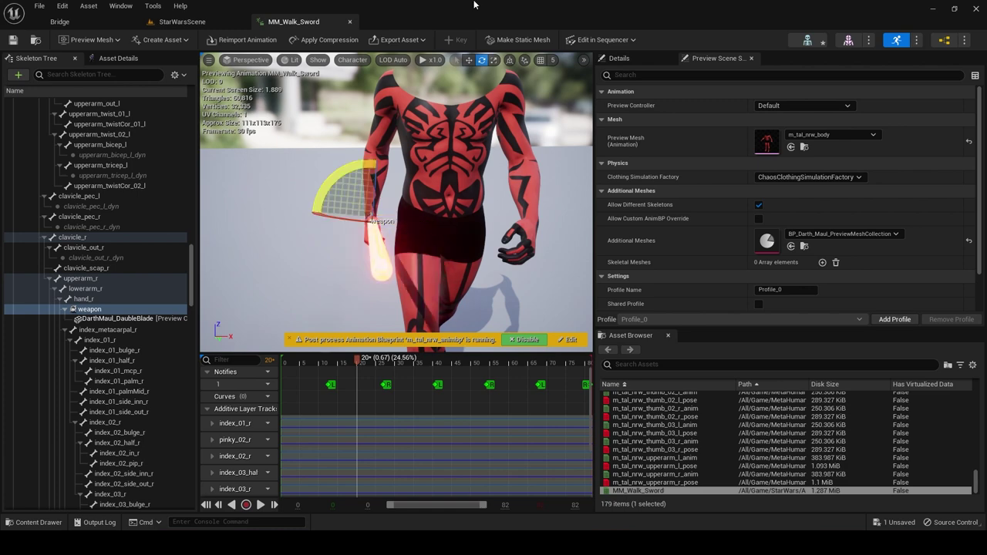
click(469, 60)
alt+drag(426, 110, 524, 131)
drag(322, 154, 408, 190)
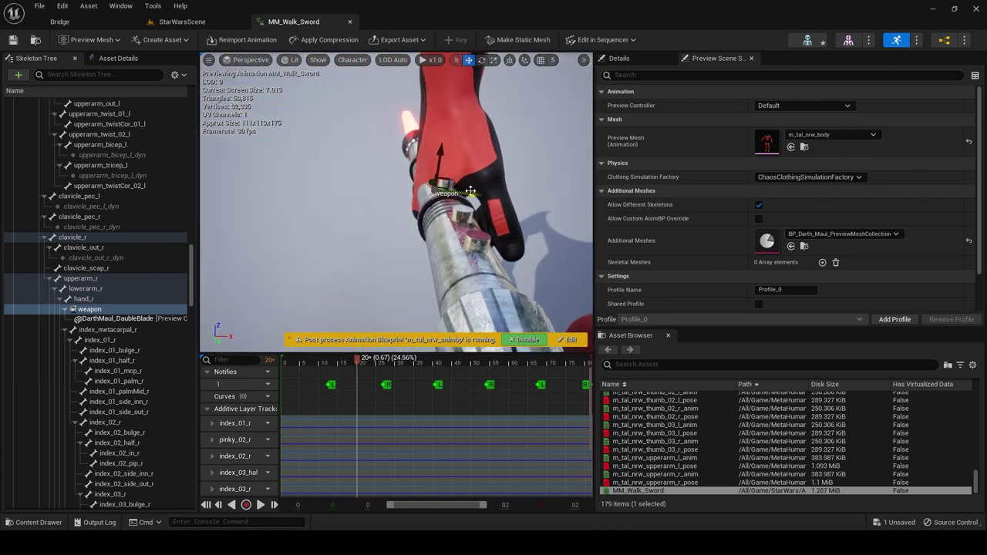
drag(470, 193, 496, 199)
drag(467, 162, 486, 193)
click(486, 191)
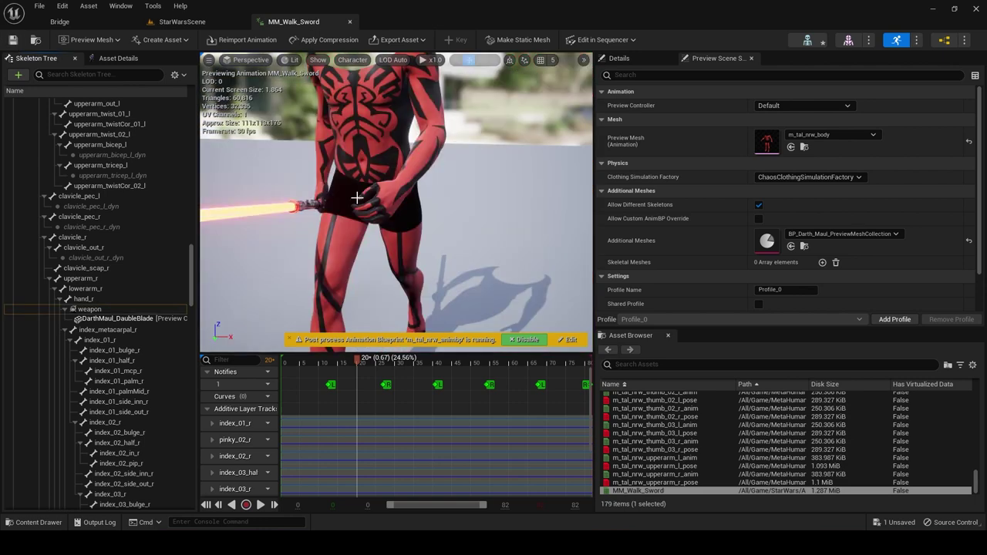
alt+drag(357, 197, 447, 198)
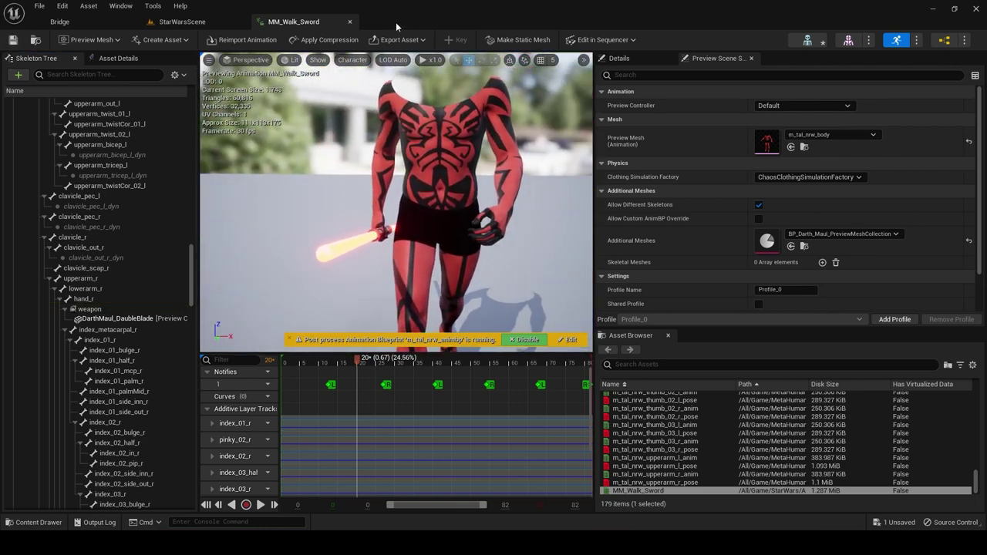
Close the animation, open the BP_Darth_Maul blueprint and add a Static Mesh component named sword under Body.
click(347, 22)
click(242, 422)
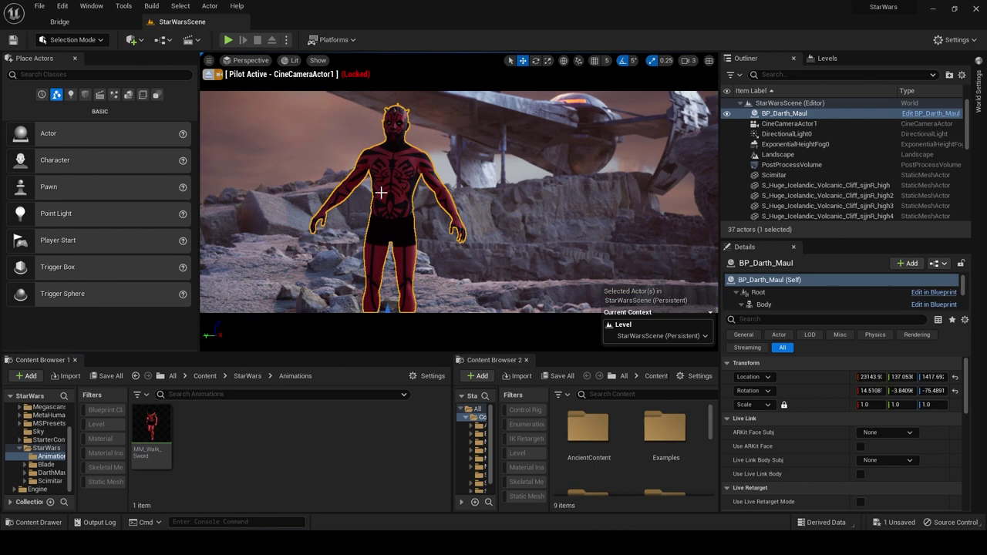
click(931, 114)
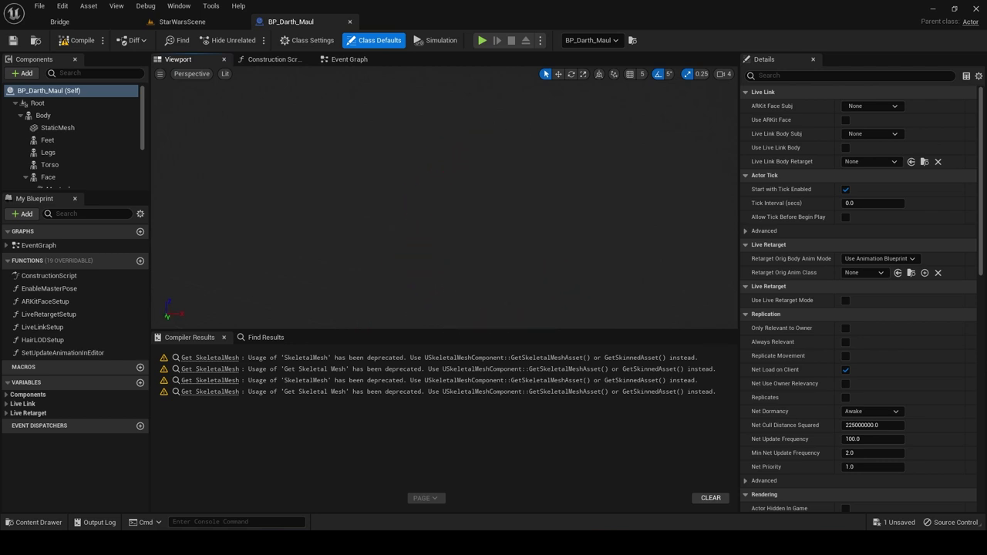
click(43, 115)
click(26, 72)
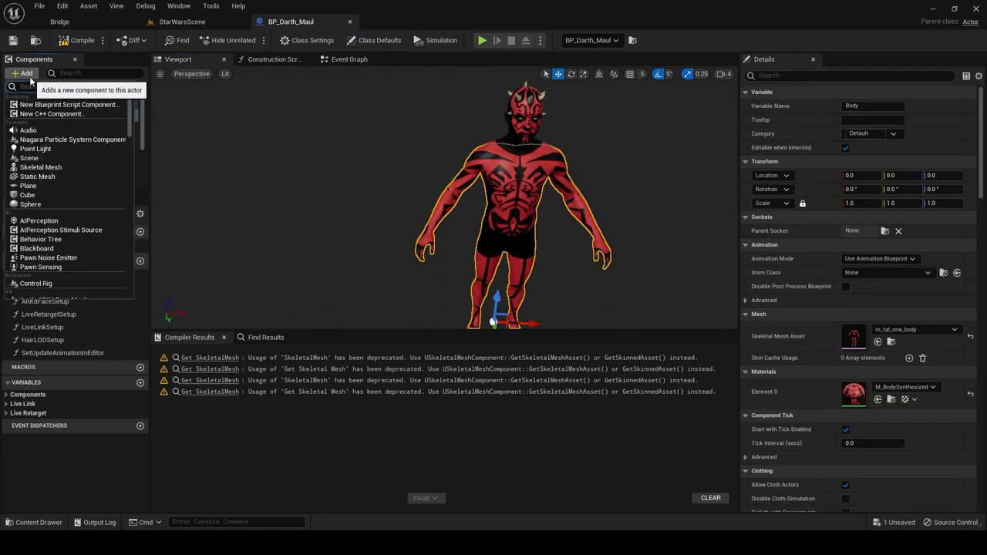
click(38, 176)
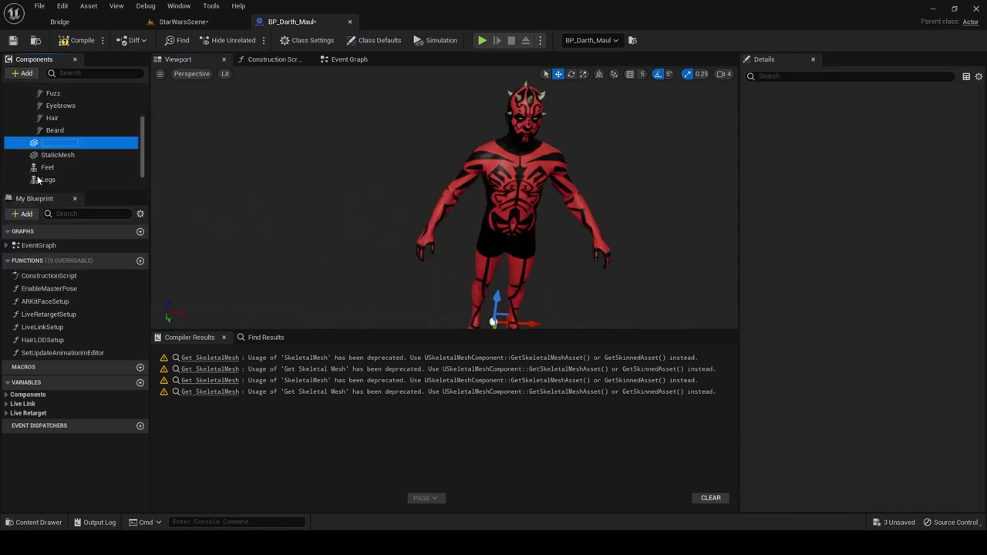
text(sword)
key(Return)
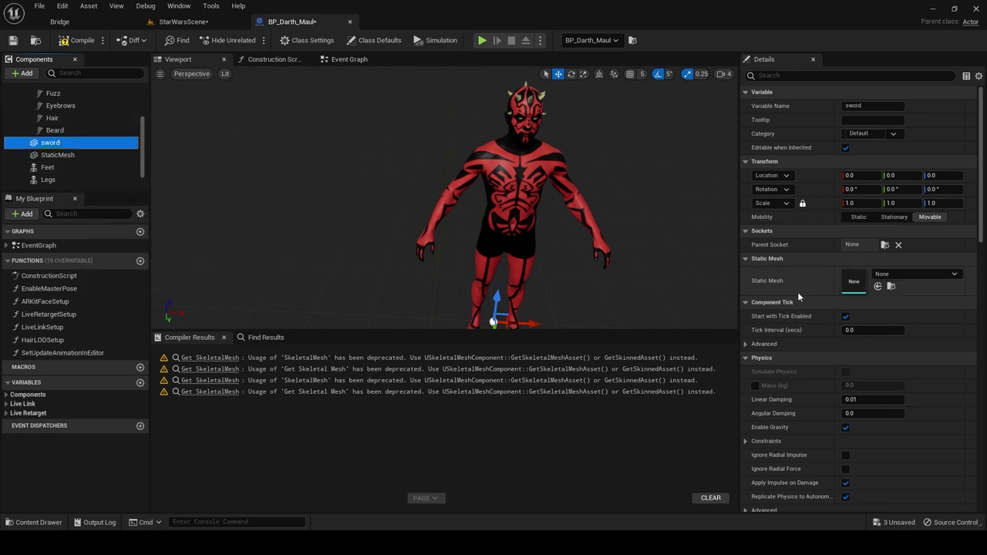
Assign DarthMaul_DaubleBlade as the sword component's static mesh and set its Parent Socket to weapon.
click(921, 275)
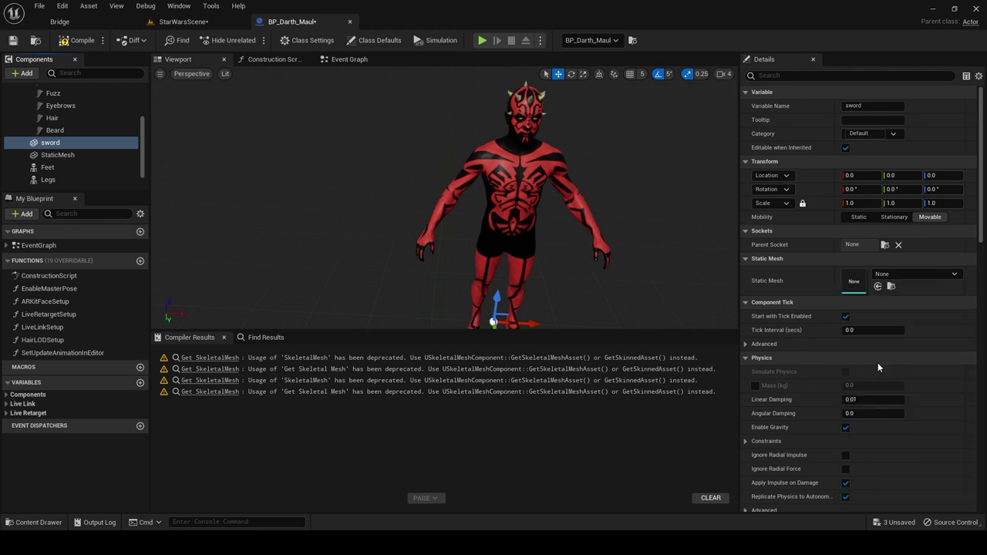
click(878, 363)
key(f)
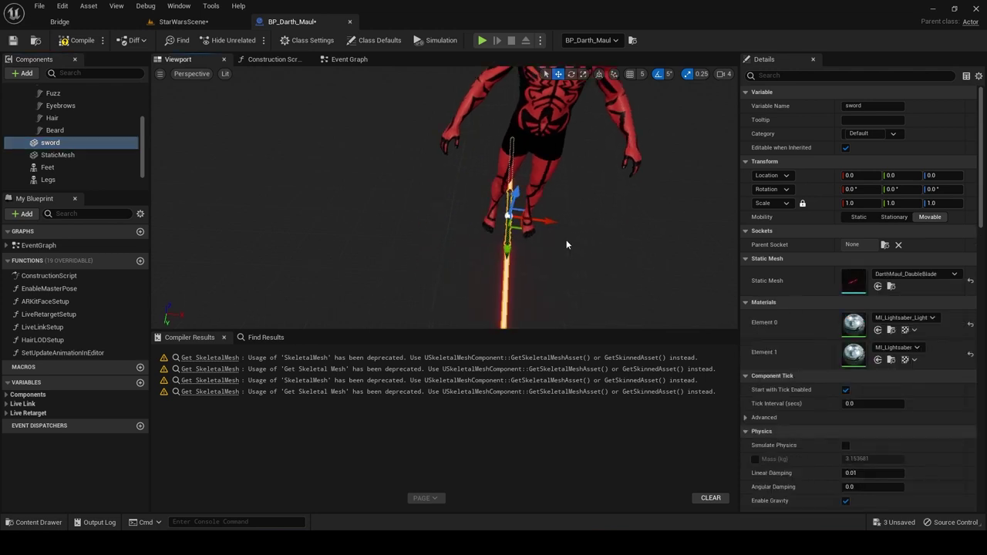
click(886, 245)
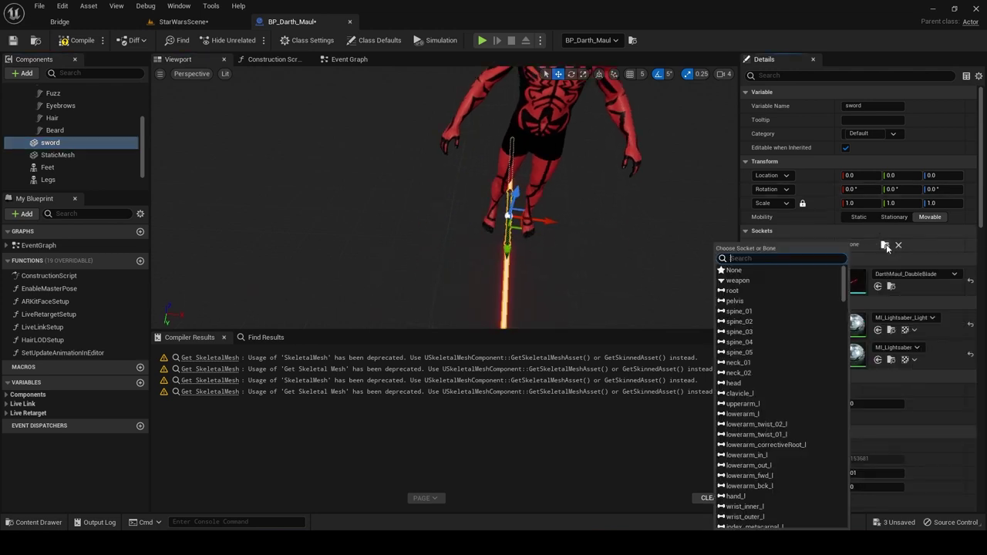
click(747, 280)
right_drag(494, 198, 394, 203)
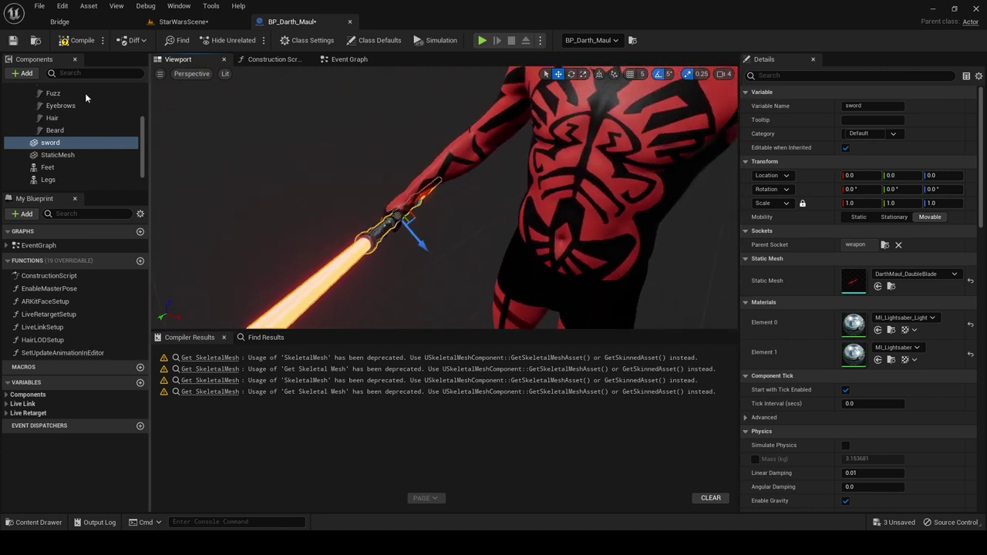
Compile and save the BP_Darth_Maul blueprint and close it to return to StarWarsScene.
click(71, 48)
click(13, 40)
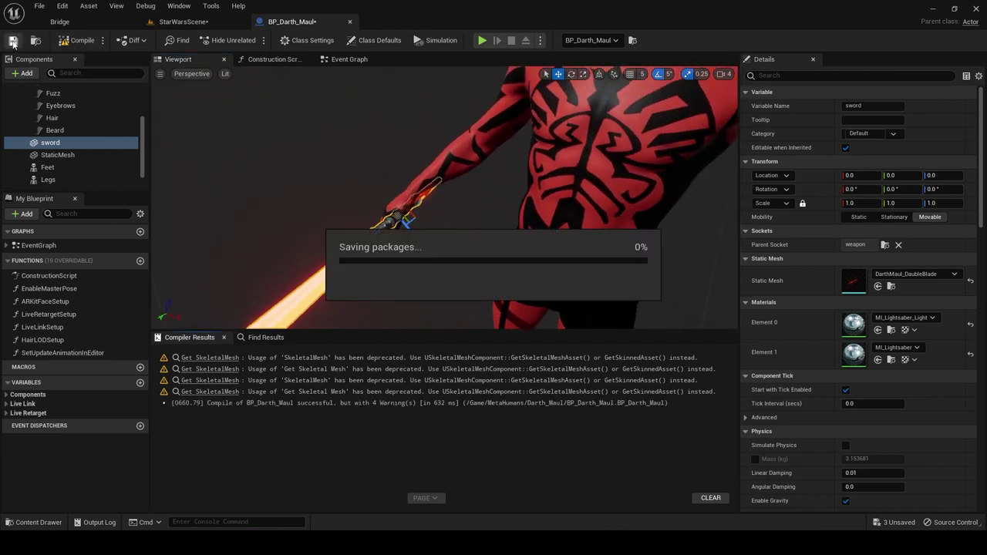
click(351, 24)
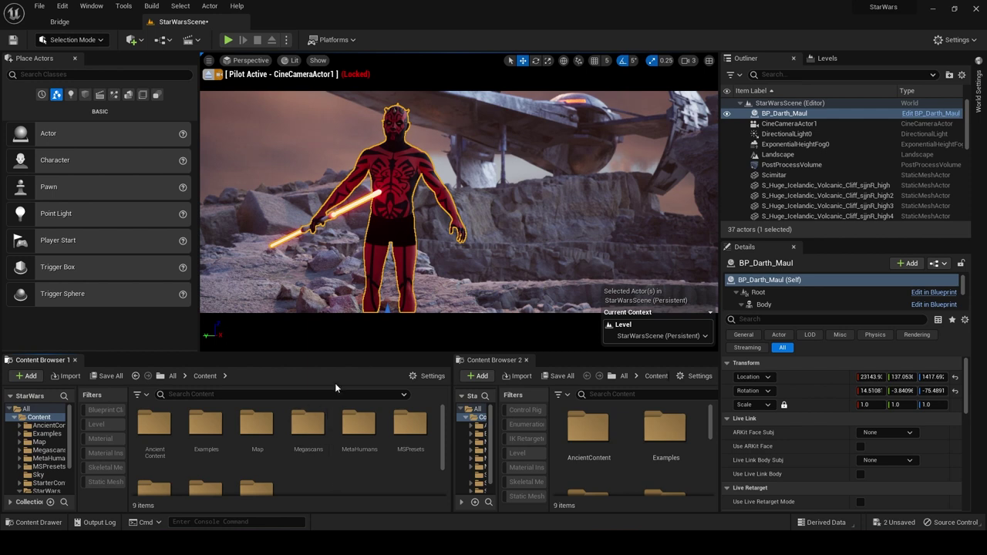
Create a folder named Cinematics in the Content folder and open it.
right_click(316, 485)
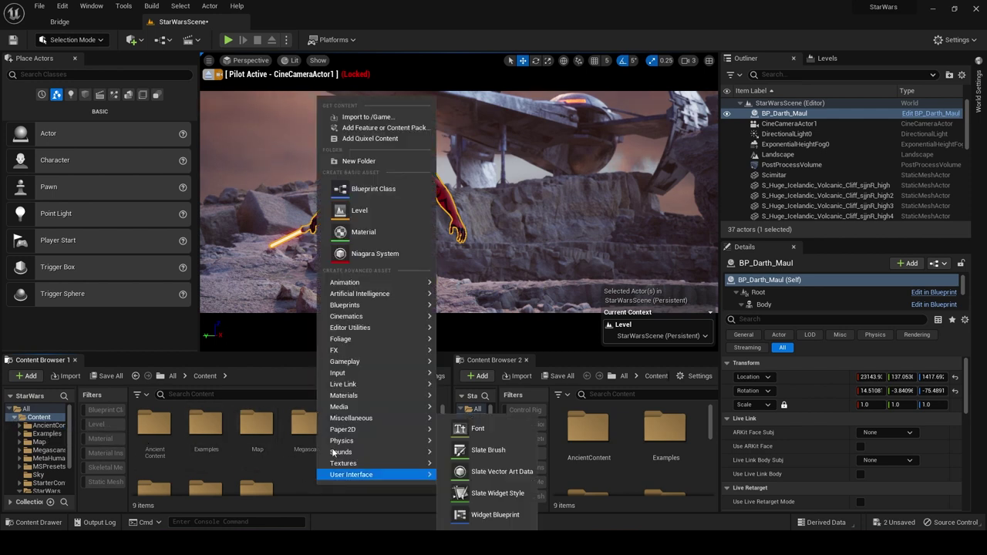
click(364, 161)
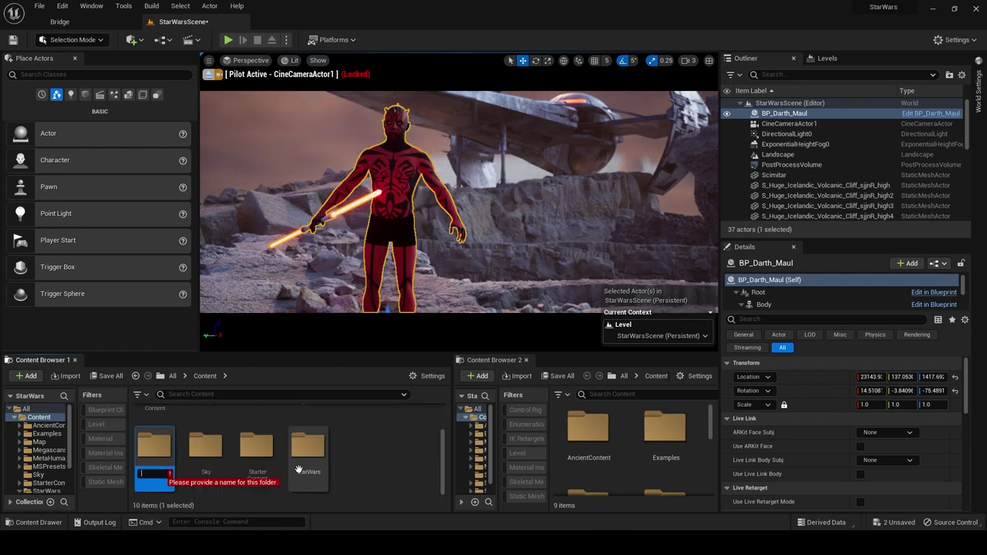
text(Cinematics)
key(Return)
double_click(203, 425)
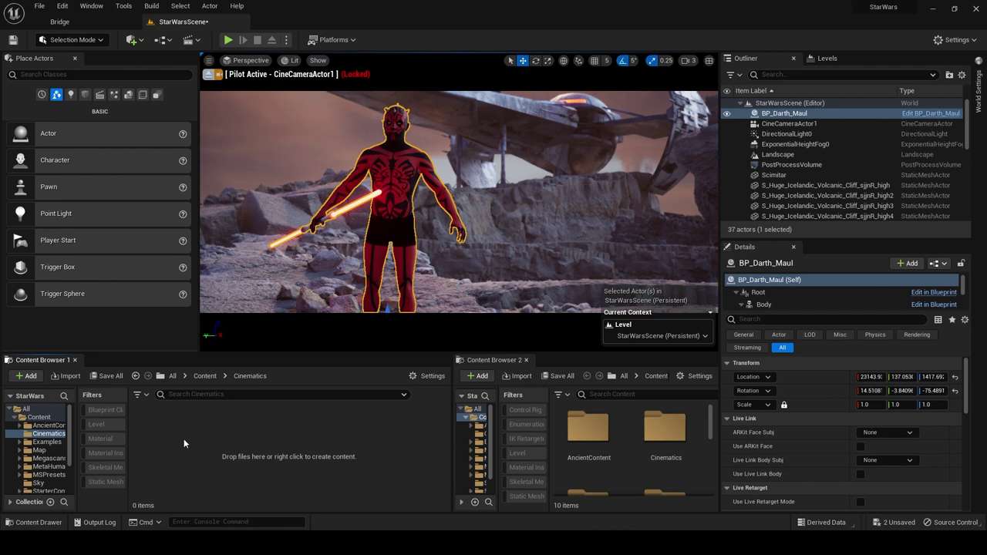
Create a Level Sequence with its default name in the Cinematics folder and open it in Sequencer.
right_click(184, 431)
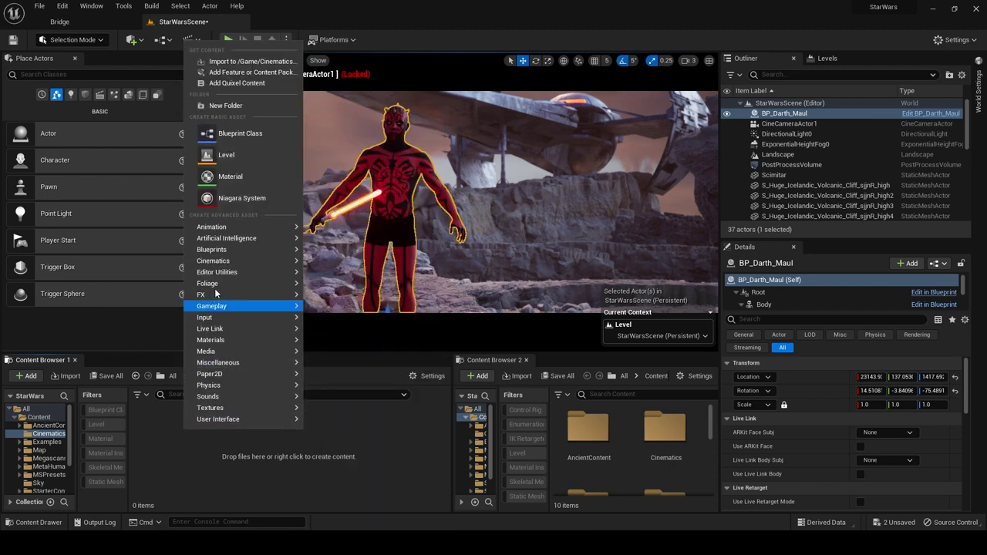
mouse_move(225, 261)
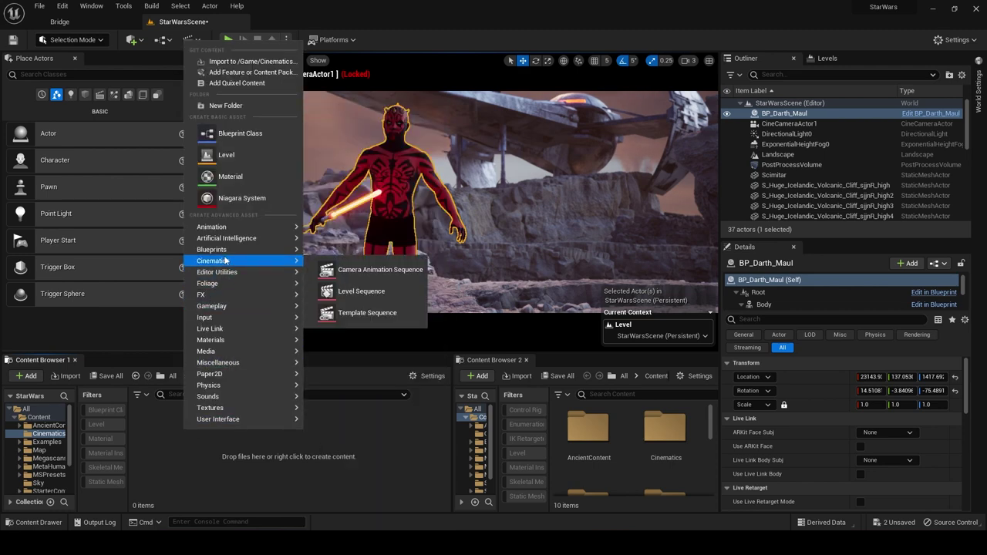
click(375, 294)
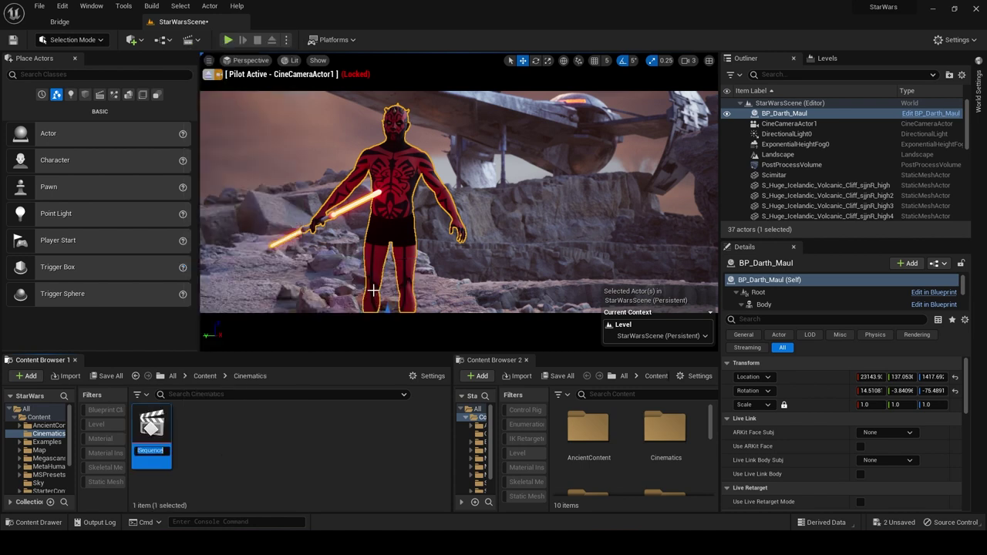
double_click(152, 430)
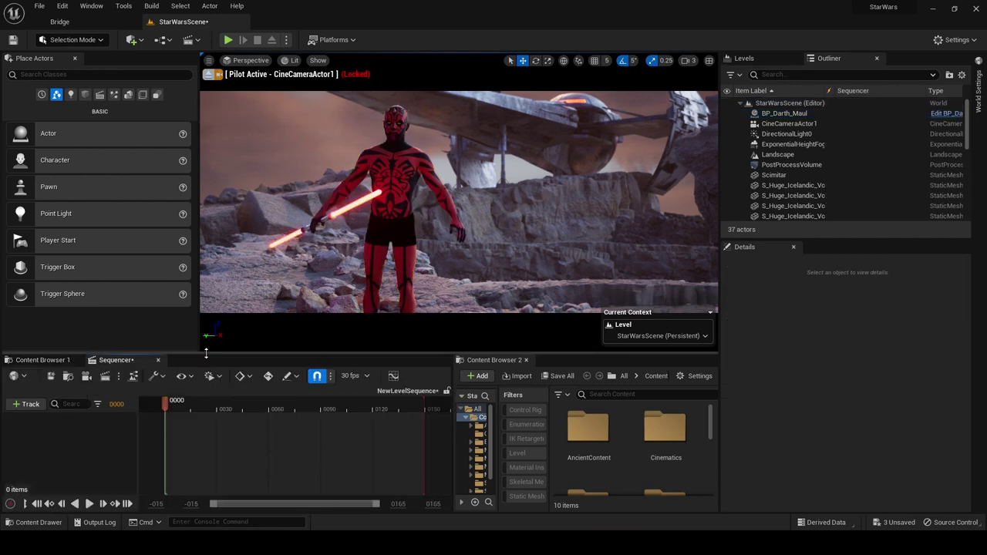
Enlarge the Sequencer area and add the BP_Darth_Maul actor to the sequence as a track.
drag(206, 359, 207, 343)
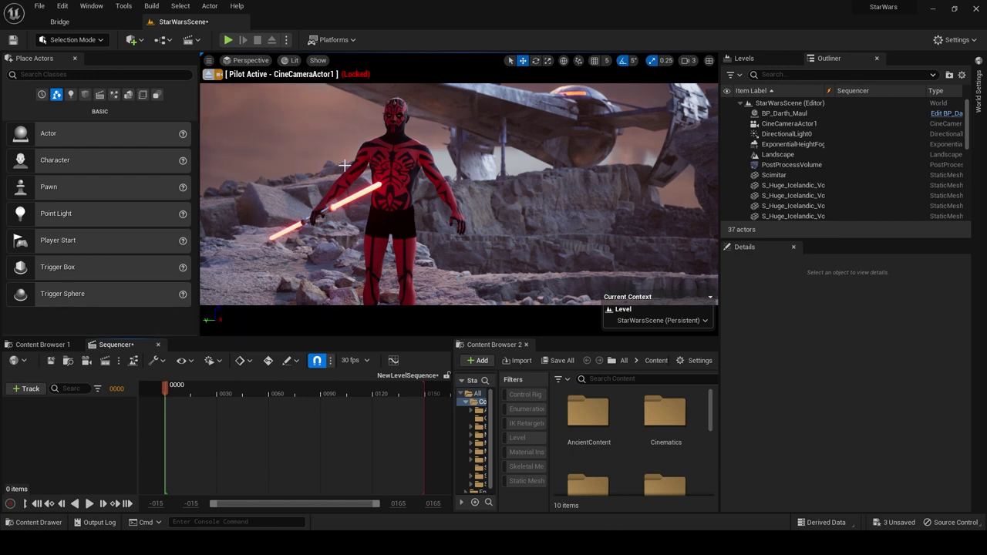
click(400, 192)
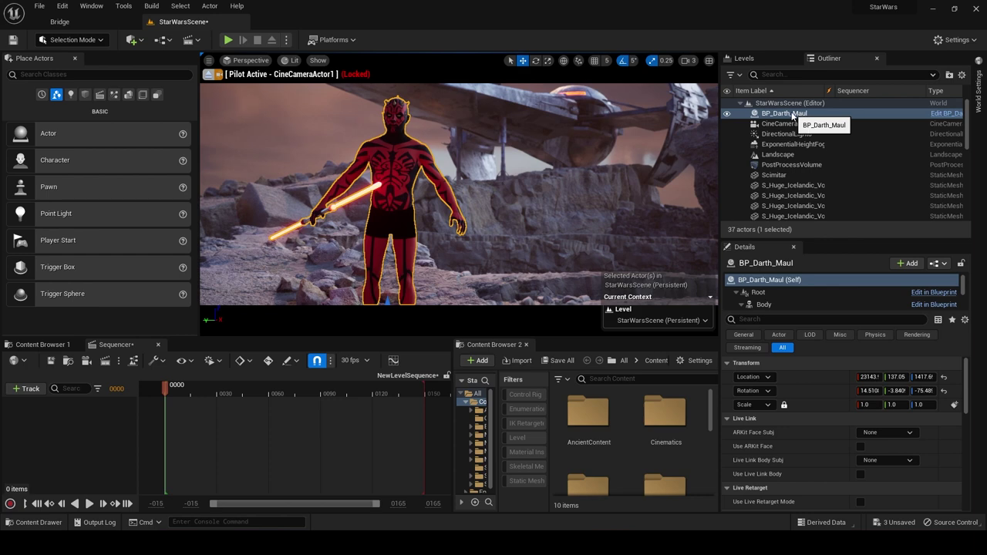
drag(792, 115, 124, 416)
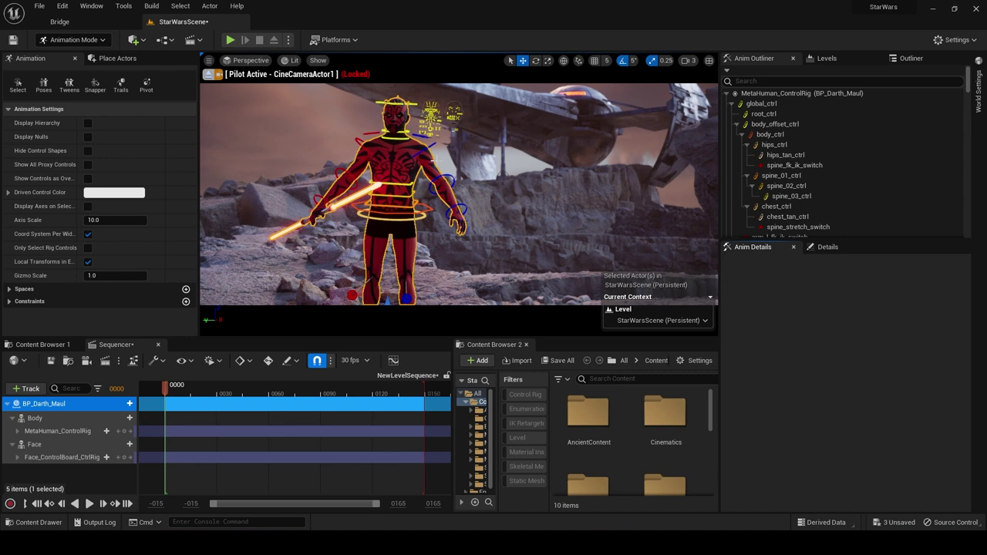
Replace the MetaHuman_ControlRig track under Darth Maul's Body with the MM_Walk_Sword animation and scrub through the walk.
click(43, 430)
key(Delete)
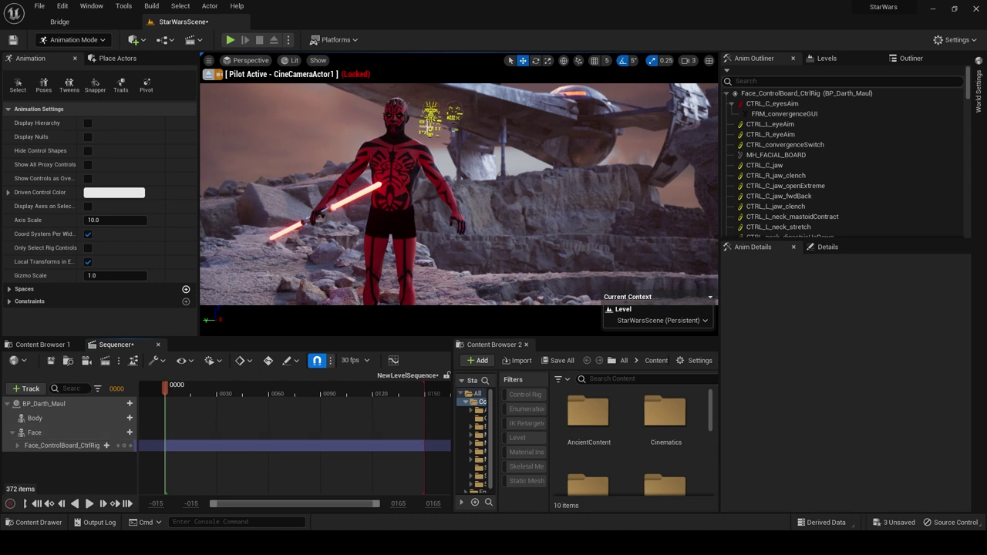
click(35, 417)
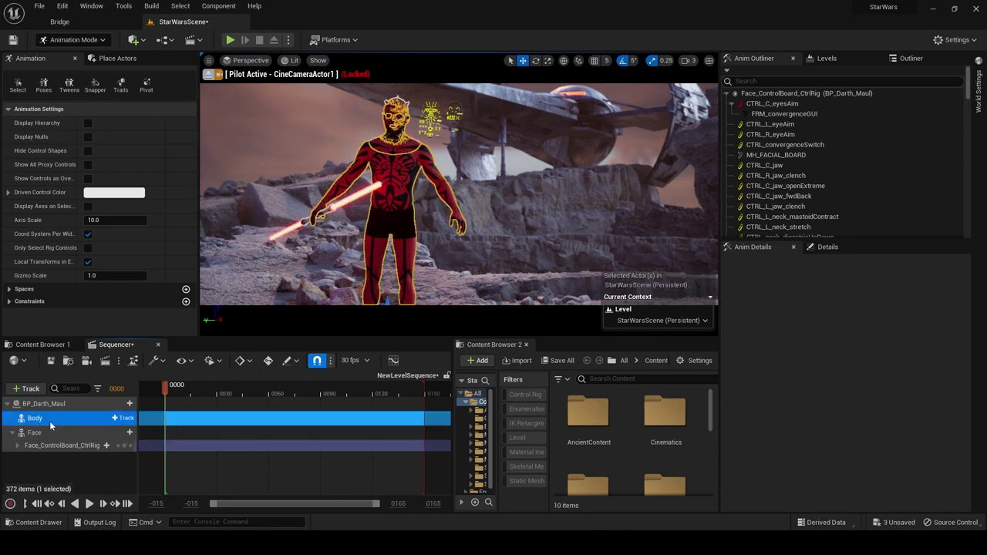
click(123, 418)
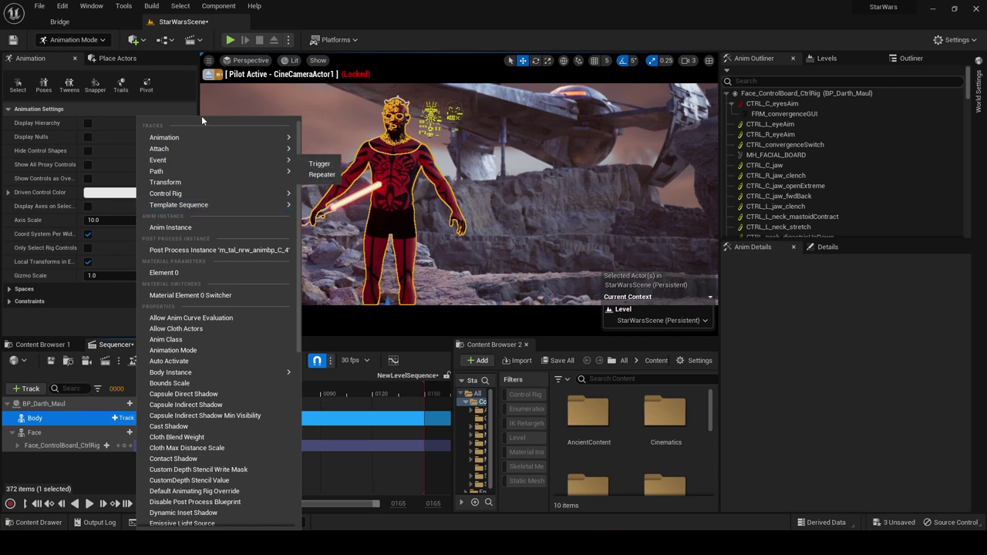
mouse_move(193, 138)
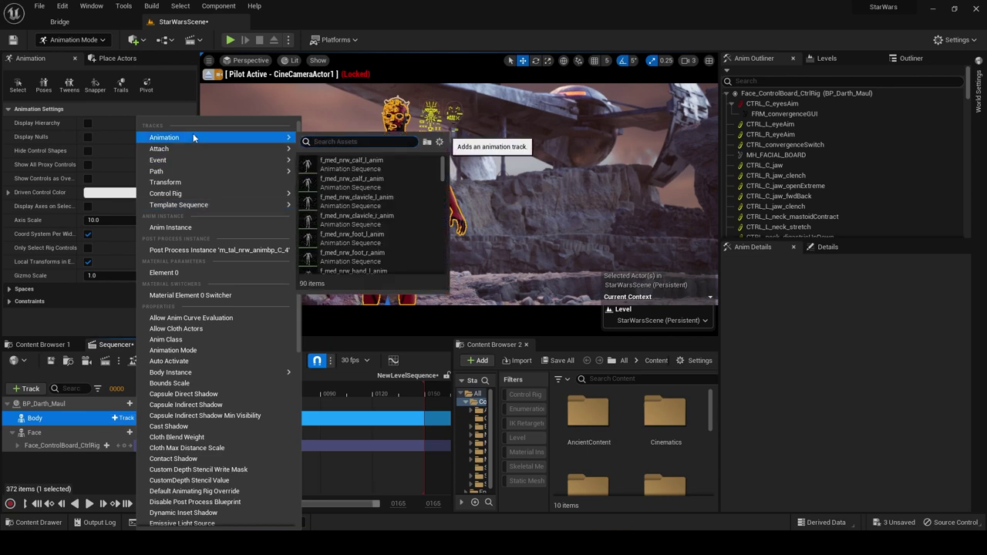
text(sword)
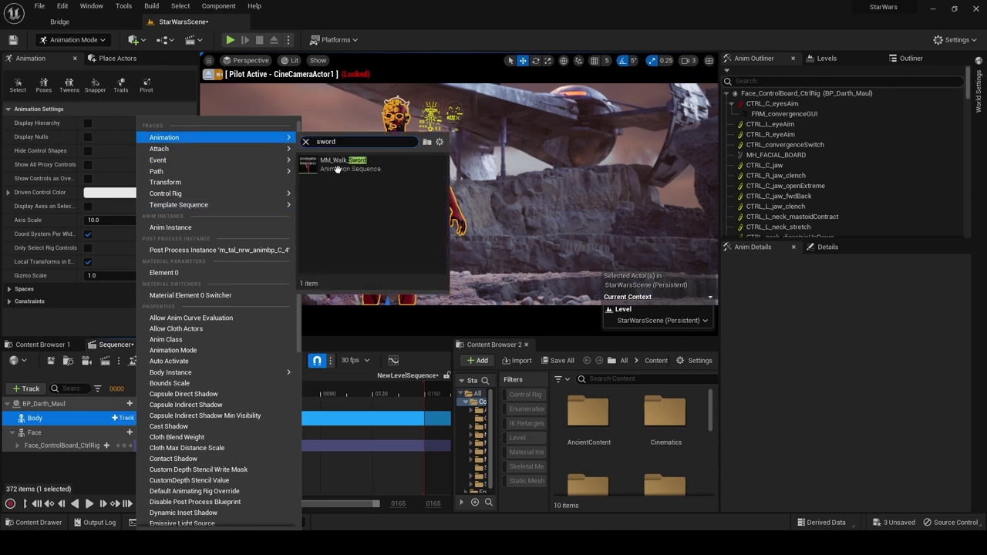
click(343, 170)
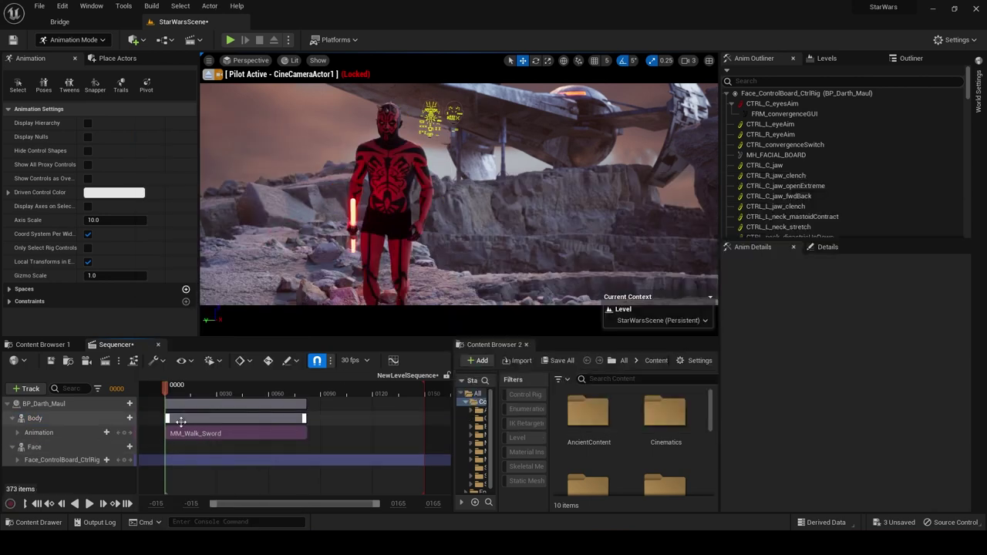
drag(172, 392, 226, 402)
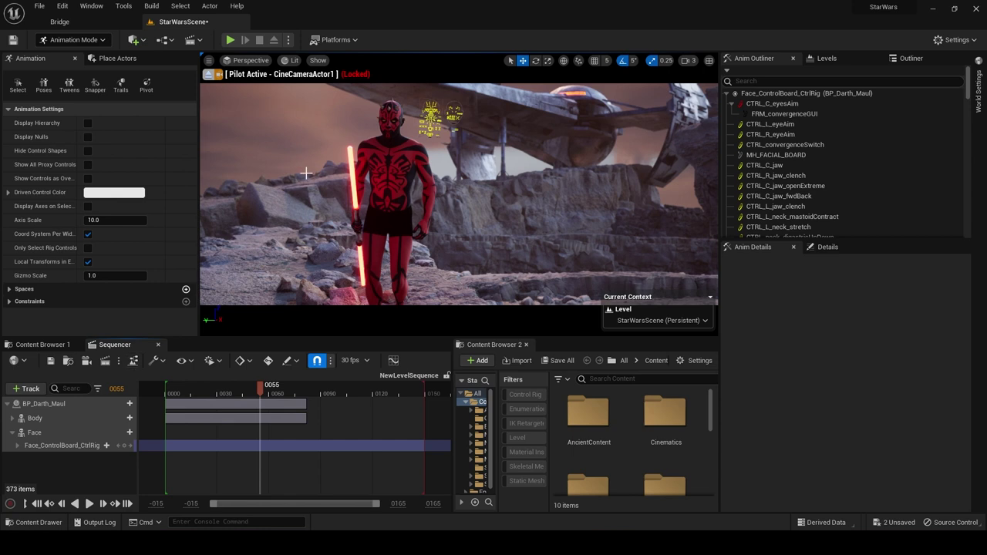
Switch the editor to Selection mode and open the BP_Darth_Maul blueprint in its 3D preview.
click(394, 167)
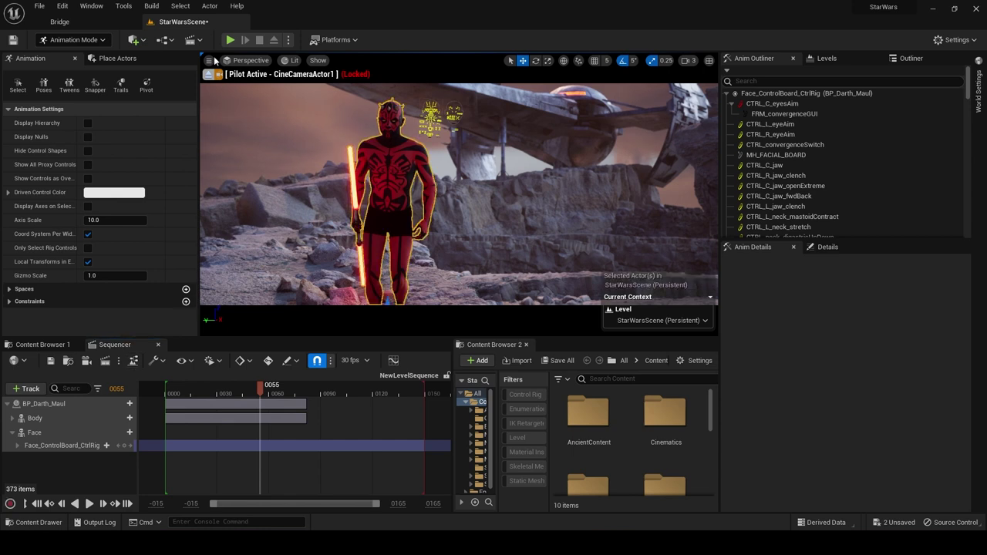
click(77, 40)
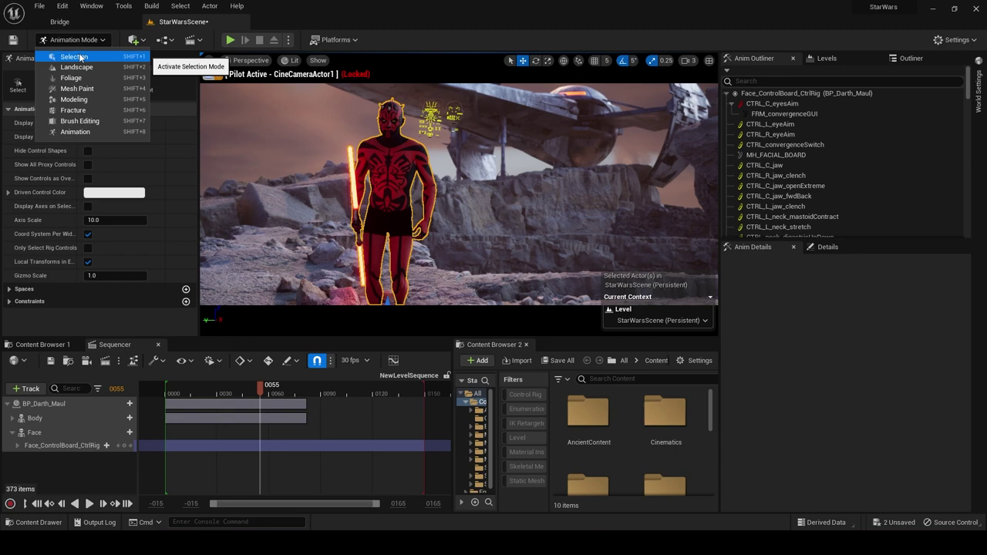
click(74, 56)
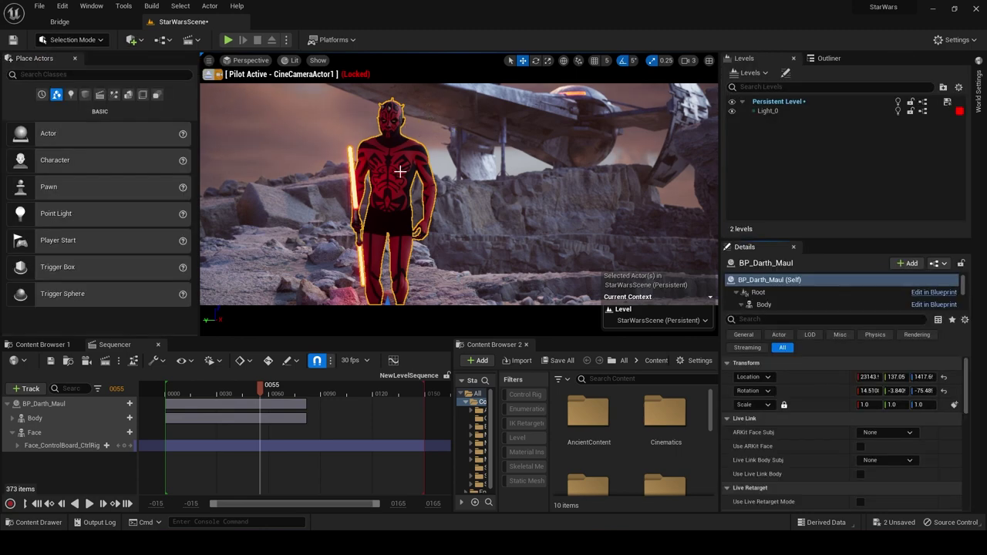
click(832, 59)
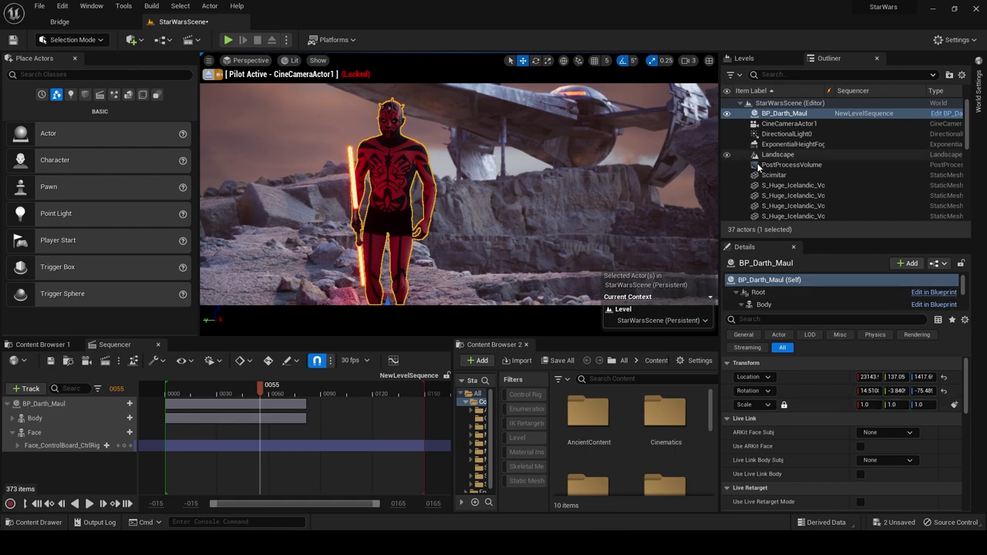
click(422, 179)
click(423, 179)
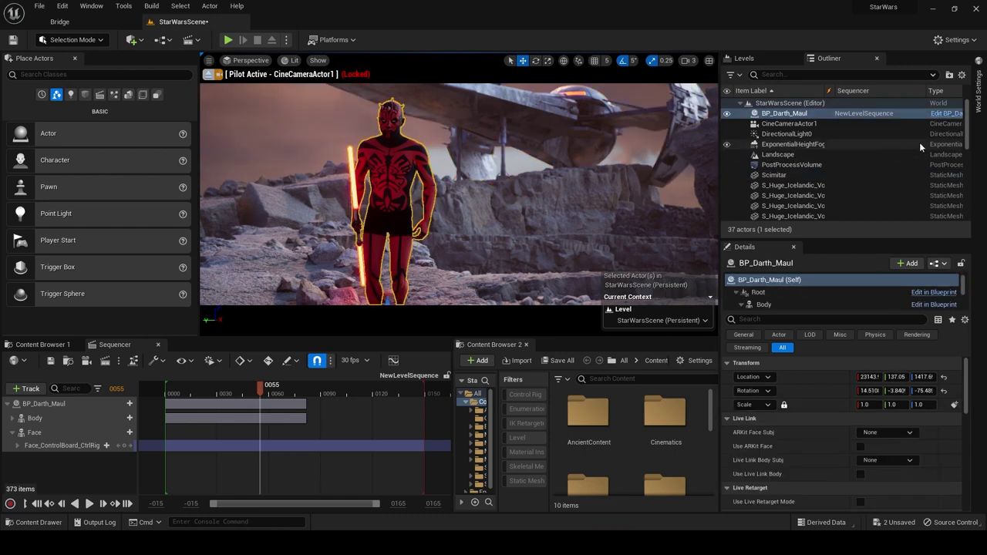
click(942, 113)
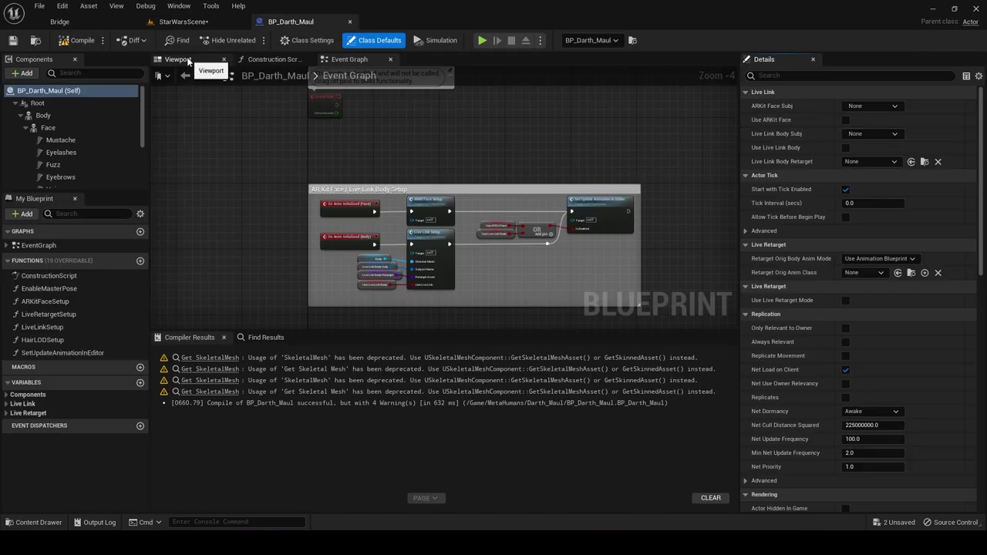
click(164, 61)
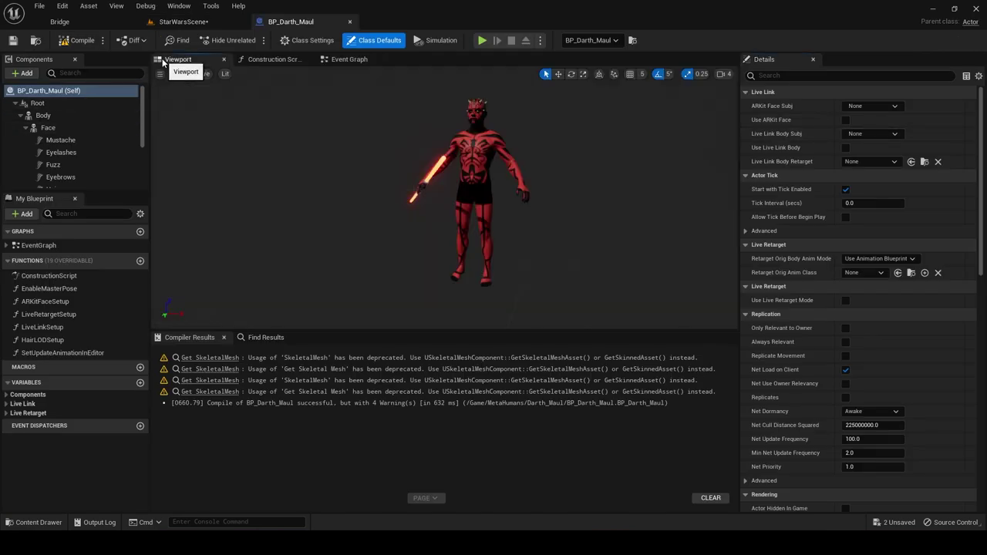
Assign DarthMaul_Boots_Rigged as the Feet component's skeletal mesh, compile the blueprint, and close it after checking the boots.
scroll(65, 165, down, 1)
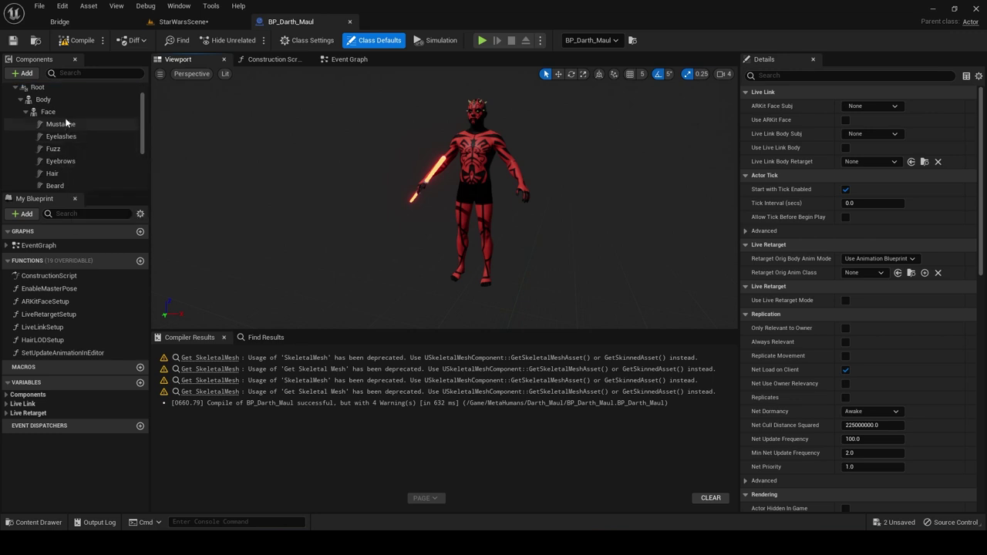
scroll(64, 122, down, 2)
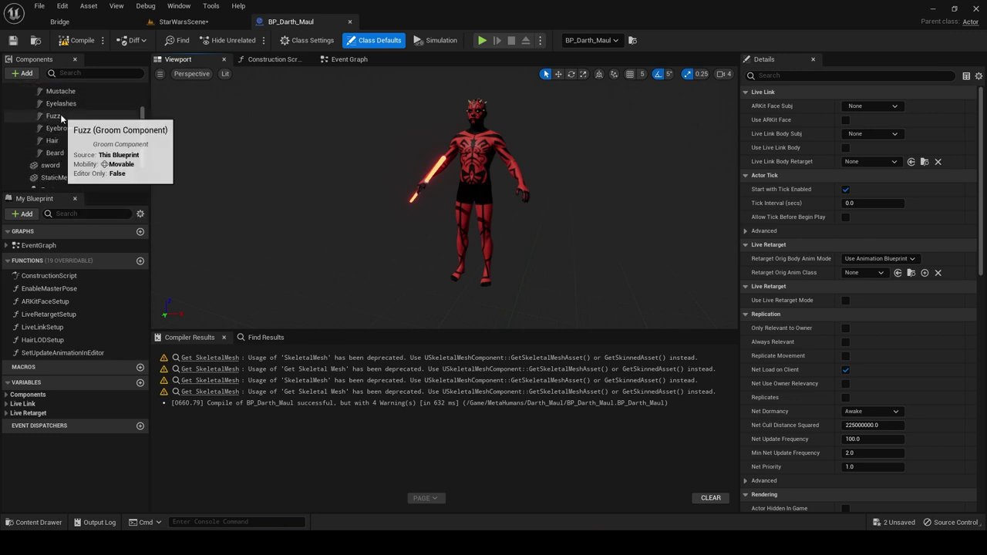
scroll(61, 139, down, 2)
click(57, 155)
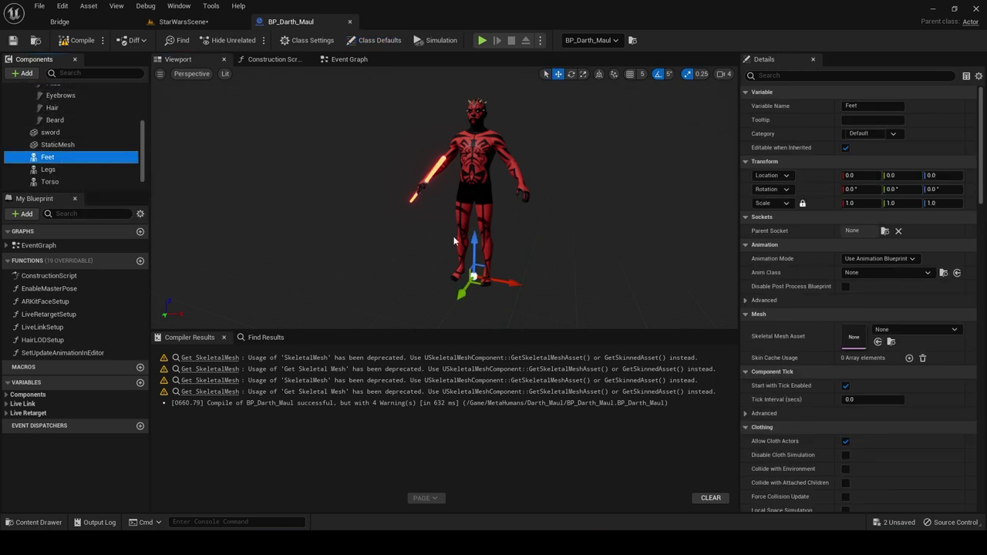
click(887, 330)
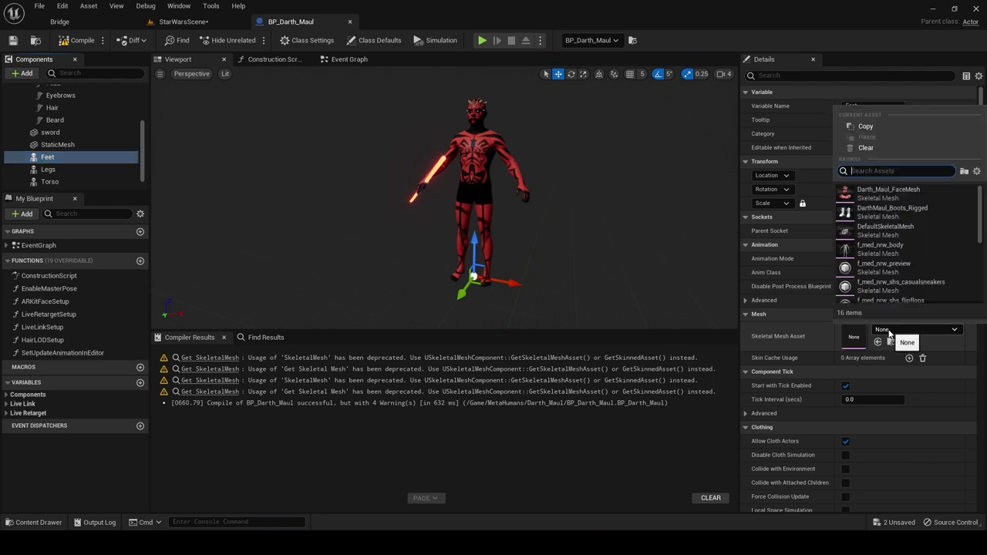
click(894, 211)
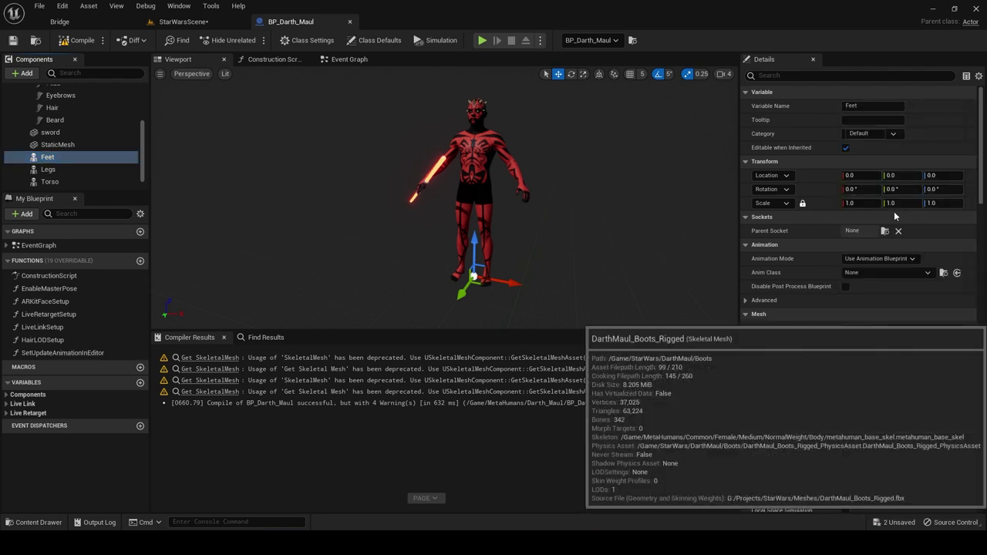
click(66, 41)
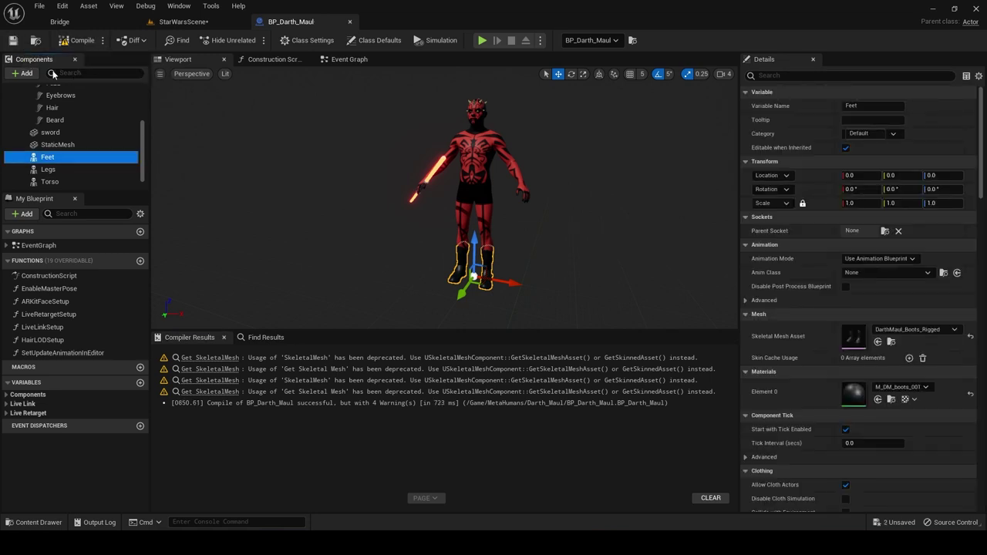
key(f)
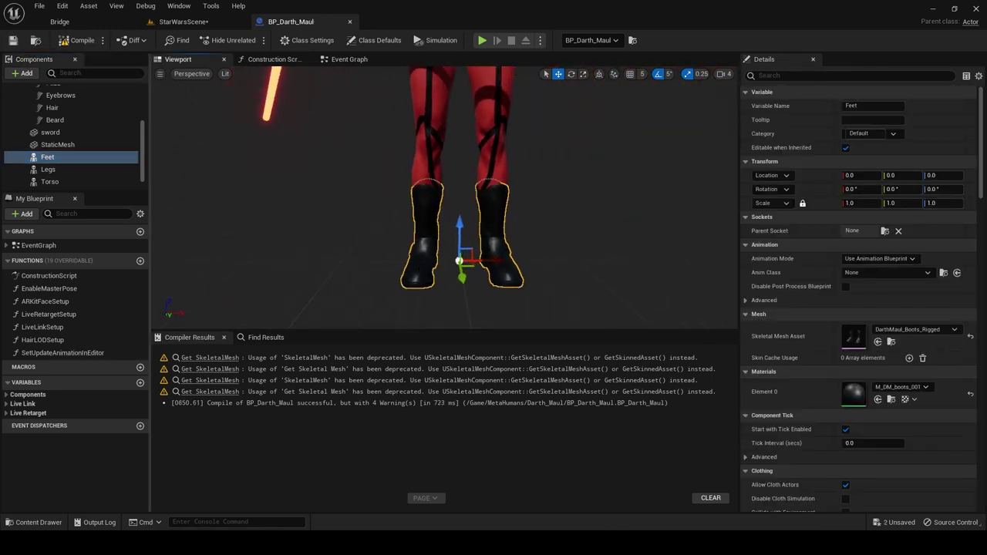
middle_drag(479, 253, 548, 253)
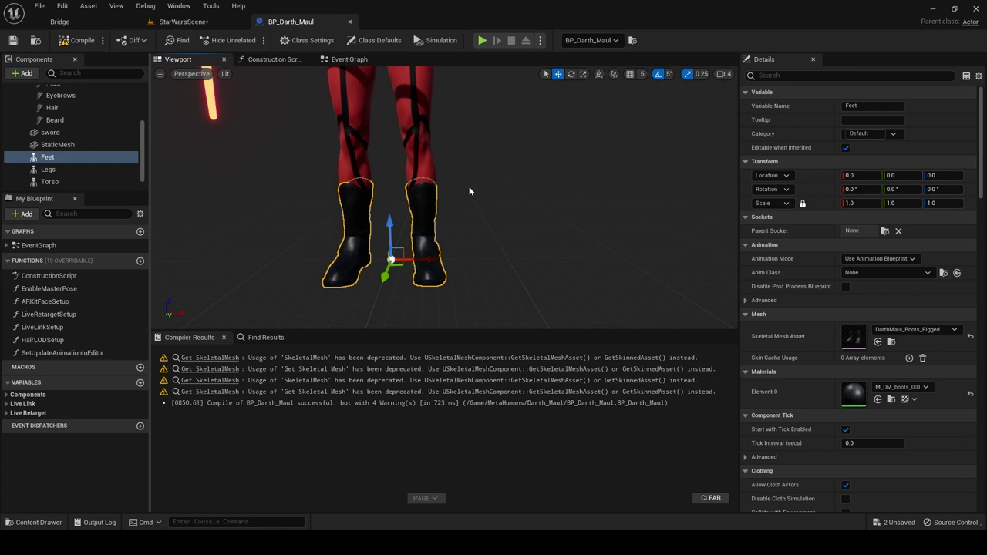
middle_drag(452, 242, 446, 77)
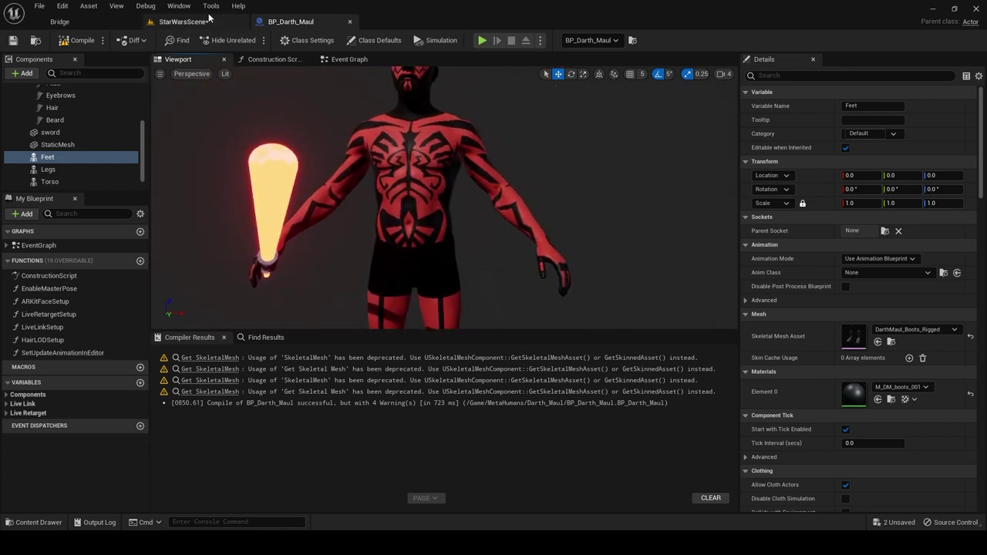
click(350, 21)
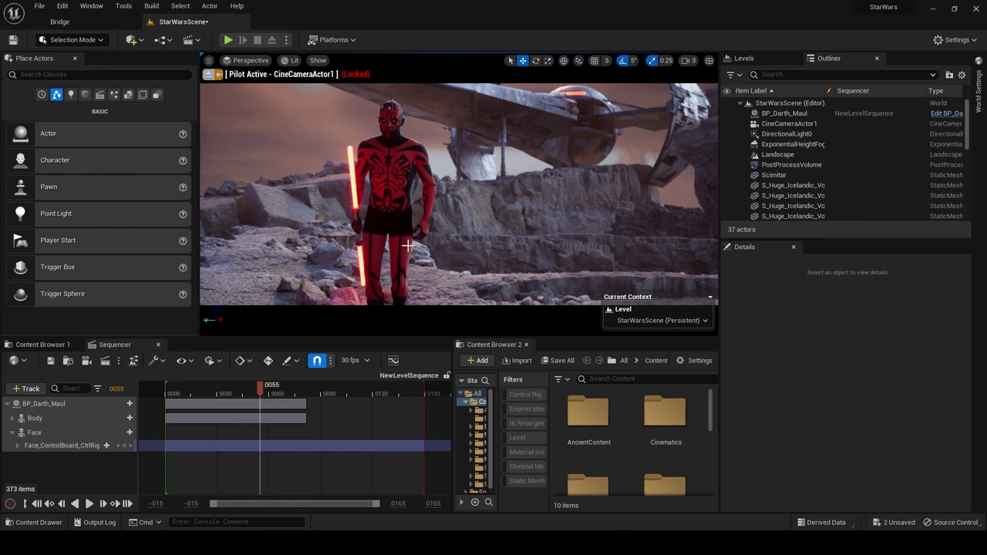
Open the Outfit folder inside StarWars/DarthMaul in the project content.
click(626, 363)
double_click(574, 414)
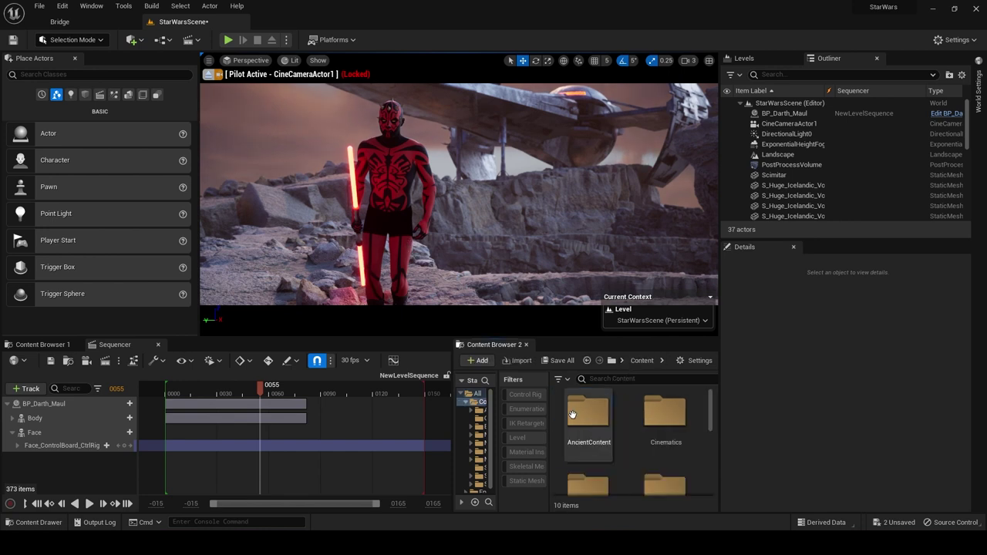
scroll(665, 418, down, 1)
scroll(665, 417, down, 2)
double_click(664, 420)
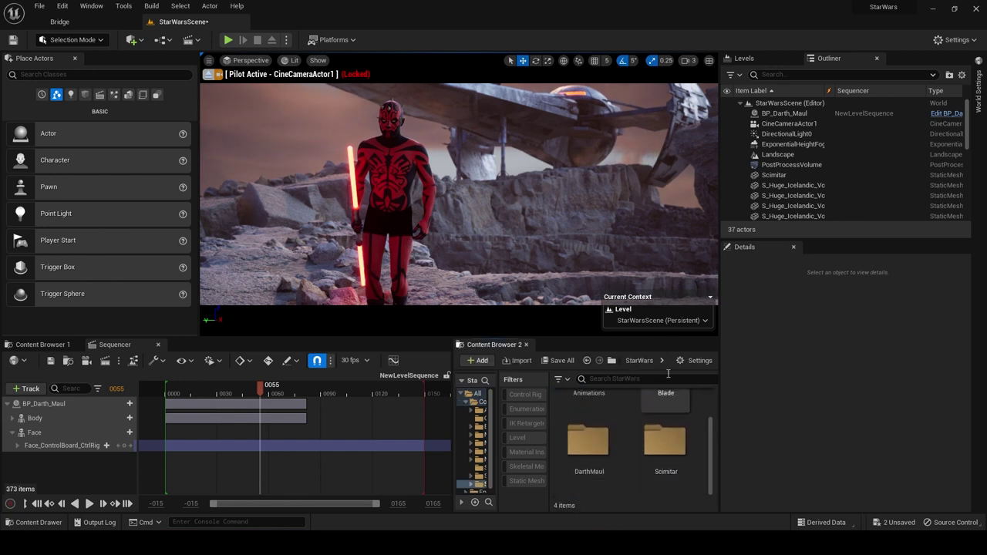
double_click(587, 448)
double_click(588, 441)
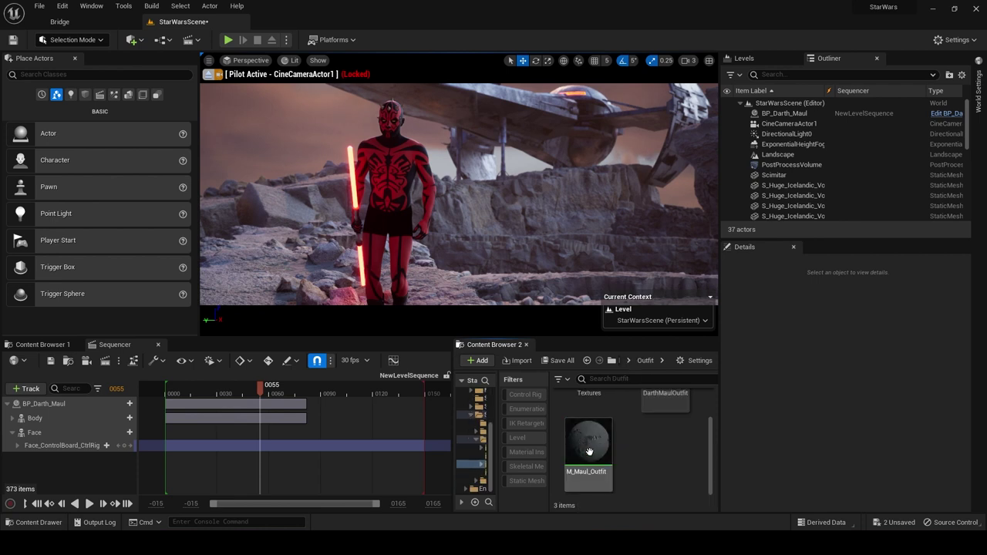
Place the DarthMaulOutfit geometry cache in the level beside Darth Maul.
drag(452, 417, 379, 416)
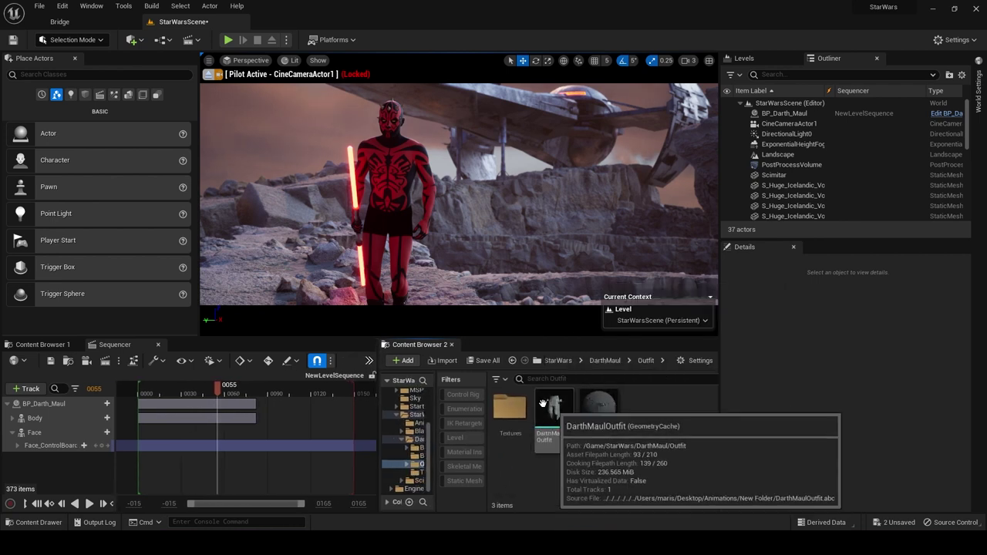
click(555, 409)
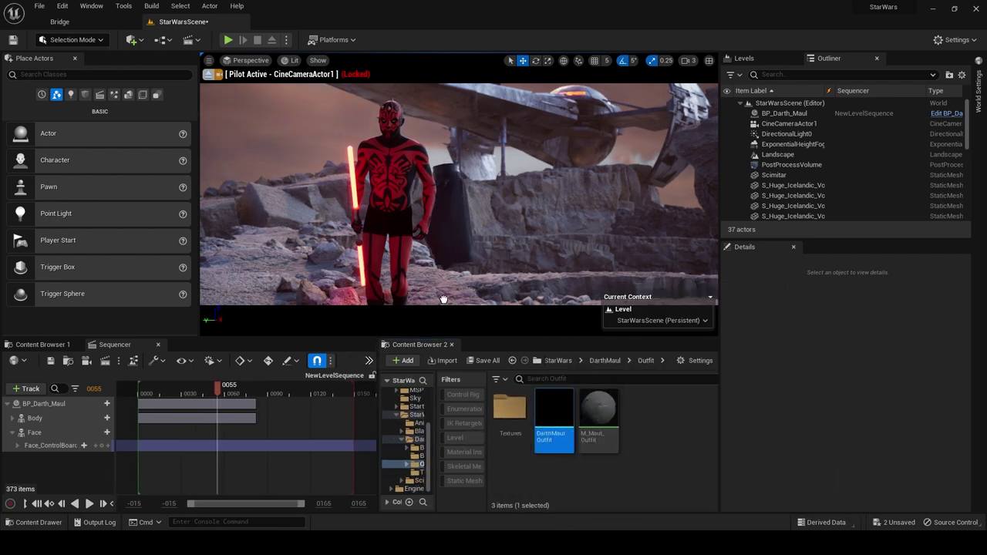
drag(445, 301, 446, 300)
Copy the location of BP_Darth_Maul and paste it onto the DarthMaulOutfit actor.
click(396, 173)
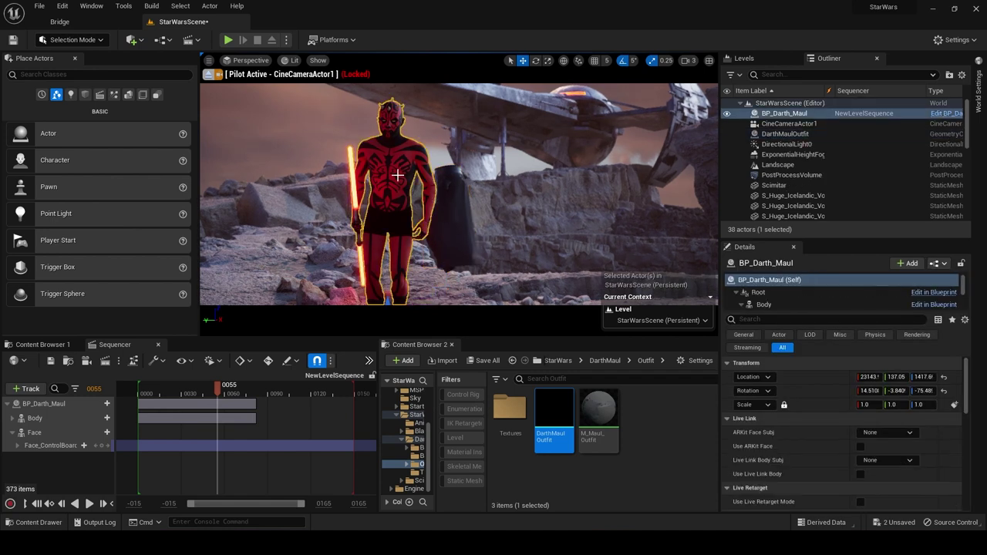
right_click(801, 376)
click(831, 385)
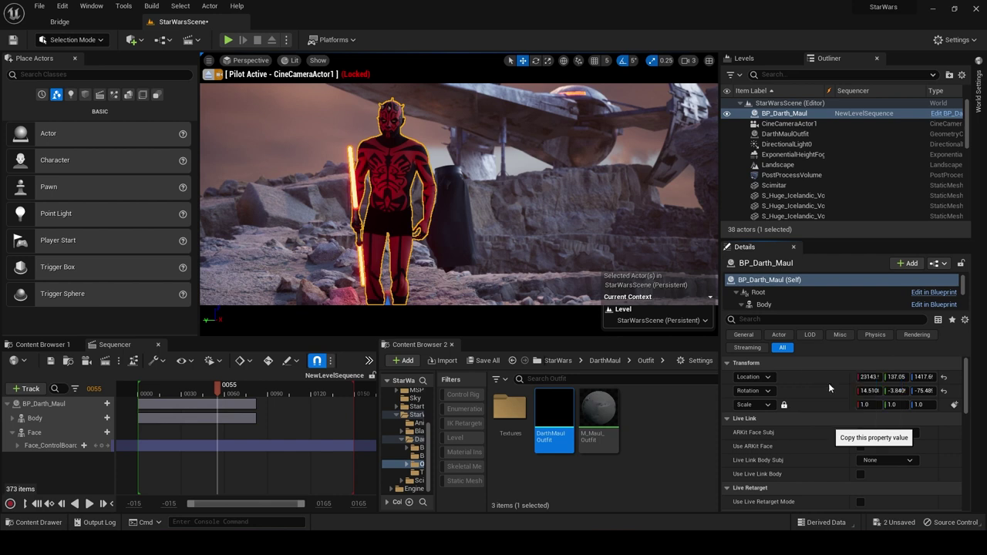
click(456, 182)
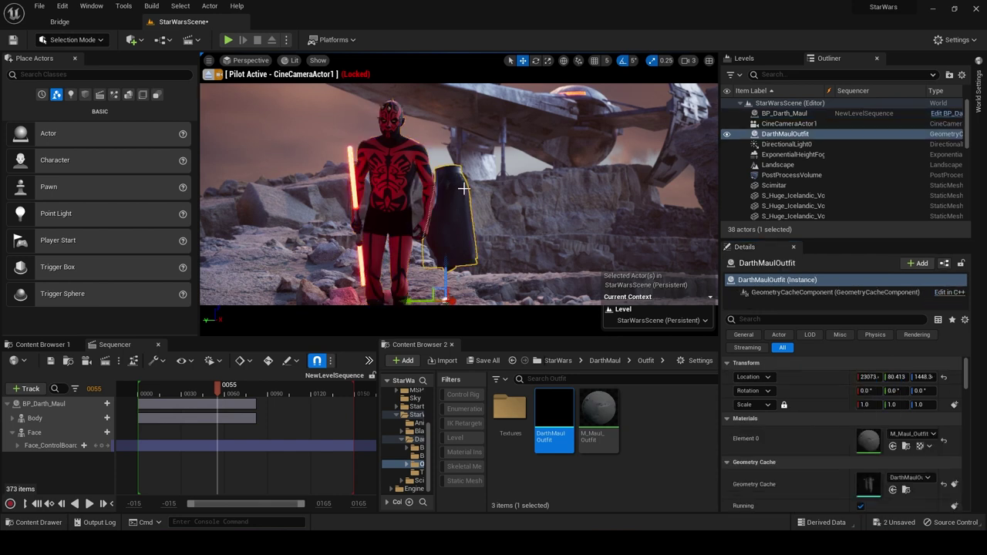
right_click(815, 379)
click(844, 401)
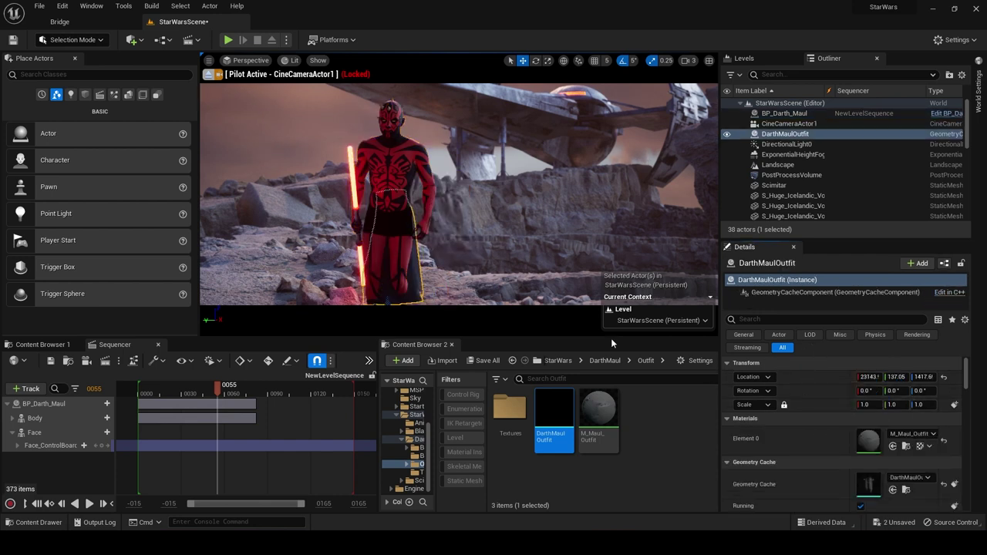
Copy the rotation of BP_Darth_Maul and paste it onto the DarthMaulOutfit actor.
click(383, 152)
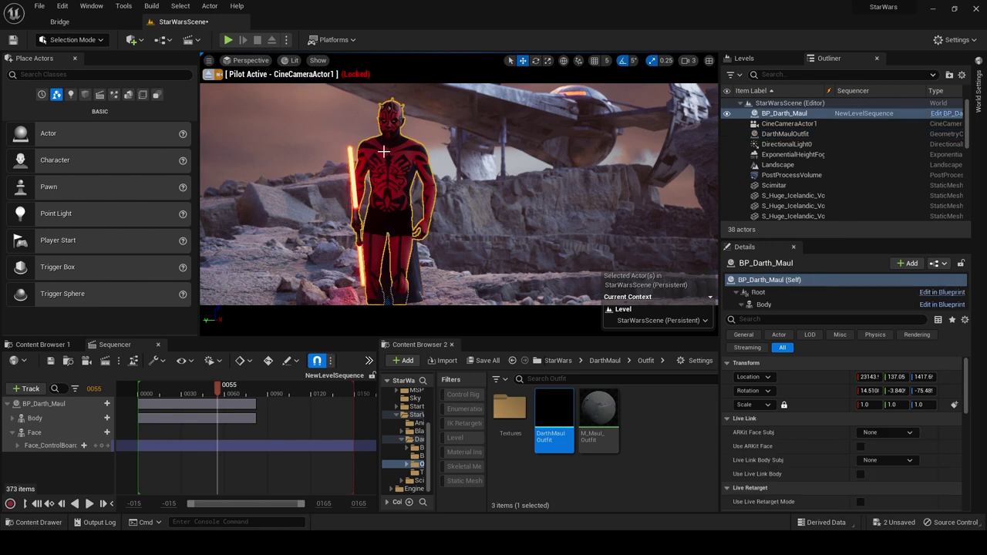
right_click(809, 389)
click(826, 400)
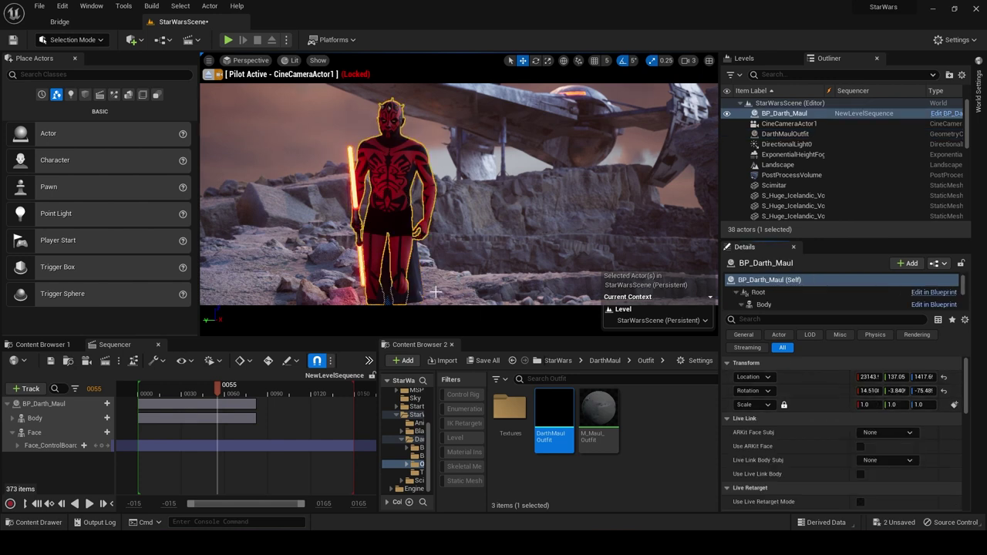
click(414, 279)
right_click(806, 390)
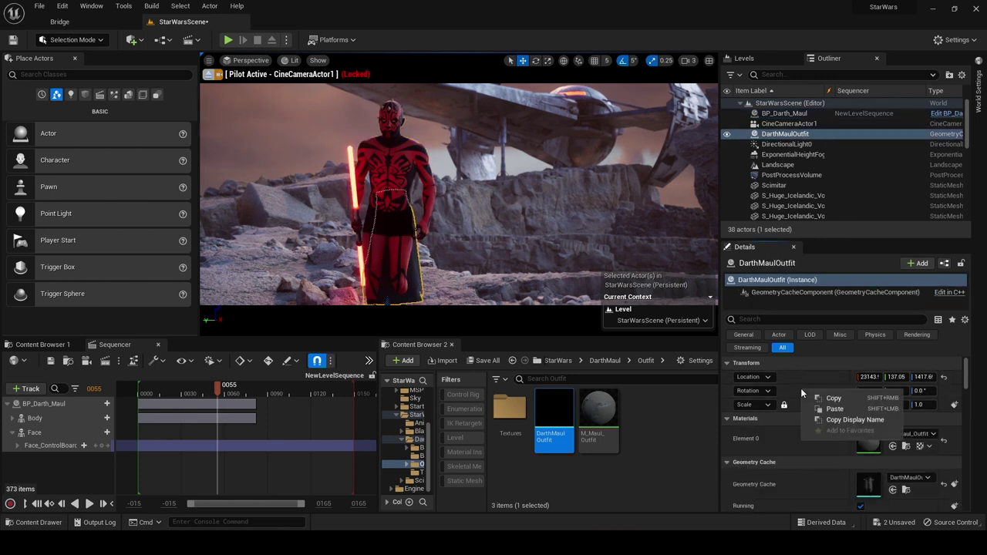
click(835, 409)
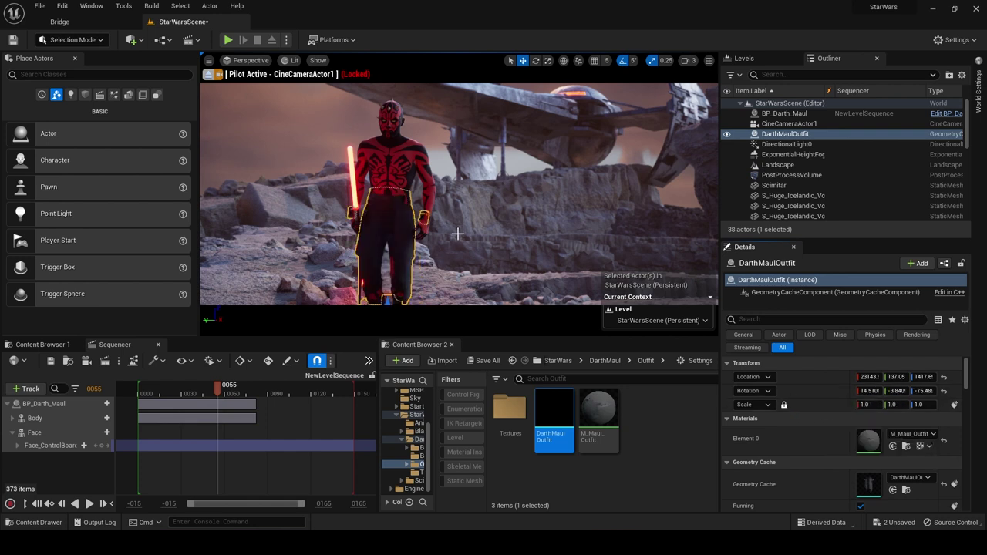
Add the DarthMaulOutfit actor from the level to NewLevelSequence as its own track.
click(786, 124)
click(784, 136)
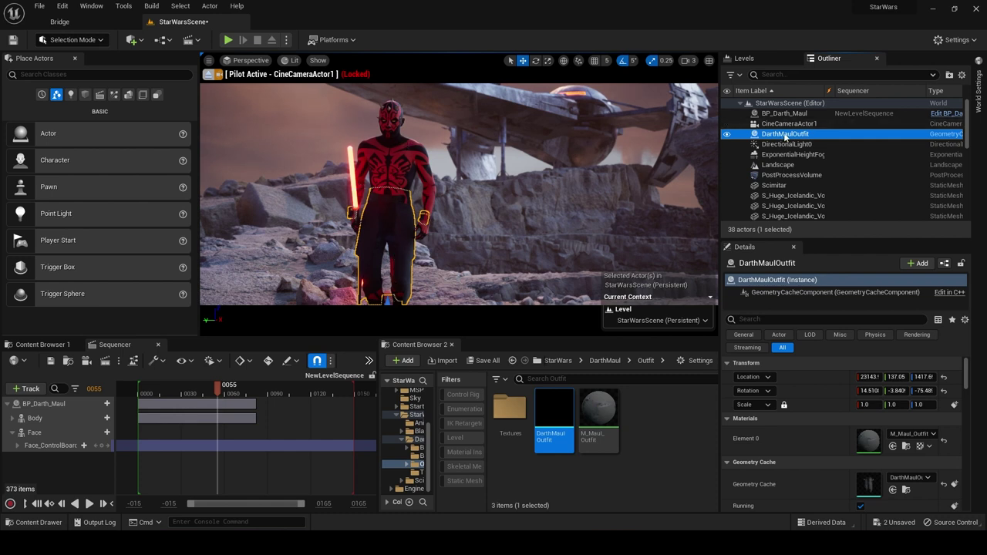
drag(785, 136, 55, 454)
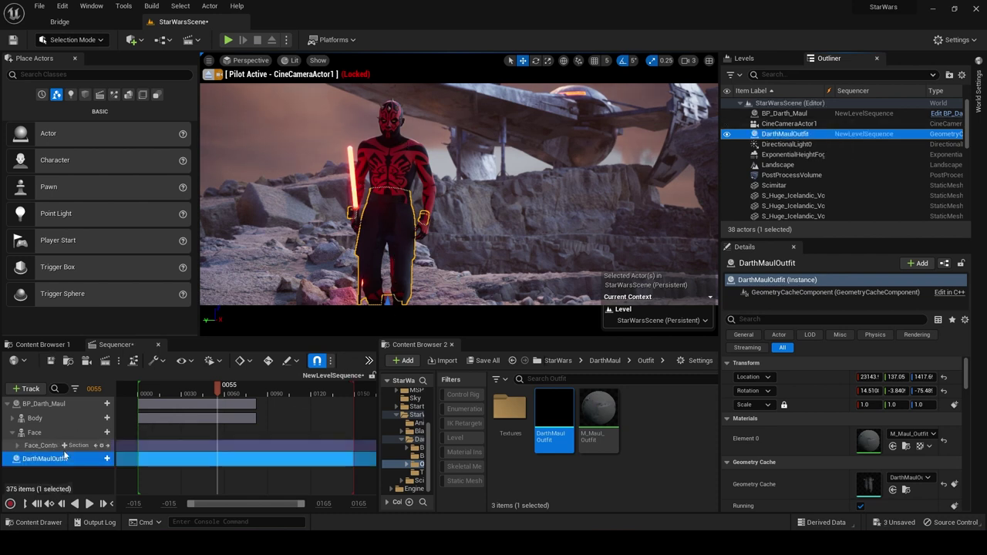
click(61, 459)
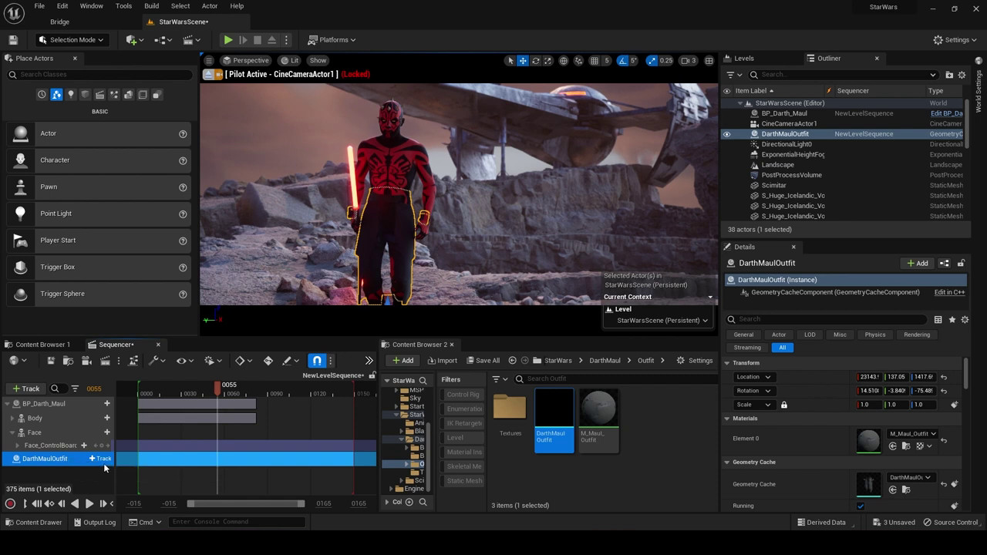
Add a Geometry Cache track to DarthMaulOutfit and shift its section to start at frame 0.
click(102, 459)
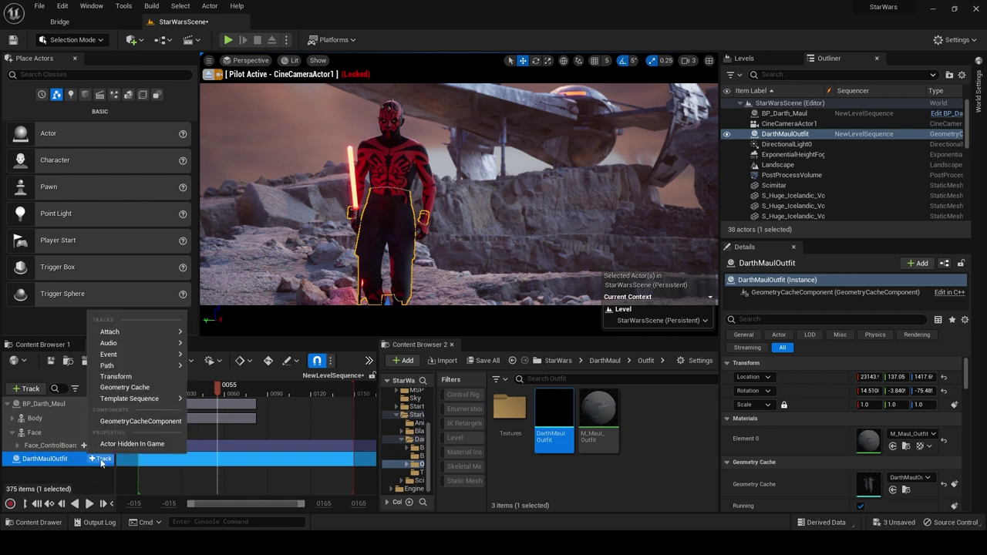
click(124, 388)
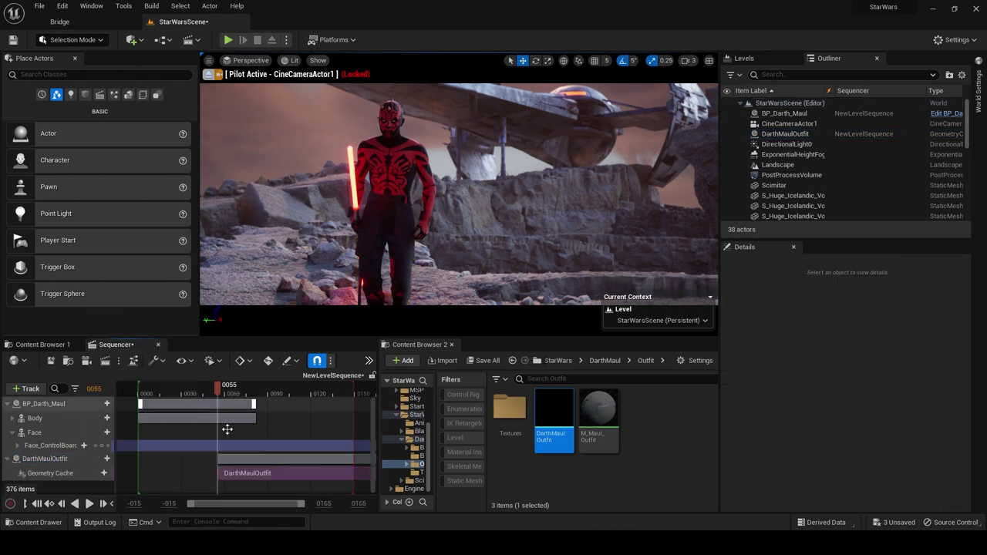
drag(254, 461, 182, 463)
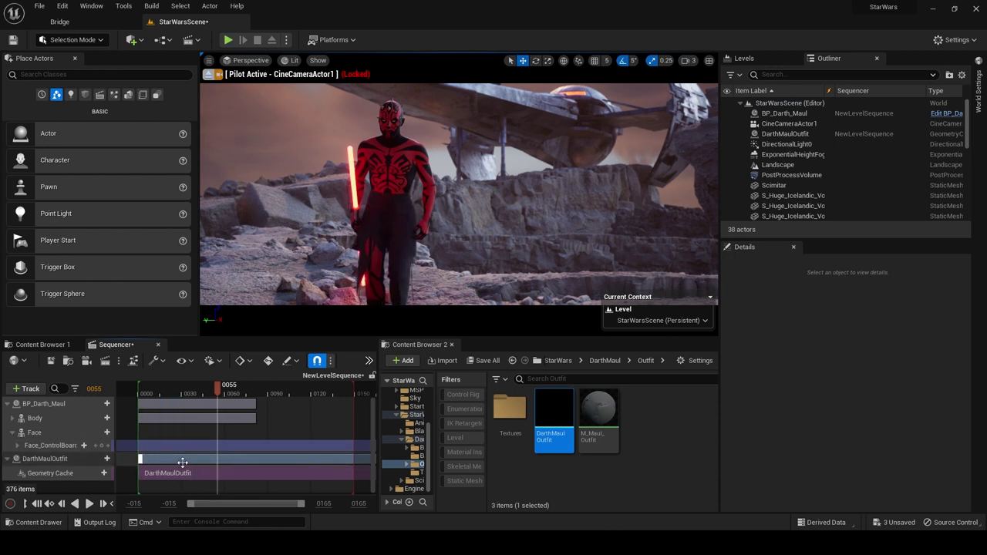
mouse_move(216, 386)
mouse_down()
mouse_move(180, 395)
mouse_move(222, 398)
mouse_move(210, 398)
mouse_up()
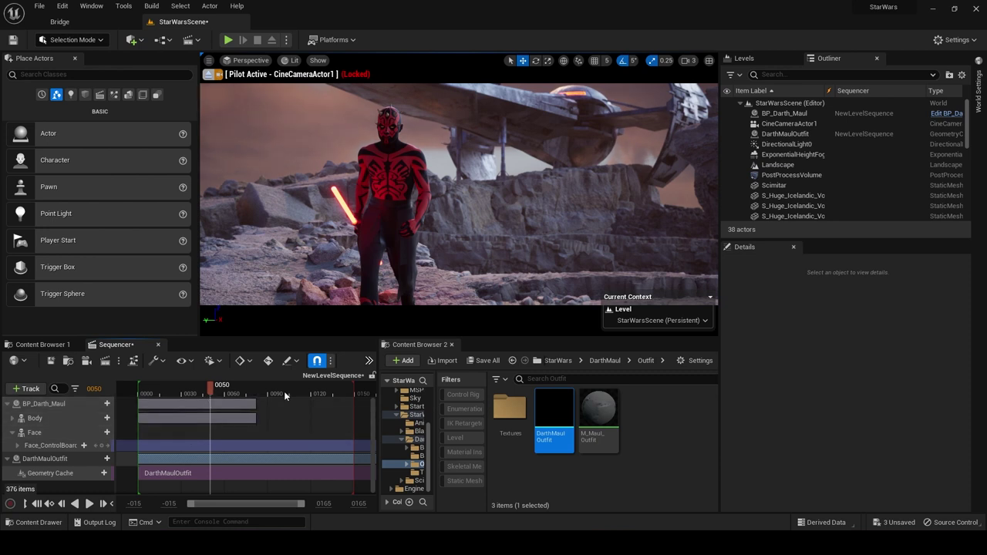
Set the section range start of the Body's MM_Walk_Sword animation to -001 and scrub the sequence to check the outfit's sync.
click(12, 418)
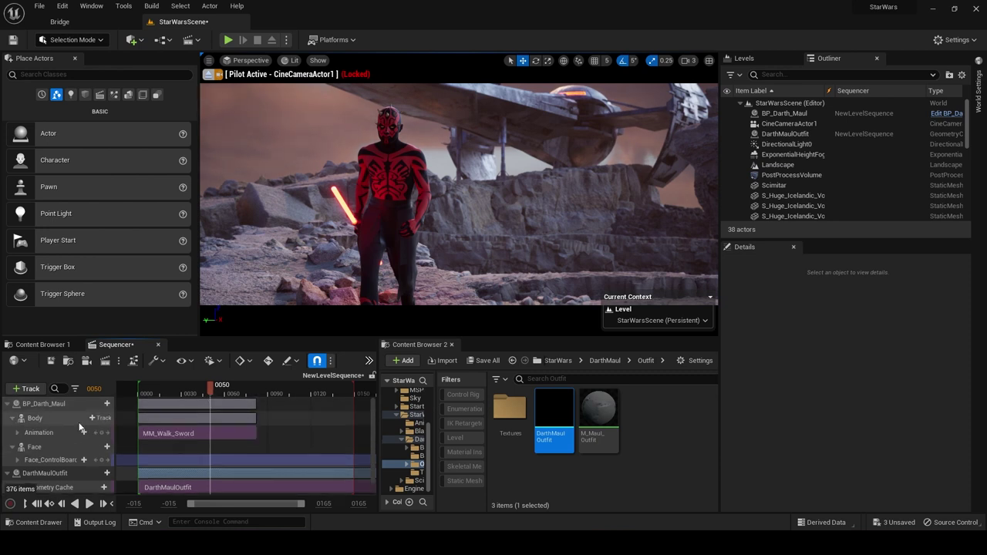
click(177, 432)
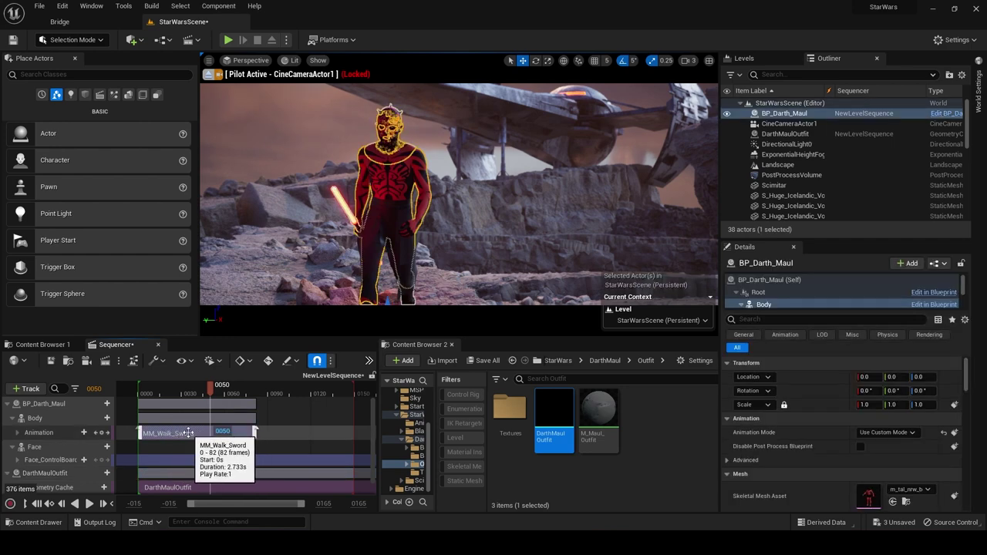
right_click(188, 432)
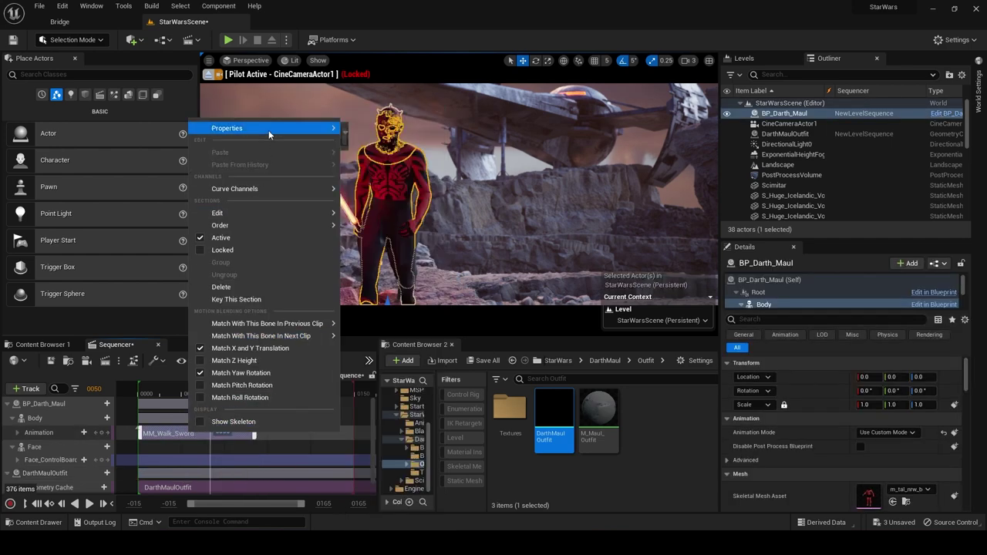
mouse_move(268, 132)
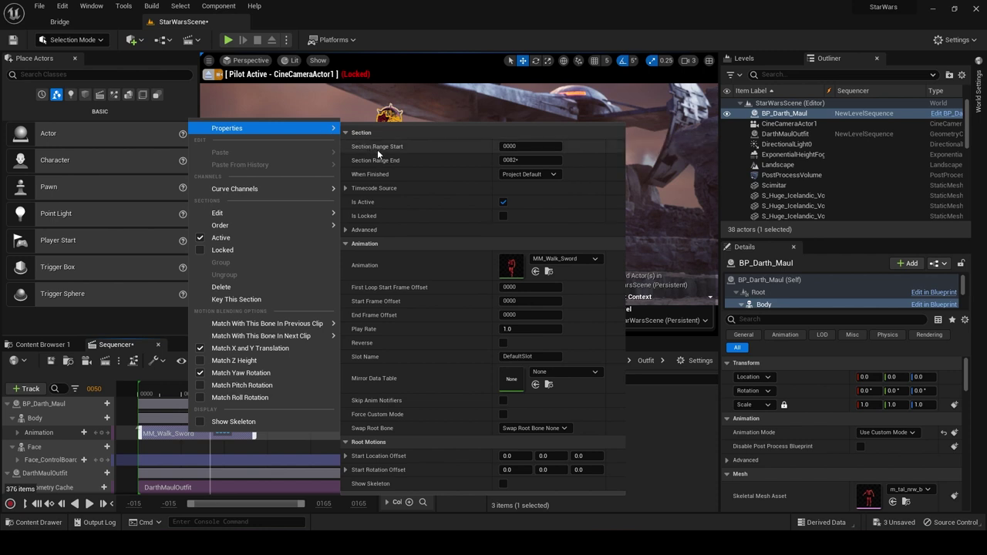
click(536, 147)
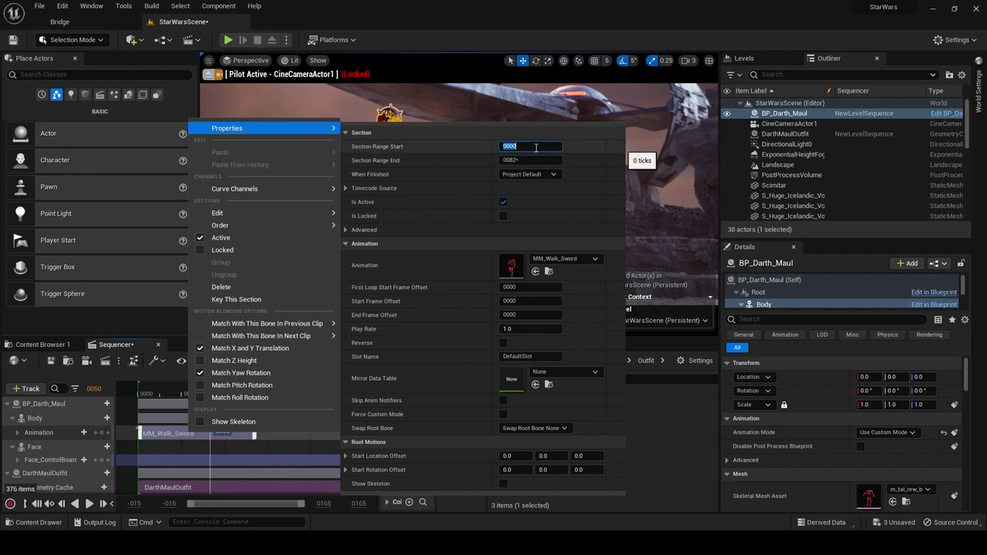
text(-001)
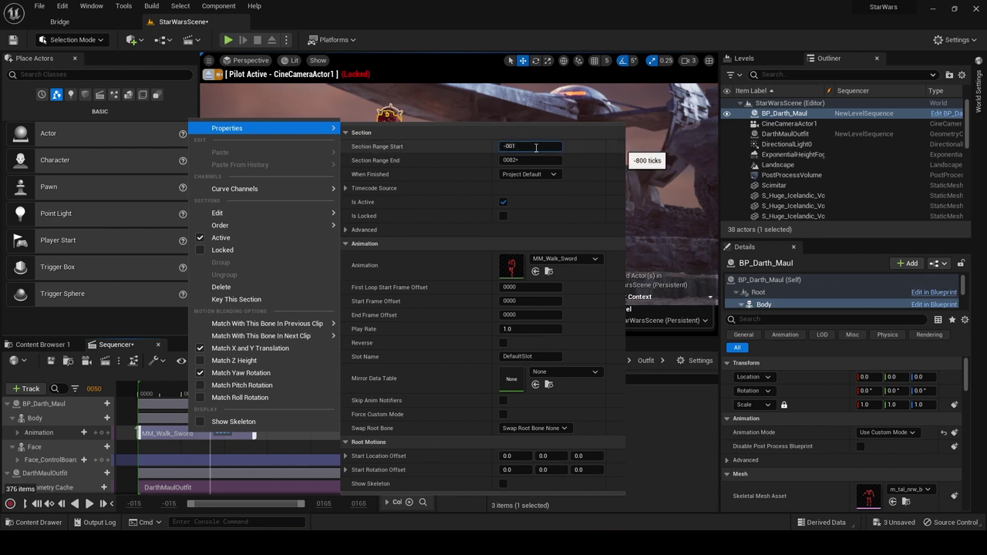
drag(209, 391, 153, 391)
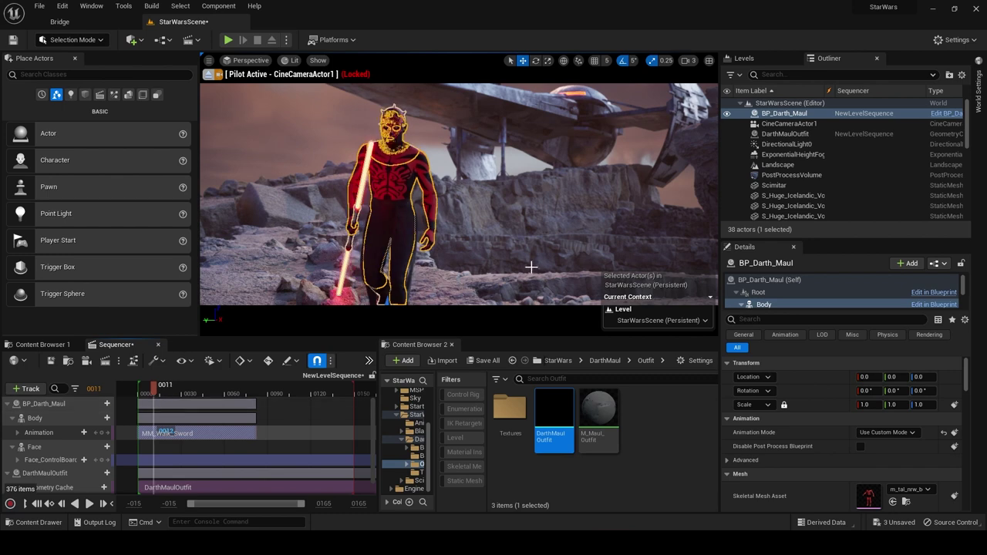
click(534, 268)
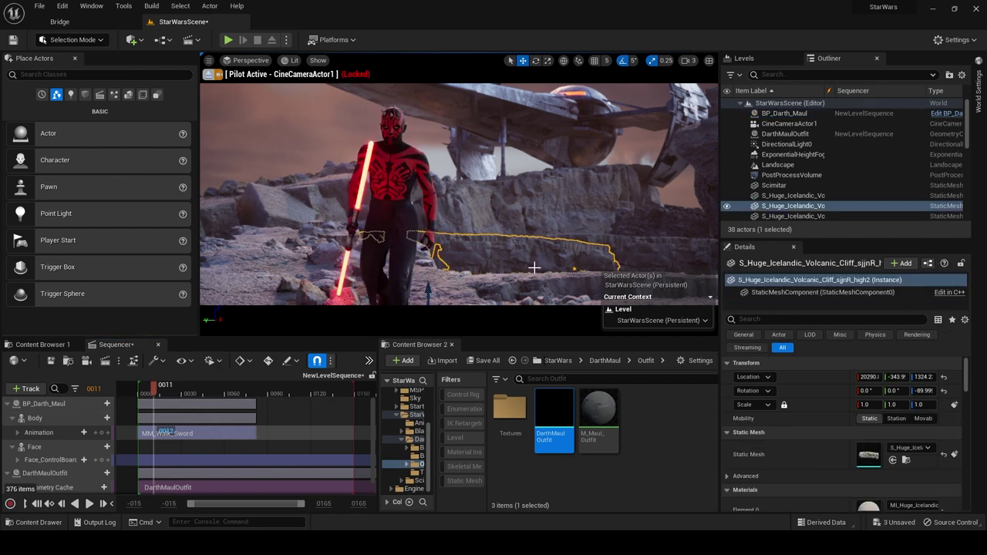
key(Escape)
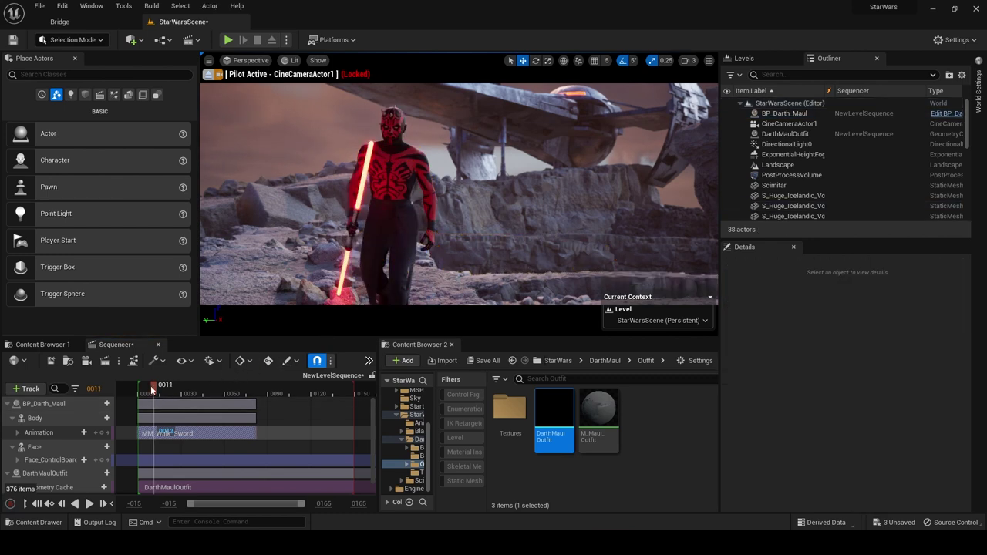
drag(152, 389, 183, 399)
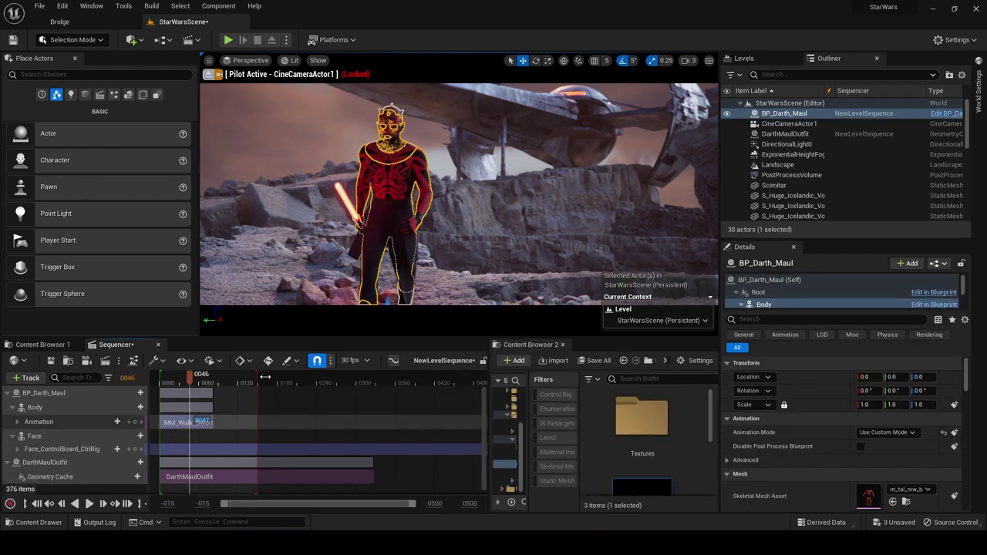
Extend the sequence's playback end to about the end of the DarthMaulOutfit section.
drag(265, 377, 369, 377)
click(213, 377)
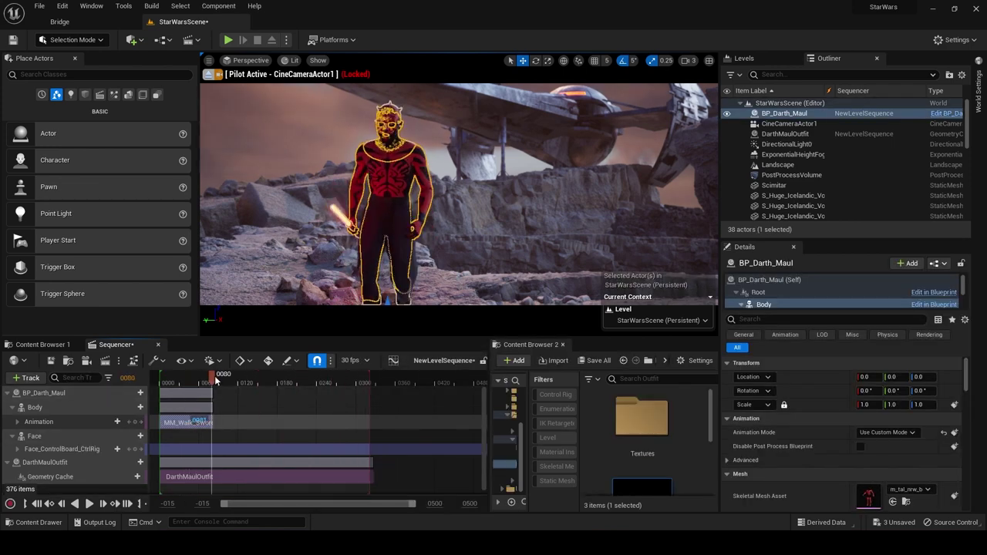
drag(217, 378, 189, 378)
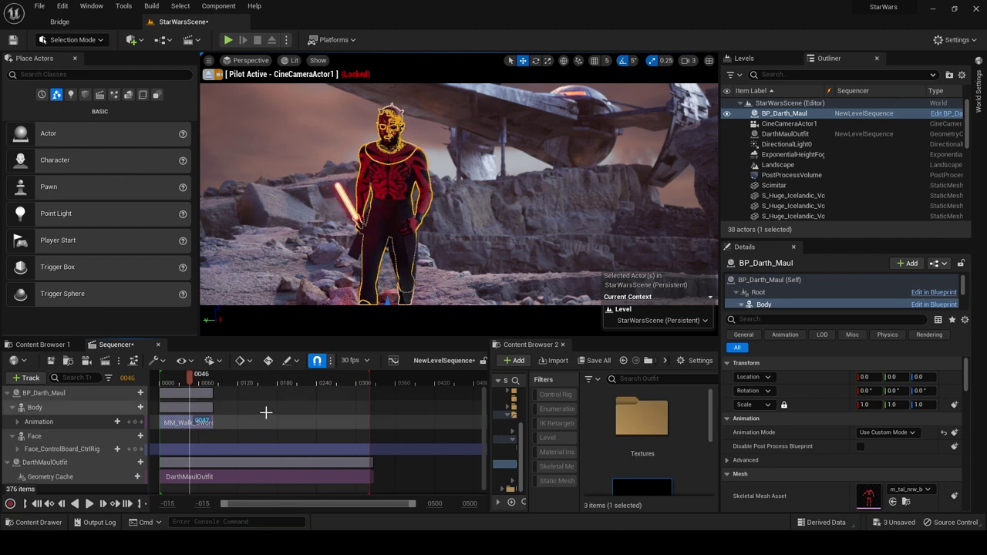
Repeat the MM_Walk_Sword animation along the Body track up to the end of the DarthMaulOutfit section.
click(266, 412)
click(185, 421)
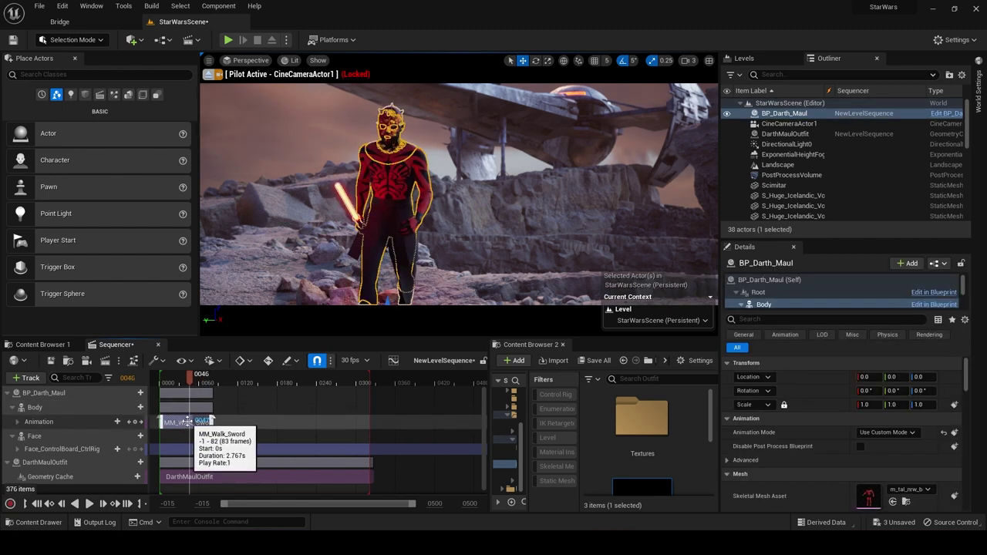
drag(188, 422, 349, 422)
drag(186, 380, 277, 388)
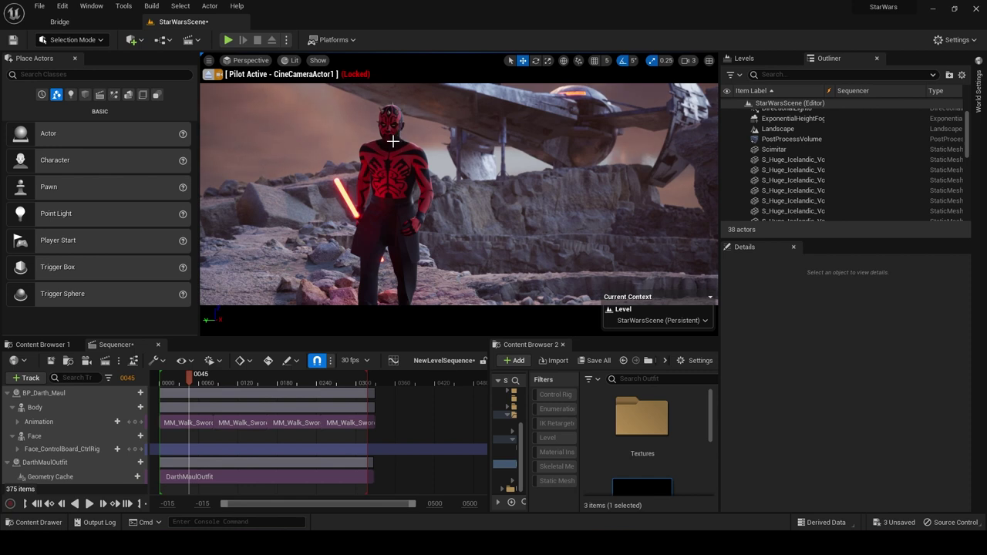
Collapse the Body and DarthMaulOutfit tracks and select Face_ControlBoard_CtrlRig for facial posing.
click(13, 408)
click(7, 449)
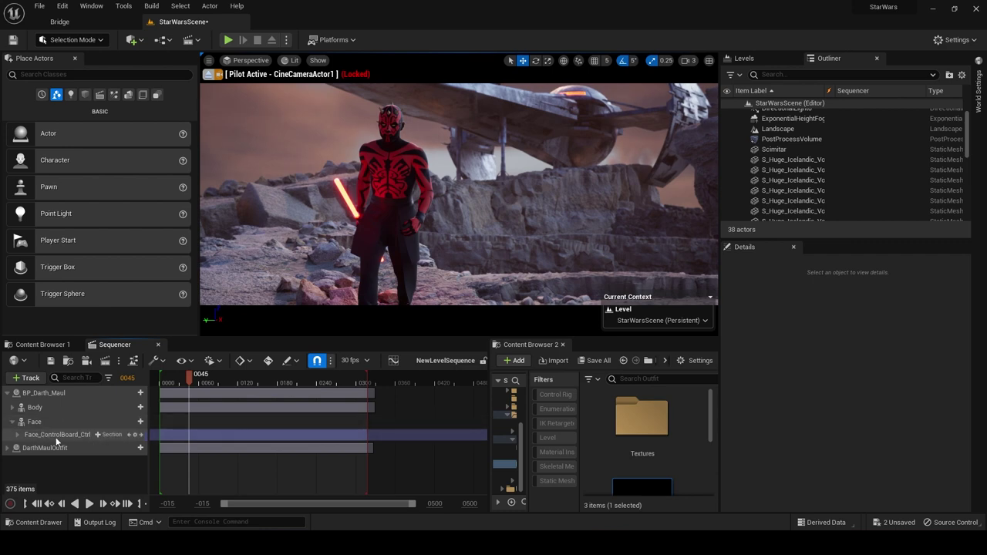
click(65, 435)
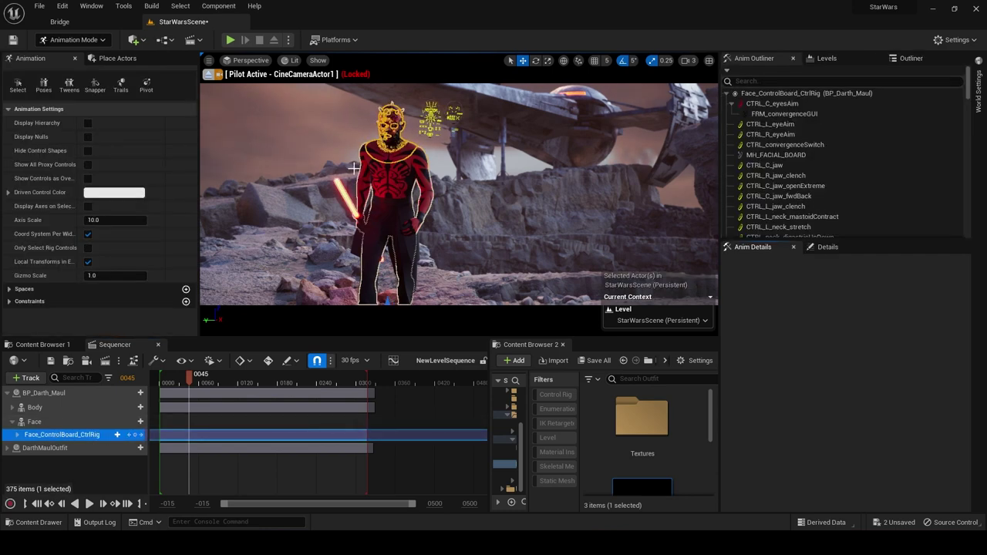
right_drag(431, 193, 449, 193)
click(449, 193)
right_drag(523, 148, 581, 105)
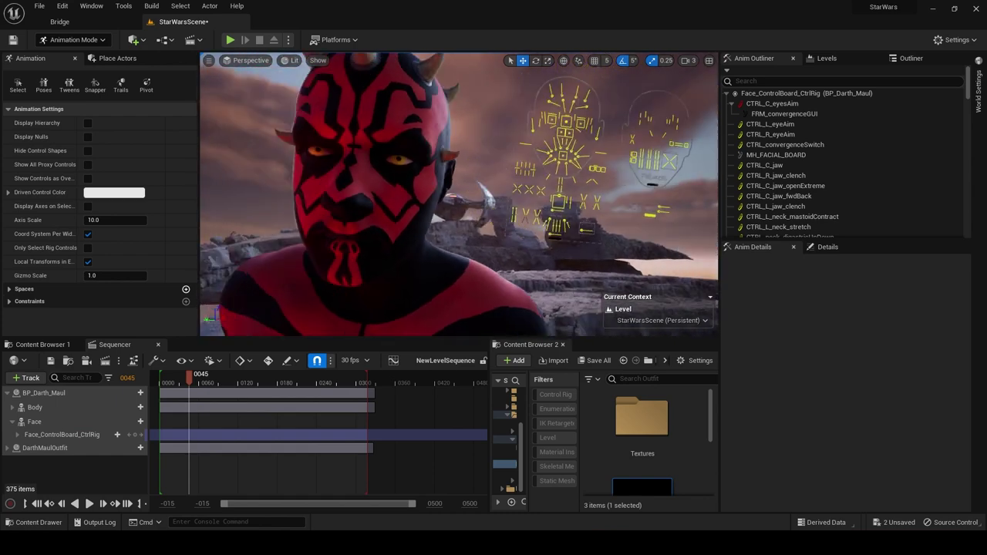
Try a snarling expression on the face rig by adjusting CTRL_R_brow_down and raising CTRL_L_mouth_upperLipRaise to 1.0.
click(568, 106)
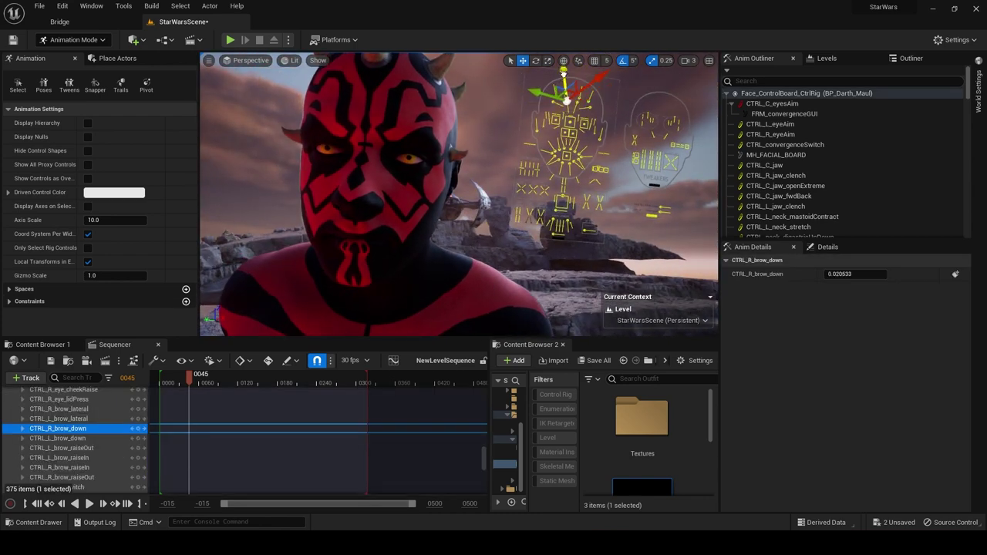
drag(563, 69, 562, 102)
click(563, 140)
click(577, 144)
drag(573, 115, 574, 101)
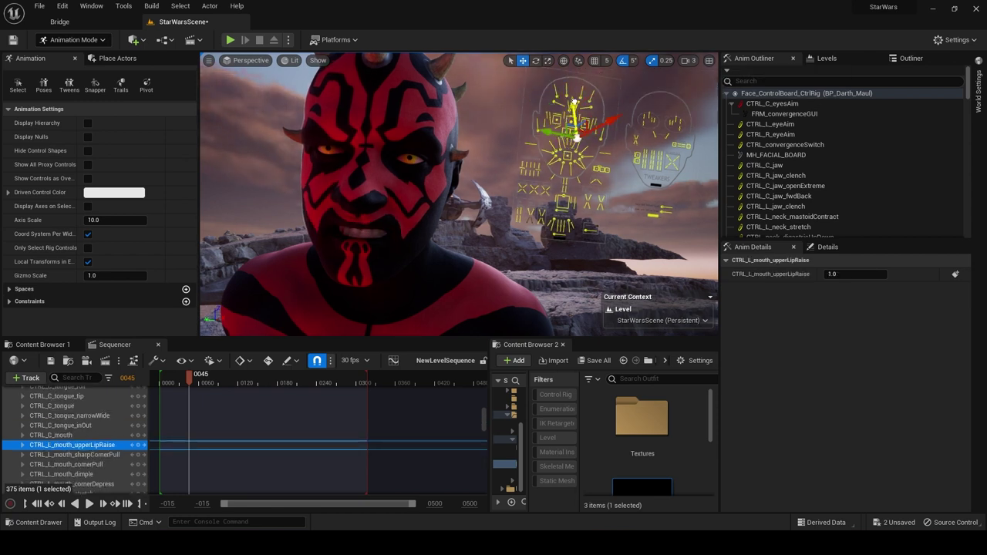
scroll(434, 238, down, 3)
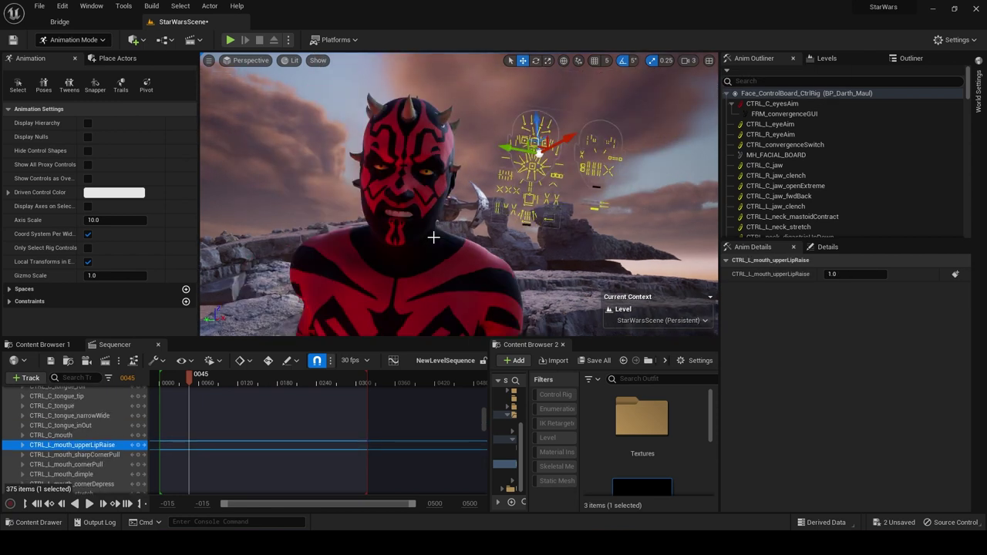
drag(484, 419, 483, 392)
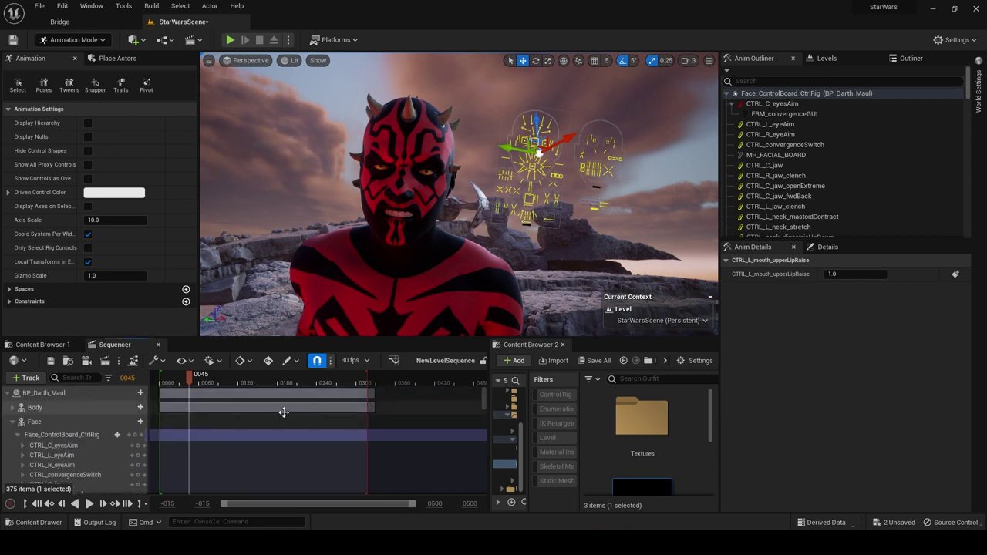
Select the Face_ControlBoard_CtrlRig track and open the Control Rig Pose library, placing its window over the viewport.
click(33, 435)
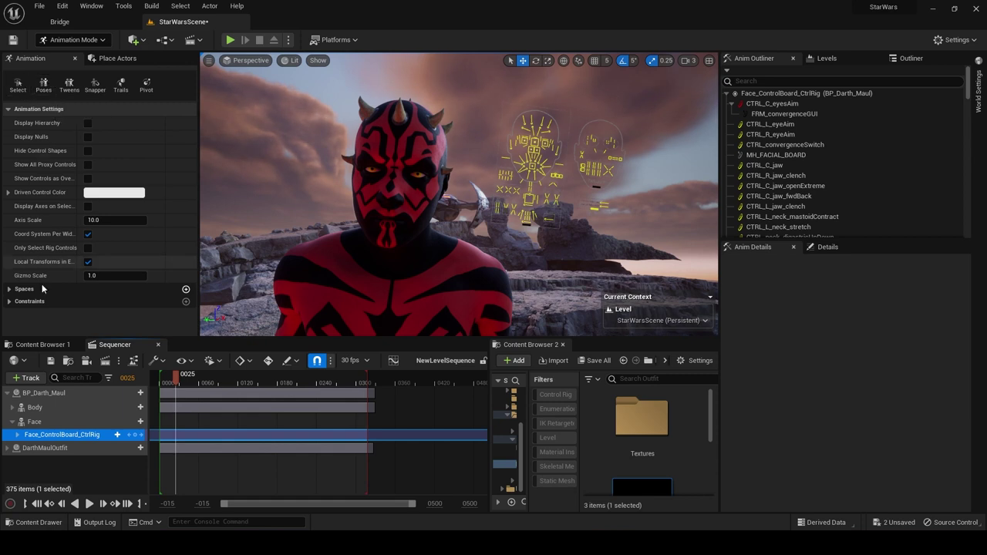
click(44, 84)
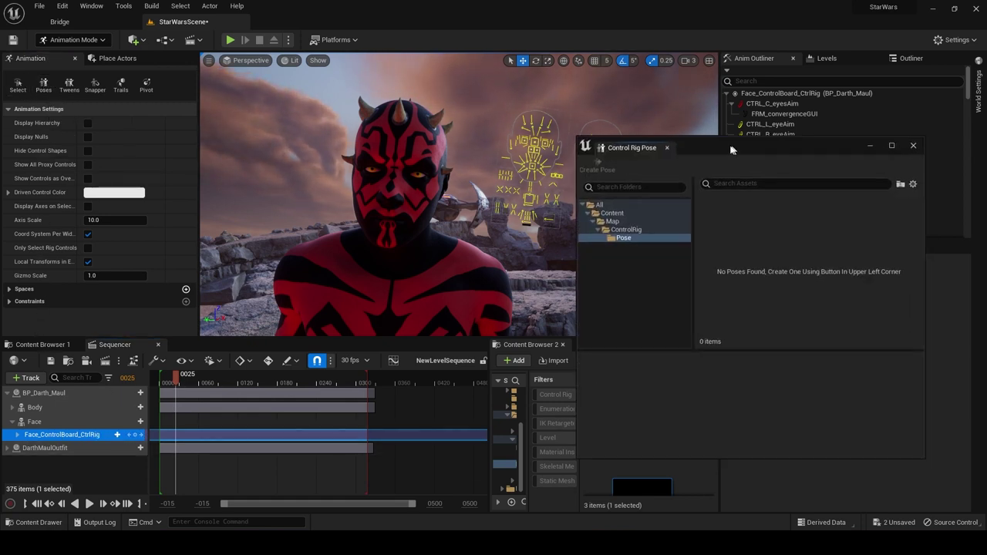
drag(717, 162, 408, 87)
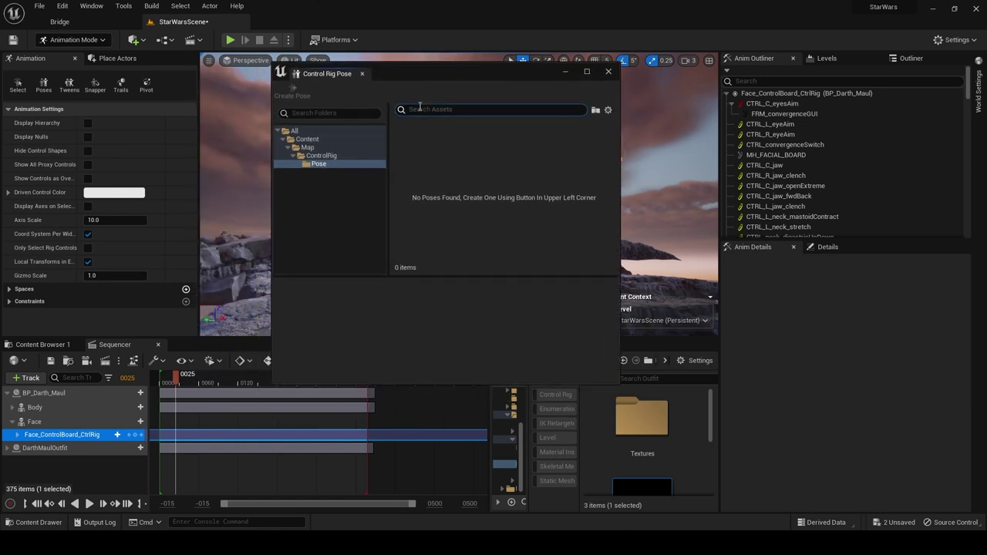
Search the poses in the entire Content folder for "ang" and select the Anger-03_Anger pose.
click(419, 109)
text(anger)
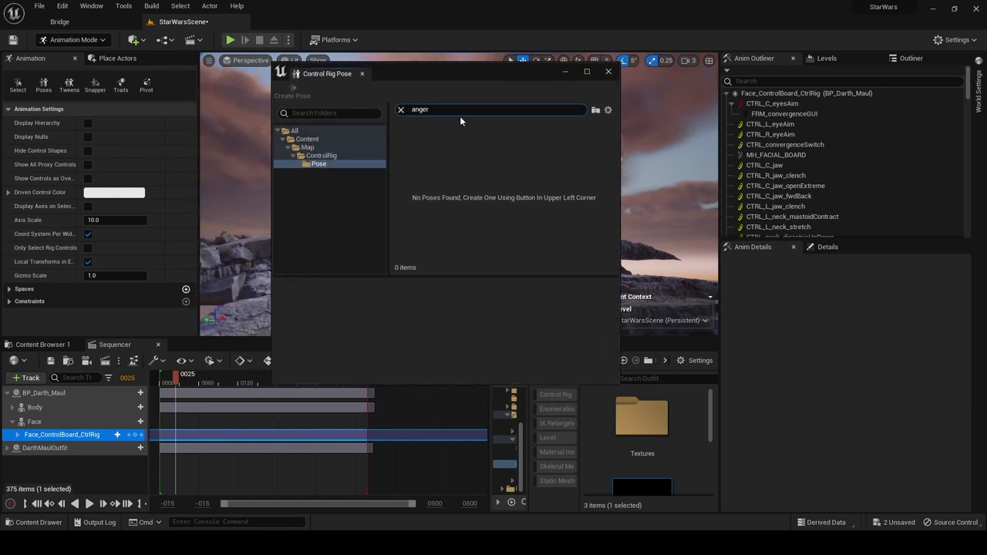
click(308, 139)
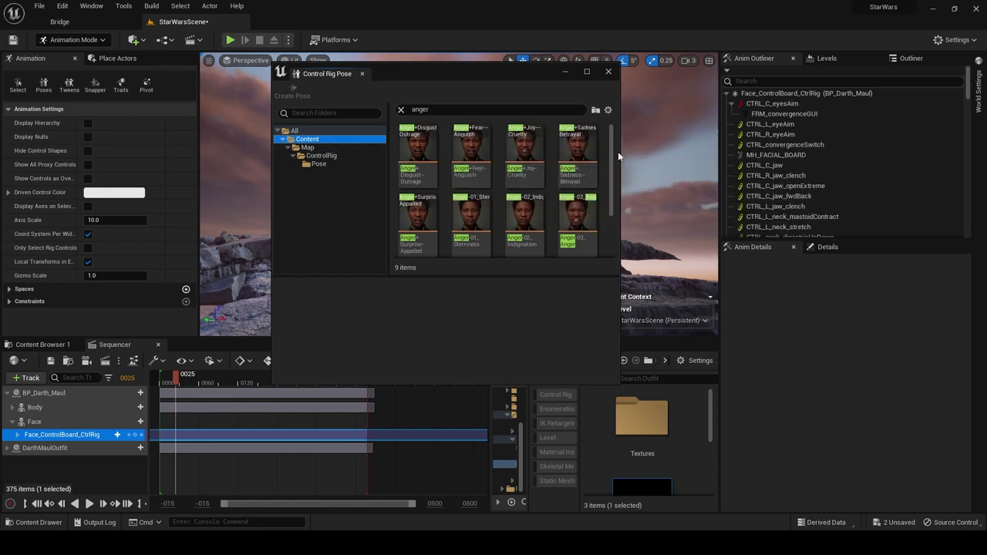
mouse_move(611, 158)
mouse_down()
mouse_move(612, 199)
mouse_move(610, 151)
mouse_up()
key(BackSpace)
key(BackSpace)
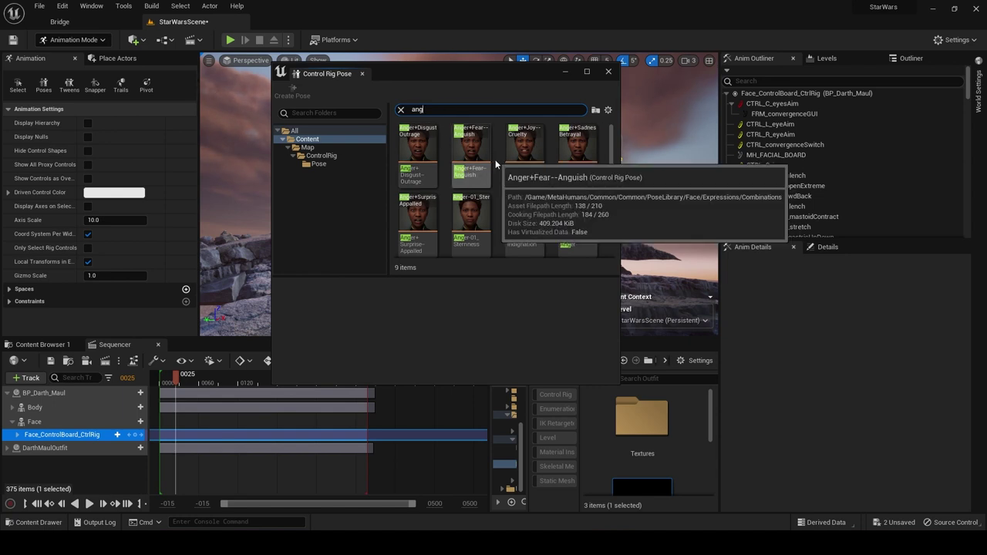
scroll(609, 207, down, 2)
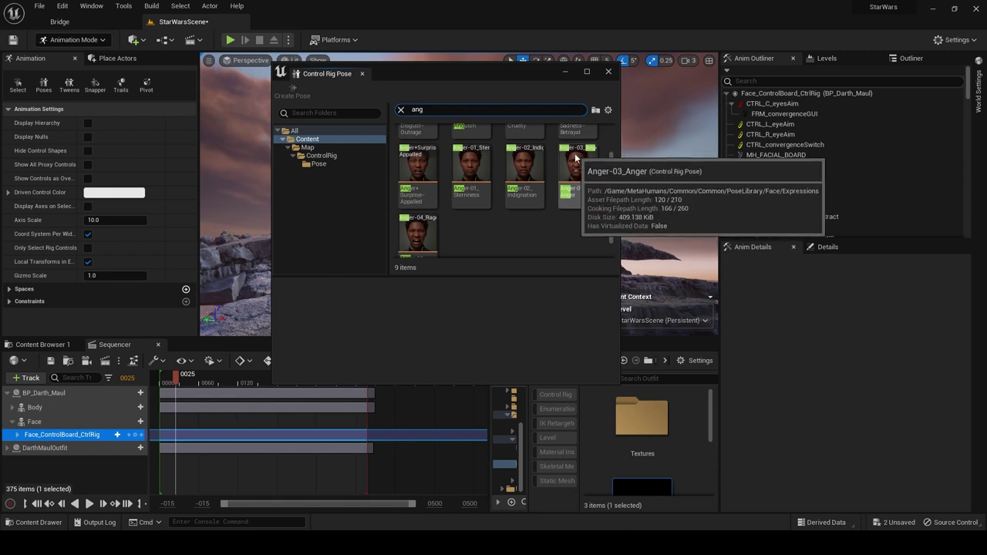
click(579, 179)
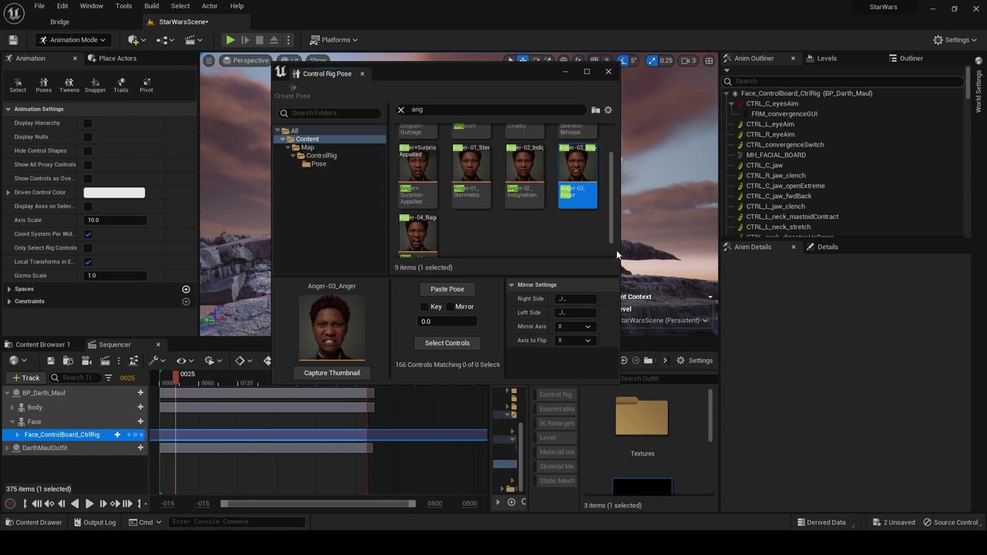
Enable keying, select all controls matching Anger-03_Anger, and paste the pose onto the face rig at frame 25.
click(424, 307)
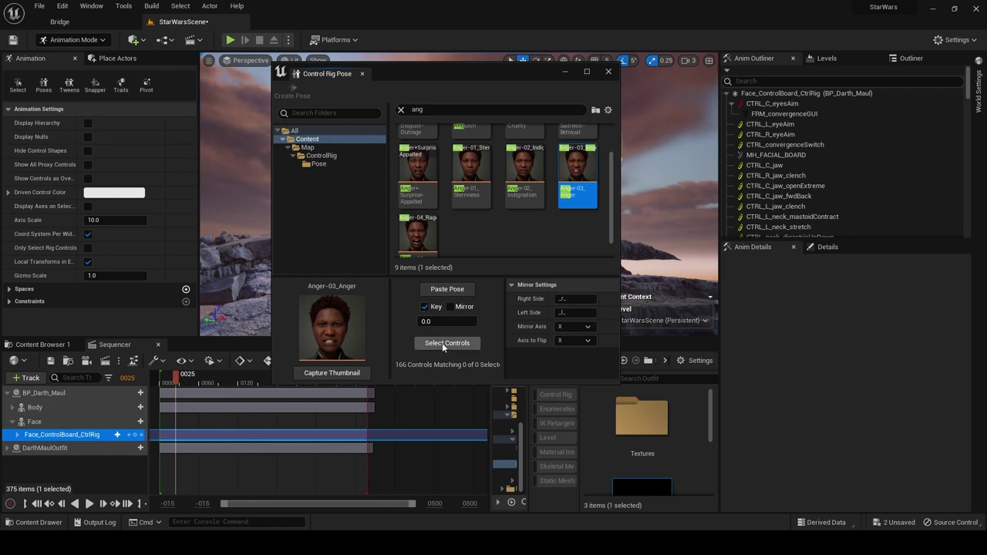
click(447, 344)
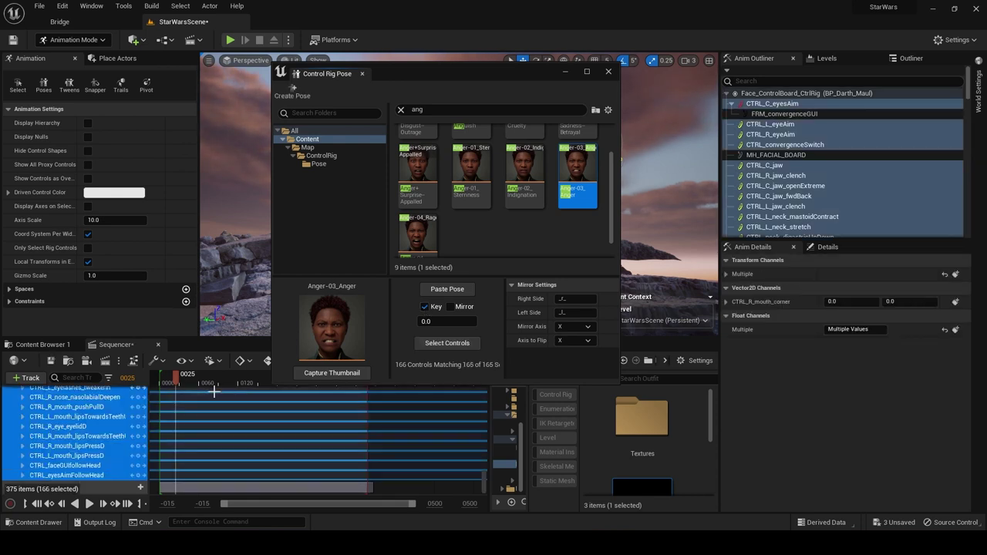
drag(450, 74, 816, 96)
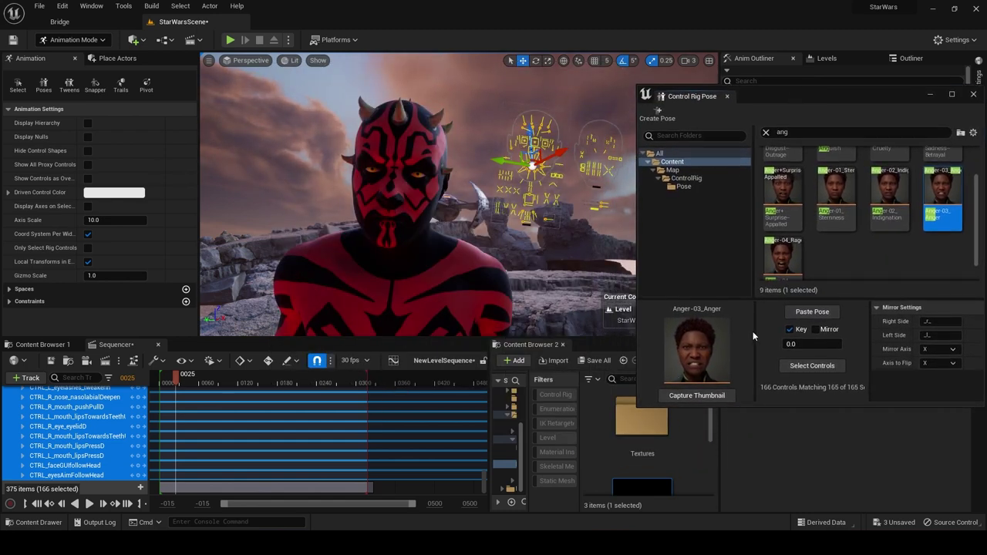
click(816, 313)
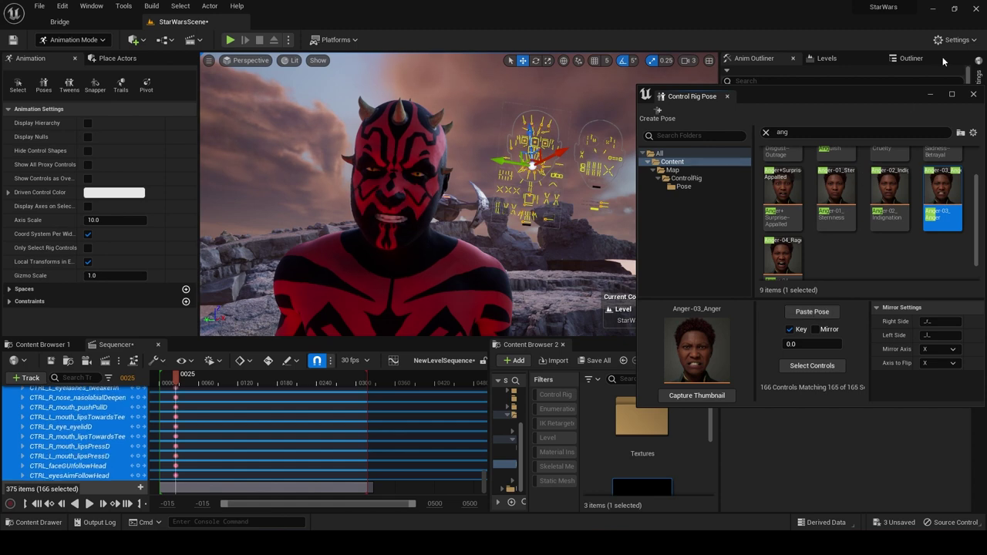
Collapse the Face_ControlBoard_CtrlRig track and move its anger pose key to frame 0.
drag(485, 476, 483, 397)
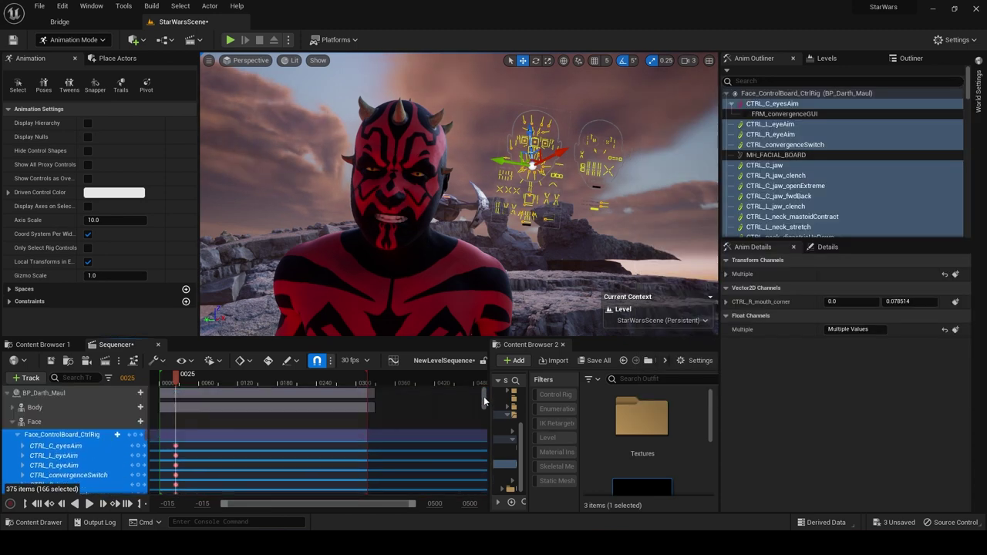
click(17, 435)
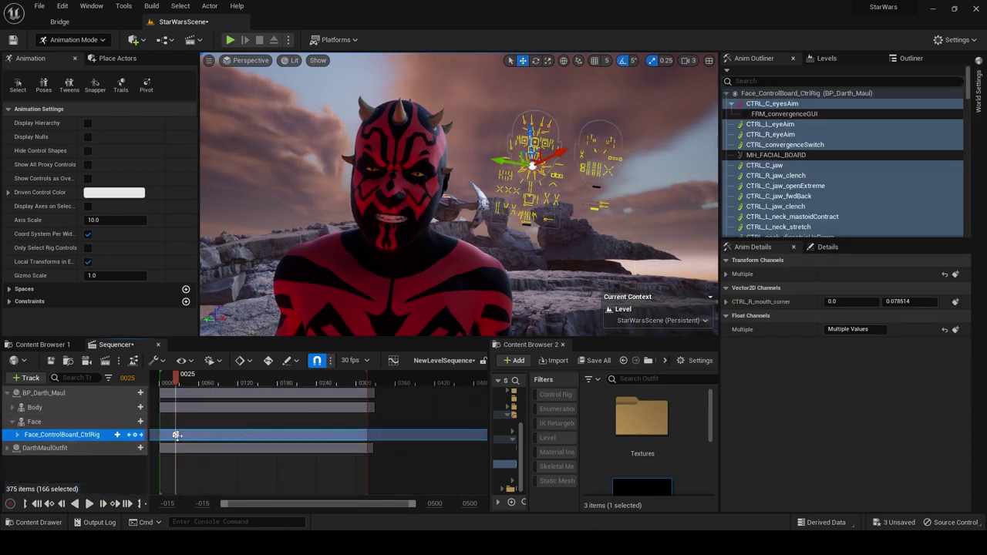
drag(176, 434, 160, 435)
Set the playhead to frame 68 and reopen the Control Rig Pose library beside Darth Maul's face.
drag(161, 378, 182, 378)
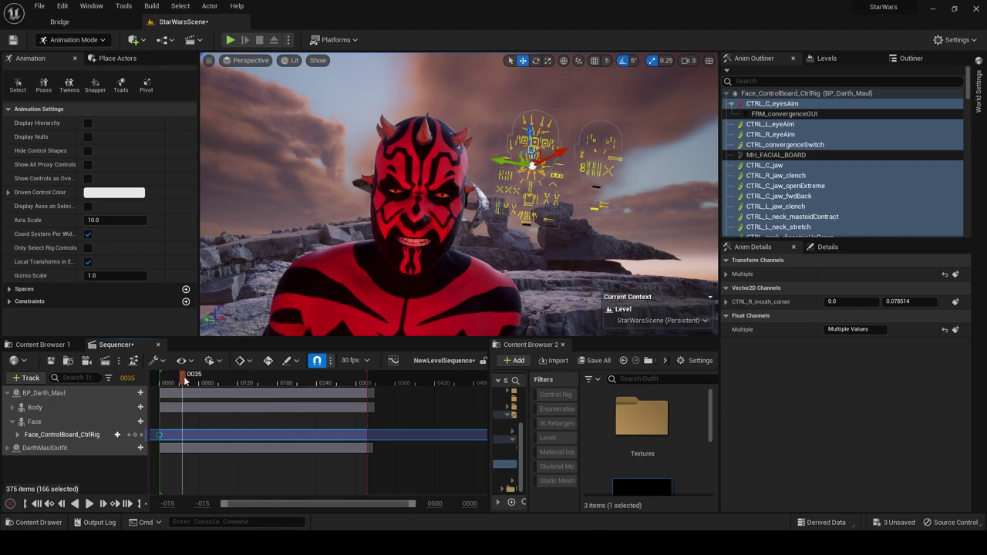
drag(185, 378, 204, 378)
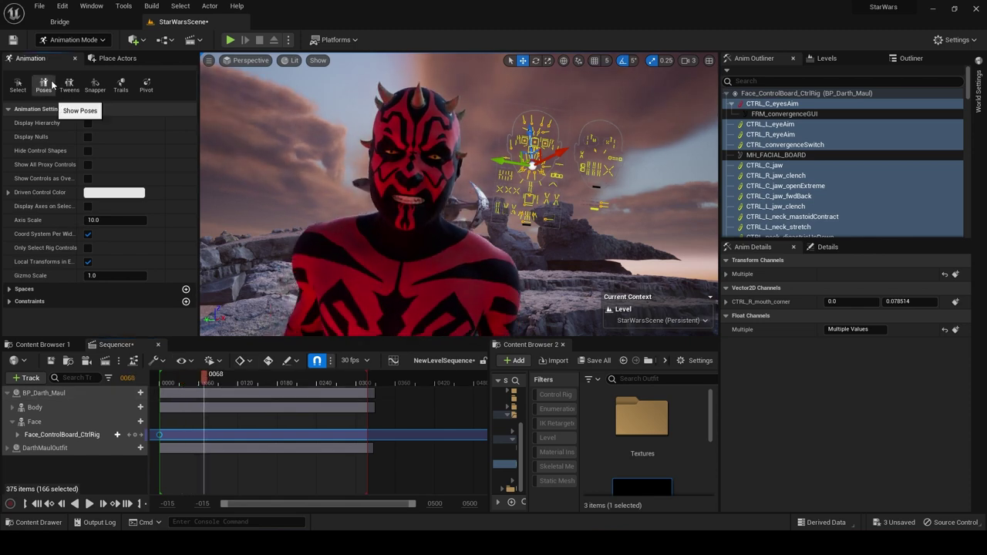
click(44, 83)
drag(832, 97, 656, 85)
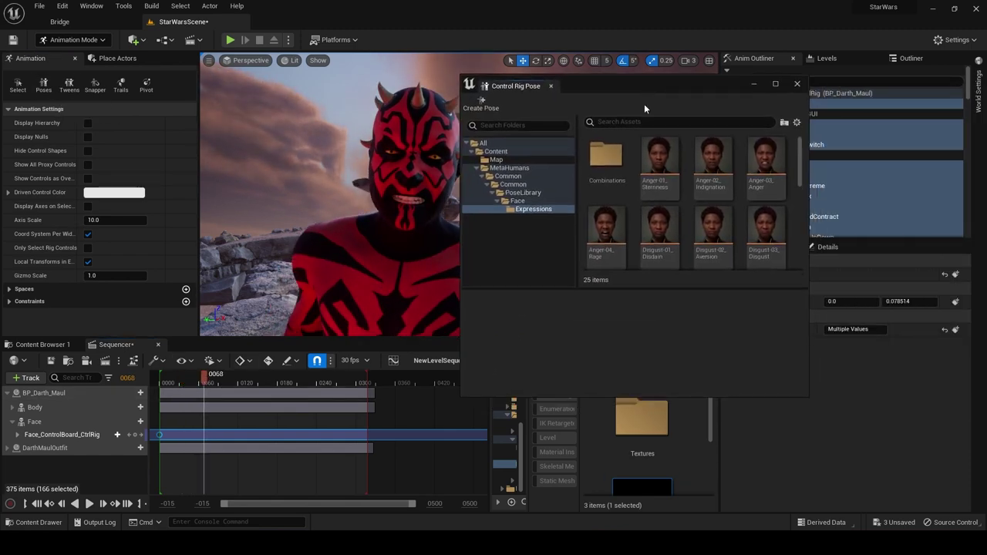
Browse the Expressions poses, previewing Fear-04_Terror, Joy-01_Satisfaction and Joy-03_Joy.
scroll(679, 196, down, 2)
scroll(715, 198, down, 1)
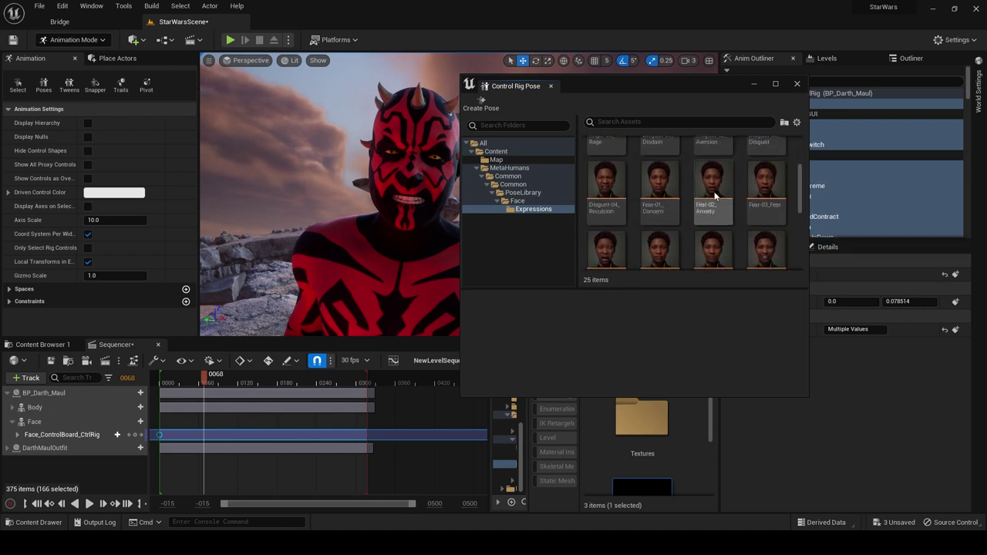
scroll(624, 193, down, 1)
click(614, 214)
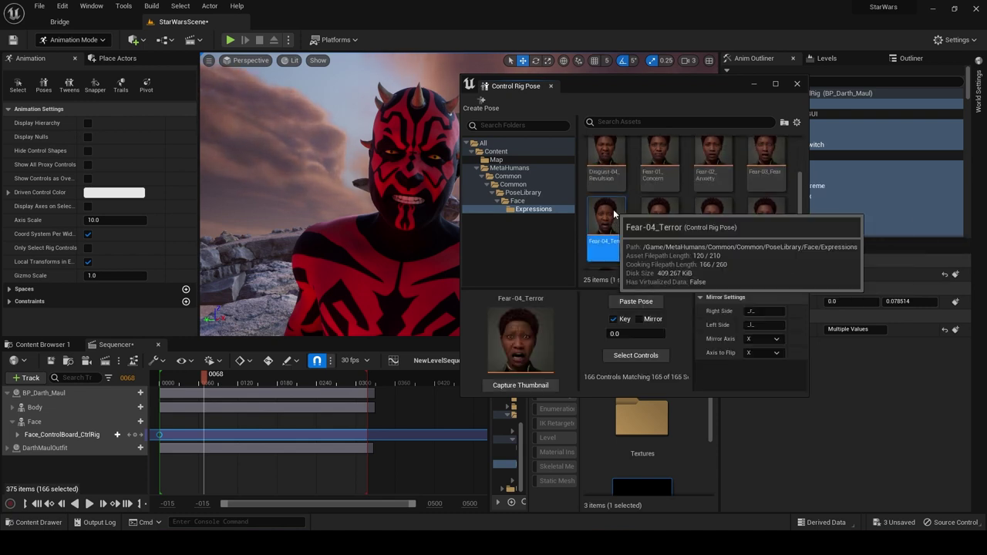
click(663, 220)
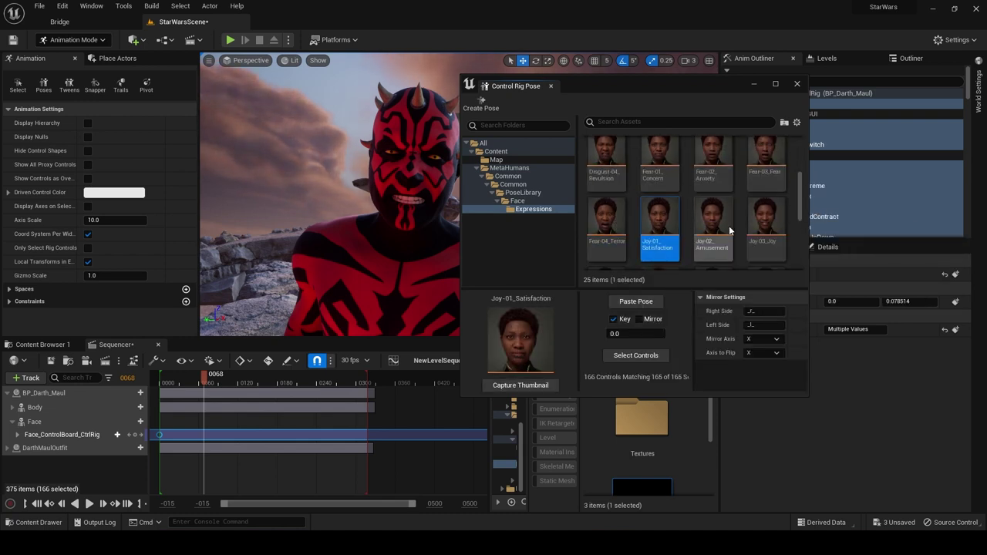
click(772, 217)
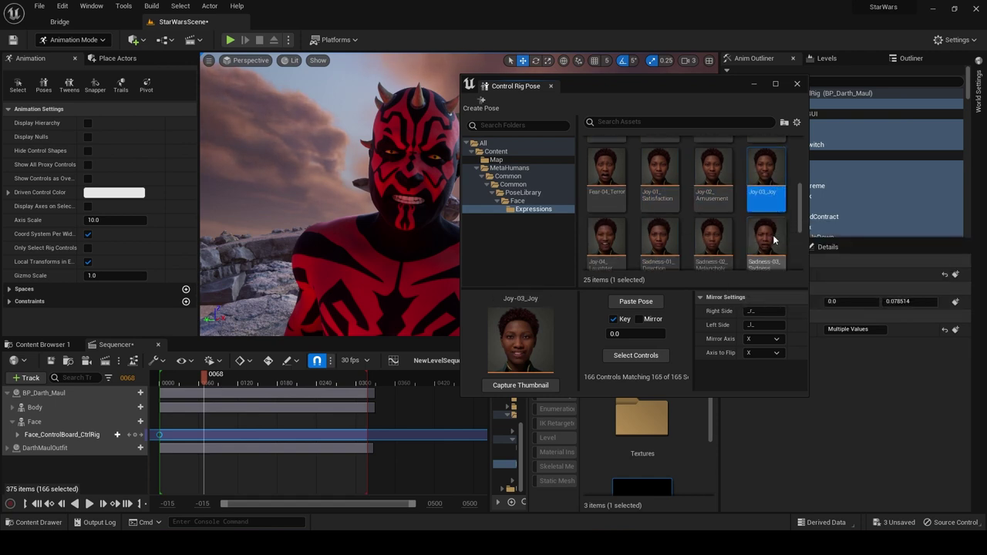
scroll(694, 177, down, 1)
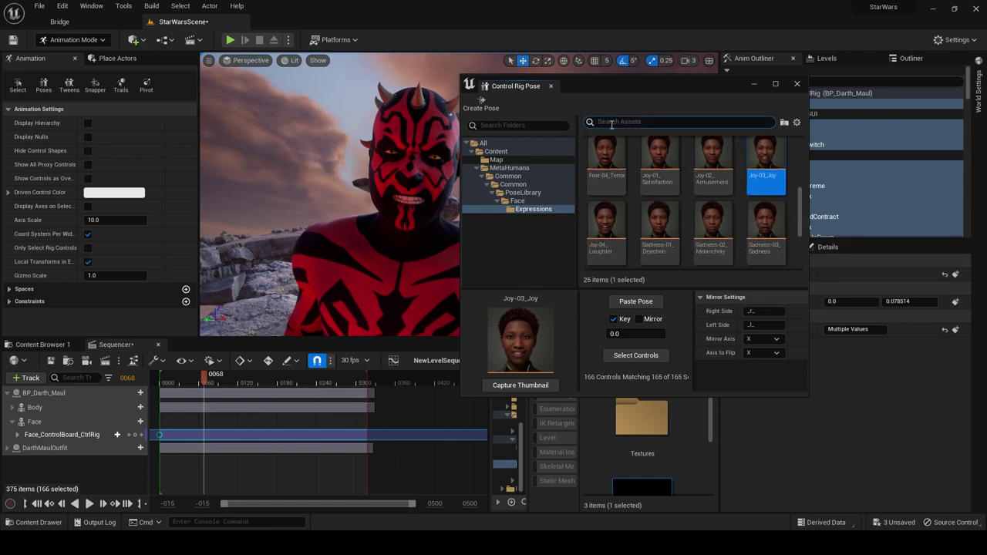
Find Anger-04_Rage by searching "anger", paste it as a key on its matching controls at frame 68, and close the pose library.
click(611, 124)
text(a)
text(nger)
click(607, 232)
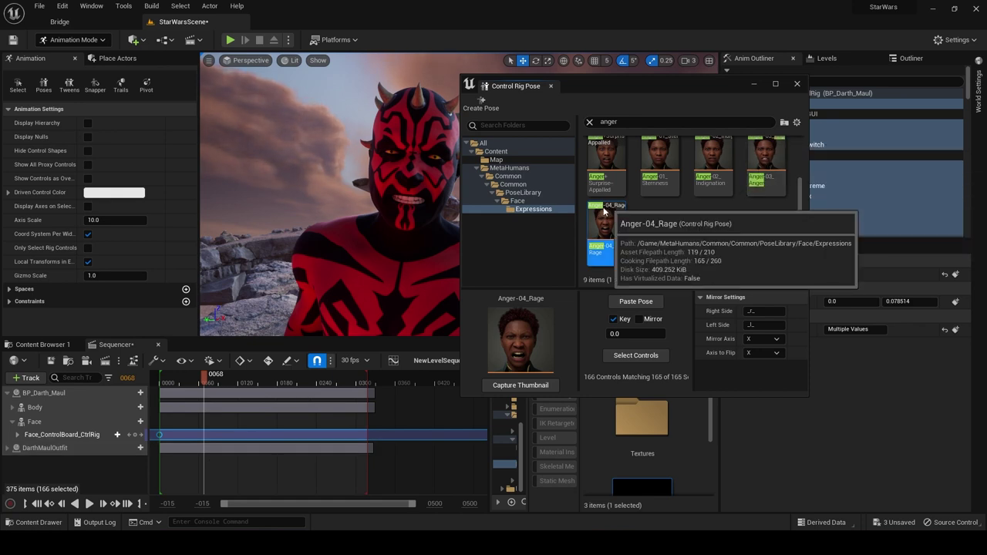
click(653, 216)
click(611, 221)
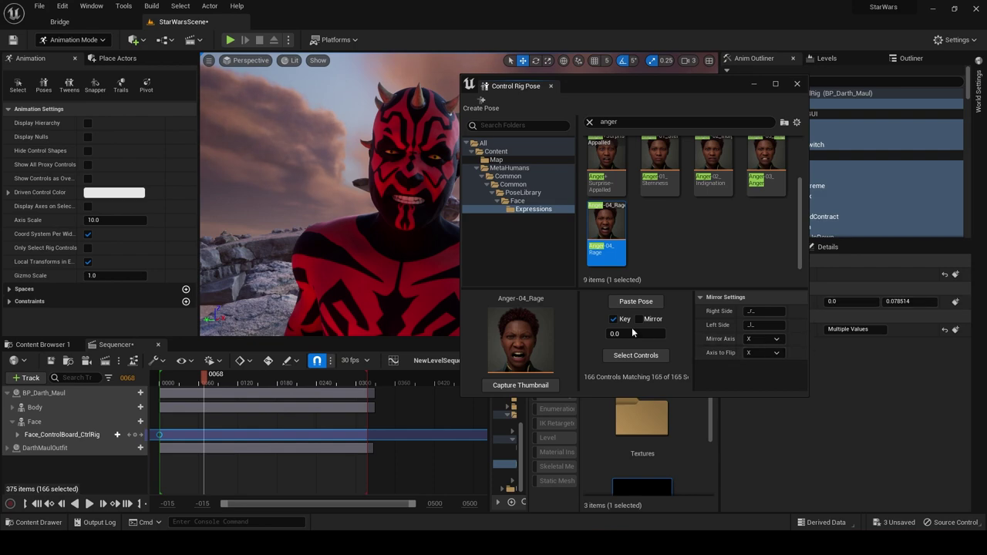
click(634, 357)
click(637, 301)
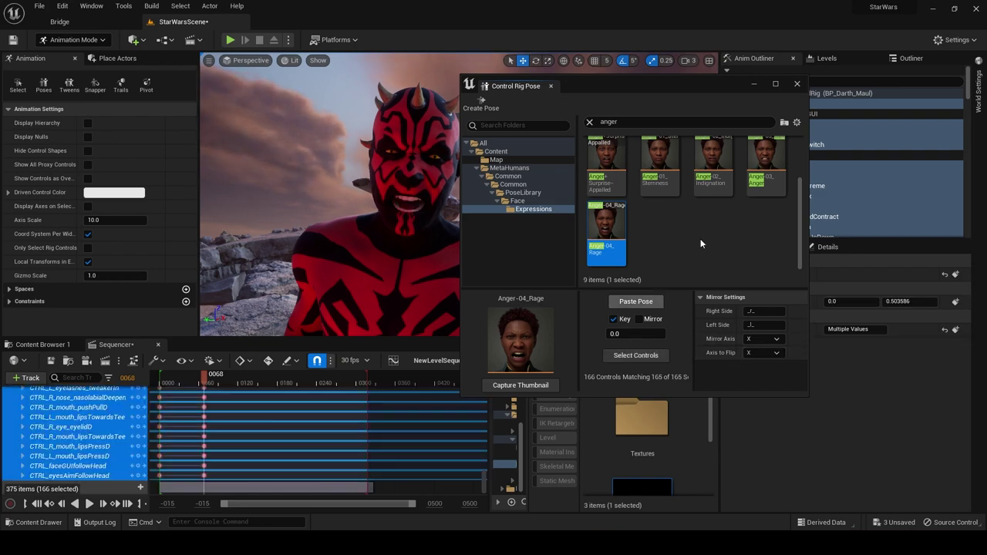
click(797, 84)
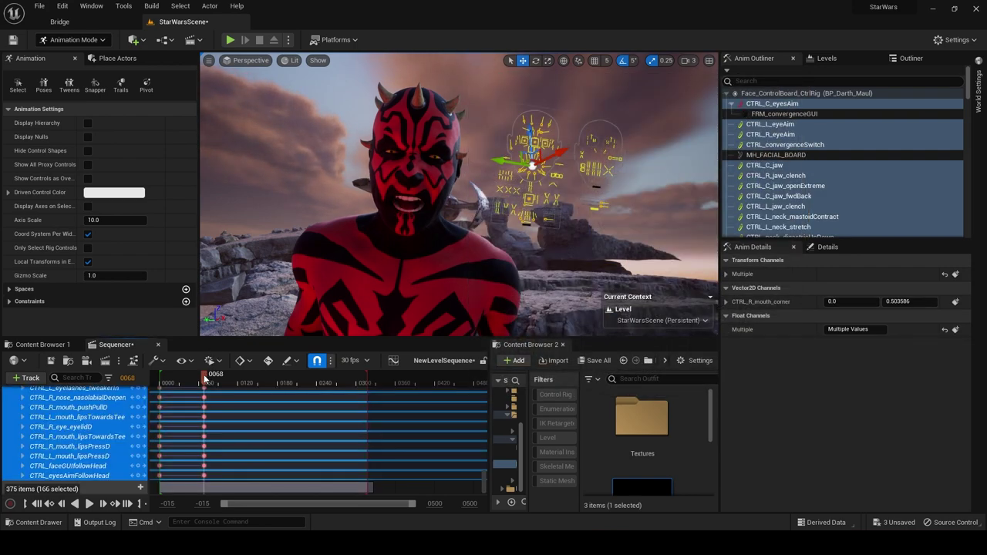
Collapse the Face_ControlBoard_CtrlRig track and move the rage pose key to about frame 175.
drag(205, 379, 179, 383)
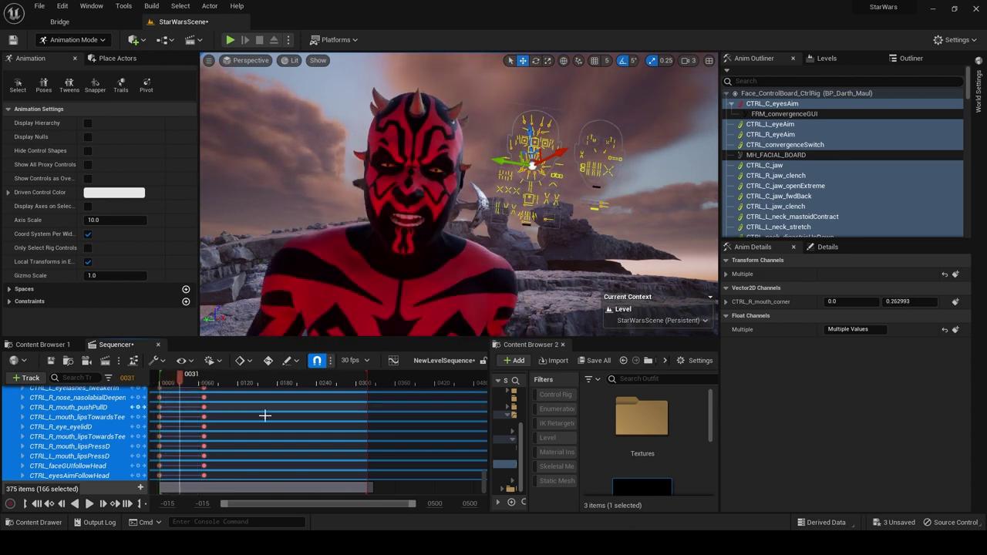
drag(482, 480, 480, 392)
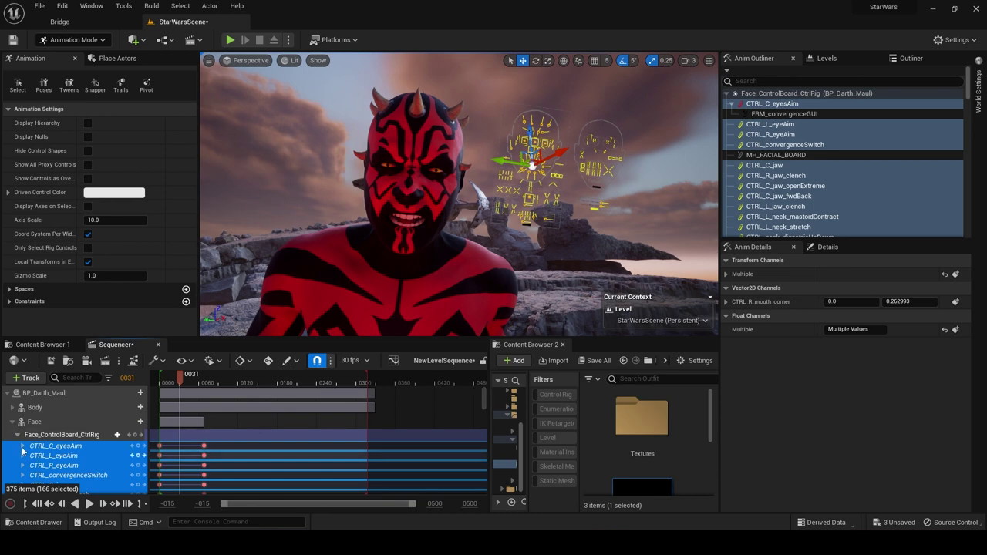
click(17, 435)
drag(205, 434, 274, 435)
Play the sequence from near its start to review the facial transition, and save the level sequence with the controls deselected.
click(223, 379)
drag(219, 378, 163, 382)
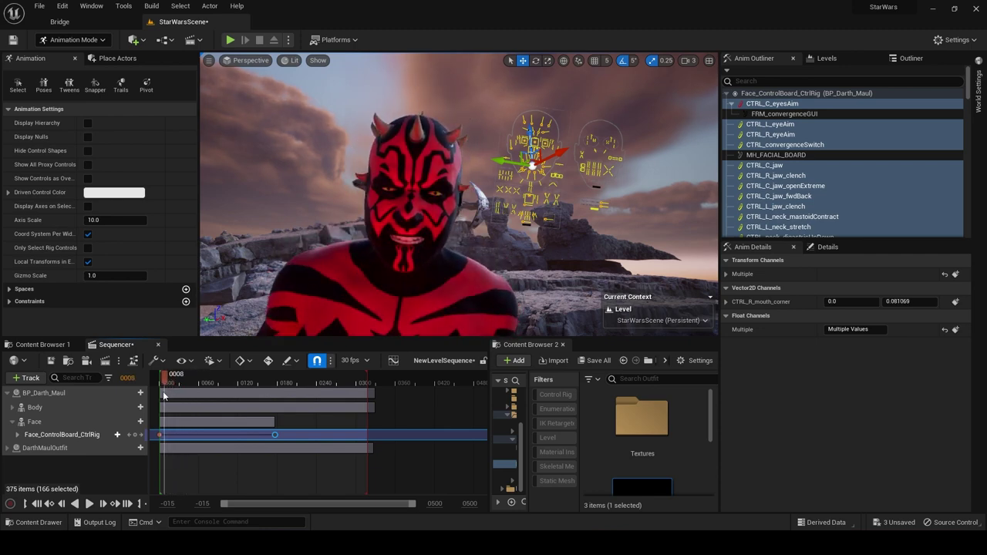
click(89, 504)
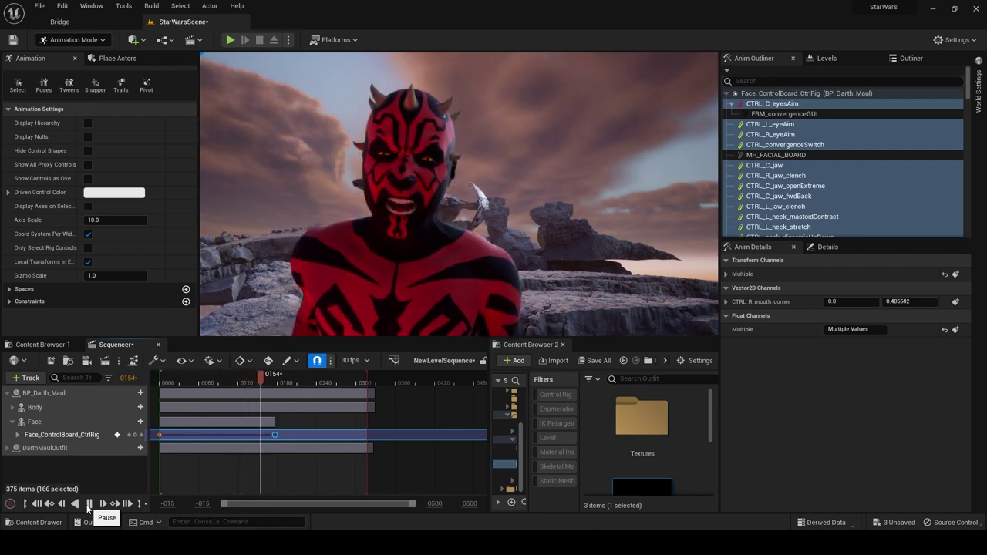
click(89, 504)
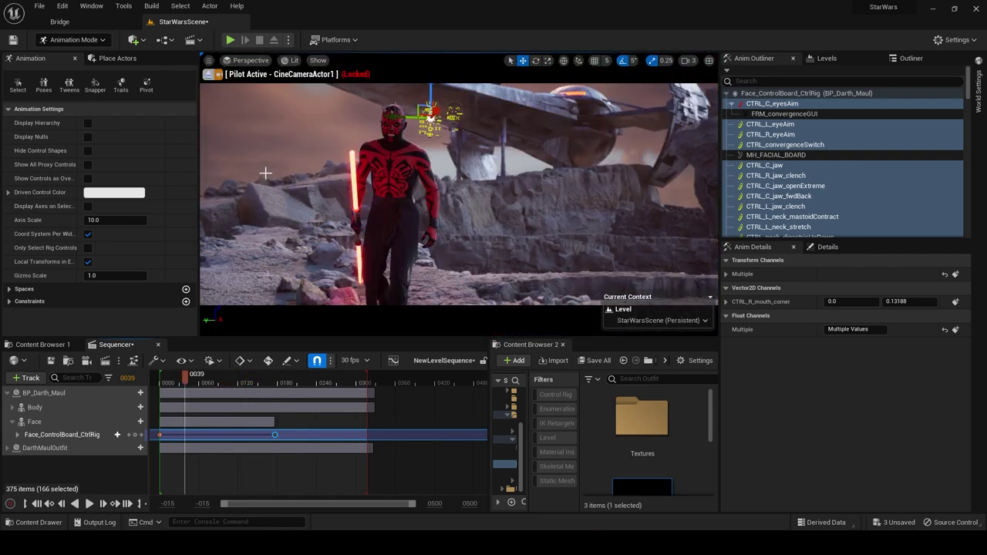
click(476, 259)
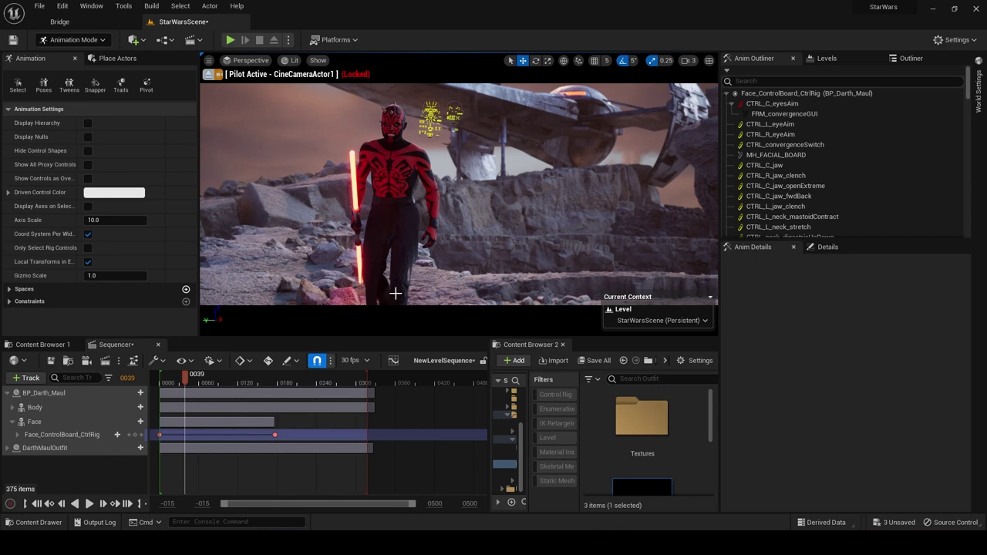
click(51, 360)
Examine Darth Maul's outfit, lightsaber and walking pose from several angles, moving the playhead to frame 81.
key(w)
right_drag(459, 194, 501, 174)
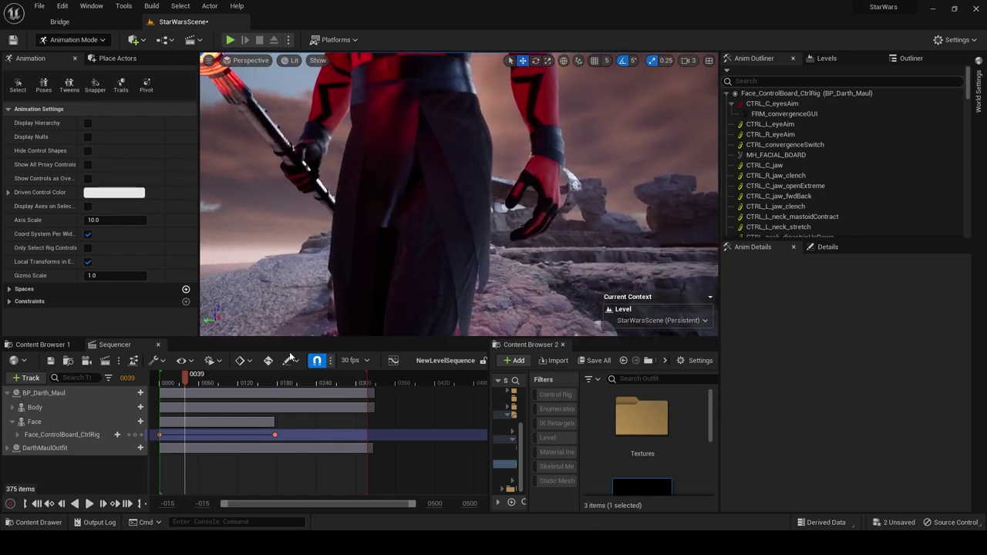
click(187, 378)
drag(189, 378, 212, 383)
right_drag(460, 231, 459, 277)
key(s)
right_drag(392, 188, 392, 188)
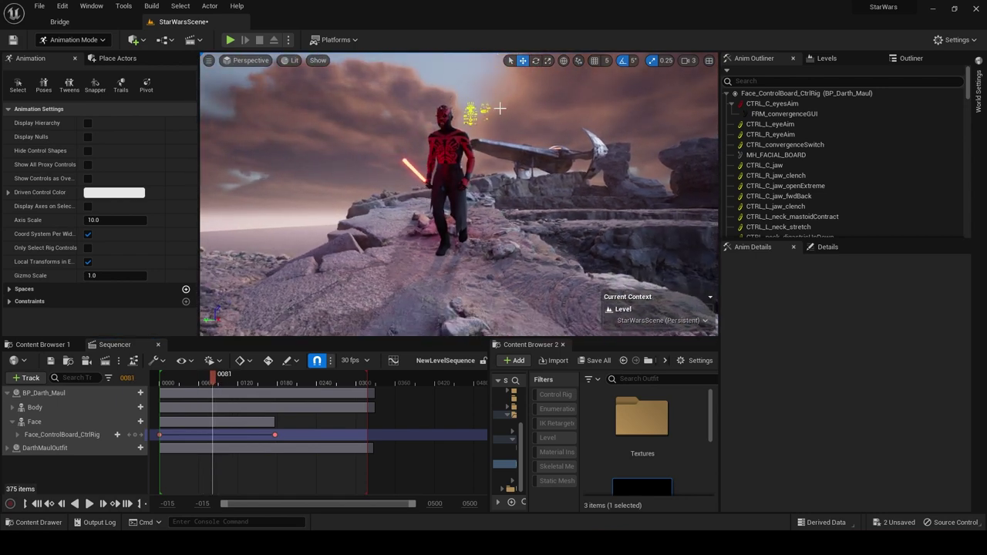
key(w)
right_drag(477, 160, 476, 169)
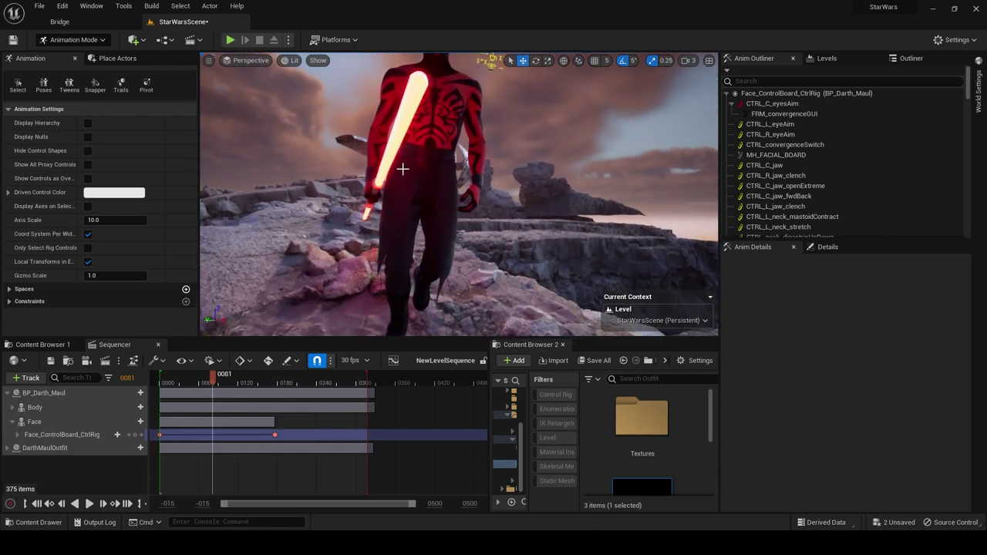
key(d)
right_drag(437, 226, 380, 244)
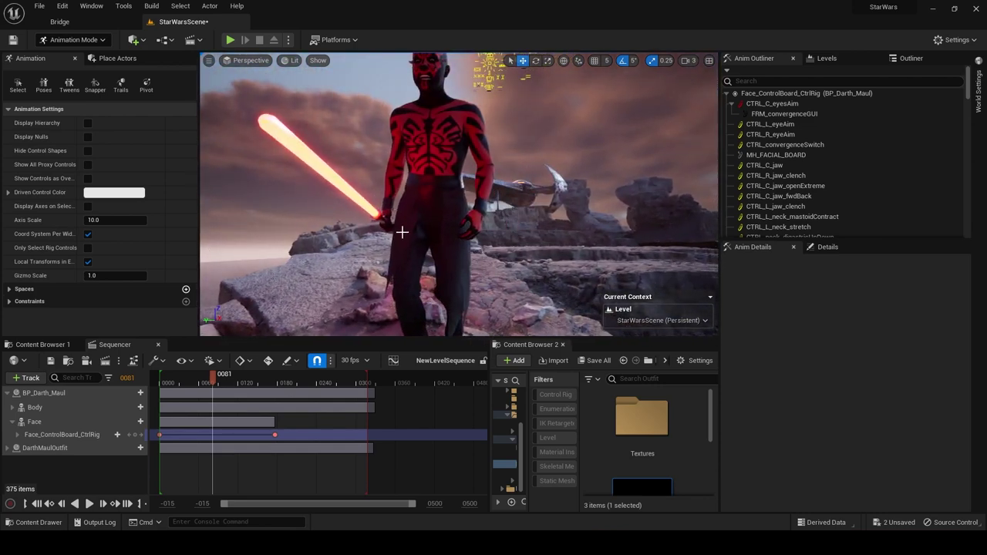
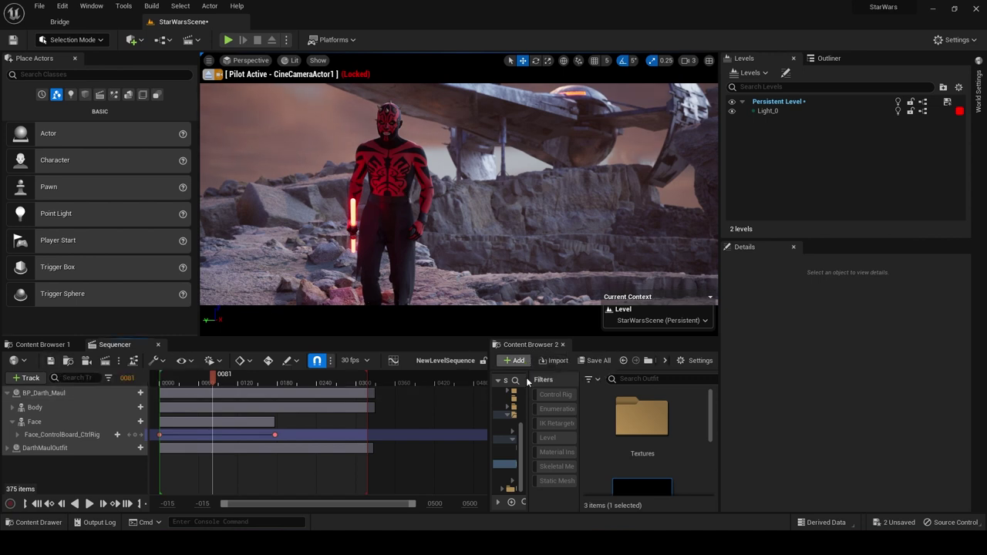
Enlarge the Content Browser and add the Third Person feature pack to the project's Content folder.
drag(488, 372, 388, 372)
click(402, 402)
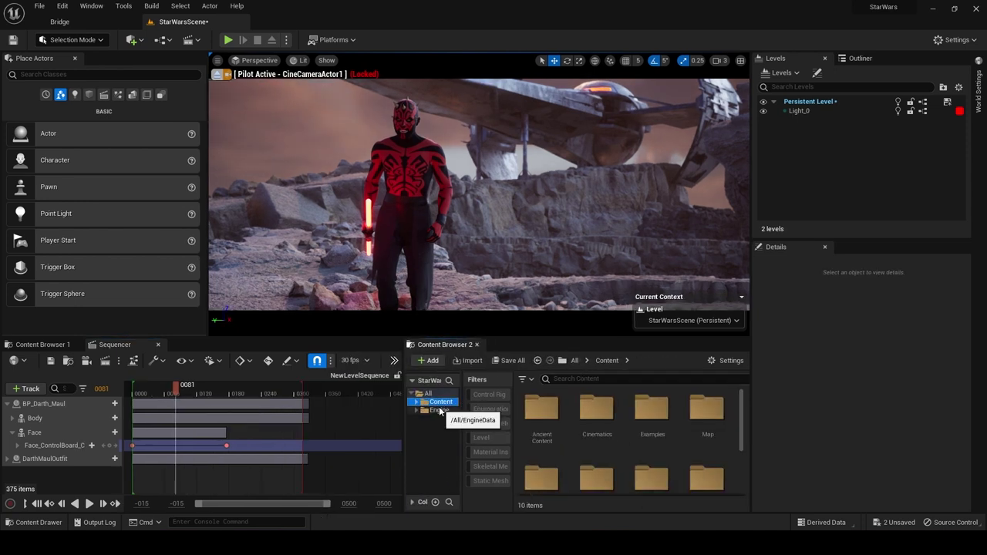
click(430, 361)
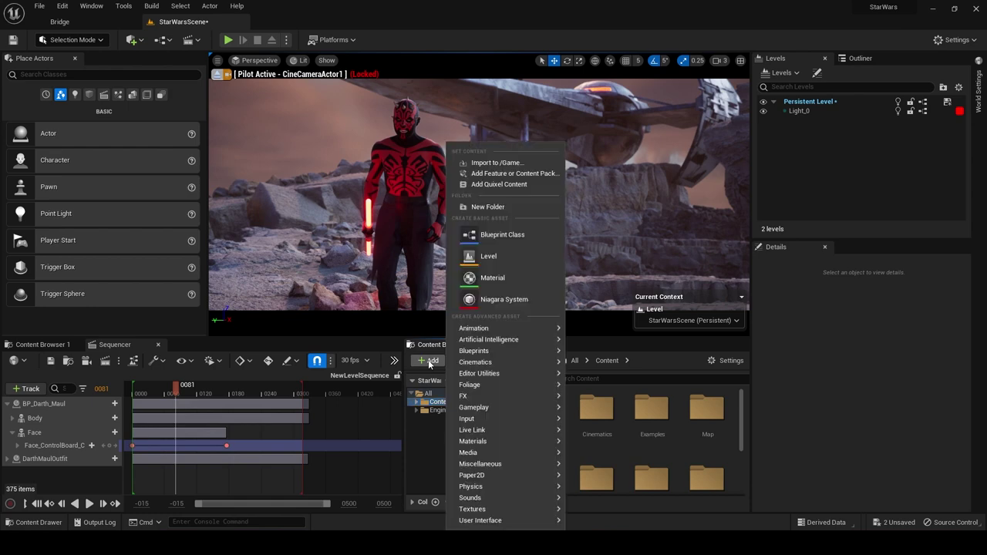
click(509, 174)
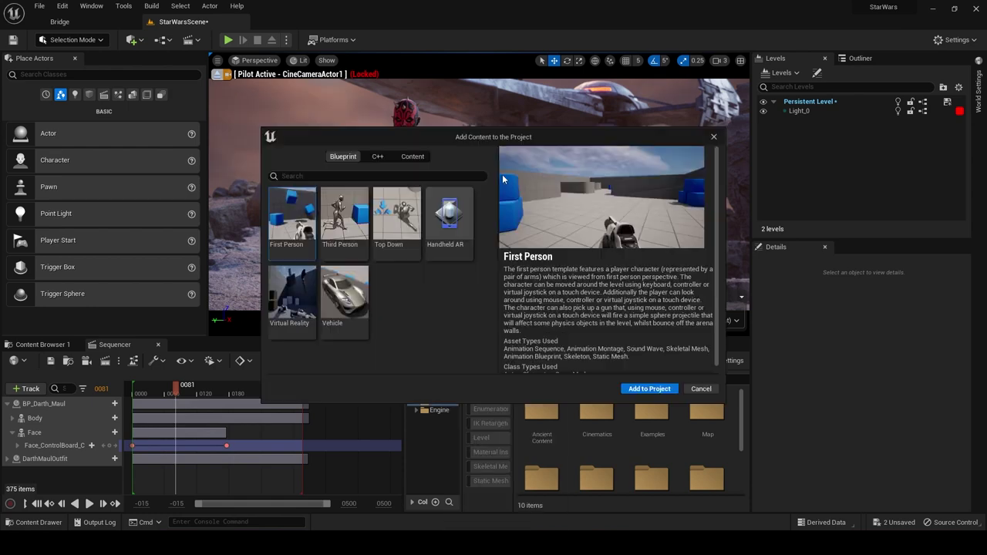
click(358, 232)
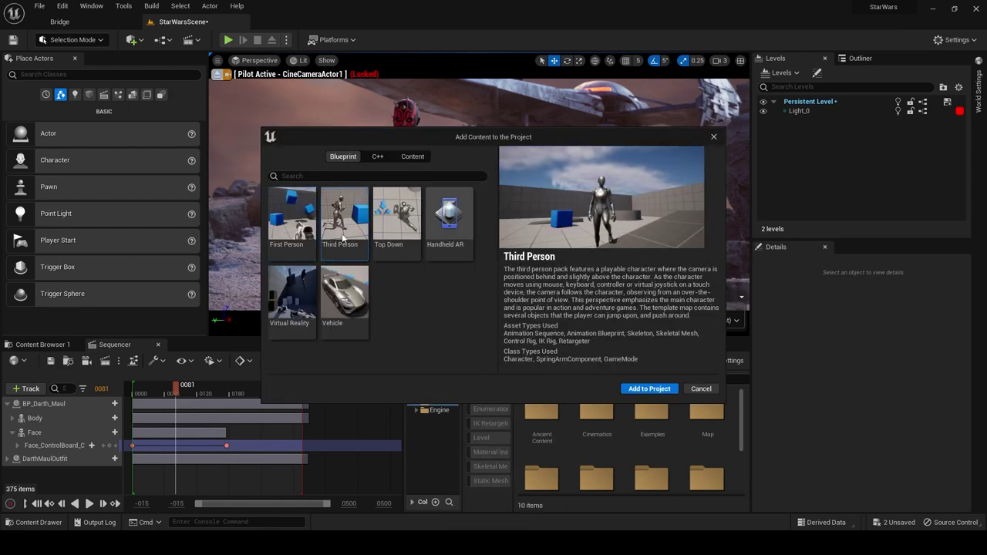
click(648, 388)
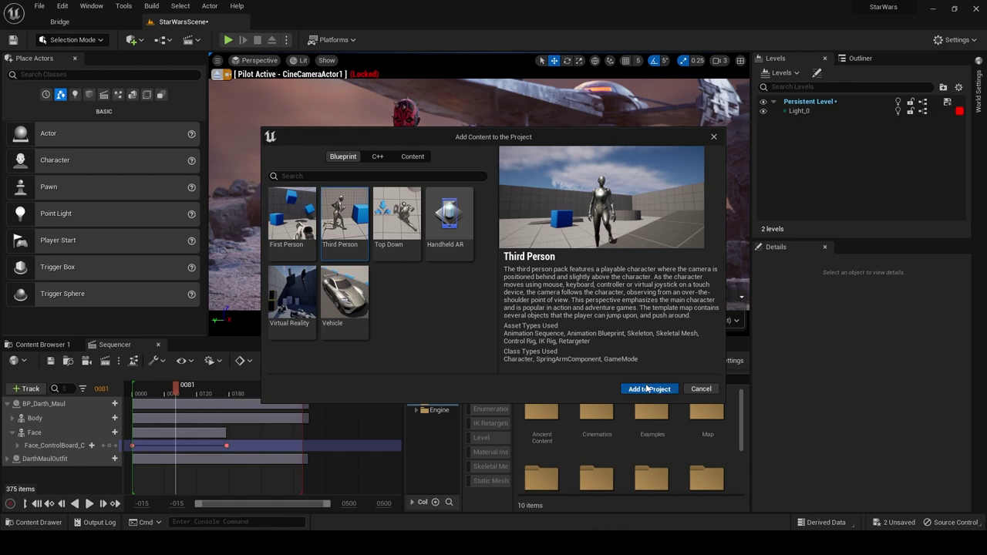
Browse to the new Characters folder, filter it to Skeletal Mesh assets, and select SK_Mannequin.
click(595, 362)
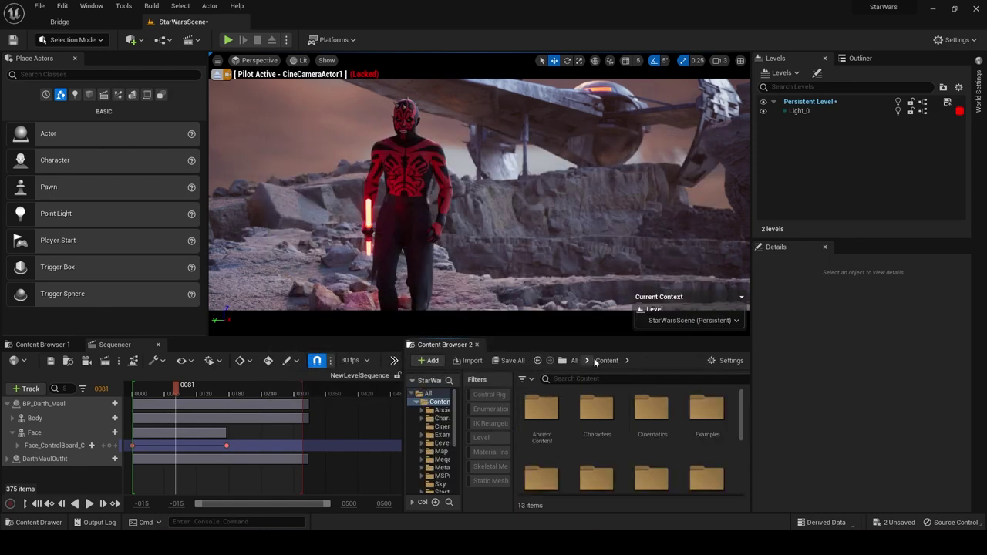
double_click(615, 423)
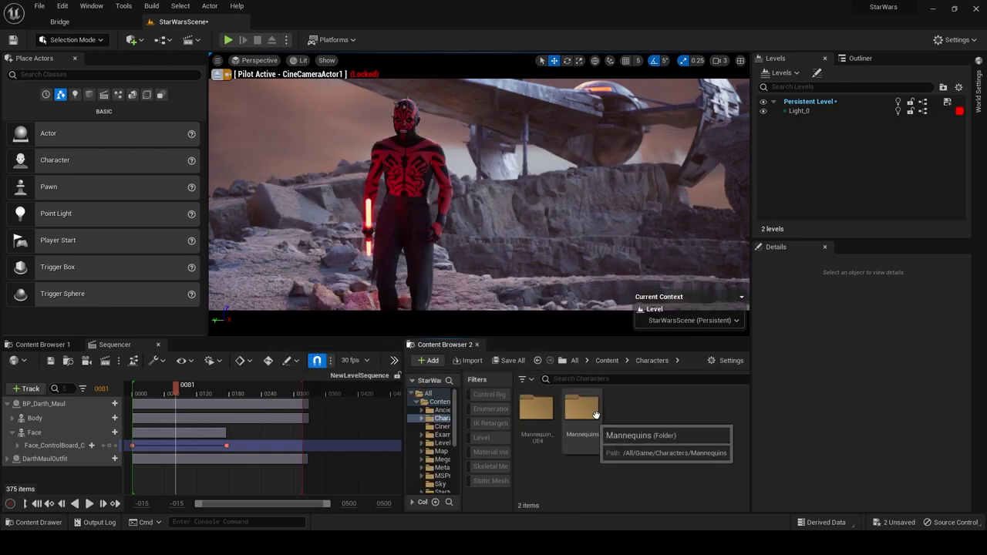
click(607, 360)
double_click(605, 415)
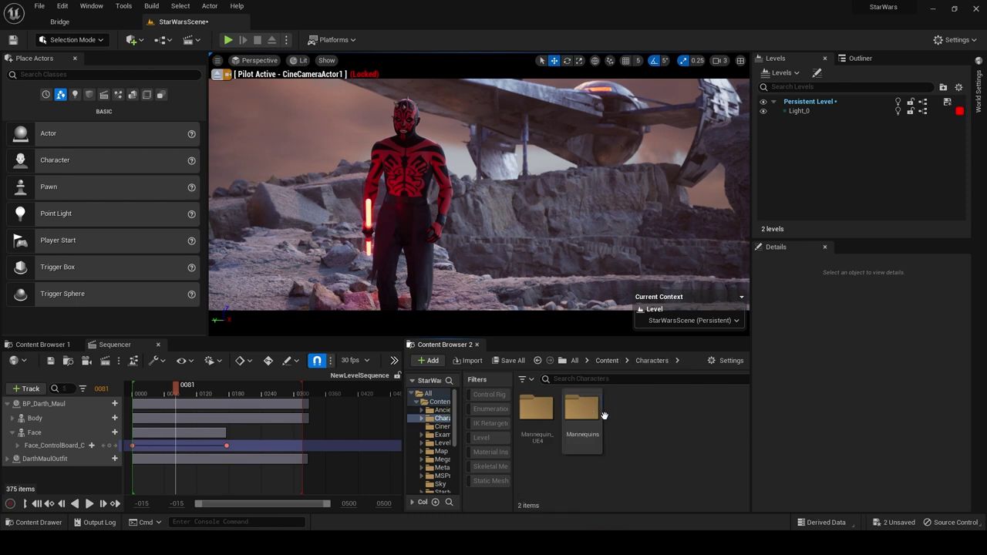
click(491, 469)
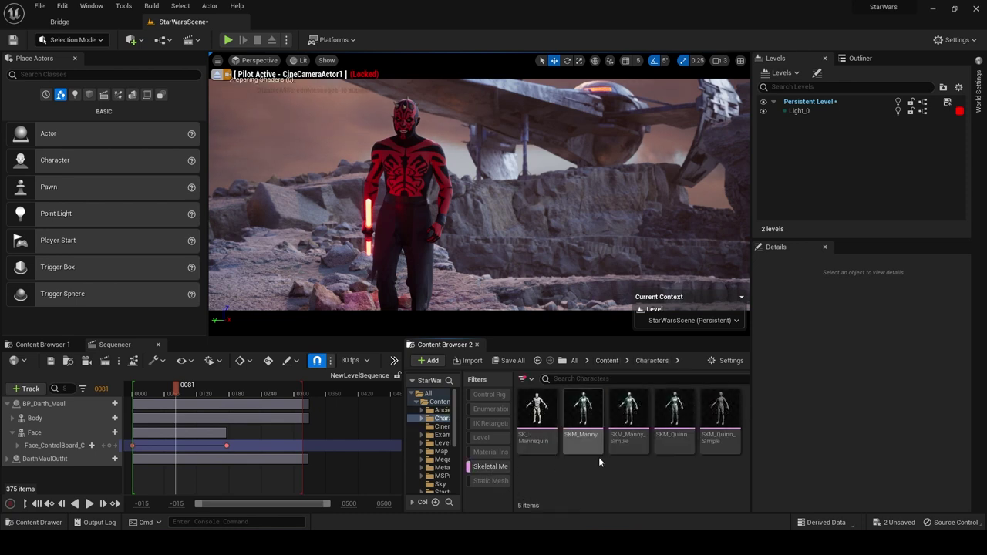
click(541, 418)
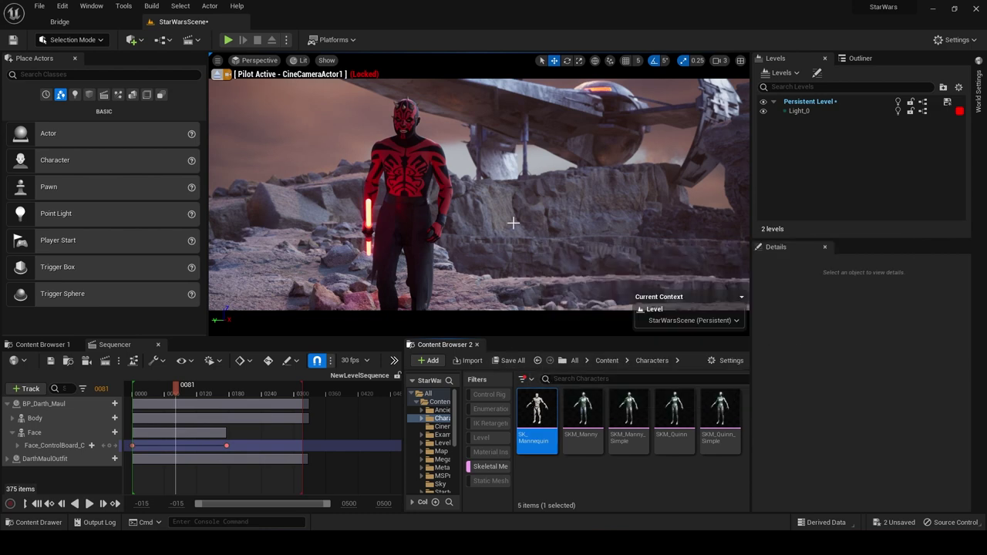
Stop piloting the cine camera and place SK_Mannequin on the rocky ground below the spaceship.
click(218, 74)
right_drag(442, 187, 475, 219)
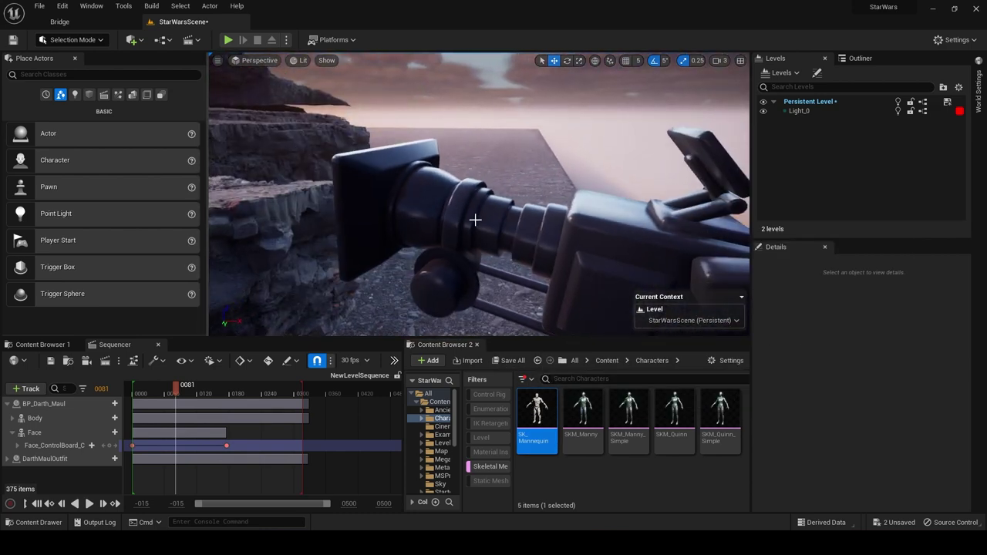
click(476, 220)
click(462, 142)
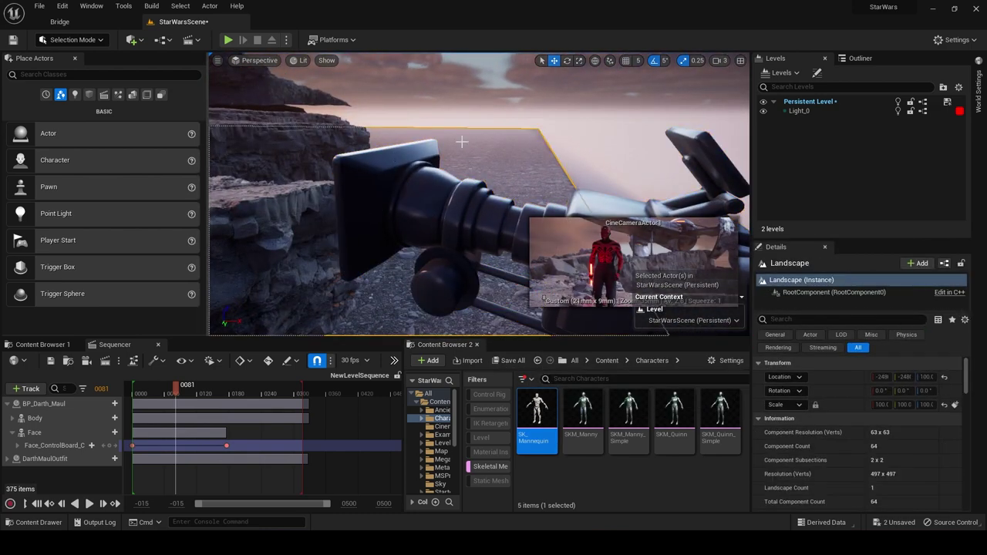
key(Escape)
mouse_move(483, 150)
right_down()
mouse_move(432, 151)
mouse_move(432, 127)
mouse_move(484, 150)
right_up()
key(w)
drag(538, 421, 455, 266)
Rotate the mannequin about 90° around X so it lies flat, and adjust its height on the ground.
click(567, 60)
drag(456, 212, 398, 268)
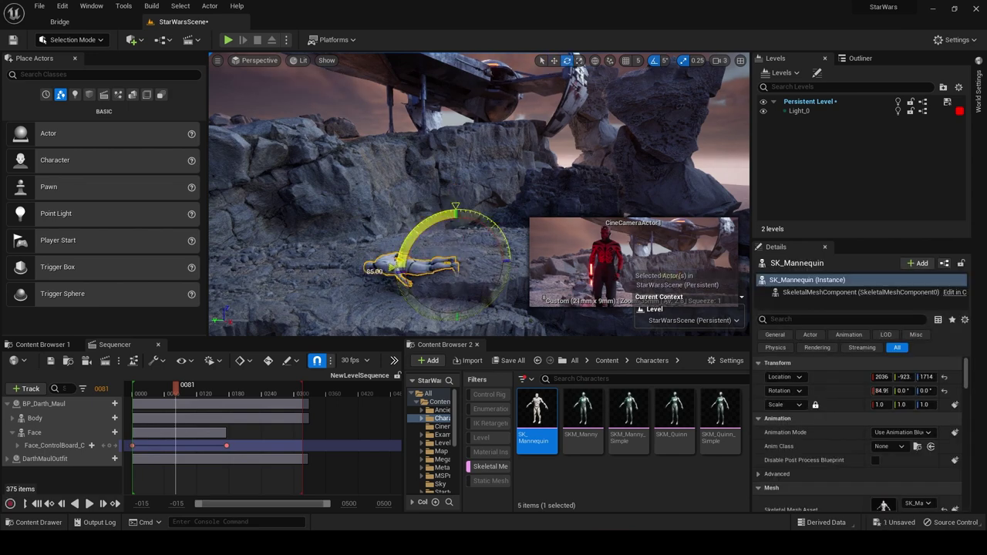
drag(398, 268, 398, 272)
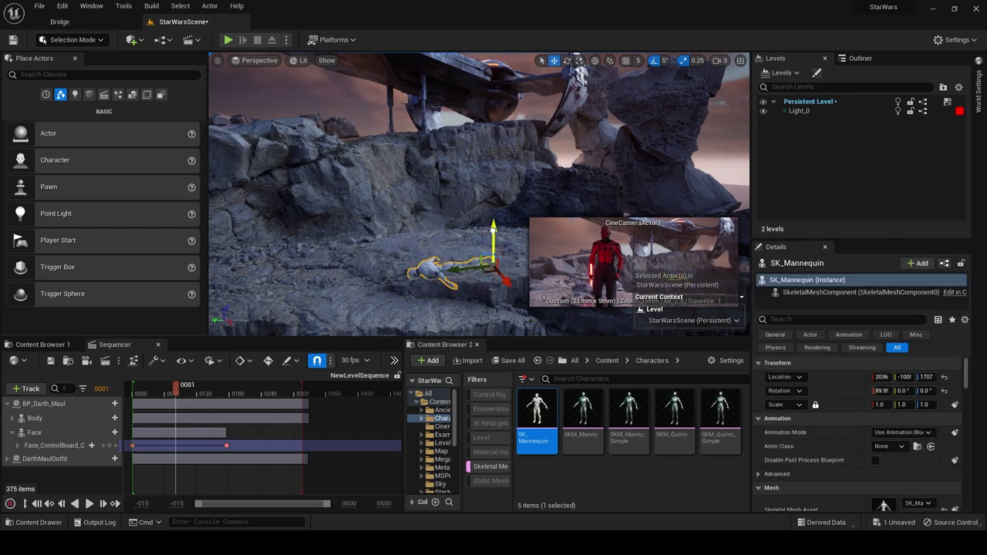
drag(493, 227, 493, 225)
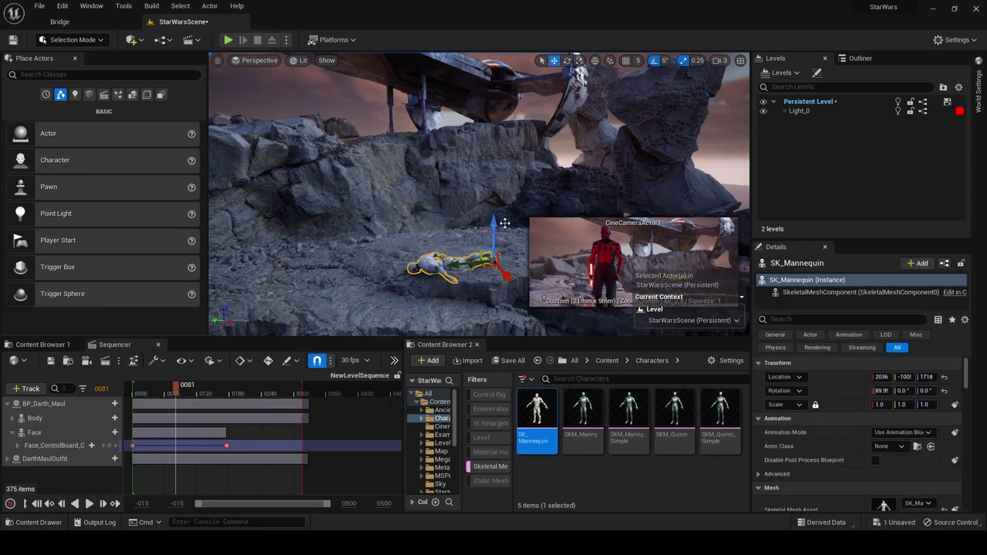
Place a second SK_Mannequin lying across the rocks of the ridge and shift it along X to about 2023.
right_drag(538, 170, 539, 170)
drag(537, 416, 372, 287)
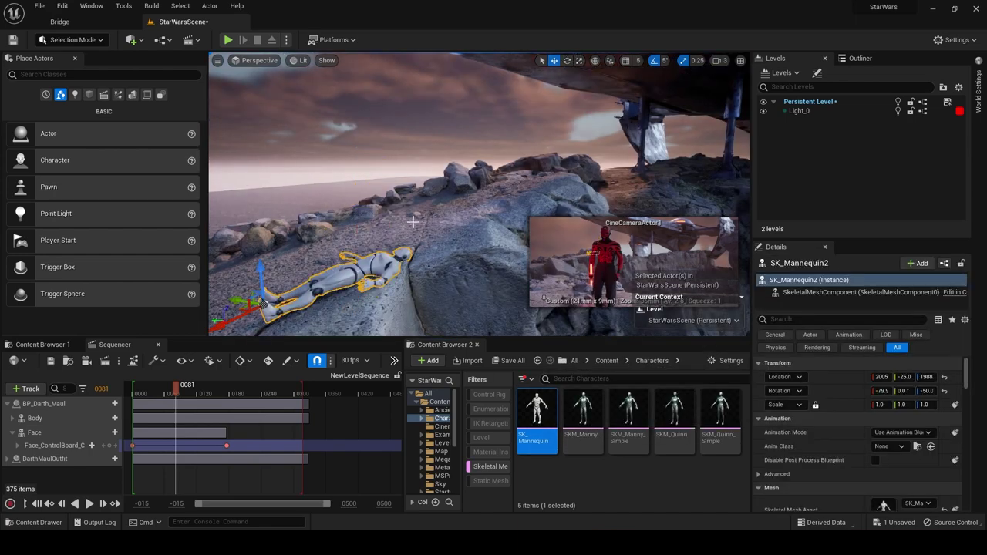
right_drag(414, 222, 548, 176)
drag(492, 206, 472, 220)
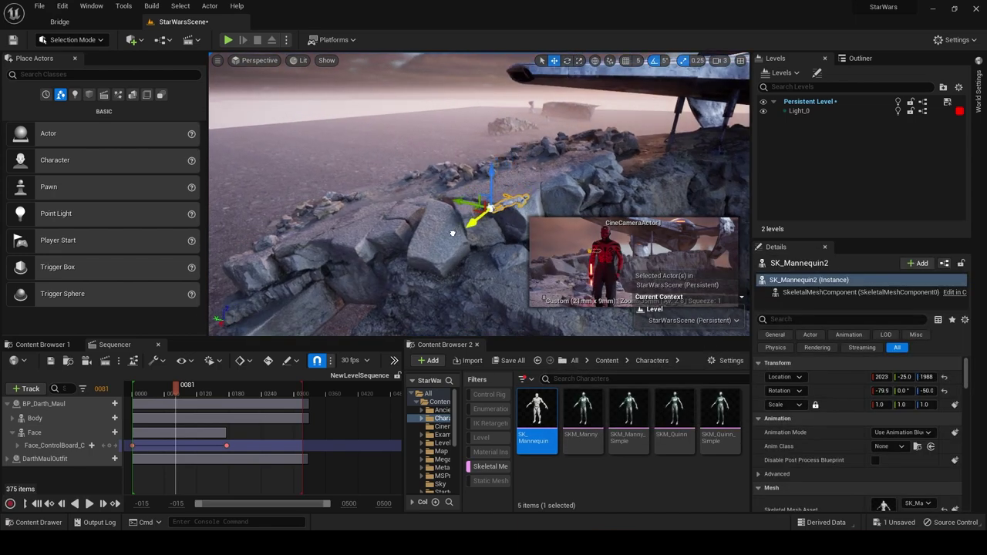
click(452, 232)
key(ctrl+z)
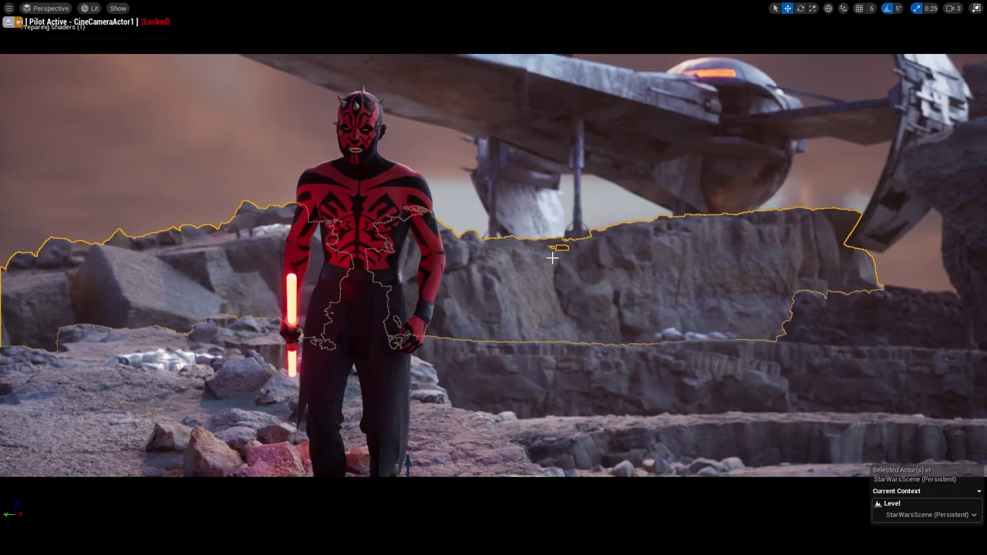
Examine the mannequin bodies through the cine camera in game view, and inspect the spaceship and ridge from outside the shot.
key(g)
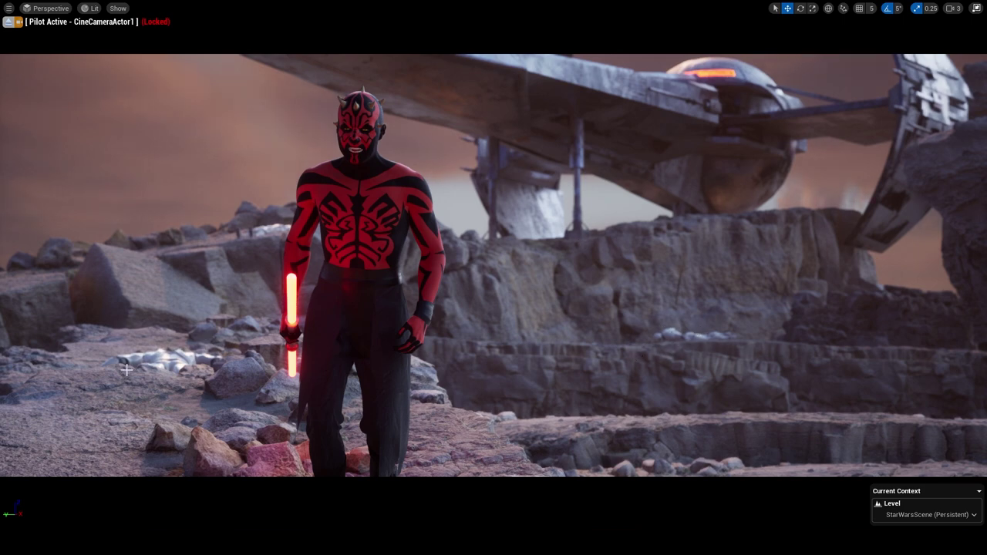
click(684, 330)
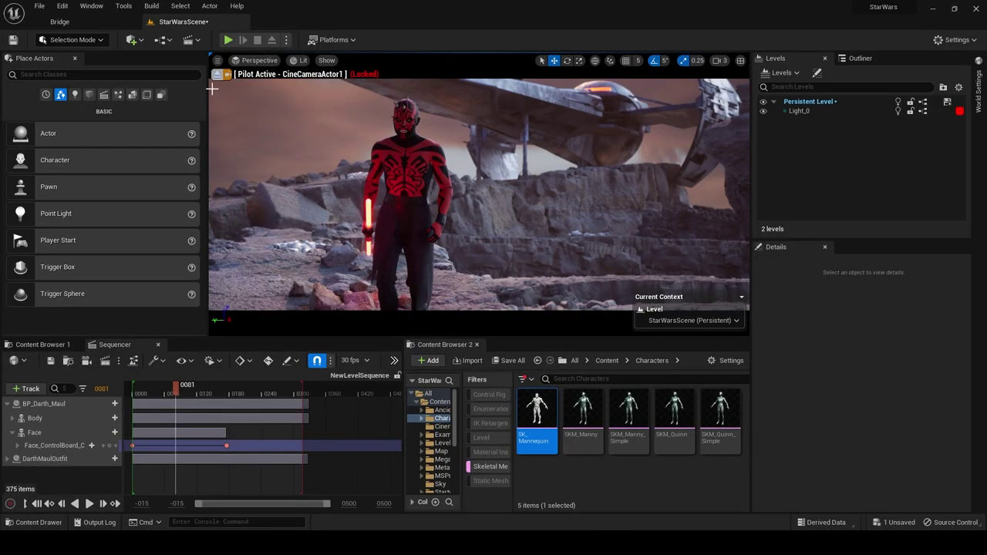
click(220, 74)
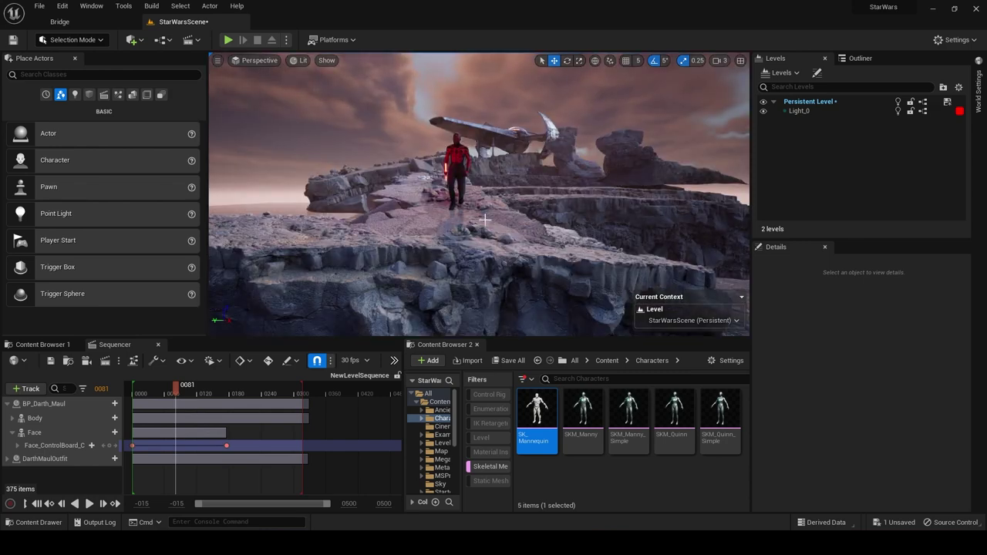
right_drag(518, 265, 542, 170)
key(w)
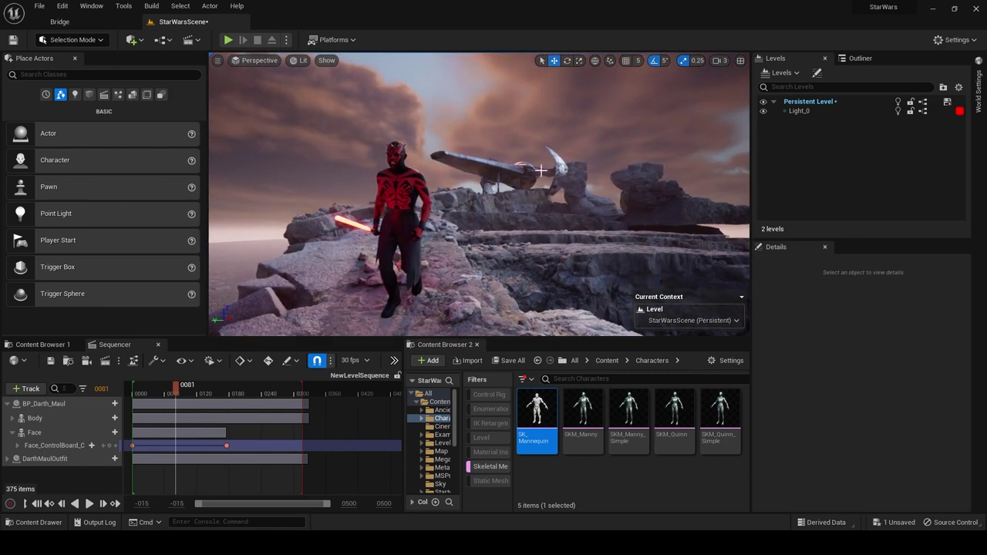
key(w)
right_drag(479, 237, 379, 224)
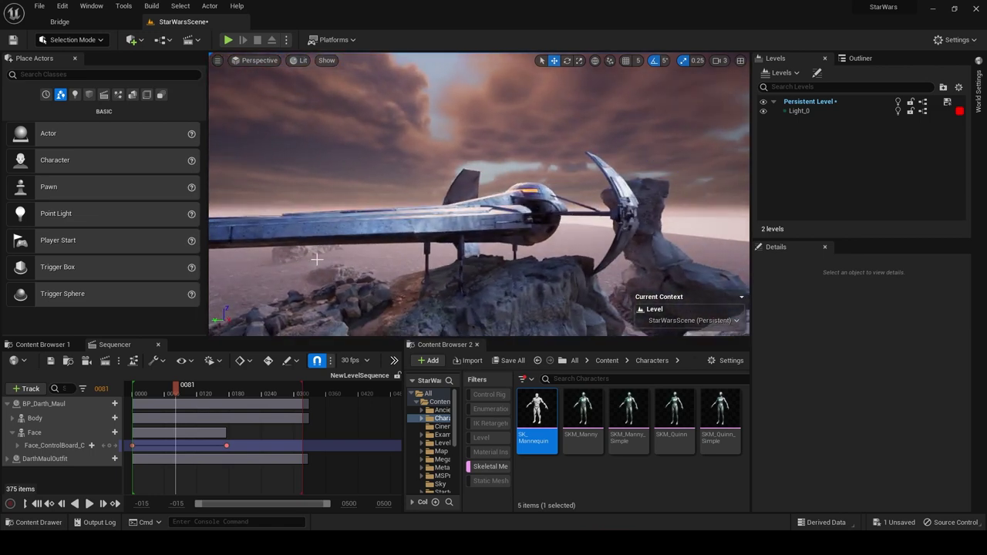
key(s)
mouse_move(530, 219)
right_down()
mouse_move(554, 225)
mouse_move(536, 201)
right_up()
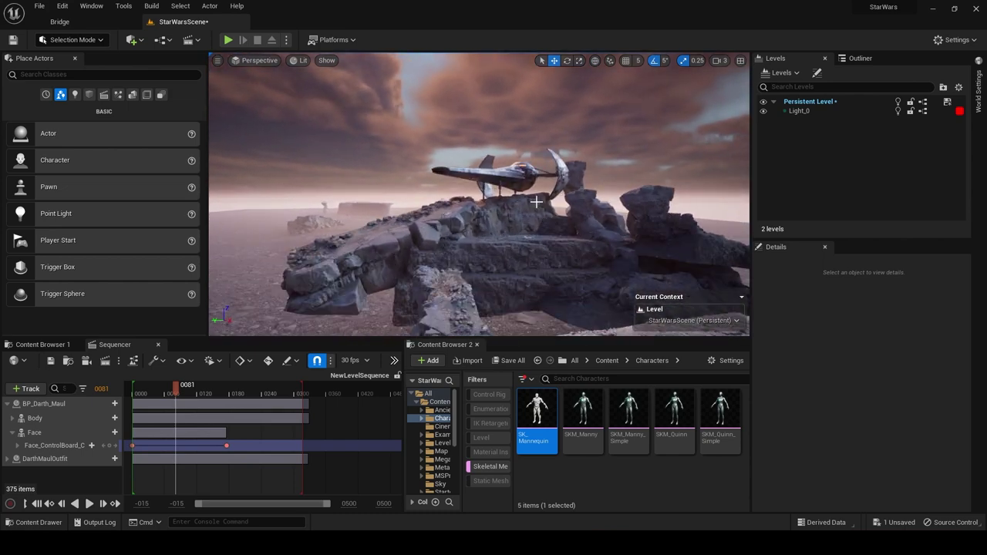
Clear the Skeletal Mesh filter and create a folder named SpaceShip in the Content folder.
click(492, 466)
click(607, 361)
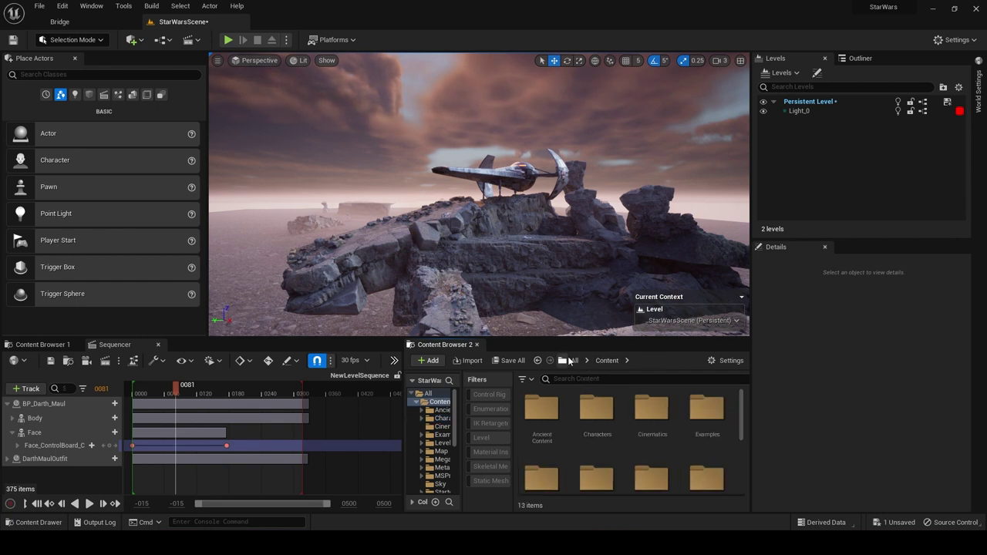
scroll(438, 446, down, 2)
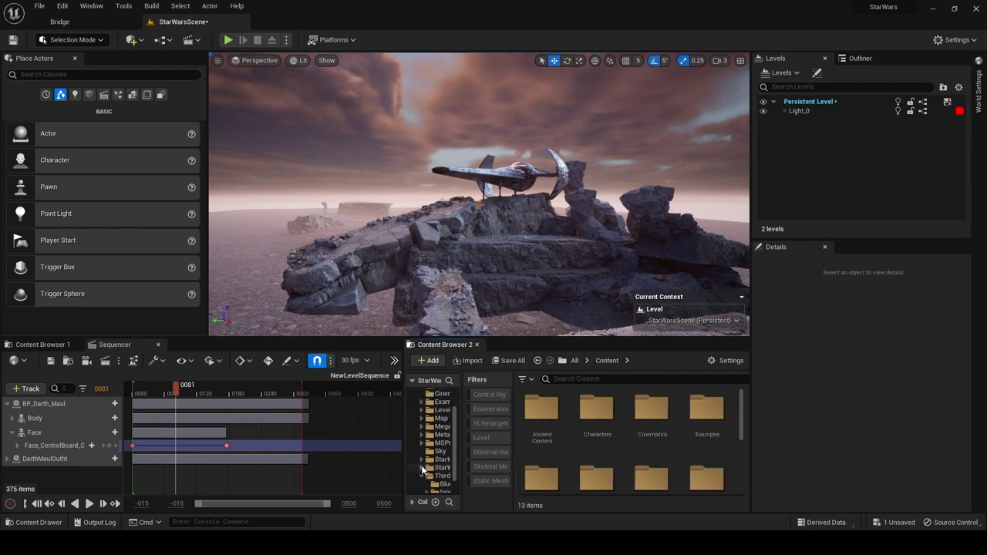
scroll(624, 429, down, 3)
right_click(576, 458)
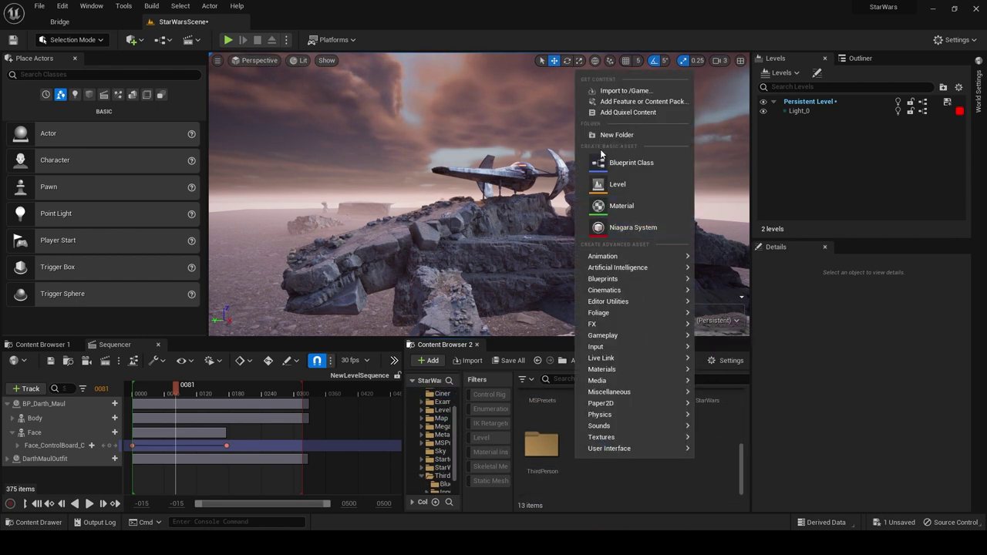
click(611, 140)
text(SpaceShip)
key(Return)
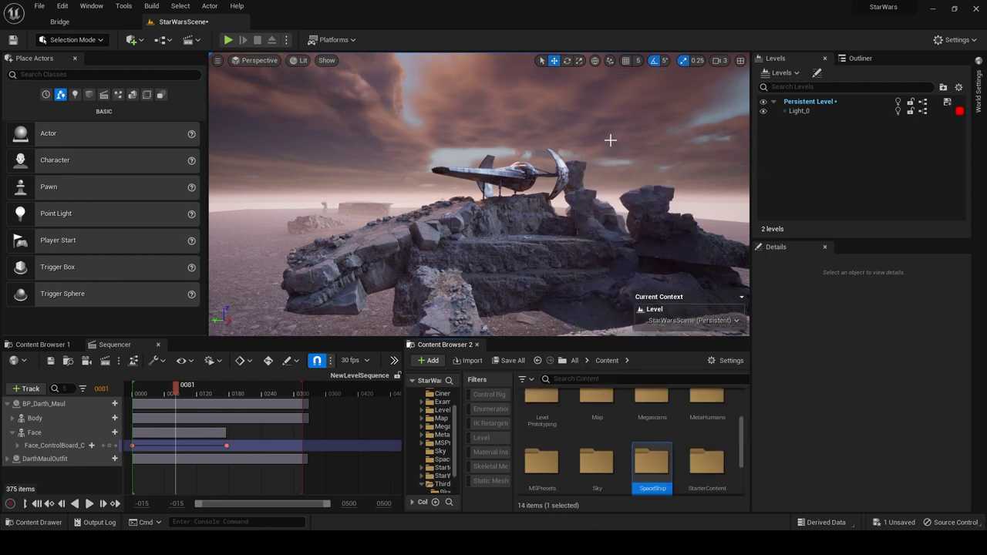
Create an Actor Blueprint class named EnemyShip inside the SpaceShip folder.
double_click(655, 464)
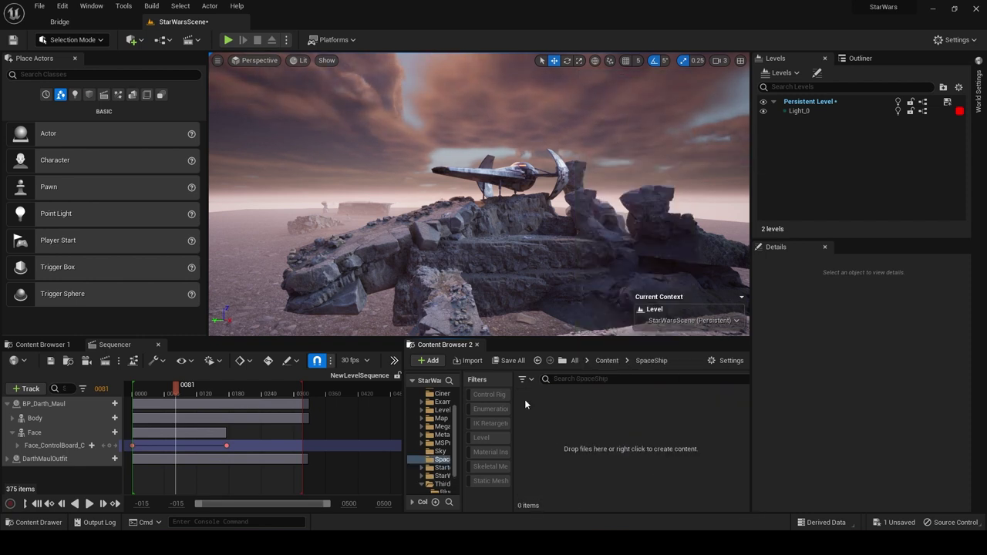
right_click(567, 418)
click(638, 122)
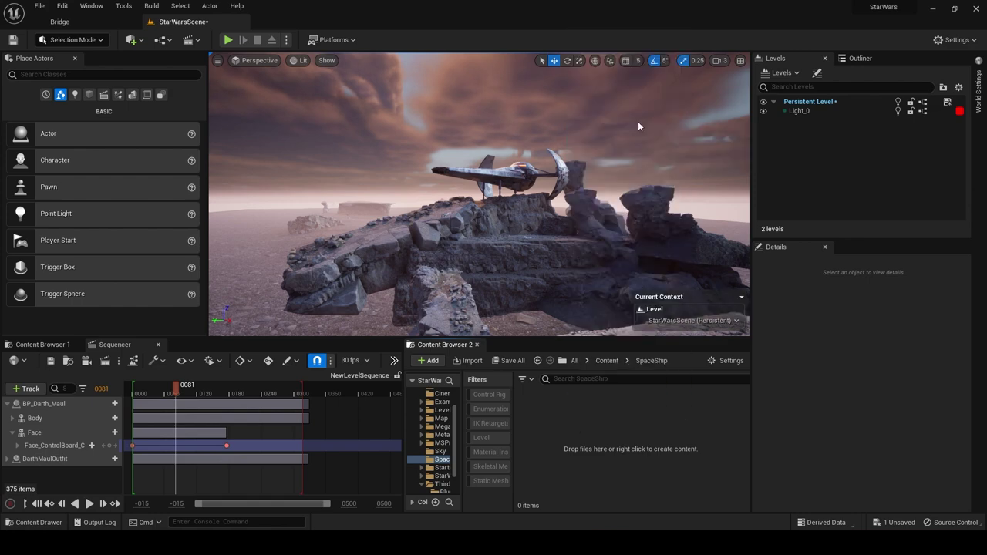
click(361, 185)
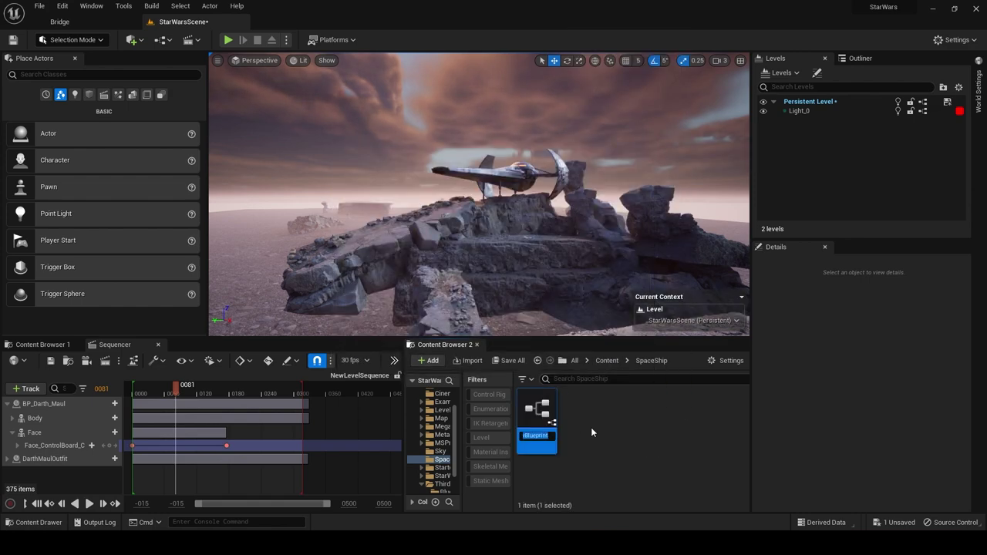
text(EnemyShip)
key(Return)
Add a Static Mesh component using the Plane mesh to the EnemyShip blueprint and rotate it 90° around Y.
double_click(538, 415)
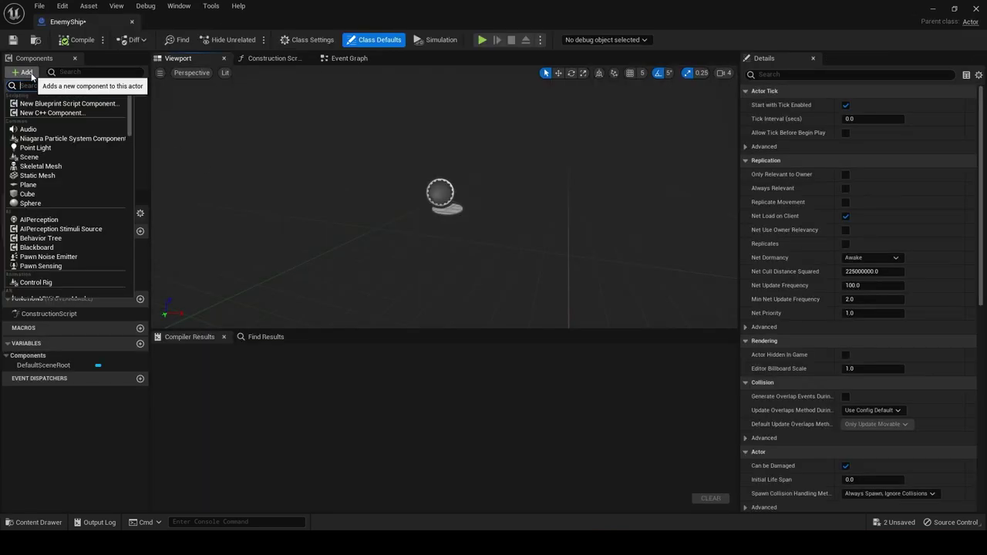
click(49, 175)
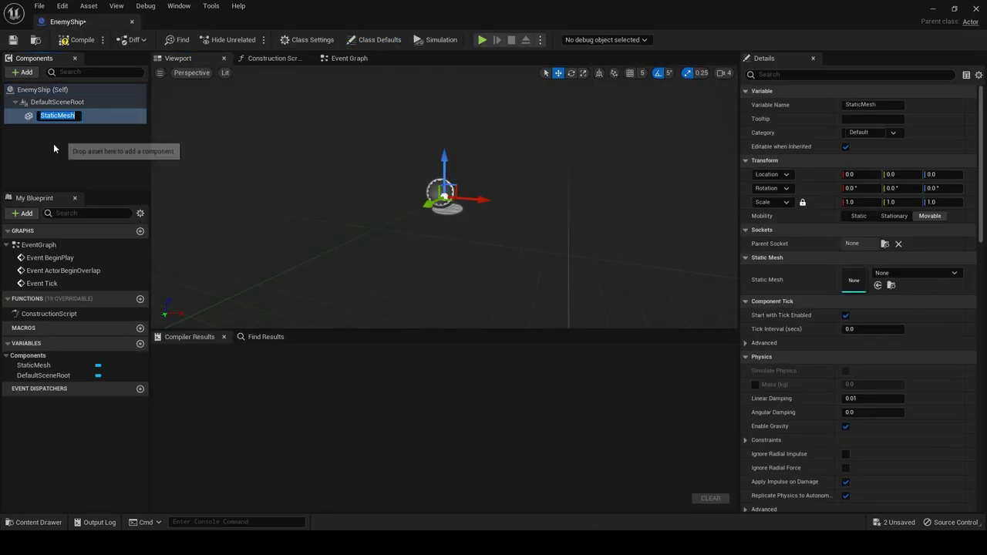
click(895, 274)
text(pla)
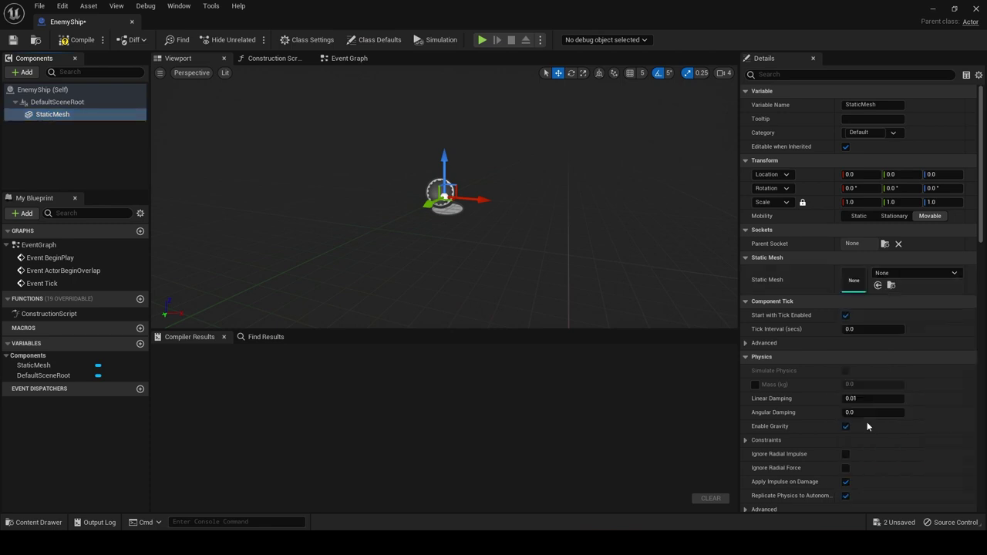
click(864, 424)
click(570, 72)
drag(463, 186, 479, 252)
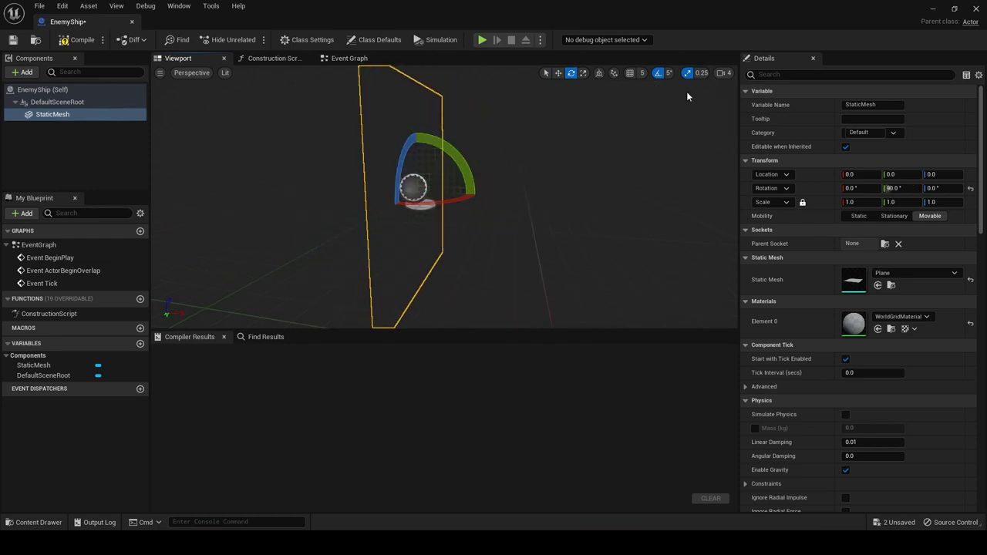
Move the plane component along X and set its X location to -50.
click(559, 74)
mouse_move(390, 191)
right_down()
mouse_move(339, 193)
mouse_move(386, 193)
right_up()
mouse_move(454, 203)
right_down()
mouse_move(401, 202)
mouse_move(455, 203)
right_up()
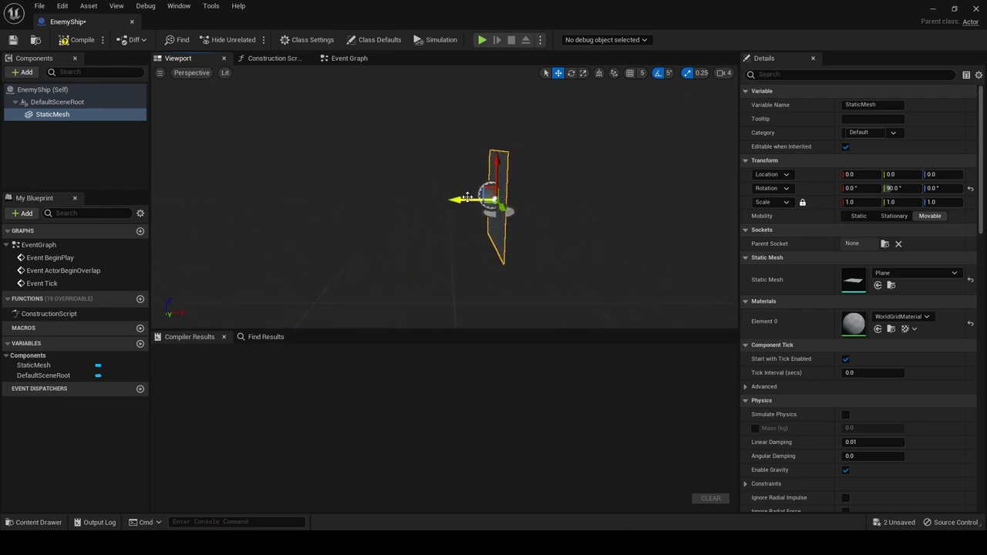
drag(467, 197, 395, 199)
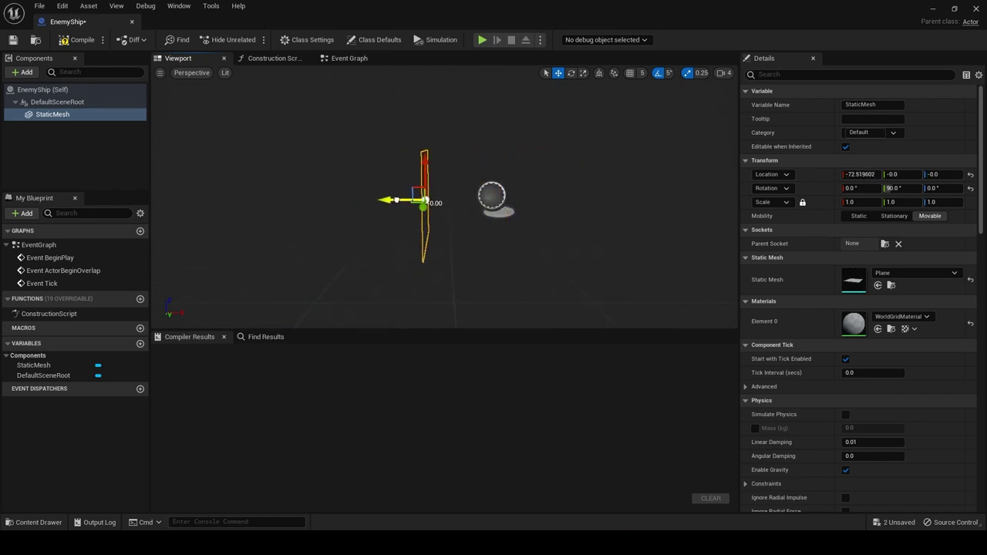
click(873, 175)
text(-5)
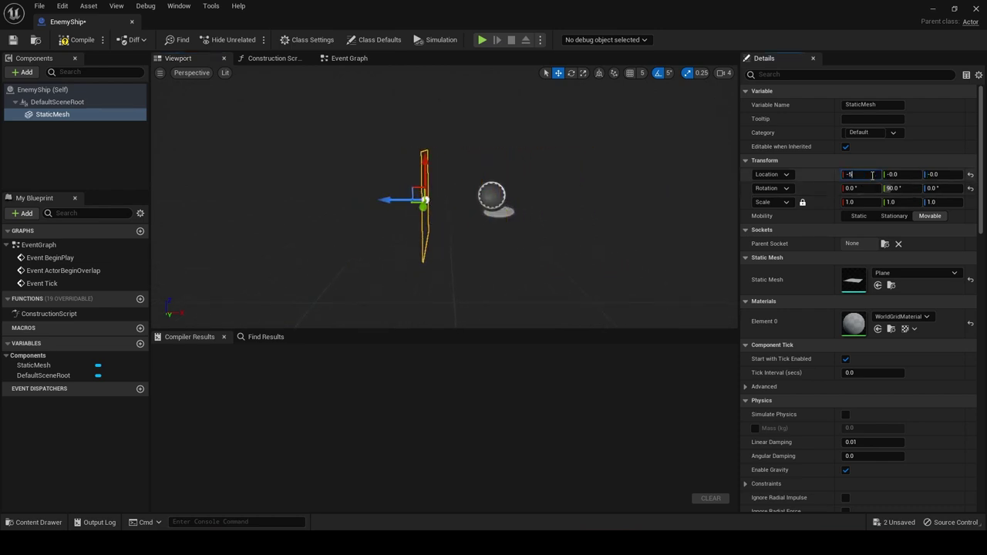
text(0)
key(Return)
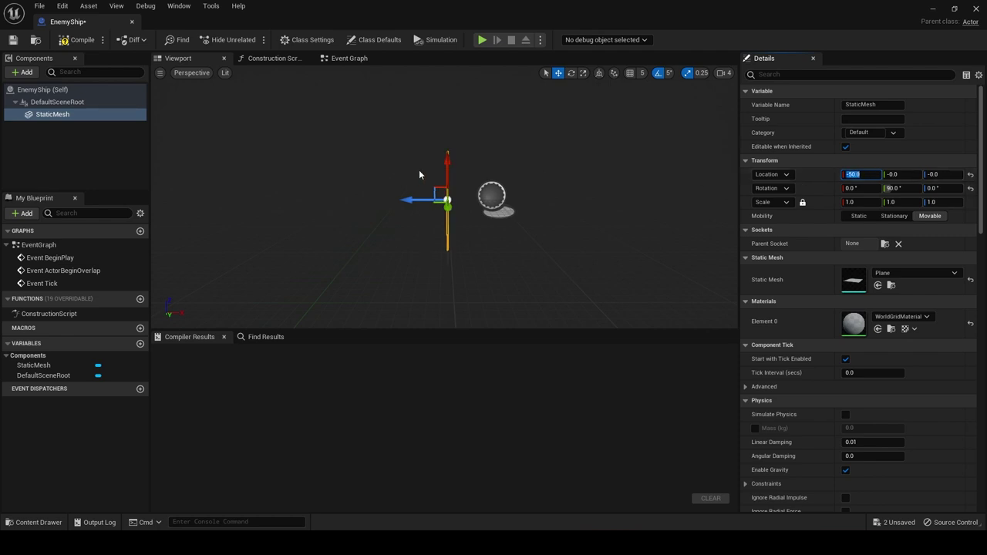
Duplicate the plane component, move the copy to about 52 on X, and rotate it to -90° around Y.
right_click(65, 116)
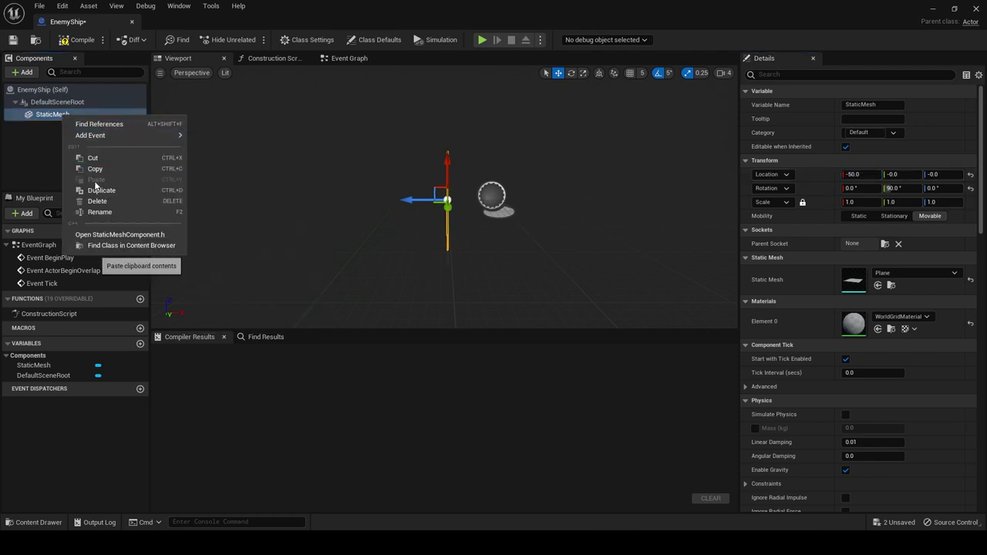
click(97, 189)
click(65, 158)
click(64, 116)
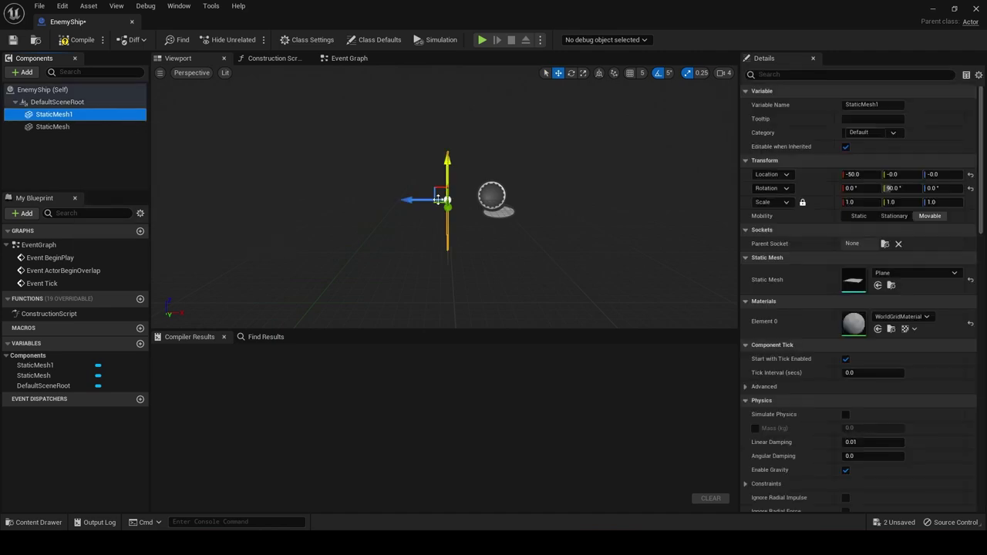
drag(423, 200, 524, 200)
click(570, 74)
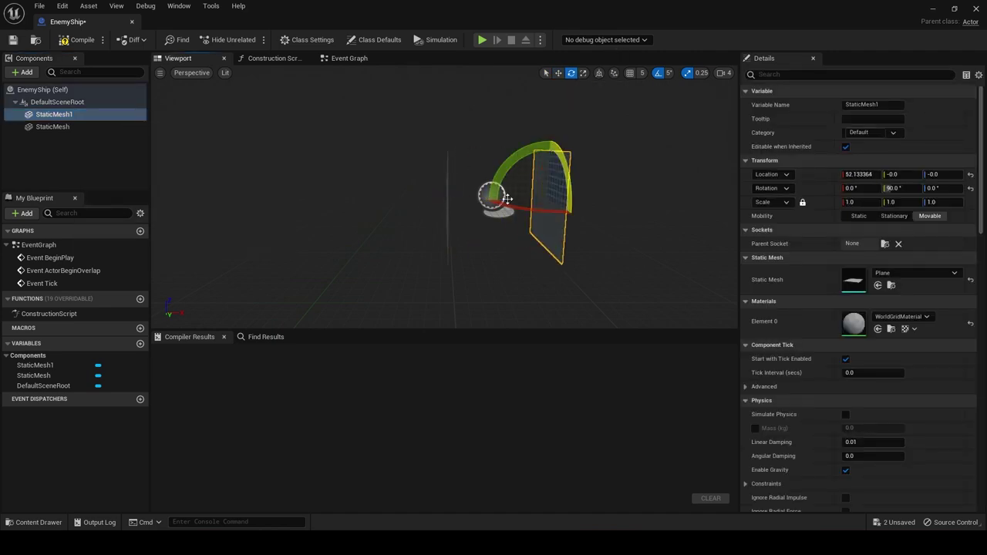
drag(540, 165, 509, 275)
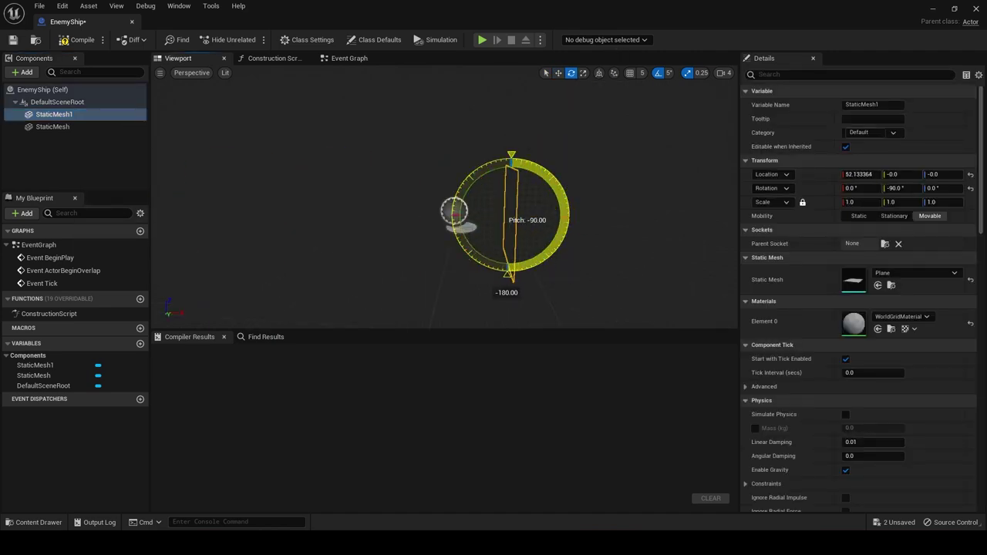
right_drag(451, 189, 540, 189)
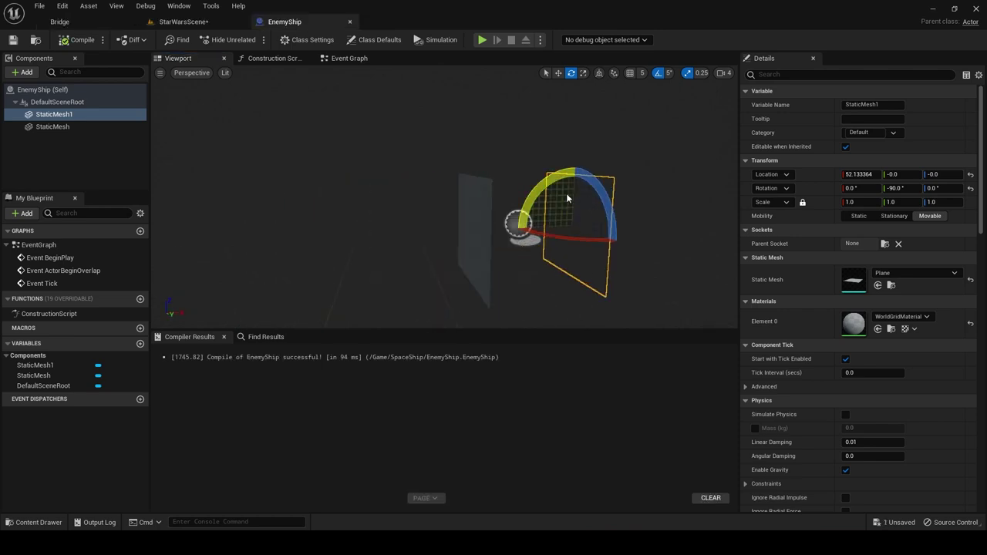
right_drag(566, 199, 543, 232)
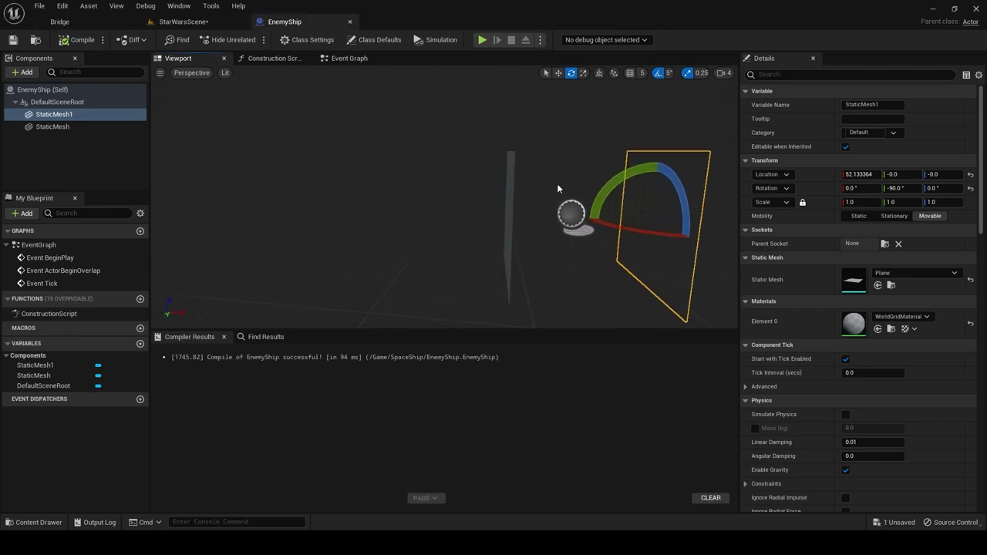
Create a Material named SpaceShip in the SpaceShip folder of the StarWarsScene project and open it for editing.
click(199, 21)
right_click(597, 432)
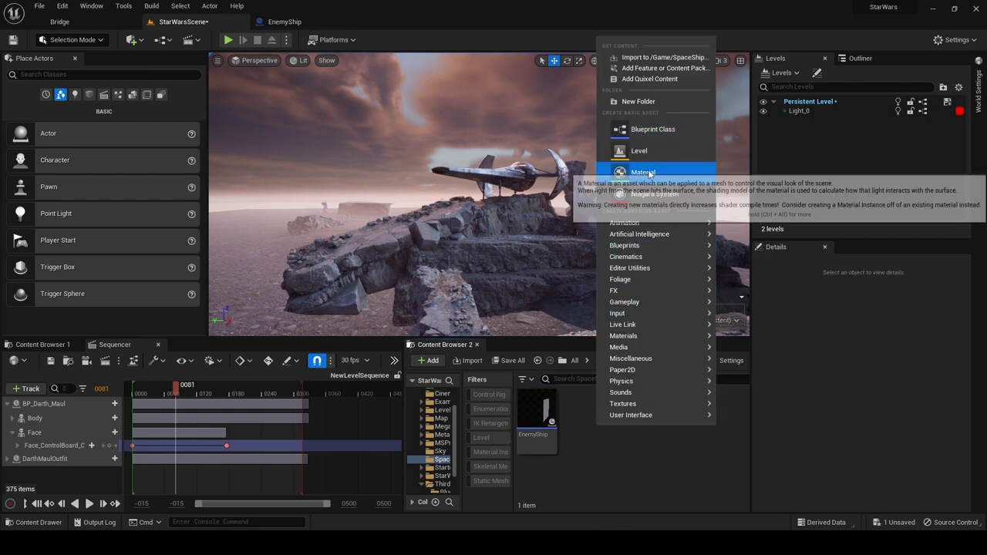
click(644, 172)
double_click(582, 413)
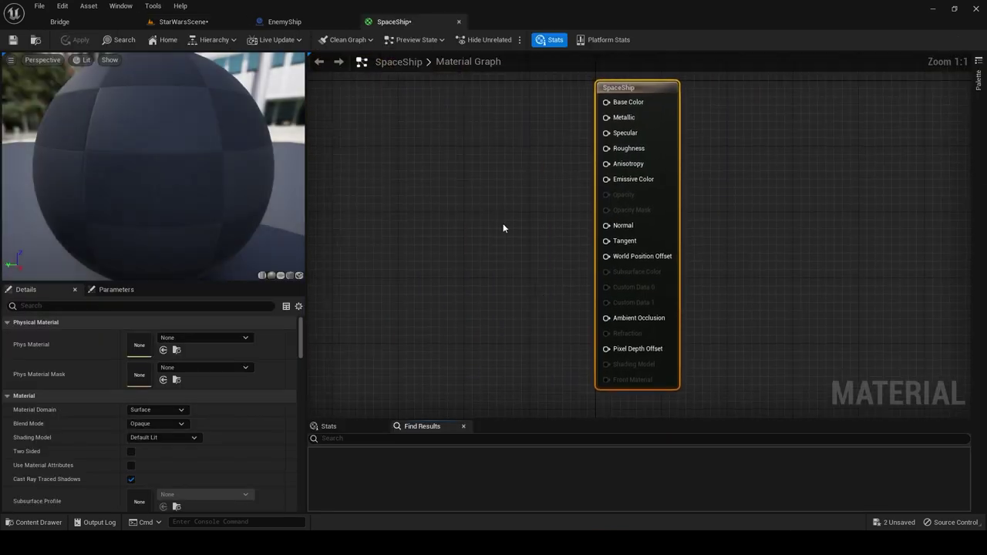
Add a three-component vector constant, connect it to Base Color, and set it to a dark grey of 0.083333.
right_drag(452, 281, 507, 244)
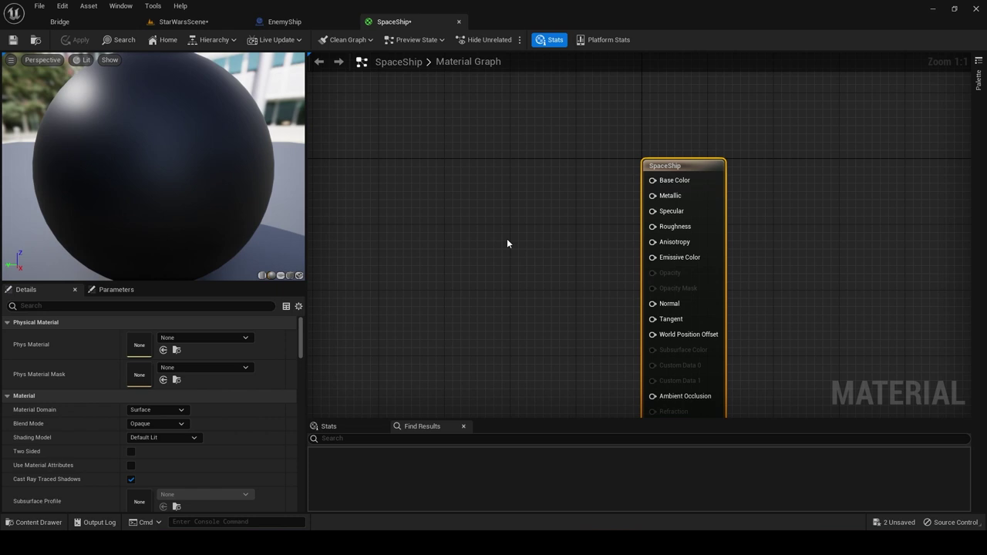
click(476, 193)
drag(503, 191, 417, 101)
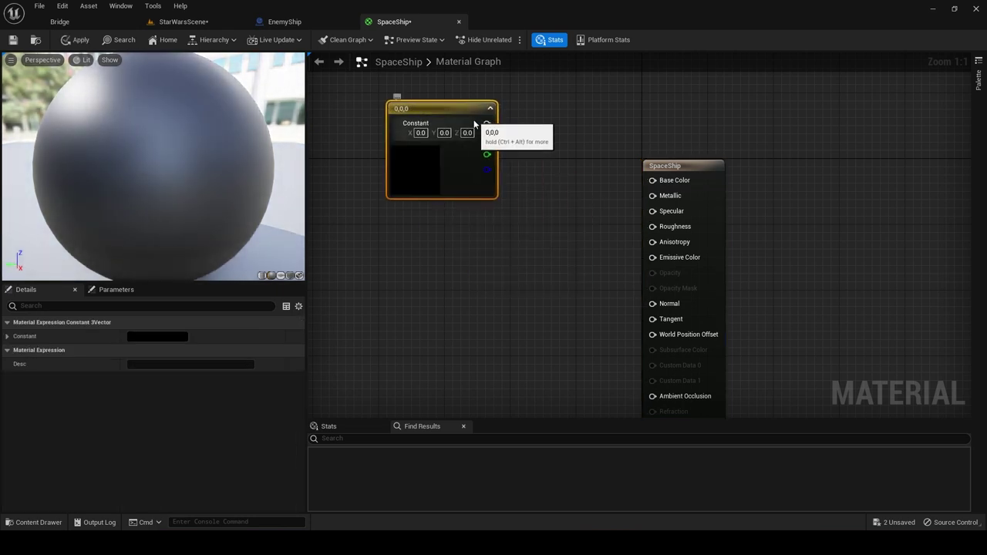
drag(485, 124, 653, 179)
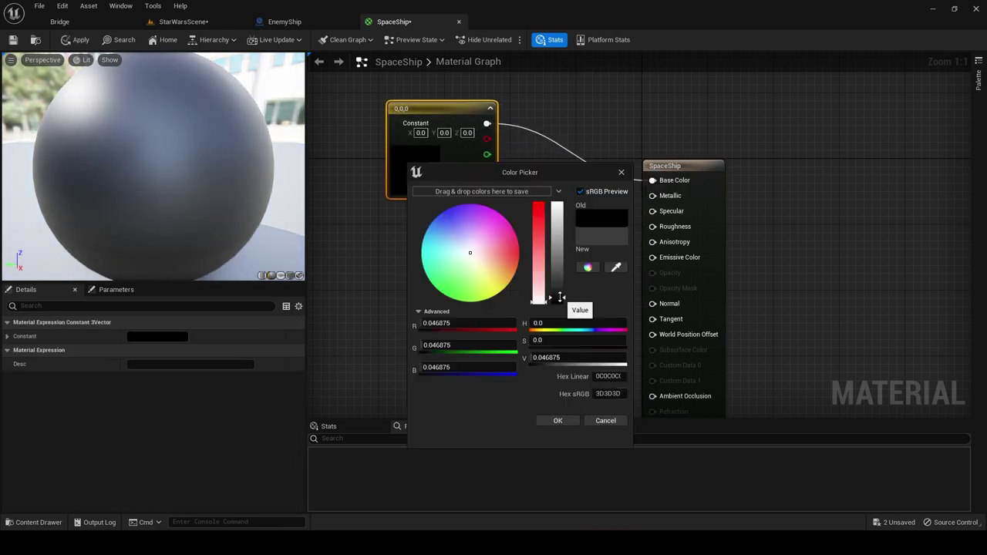
mouse_move(560, 297)
mouse_down()
mouse_move(557, 278)
mouse_move(559, 296)
mouse_up()
click(516, 287)
Add two scalar Constant nodes below the colour node, connect the upper one to Metallic, and set it to 1.
right_drag(516, 286, 533, 267)
key(1)
click(467, 197)
click(480, 254)
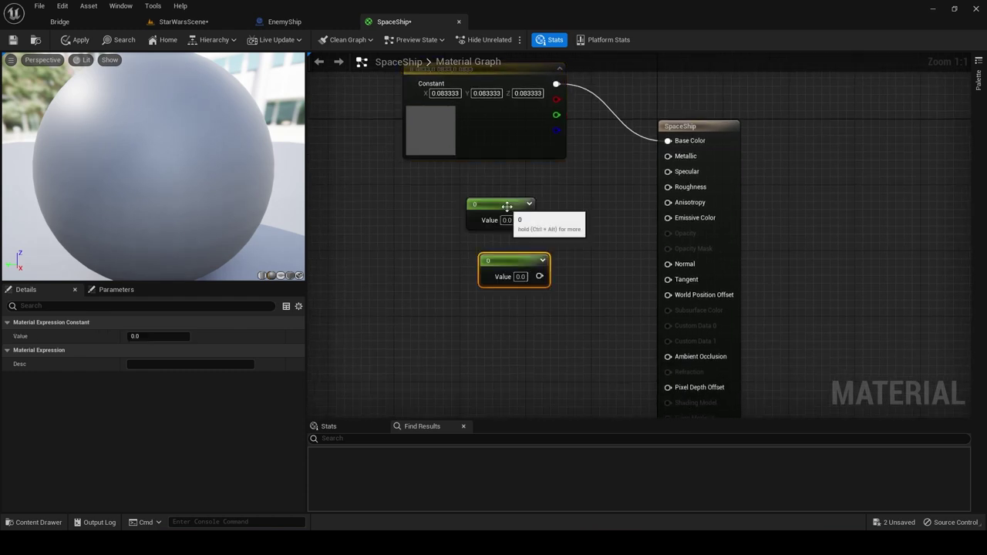
drag(521, 267, 668, 156)
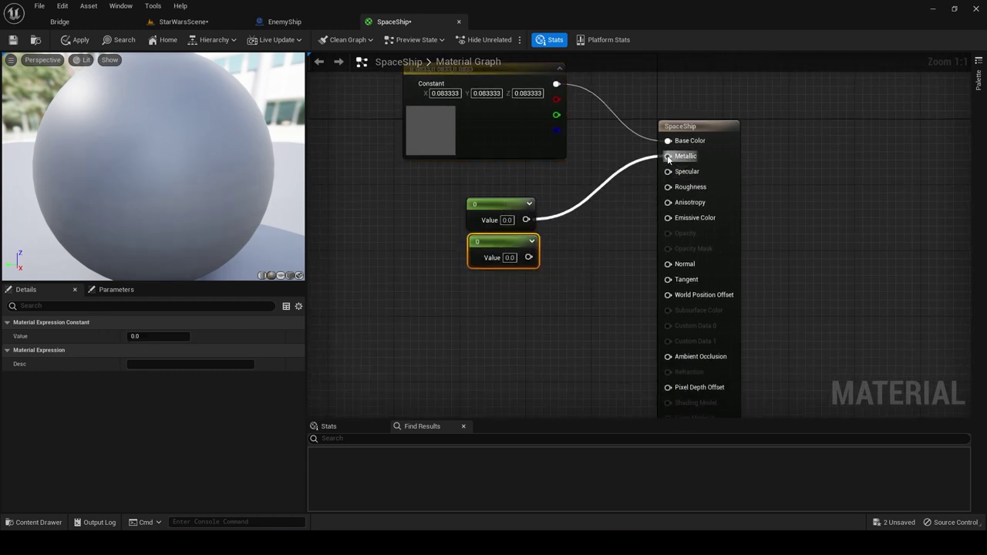
click(507, 220)
text(1)
key(Return)
click(583, 241)
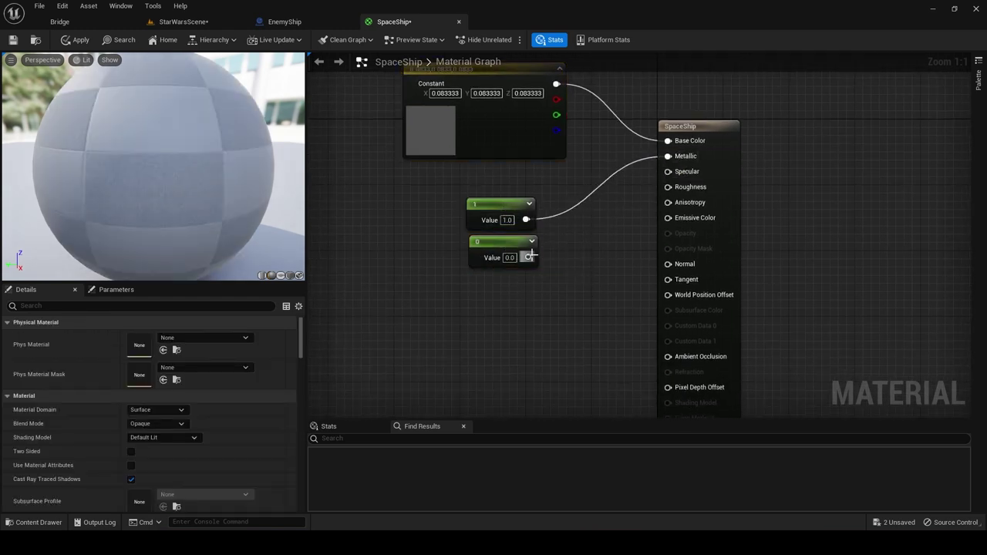
Connect the lower constant to Roughness, try 0.7 before settling on 0.3, and save the material.
drag(527, 257, 668, 186)
click(510, 257)
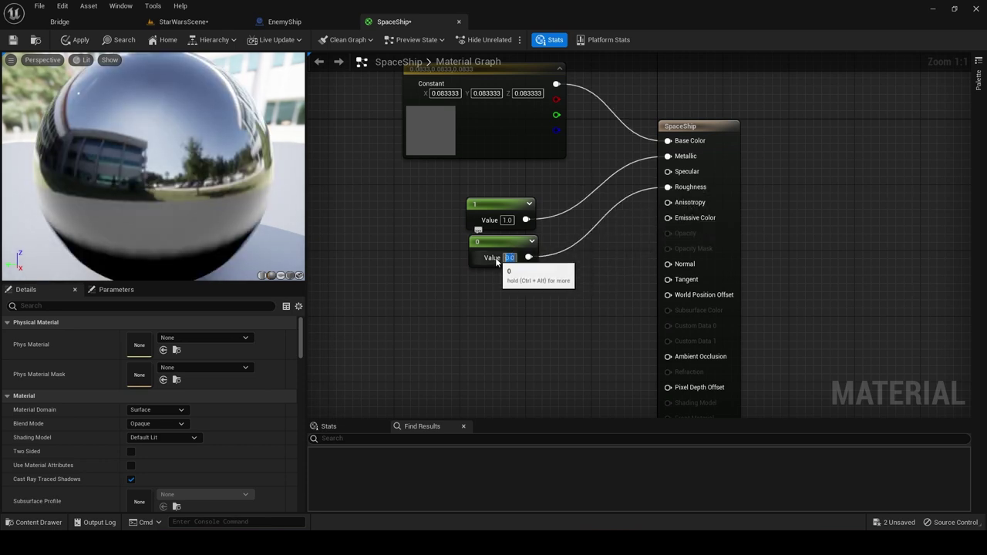
text(0.7)
key(Return)
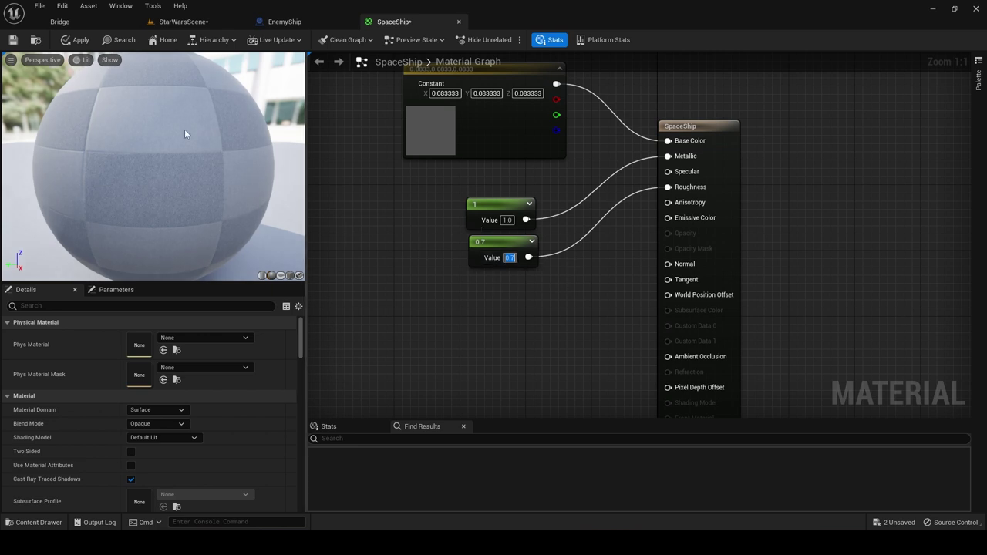
click(13, 39)
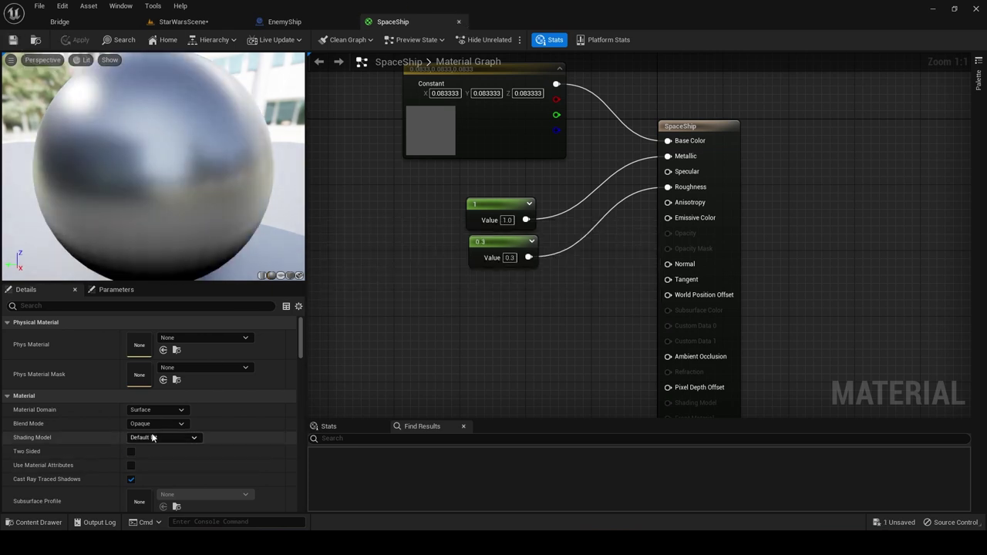
Enable Two Sided on the SpaceShip material, save it, and close its editor.
click(128, 452)
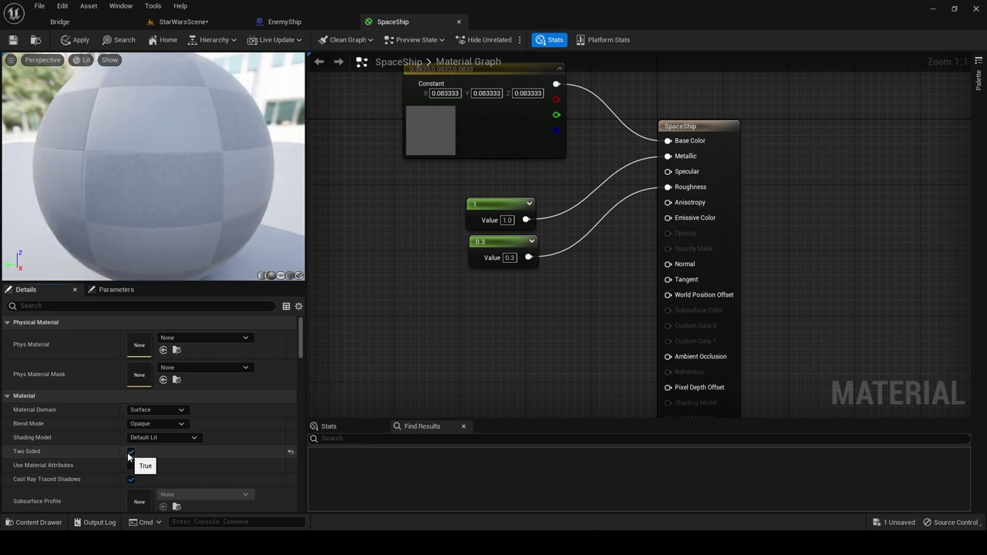
click(13, 40)
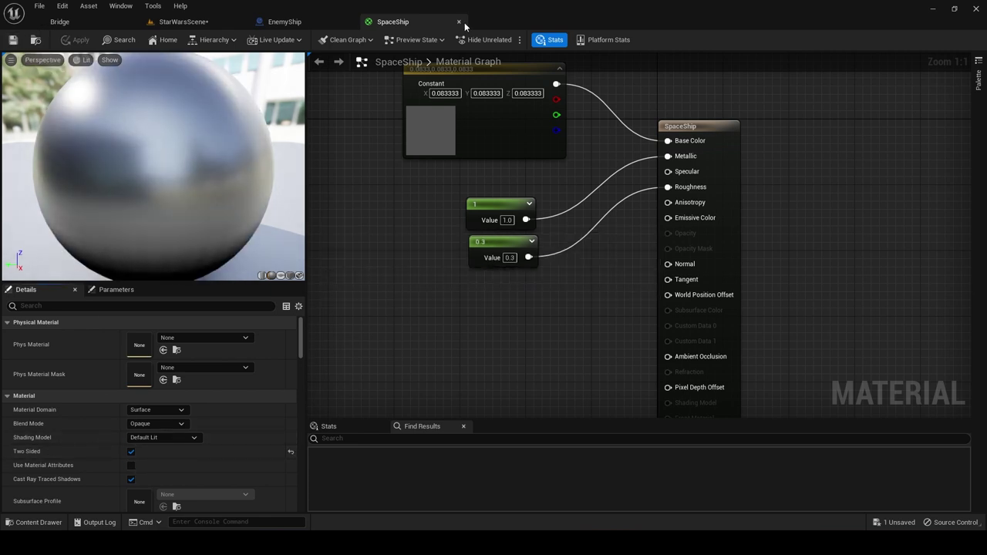
click(462, 21)
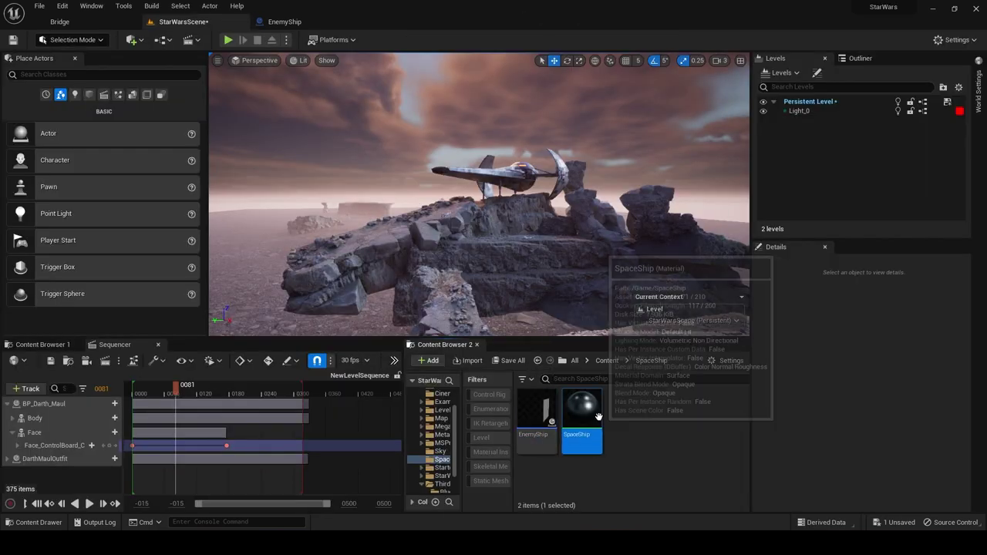
Assign the SpaceShip material to both plane components of the EnemyShip blueprint.
click(287, 24)
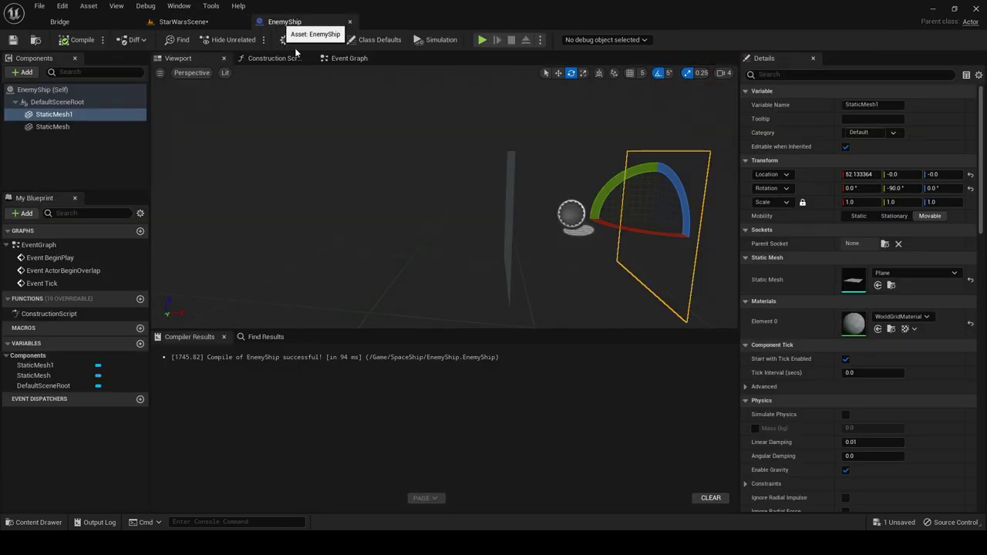
click(878, 328)
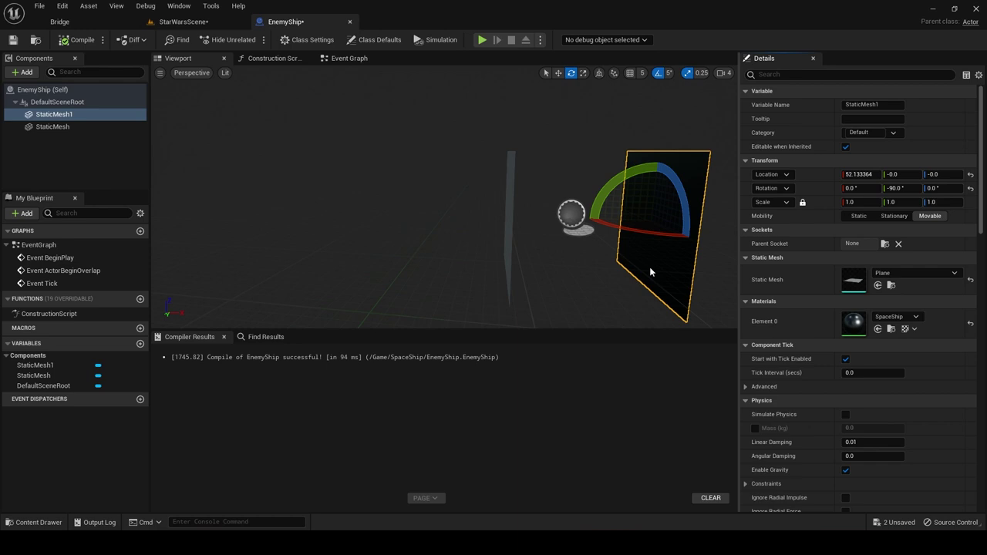
click(509, 215)
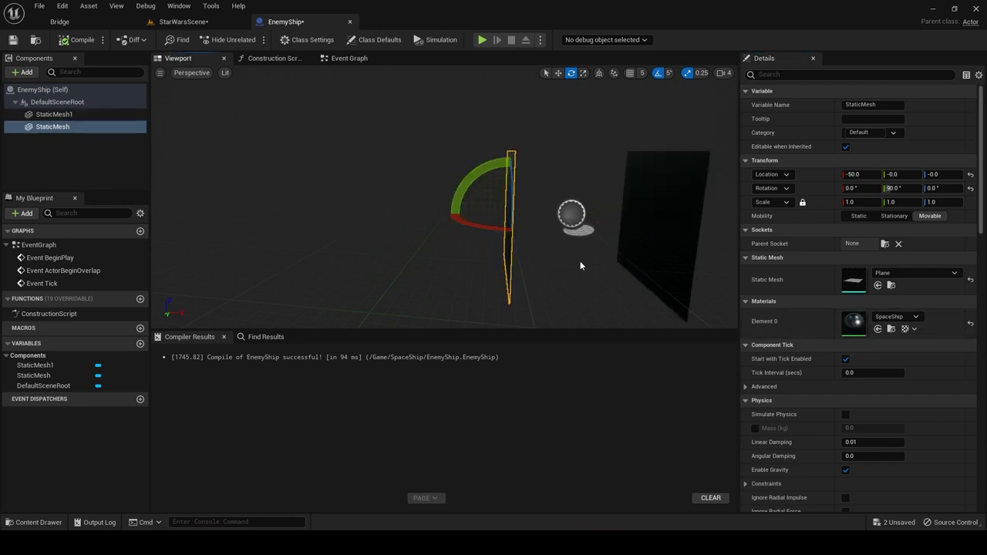
right_drag(580, 261, 540, 261)
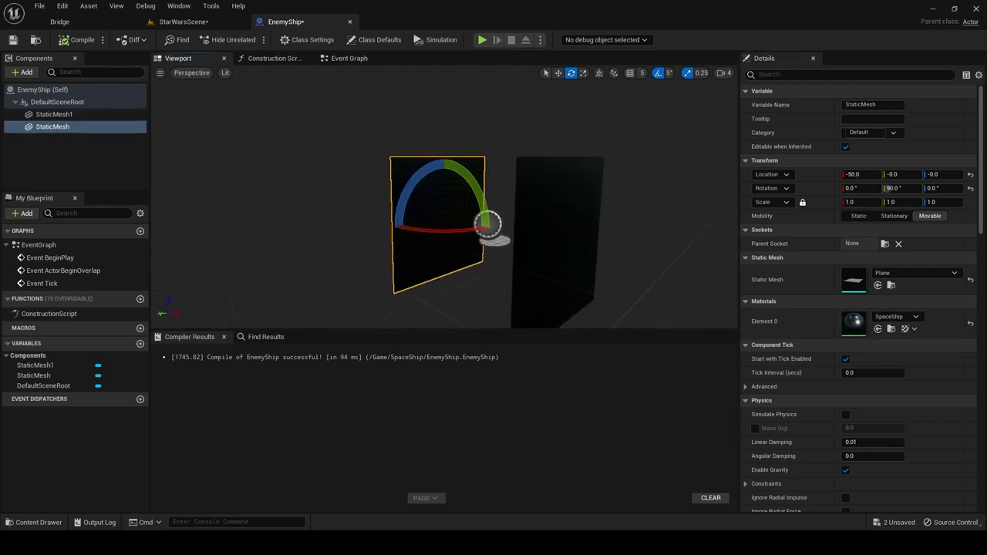
alt+drag(509, 262, 577, 259)
Undo the uniform scaling of StaticMesh1, unlock its scale axes, and set its X scale to 1.5 after trying 2.
click(544, 214)
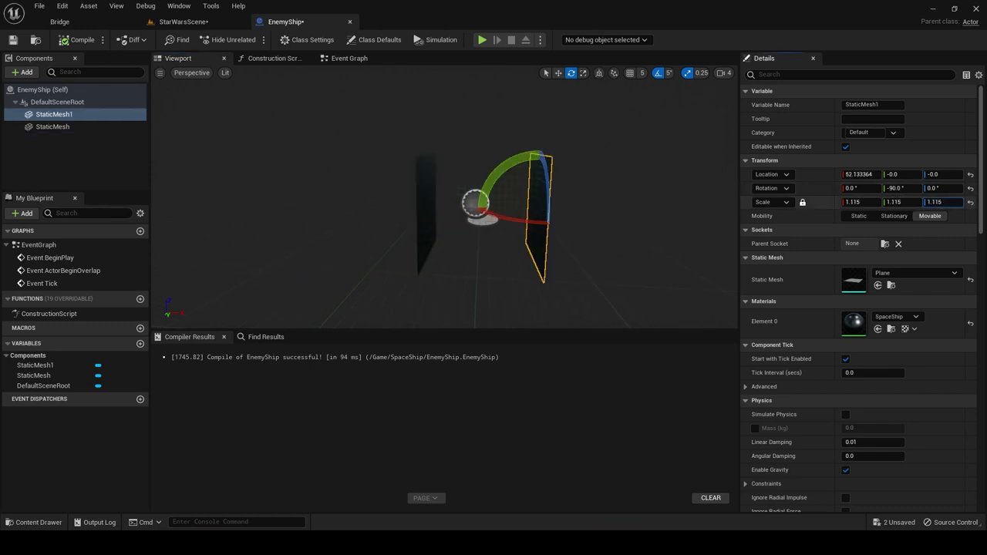
key(ctrl+z)
click(852, 202)
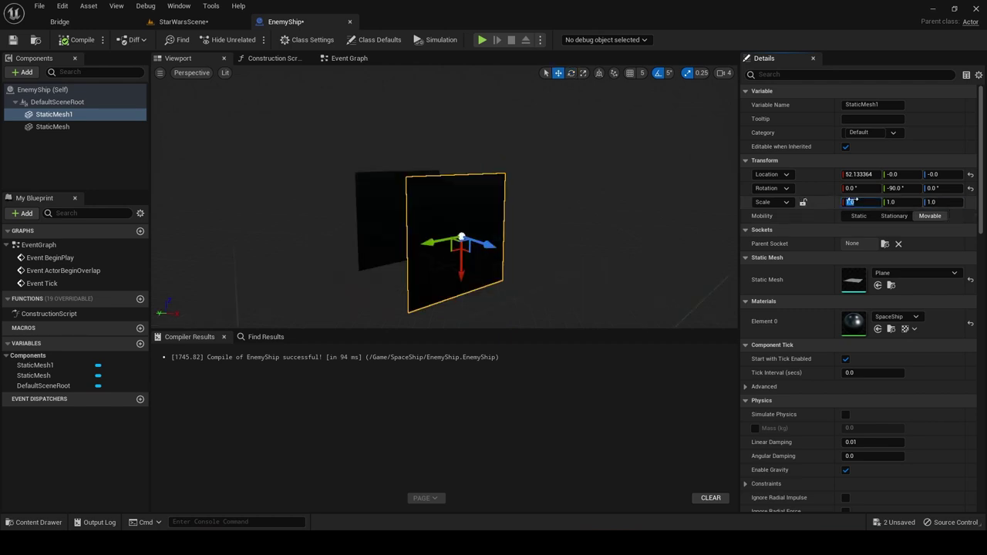
text(2)
key(Return)
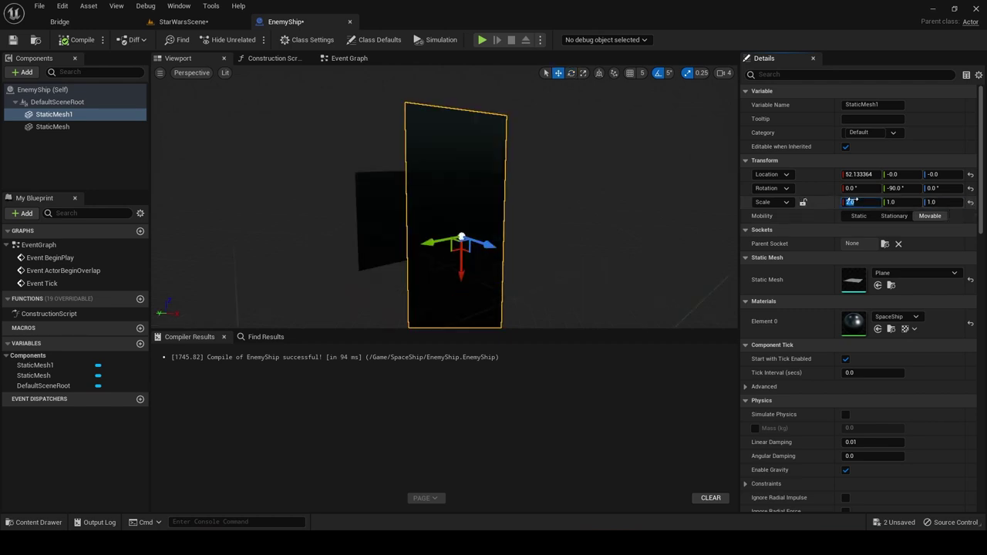
text(1.5)
key(Return)
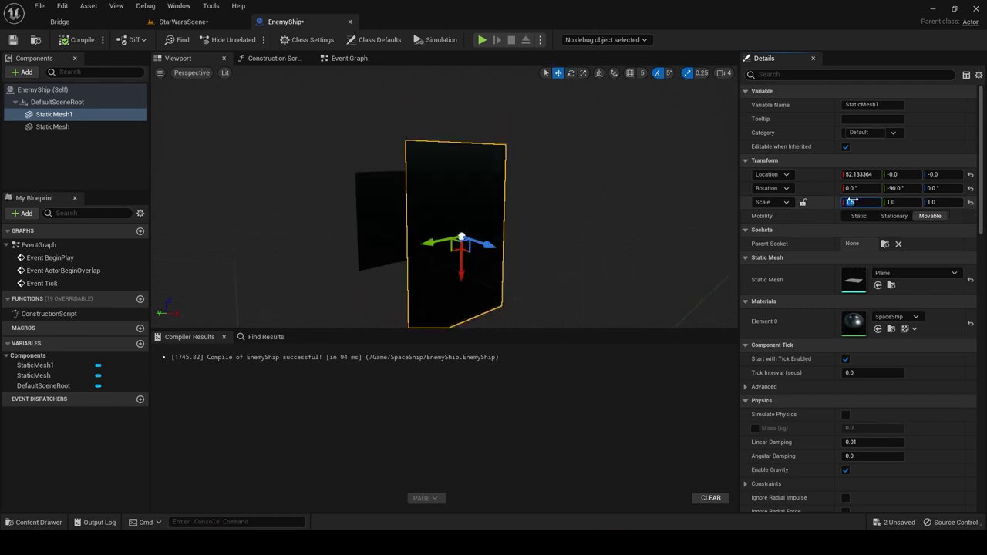
Set the X scale of the other plane, StaticMesh, to 1.5 and compile the blueprint.
click(365, 225)
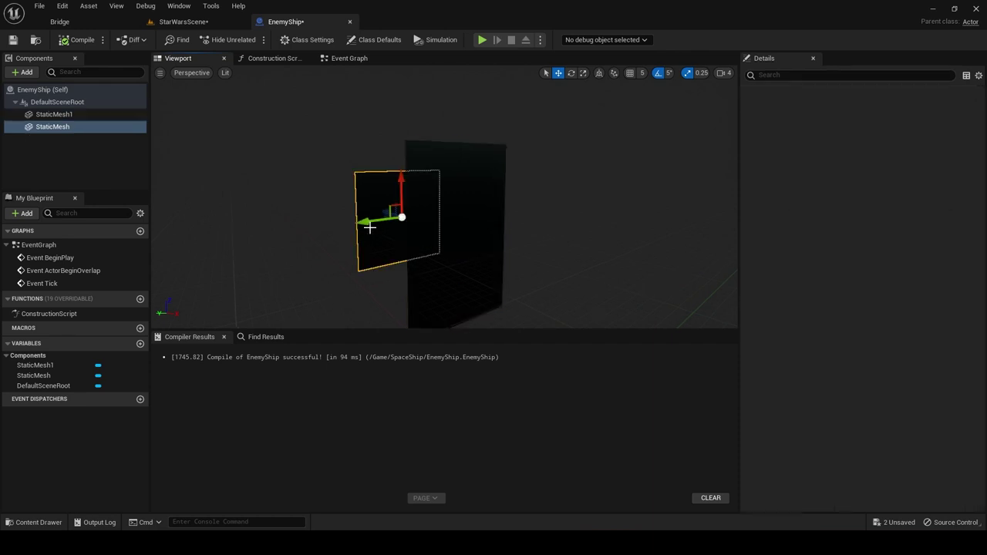
click(861, 202)
text(1)
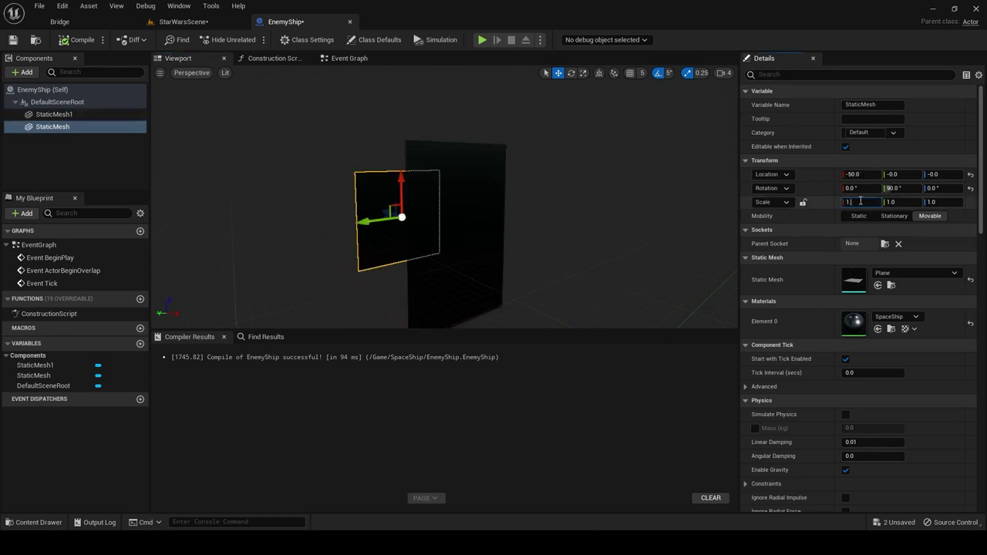
text(.5)
key(Return)
right_drag(606, 208, 540, 214)
Add a static mesh component to the EnemyShip blueprint and assign it the Sphere mesh.
click(23, 72)
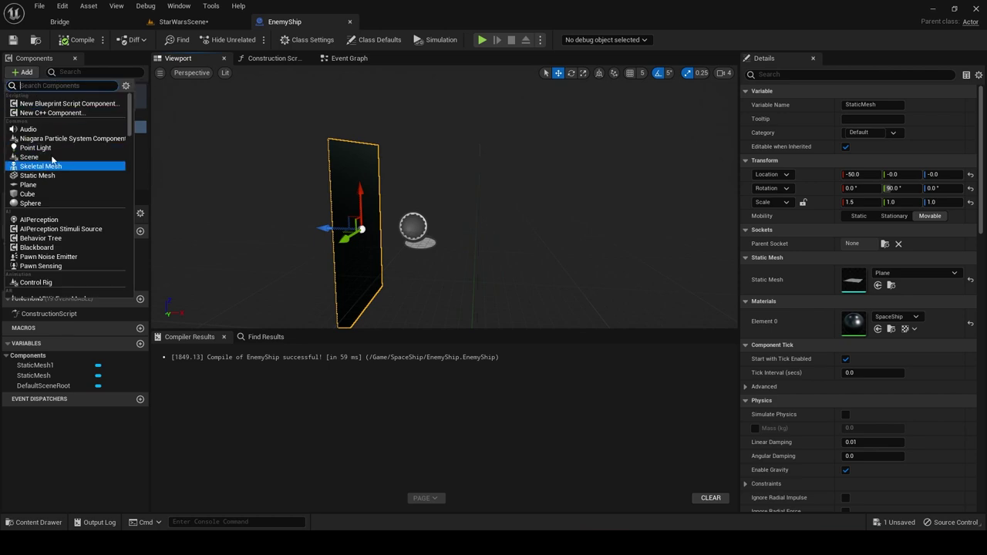
click(37, 175)
click(915, 272)
text(sphere)
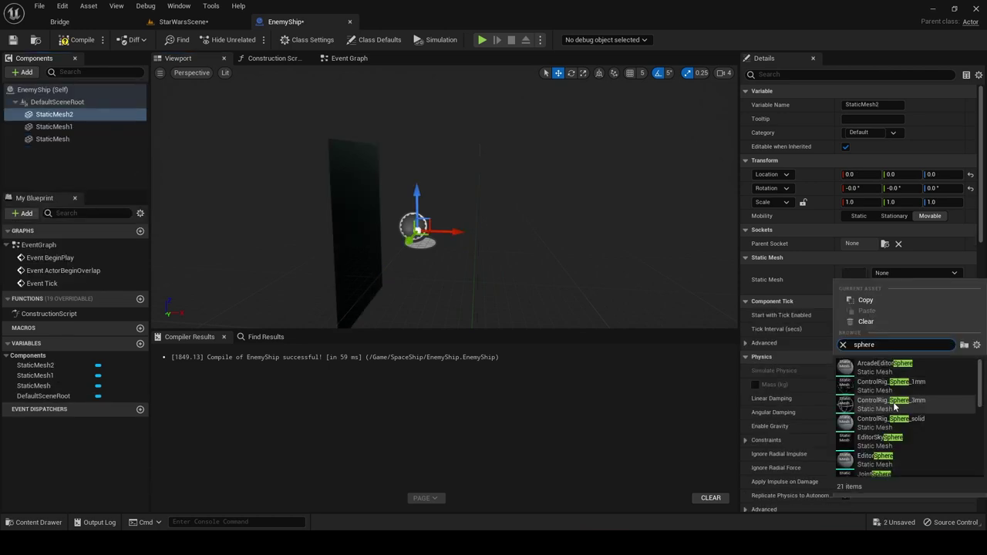
scroll(895, 407, down, 5)
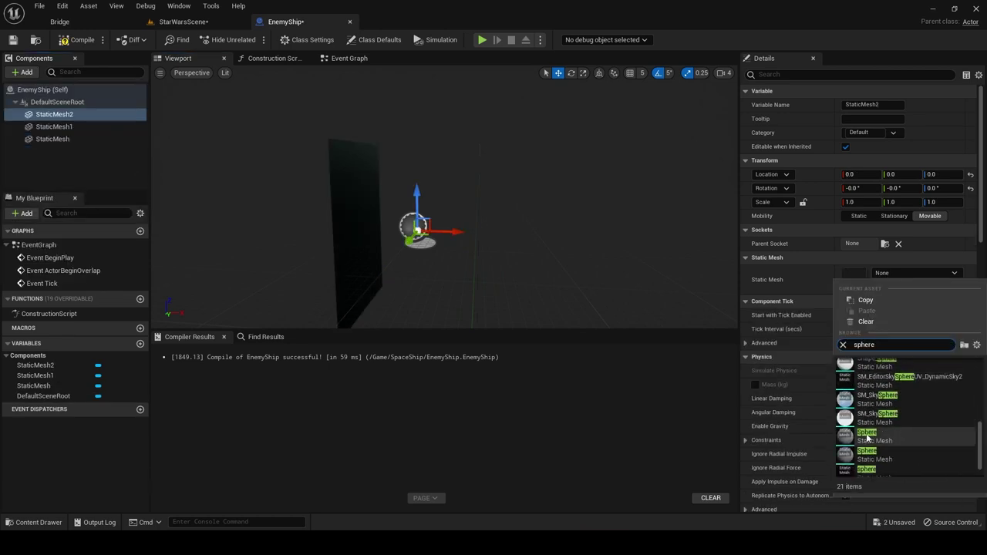
click(867, 433)
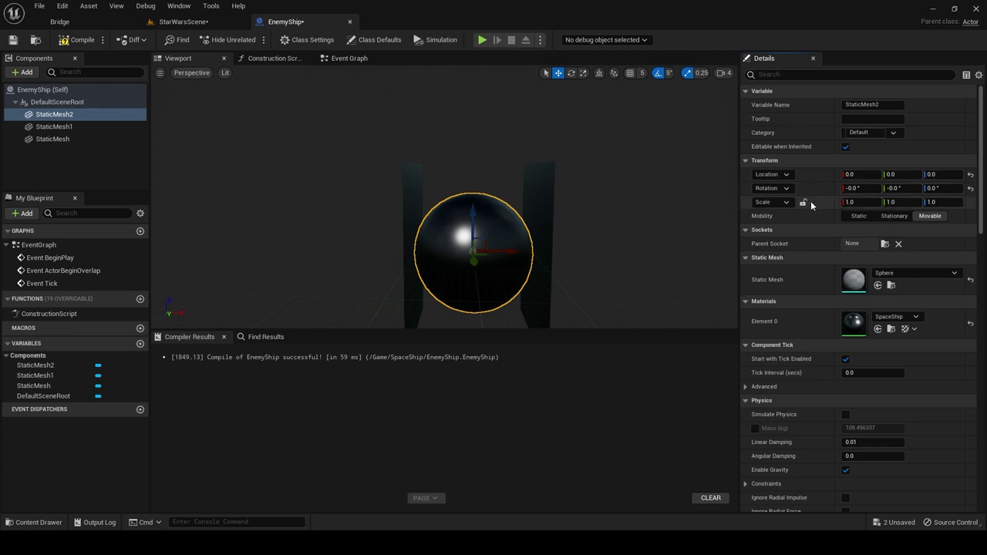
Lock the sphere's scale axes and set its uniform scale to 0.5 after trying 0.4.
click(858, 204)
text(0.4)
key(Return)
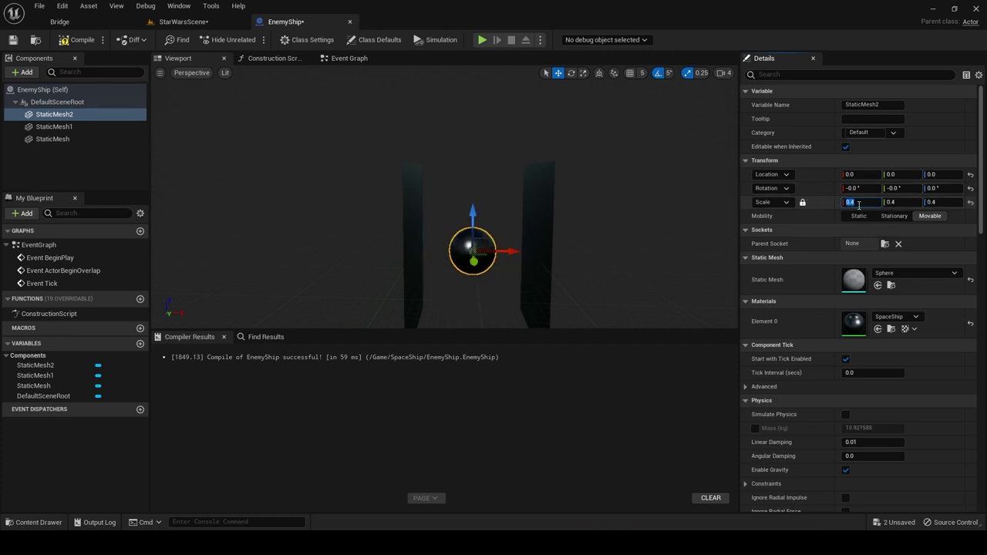
text(0.5)
key(Return)
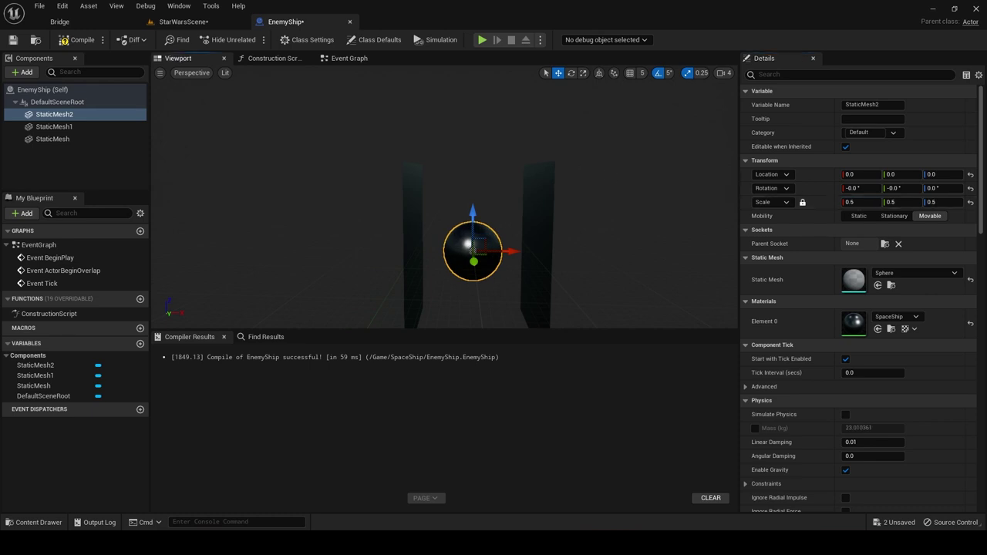
mouse_move(473, 231)
right_down()
mouse_move(417, 244)
mouse_move(482, 236)
mouse_move(455, 236)
right_up()
Add another static mesh component to the blueprint and assign it the Cylinder mesh.
click(23, 74)
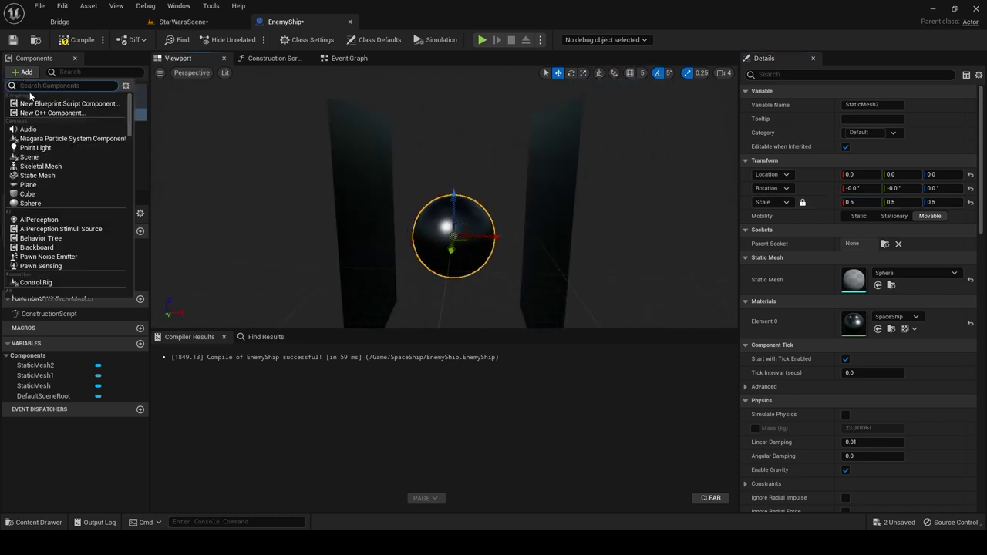
click(39, 172)
click(891, 274)
text(cyl)
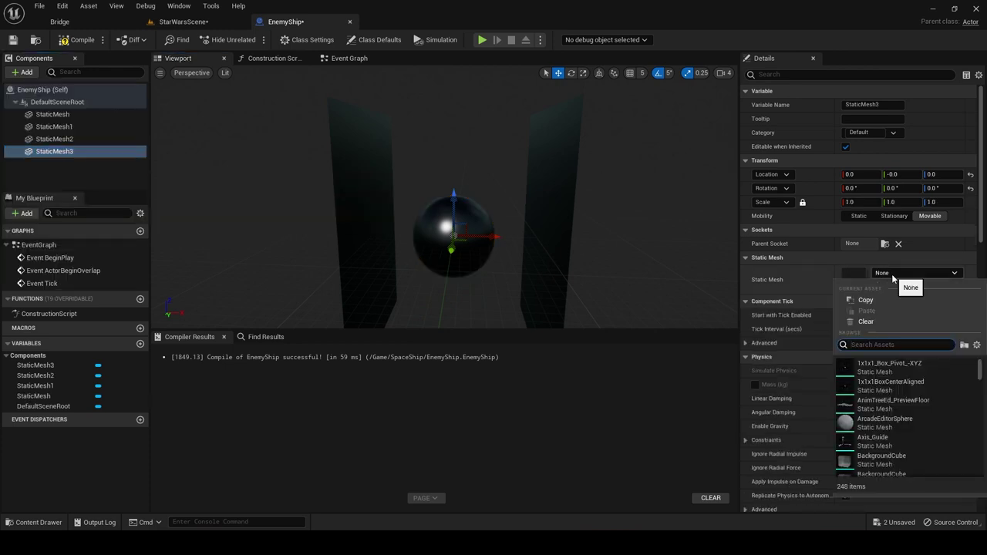
click(880, 383)
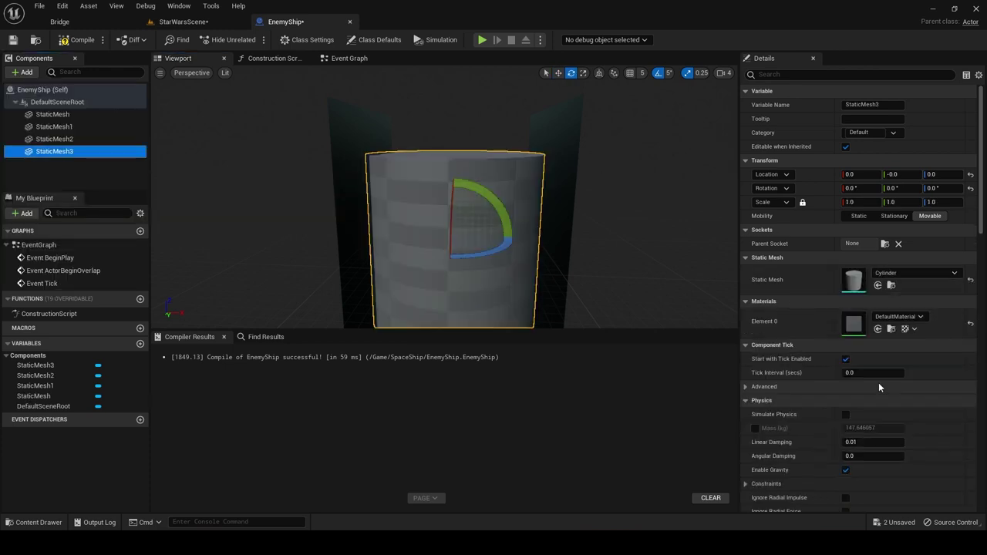
Rotate the cylinder onto its side at -90° about Y and set its uniform scale to 0.3.
drag(496, 197, 535, 125)
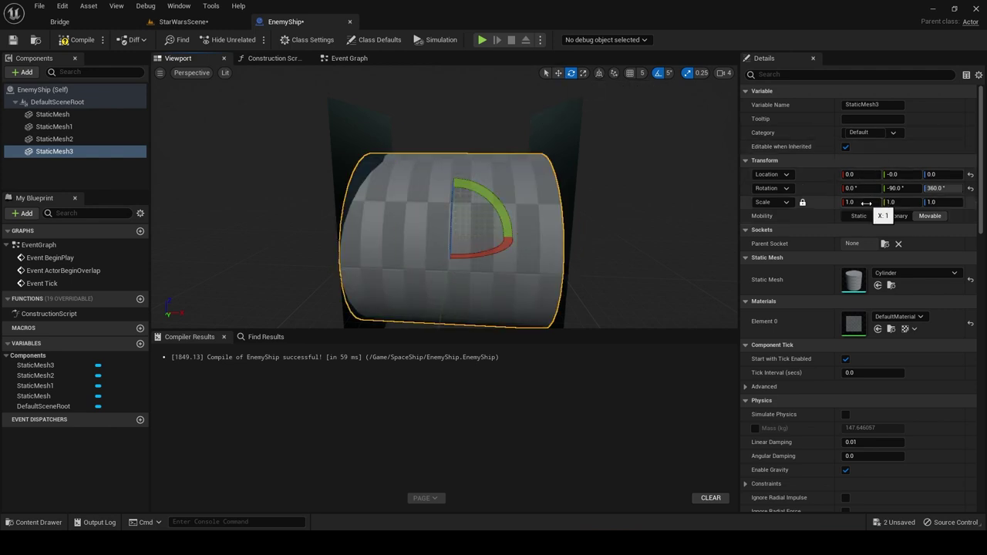
key(Return)
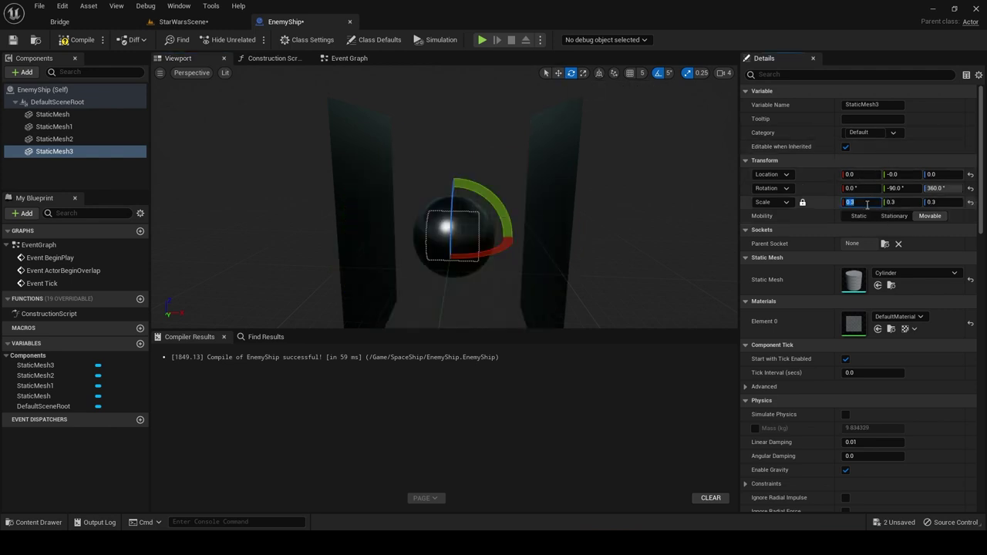
mouse_move(537, 204)
right_down()
mouse_move(494, 204)
mouse_move(537, 204)
right_up()
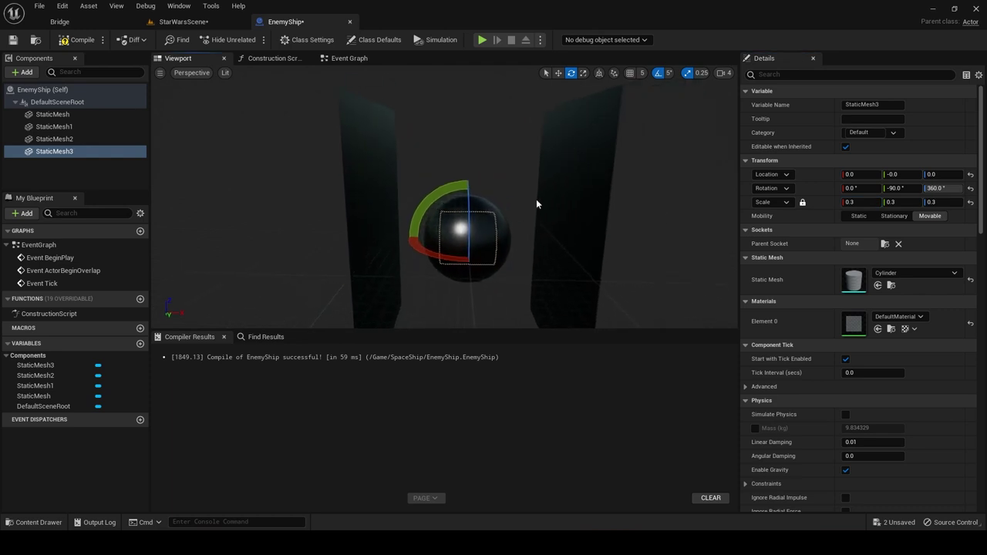
Stretch the cylinder lengthwise through the sphere to span both planes, adjust its position slightly, and set its Z scale to 1.
click(582, 72)
drag(504, 237, 587, 238)
right_drag(493, 123, 535, 123)
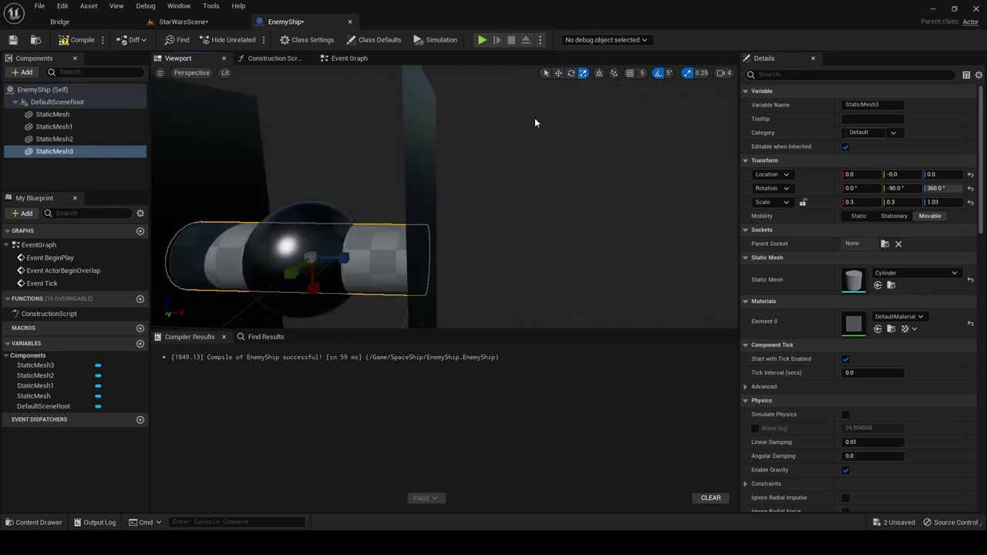
click(558, 73)
drag(358, 262, 351, 260)
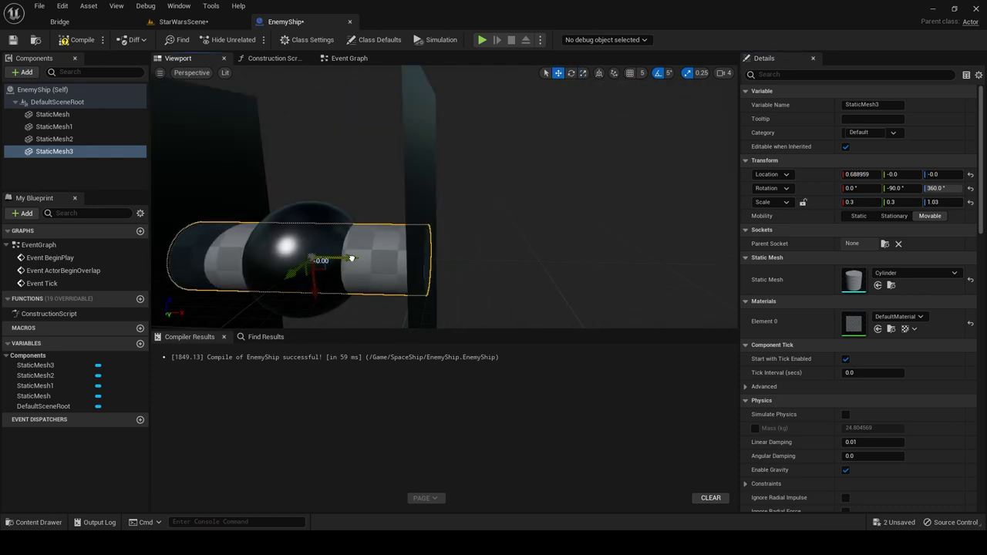
right_drag(352, 259, 812, 243)
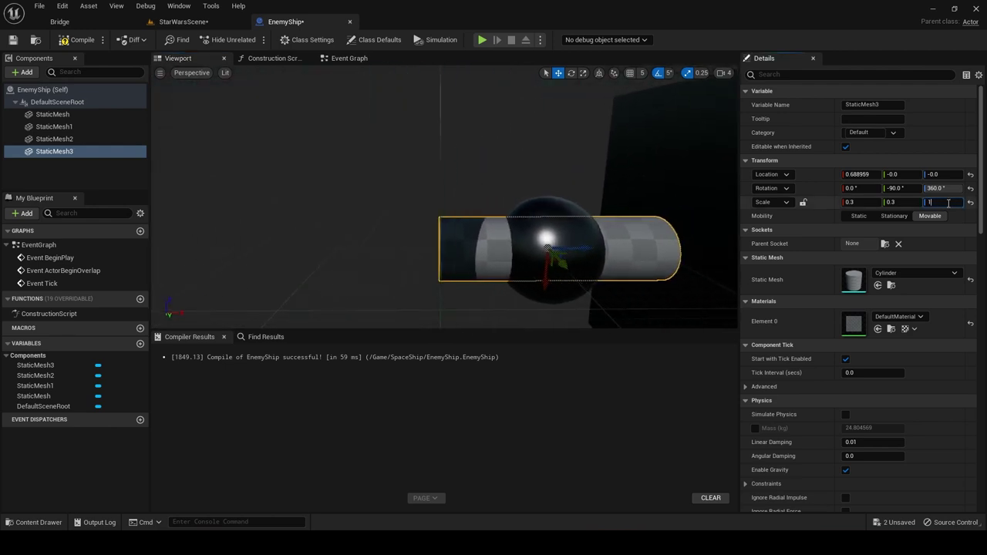
key(Return)
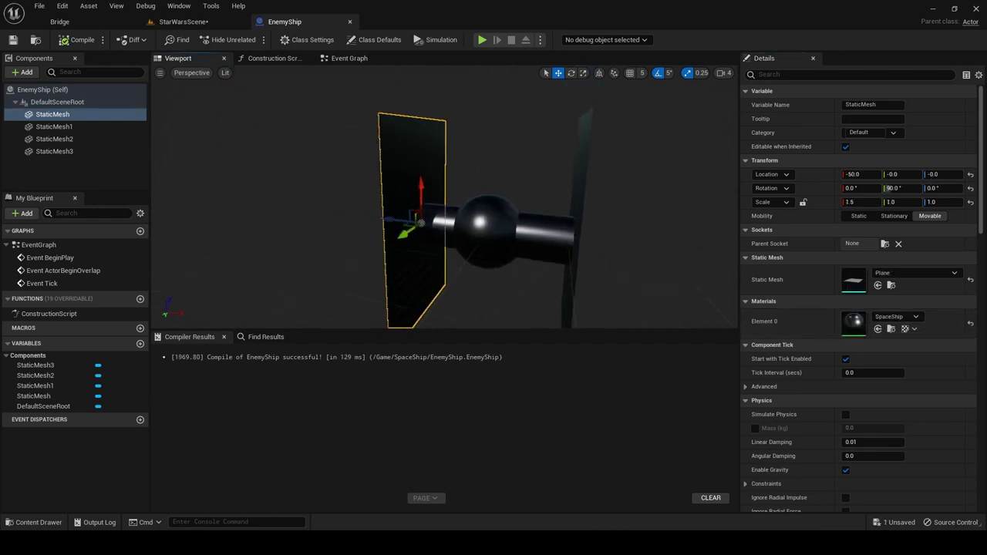
mouse_move(444, 231)
right_down()
mouse_move(517, 231)
mouse_move(432, 232)
right_up()
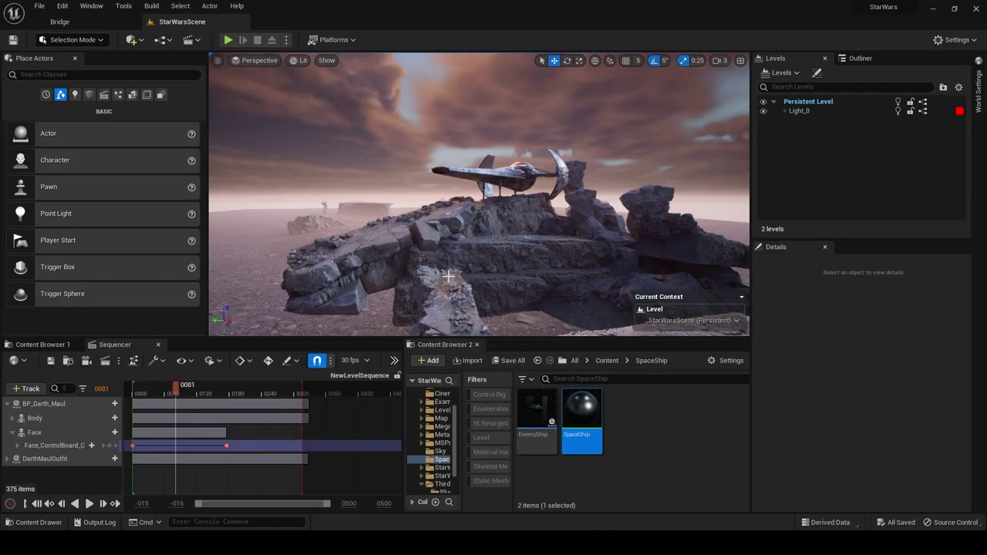
Select CineCameraActor1 for its preview and place an EnemyShip in the StarWarsScene level near the landed spaceship.
right_drag(340, 270, 393, 332)
click(532, 237)
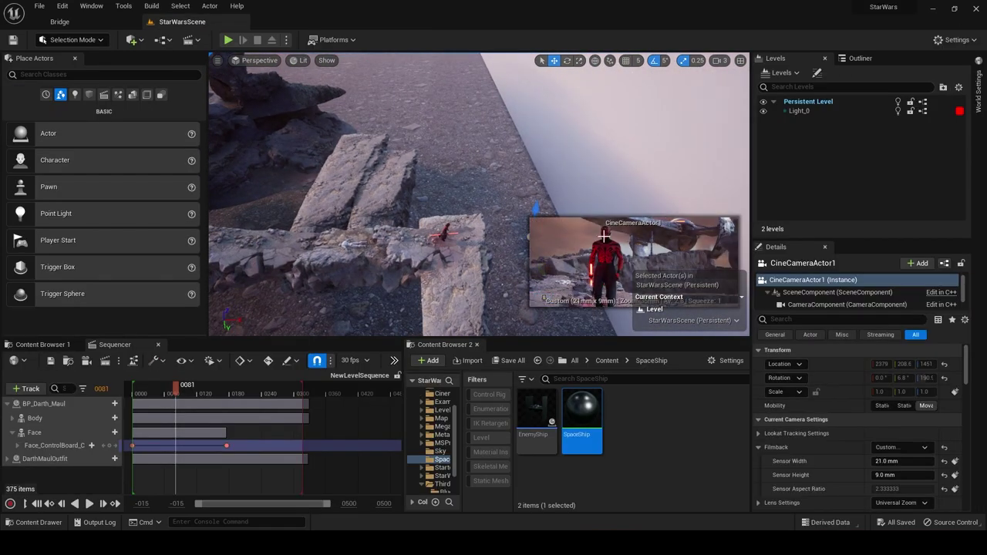
right_drag(584, 173, 540, 116)
drag(537, 416, 567, 185)
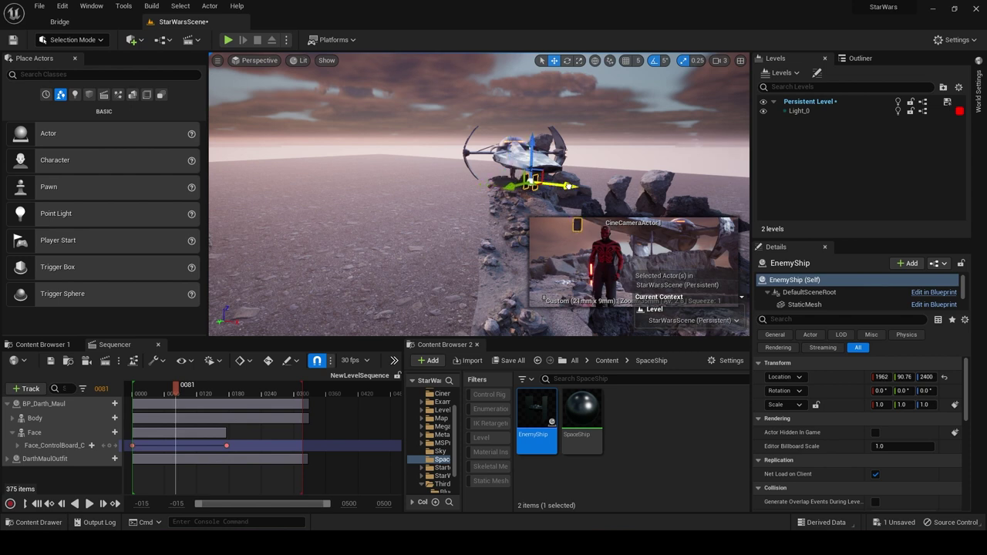
Lock the placed EnemyShip's scale axes and set its uniform scale to 10 after trying 100.
click(884, 407)
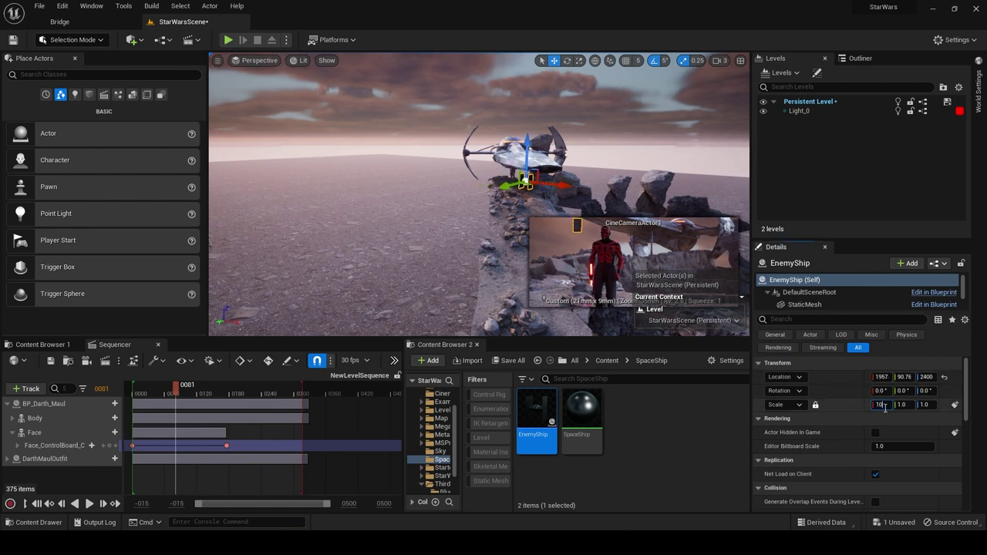
text(100)
key(Return)
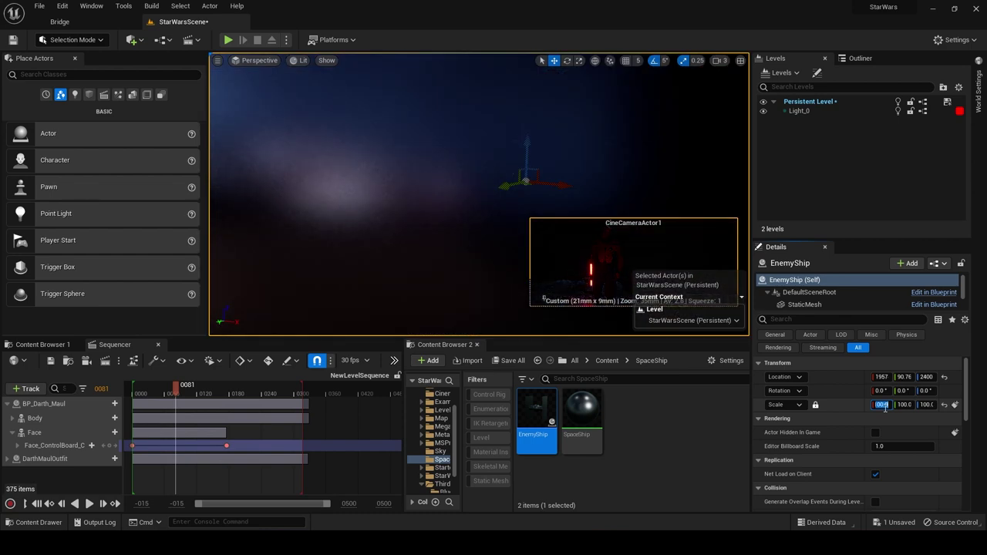
text(10)
key(Return)
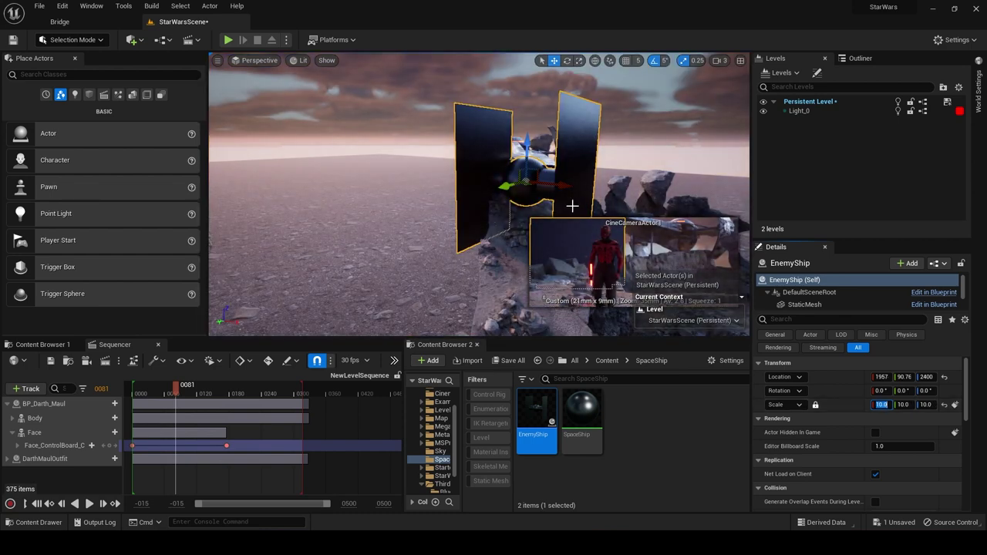
Move the EnemyShip far behind the landed spaceship and up into the sky, with its Z rotation at -45°.
drag(567, 186, 561, 133)
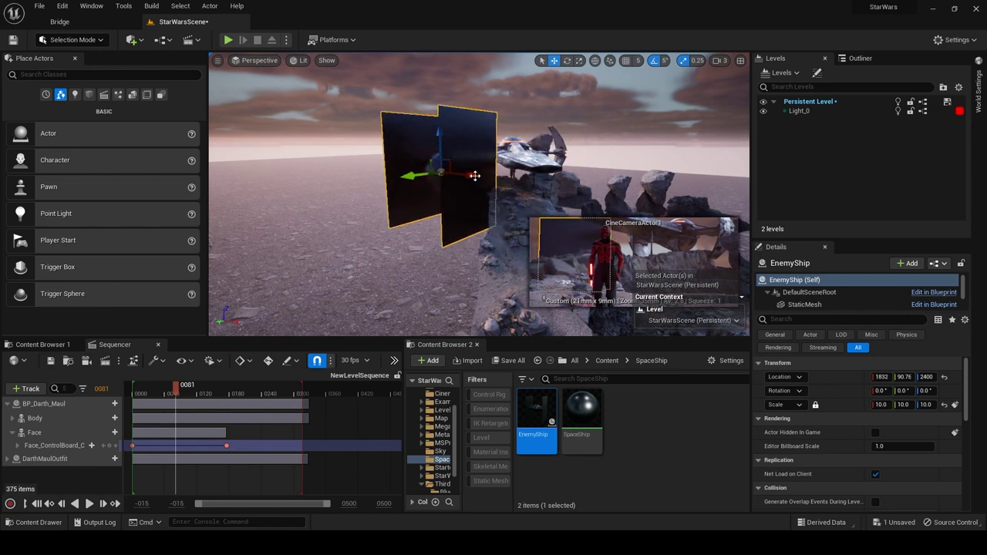
drag(468, 175, 394, 124)
right_drag(478, 193, 455, 163)
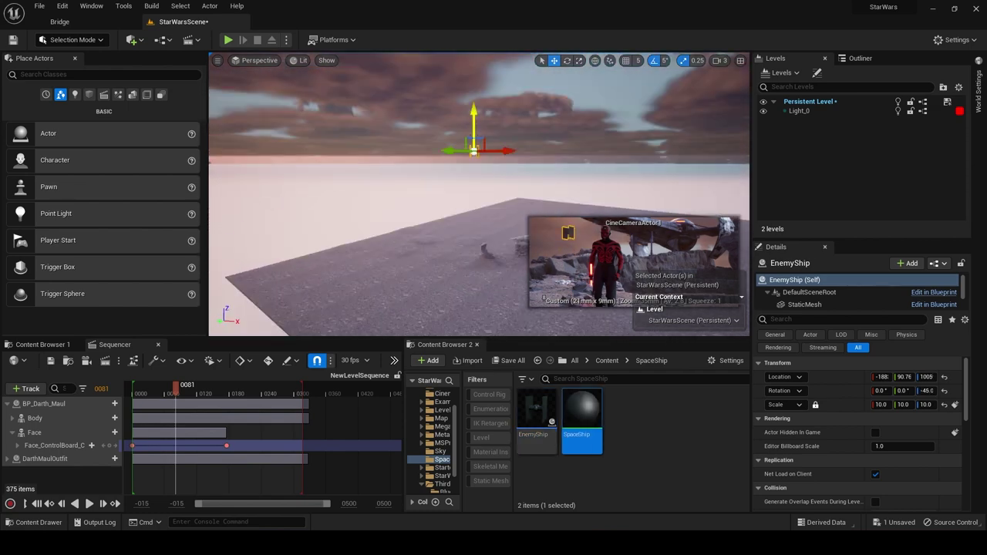
Duplicate the EnemyShip lower in the sky and move the original farther aside and higher.
alt+drag(467, 108, 430, 153)
click(470, 137)
click(474, 148)
drag(311, 154, 331, 153)
drag(360, 117, 360, 92)
Rotate the lower EnemyShip2 to -80° about Z and raise it slightly.
click(470, 163)
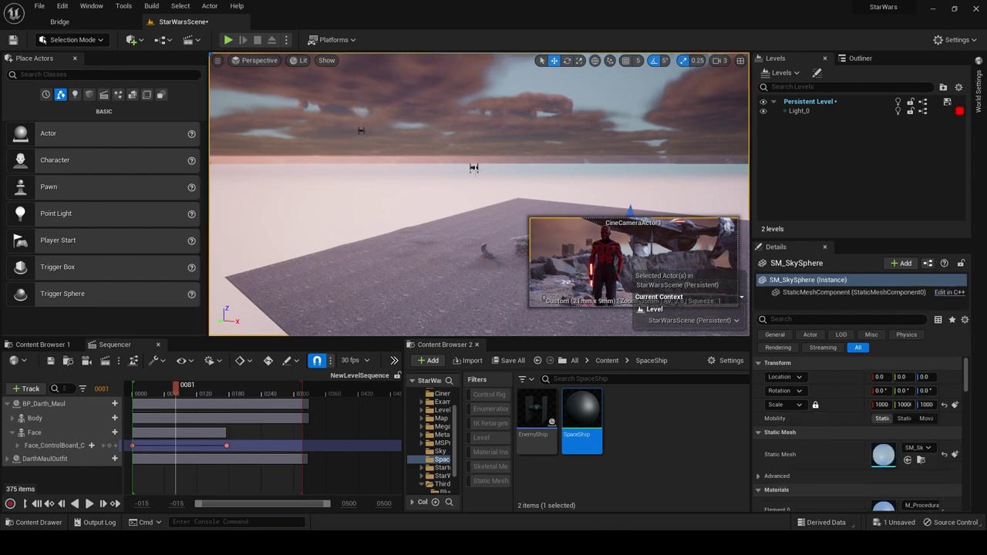
click(472, 168)
click(567, 60)
drag(497, 178, 540, 175)
click(553, 60)
drag(476, 125, 476, 120)
Duplicate the higher EnemyShip along its Y axis and set the copy's uniform scale to 7 after trying 0.7.
click(528, 140)
right_drag(528, 139, 498, 119)
click(452, 125)
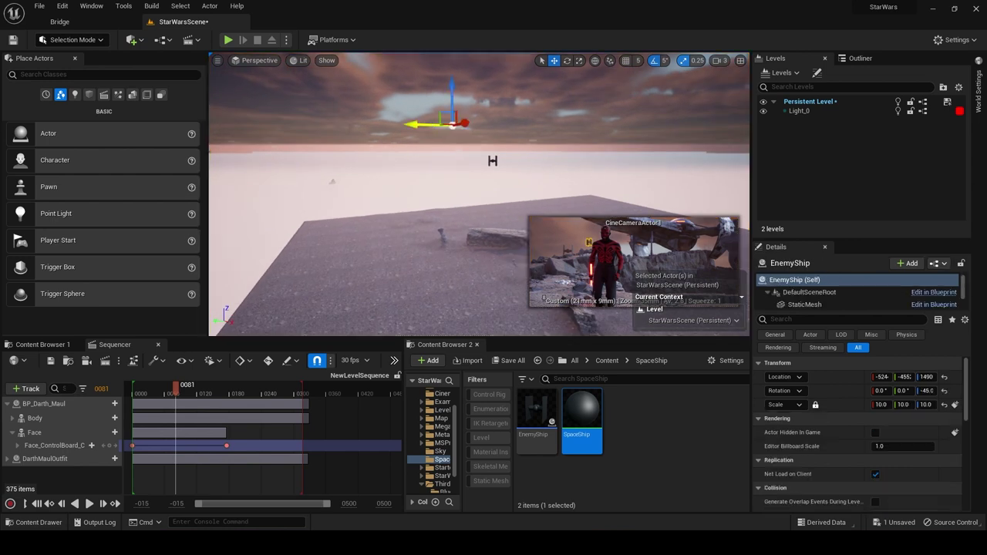
click(884, 405)
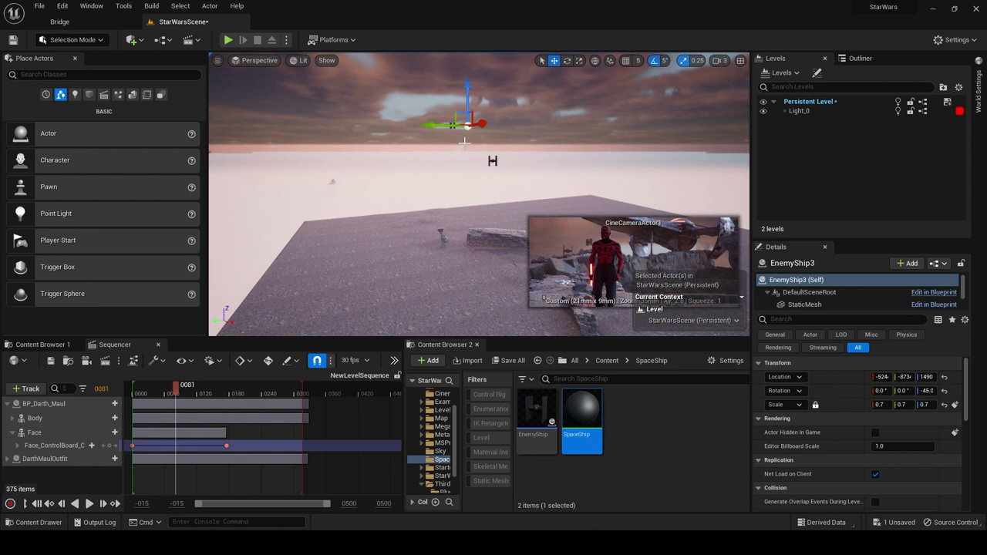
click(465, 137)
click(881, 405)
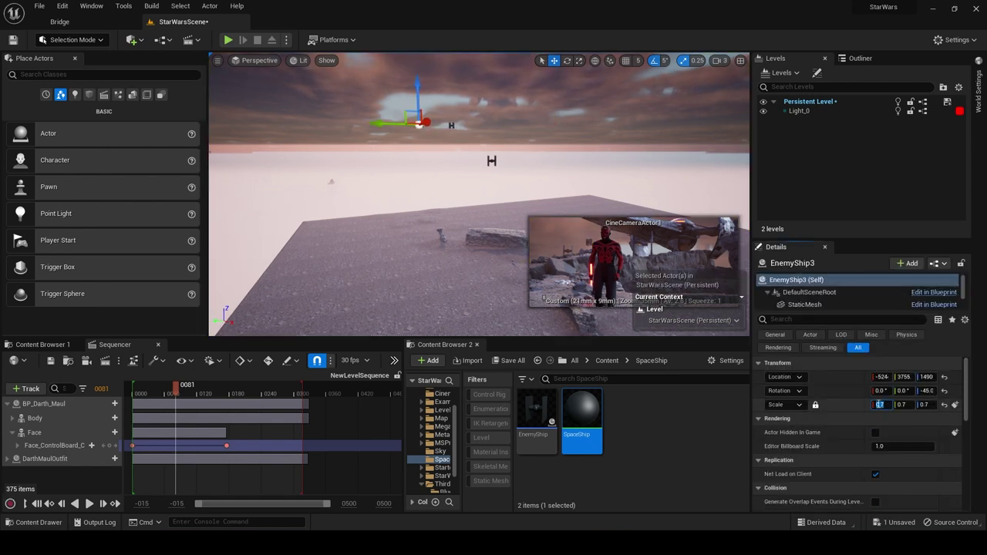
Reposition EnemyShip3 and turn it to -75° about Z, and tilt the neighbouring original EnemyShip about its X axis.
drag(386, 124, 393, 129)
key(e)
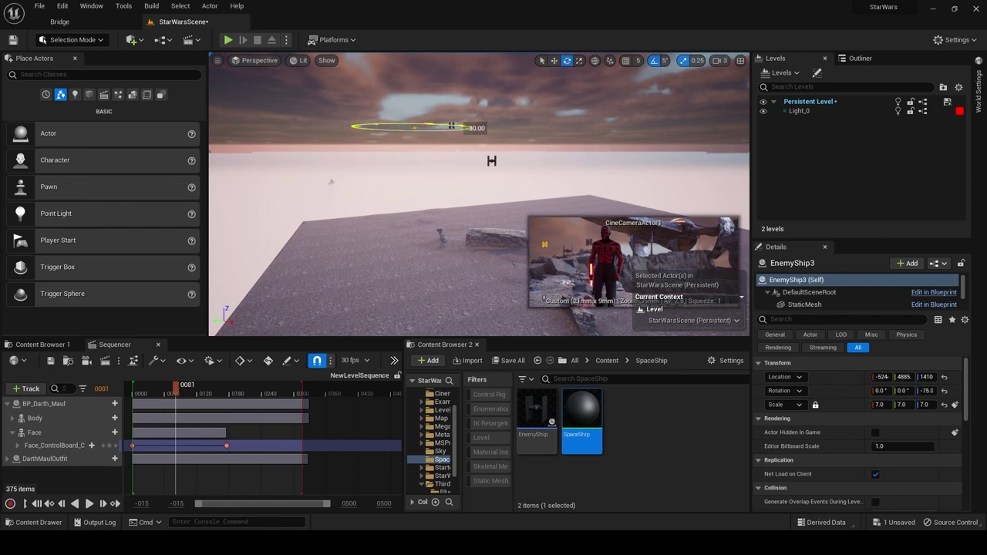
click(413, 127)
click(453, 126)
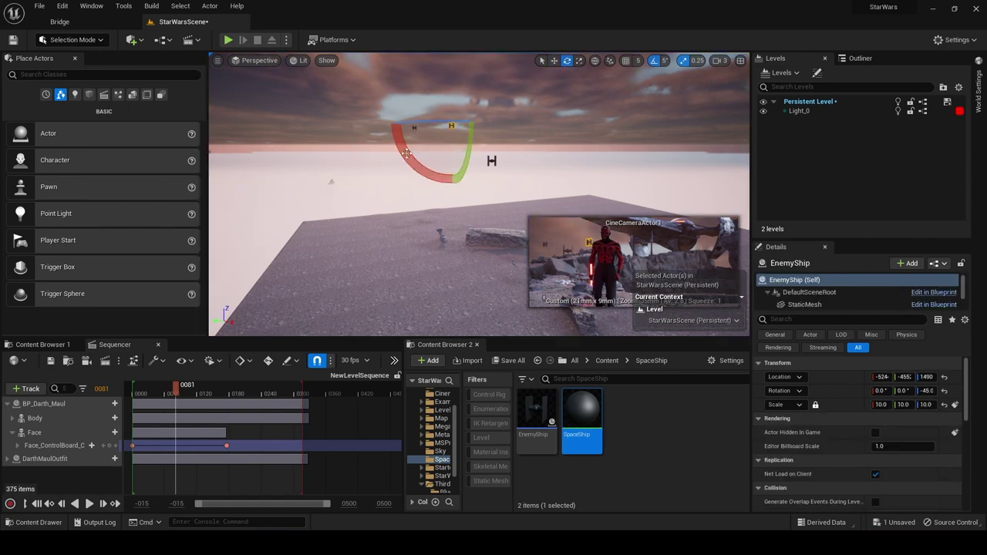
drag(407, 153, 393, 101)
Duplicate EnemyShip2 into two more distant ships and place one copy higher in the clouds above the other.
click(474, 184)
mouse_move(474, 184)
right_down()
mouse_move(455, 169)
mouse_move(474, 183)
right_up()
click(468, 177)
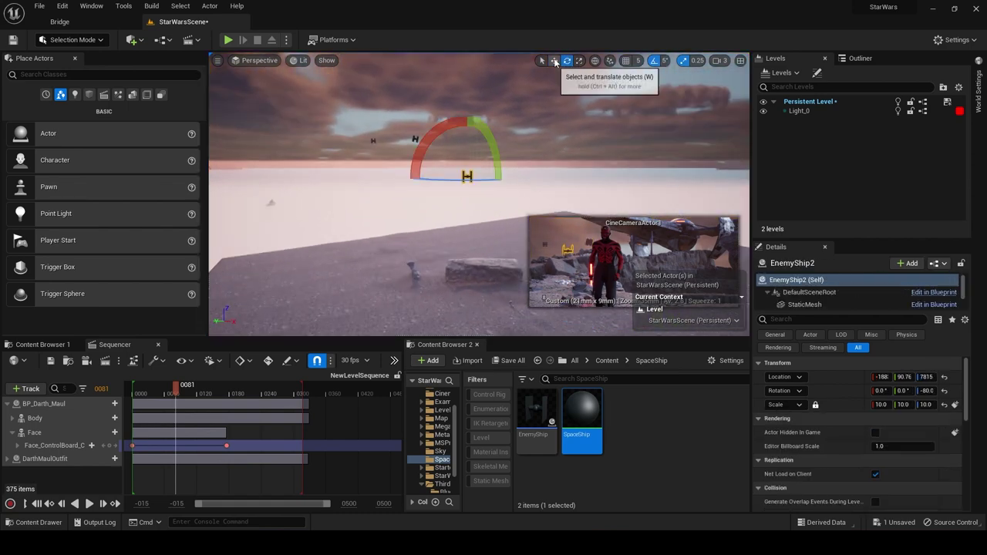
click(554, 60)
alt+drag(443, 177, 515, 175)
drag(571, 135, 603, 184)
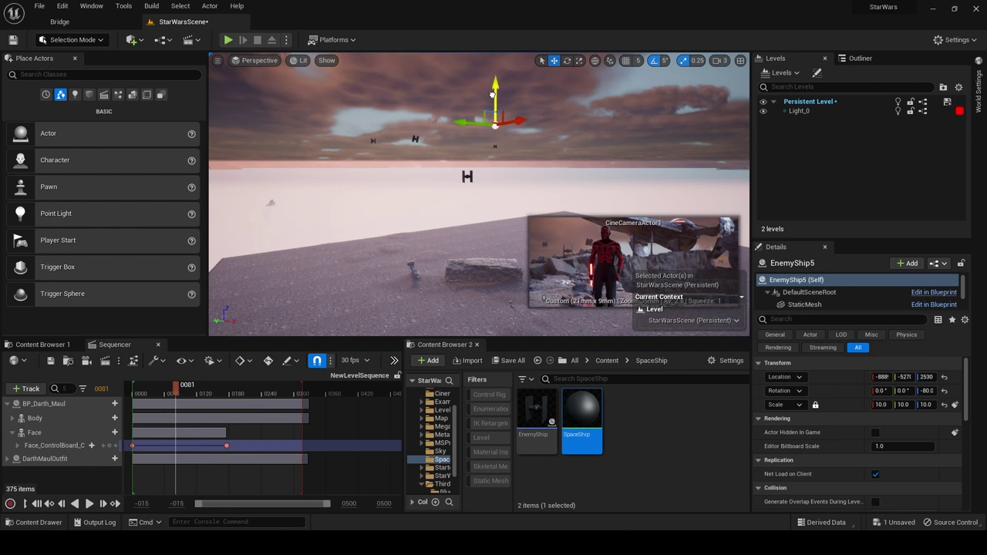
Duplicate the nearest EnemyShip out to its side, turn the copy to a different heading, and deselect it.
click(480, 176)
click(467, 176)
alt+drag(449, 175, 547, 174)
click(569, 61)
key(Escape)
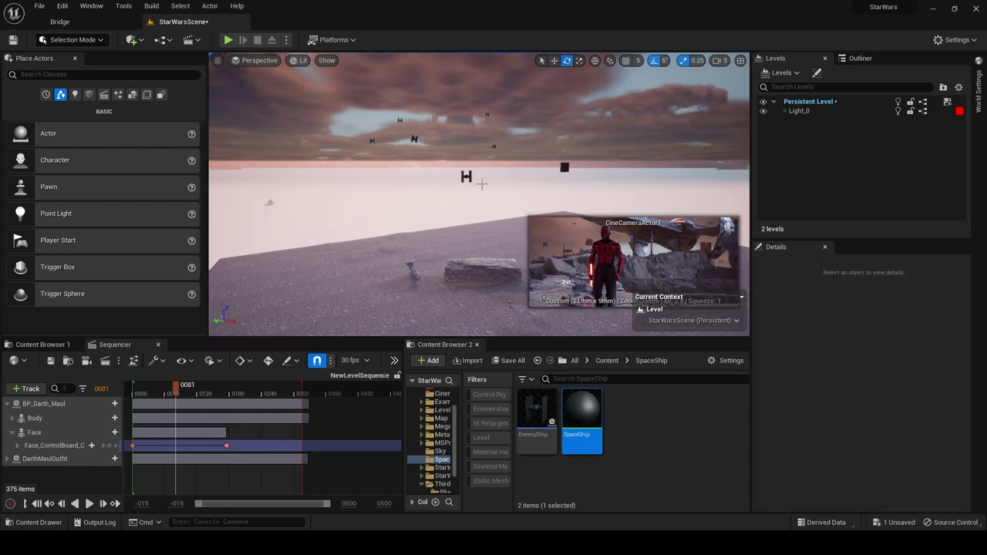
right_drag(482, 184, 571, 274)
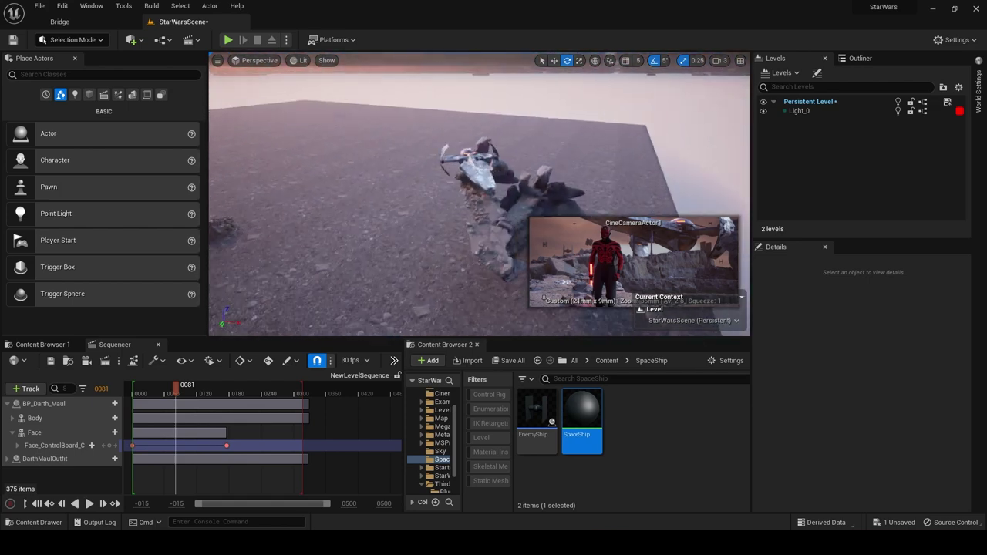
right_drag(499, 246, 502, 184)
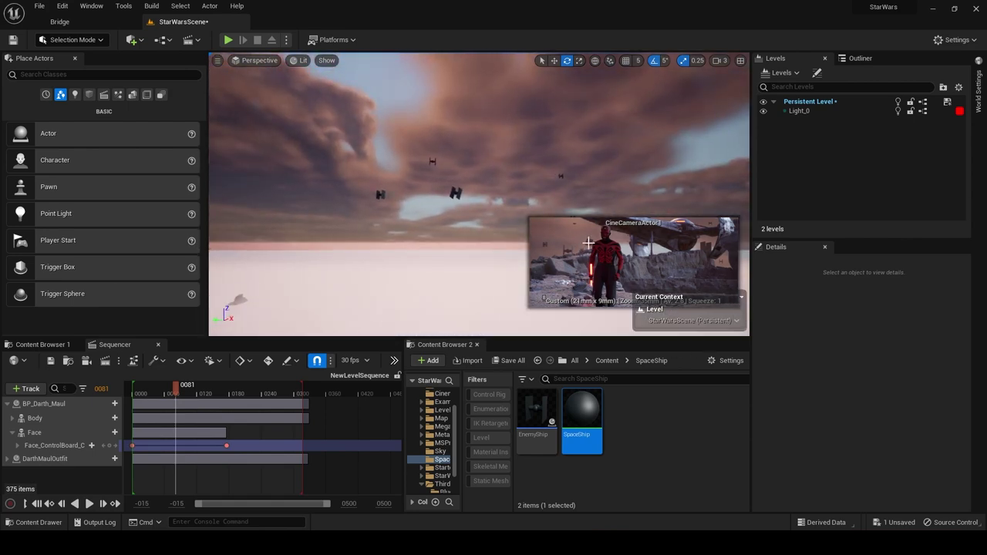
Focus on the nearest EnemyShip in the sky and place a Cylinder shape in front of its round cockpit.
click(473, 224)
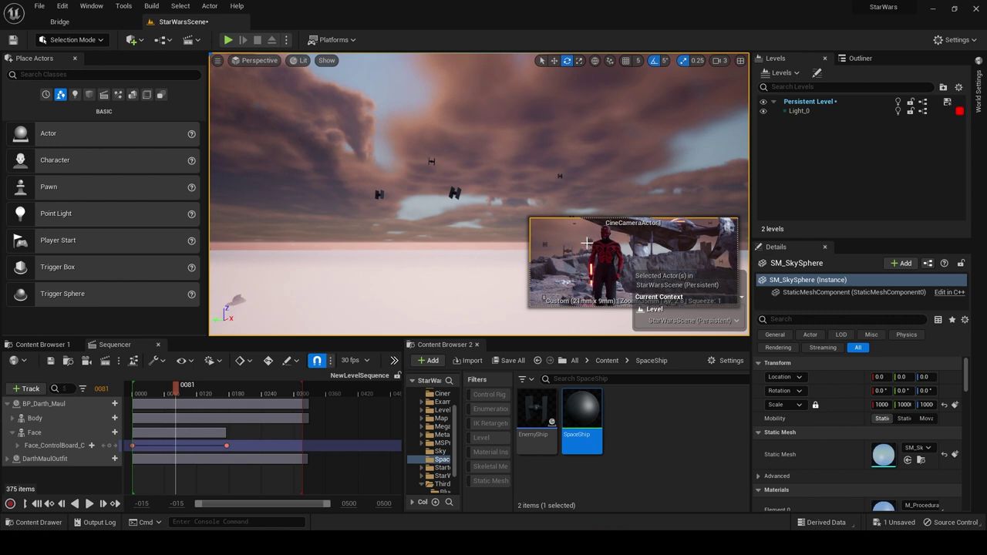
click(453, 193)
right_drag(453, 193, 465, 195)
key(f)
click(89, 94)
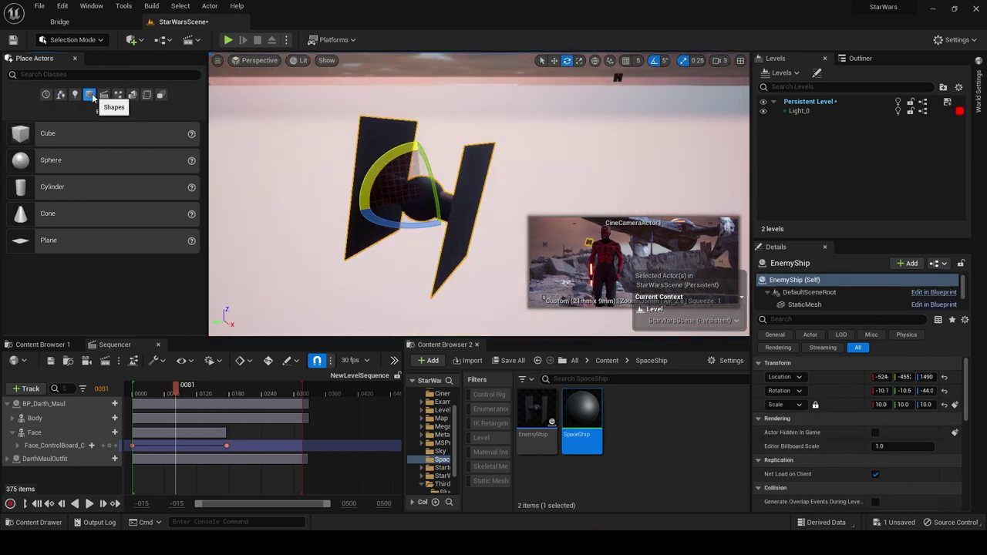
drag(179, 186, 458, 230)
right_drag(449, 222, 540, 193)
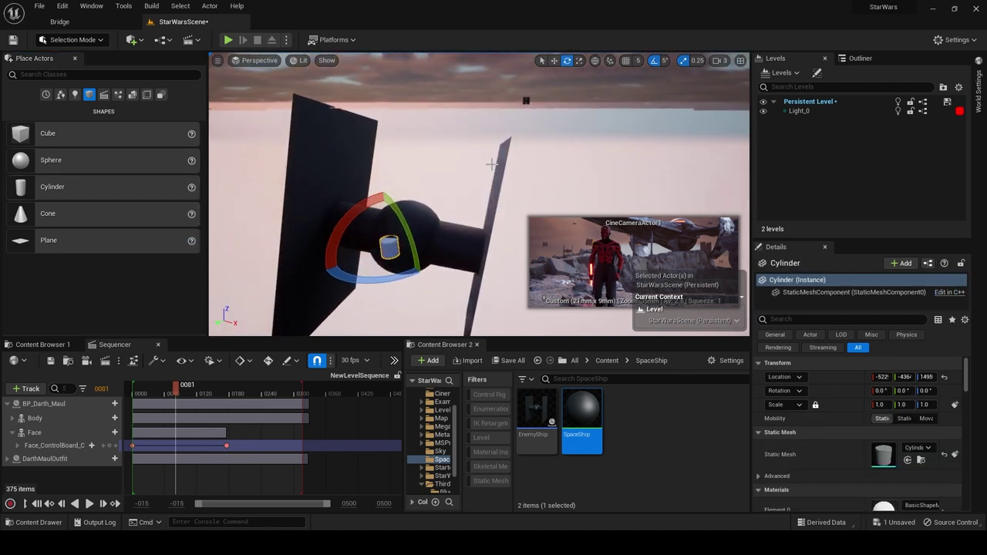
Rotate the cylinder to about 70° on X and -45° on Z to match the ship's heading.
drag(348, 218, 393, 213)
drag(371, 276, 459, 253)
right_drag(364, 247, 400, 243)
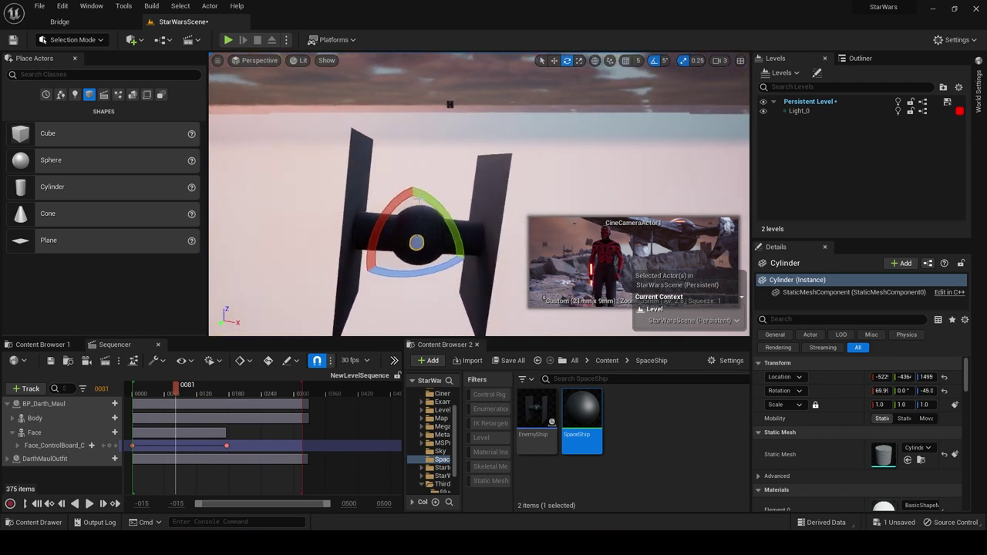
Unlock the cylinder's scale, stretch it to a Z scale of 20 after trying 50, and move it forward out of the ship.
click(815, 404)
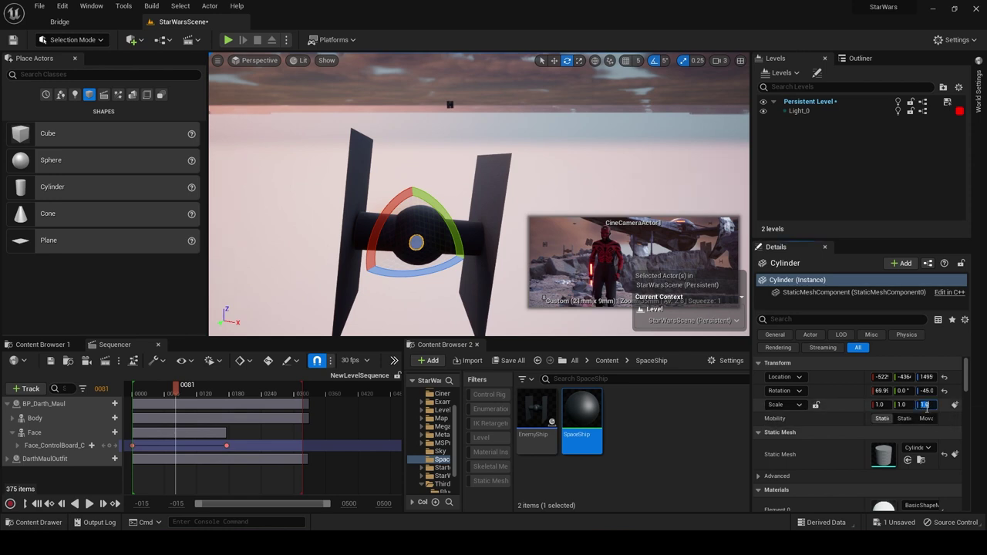
click(925, 406)
text(50)
key(Return)
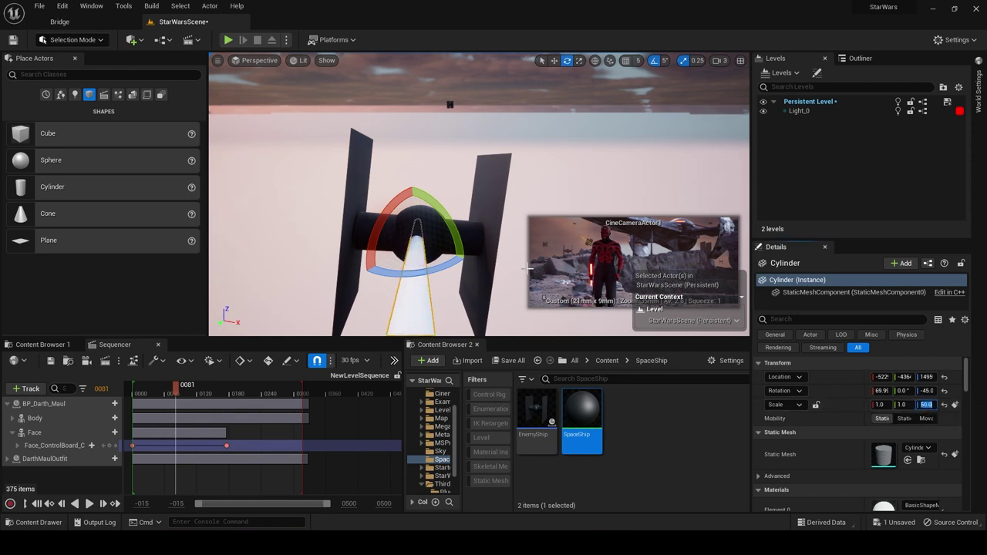
right_drag(465, 242, 409, 242)
click(933, 404)
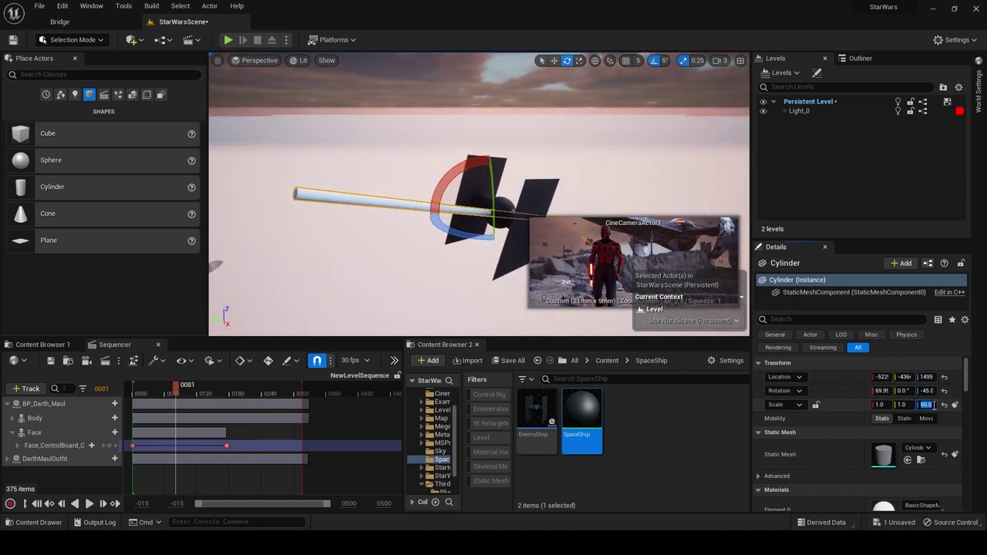
text(20)
key(Return)
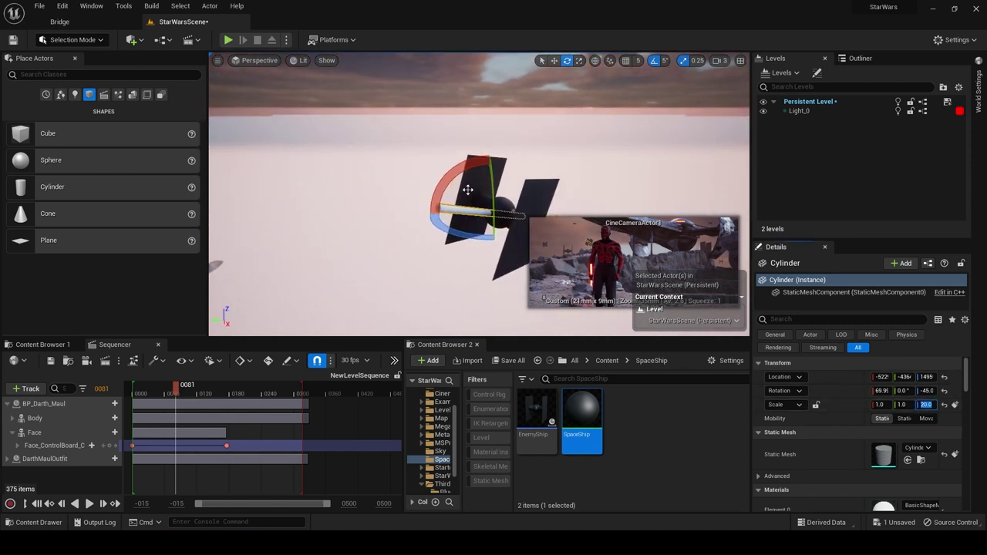
click(554, 61)
drag(460, 213, 432, 223)
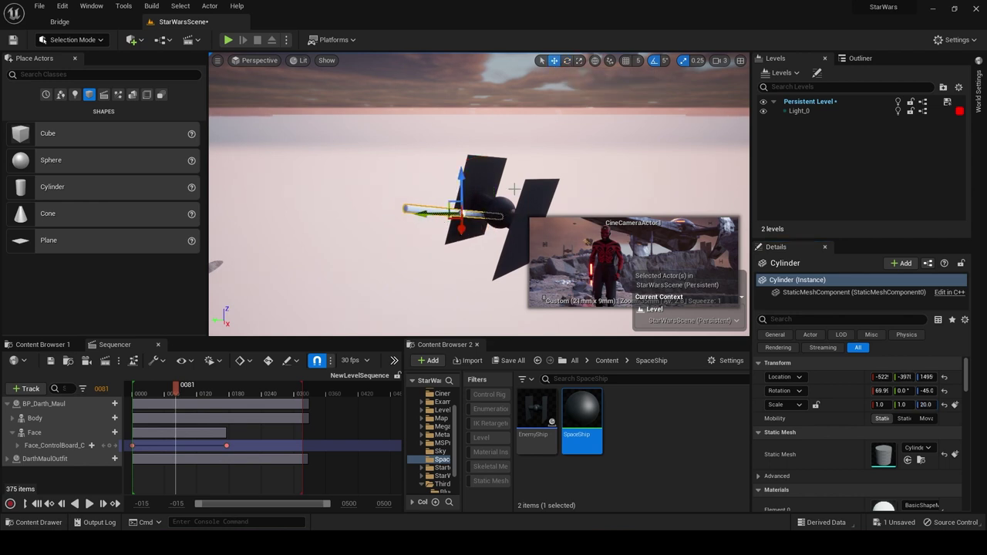
Create a material named Emissive in the SpaceShip folder and open it for editing.
right_click(637, 421)
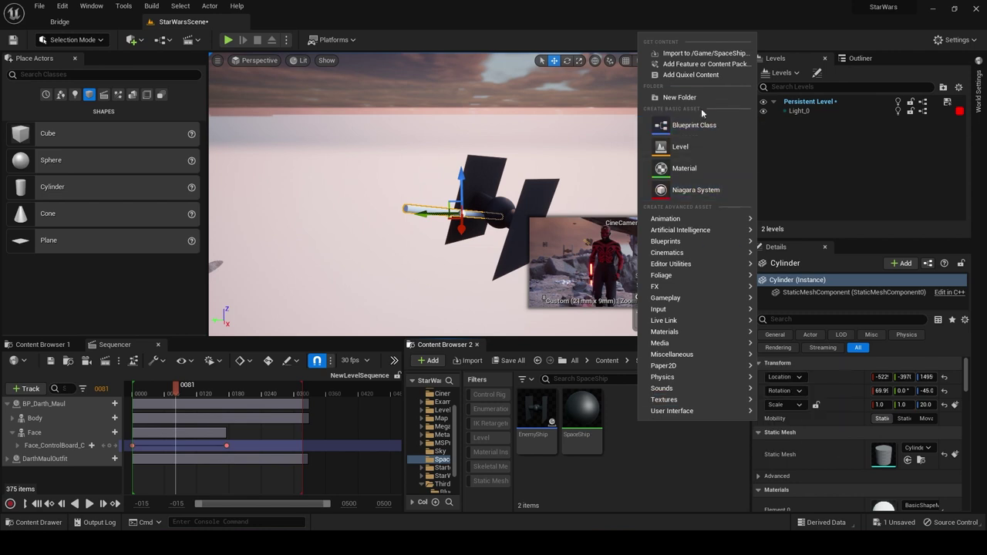
click(685, 168)
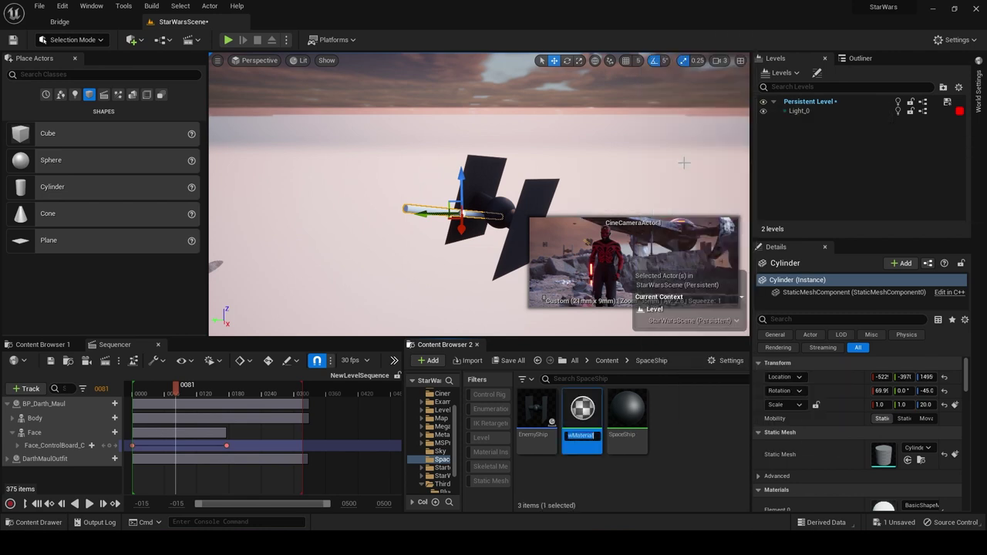
text(Emissive)
key(Return)
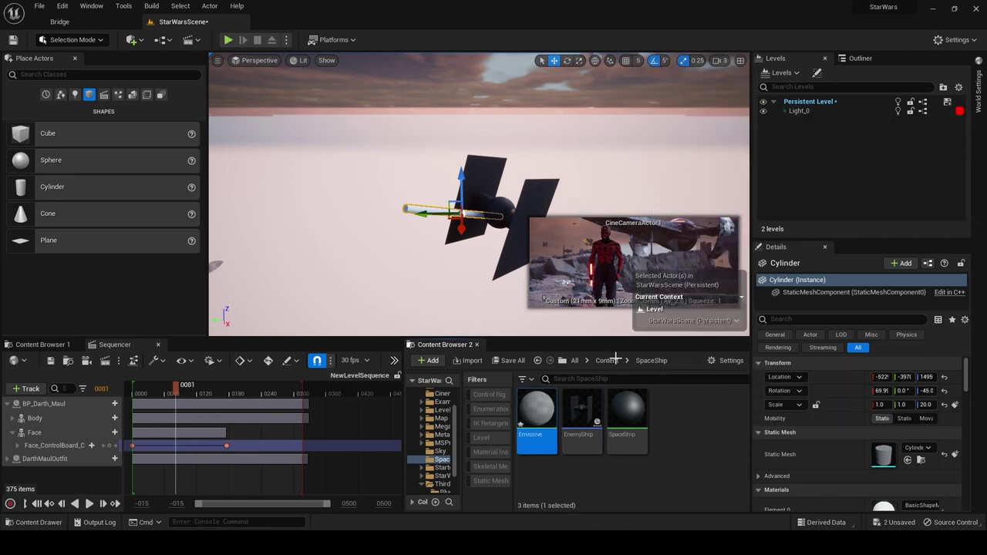
double_click(537, 413)
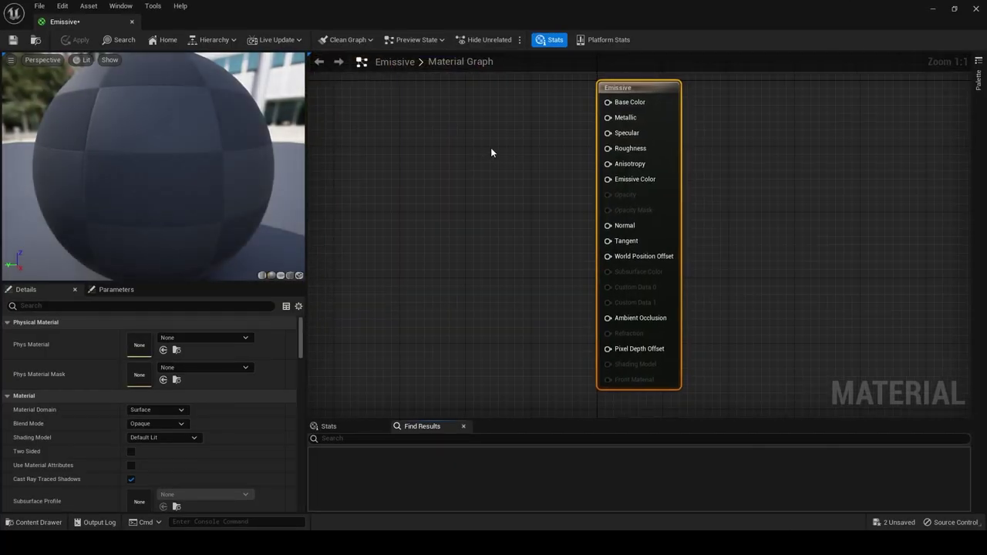
right_drag(492, 152, 511, 149)
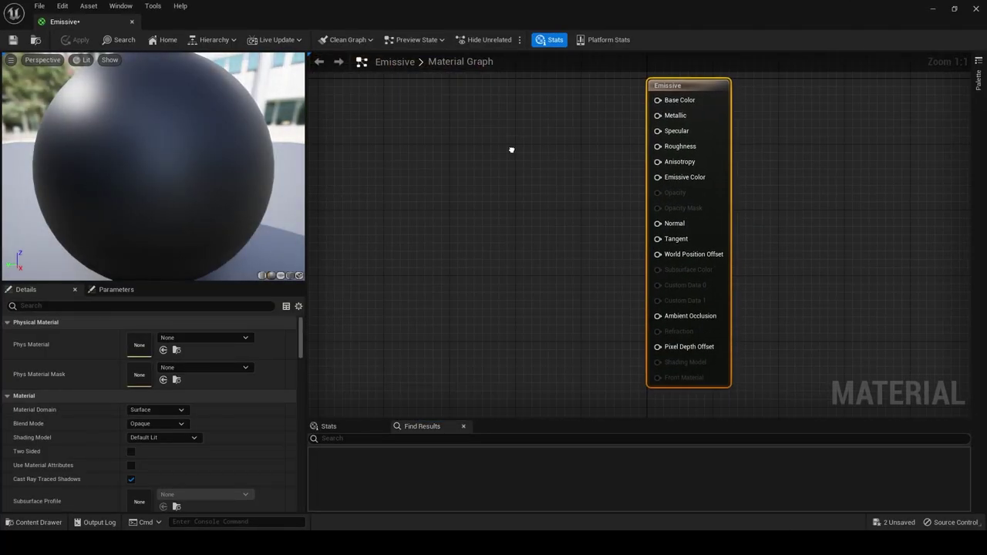
Add a three-component colour constant and a scalar constant, multiply them, and feed the product into Emissive Color.
click(444, 190)
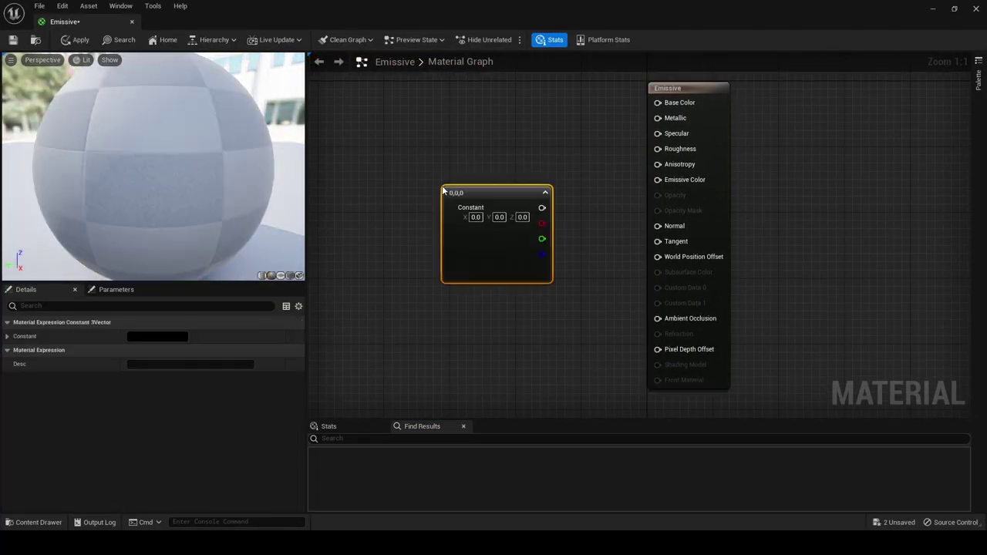
drag(464, 232, 415, 192)
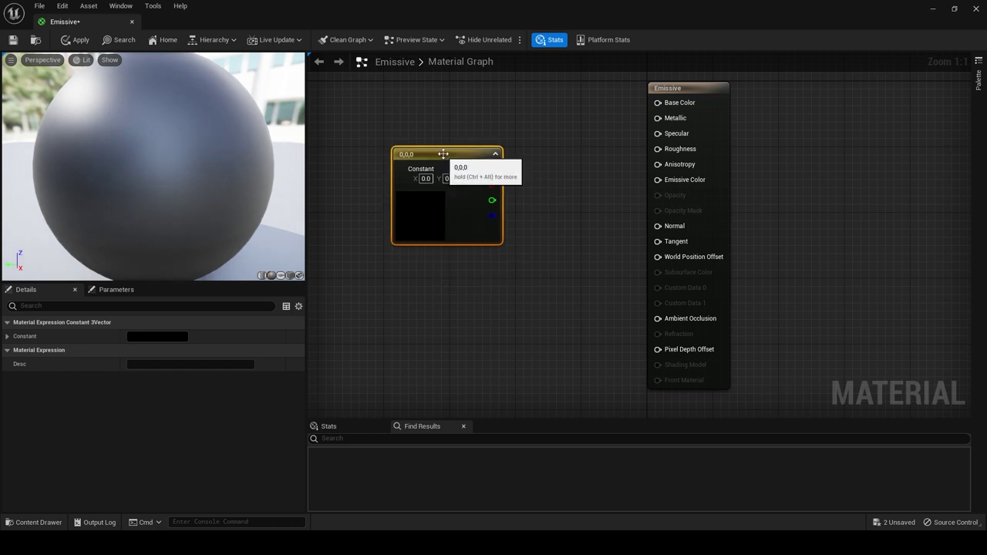
click(436, 281)
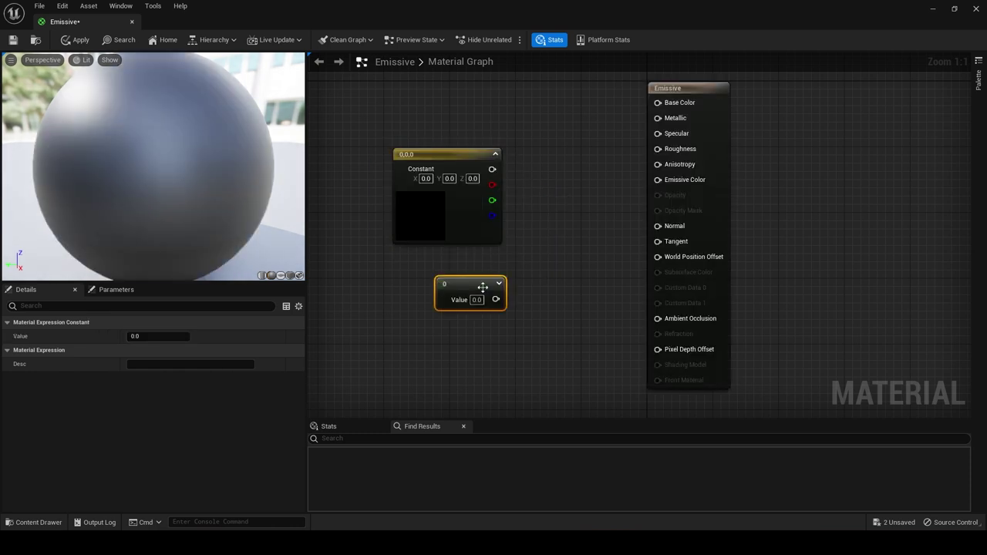
click(535, 231)
drag(492, 168, 545, 250)
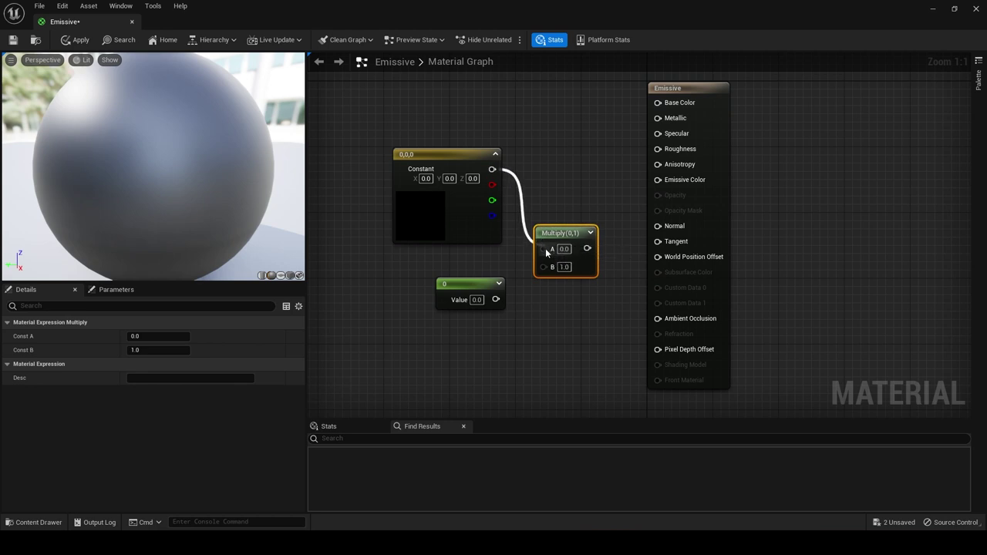
drag(496, 299, 668, 182)
Set the colour constant to pure red with R 1, G 0 and B 0.
double_click(418, 216)
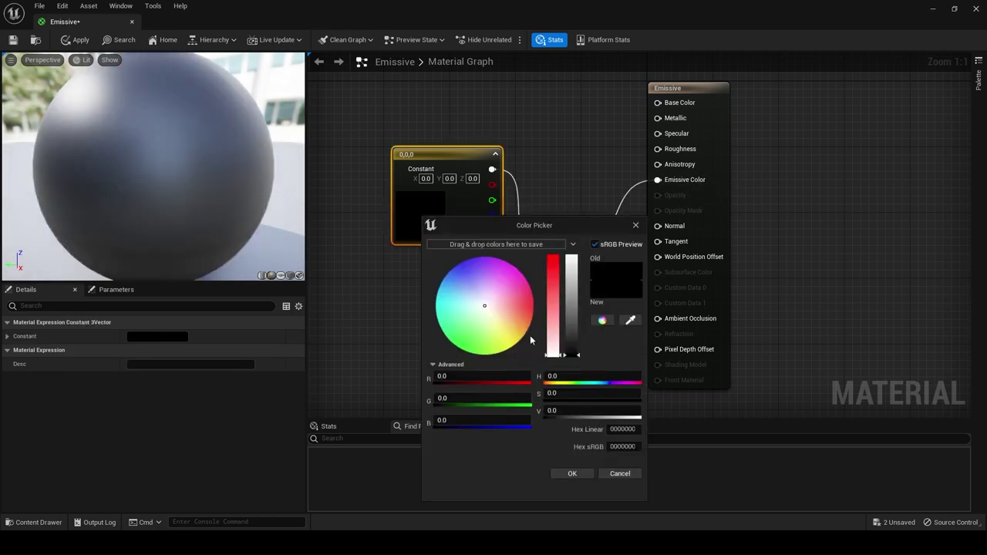
drag(485, 303, 533, 297)
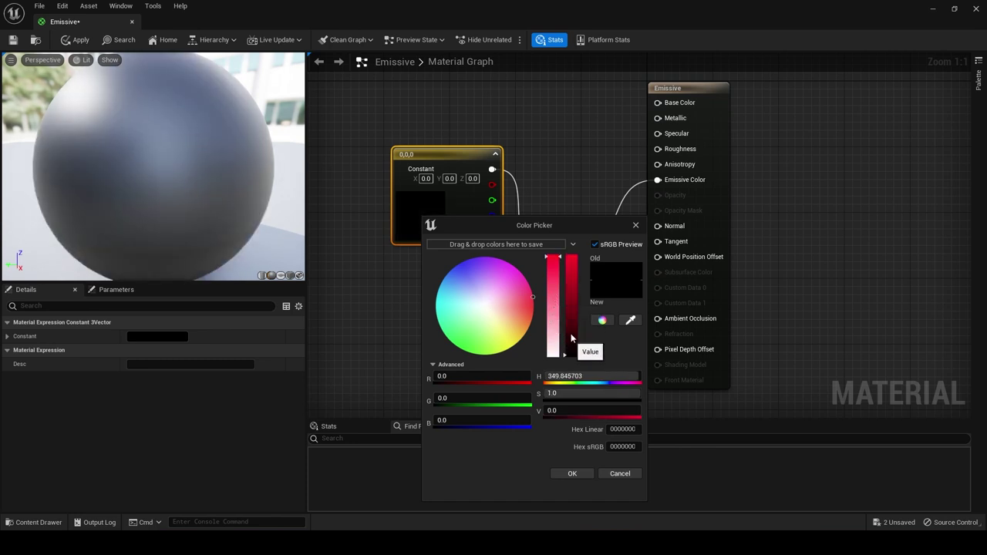
drag(571, 337, 571, 255)
drag(475, 420, 433, 421)
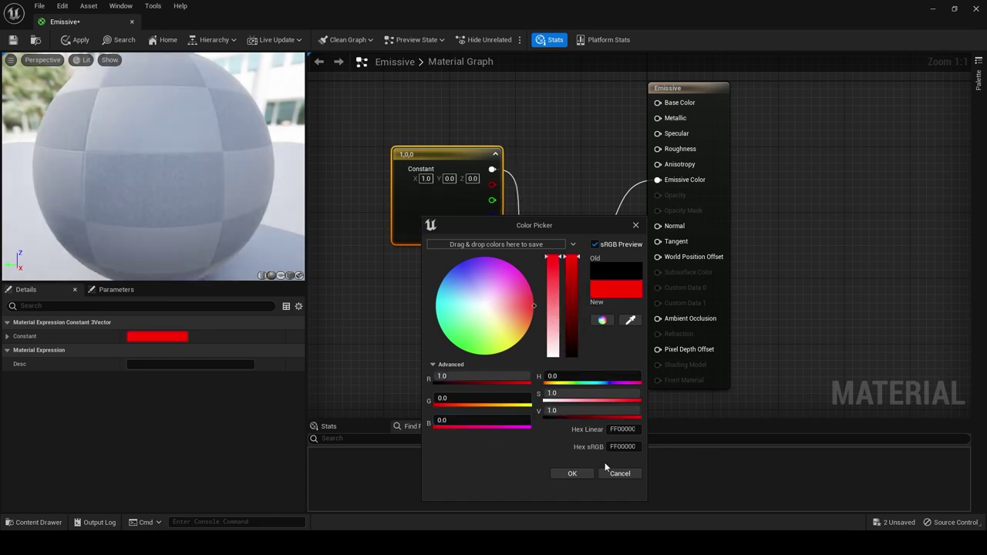
click(573, 474)
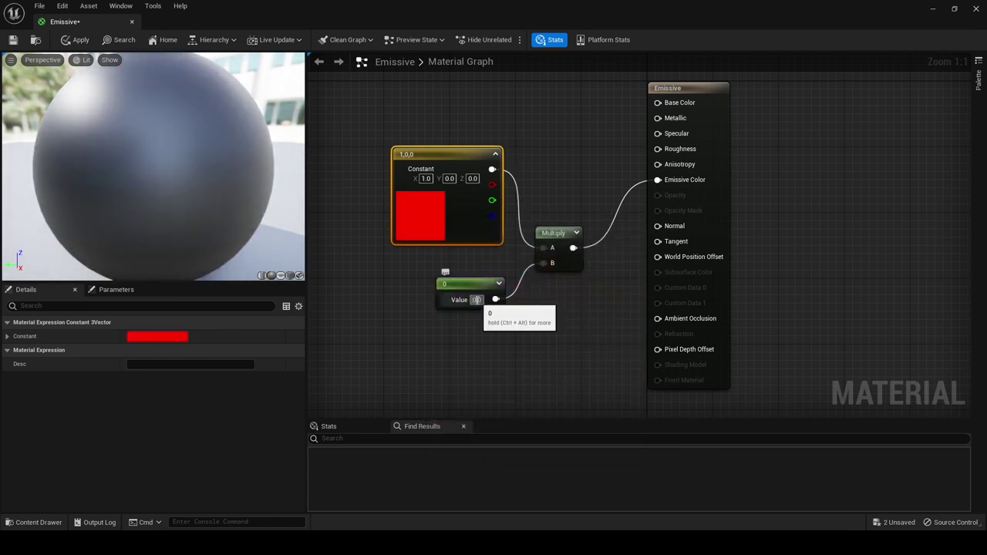
Set the scalar constant to 20, save the Emissive material and close its editor.
click(477, 299)
text(20)
click(539, 332)
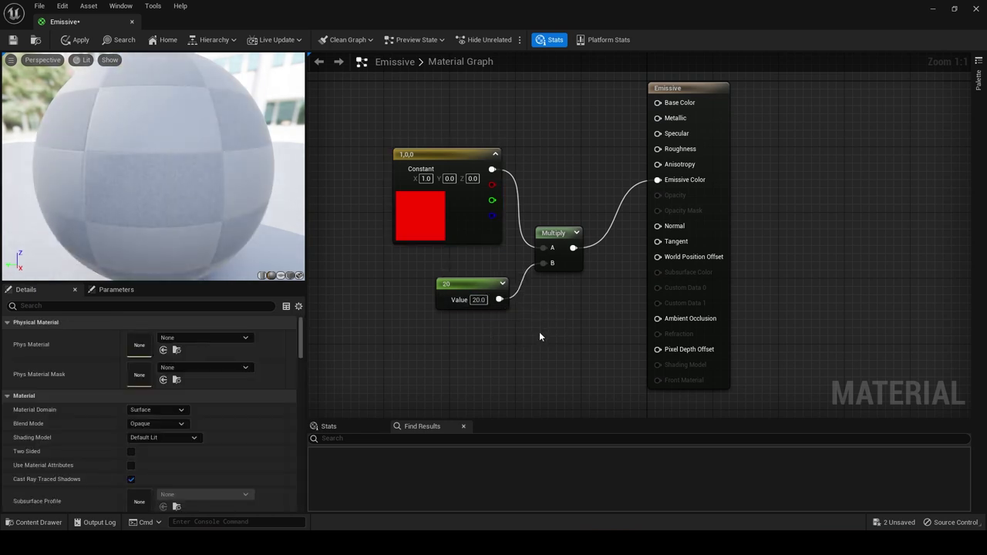
click(13, 39)
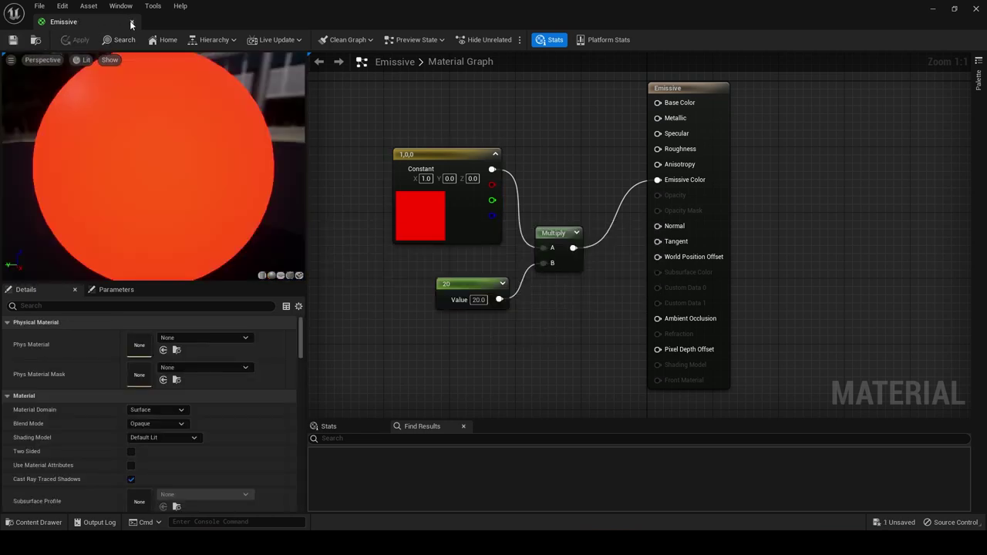
click(132, 21)
Assign the Emissive material to the cylinder in front of the ship and reselect the cylinder.
drag(537, 416, 885, 505)
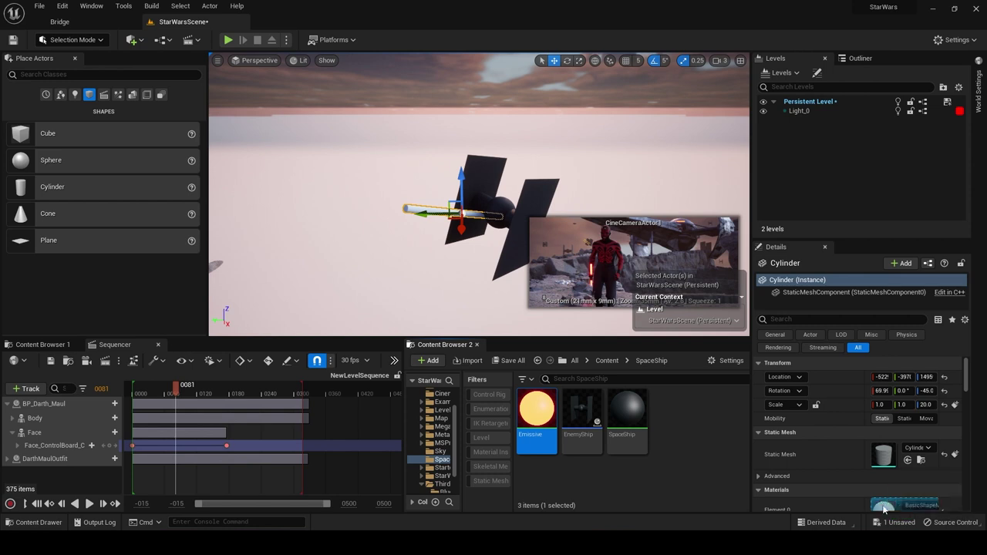
click(487, 203)
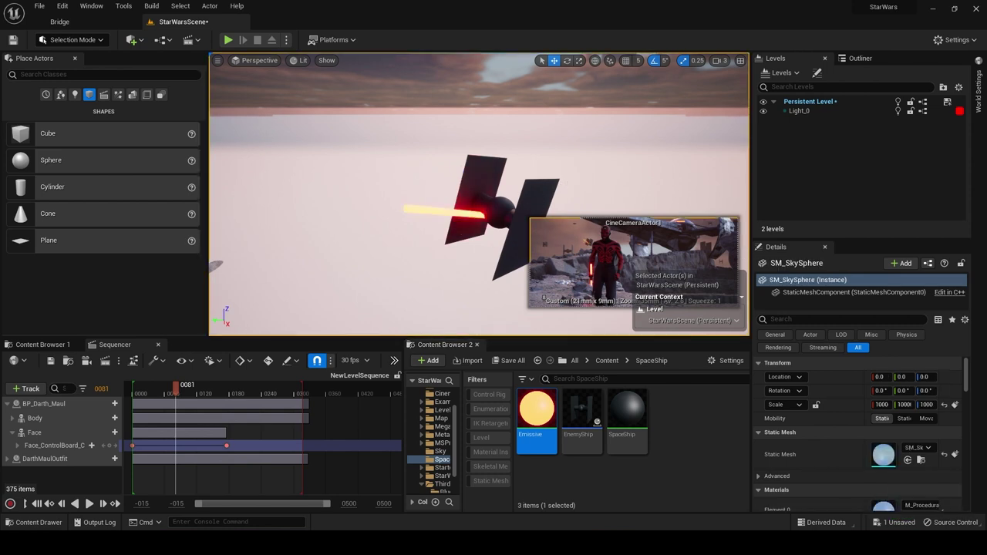
click(448, 212)
Thin the laser cylinder by setting its X and Y scale to 0.5.
right_drag(447, 211, 370, 205)
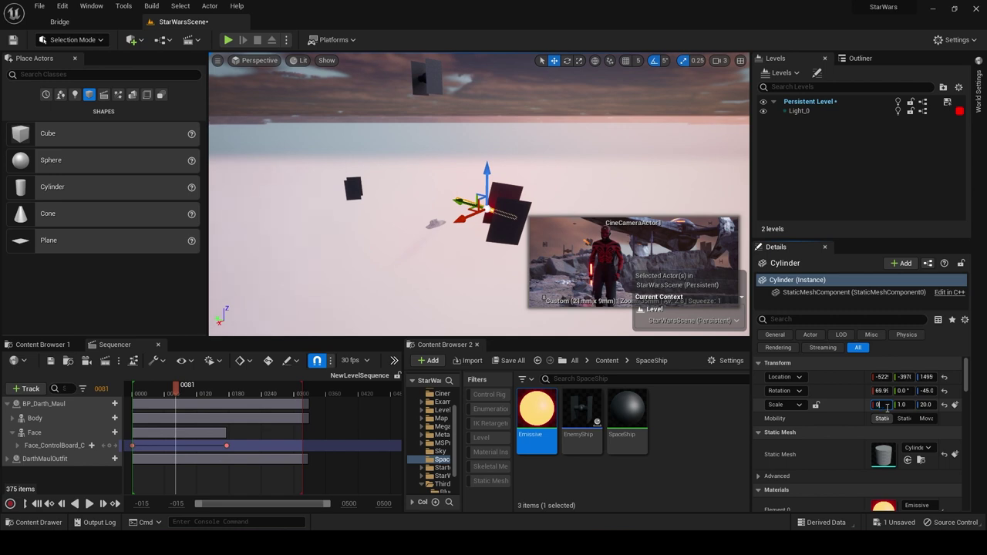
click(580, 239)
click(482, 209)
scroll(476, 214, up, 4)
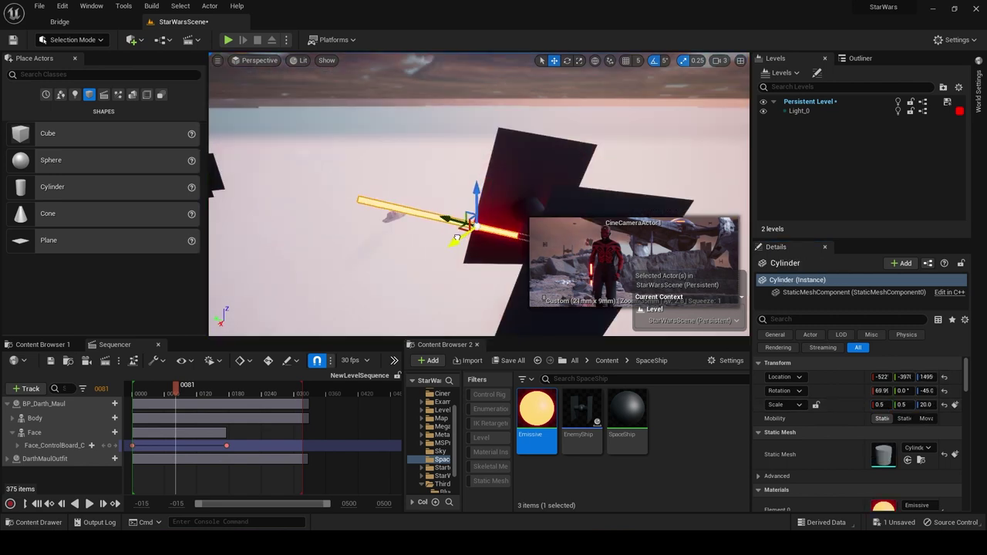
Rotate and duplicate the laser cylinder, and copy Cylinder2 further along the Y axis in the CineCameraActor1 view.
click(567, 60)
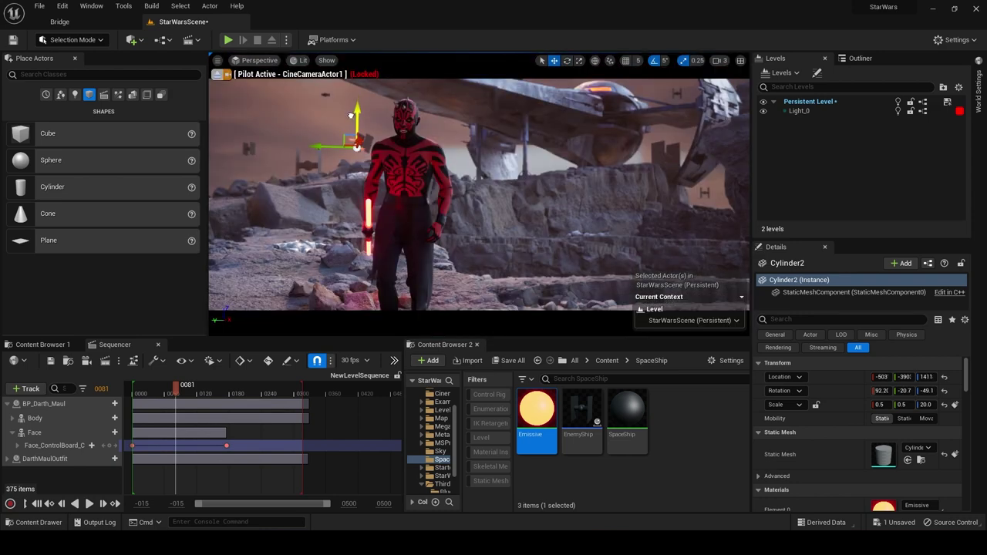
click(860, 58)
click(822, 148)
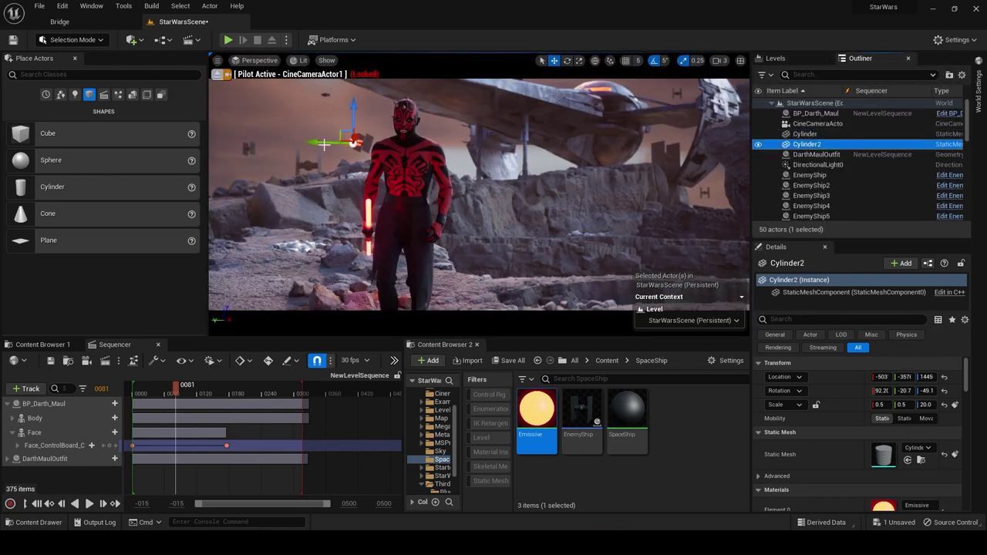
alt+drag(325, 143, 304, 143)
Turn the original laser cylinder to about 105° X, -5° Y and -52° Z, and deselect the lasers.
click(864, 146)
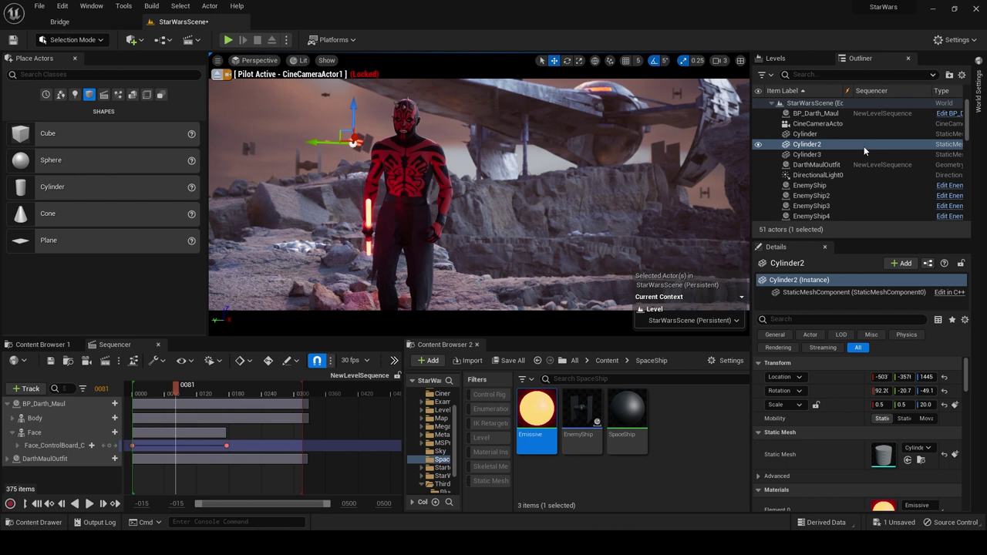
click(567, 60)
click(312, 150)
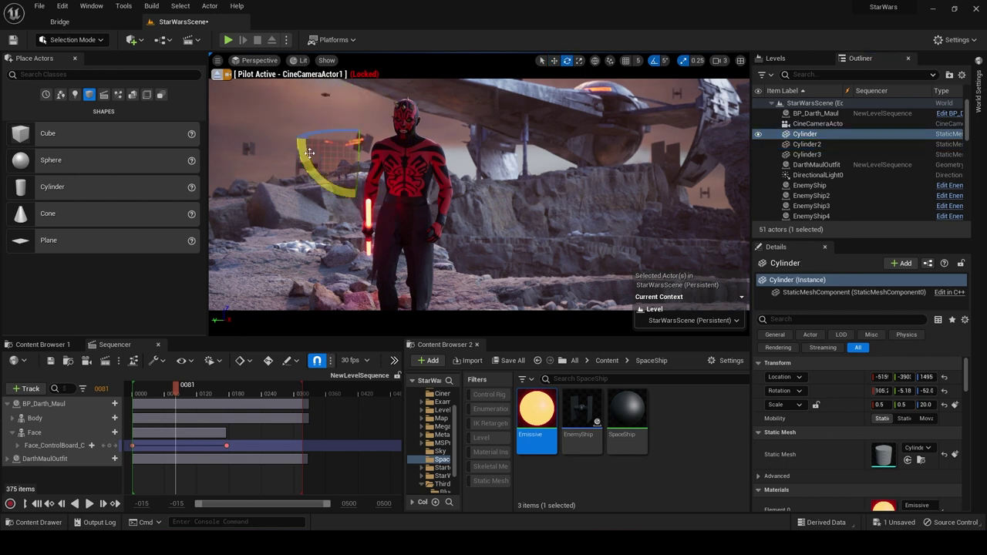
ctrl+click(823, 144)
click(554, 60)
click(467, 153)
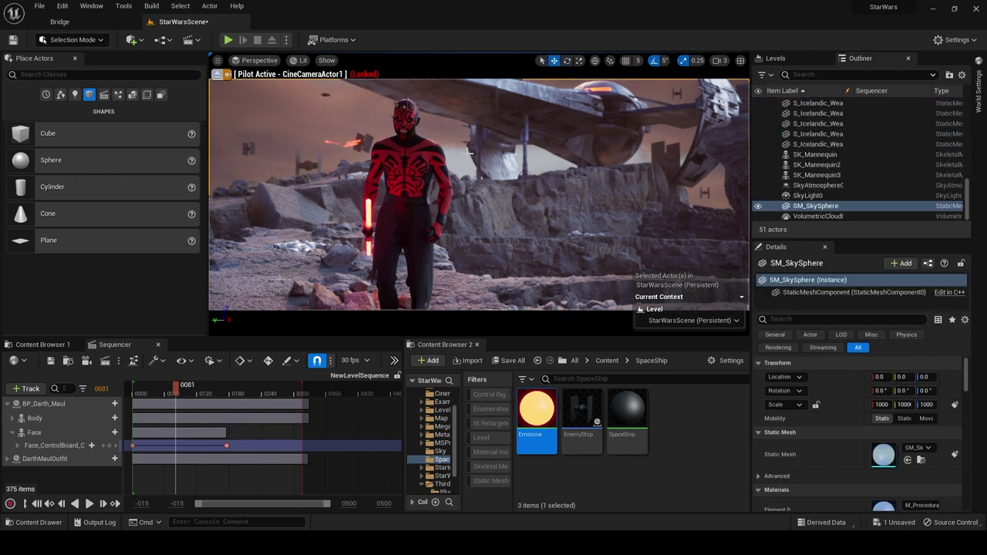
Filter the scene's actors by "cyl" and delete Cylinder3.
click(806, 74)
text(cyl)
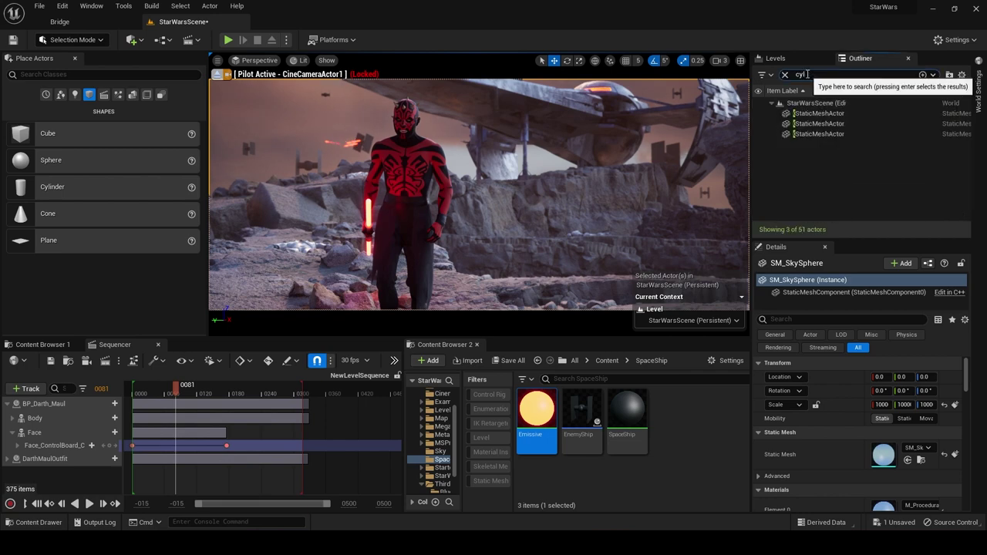
click(818, 135)
key(Delete)
Duplicate the two remaining laser cylinders together along the Y axis and select Cylinder4 for repositioning.
click(817, 113)
ctrl+click(818, 123)
alt+drag(326, 145, 297, 148)
click(337, 143)
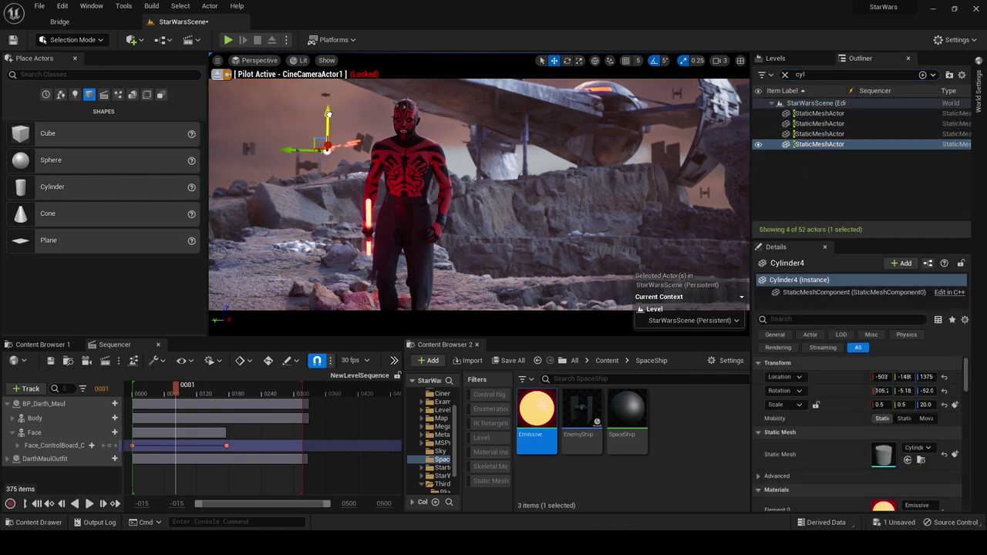
Duplicate the last two laser cylinders further along the Y axis and select all six laser cylinders.
click(503, 152)
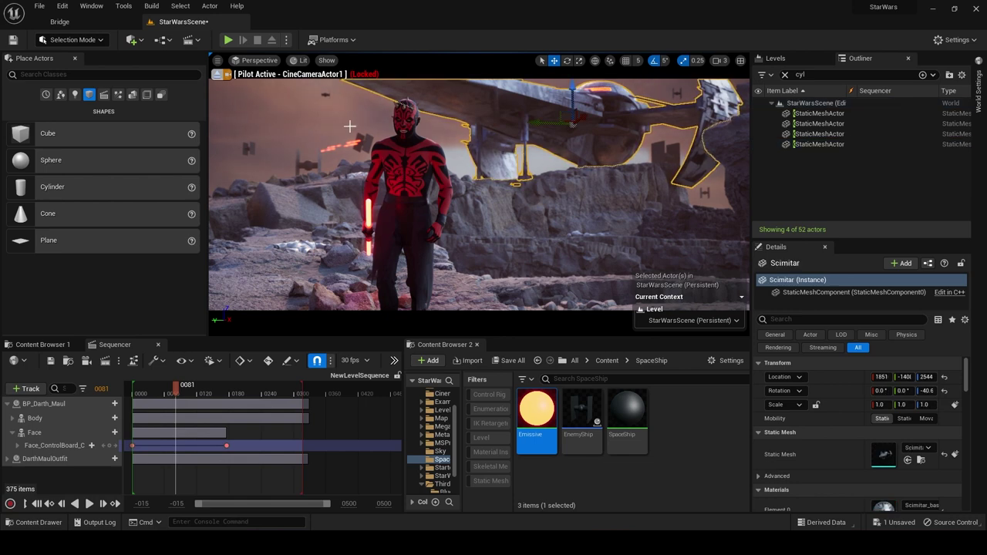
key(Escape)
click(810, 133)
ctrl+click(810, 144)
mouse_move(287, 147)
alt+mouse_down()
mouse_move(305, 125)
mouse_move(274, 156)
alt+mouse_up()
click(364, 167)
key(Escape)
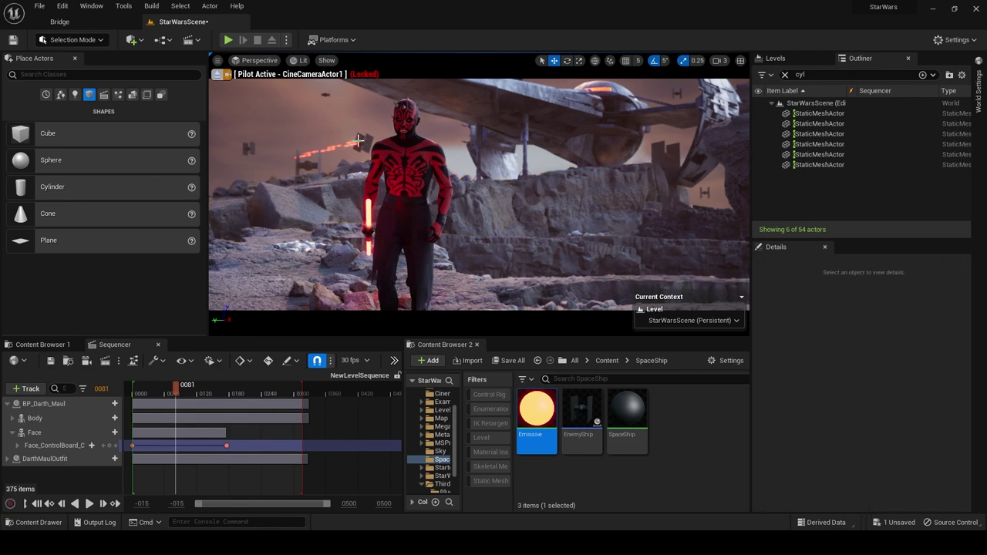
click(818, 114)
shift+click(818, 164)
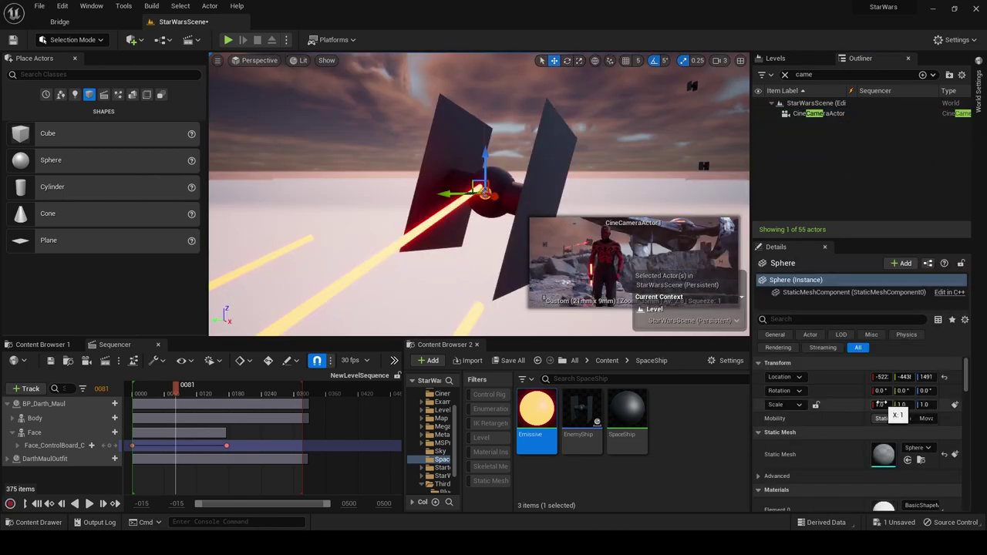
Lock the scale ratio of the sphere at the EnemyShip's laser muzzle and set its scale to 4.
click(880, 404)
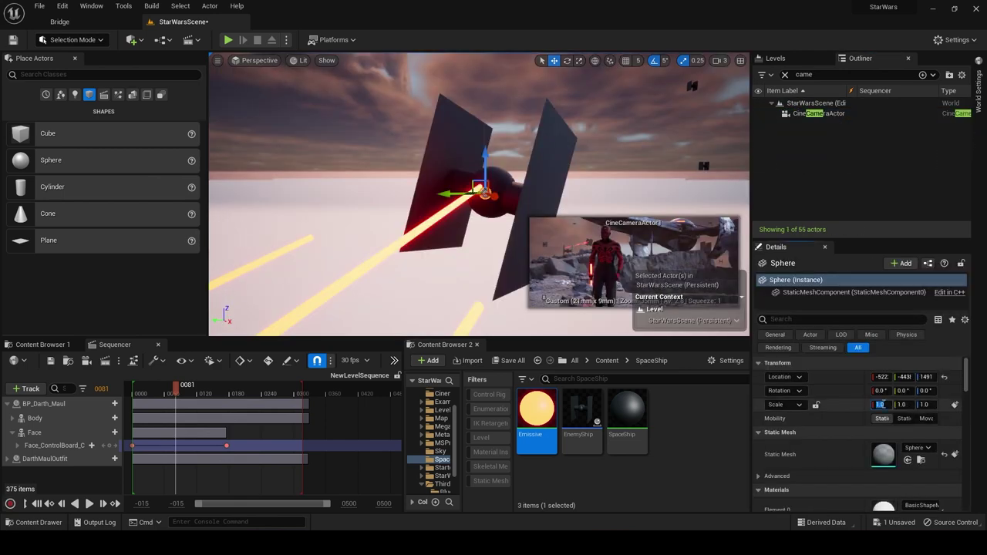
click(817, 406)
click(885, 406)
text(2)
key(Return)
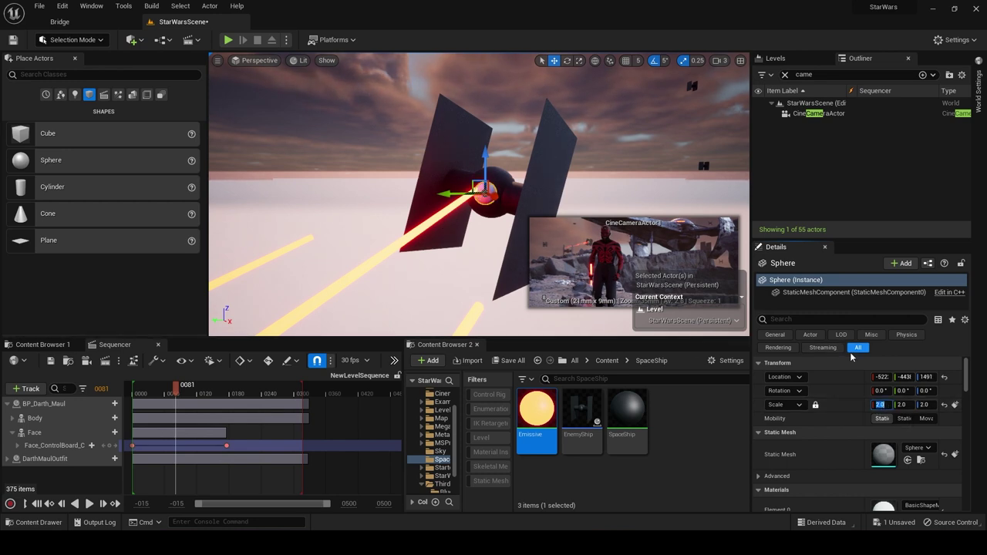
text(4)
key(Return)
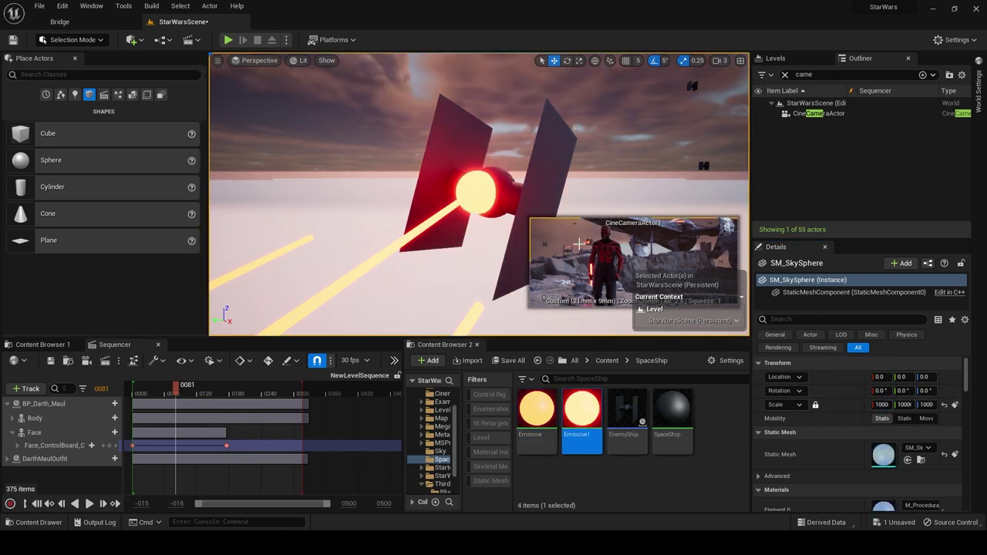
Place a new cylinder on the rocky ridge near the Scimitar and rotate it to about 65° Y and -30° Z.
key(s)
right_drag(494, 169, 555, 227)
key(s)
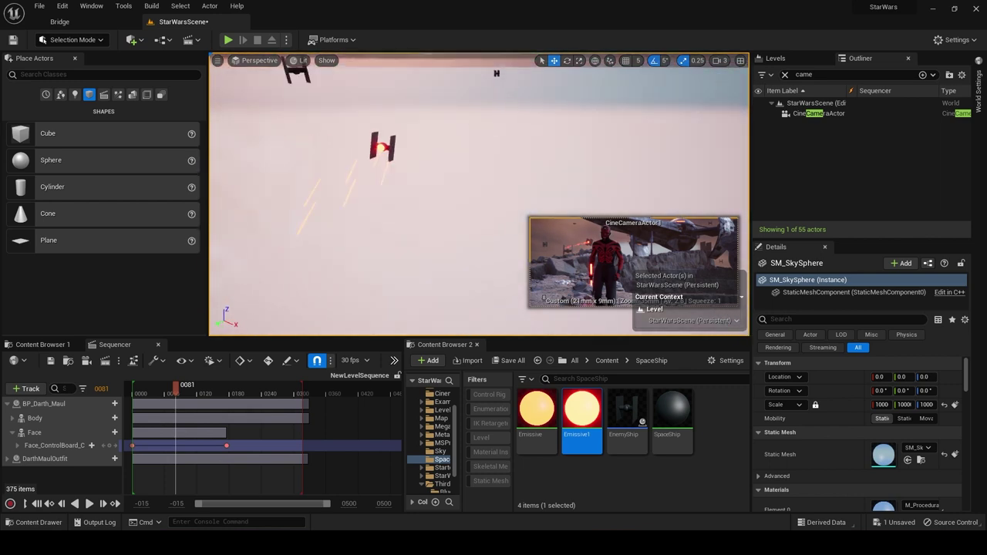
right_drag(386, 182, 447, 162)
key(w)
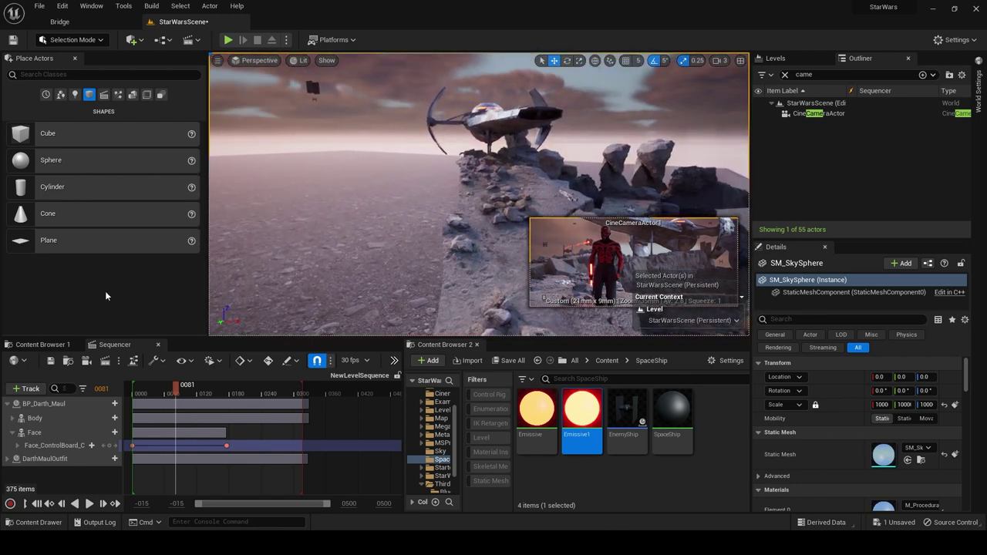
drag(48, 217, 459, 232)
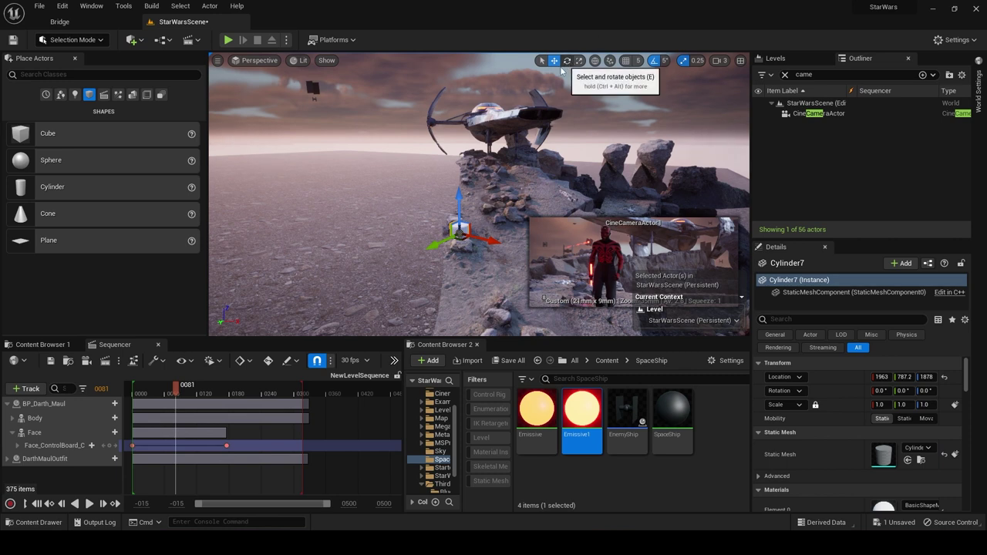
click(567, 60)
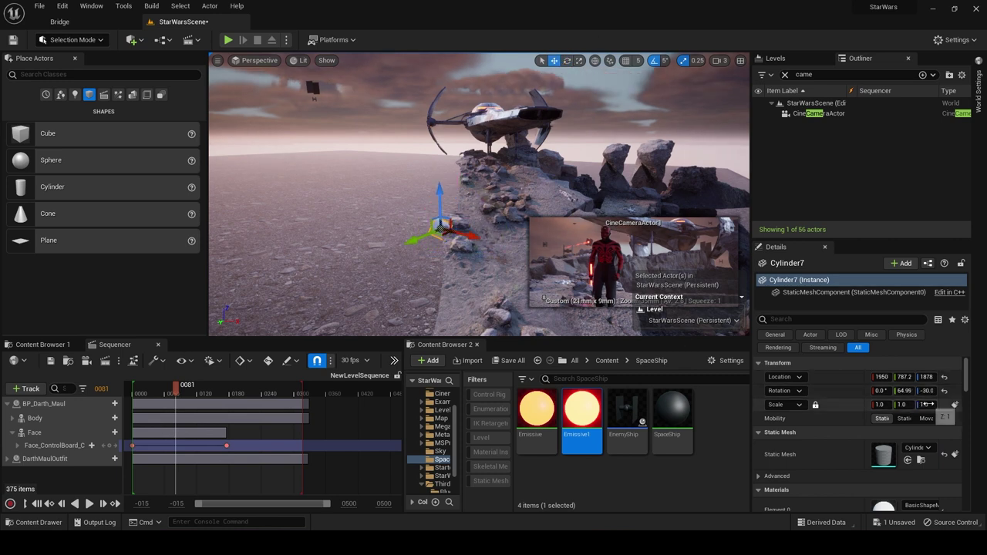
Set the new cylinder's scale to 0.3 in X and Y and 30 in Z.
click(927, 404)
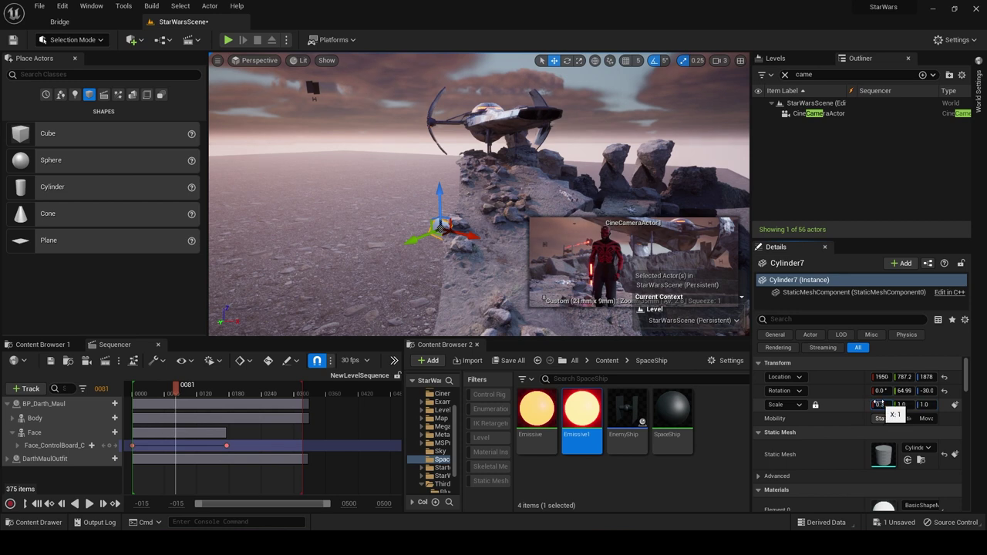
key(Return)
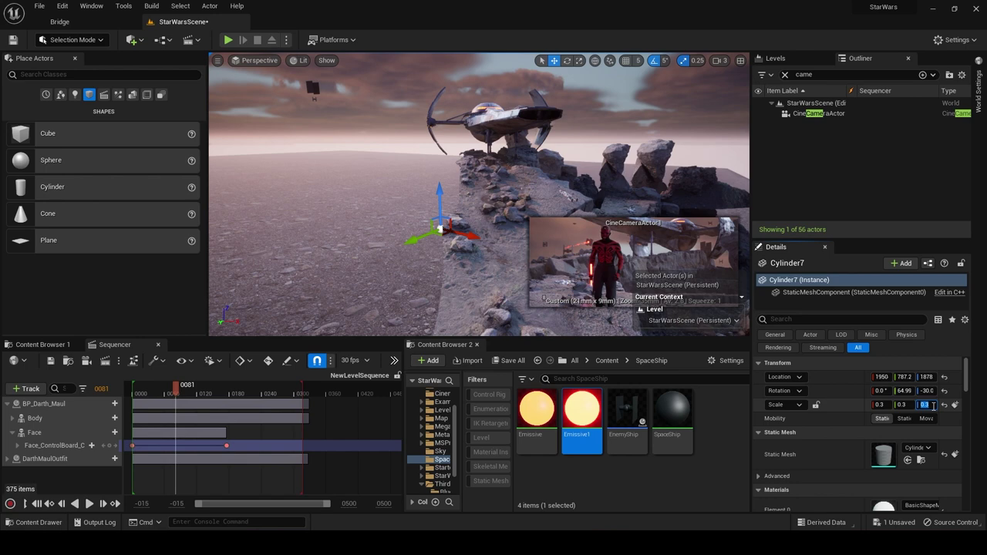
click(933, 405)
text(30)
key(Return)
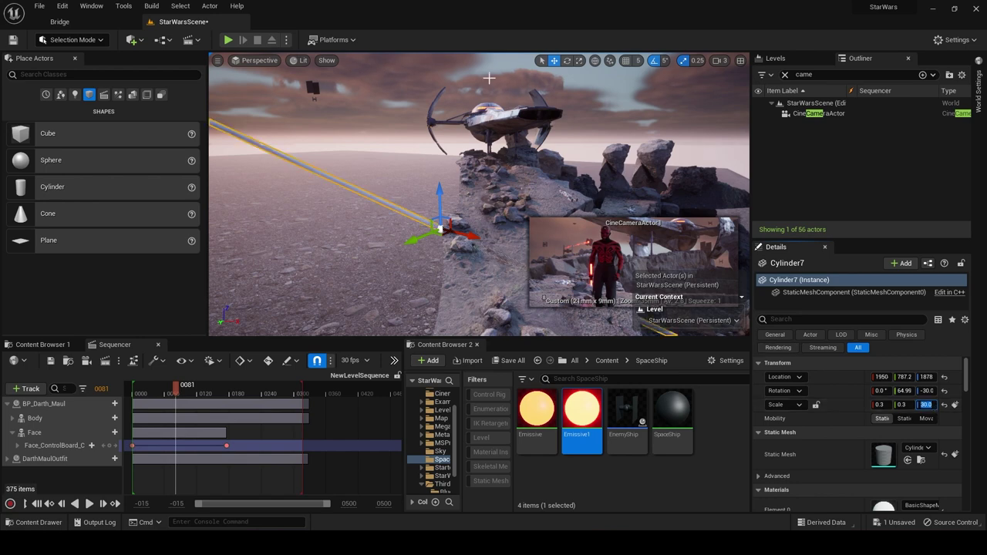
Move the long cylinder out along the X axis, duplicate it as a second beam, and shorten Cylinder7 in Z.
drag(470, 233, 330, 201)
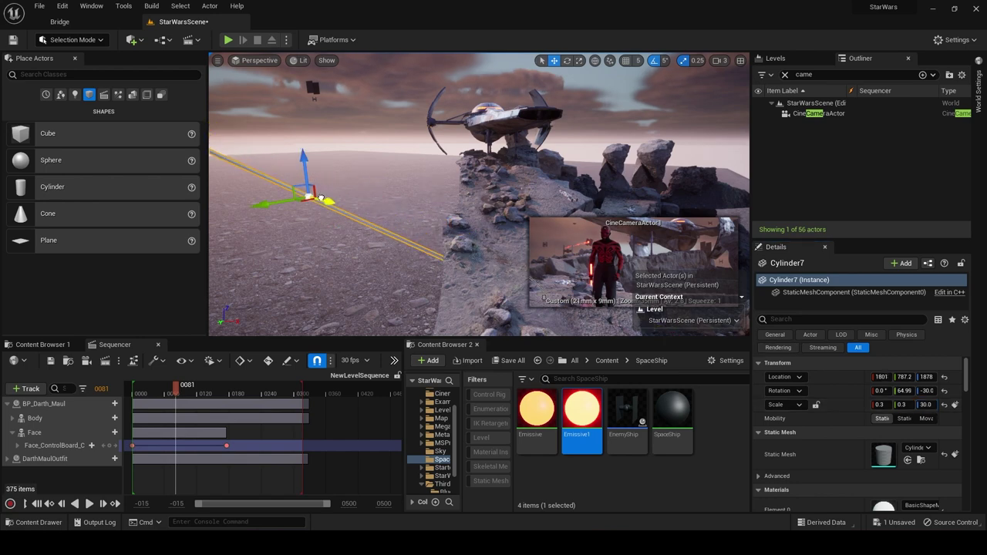
right_drag(330, 201, 463, 201)
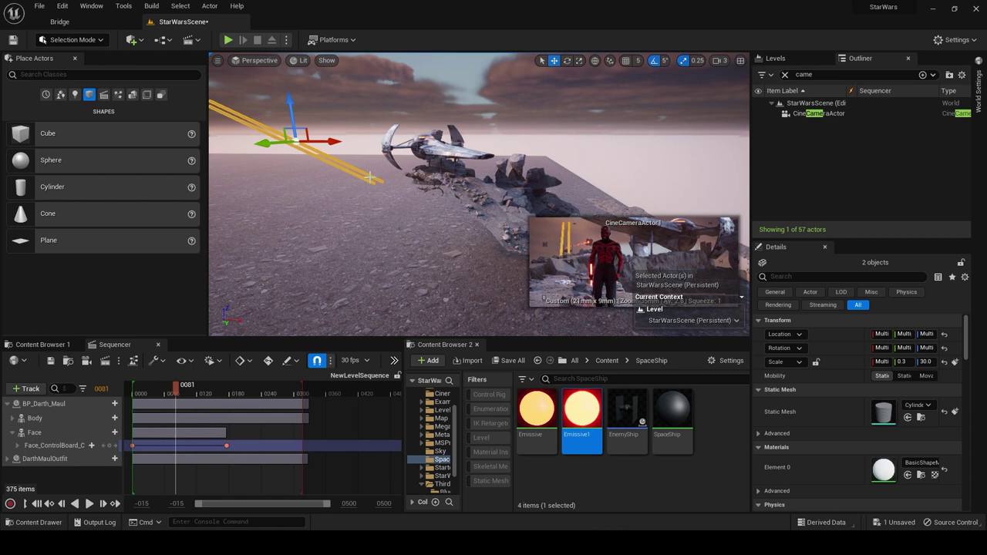
alt+drag(370, 177, 374, 178)
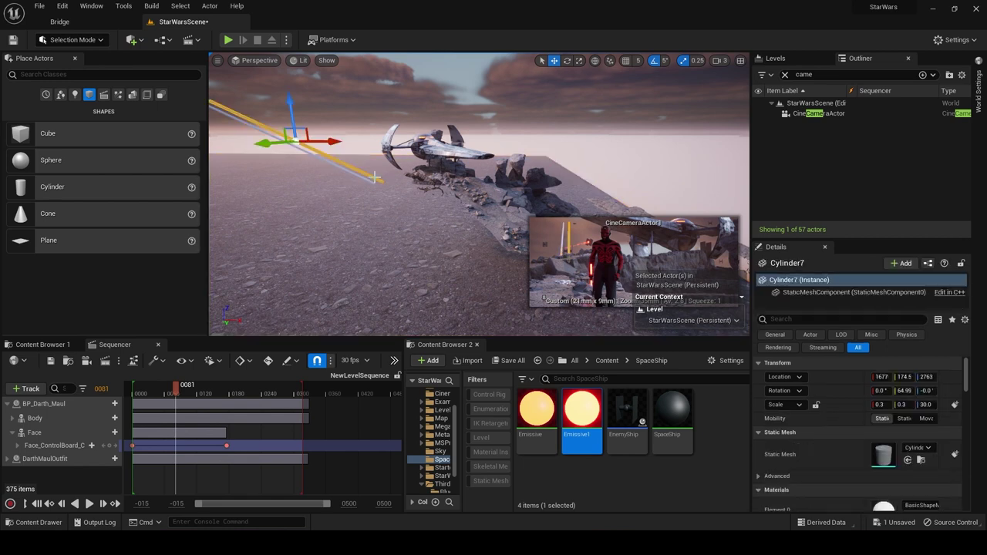
click(929, 404)
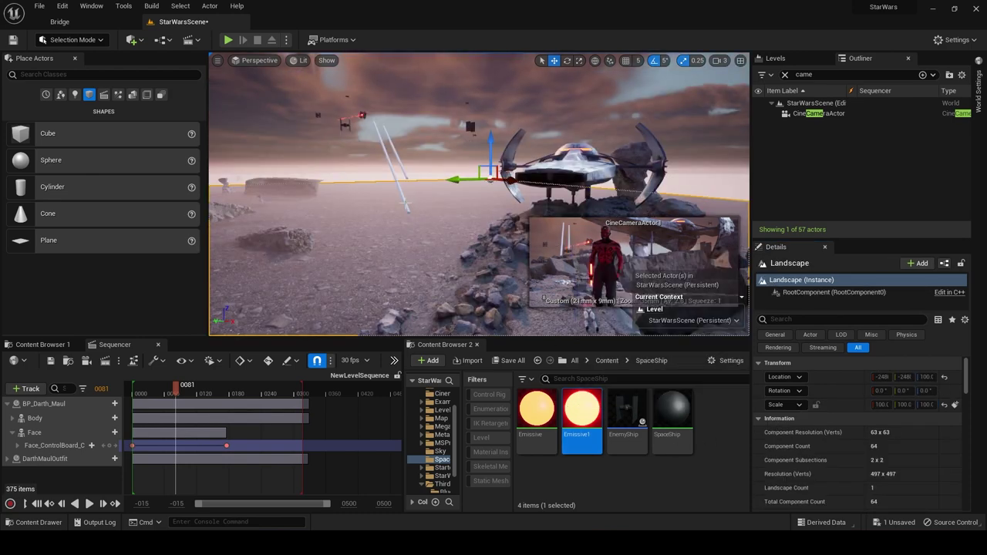
Assign the Emissive material to Cylinder8 and Cylinder7, and deselect them.
click(405, 203)
scroll(844, 419, down, 3)
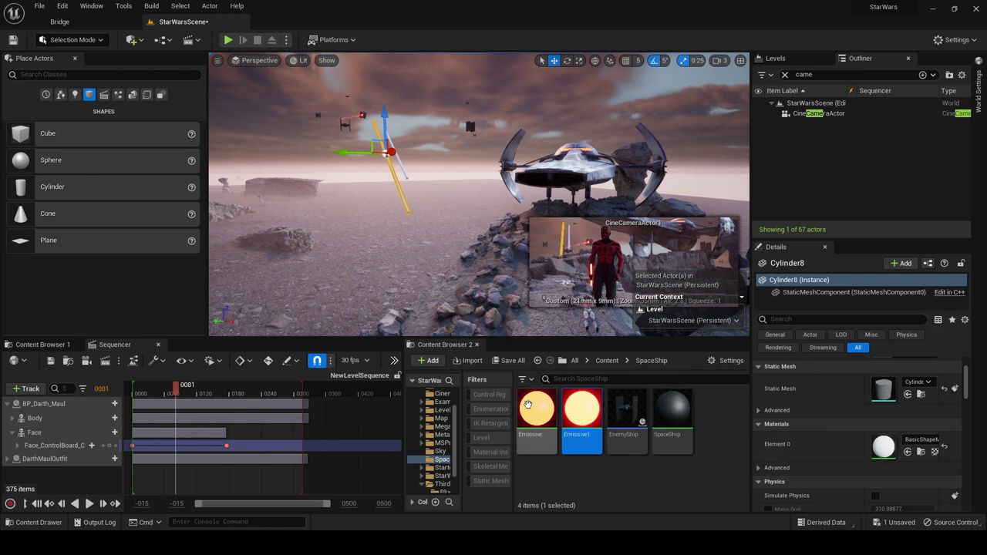
drag(527, 404, 884, 446)
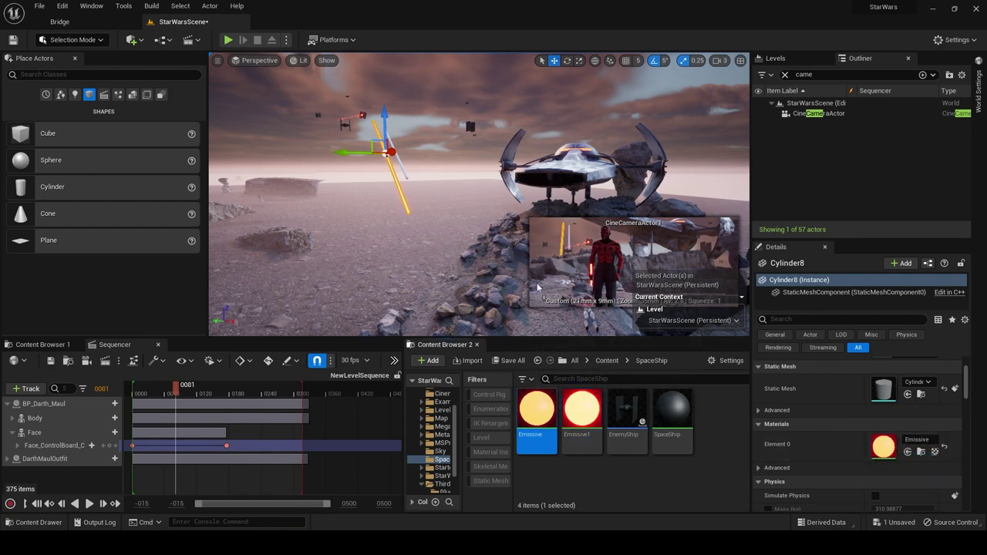
click(405, 173)
drag(535, 405, 879, 448)
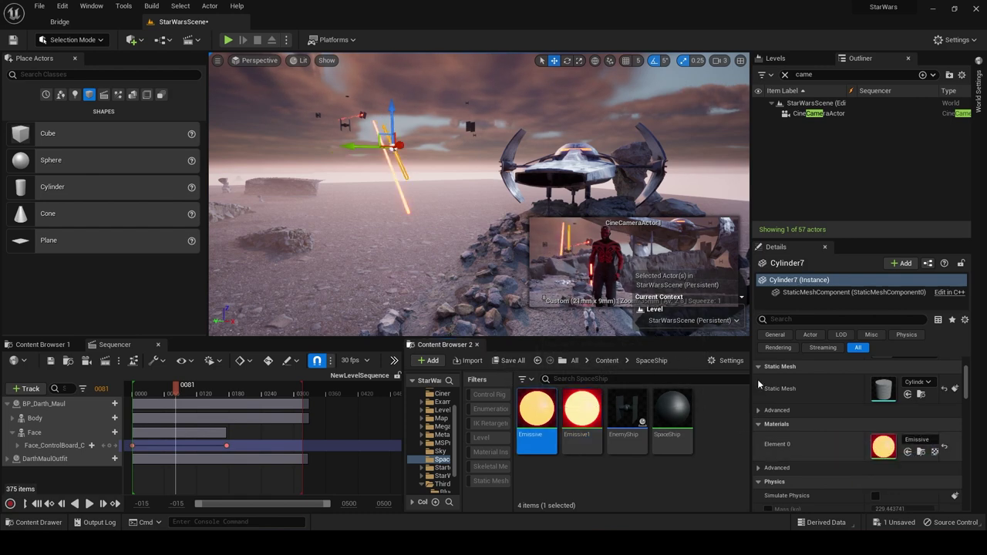
click(414, 261)
key(Escape)
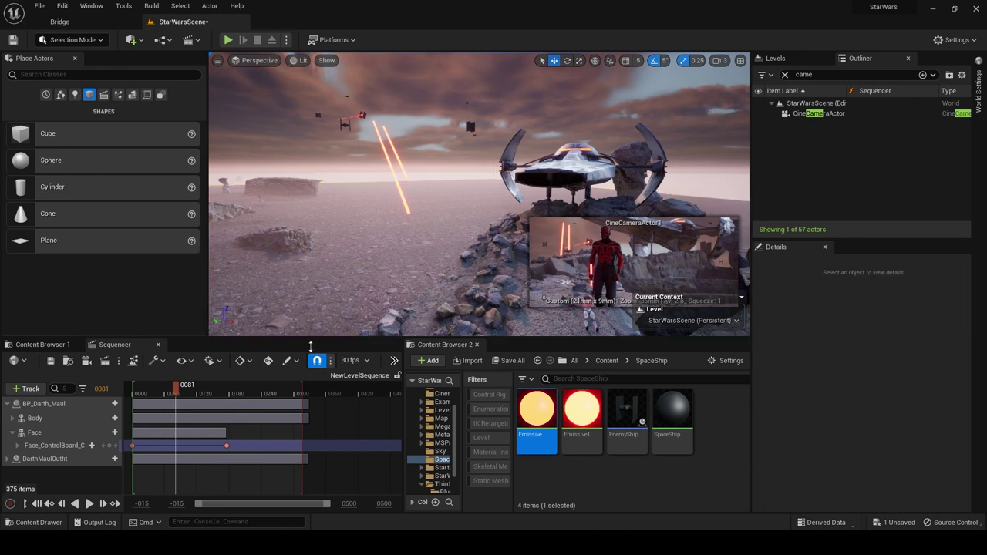
Add the Icelandic Rock from Bridge's local Megascans to the project and place its mesh on the ridge.
click(42, 345)
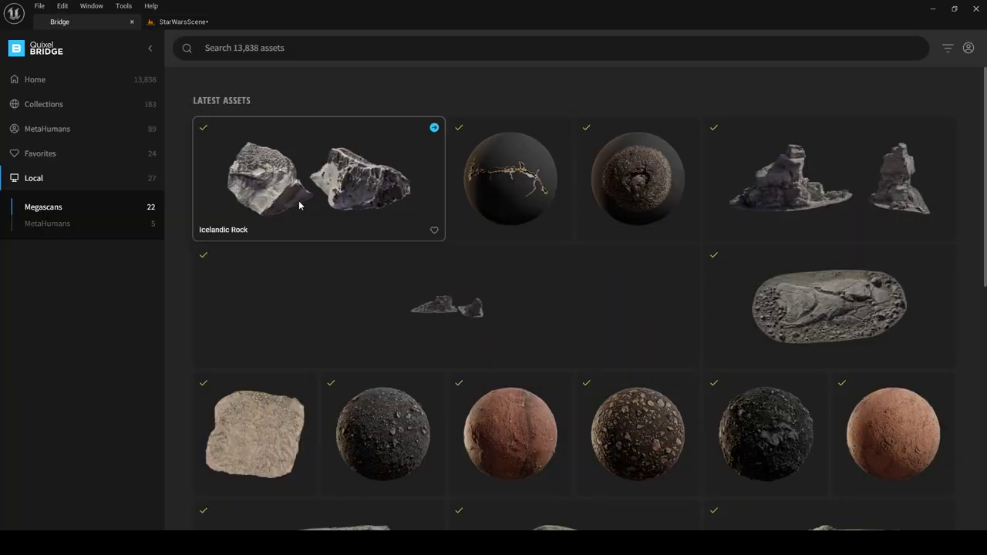
click(311, 186)
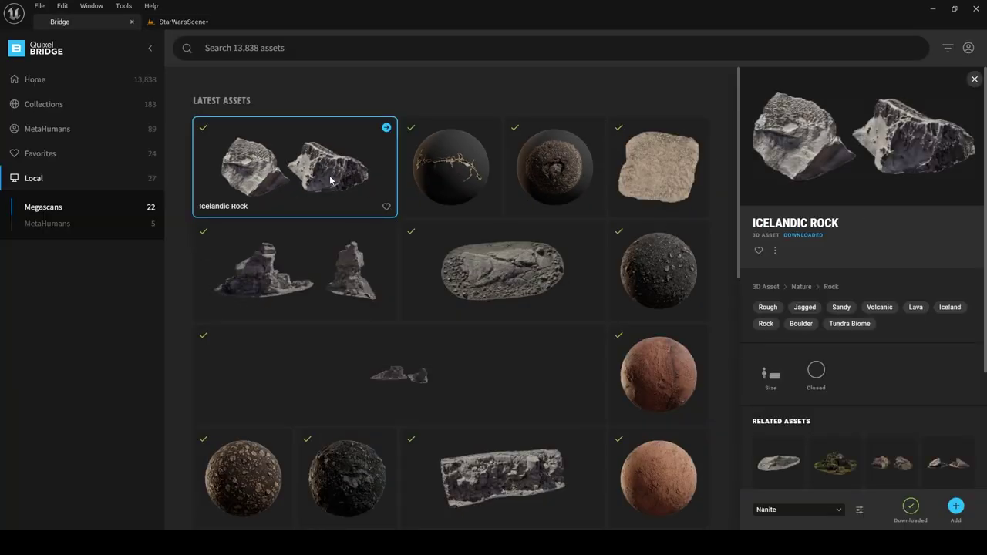
click(956, 507)
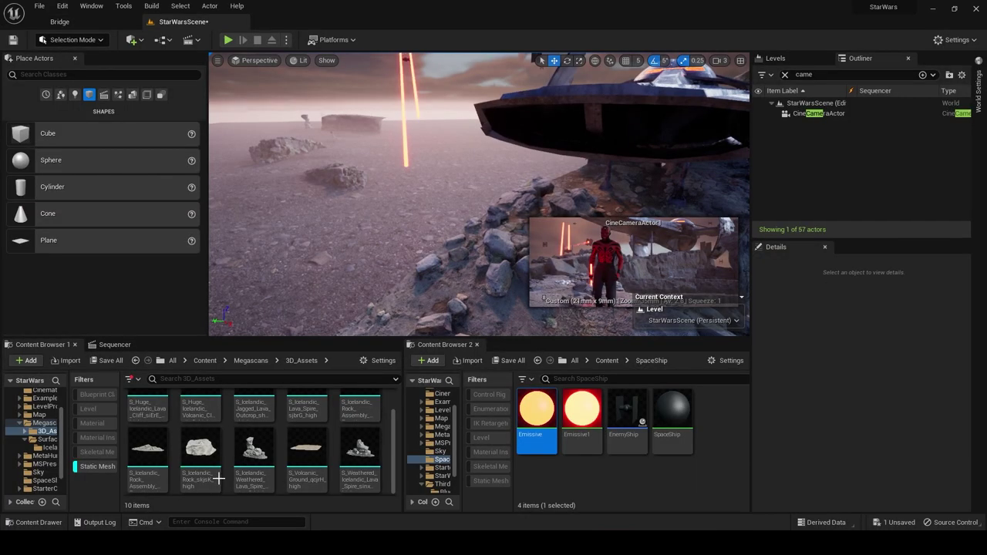
drag(200, 454, 484, 280)
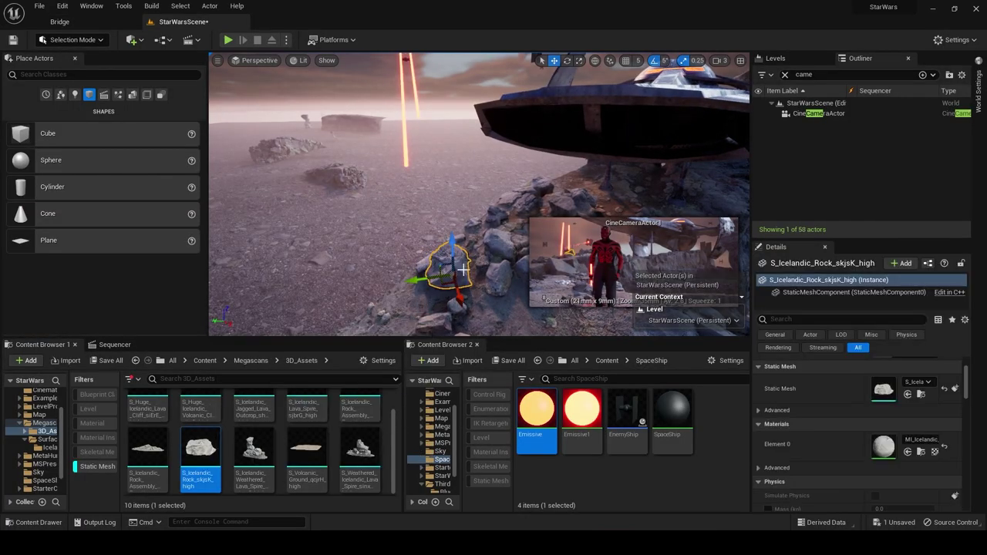
Duplicate the Icelandic rock into floating copies beside the ridge, rotated to -40° Y and -30° Z and scaled to 0.5 and 0.2.
drag(452, 241, 385, 259)
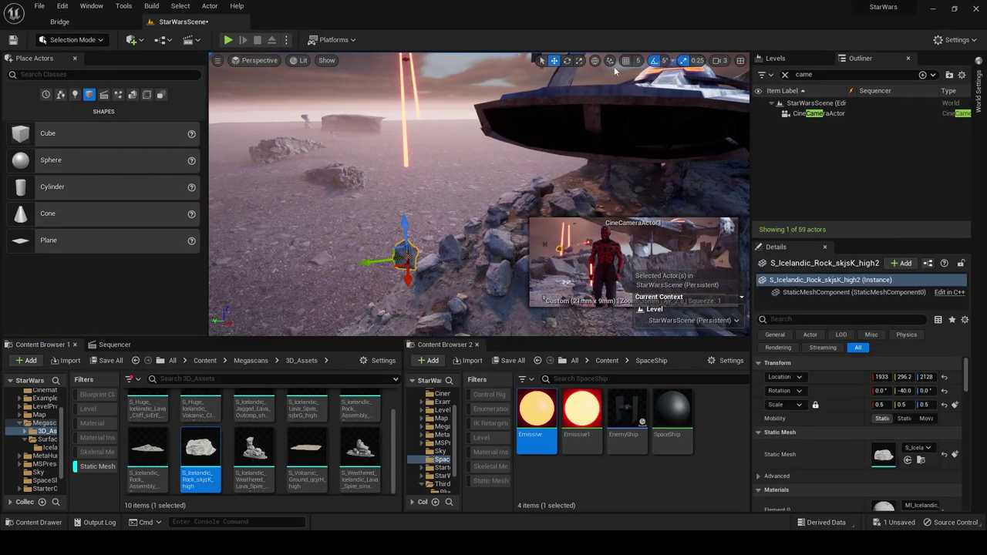
key(e)
drag(423, 292, 385, 287)
key(w)
drag(381, 262, 375, 266)
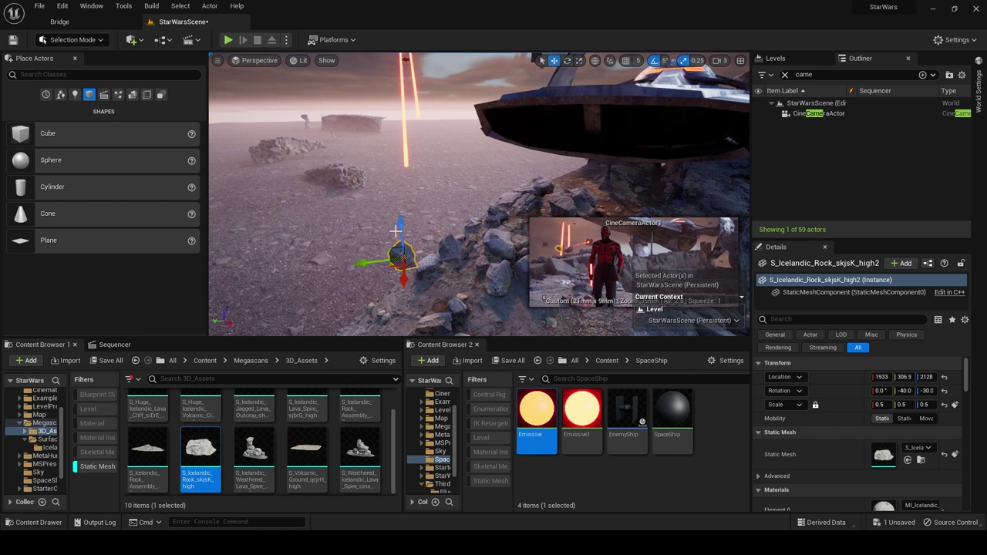
drag(396, 231, 346, 238)
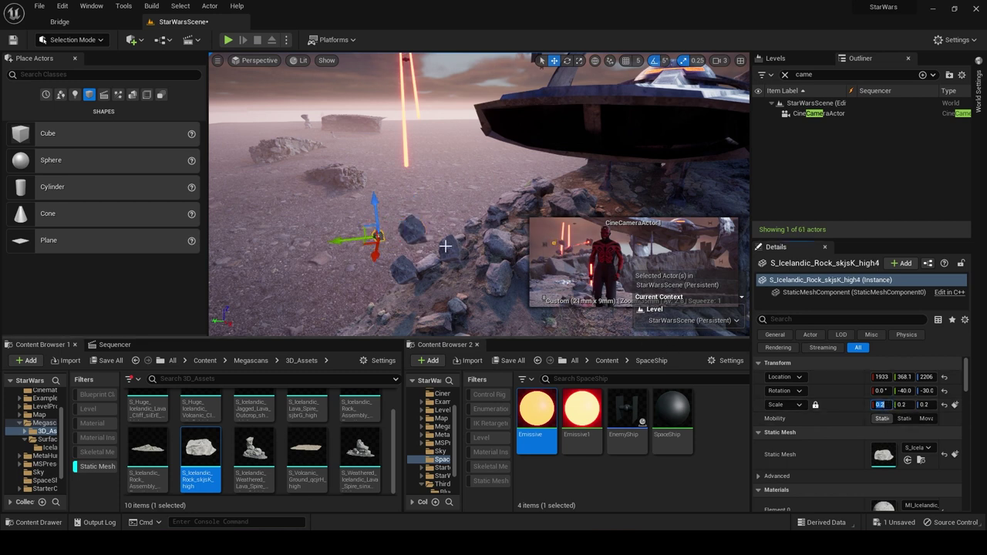
drag(367, 199, 394, 217)
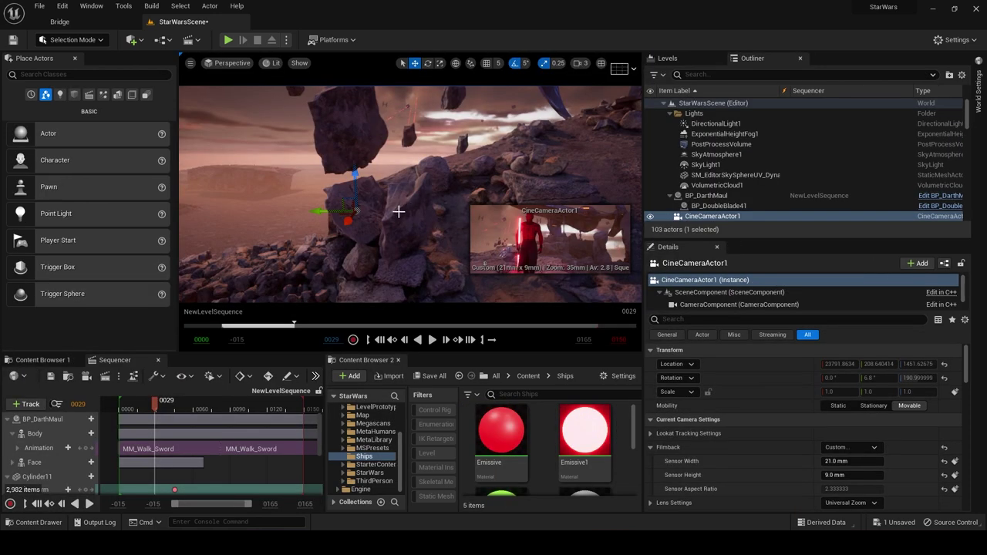
Select the rock S_Icelandic_Rock_skjsK_high6 and assign the Emissive1 material to it.
click(366, 223)
alt+drag(366, 223, 347, 216)
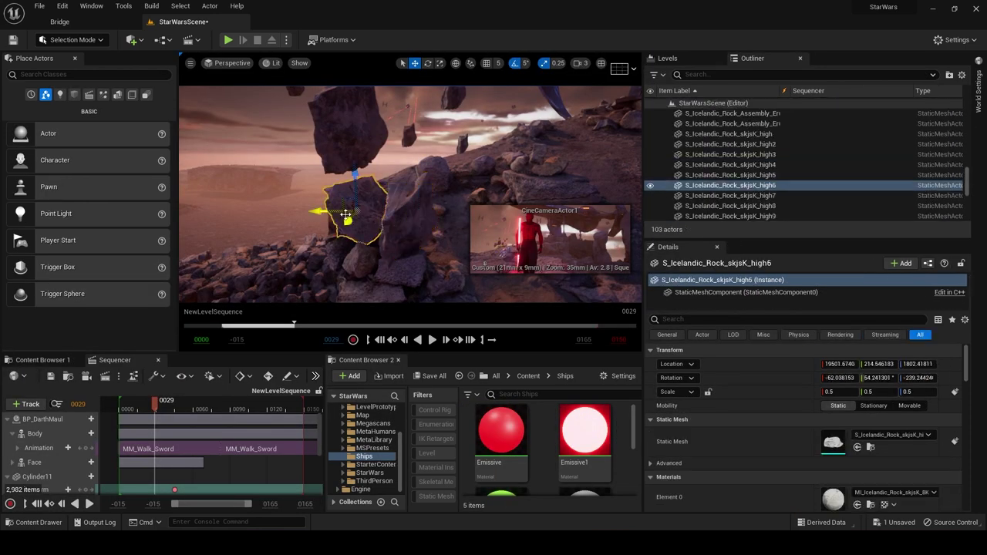
click(357, 205)
click(359, 206)
click(411, 210)
click(360, 205)
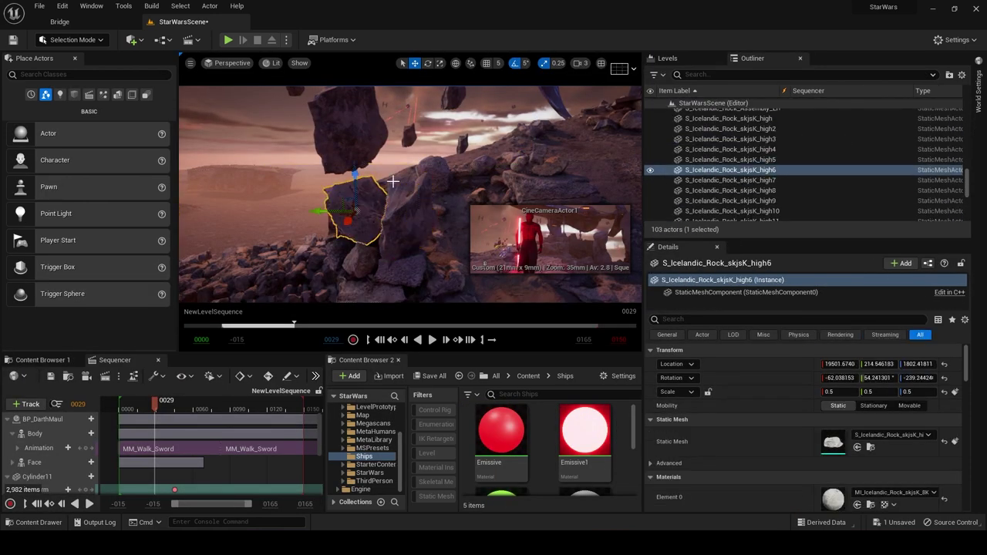
scroll(583, 433, down, 2)
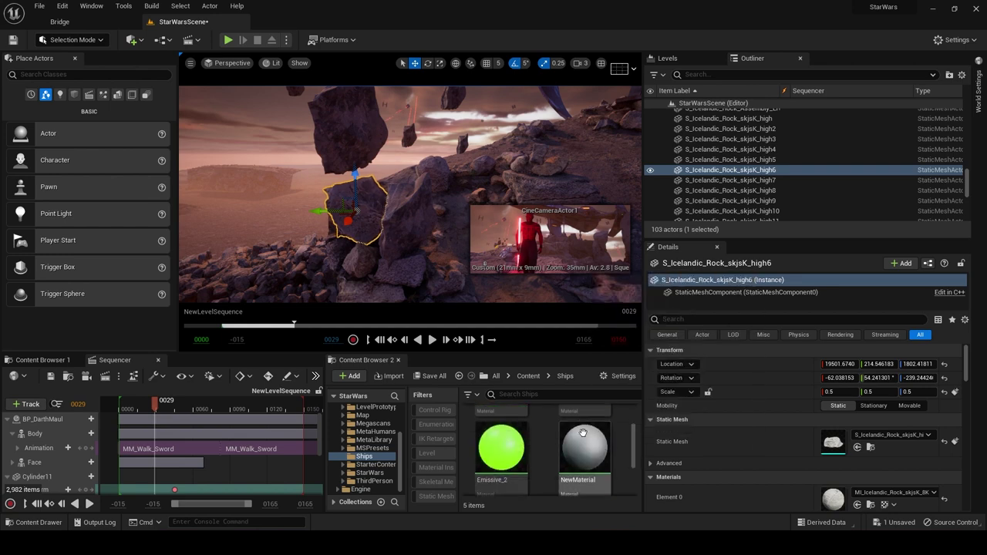
scroll(583, 434, up, 2)
drag(832, 506, 832, 502)
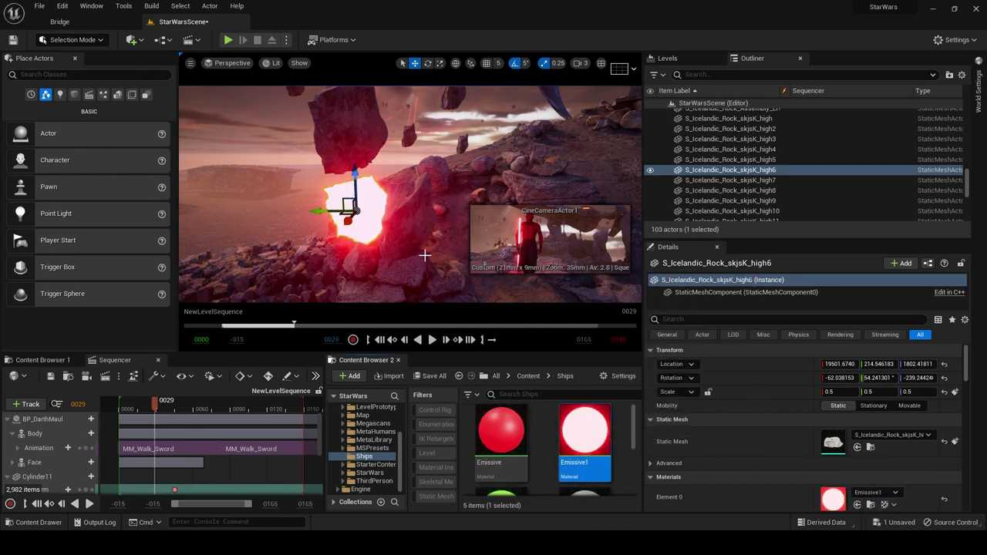
Assign the Emissive1 material to the rock S_Icelandic_Rock_skjsK_high5.
click(731, 160)
drag(584, 436, 817, 495)
drag(817, 495, 817, 496)
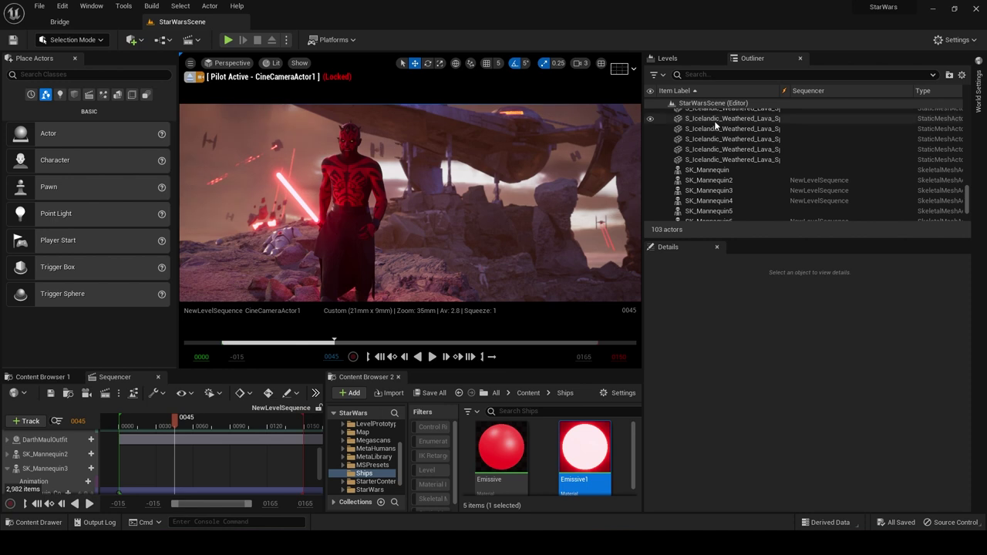
scroll(713, 152, up, 4)
scroll(793, 140, up, 5)
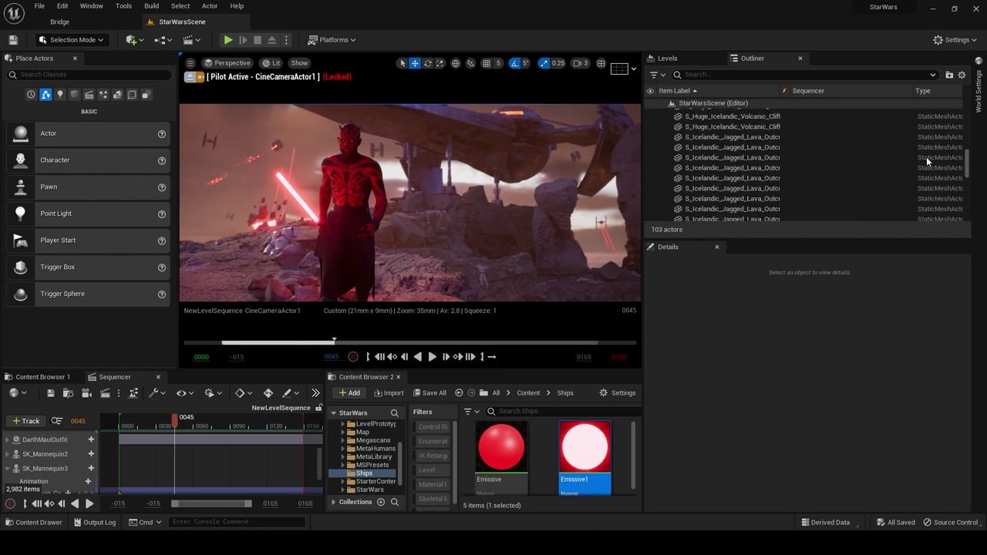
Override the PostProcessVolume's motion blur amount and set it to 0.0.
drag(965, 165, 963, 121)
scroll(963, 121, up, 3)
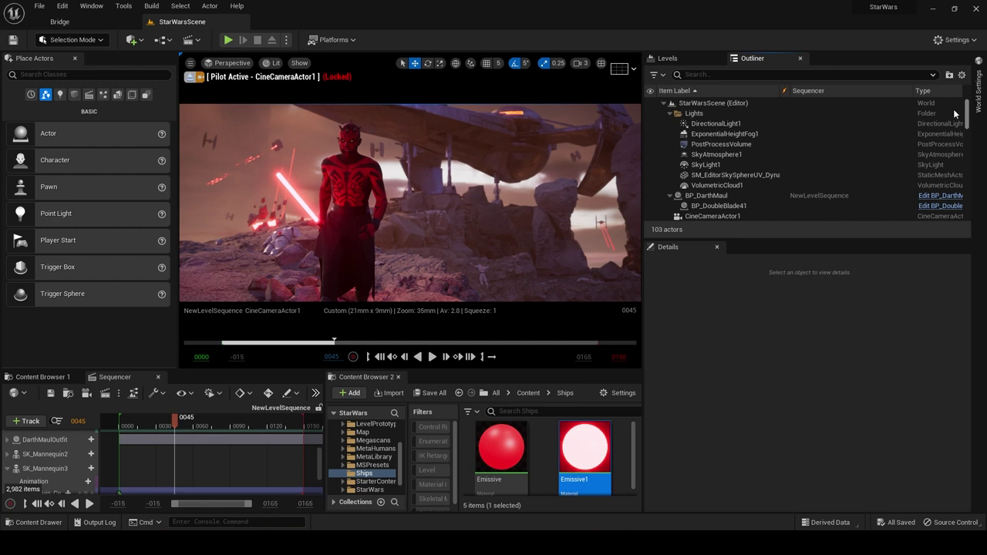
click(721, 144)
click(701, 320)
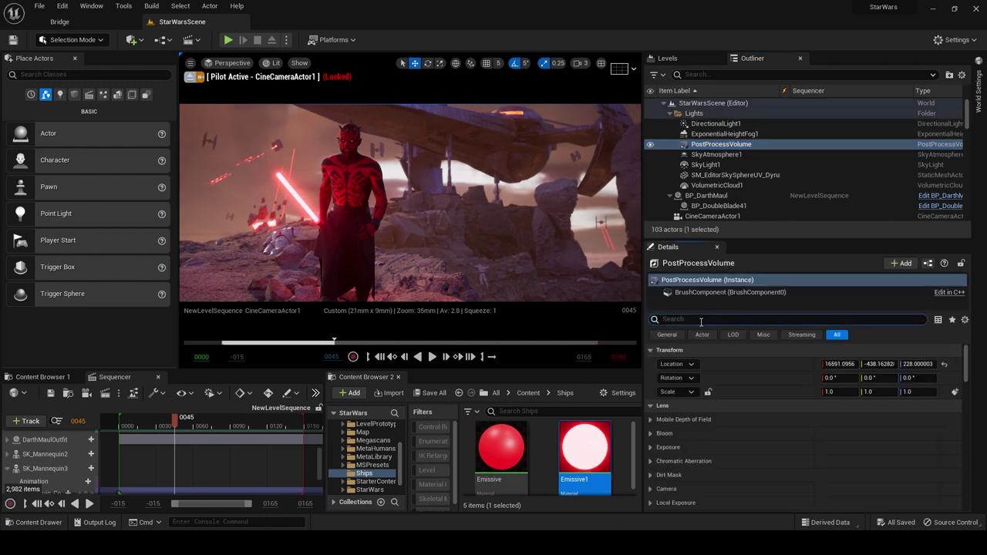
text(motion)
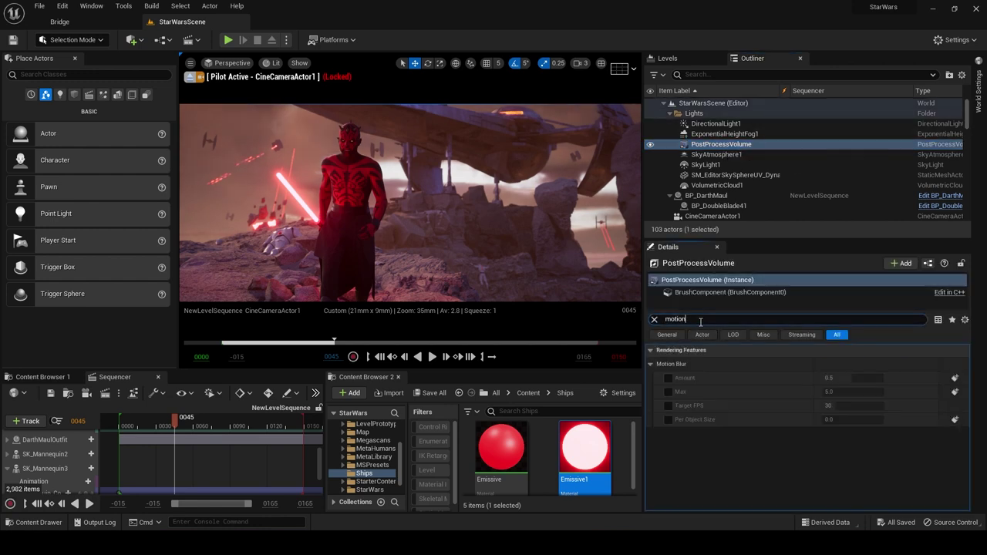
click(668, 378)
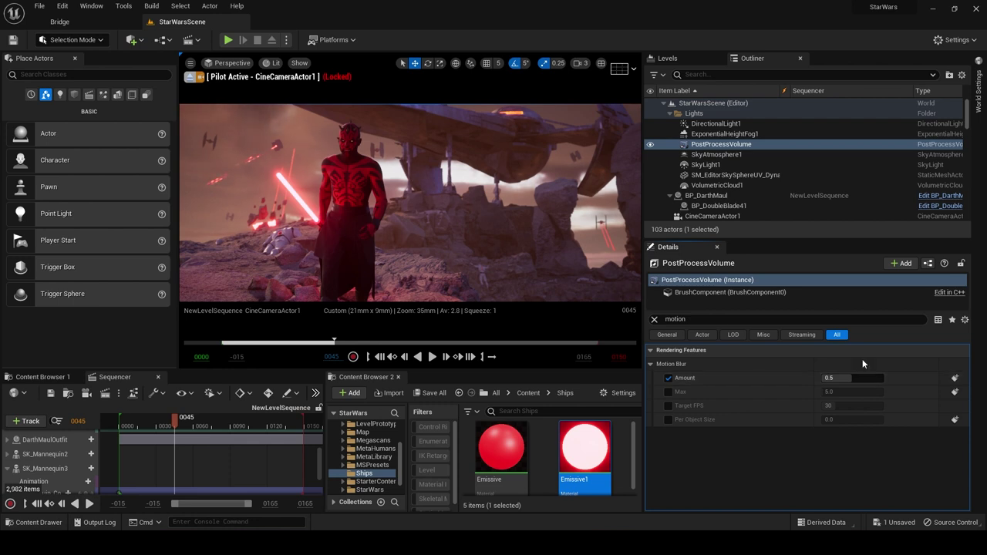
click(841, 377)
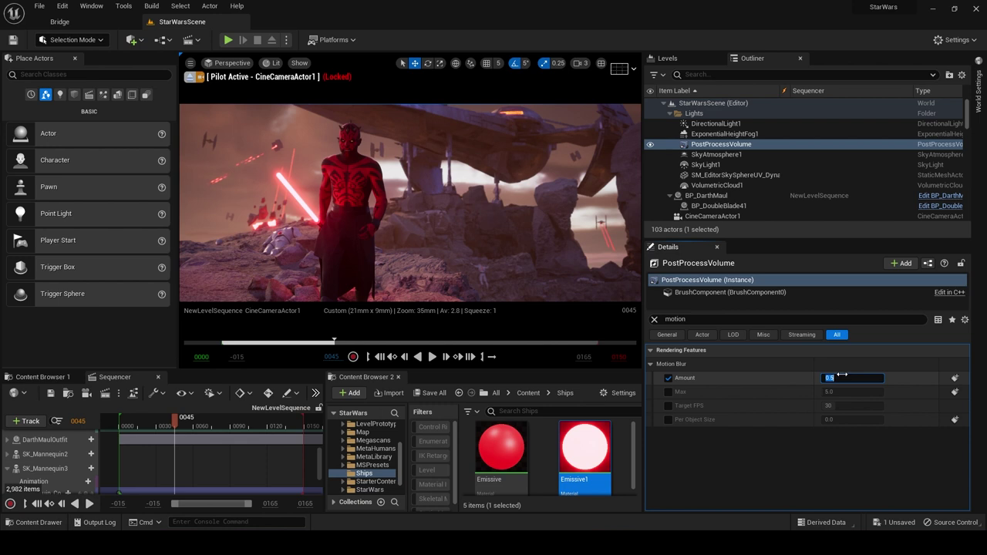
click(668, 378)
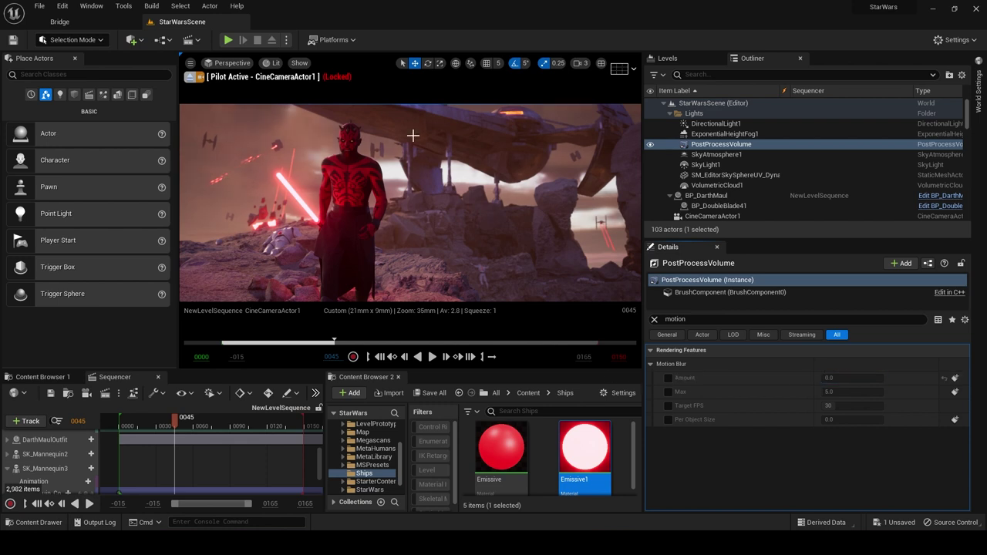
click(668, 378)
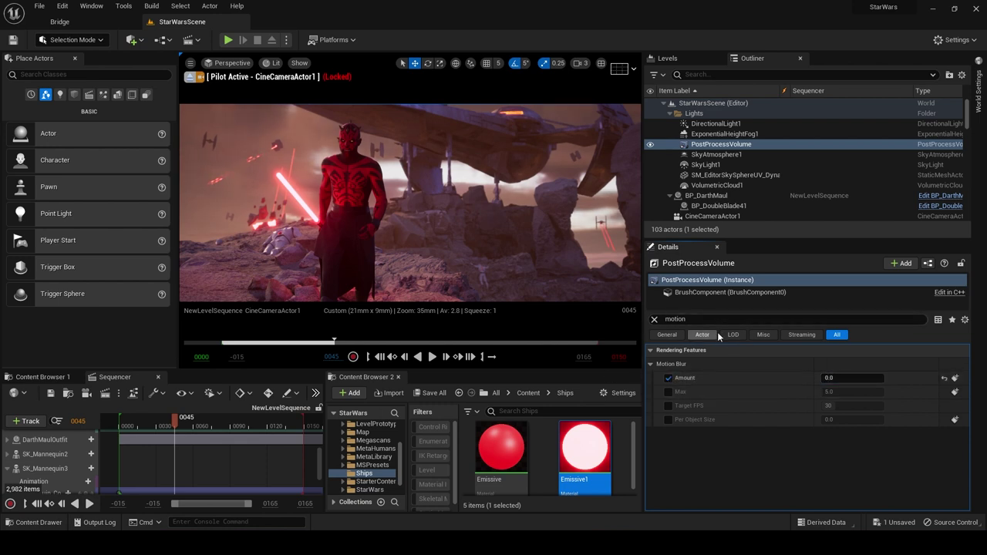
Enable the Movie Render Queue plugin and restart the editor to apply it.
click(63, 6)
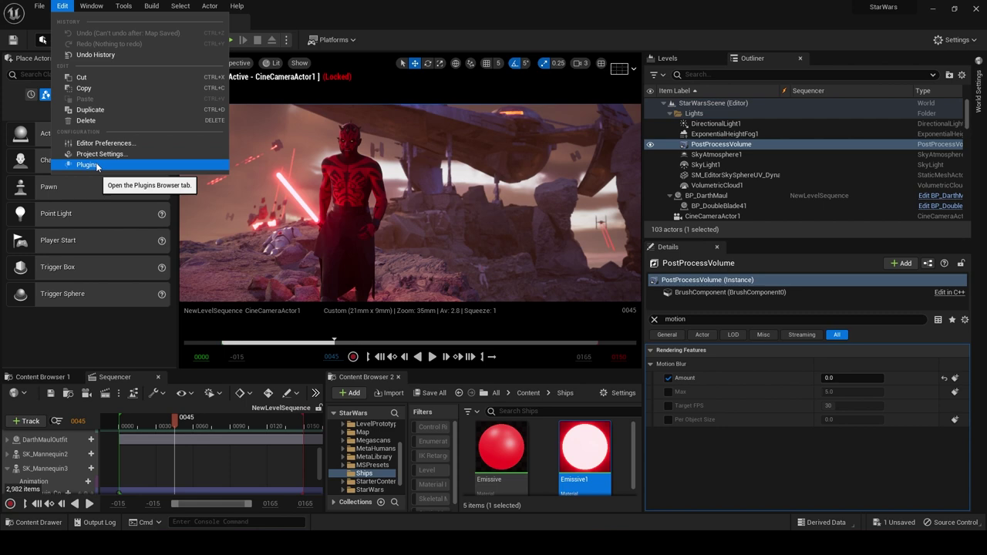
click(88, 165)
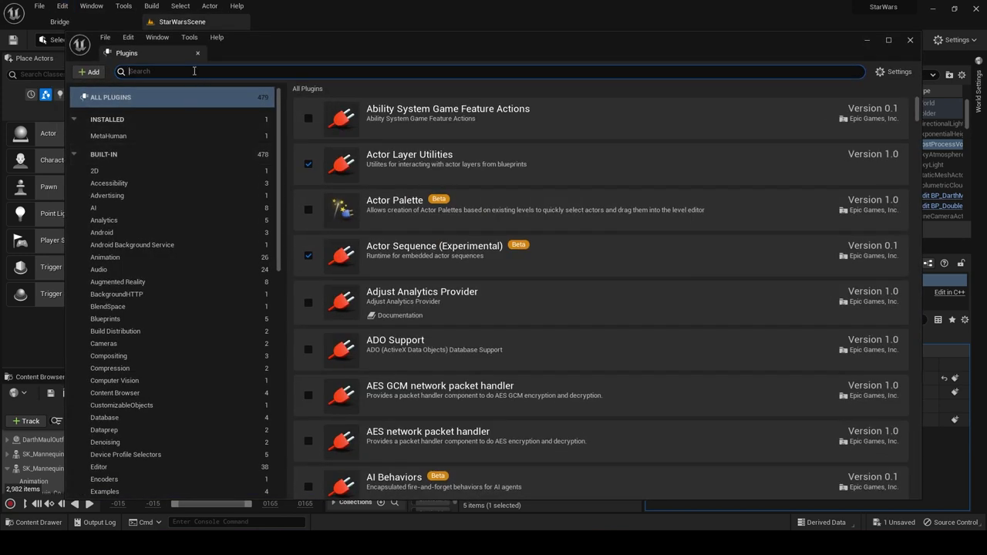
text(render que)
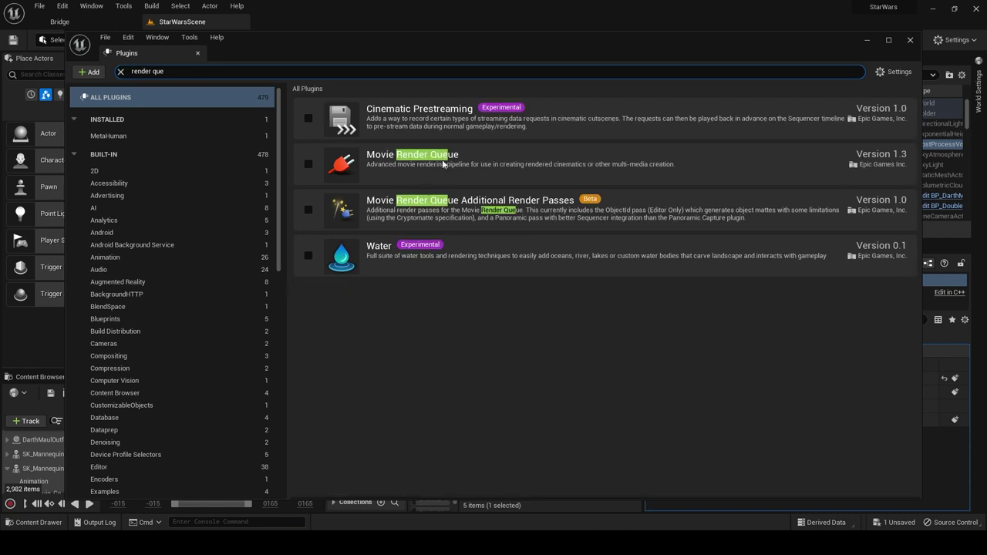
click(308, 163)
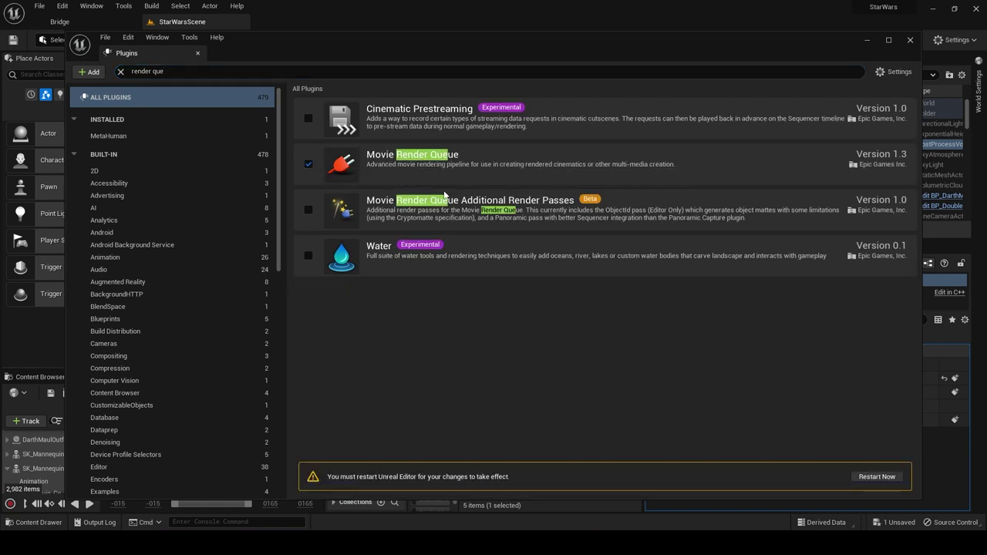
click(877, 477)
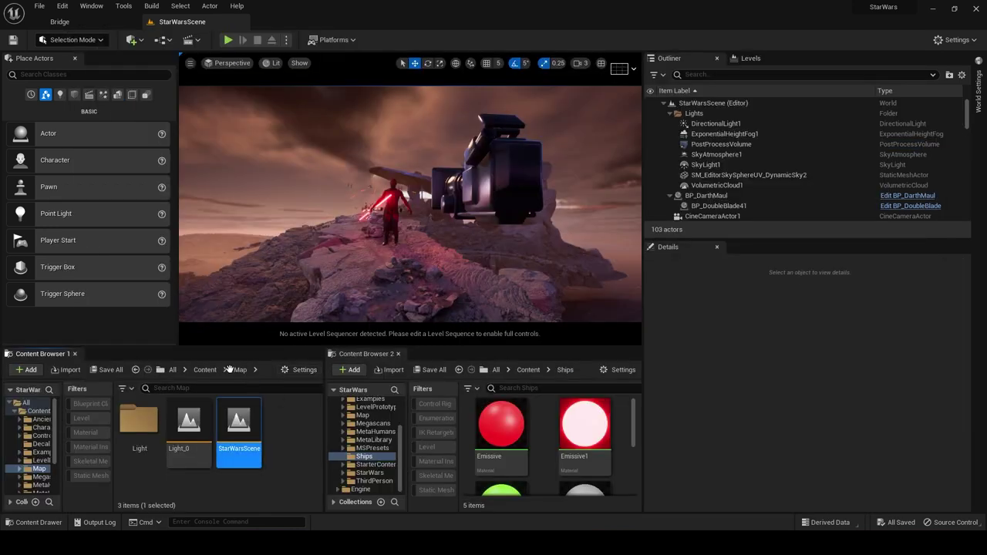
Open NewLevelSequence from the project's Content folder in the Sequencer.
click(225, 369)
click(204, 370)
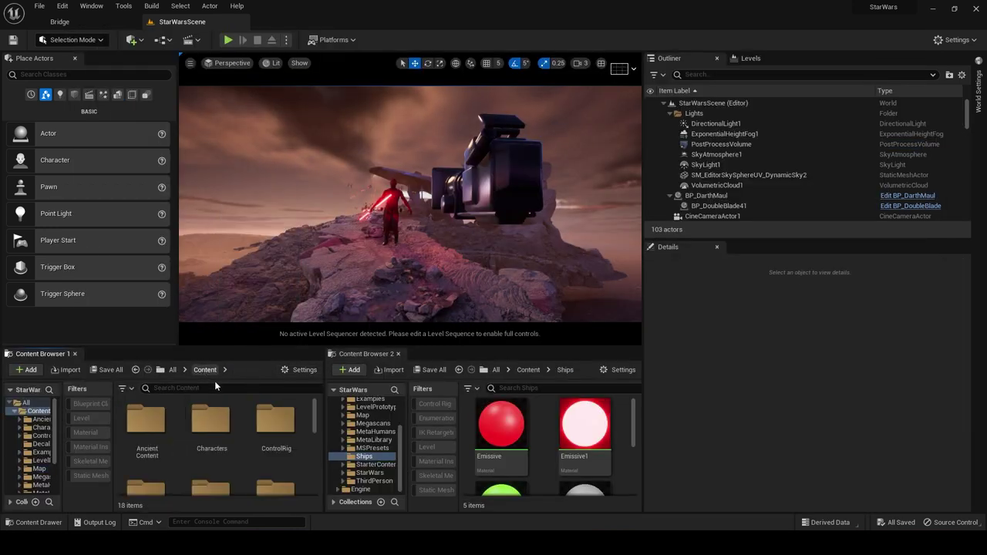
scroll(210, 439, down, 5)
click(210, 444)
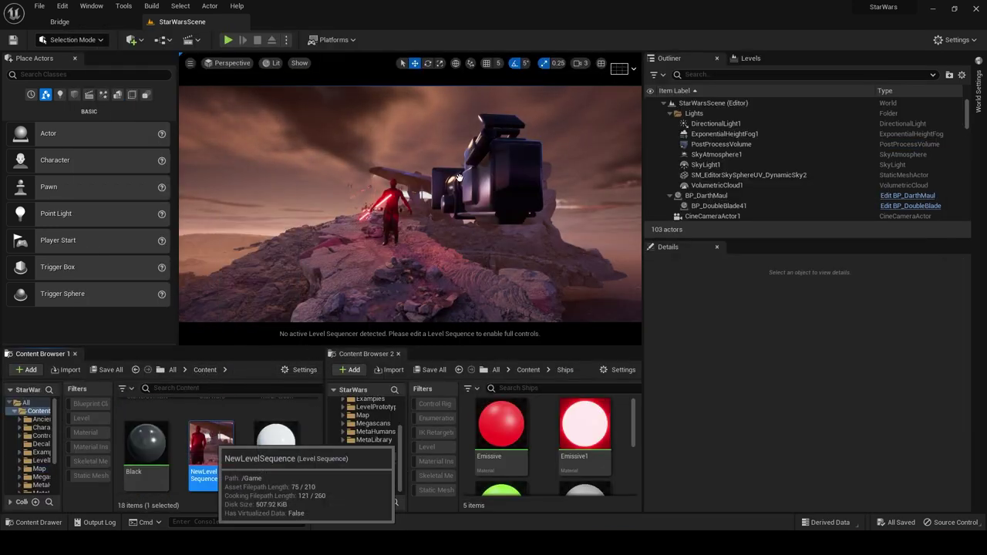
double_click(210, 443)
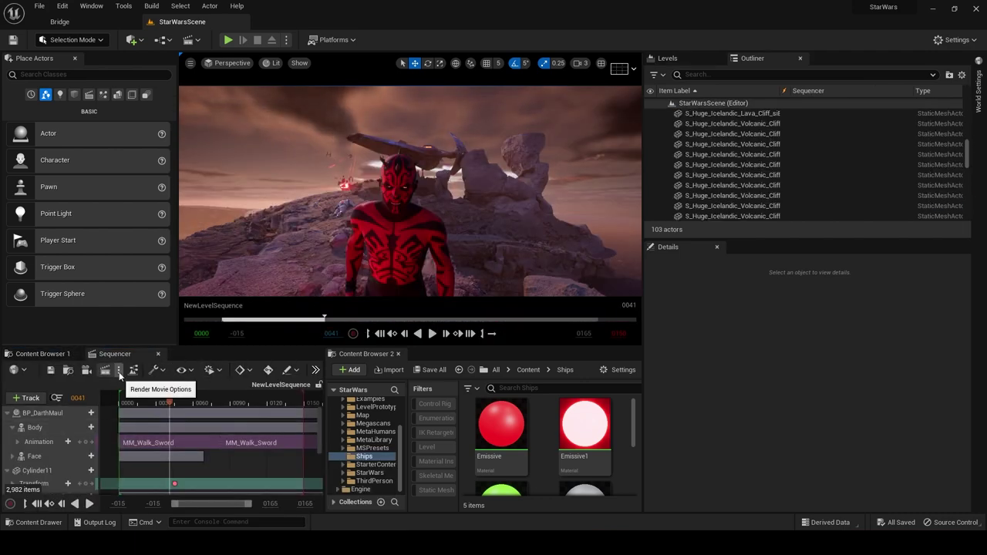
Choose Movie Render Queue as the sequence's render option, then open the render queue and enlarge its window.
click(43, 353)
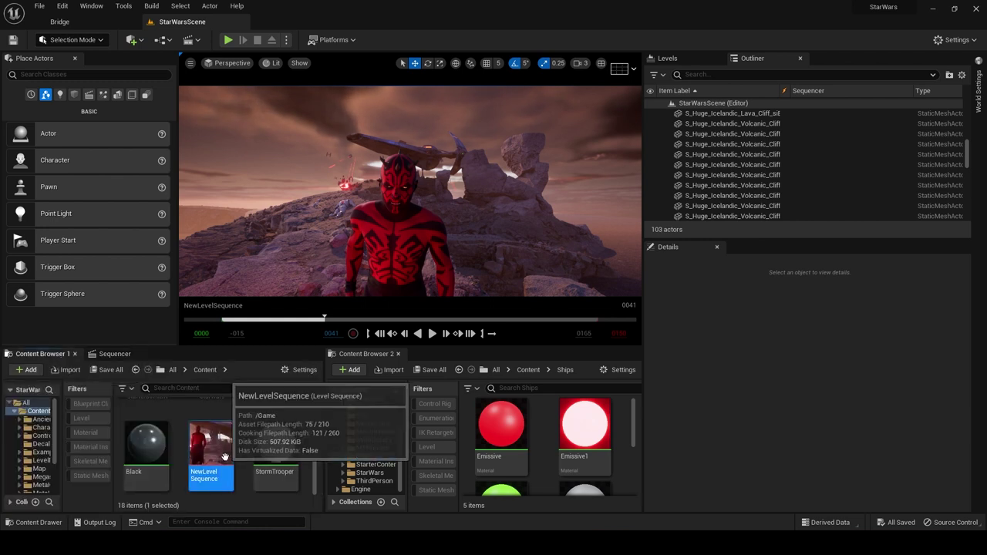
click(124, 353)
click(118, 371)
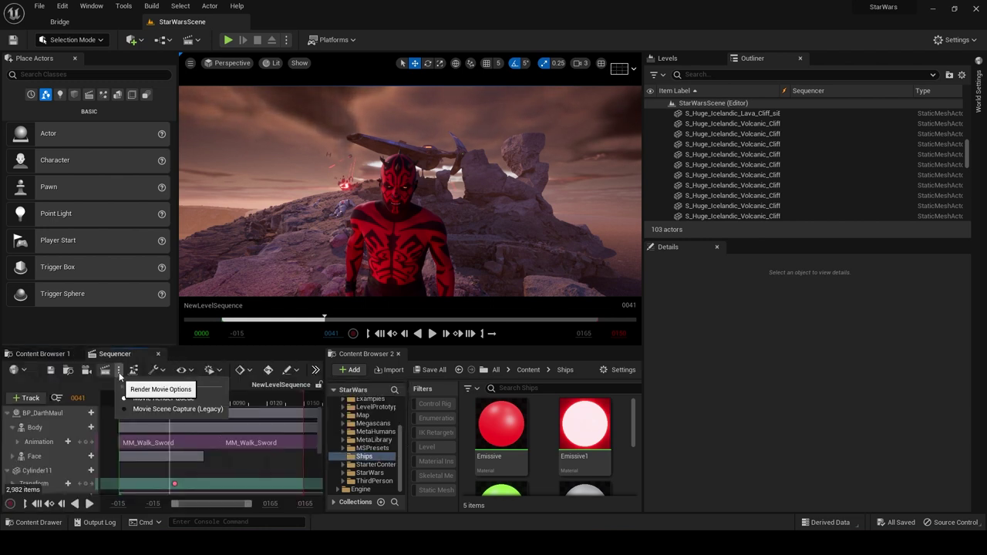
click(177, 399)
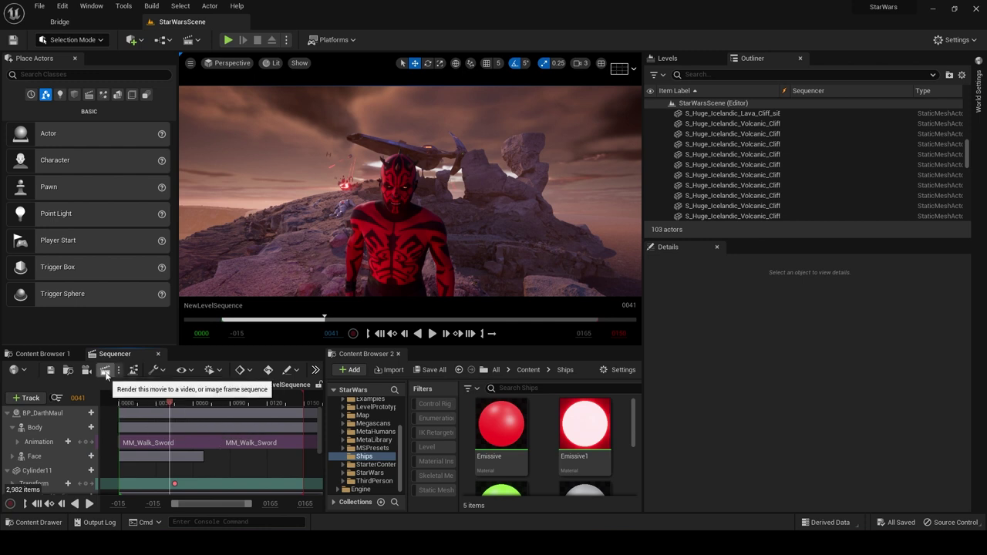
click(103, 370)
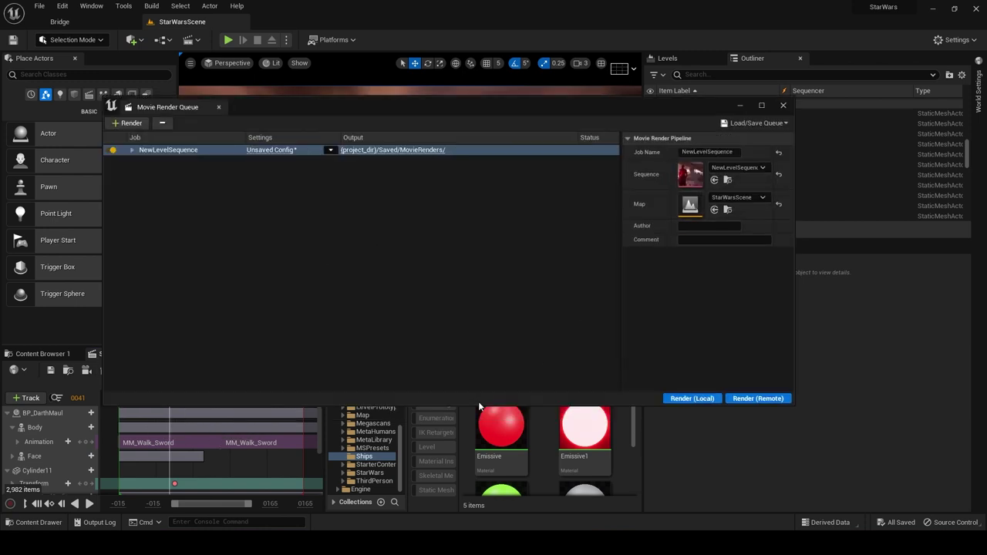
drag(475, 405, 478, 449)
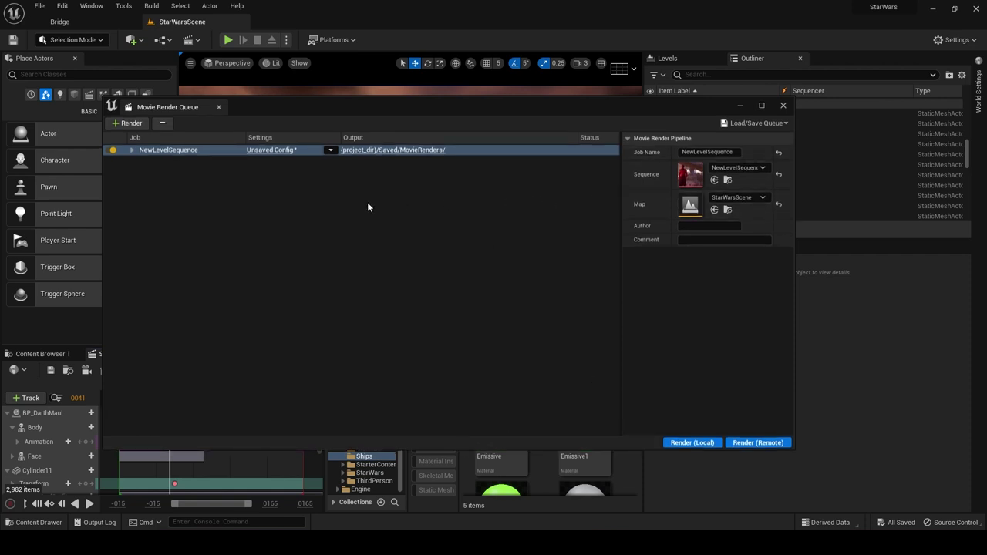
In the NewLevelSequence job's render settings, add a .png Sequence [8bit] export and disable the .jpg Sequence export.
click(263, 151)
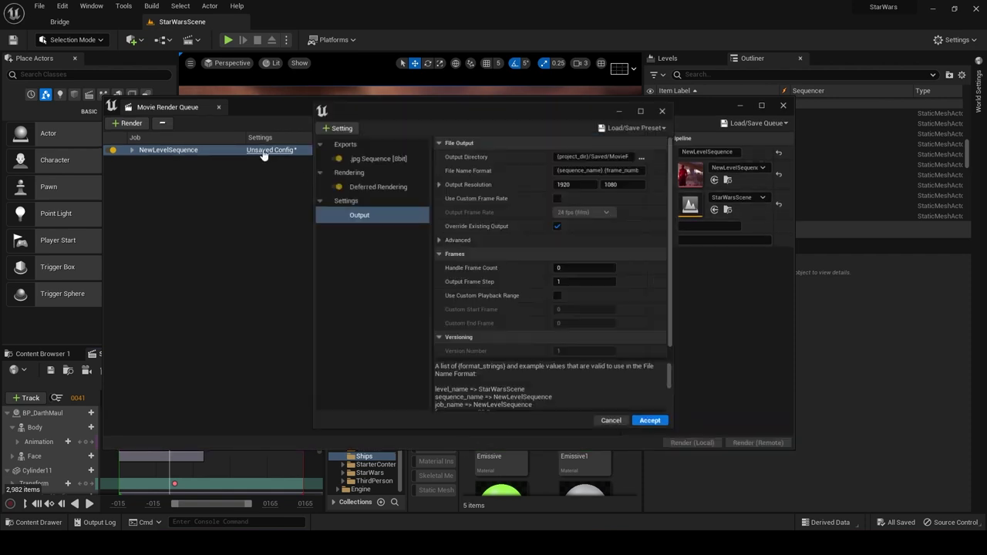
drag(458, 105, 410, 110)
click(300, 138)
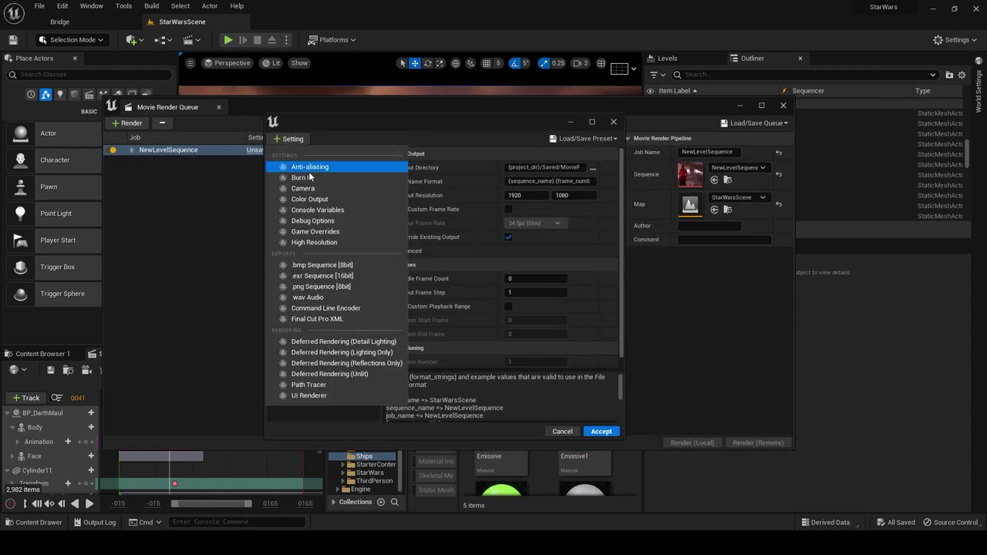
click(317, 287)
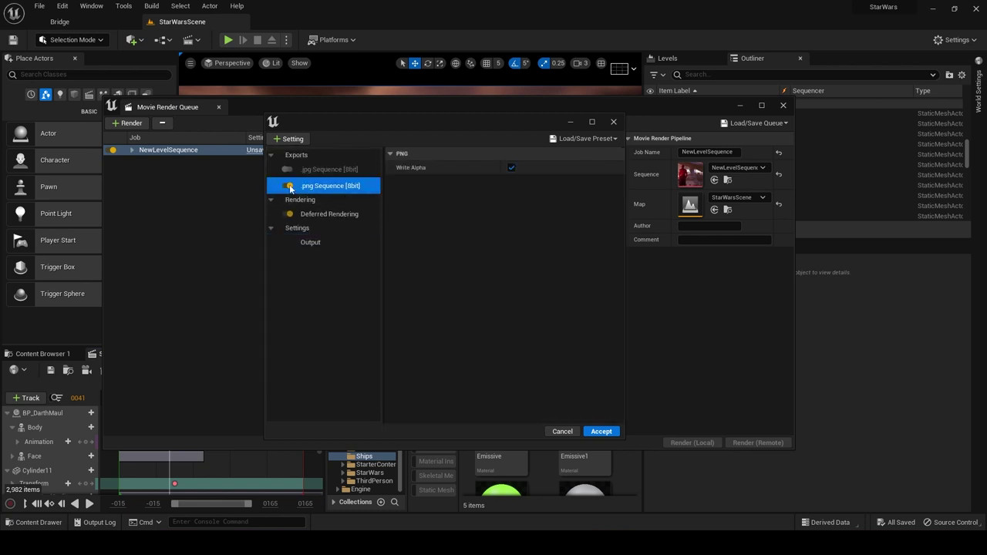
click(315, 169)
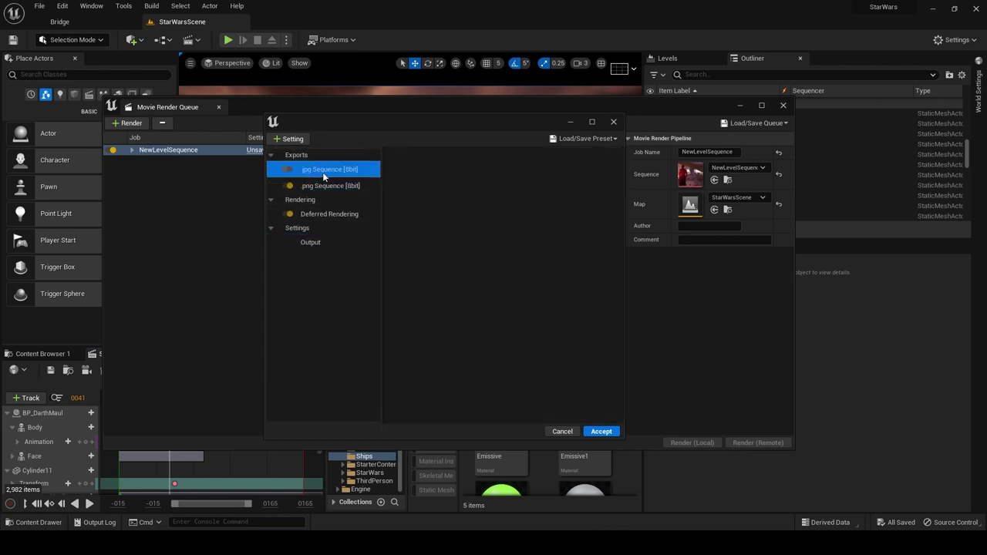
click(327, 185)
click(329, 214)
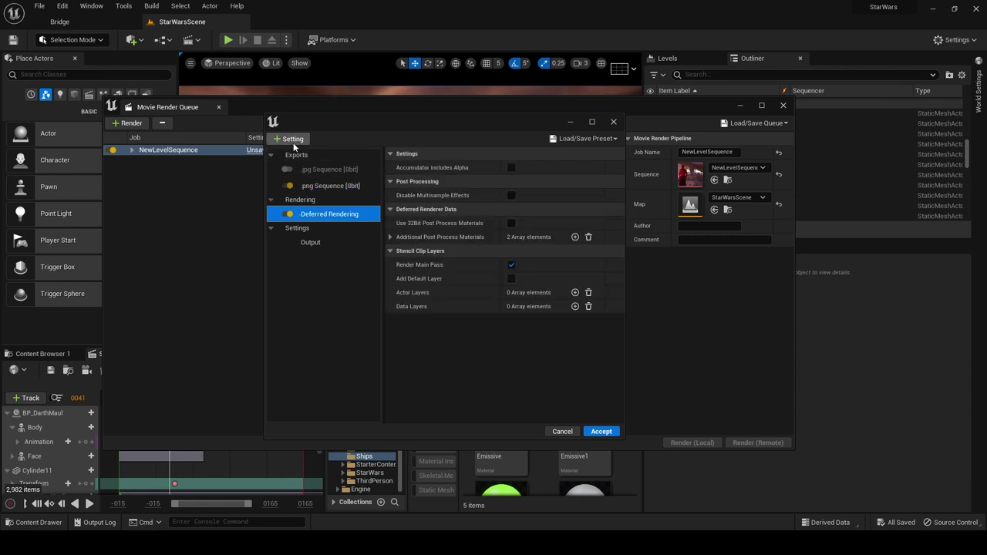
Add an Anti-aliasing setting with anti-aliasing overridden to None and spatial and temporal sample counts of 8.
click(289, 139)
click(309, 167)
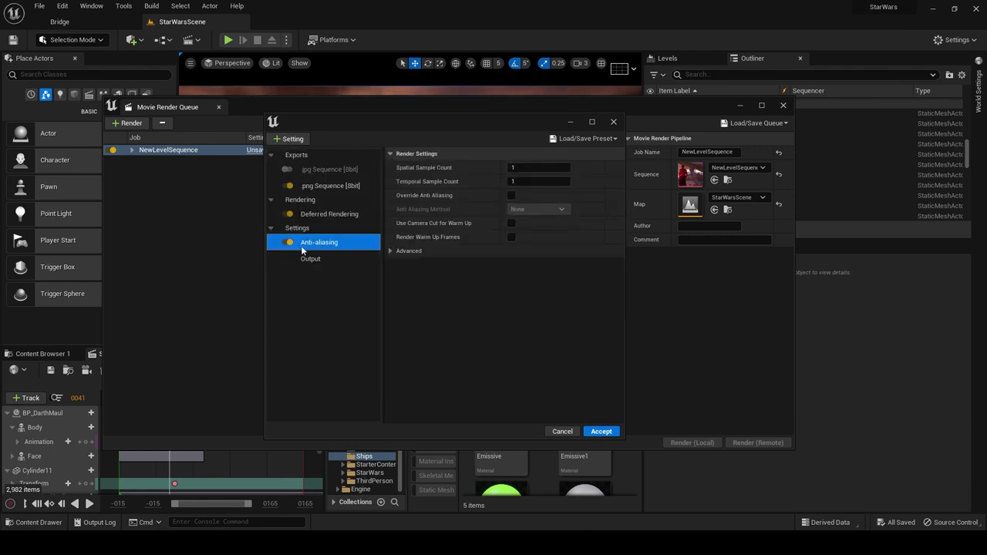
click(511, 196)
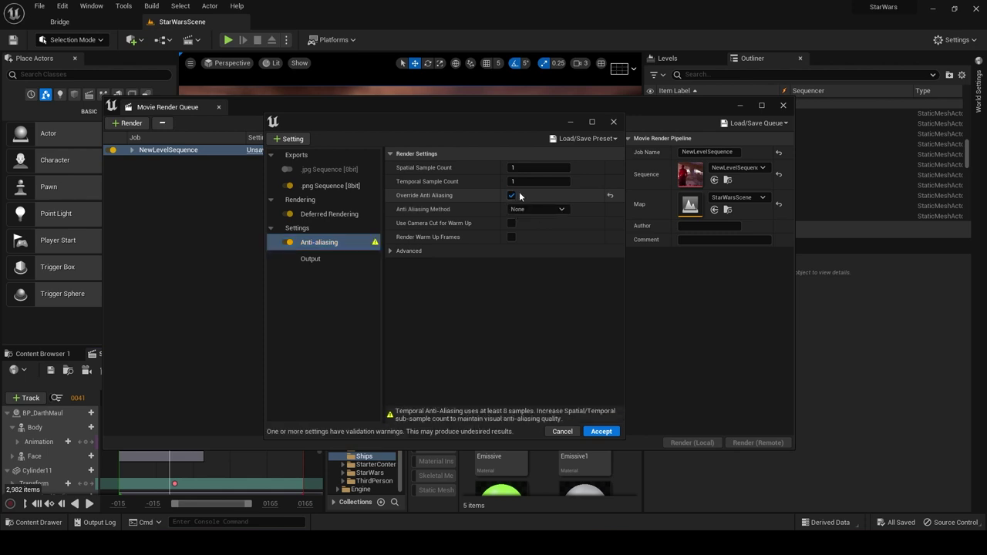
click(525, 167)
text(8)
click(525, 182)
text(8)
key(Return)
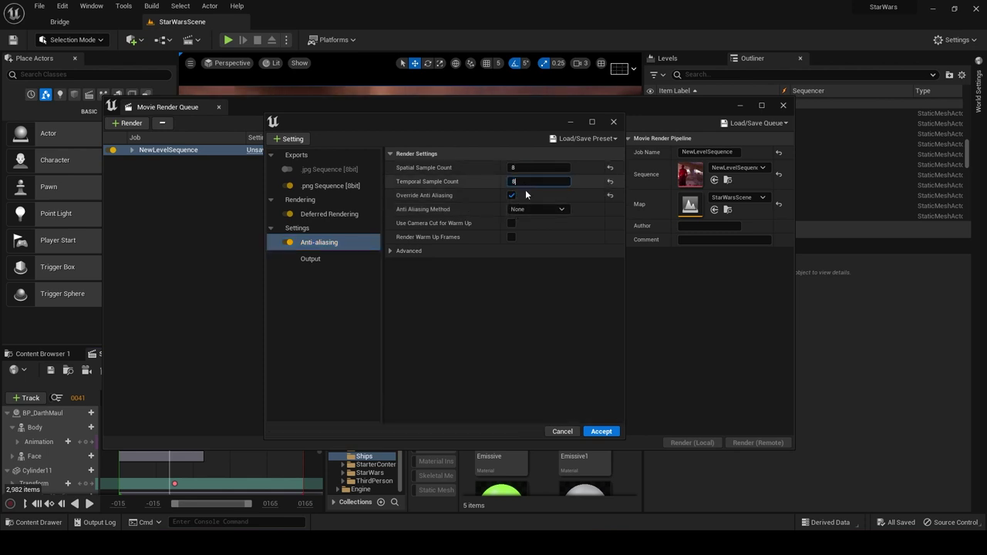
Add a Console Variables setting containing r.AmbientOcclusion.Denoiser.TemporalAccumulation with value 0.
click(288, 139)
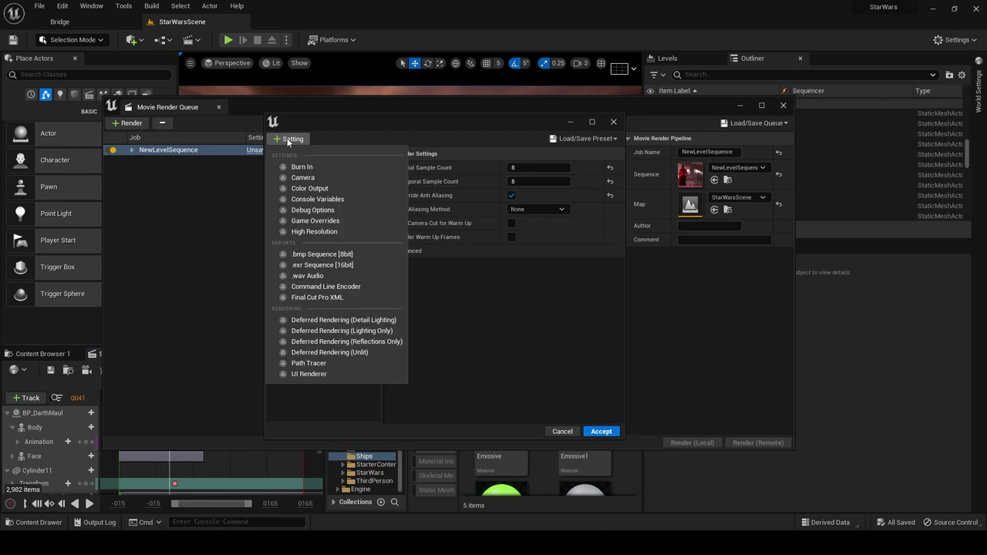
click(324, 199)
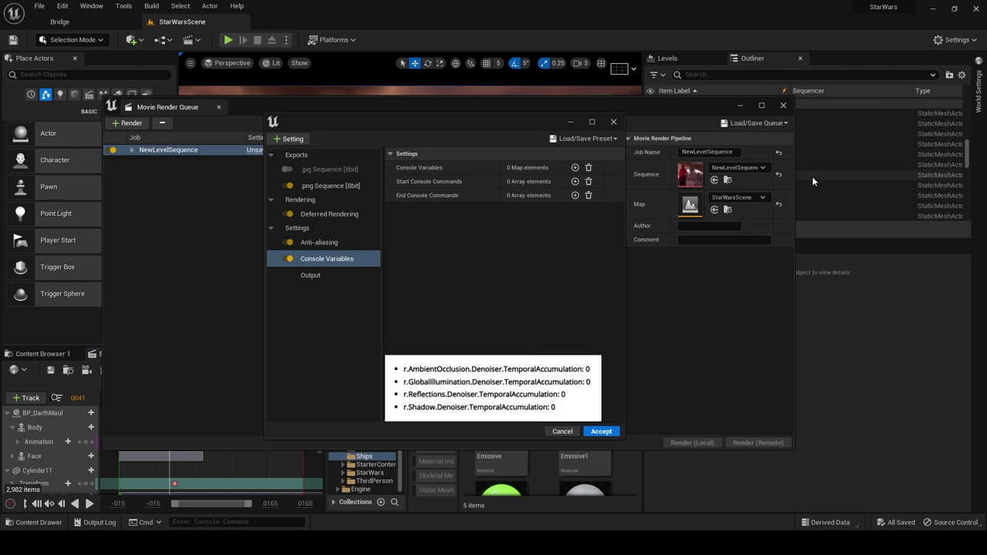
click(576, 168)
click(576, 169)
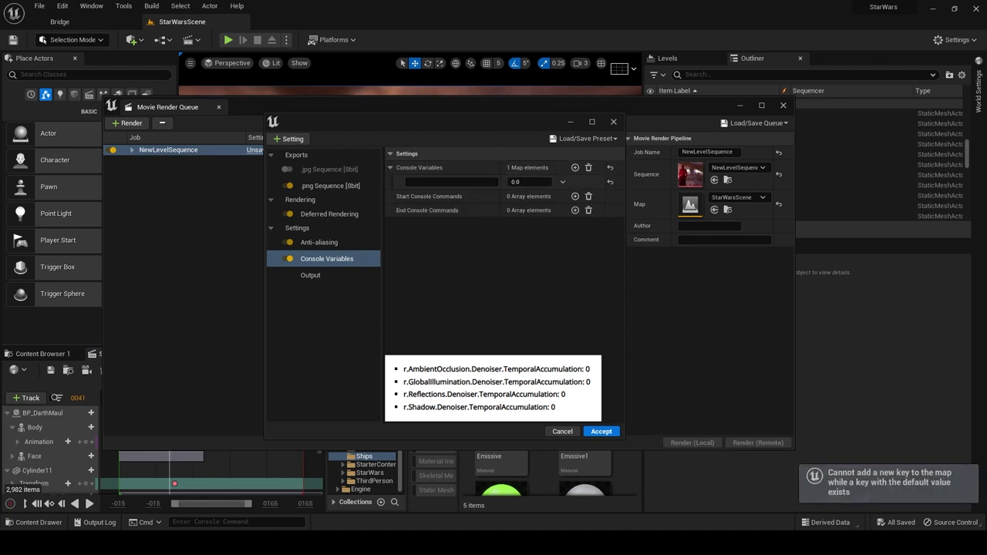
text(r.AmbientOcclusion.Denoiser.TemporalAccumulation)
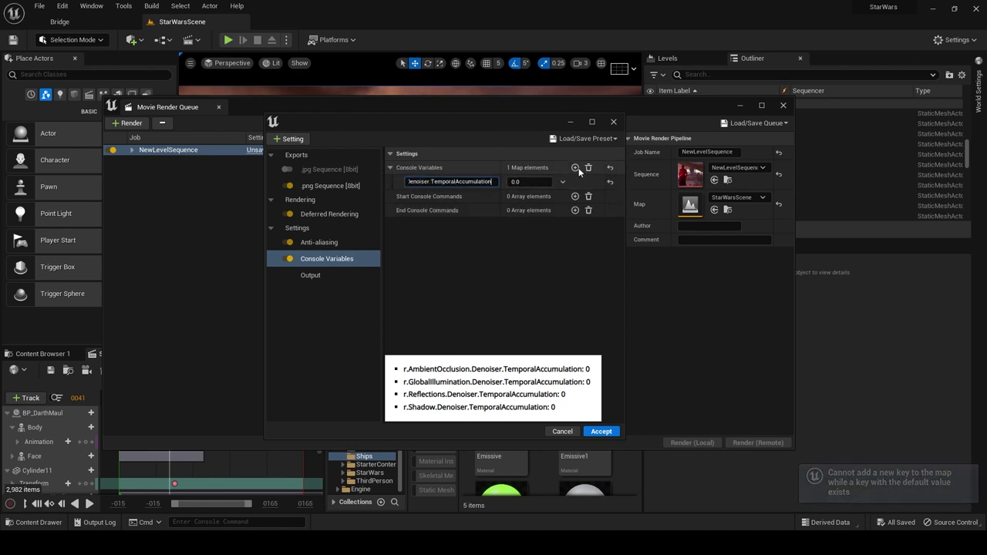
Add console variables r.GlobalIllumination.Denoiser.TemporalAccumulation, r.Reflections.Denoiser.TemporalAccumulation and r.Shadow.Denoiser.TemporalAccumulation, each with value 0, and accept the render settings.
click(575, 169)
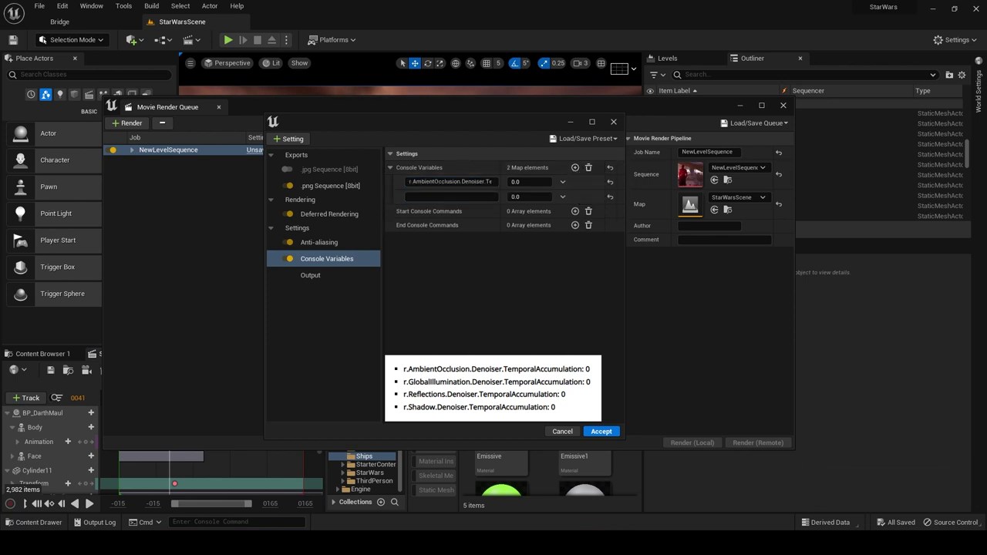
click(441, 196)
text(r.GlobalIllumination.Denoiser.TemporalAccumulation)
click(575, 168)
click(471, 214)
text(r.Reflections.Denoiser.TemporalAccumulation)
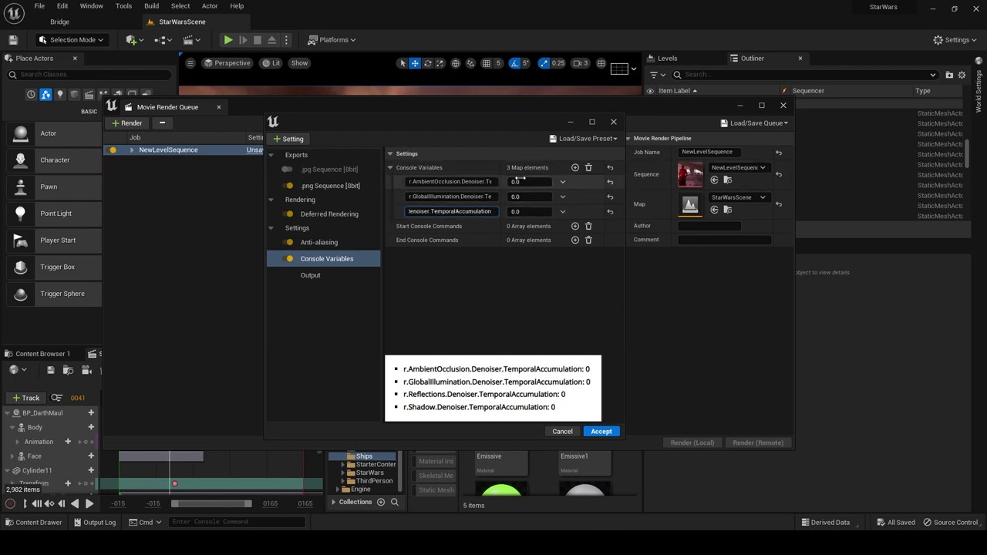
click(574, 168)
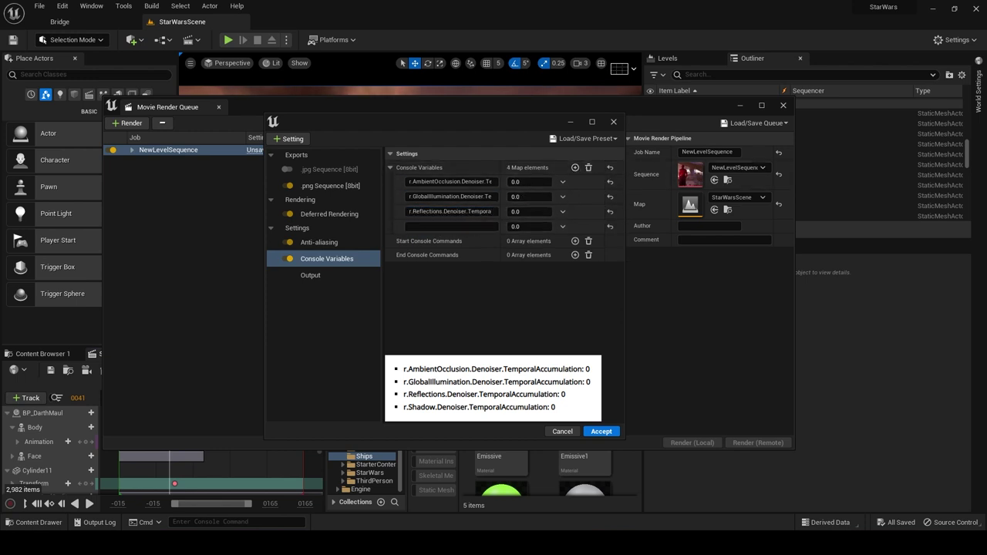
click(612, 430)
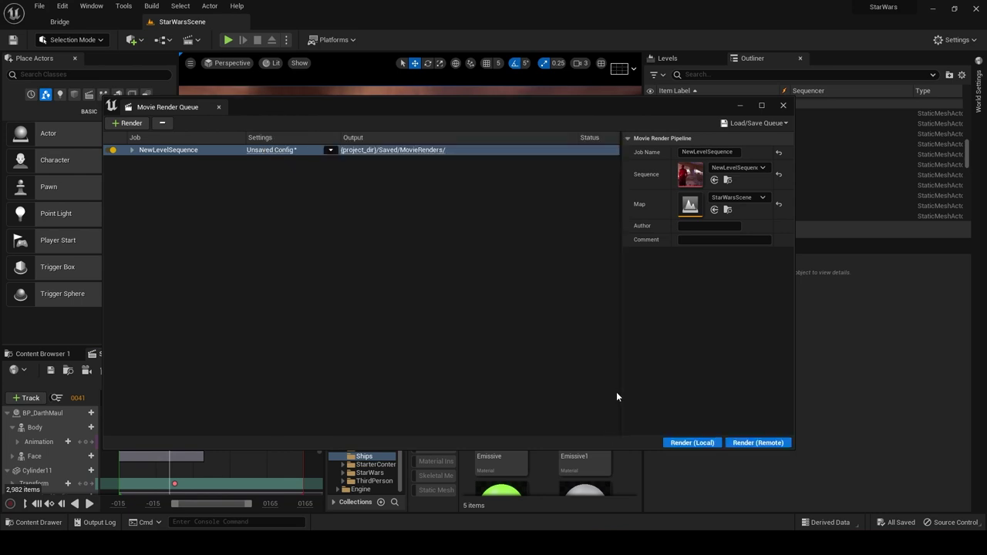
Dock the Movie Render Queue beside the StarWarsScene level, and collapse the BP_DarthMaul and Cylinder11 tracks in the level's sequence.
drag(158, 108, 289, 22)
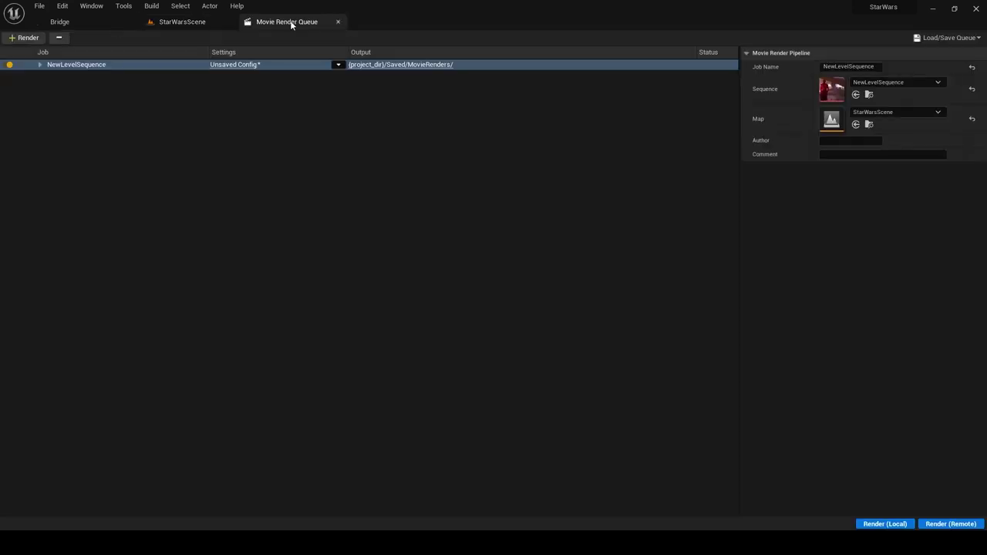
click(202, 21)
scroll(12, 471, down, 5)
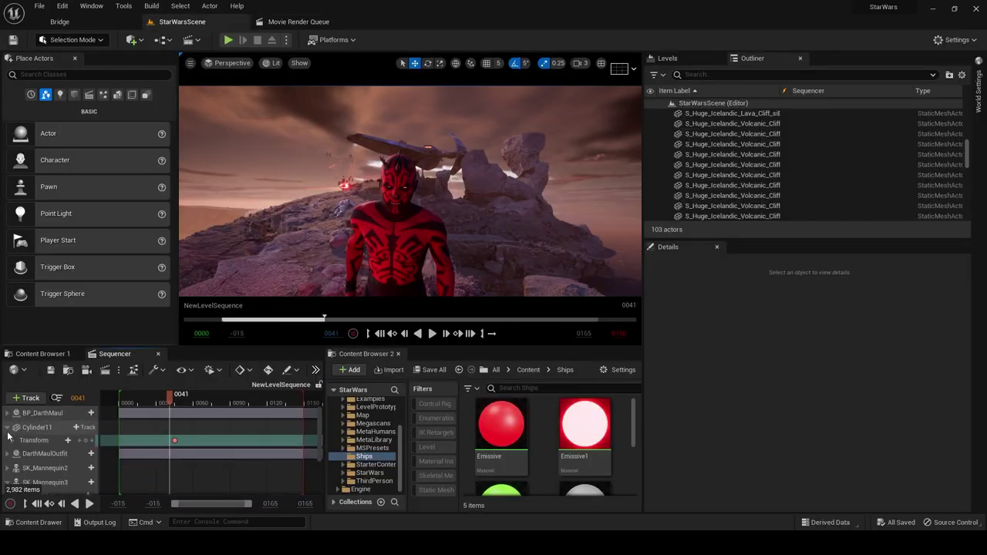
scroll(31, 432, up, 3)
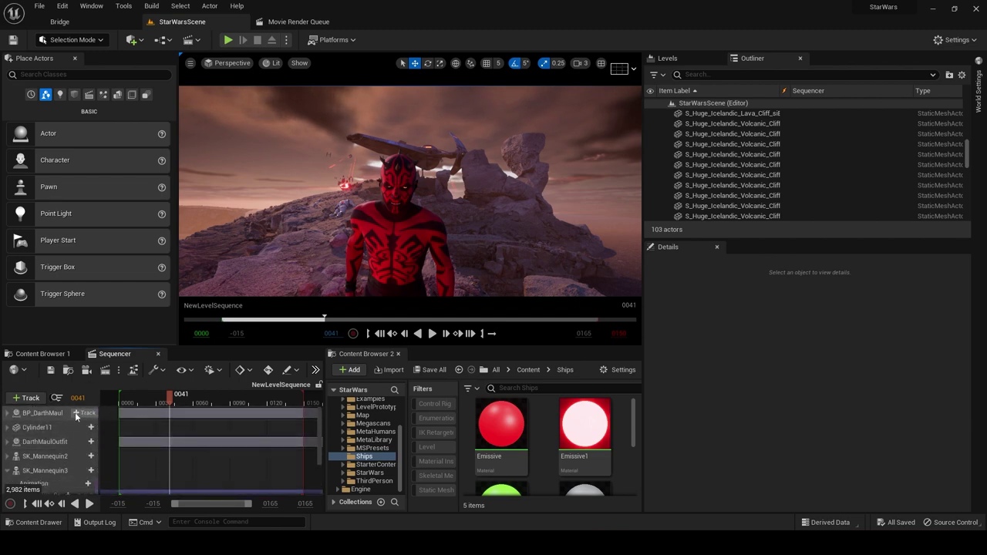
Add CineCameraActor1 to NewLevelSequence as its camera cut, preview the shot around frame 51 and save the sequence.
right_drag(399, 244, 399, 245)
click(493, 224)
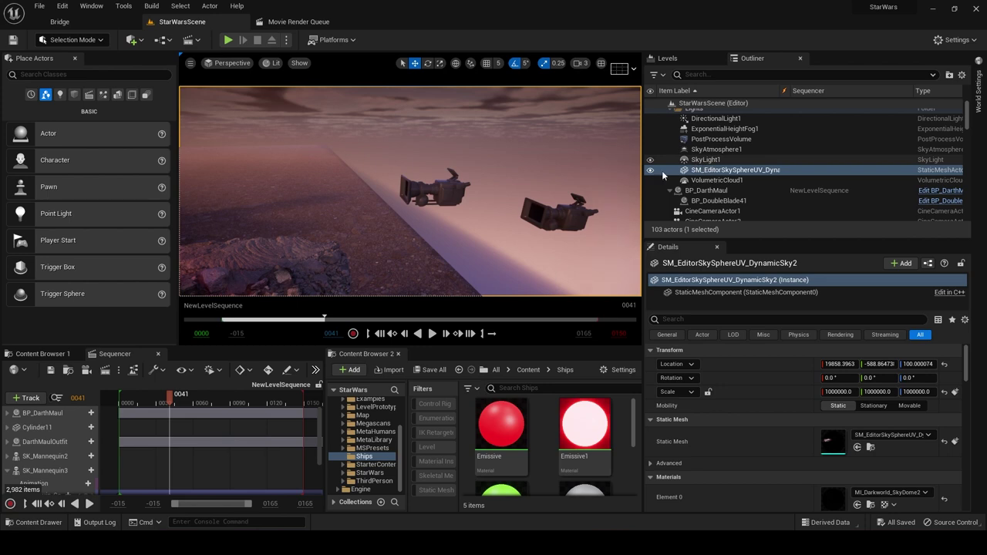
click(446, 201)
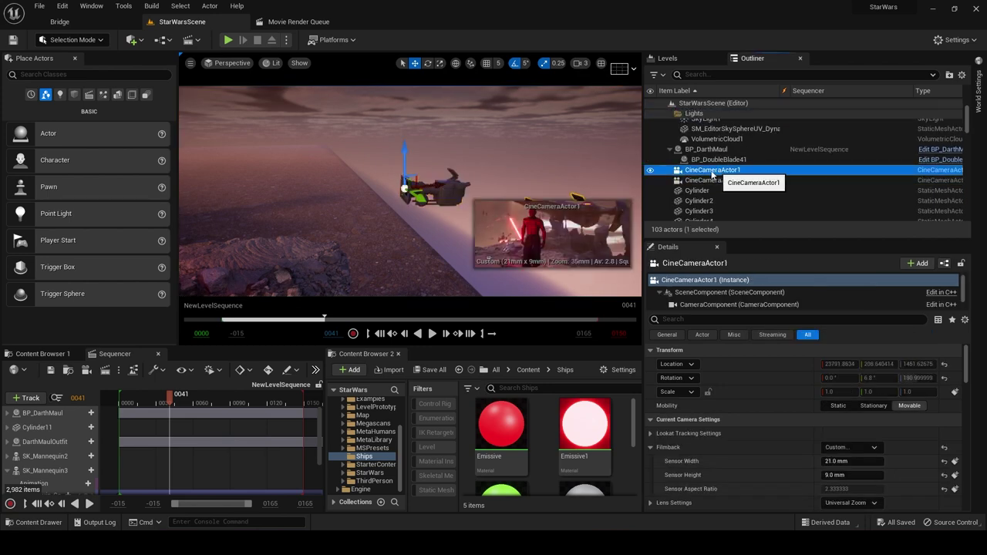
drag(718, 171, 41, 410)
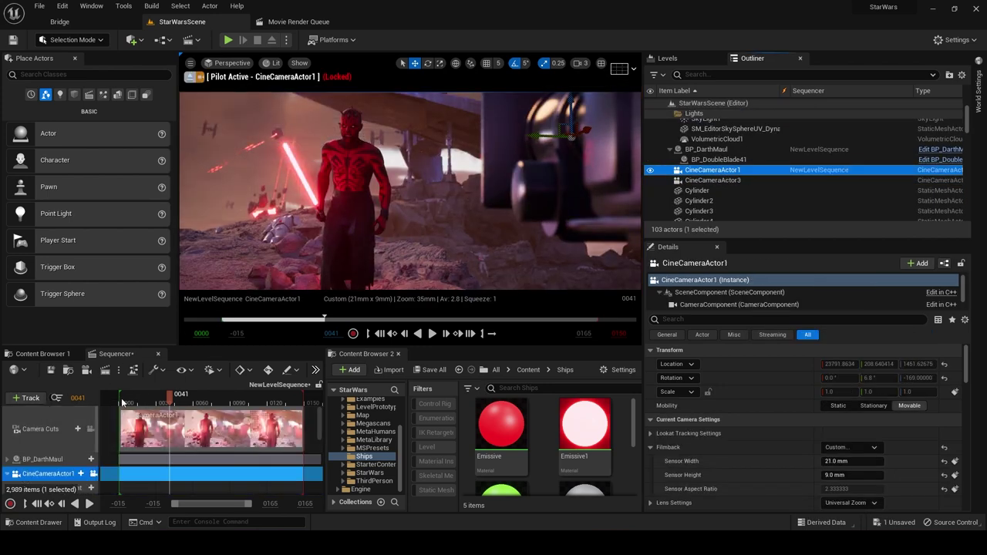
mouse_move(179, 395)
mouse_down()
mouse_move(190, 394)
mouse_move(176, 402)
mouse_up()
click(50, 370)
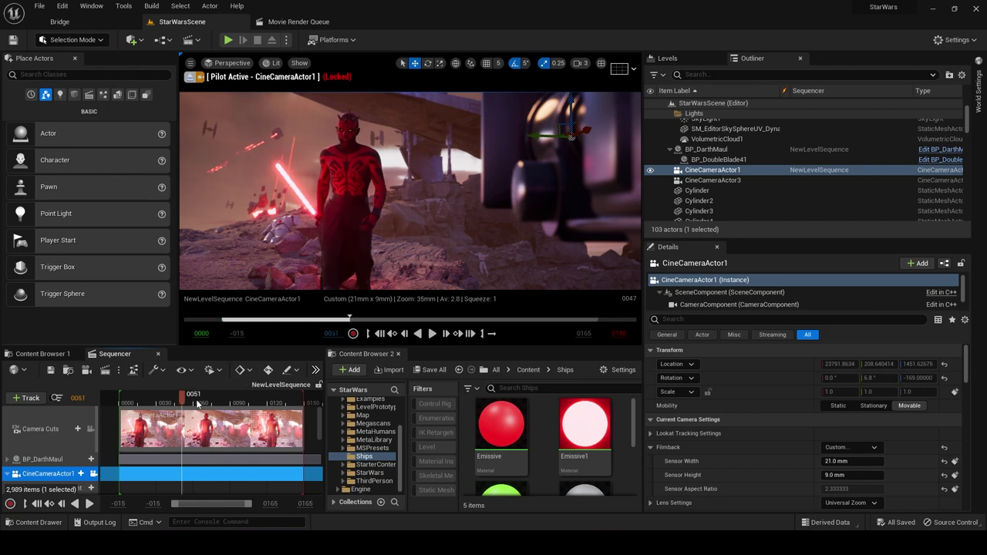
In the NewLevelSequence job's render settings, double the output resolution to 3840 x 2160.
click(294, 22)
click(236, 65)
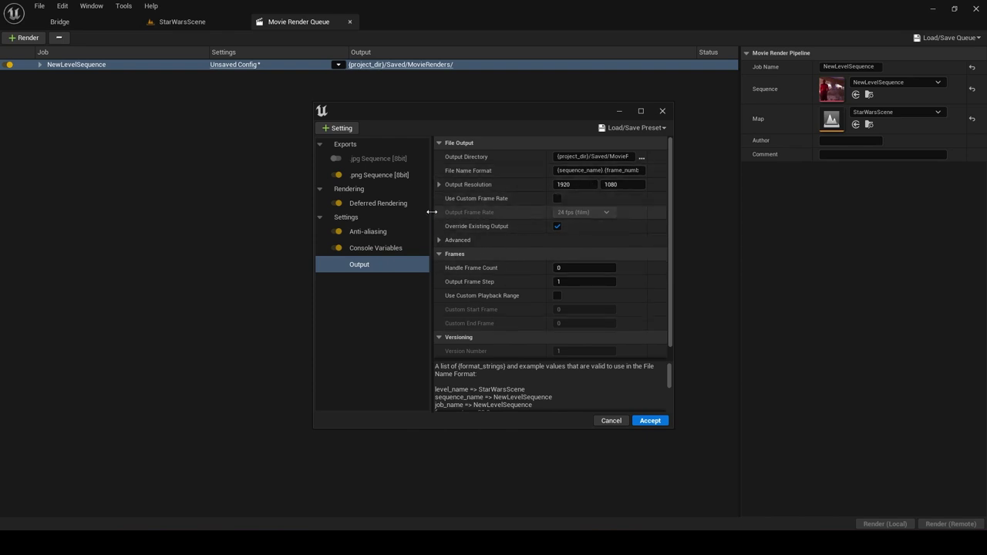
click(581, 184)
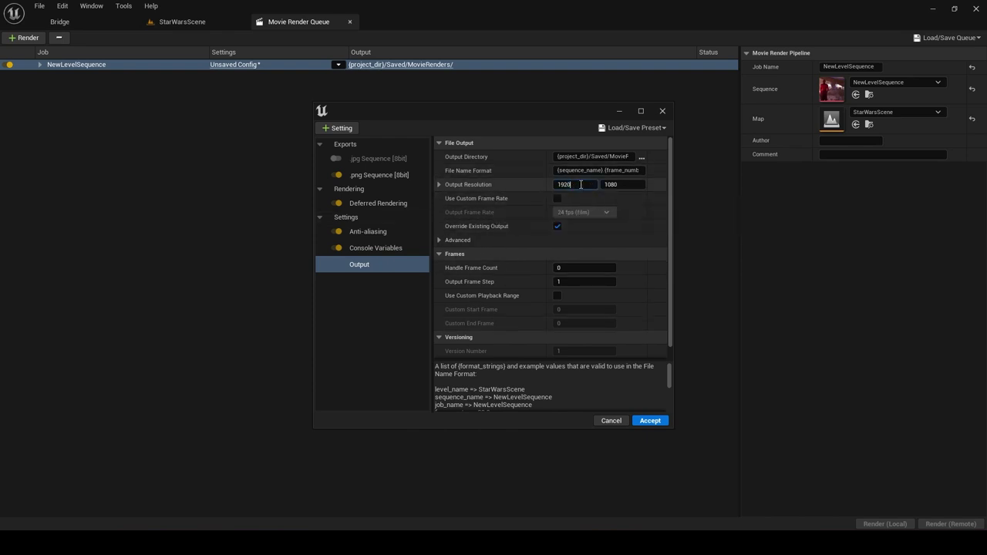
text(*2)
click(633, 184)
text(*2)
key(Return)
click(512, 184)
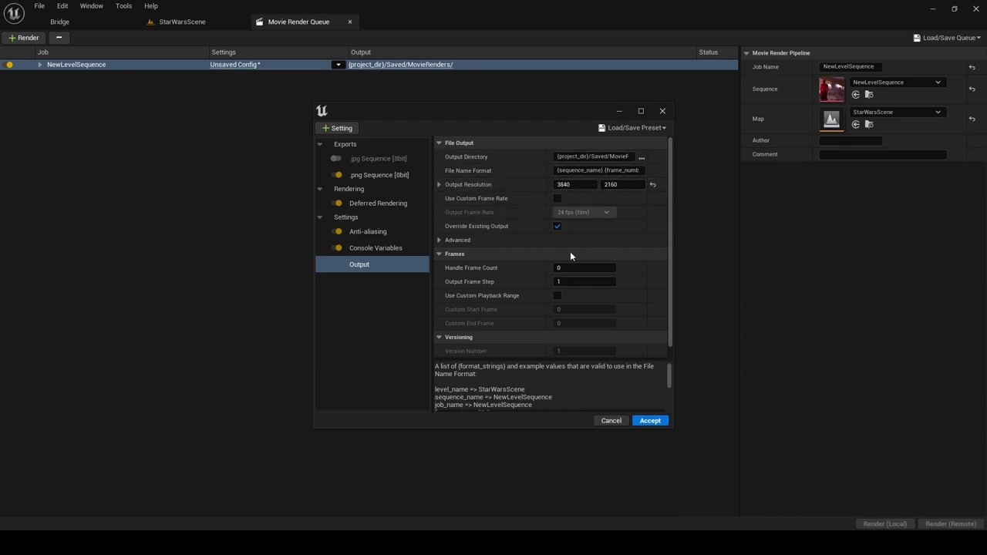
Review the export, deferred rendering, anti-aliasing and console variable settings, then accept them and render the queue locally.
click(378, 174)
click(370, 202)
click(368, 231)
click(372, 248)
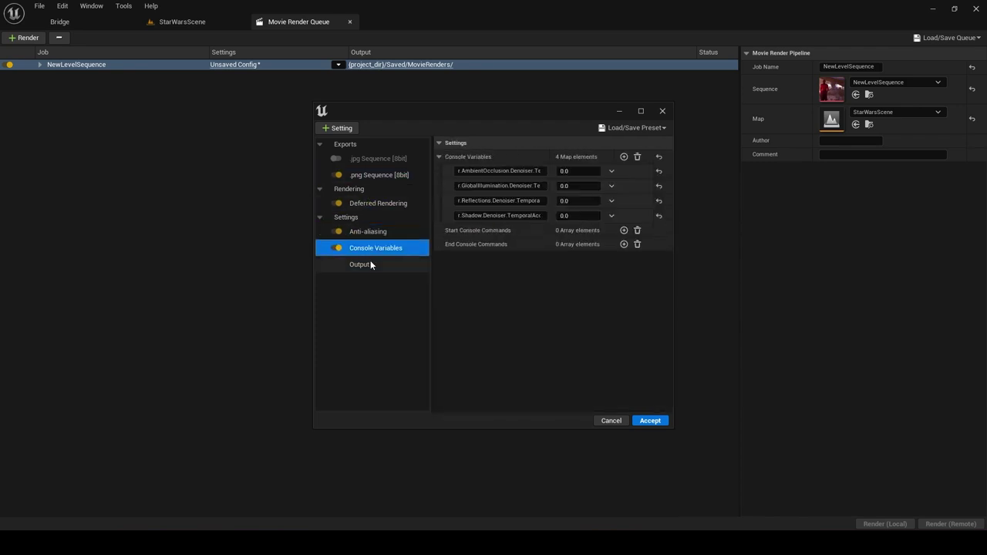
click(650, 421)
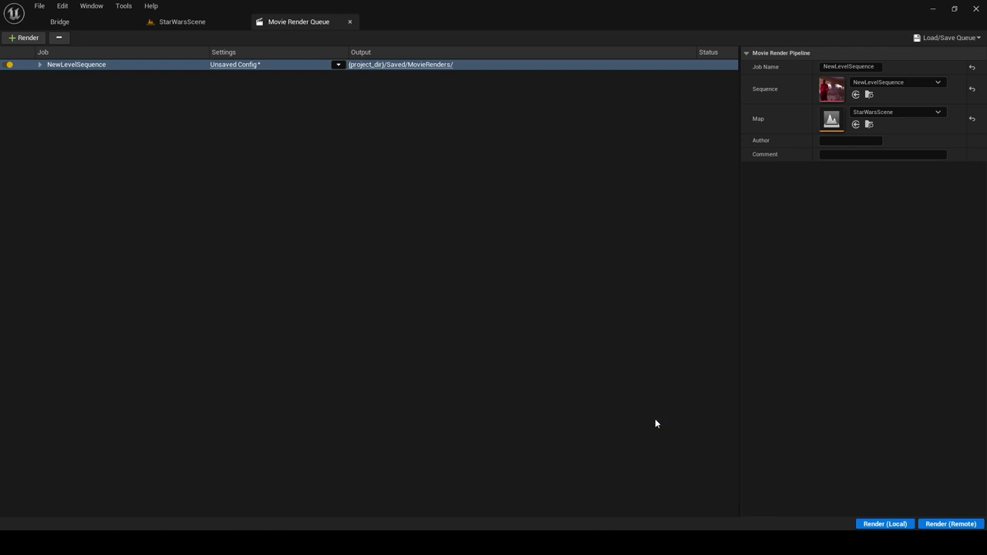
click(886, 525)
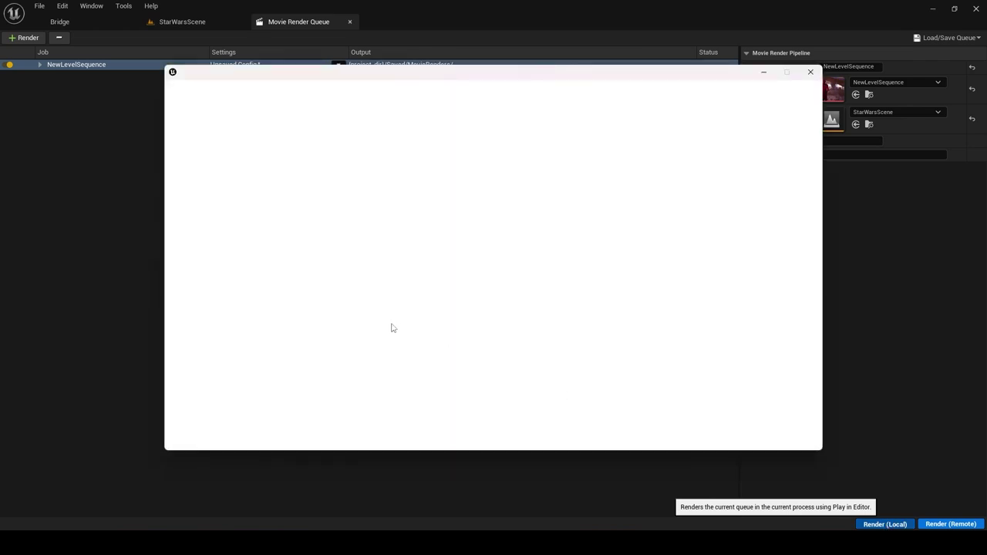